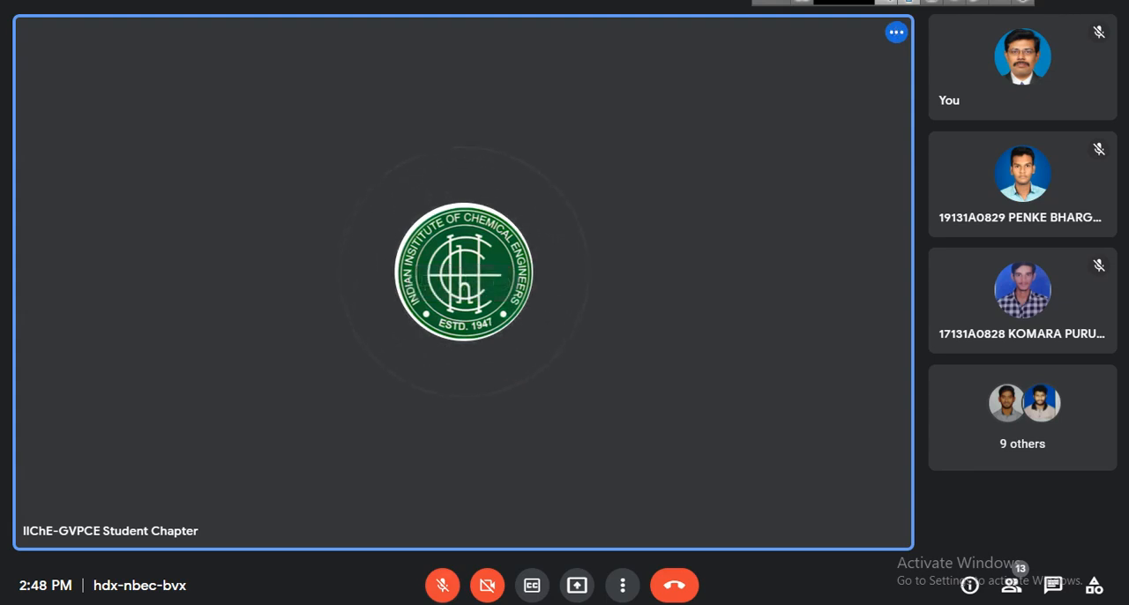
Turn on the microphone and camera, and present the entire screen to the call with the sharing notice hidden.
key("ctrl+d")
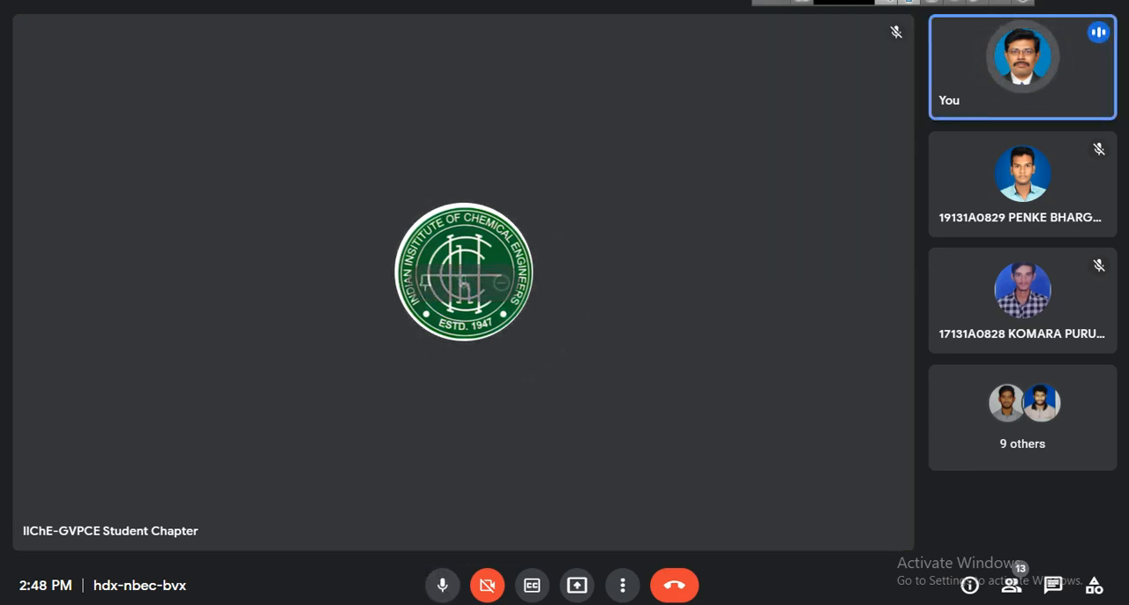
key("ctrl+e")
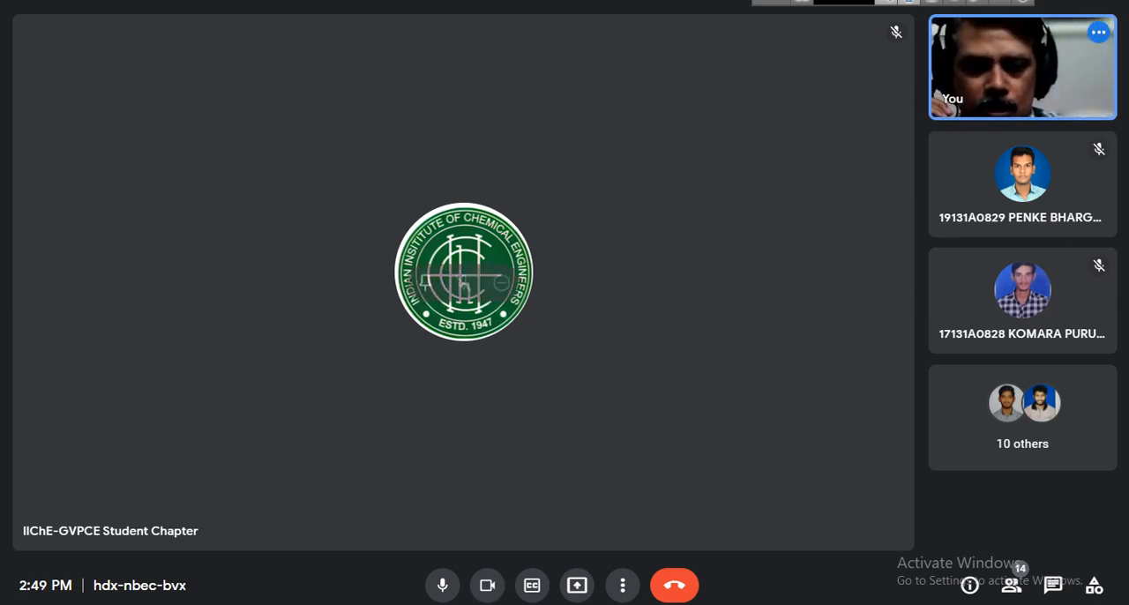
left_click(577, 584)
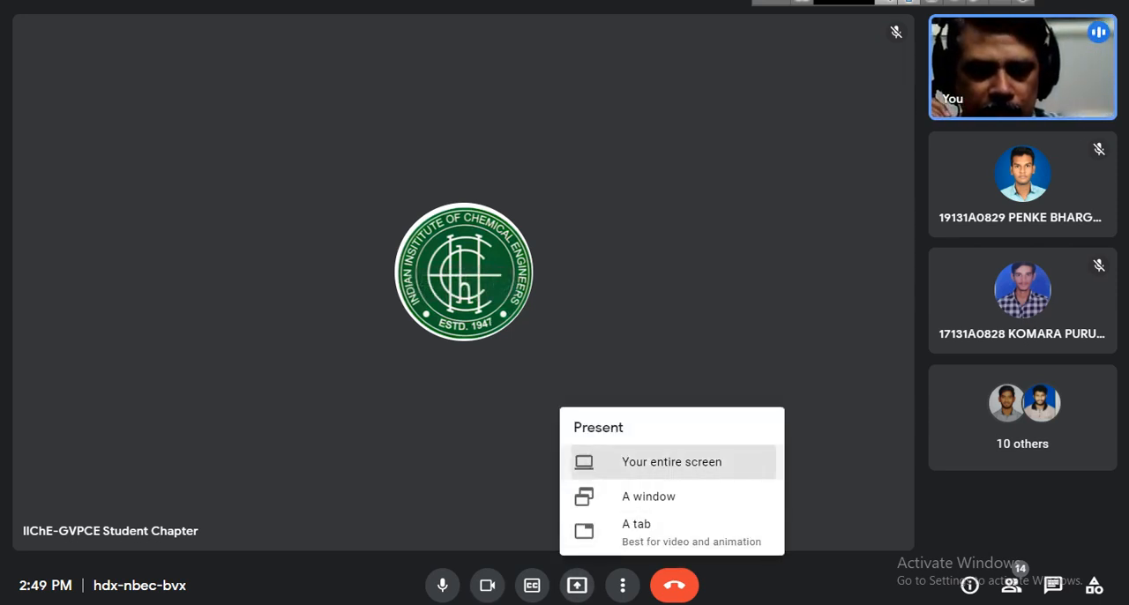
left_click(671, 461)
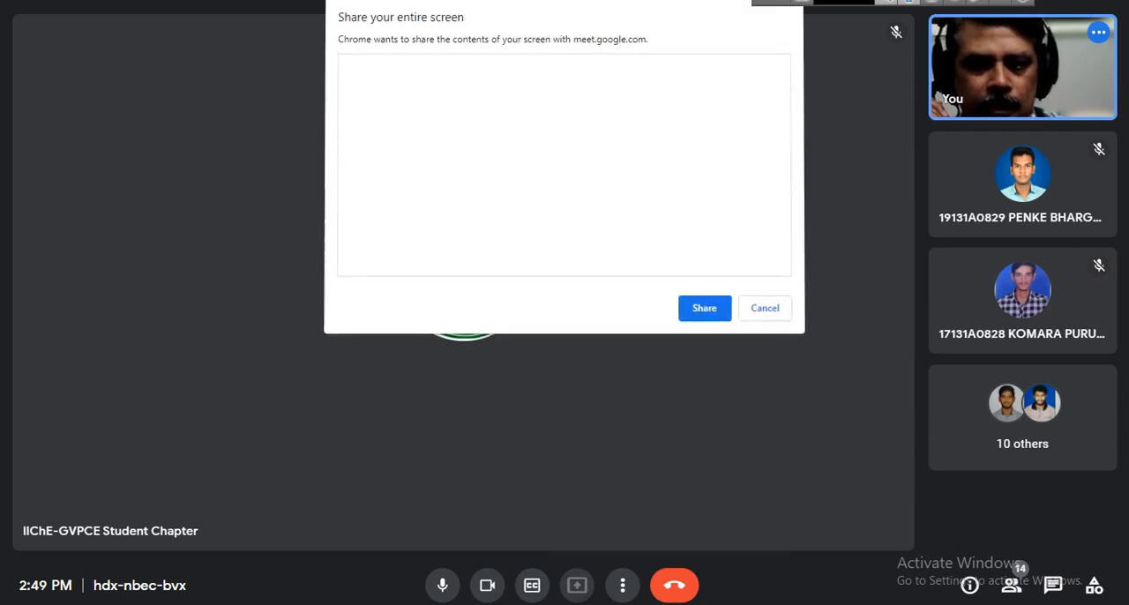
left_click(703, 308)
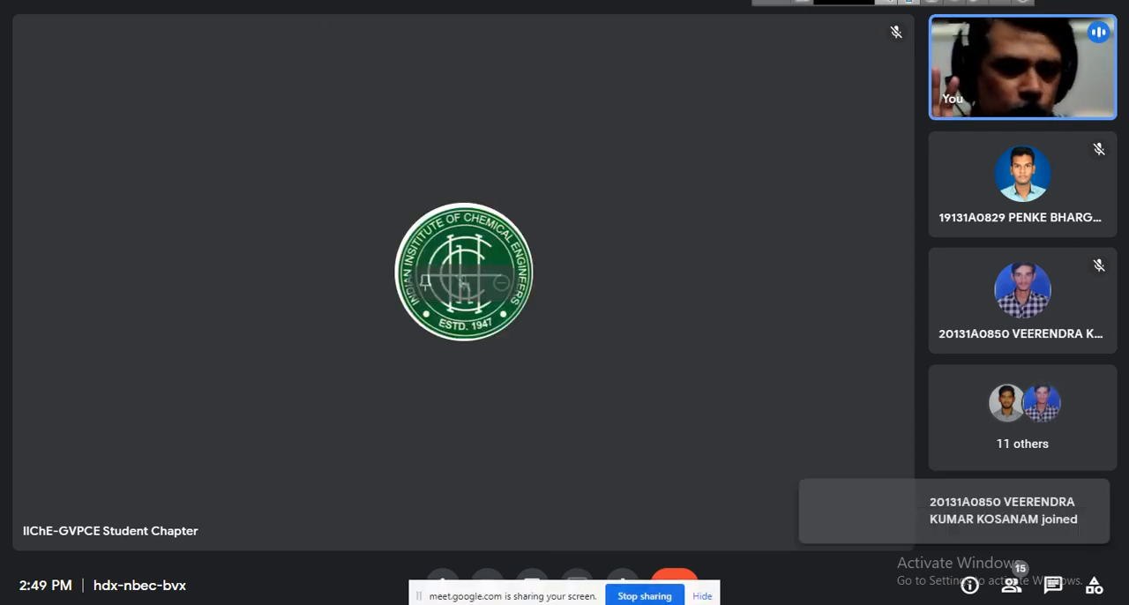
left_click(702, 596)
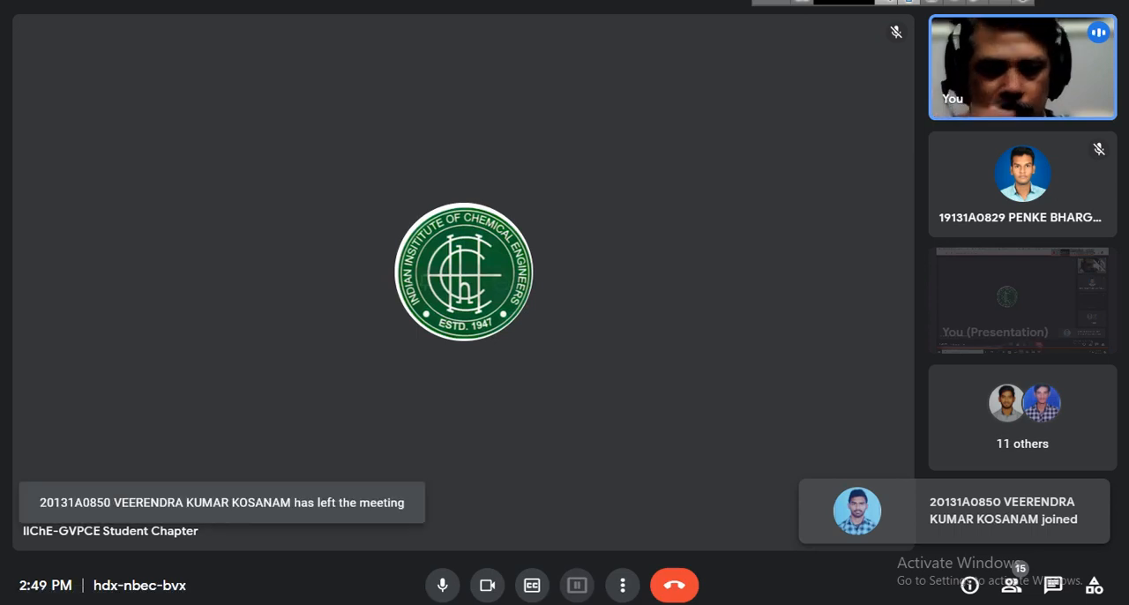
Send the message "Good Day all...is it sunny or hot day" to everyone in the in-call chat.
left_click(1053, 586)
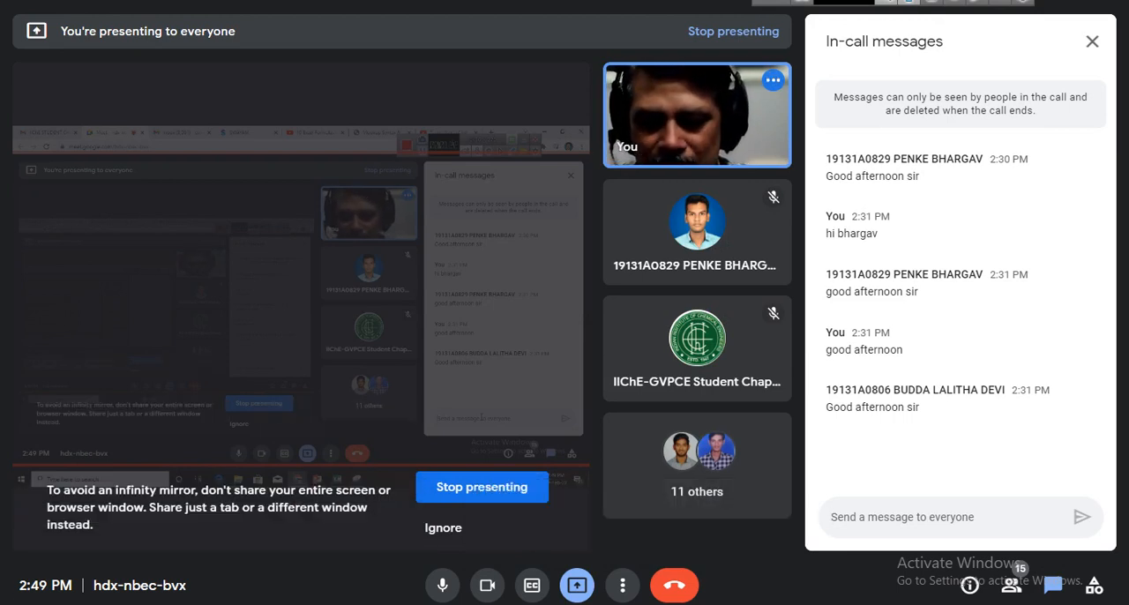
type("Good Da")
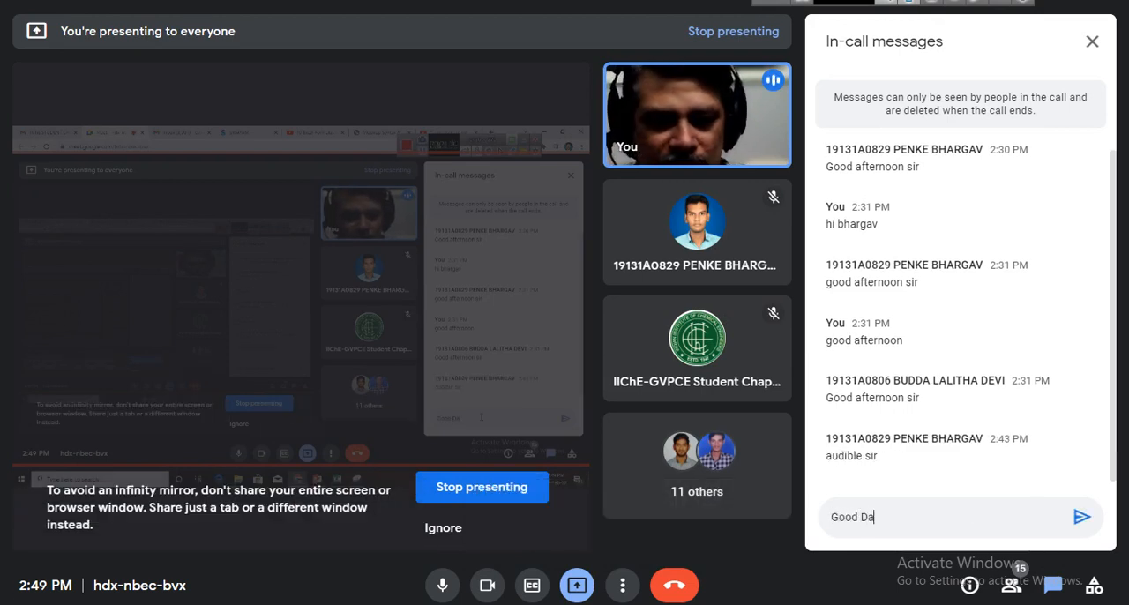
type("y all")
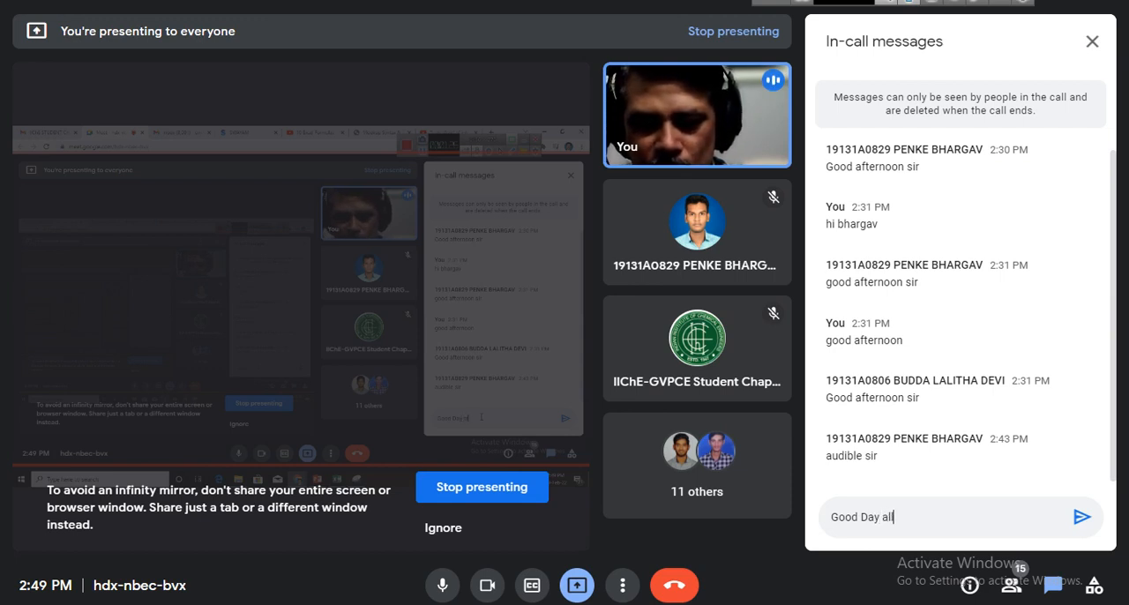
type("...is ")
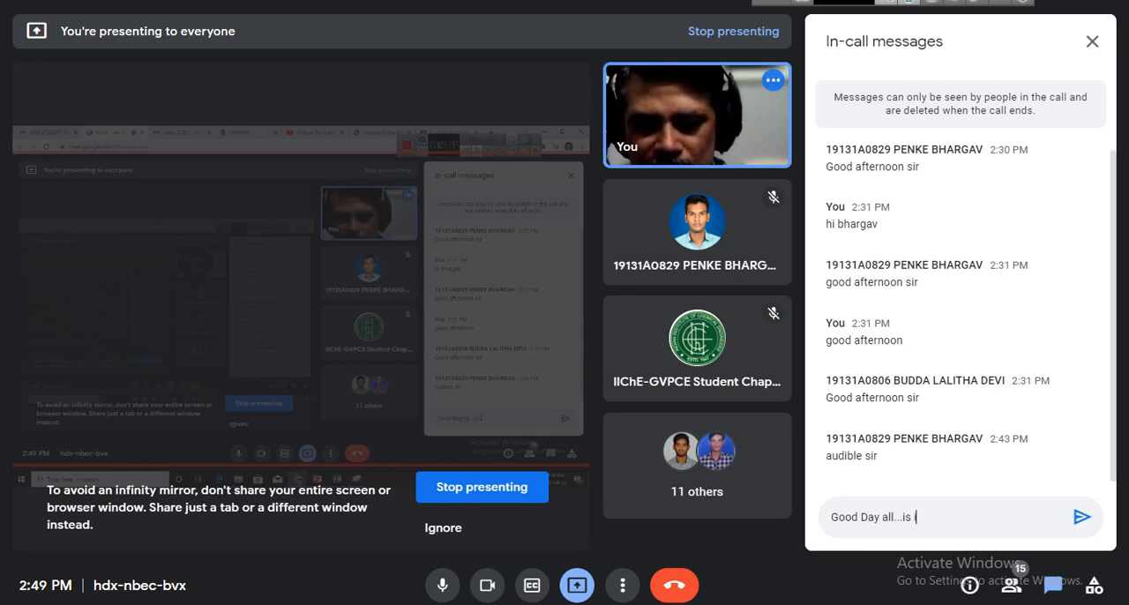
type("it sunny or")
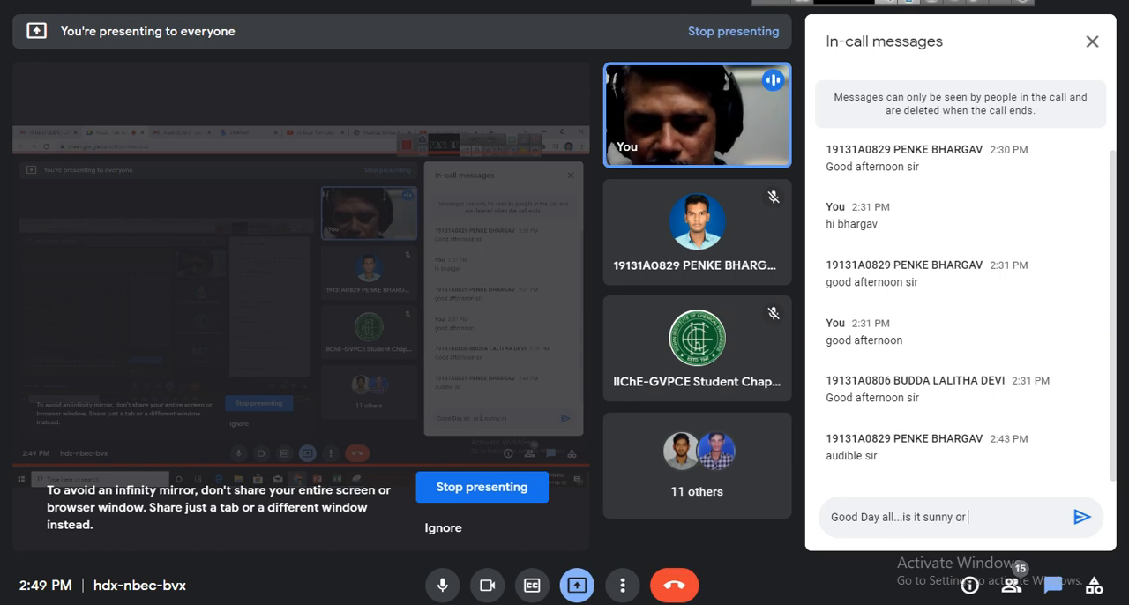
type(" hot")
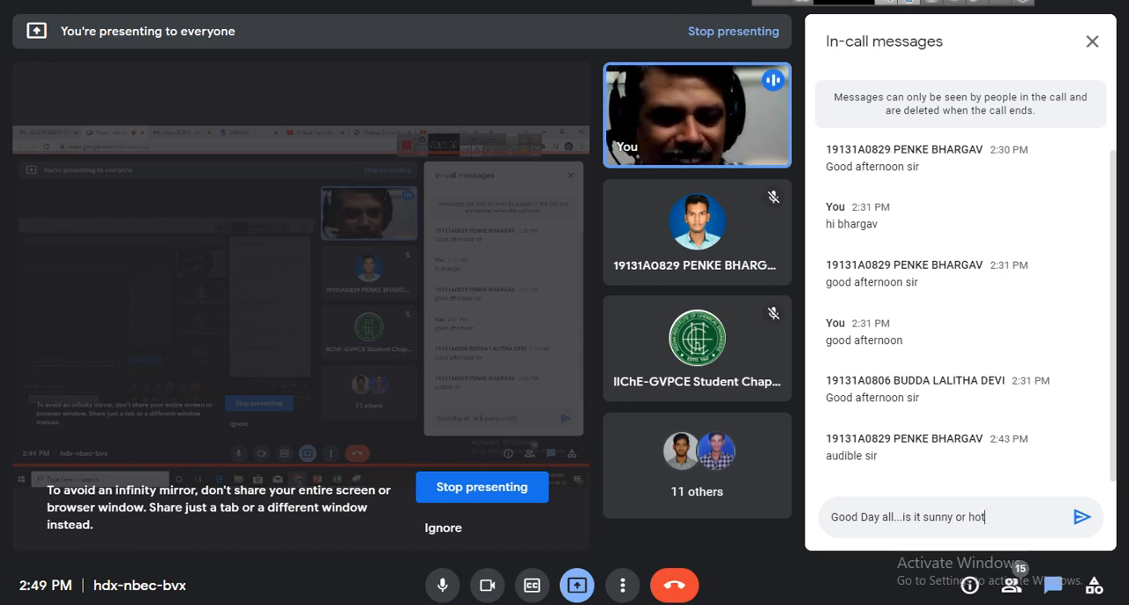
type(" day")
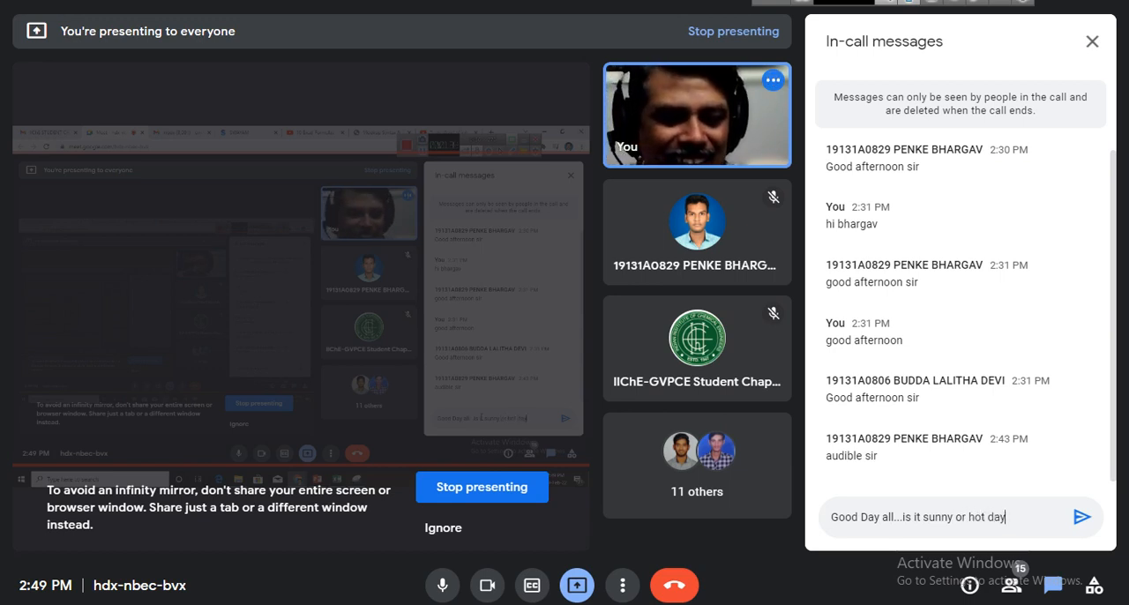
key("Return")
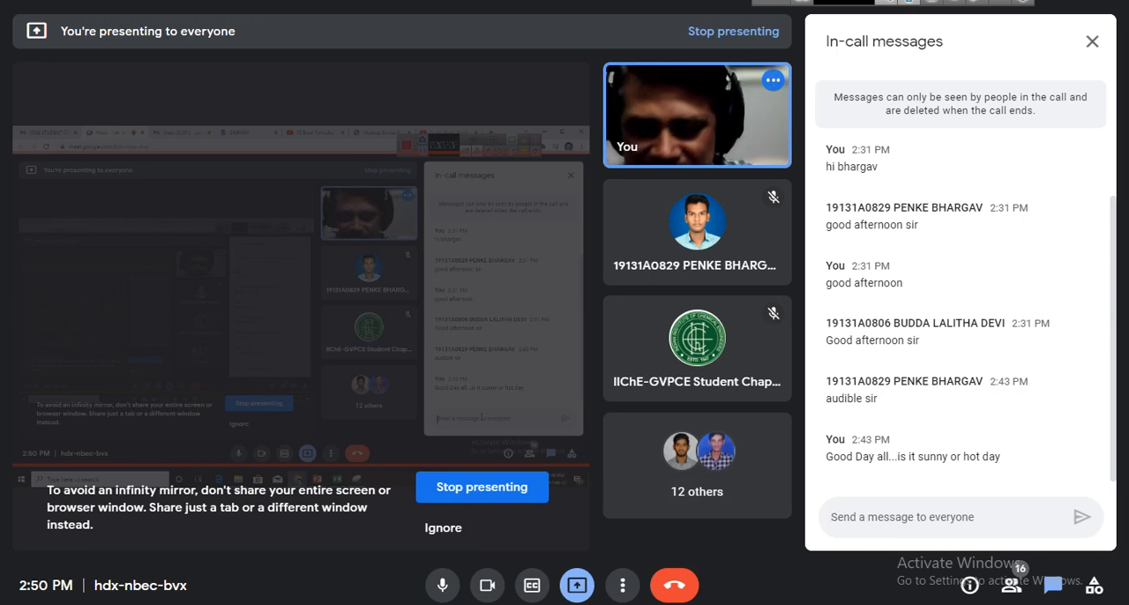
Send the follow-up chat message "or anything else" to everyone.
type("or anything")
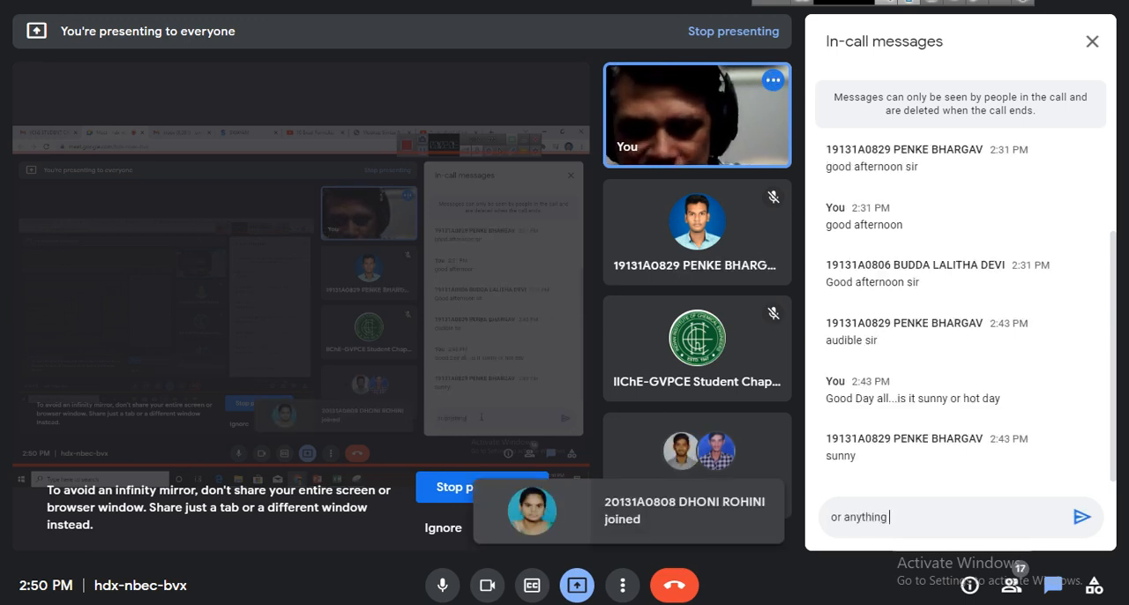
type(" else")
key("Return")
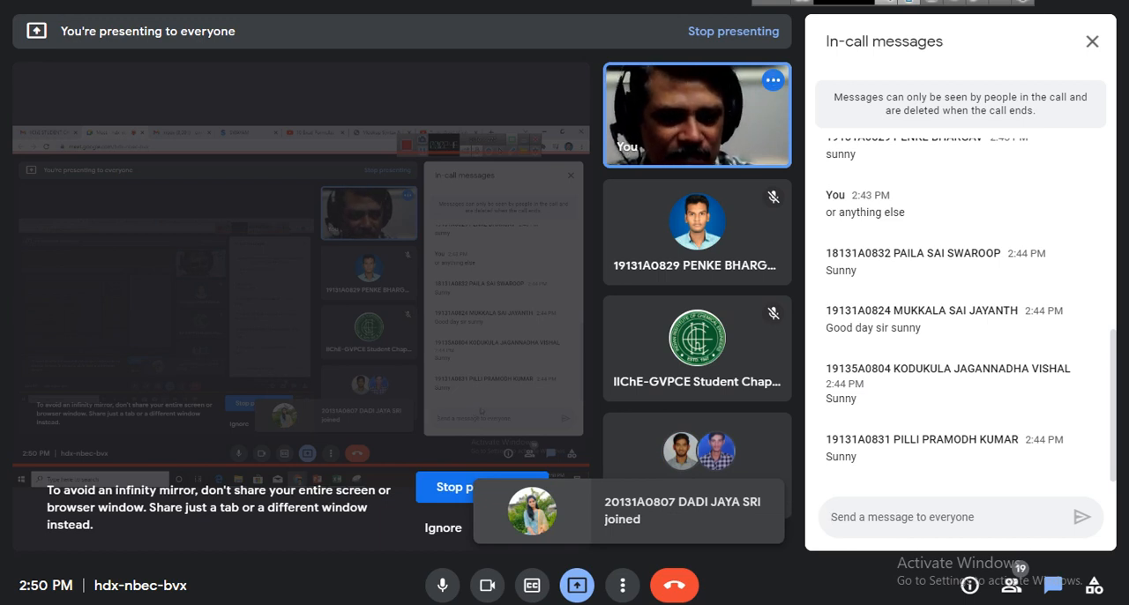
Check the list of people in the call, and stop presenting the screen with the in-call messages shown again.
left_click(1011, 584)
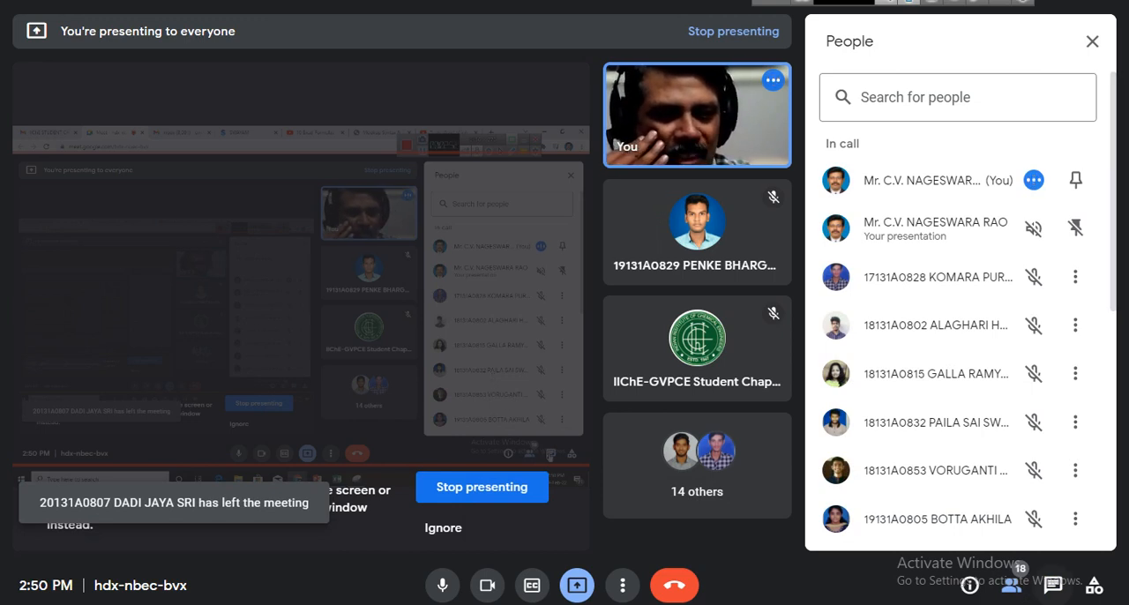
left_click(1053, 585)
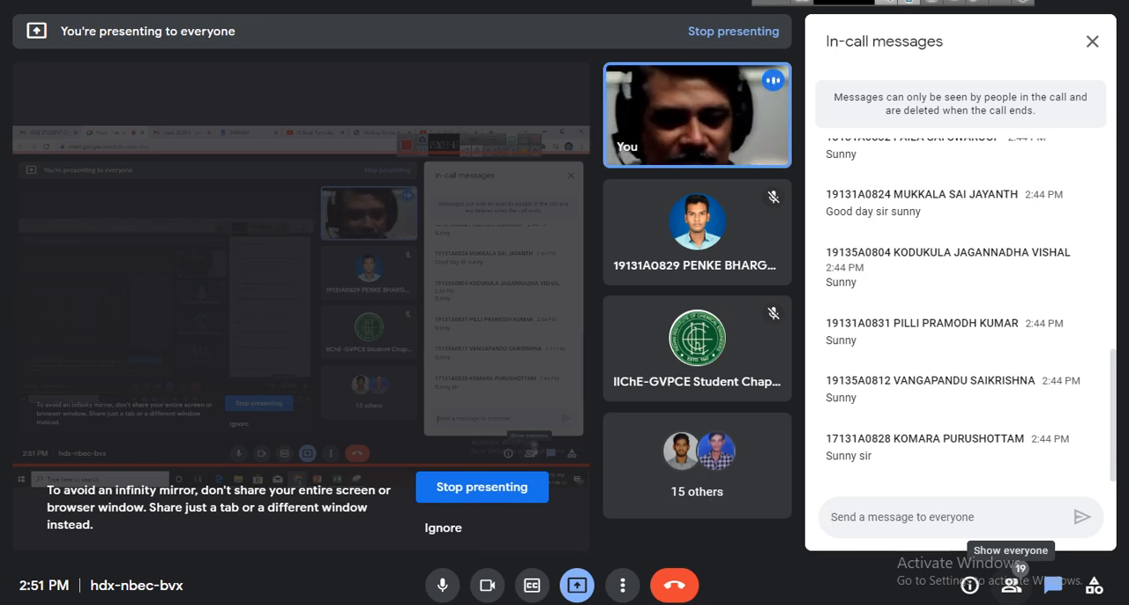
left_click(576, 585)
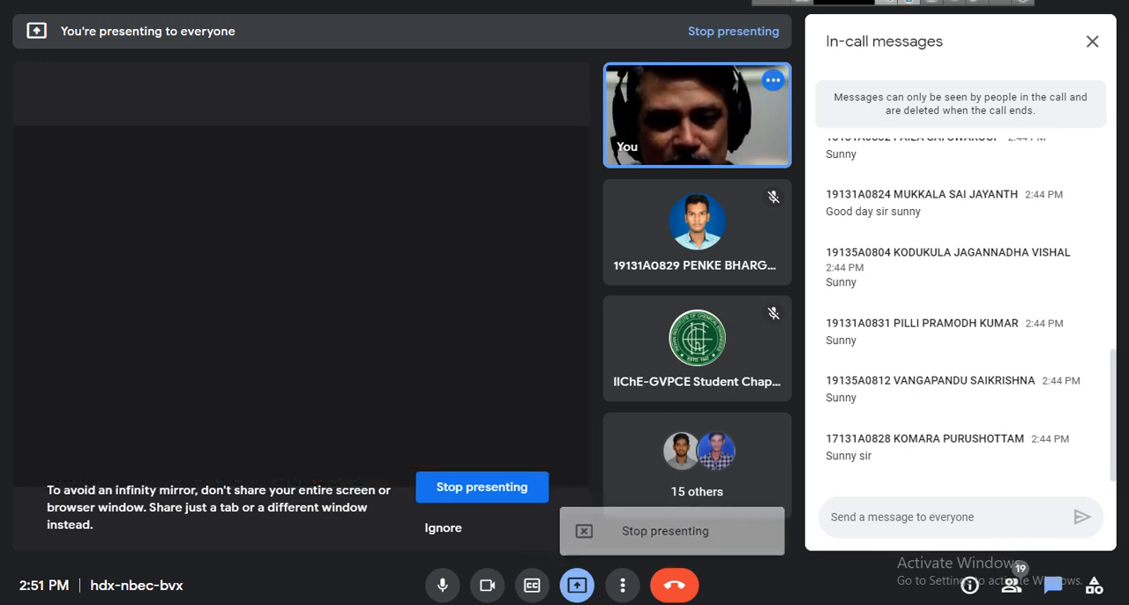
left_click(648, 532)
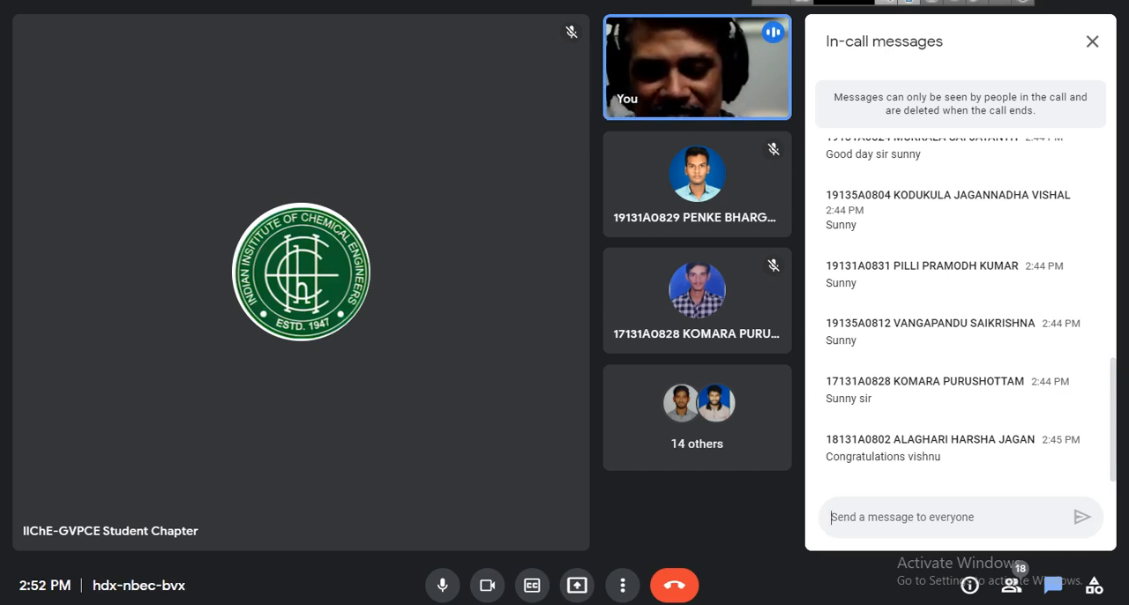
Send the question "9+5 = ??" to everyone in the in-call chat.
type("9+")
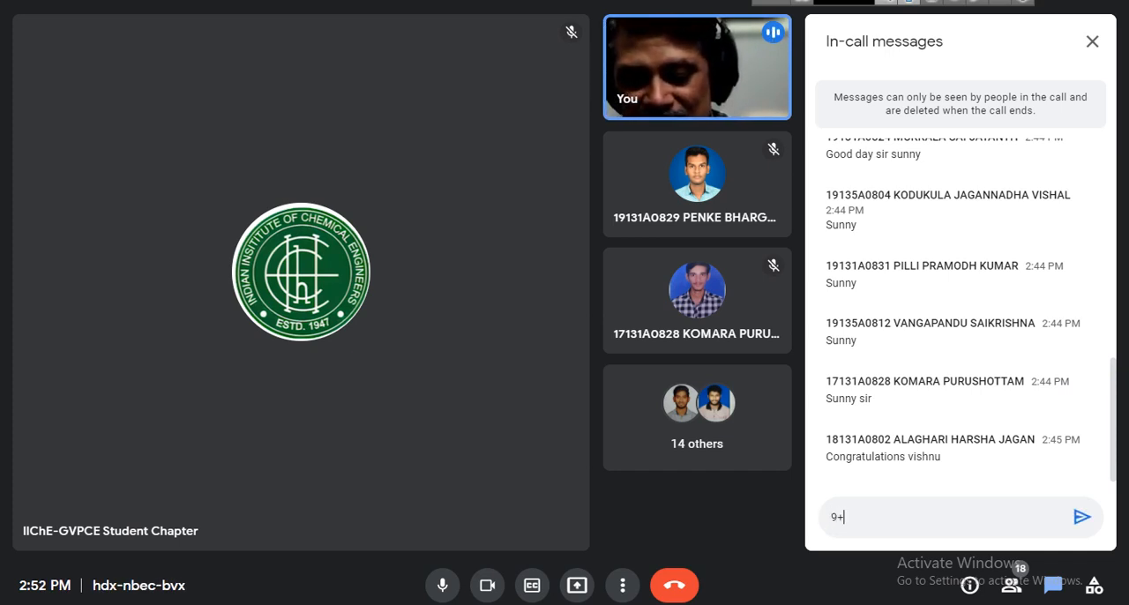
type("5 = ")
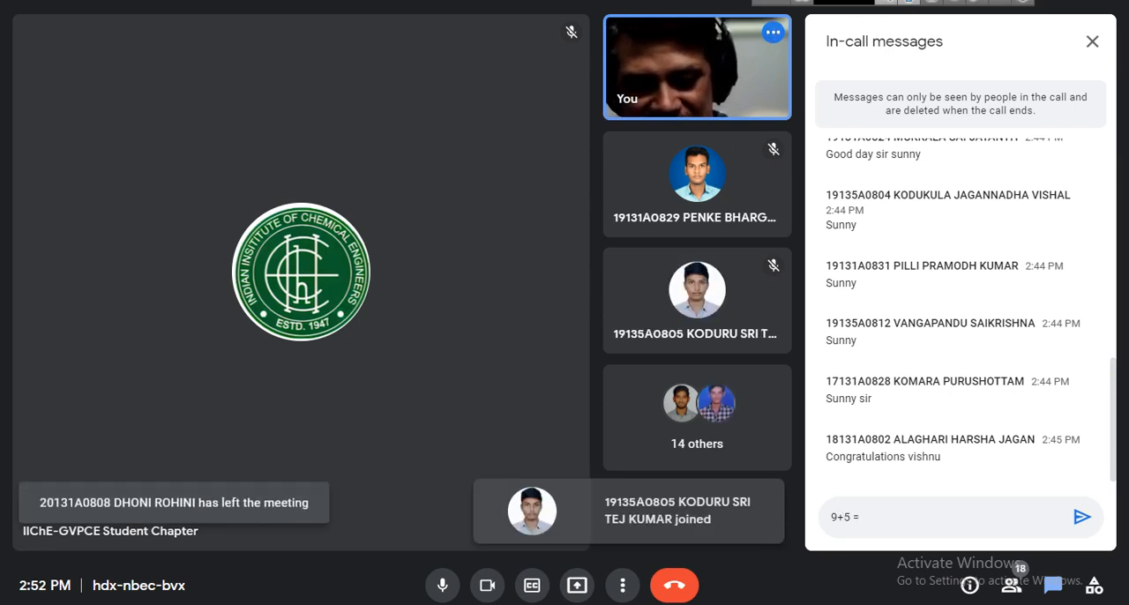
type("??")
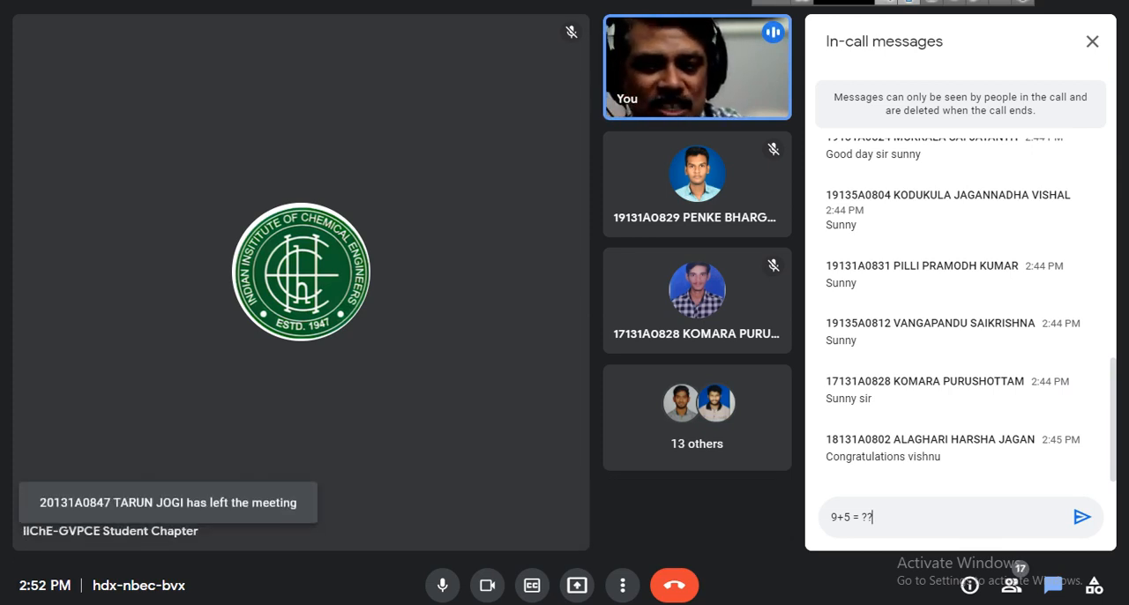
key("Return")
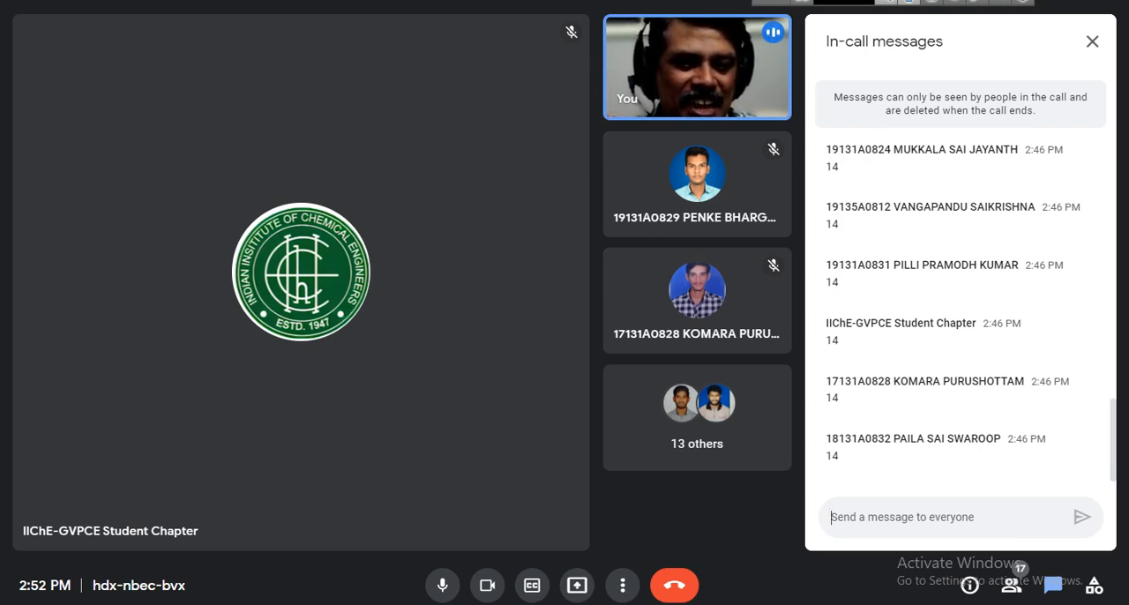
Review the participants' replies to the addition question and close the in-call messages.
scroll(961, 308, "up", 3)
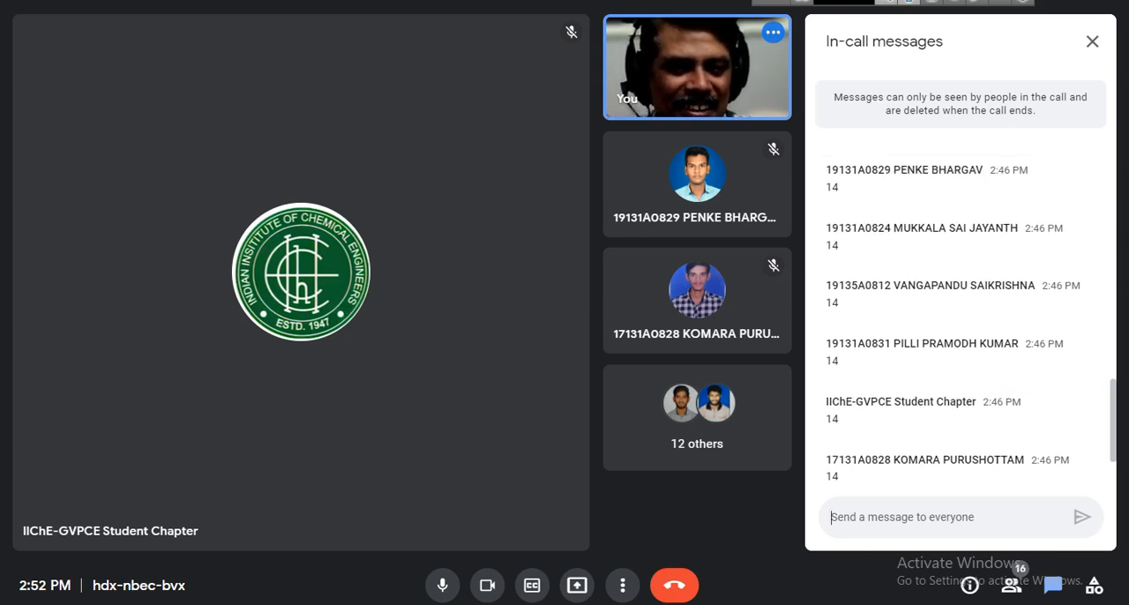
scroll(961, 308, "down", 5)
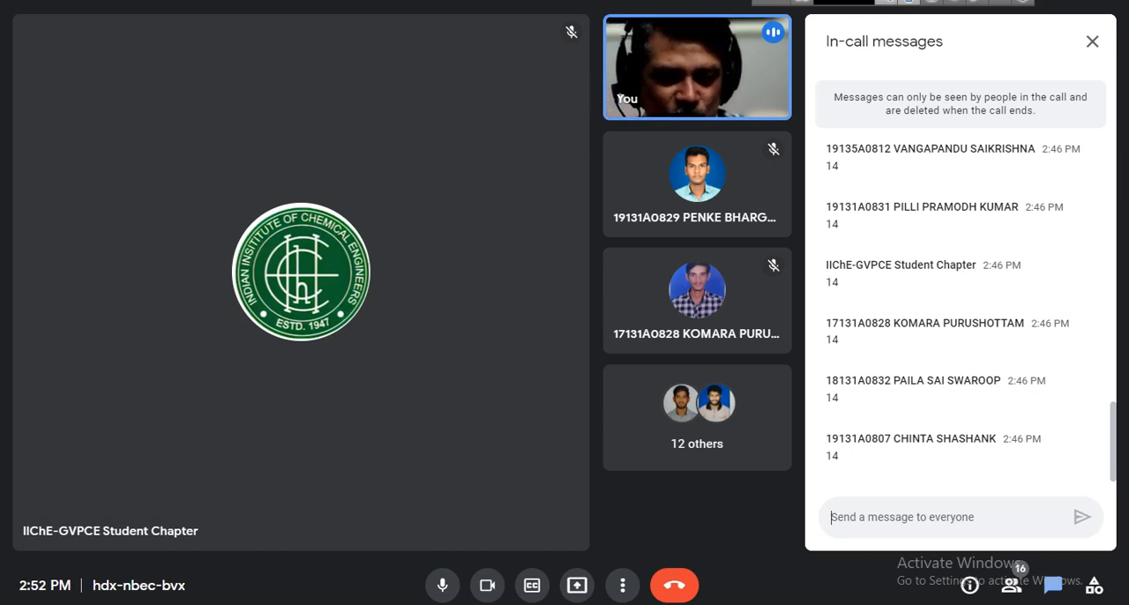
scroll(961, 309, "up", 6)
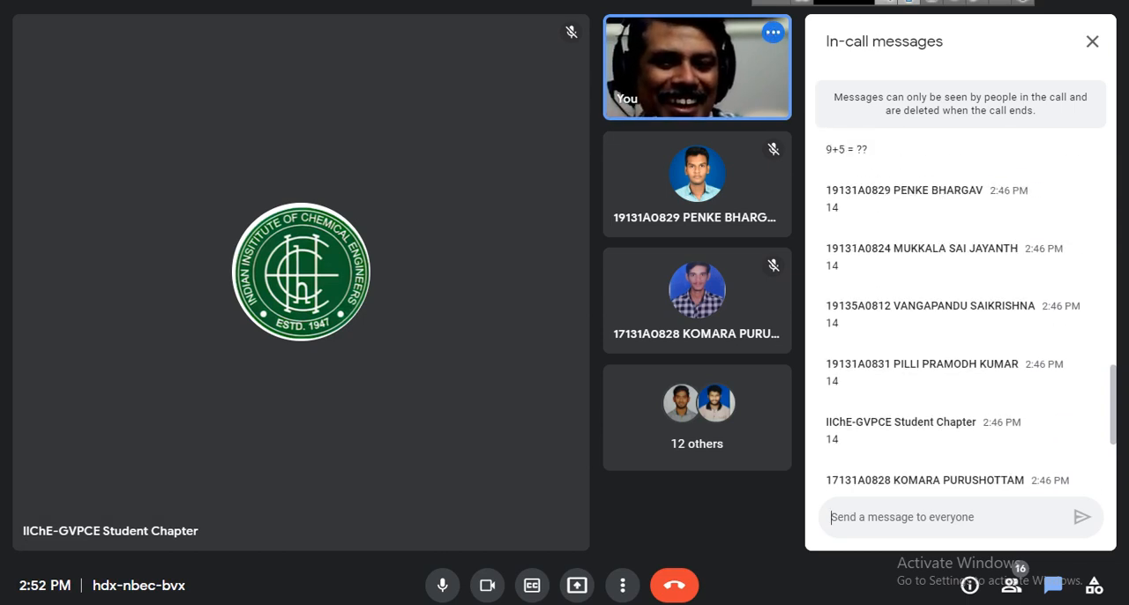
scroll(961, 309, "down", 6)
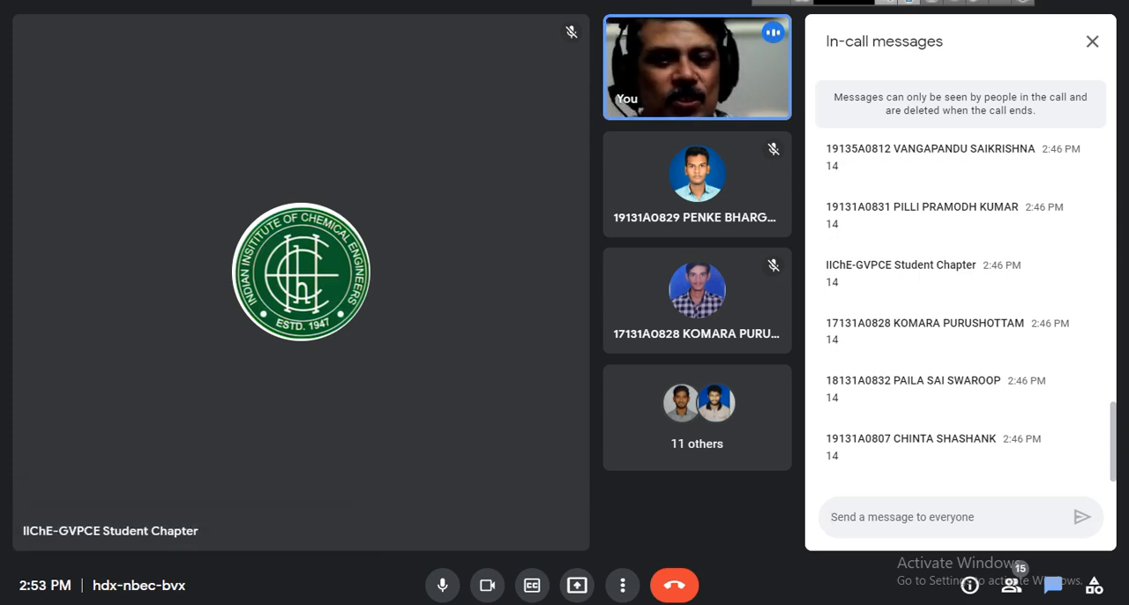
left_click(1091, 41)
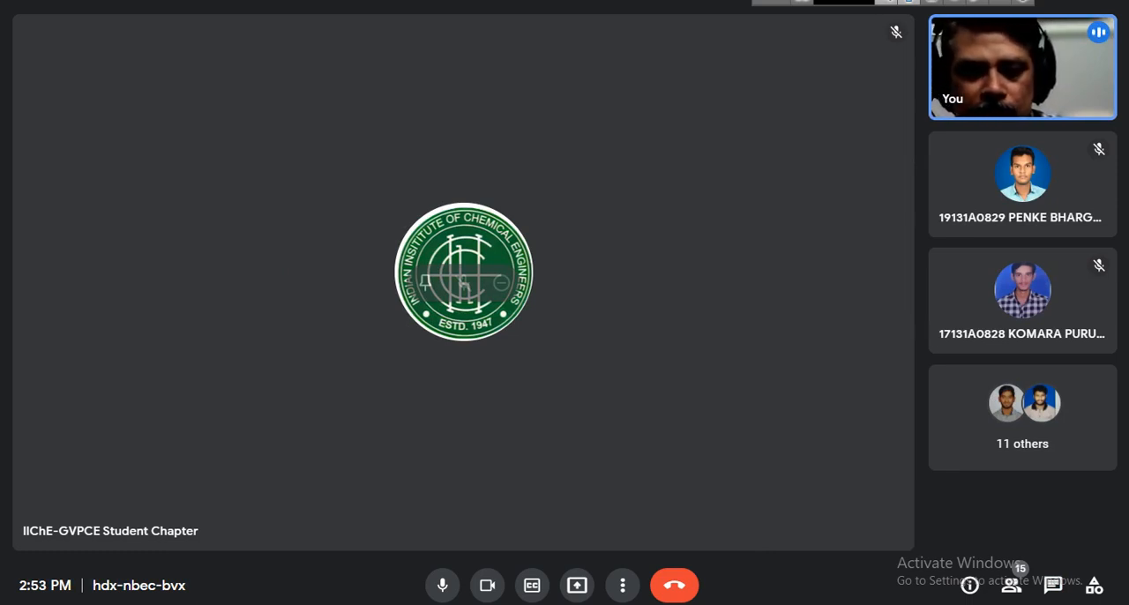
Start presenting the entire screen to the call again.
left_click(576, 585)
left_click(660, 461)
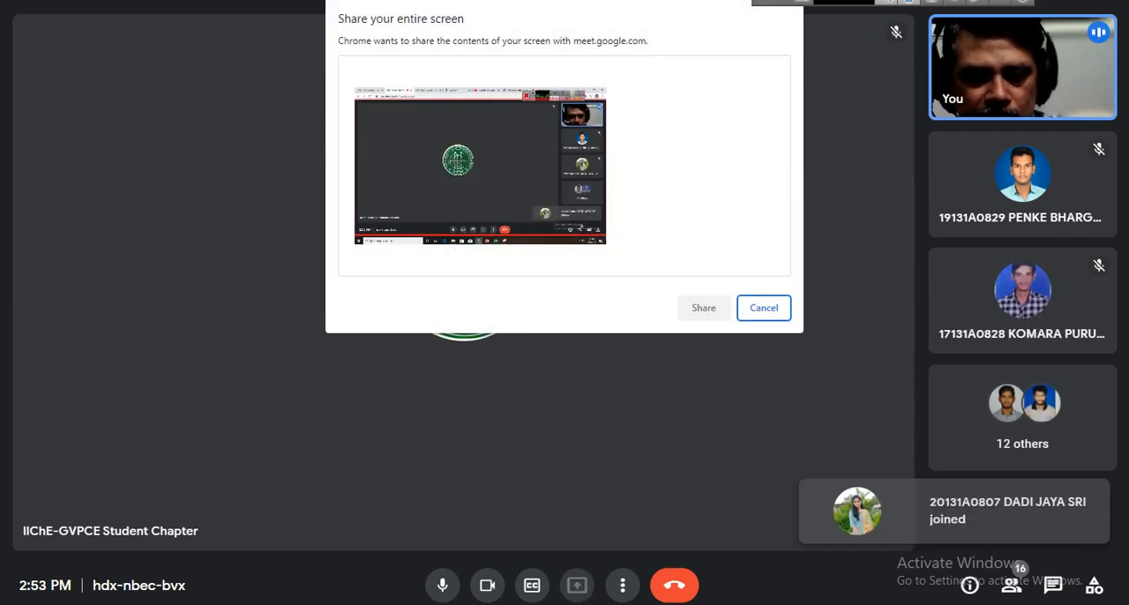
left_click(479, 165)
left_click(704, 307)
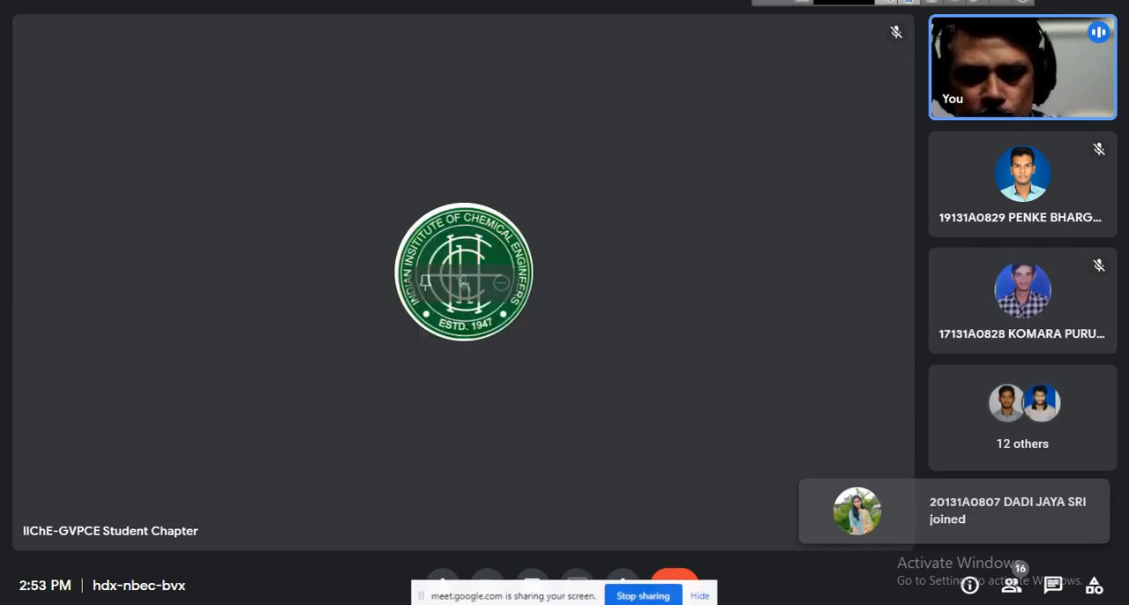
Switch to the PowerPoint presentation and advance from the VLOOKUP() slide through the charts introduction to the PIE CHARTS slide.
key("alt+Tab")
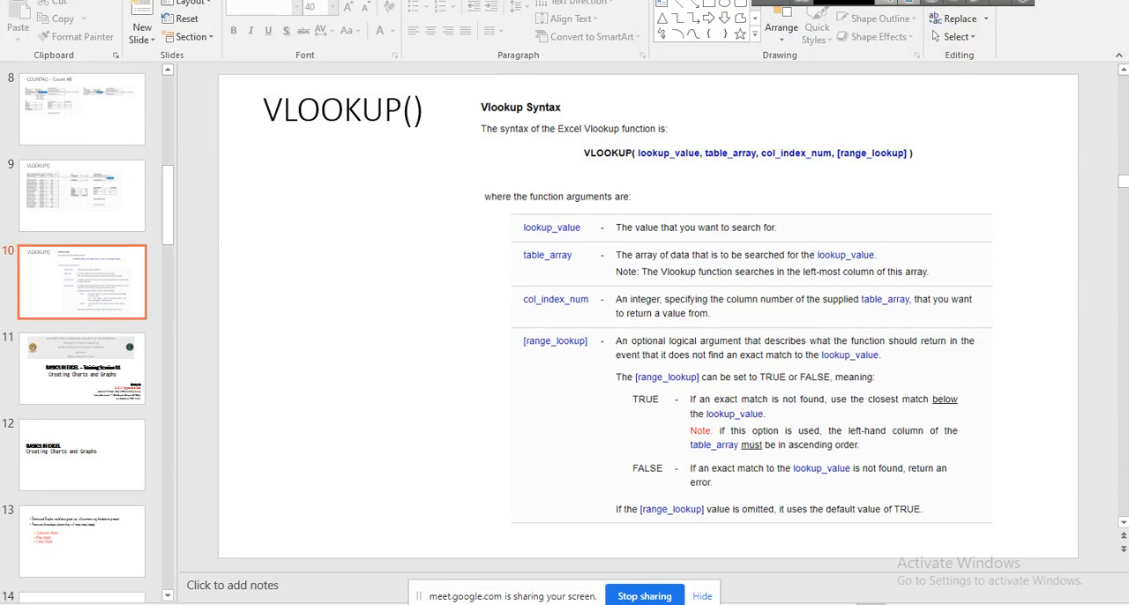
key("Down")
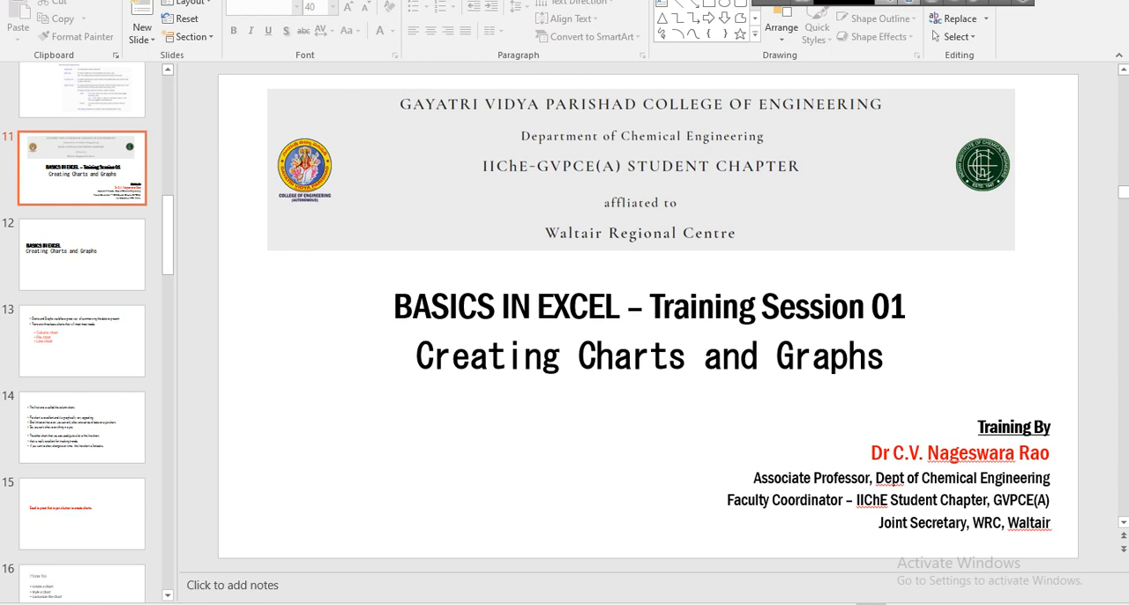
scroll(893, 483, "down", 1)
scroll(647, 316, "down", 1)
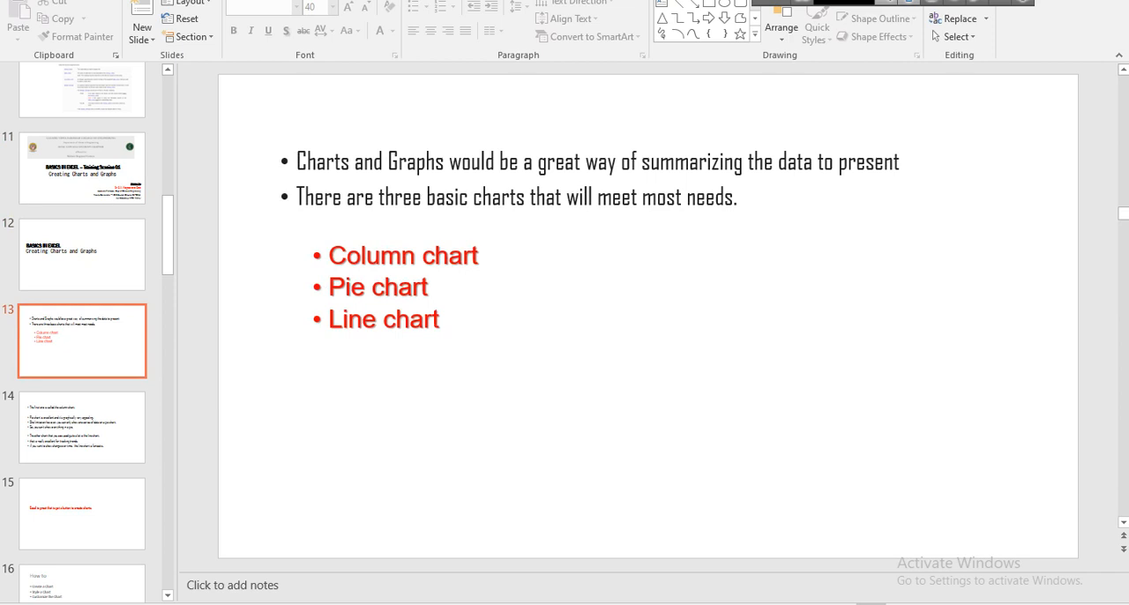
scroll(647, 316, "down", 4)
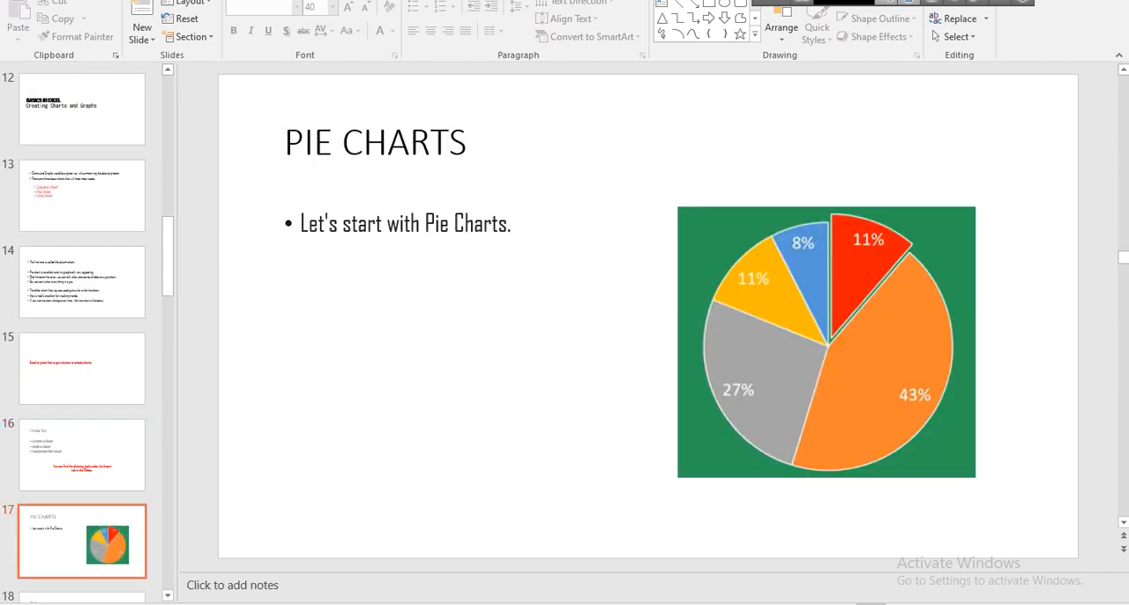
Advance the presentation from the PIE CHARTS slide through the Data and Column Chart slides to the first Line Chart slide.
scroll(647, 315, "down", 2)
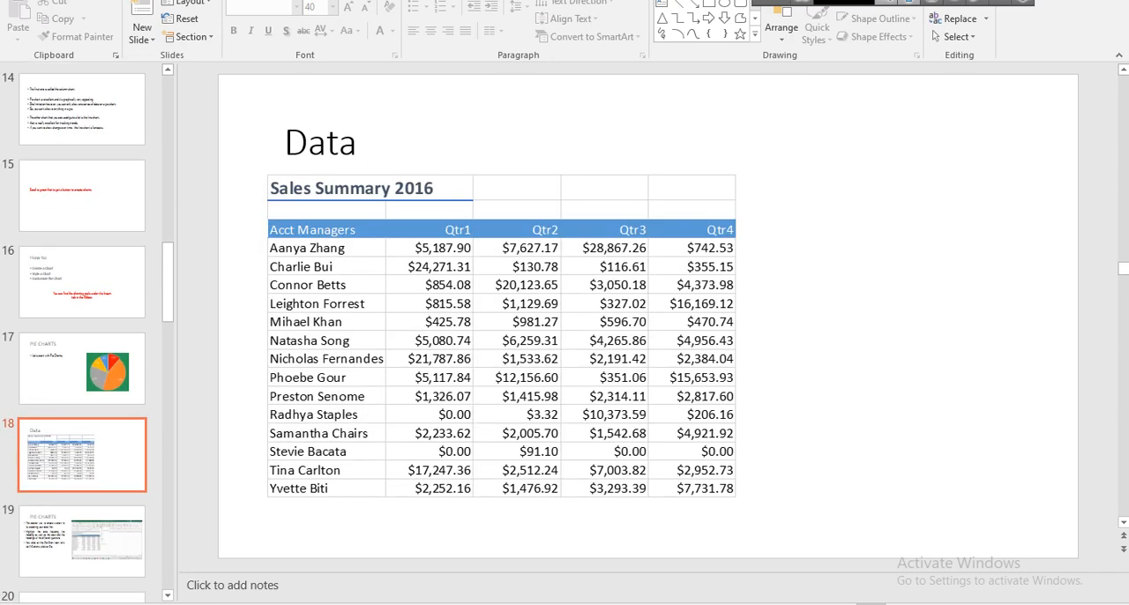
scroll(647, 315, "down", 2)
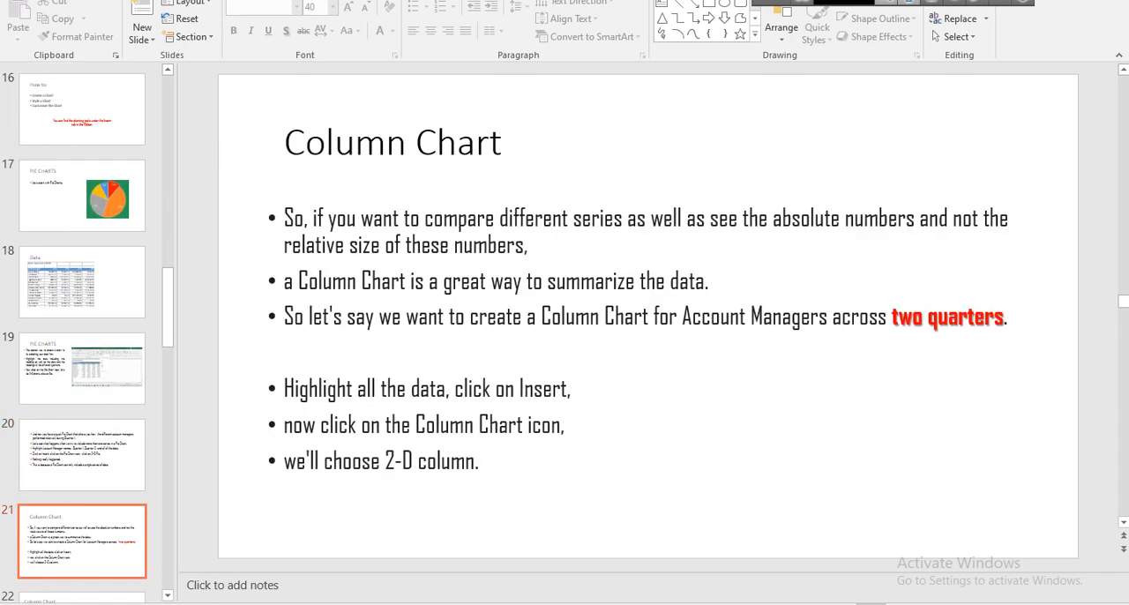
scroll(647, 316, "down", 1)
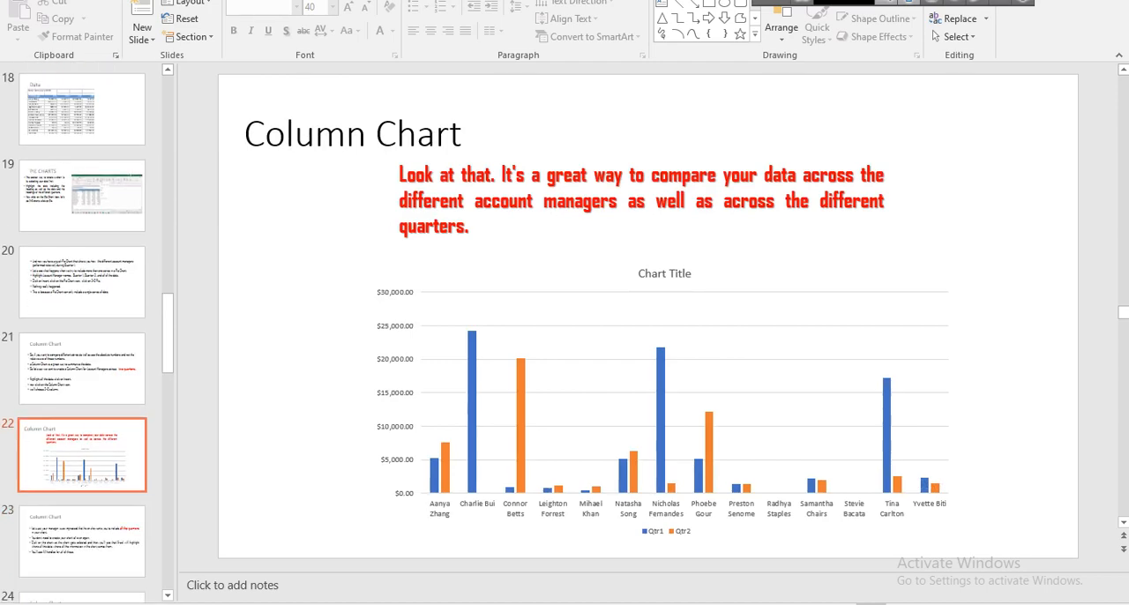
scroll(647, 316, "down", 3)
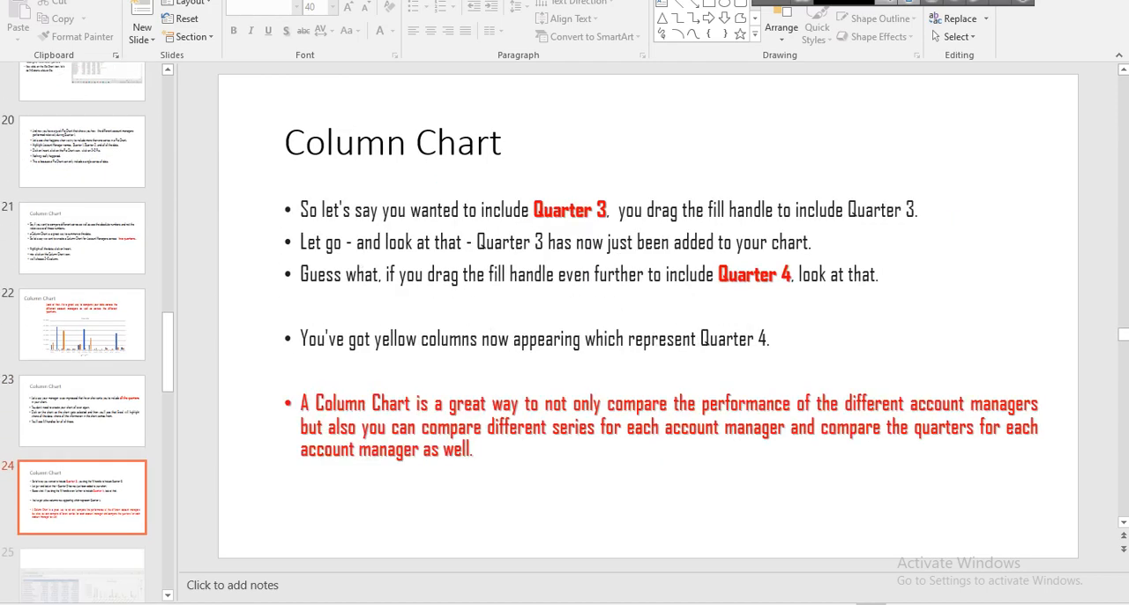
scroll(647, 316, "down", 1)
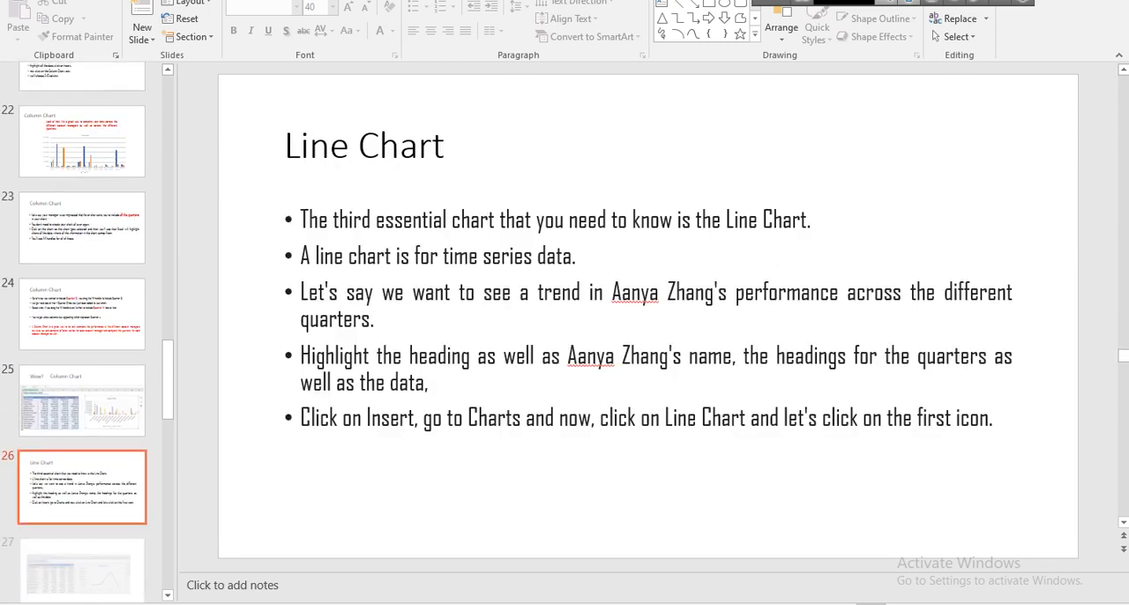
Revisit the "Wow! Column Chart" slide, and page through the Line Chart slides to the enlarged Total sales chart.
scroll(648, 316, "up", 1)
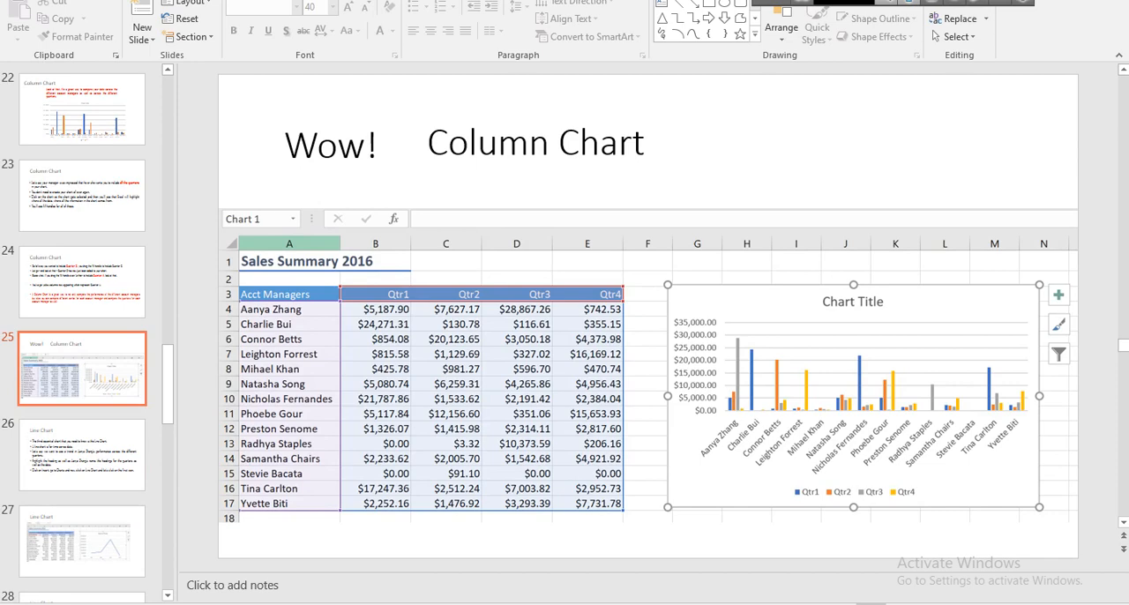
scroll(647, 316, "down", 2)
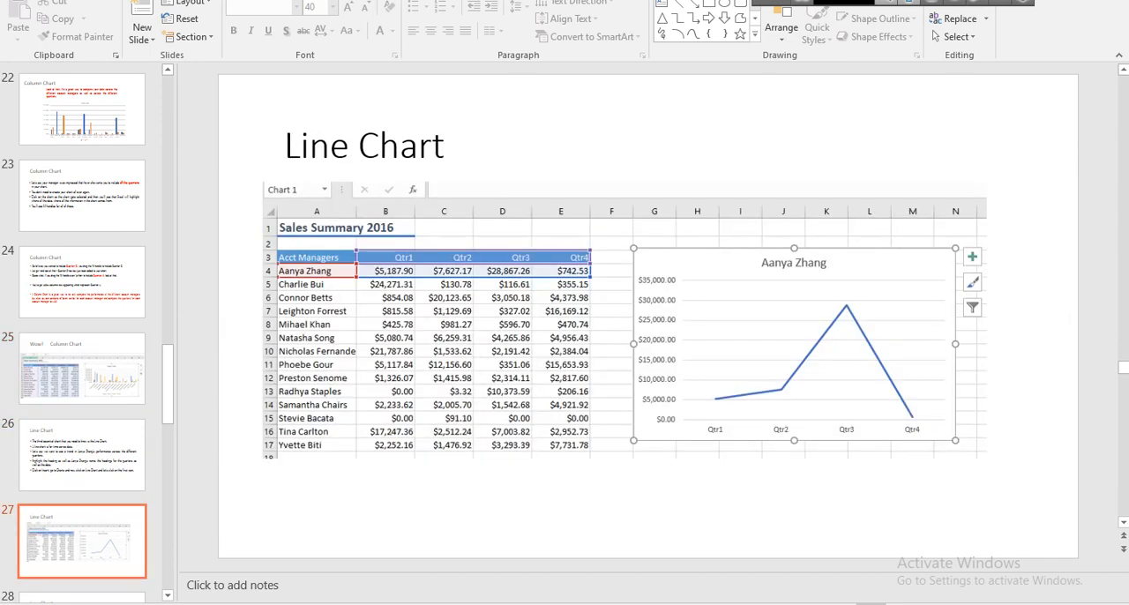
scroll(648, 316, "down", 1)
scroll(647, 316, "up", 1)
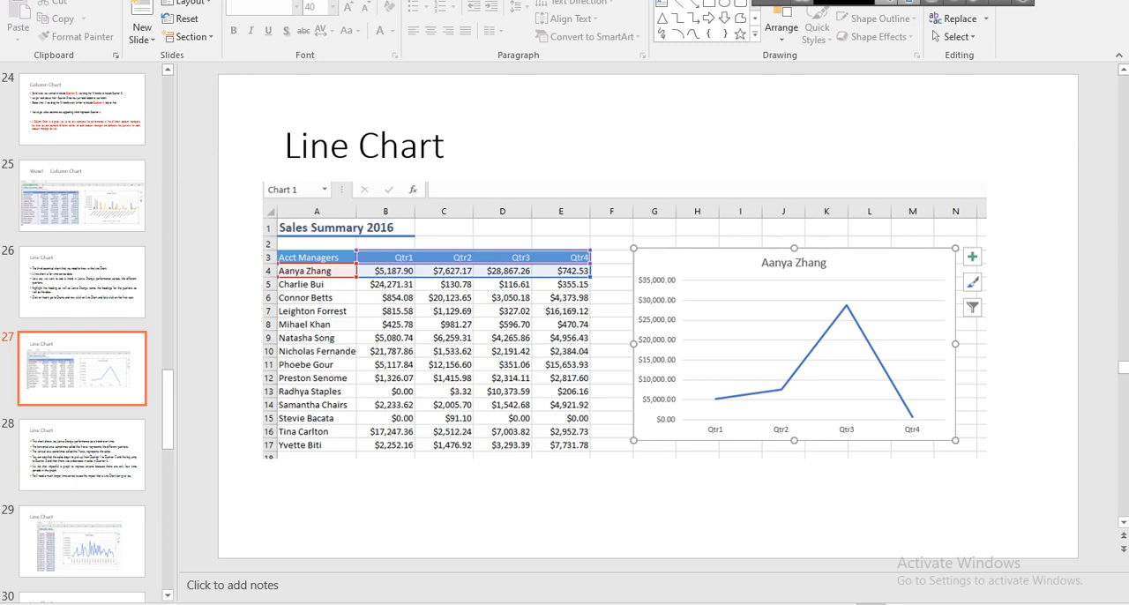
key("Down")
key("Down")
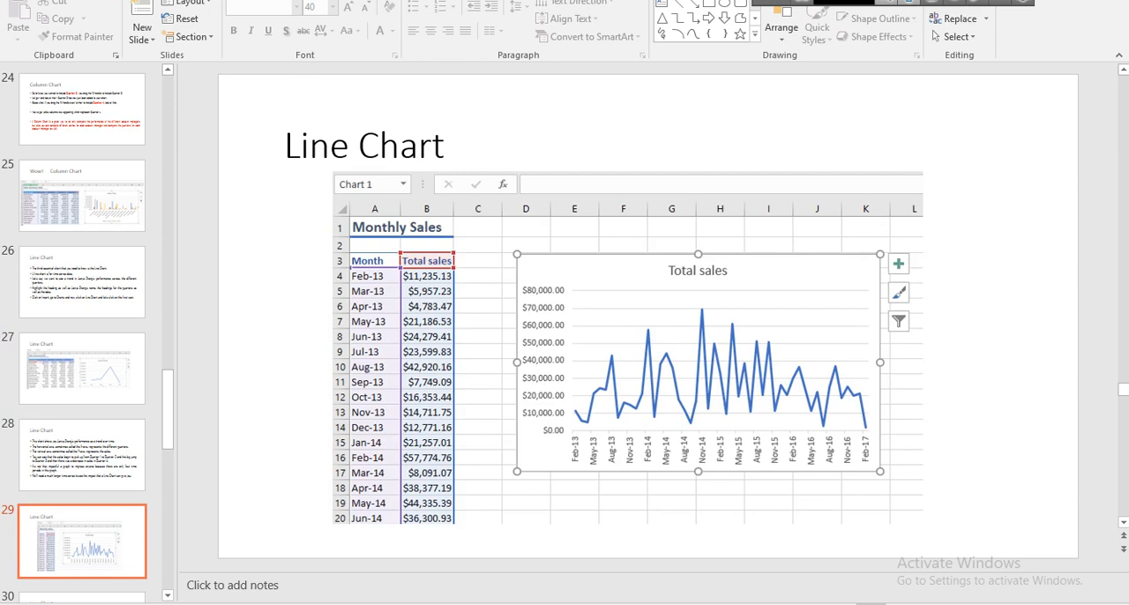
key("Down")
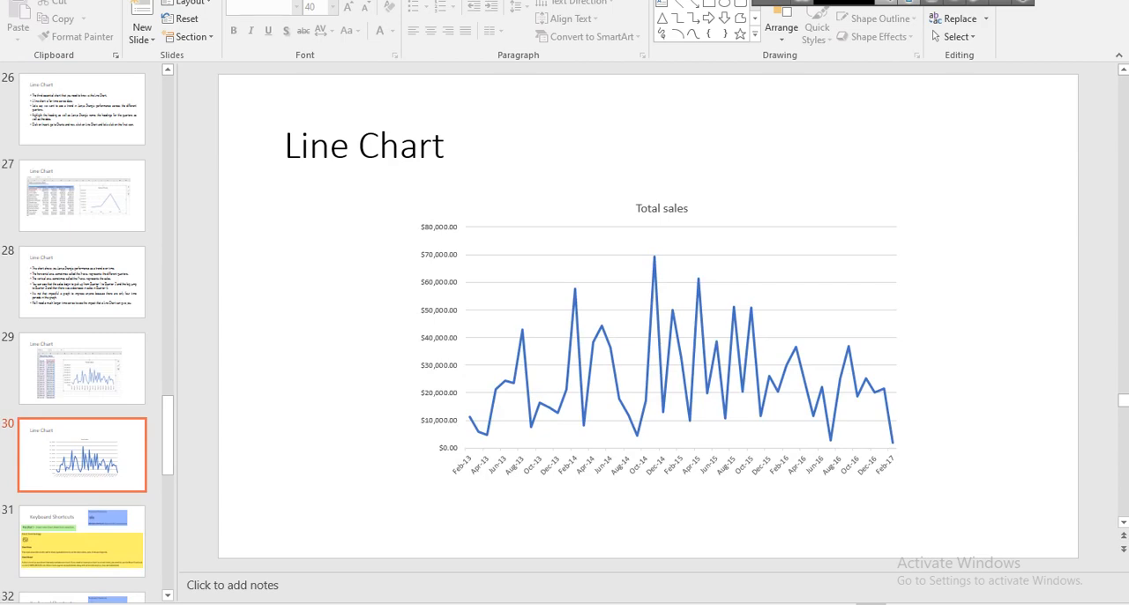
Page through the Keyboard Shortcuts slides and on to the Printing slides near the end of the presentation.
key("Down")
key("Down")
key("Down")
key("Down")
key("Down")
key("Down")
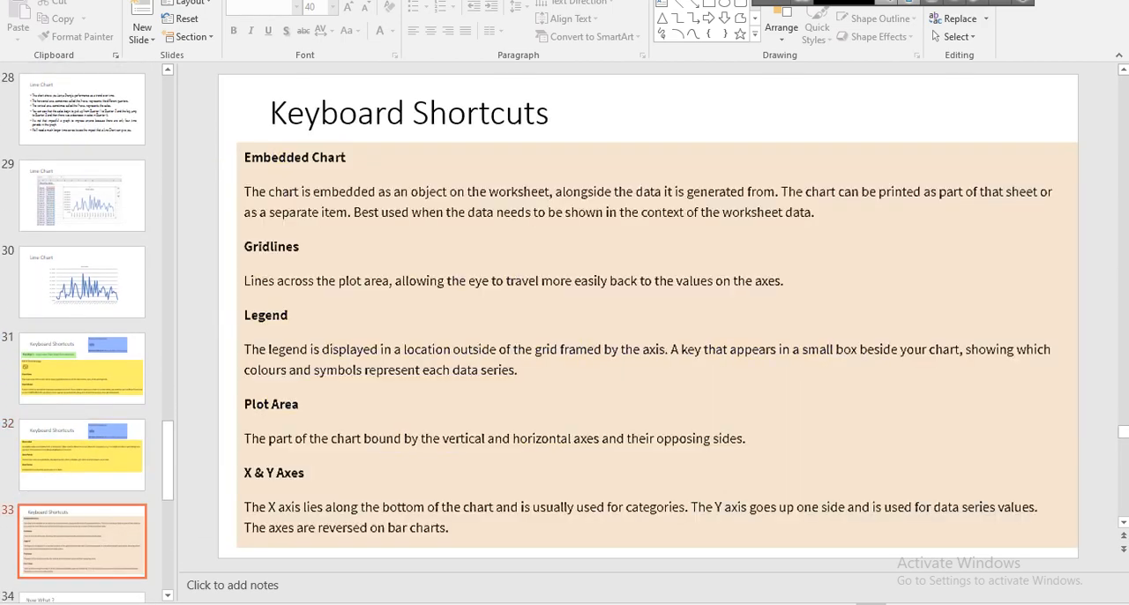
key("Down")
key("Down")
key("Down")
key("Down")
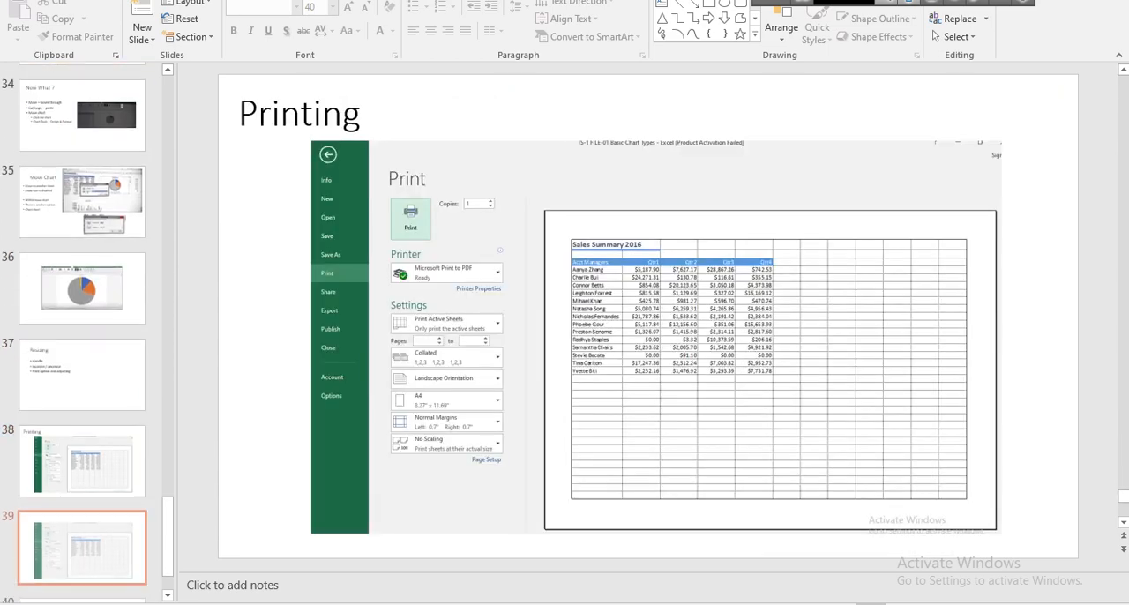
Go back through the presentation to the "BASICS IN EXCEL – Training Session 02" title slide on Formulas and Functions.
key("Up")
key("Up")
key("Up")
key("Up")
key("Up")
key("Up")
key("Up")
key("Up")
key("Up")
key("Up")
key("Up")
key("Up")
key("Up")
key("Up")
key("Up")
key("Up")
key("Up")
key("Up")
key("Up")
key("Up")
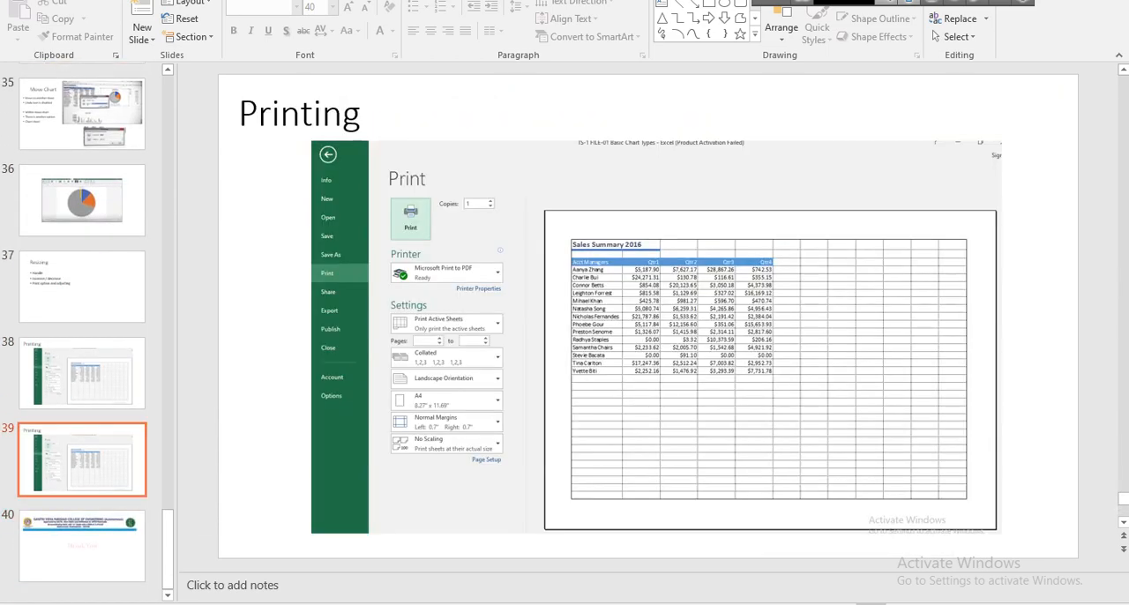
key("Up")
key("Up")
key("Up")
key("Up")
key("Up")
key("Up")
key("Up")
key("Up")
key("Up")
key("Up")
key("Up")
key("Up")
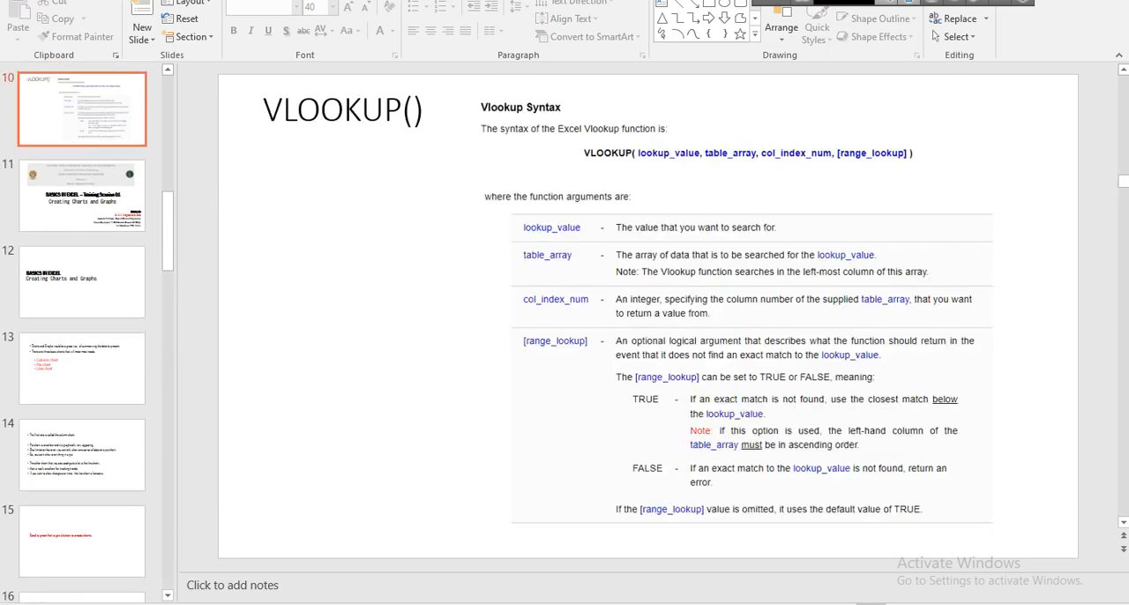
key("Up")
key("Up")
key("Up")
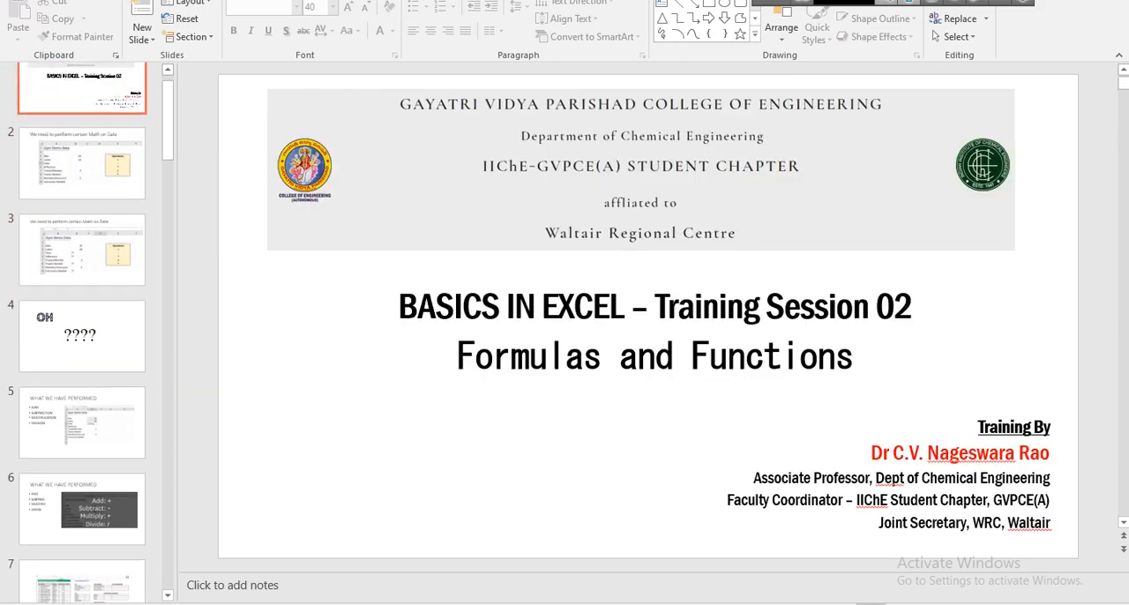
key("Down")
key("Up")
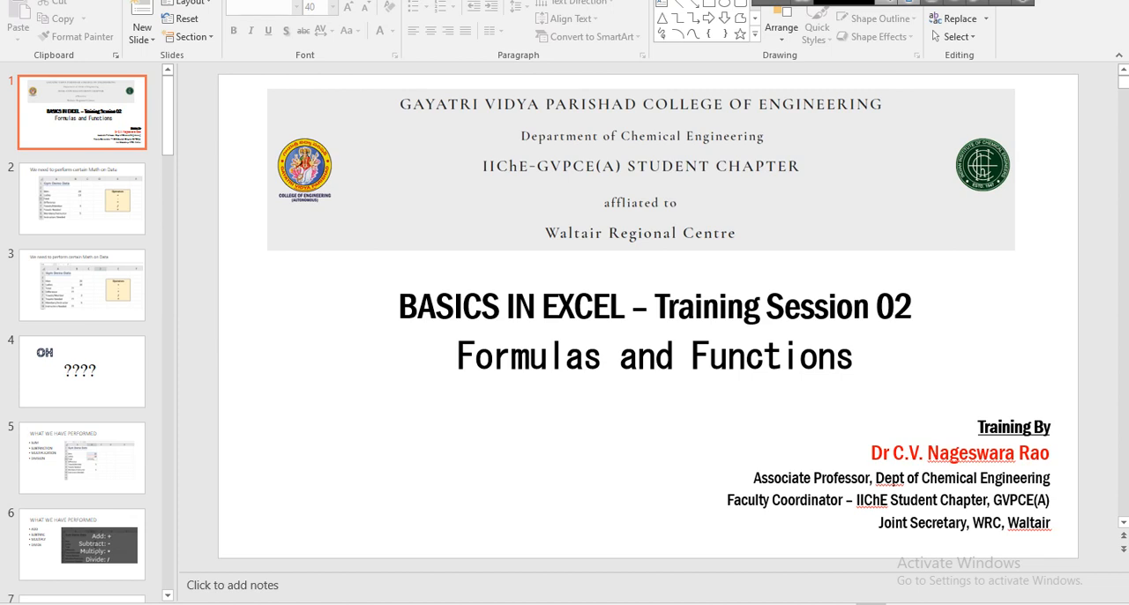
Switch to the Excel practice workbook and make the "(7) Text to Column" label in L19 bold.
mouse_move(634, 604)
scroll(82, 357, "down", 5)
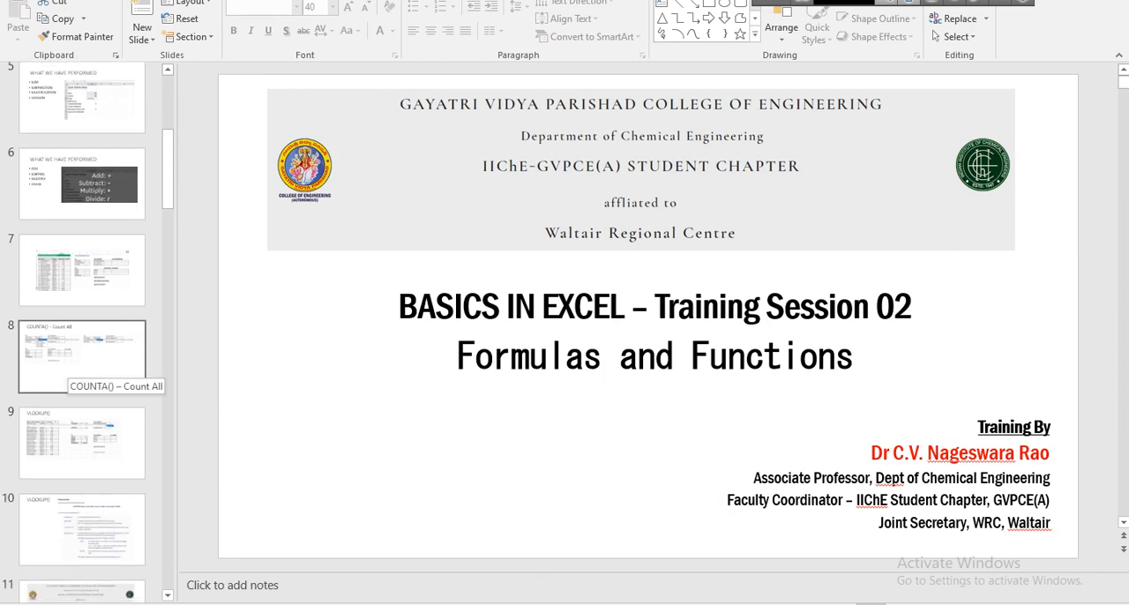
key("alt+Tab")
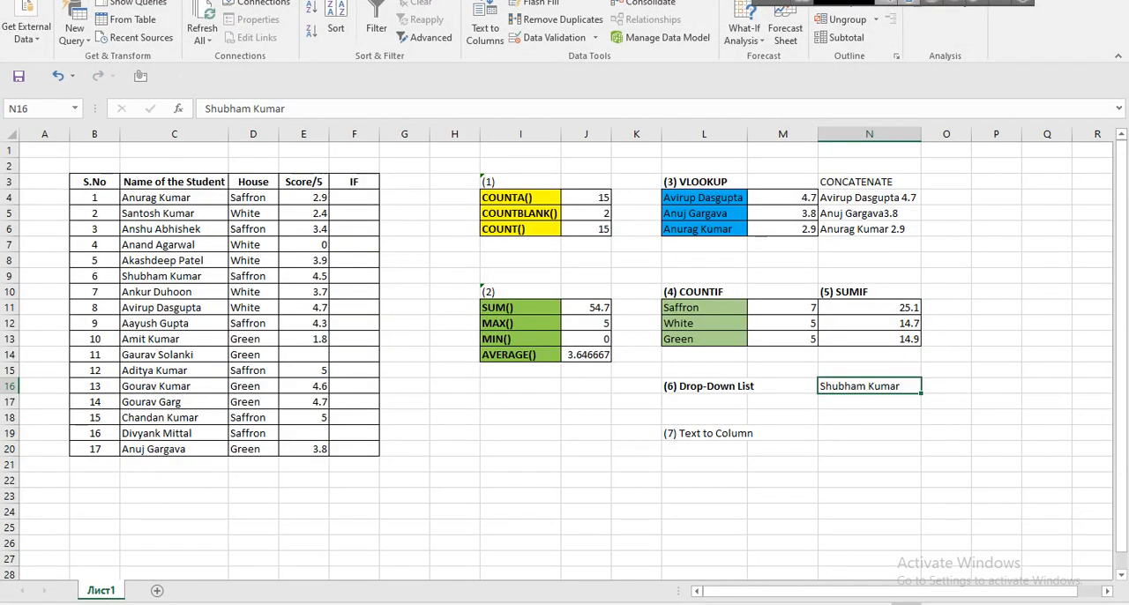
left_click(703, 386)
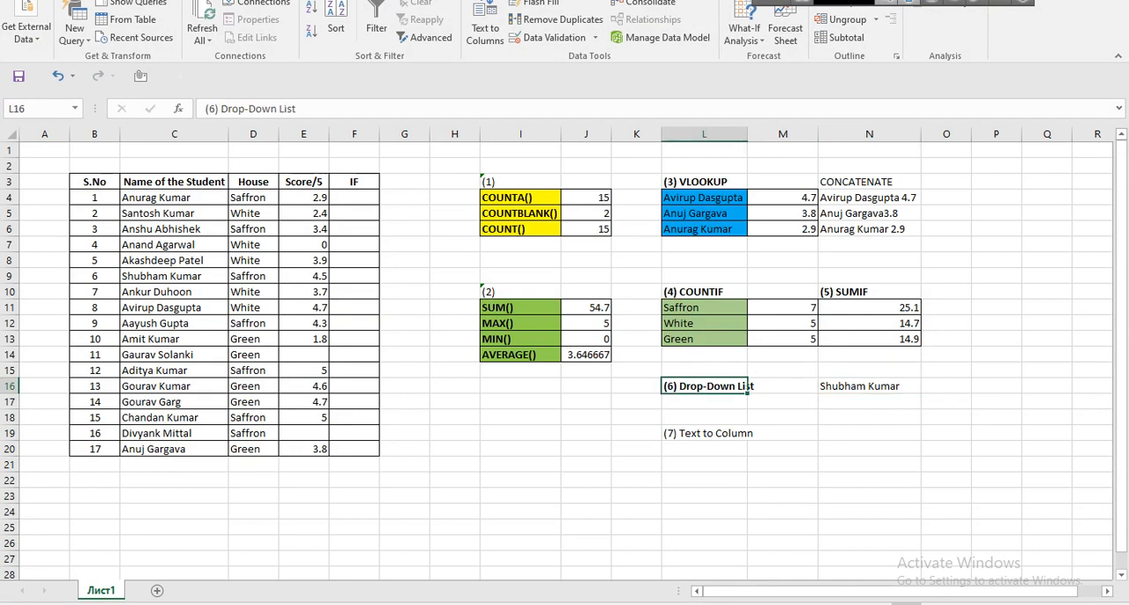
left_click(703, 433)
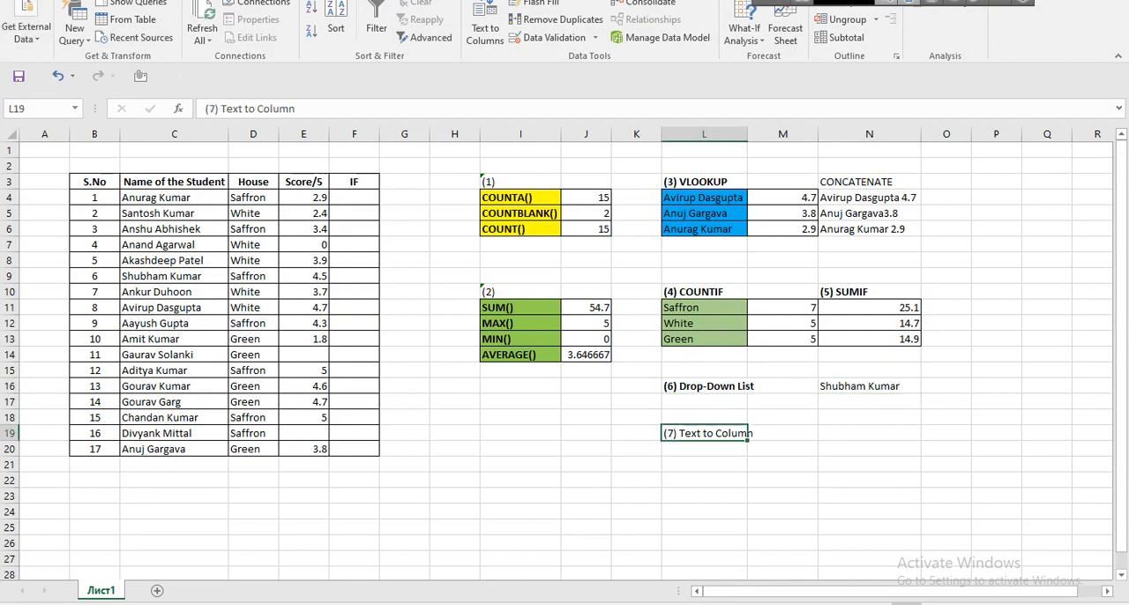
left_click(21, 0)
left_click(23, 1)
left_click(65, 1)
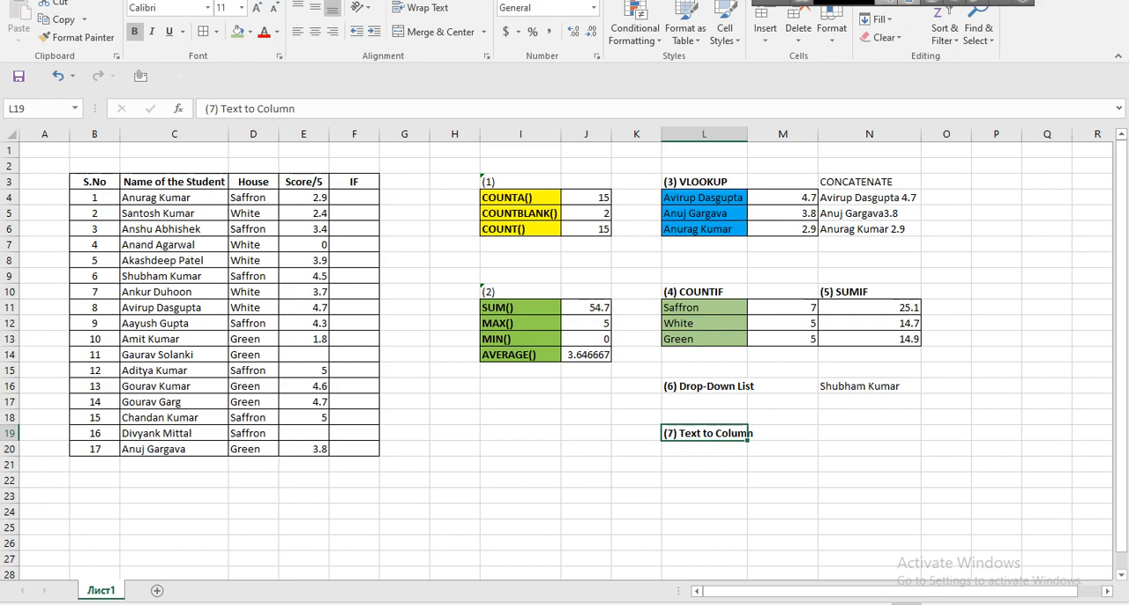
Increase the student table's font size to 12 and widen columns C to E to fit the text.
left_click_drag(94, 181, 353, 449)
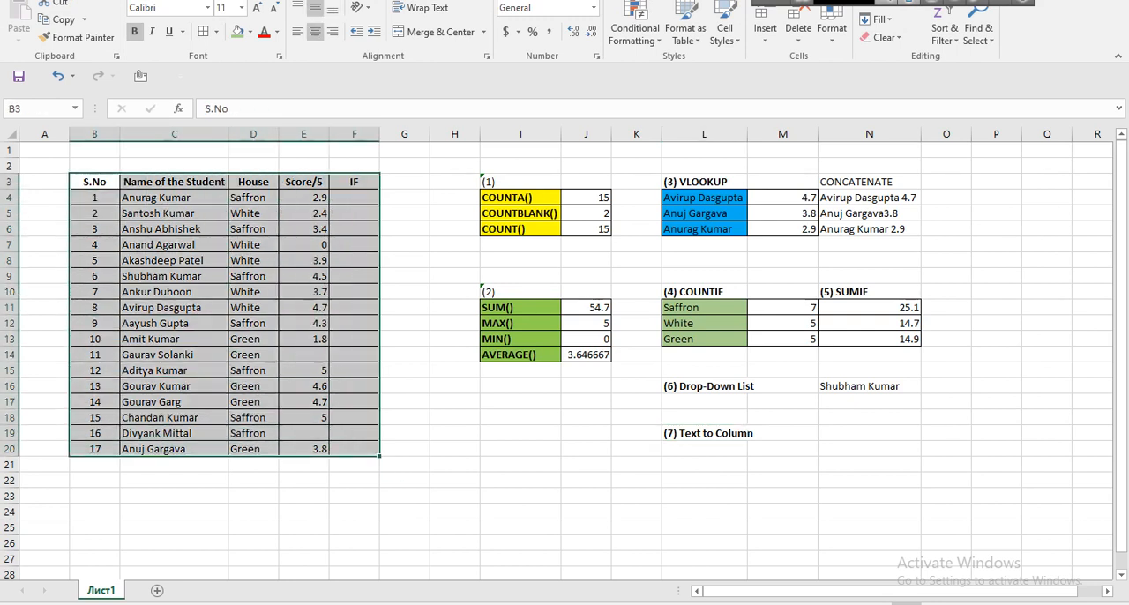
left_click(256, 7)
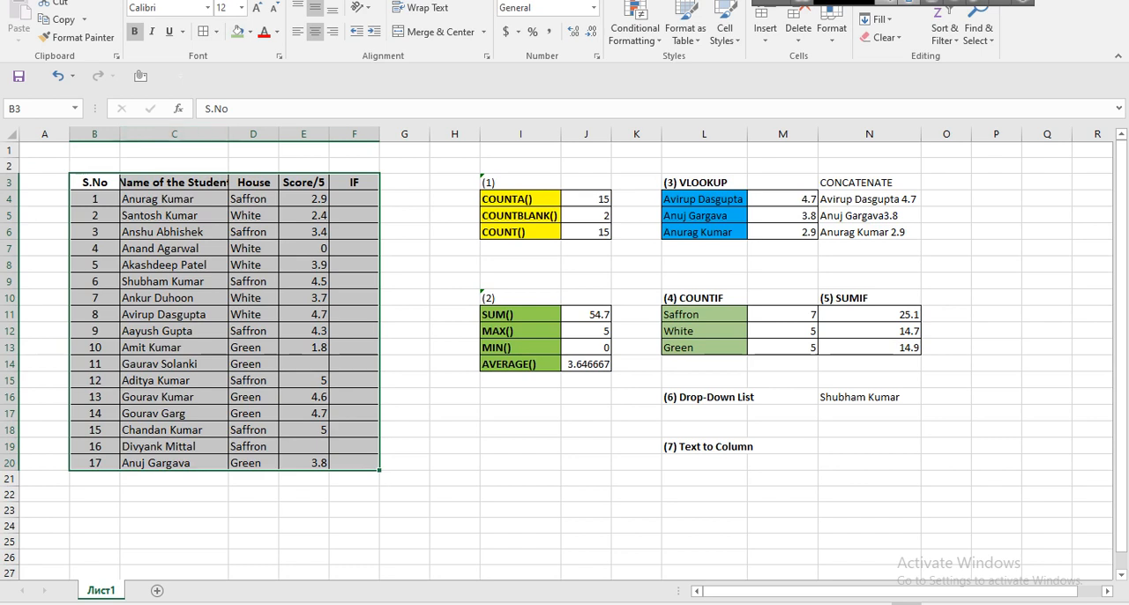
left_click_drag(229, 134, 353, 134)
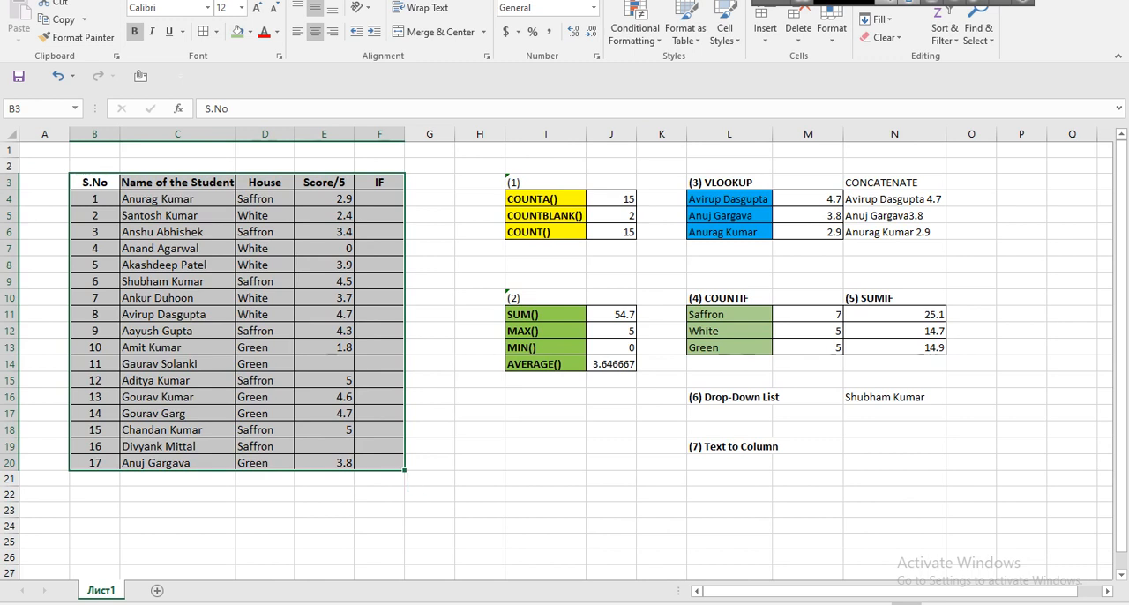
left_click(94, 281)
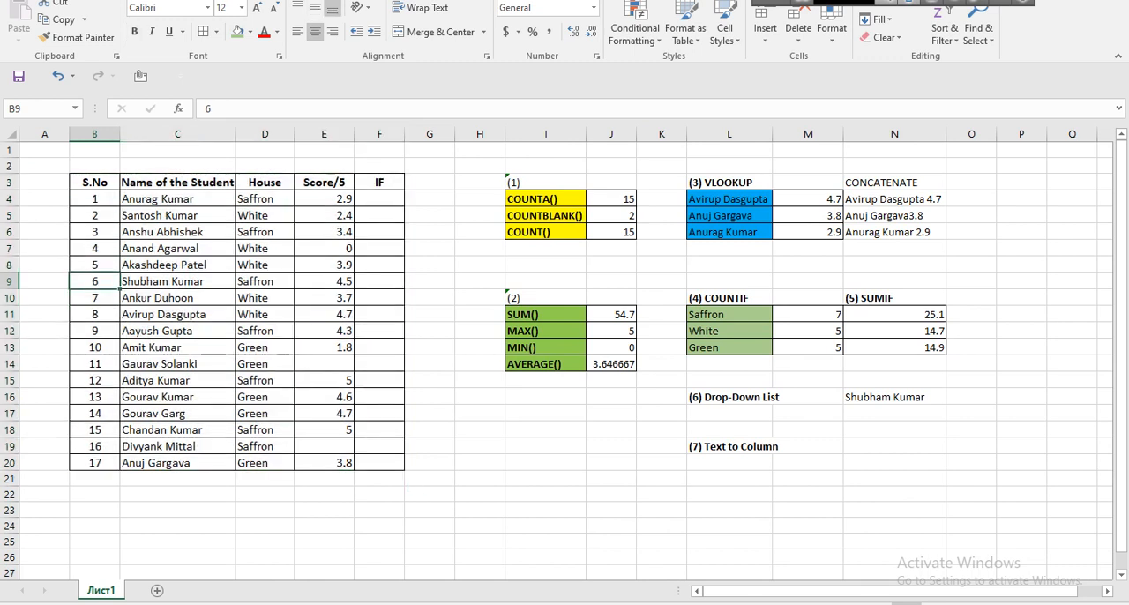
left_click(177, 281)
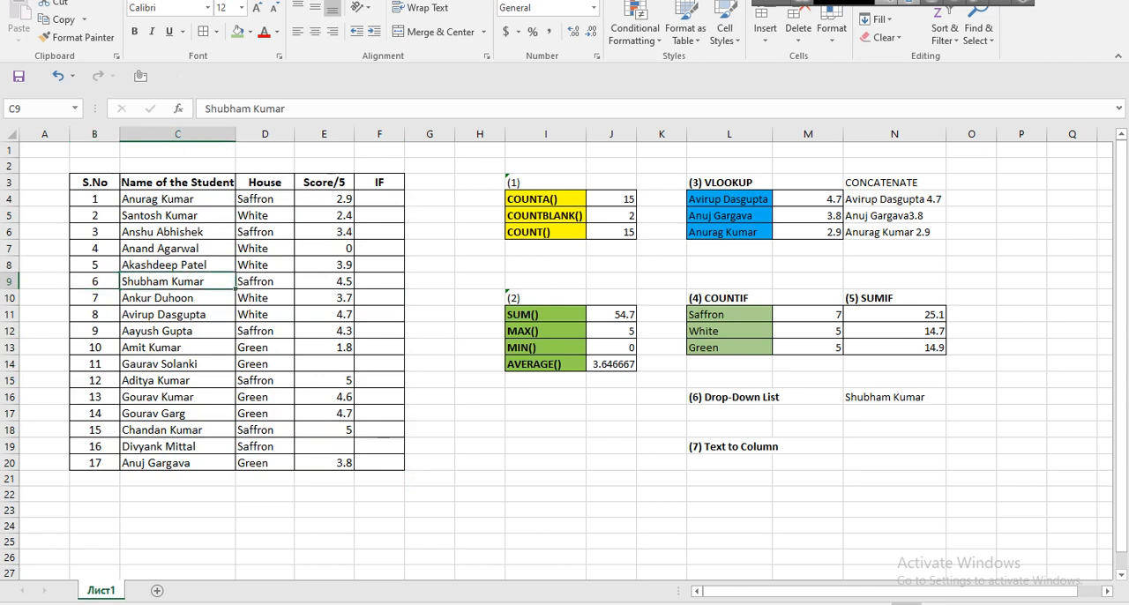
left_click_drag(95, 281, 325, 282)
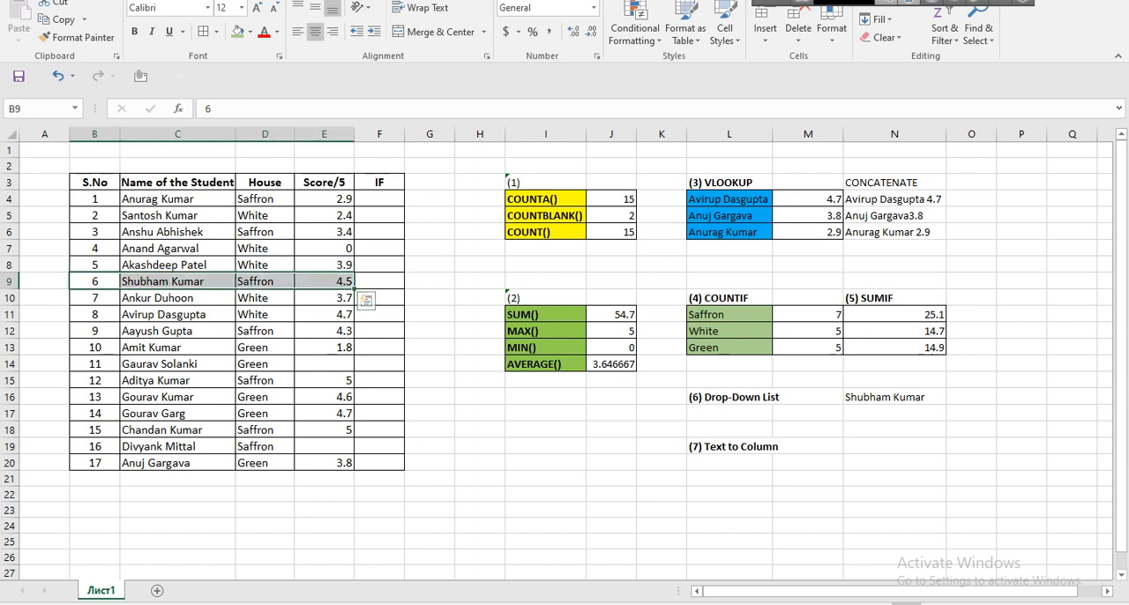
Make the CONCATENATE heading in cell N3 bold.
left_click(894, 183)
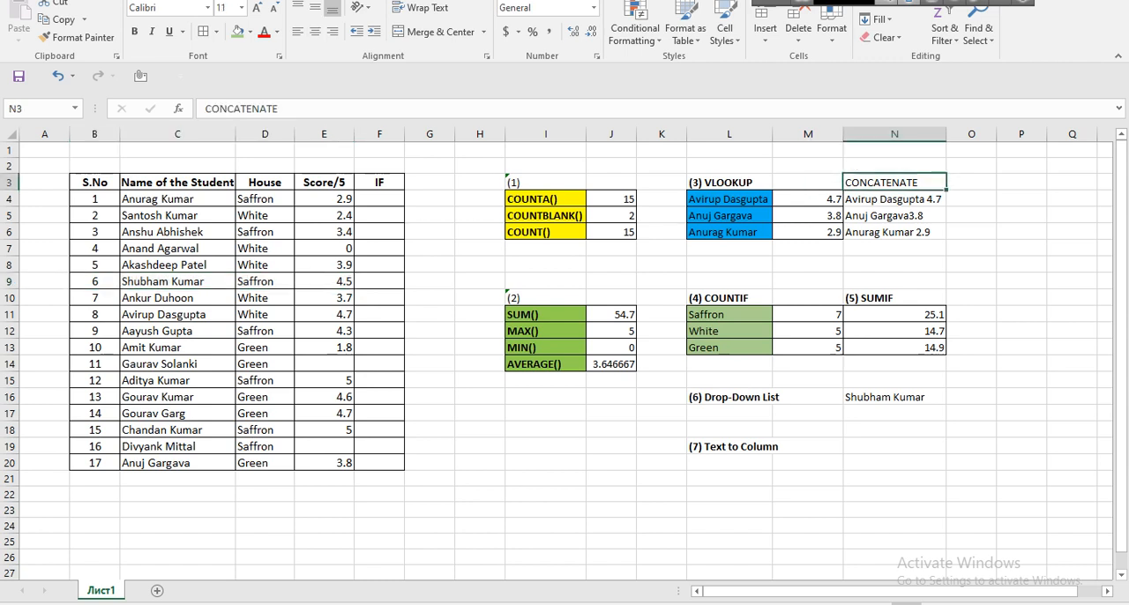
left_click(134, 31)
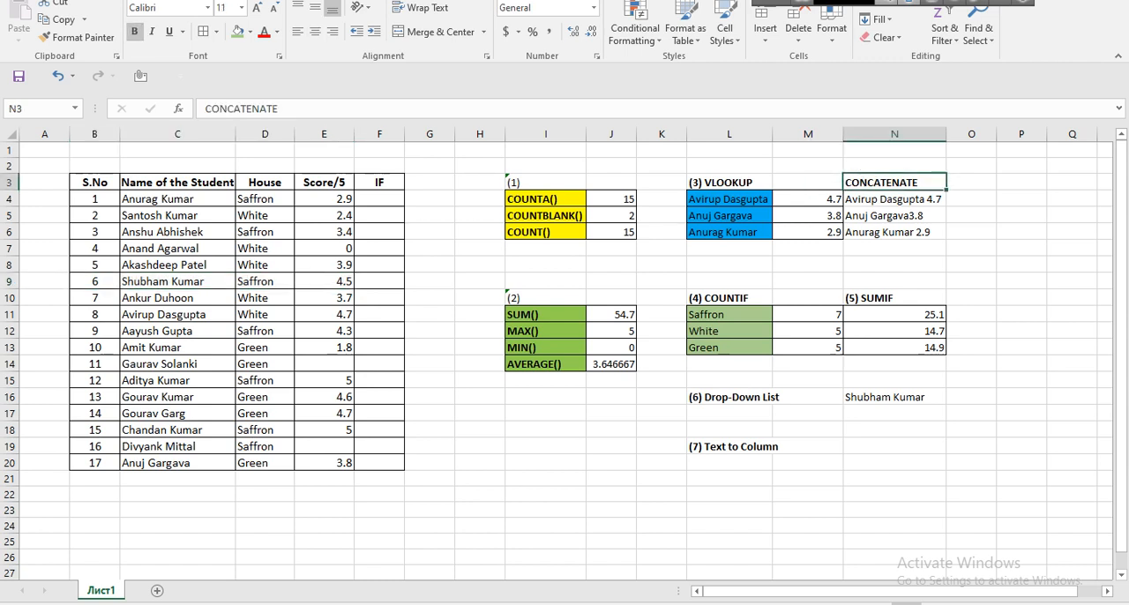
Format the student table's header row with a light blue fill and white text, and make row 3 slightly taller.
left_click(270, 182)
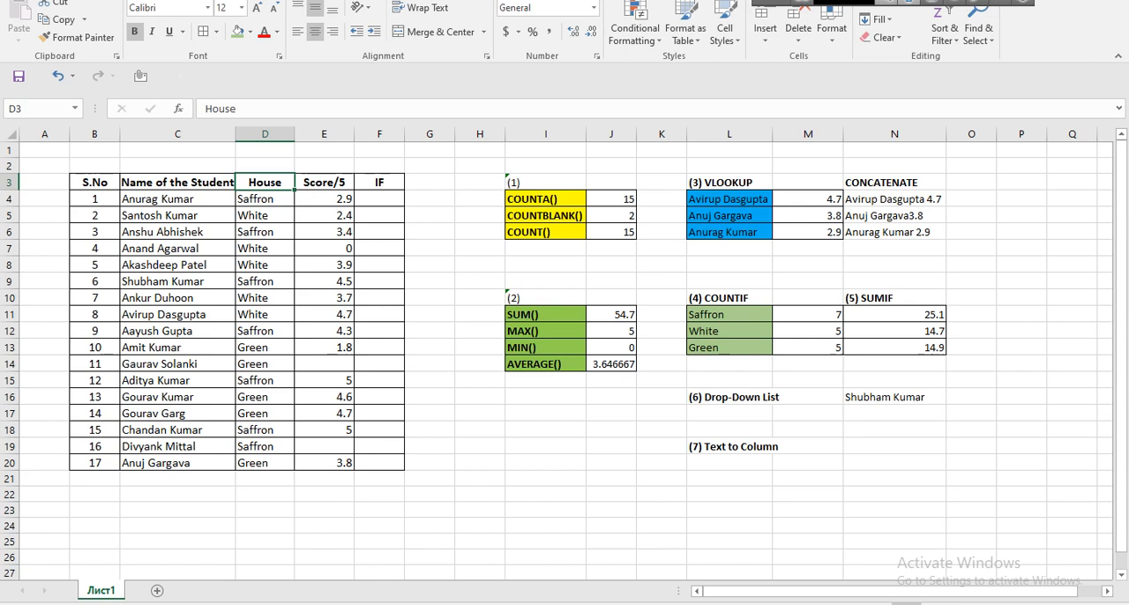
left_click_drag(94, 182, 379, 182)
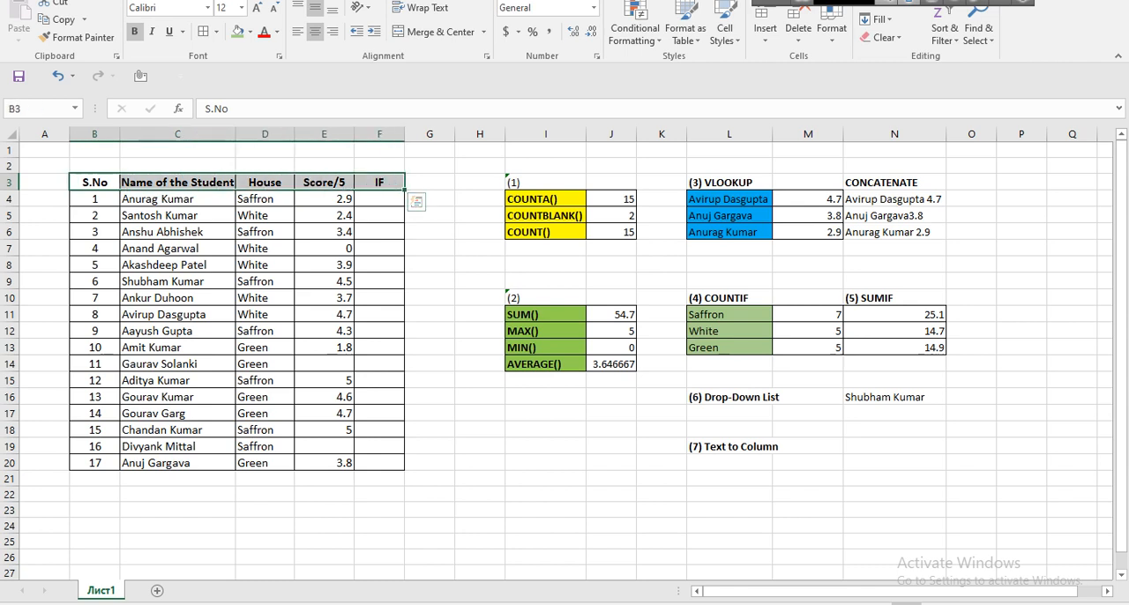
left_click(251, 31)
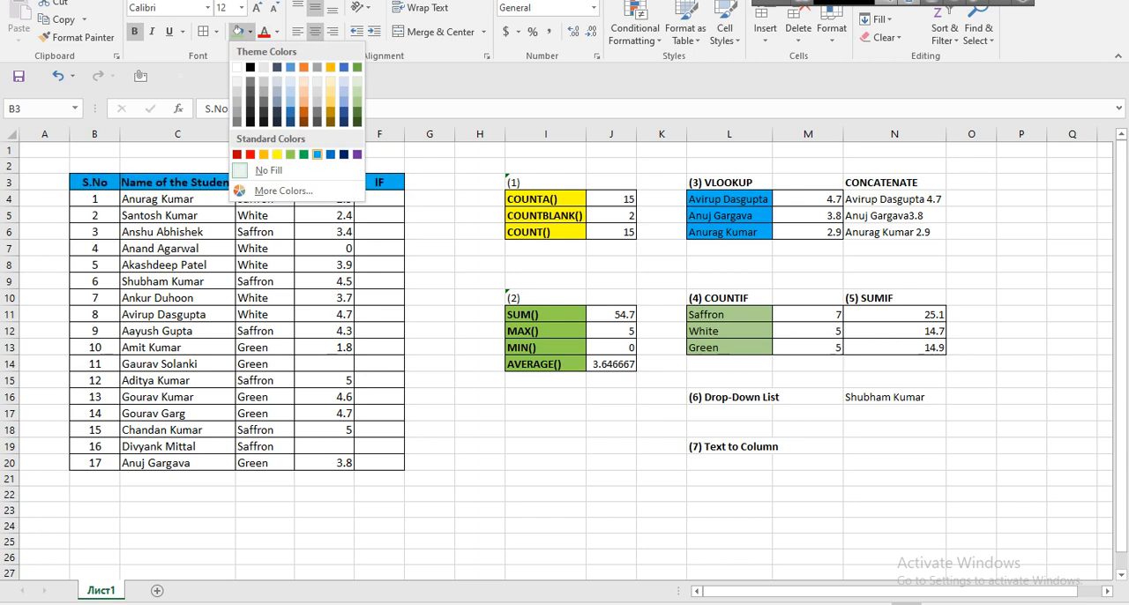
left_click(316, 154)
left_click(275, 31)
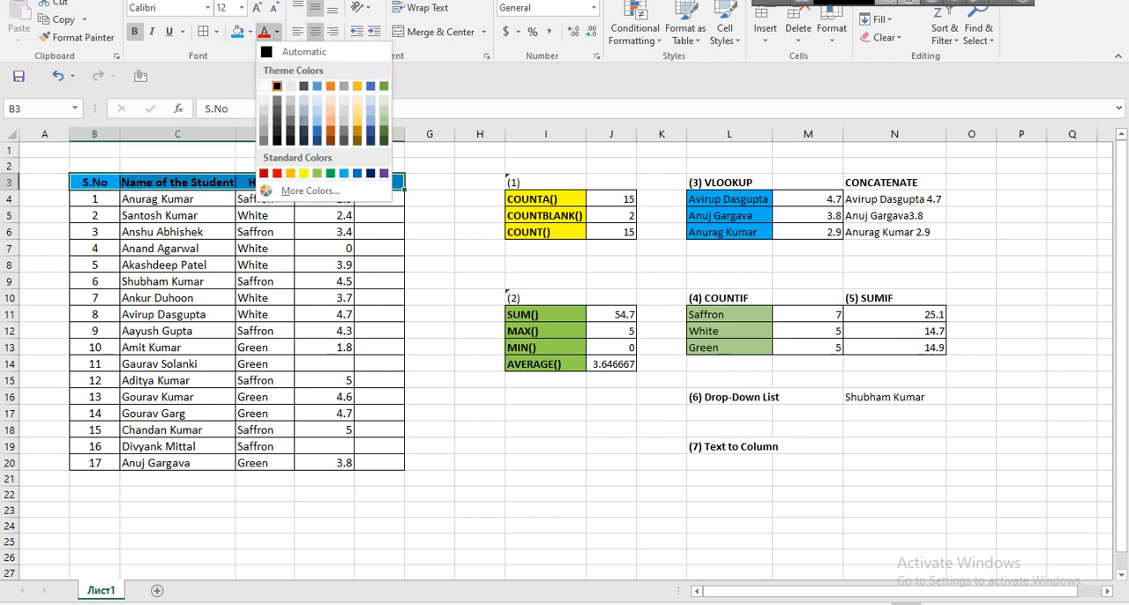
left_click(264, 80)
left_click(177, 281)
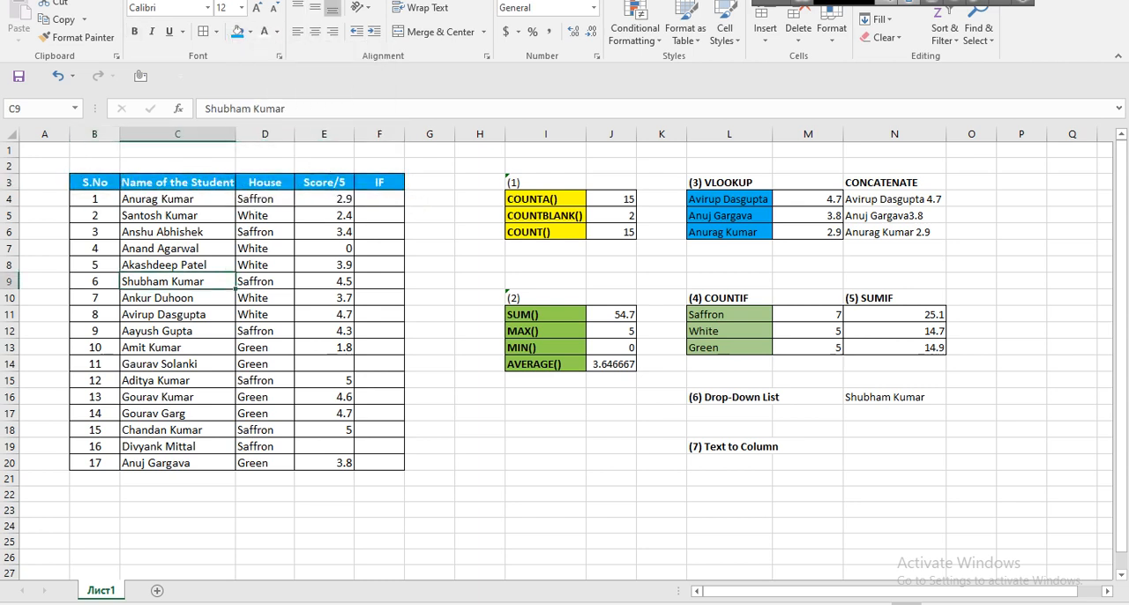
left_click_drag(9, 189, 10, 197)
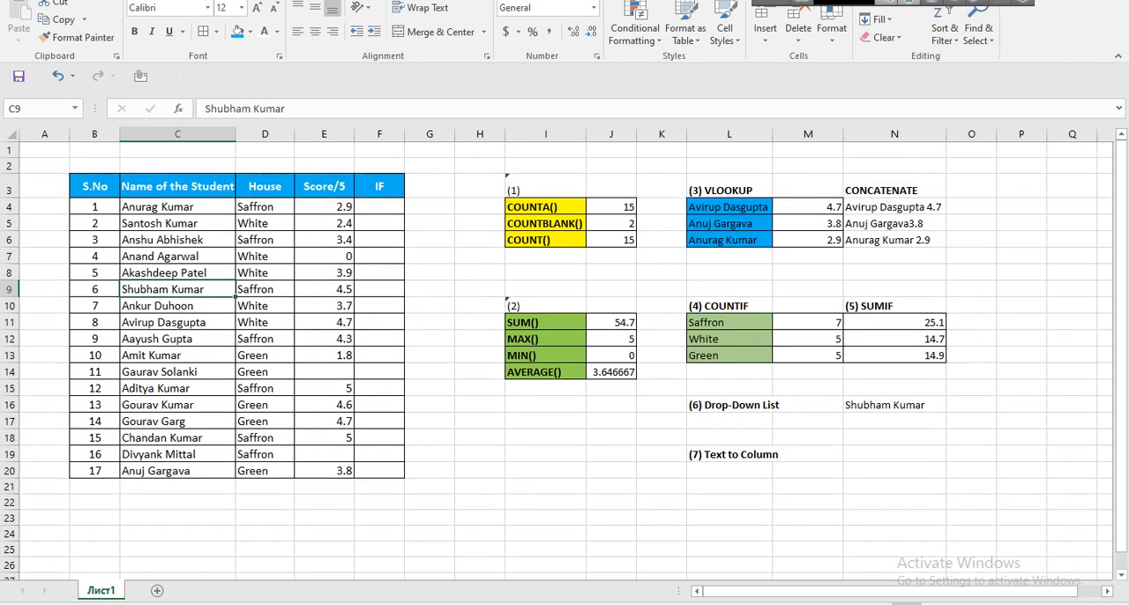
Center the contents of row 3 horizontally and middle-align them vertically.
left_click(10, 189)
left_click(315, 32)
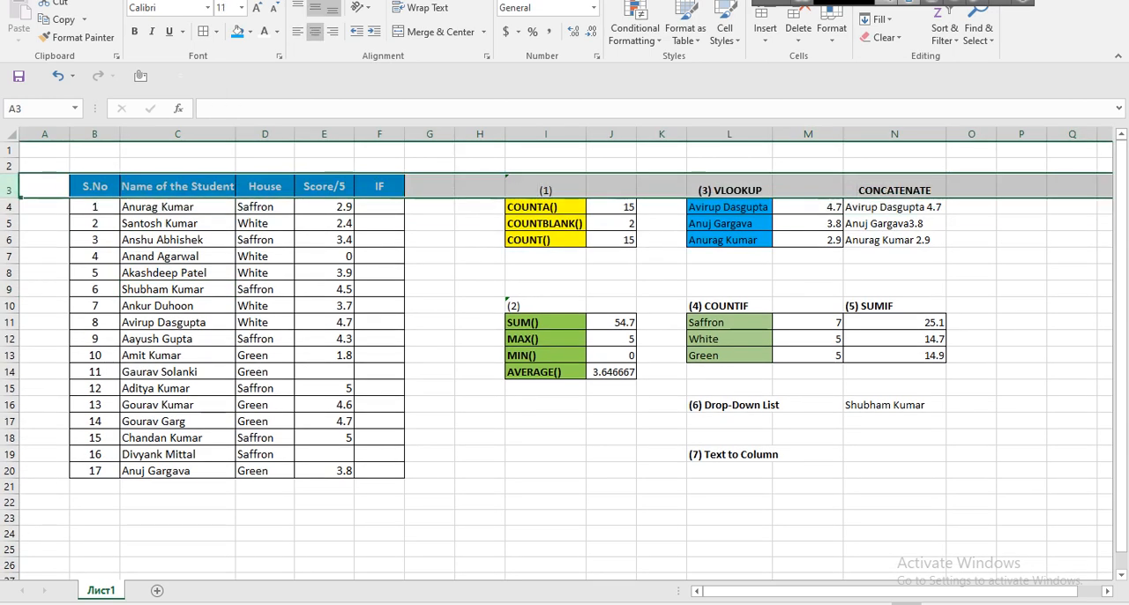
left_click(315, 7)
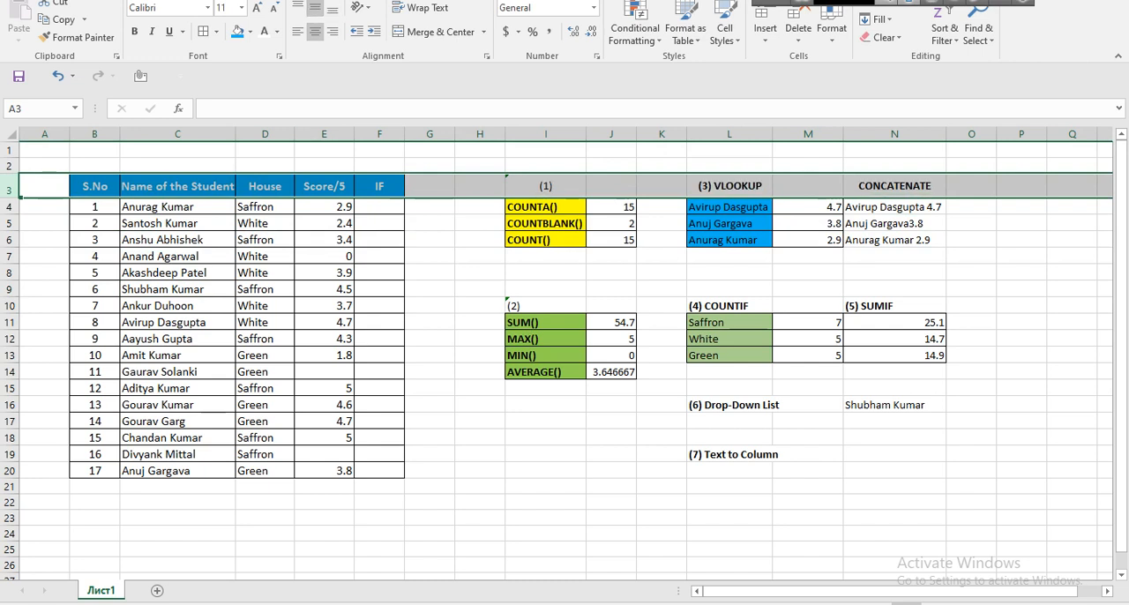
Left-align the (1), VLOOKUP and CONCATENATE headings in cells I3, L3 and N3.
left_click(545, 186)
left_click(729, 186, "ctrl")
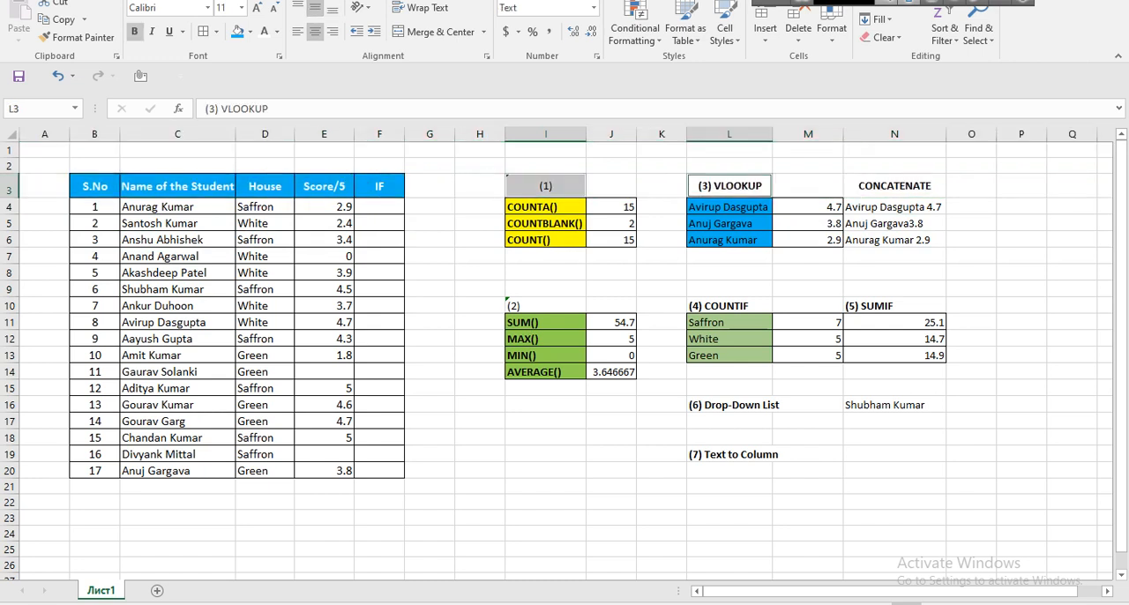
left_click(894, 186, "ctrl")
left_click(298, 31)
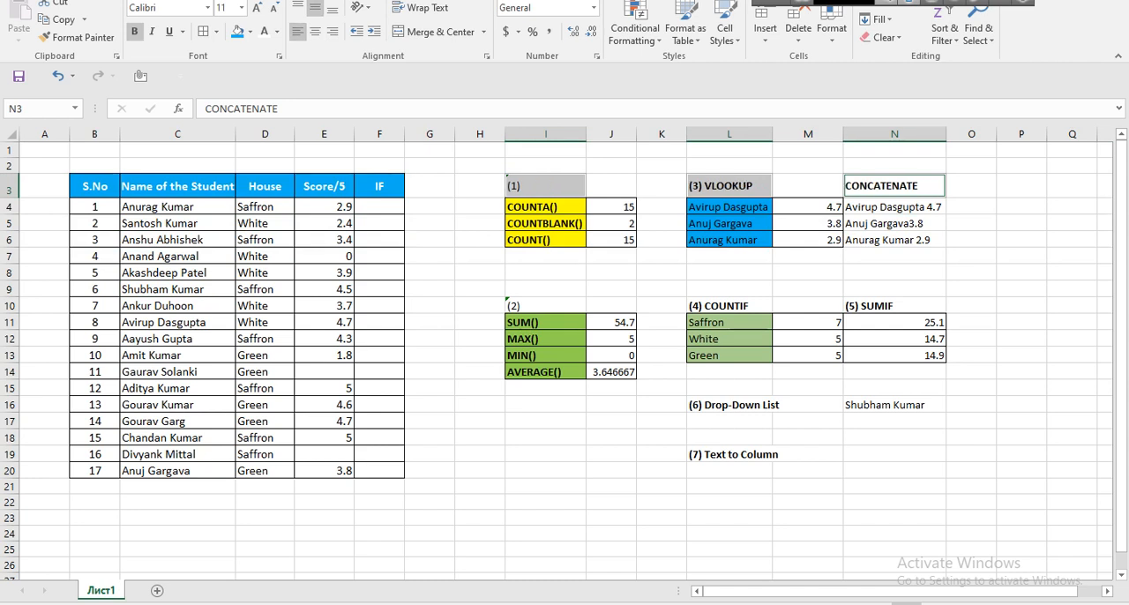
left_click(429, 339)
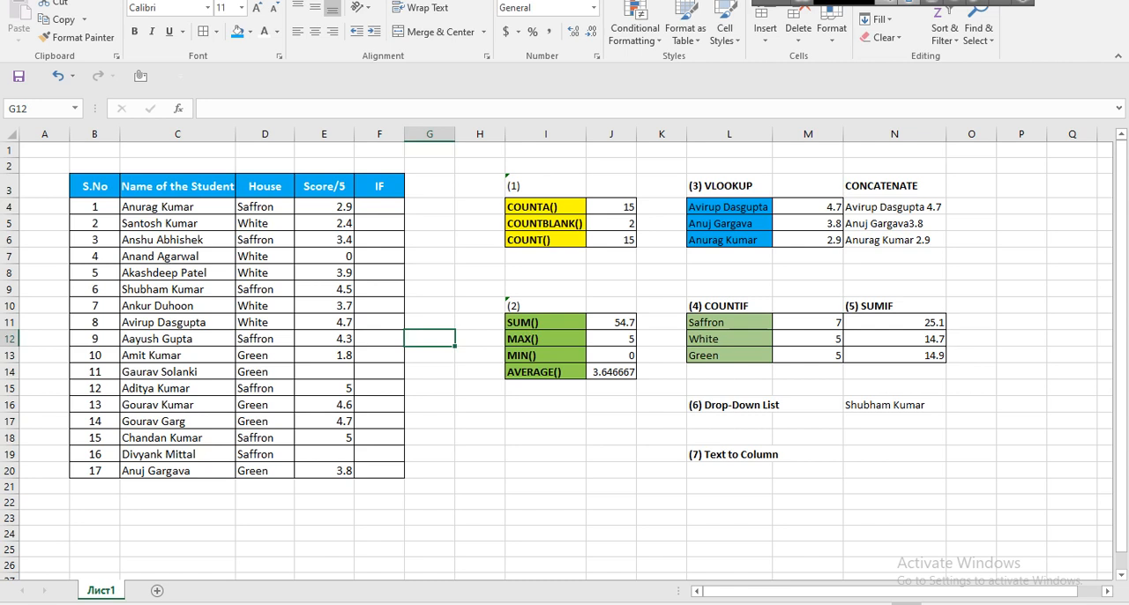
Make the (1) and (2) labels in I3 and I10 and the house names in L11:L13 bold.
left_click(545, 186)
left_click(545, 305, "ctrl")
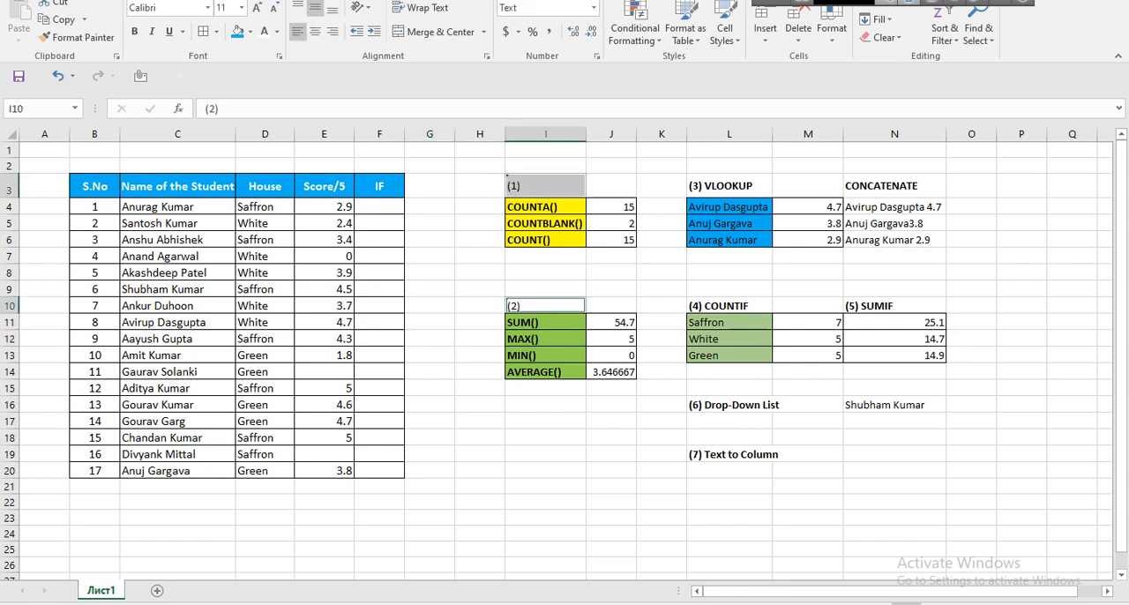
left_click(134, 31)
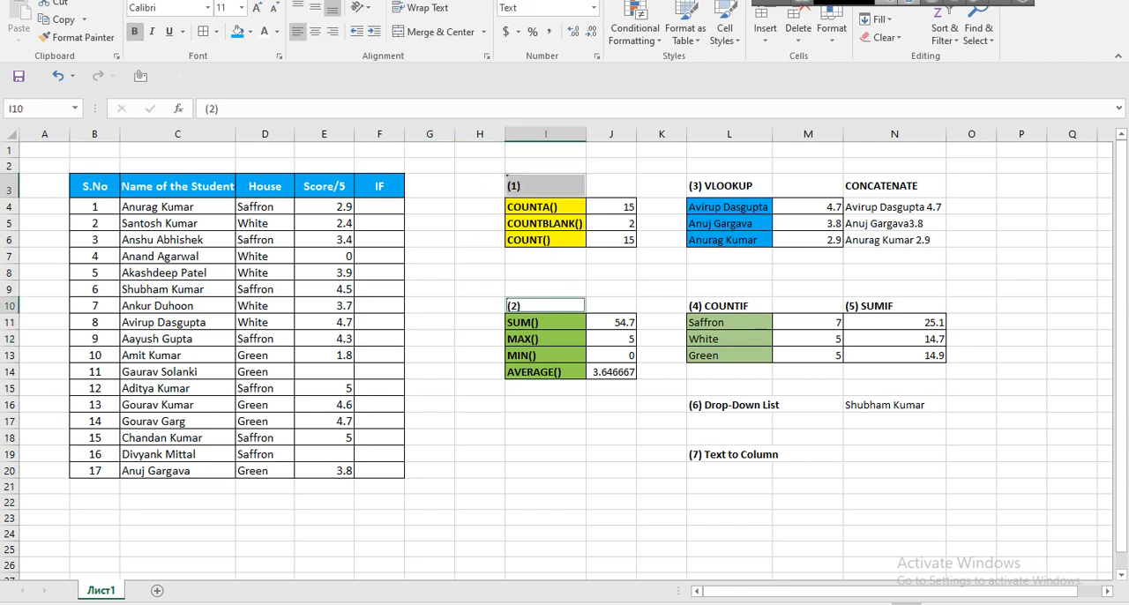
left_click(480, 405)
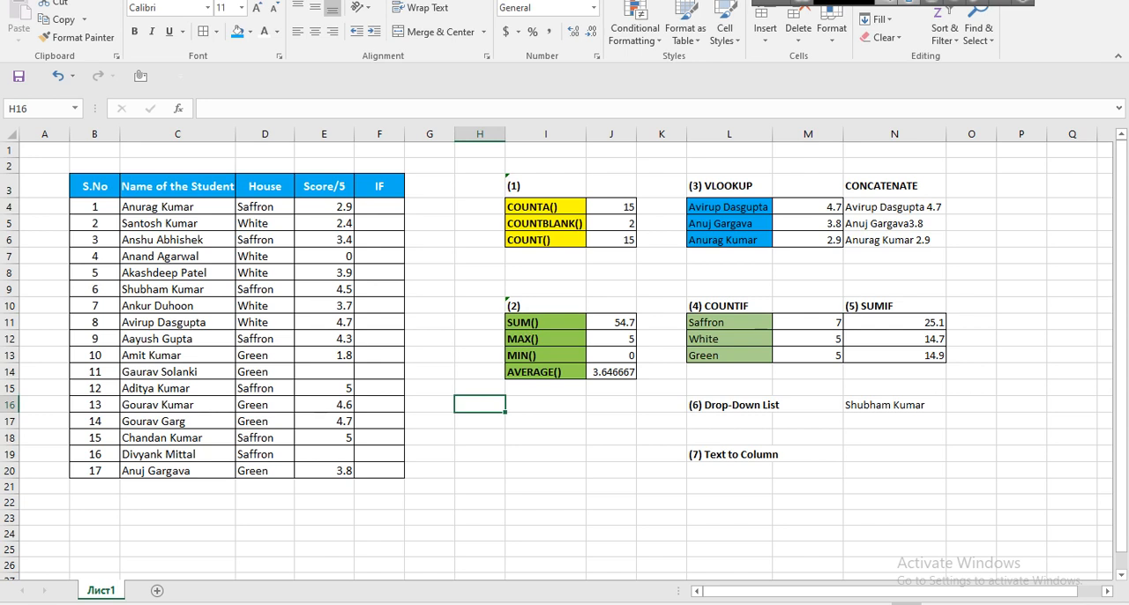
left_click_drag(729, 321, 729, 355)
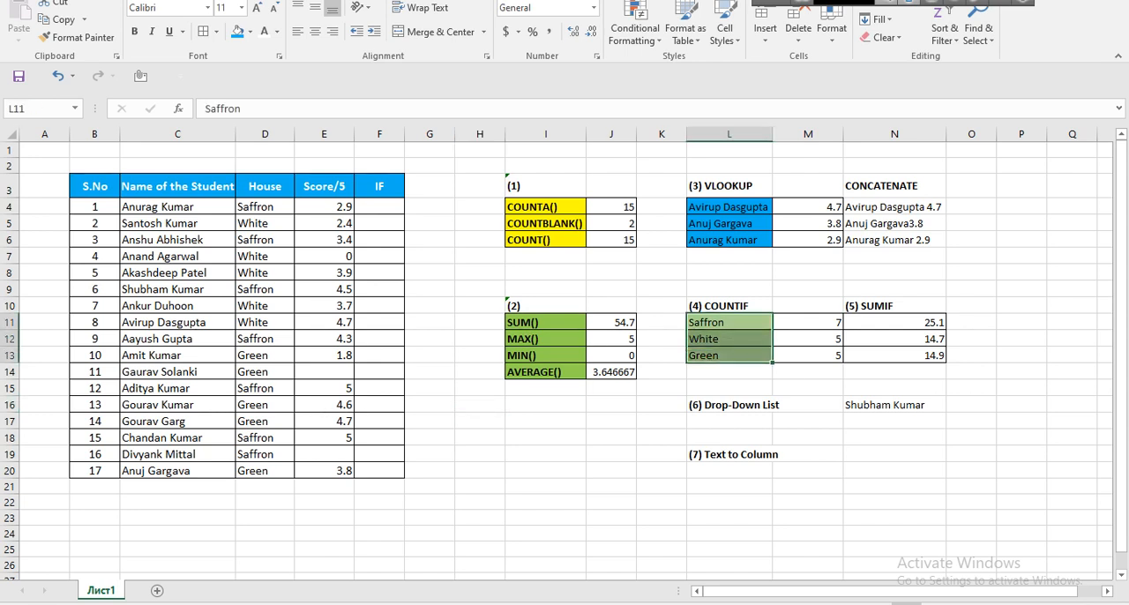
key("ctrl+b")
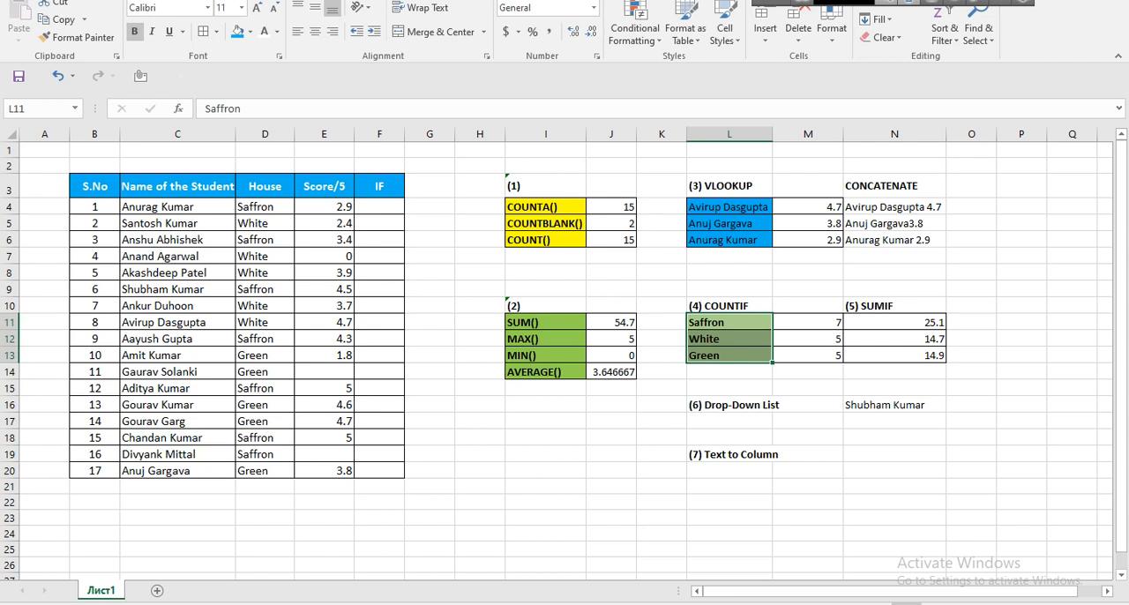
right_click(106, 590)
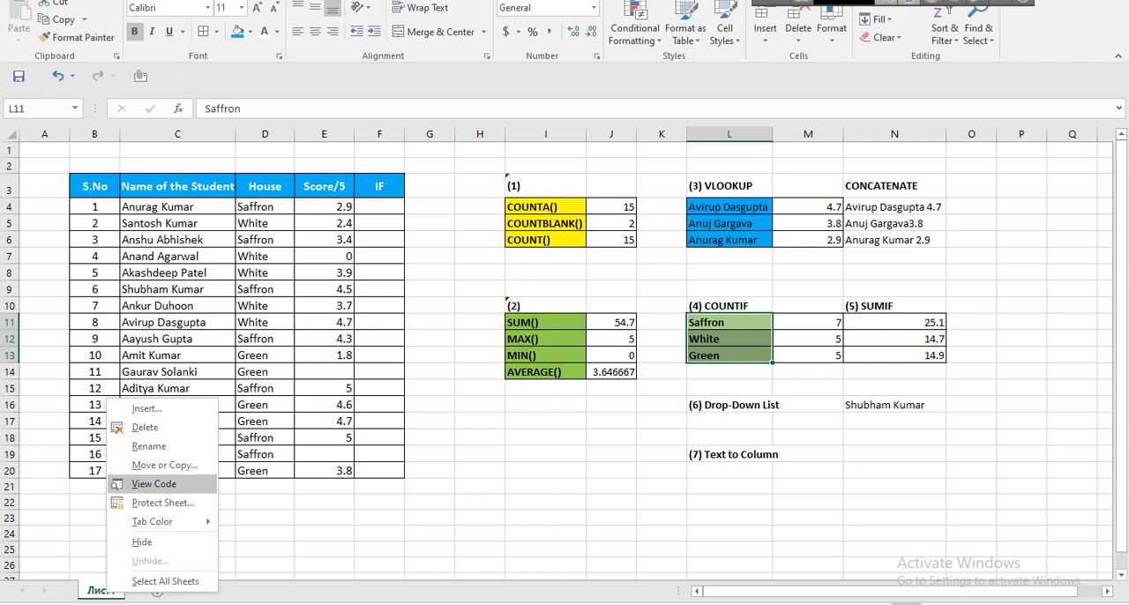
left_click(165, 465)
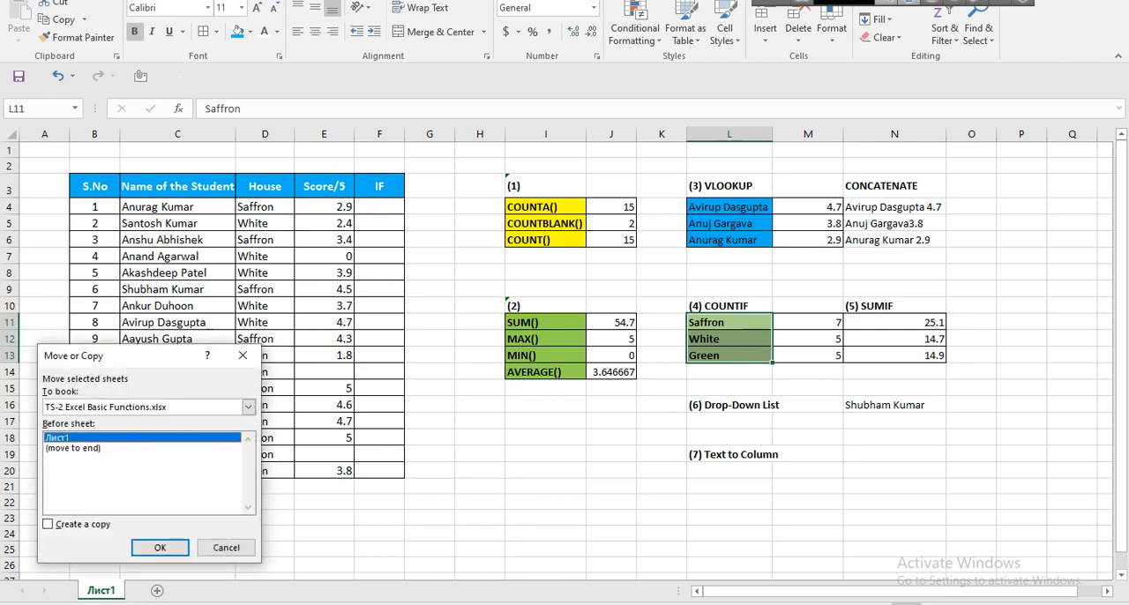
left_click(226, 547)
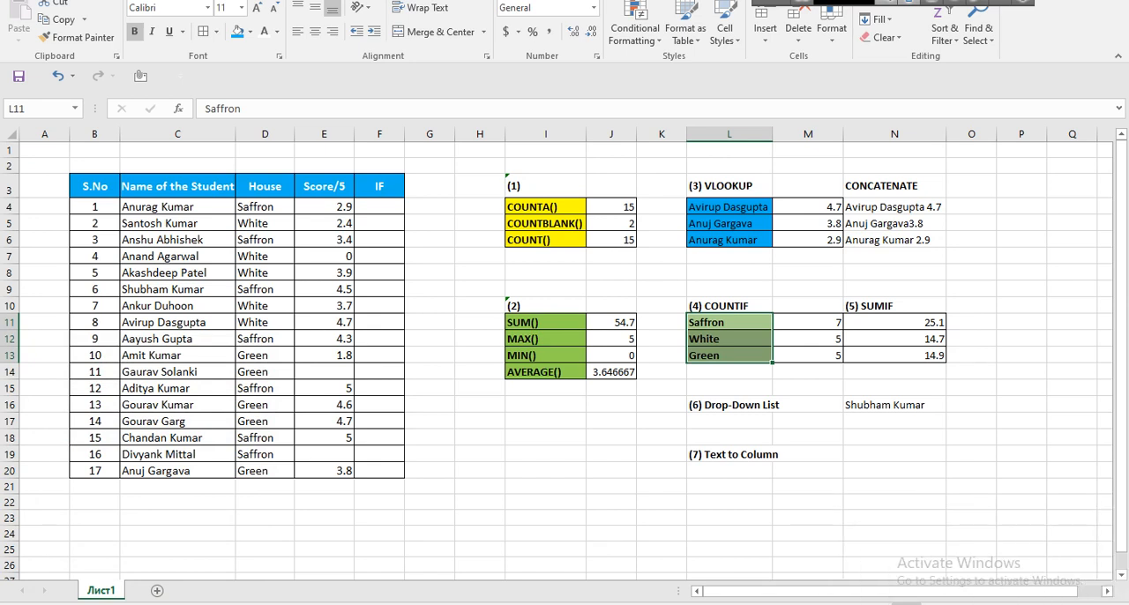
right_click(102, 590)
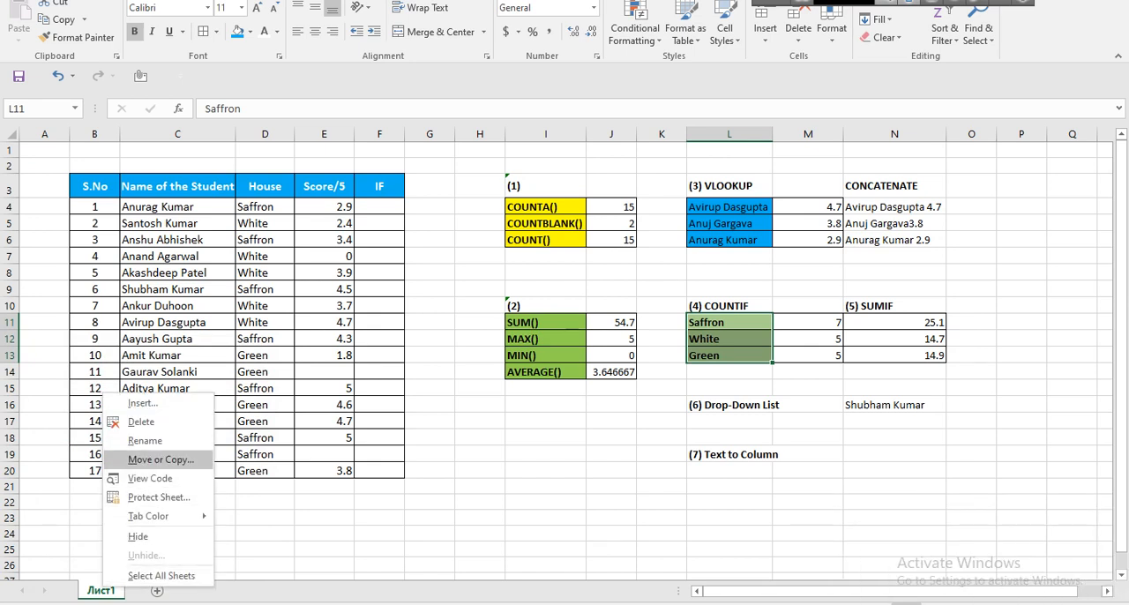
left_click(161, 460)
left_click(86, 446)
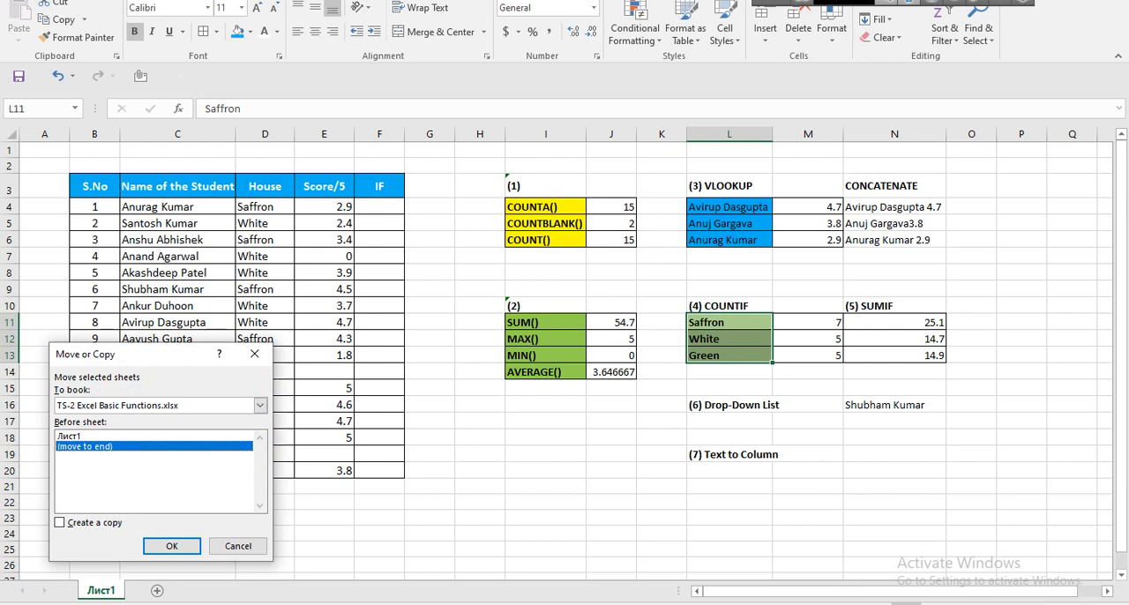
left_click(60, 522)
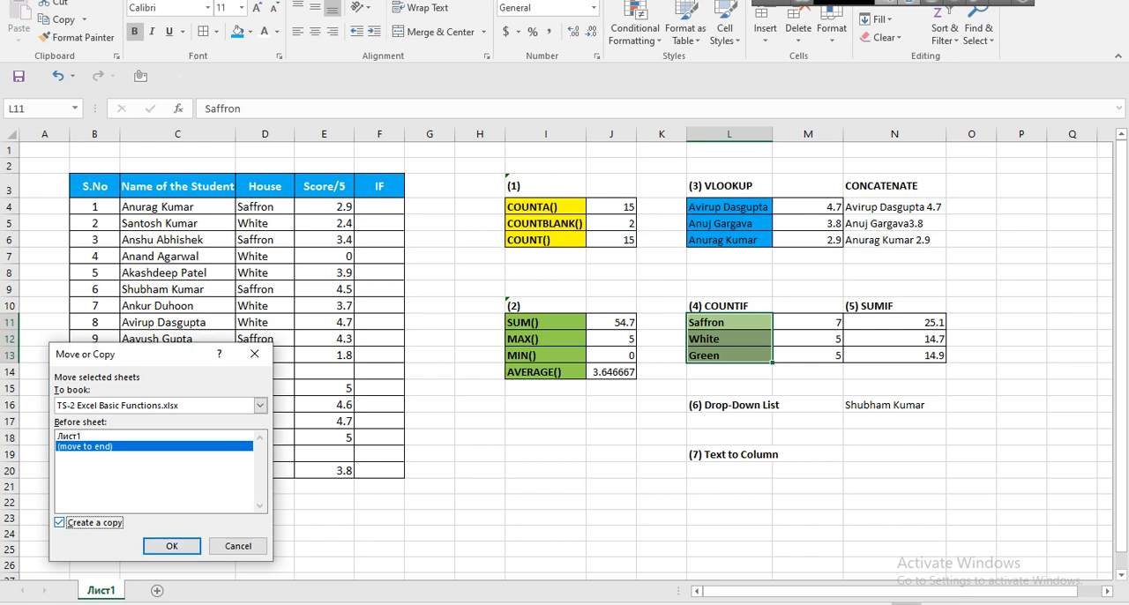
left_click(60, 522)
left_click(238, 546)
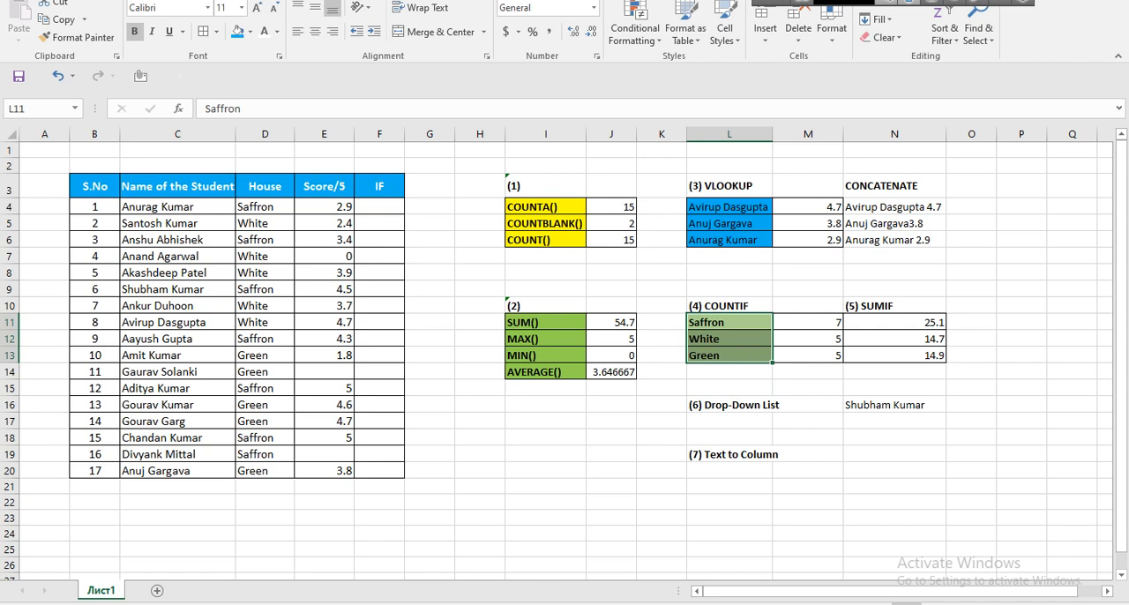
Create a copy of sheet Лист1 at the end of the same workbook.
right_click(102, 590)
left_click(150, 461)
left_click(88, 444)
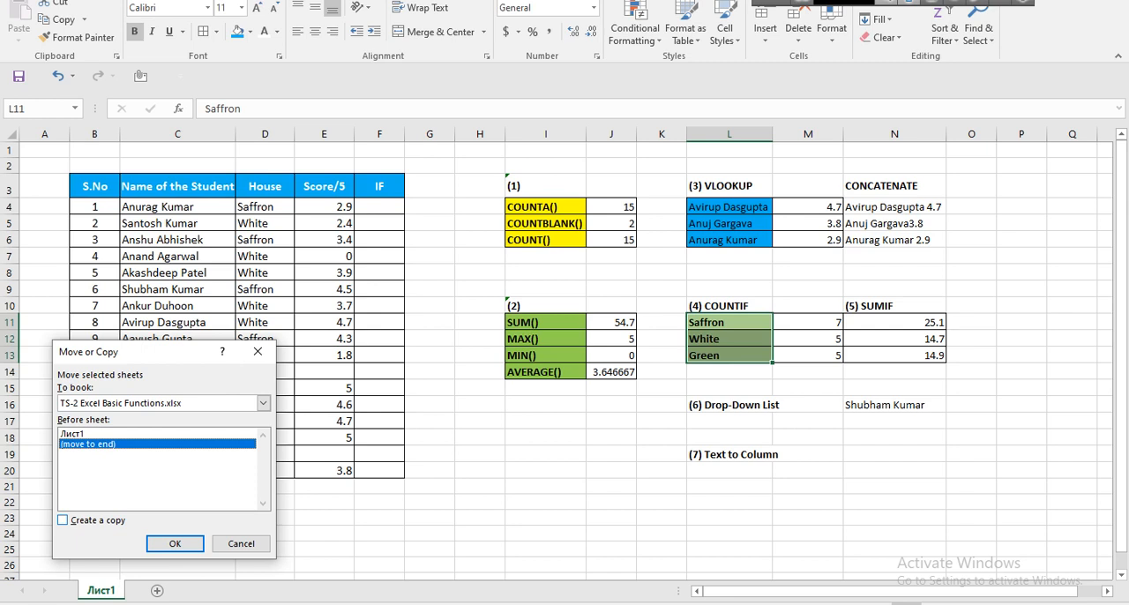
left_click(63, 520)
left_click(174, 544)
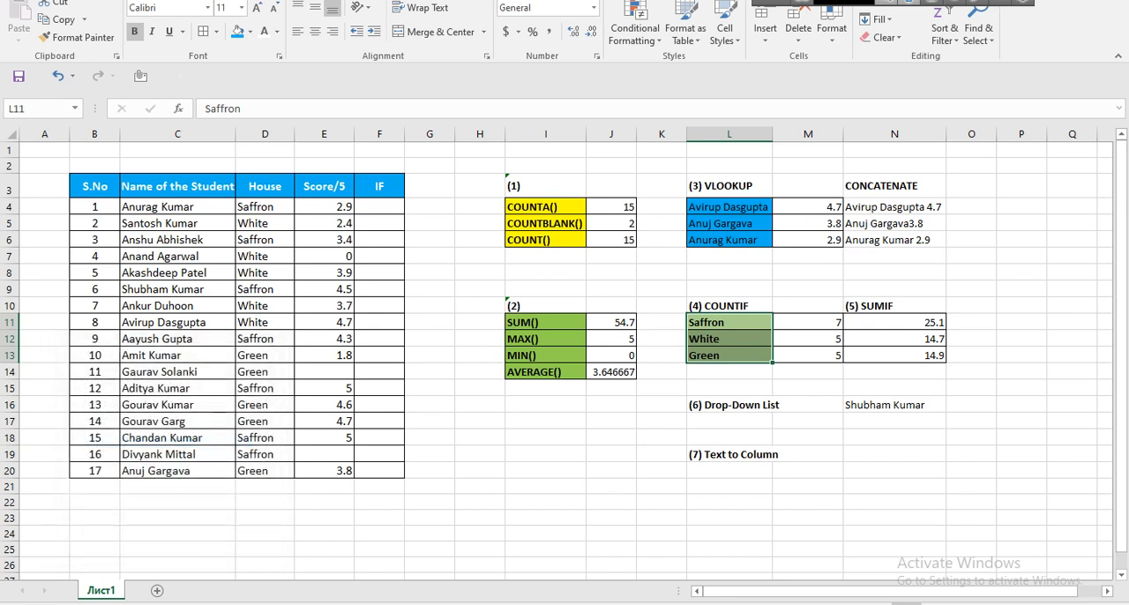
Rename the copied sheet as TS-2.
right_click(159, 590)
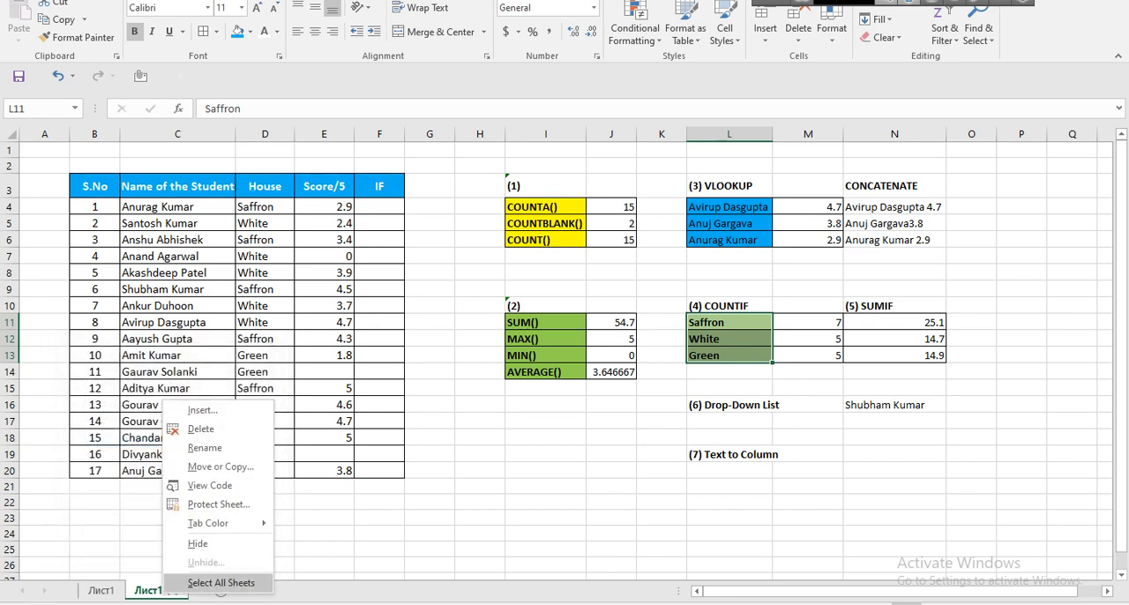
left_click(211, 447)
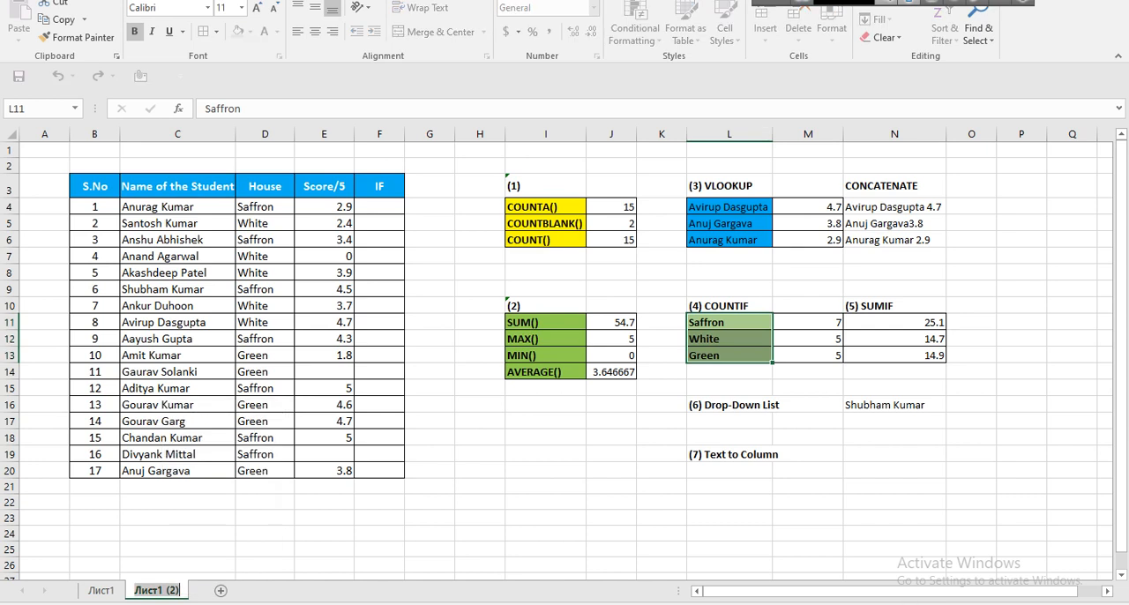
type("TS-2")
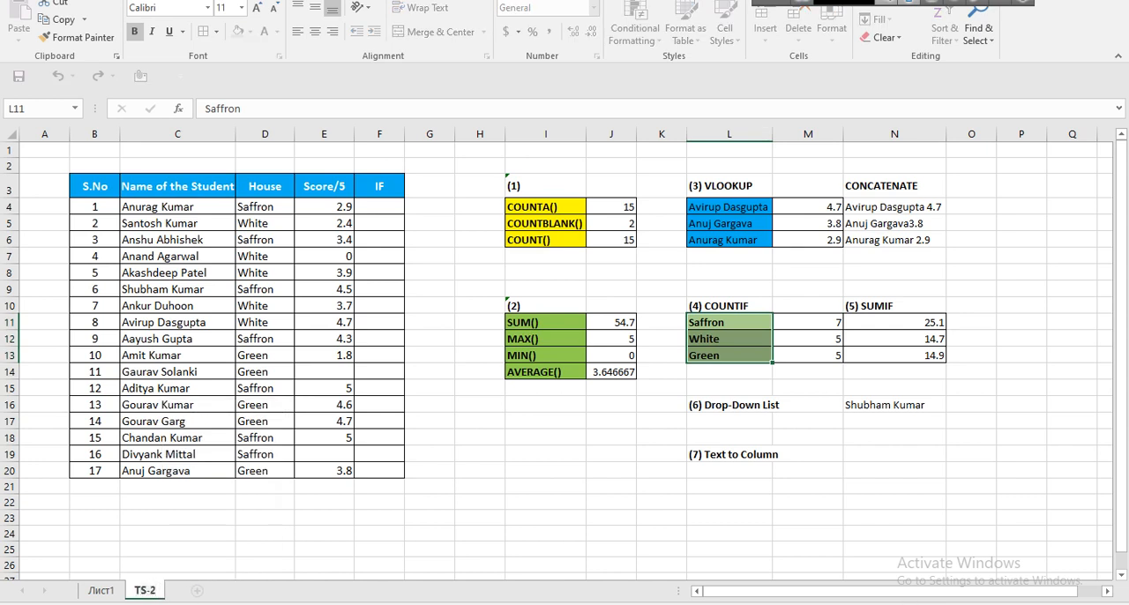
left_click(177, 549)
Compare Лист1 with TS-2, and clear the COUNTA, COUNTBLANK and COUNT results in J4:J6 on TS-2.
left_click(100, 590)
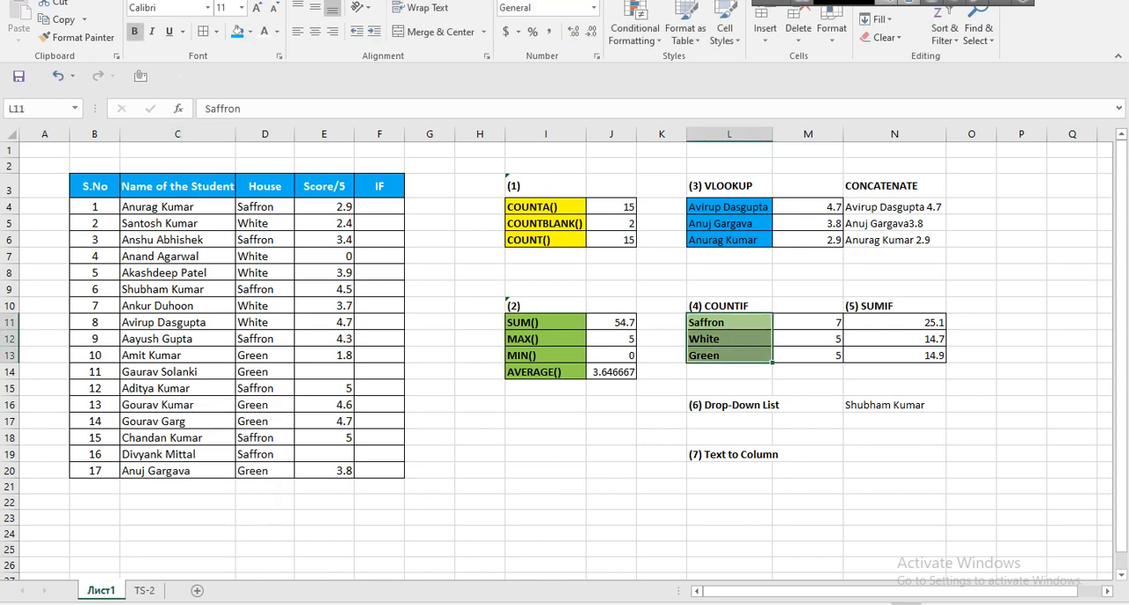
left_click(145, 589)
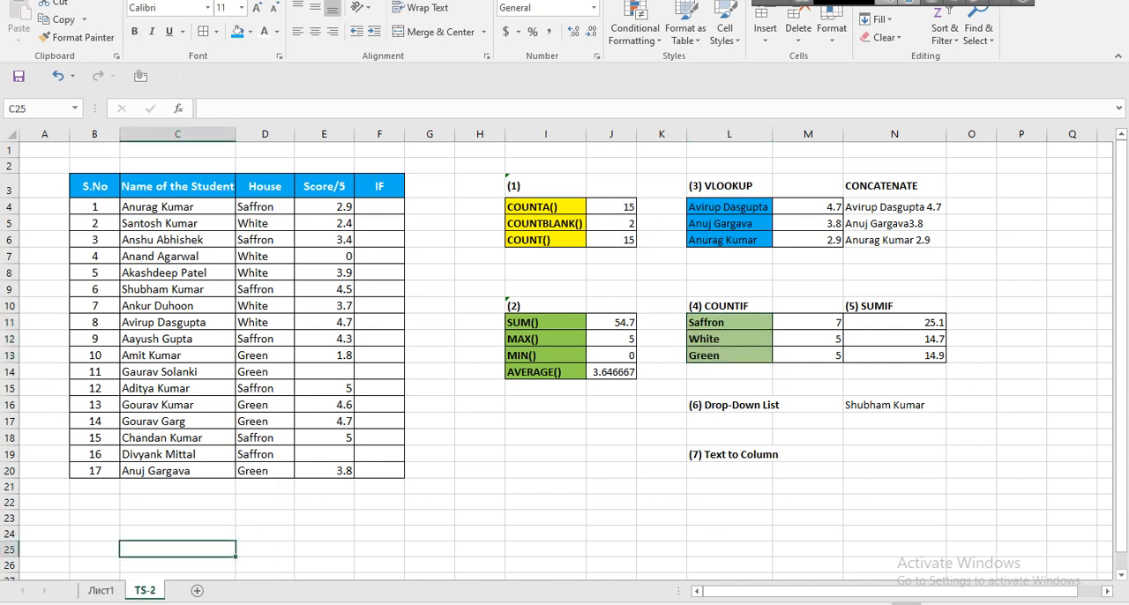
left_click_drag(610, 207, 610, 240)
key("Delete")
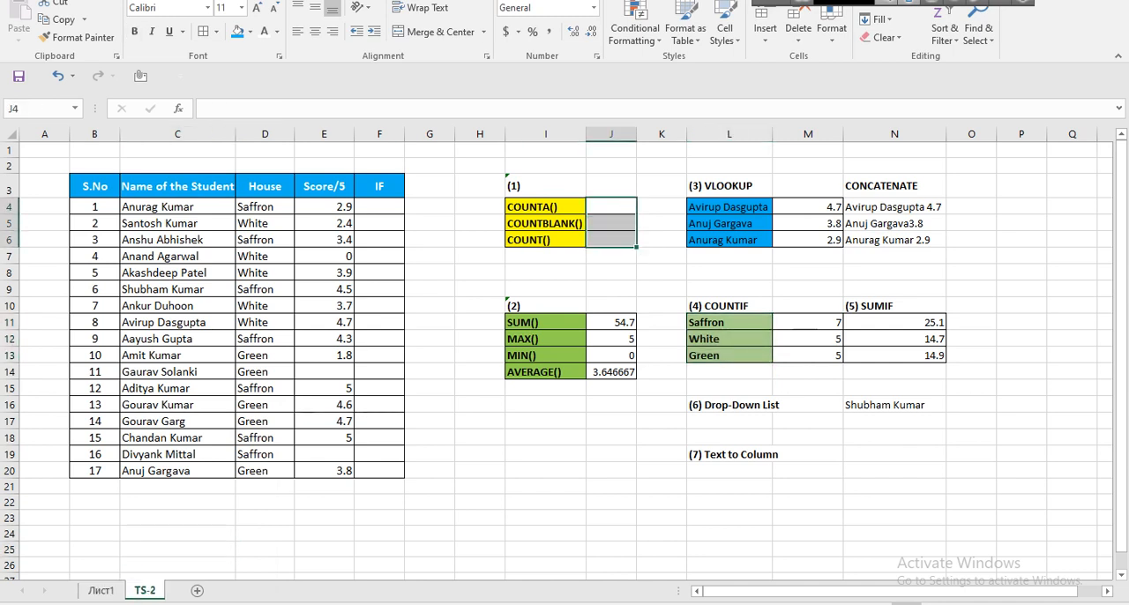
left_click(610, 289)
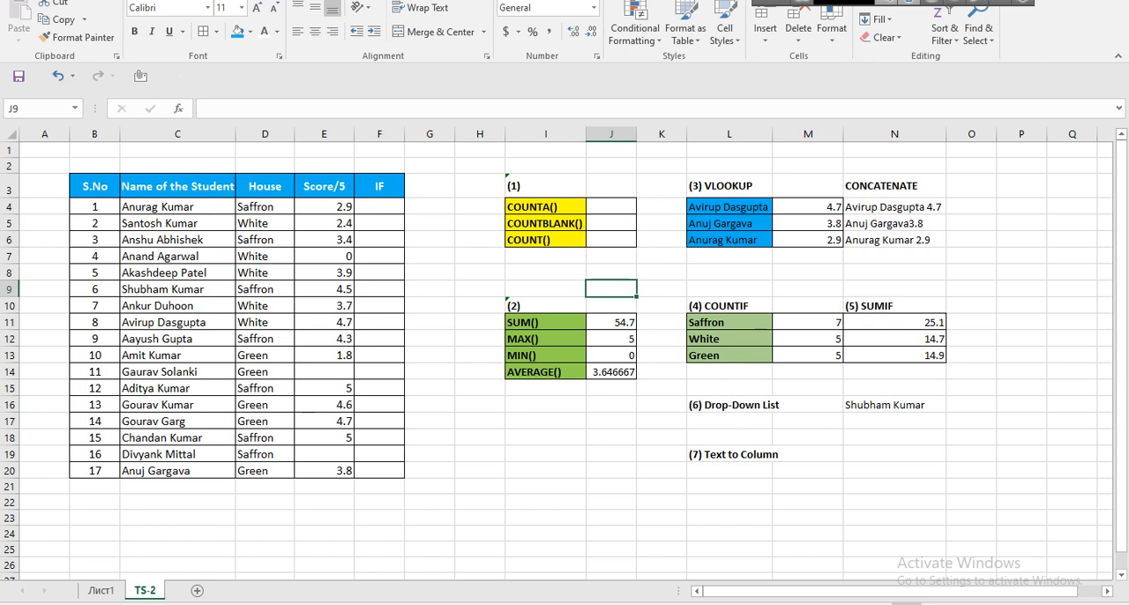
left_click_drag(610, 207, 610, 239)
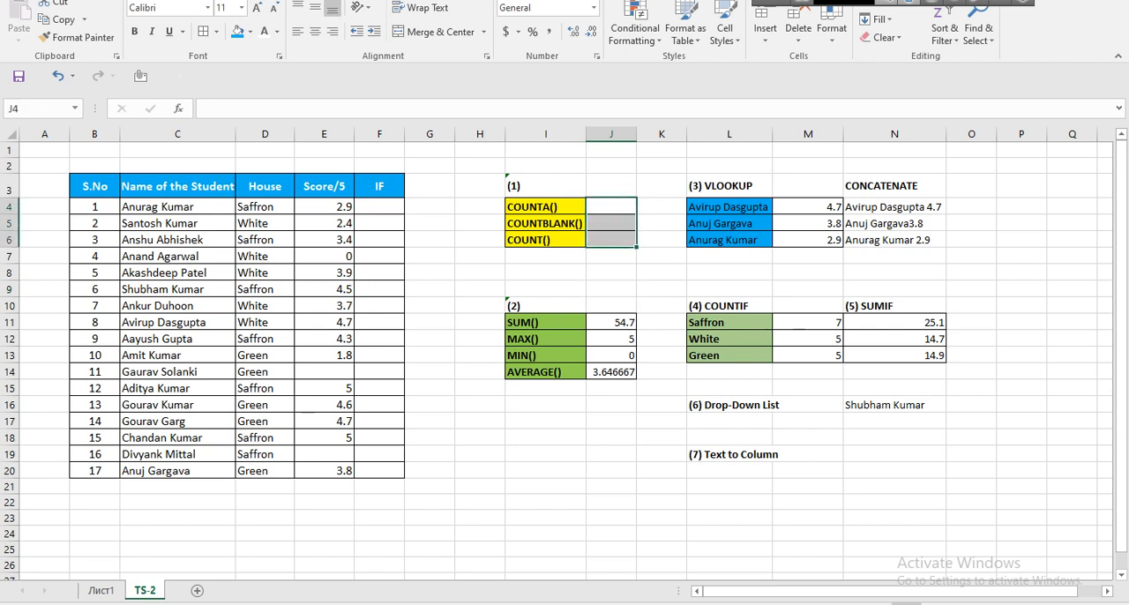
Examine the student table's S.No, name, House and Score/5 data on TS-2, briefly switching to the Google Meet call and back to Excel.
left_click_drag(94, 206, 95, 470)
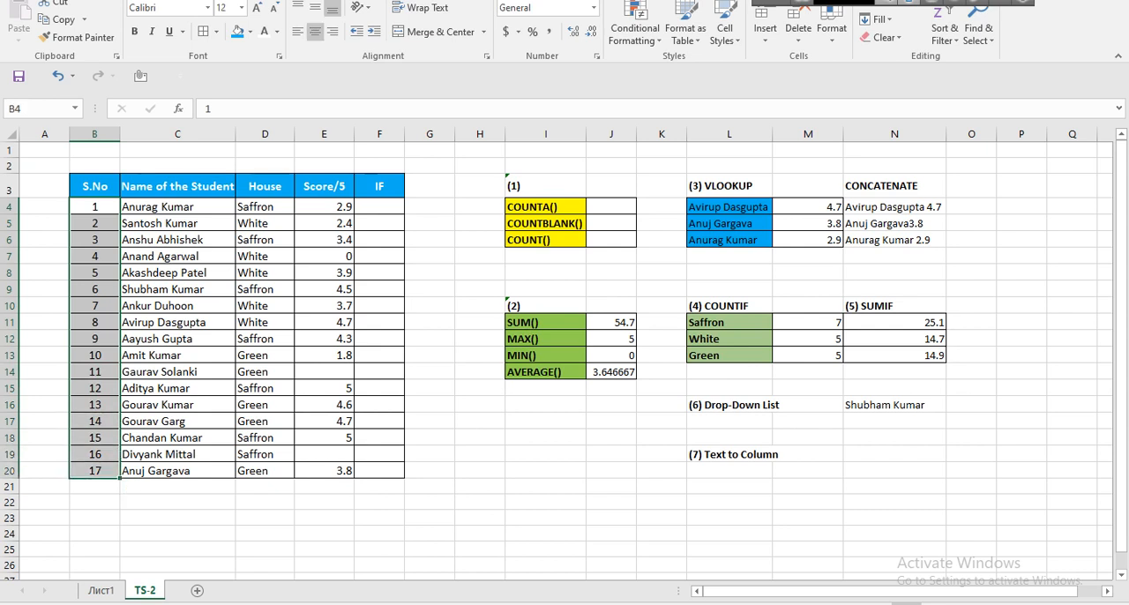
left_click_drag(177, 206, 176, 305)
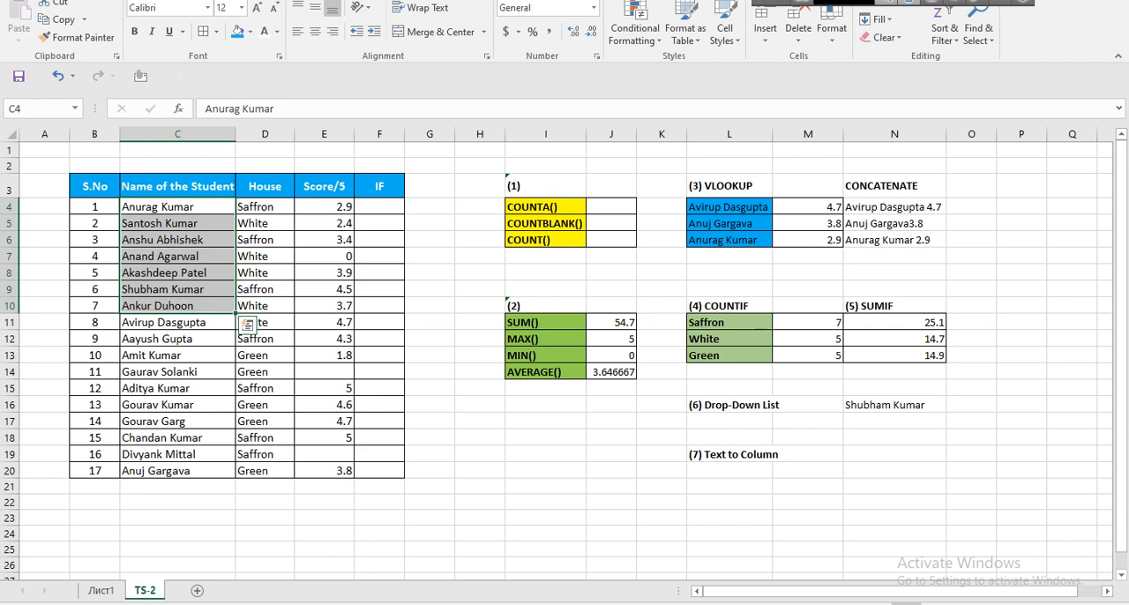
left_click(264, 206)
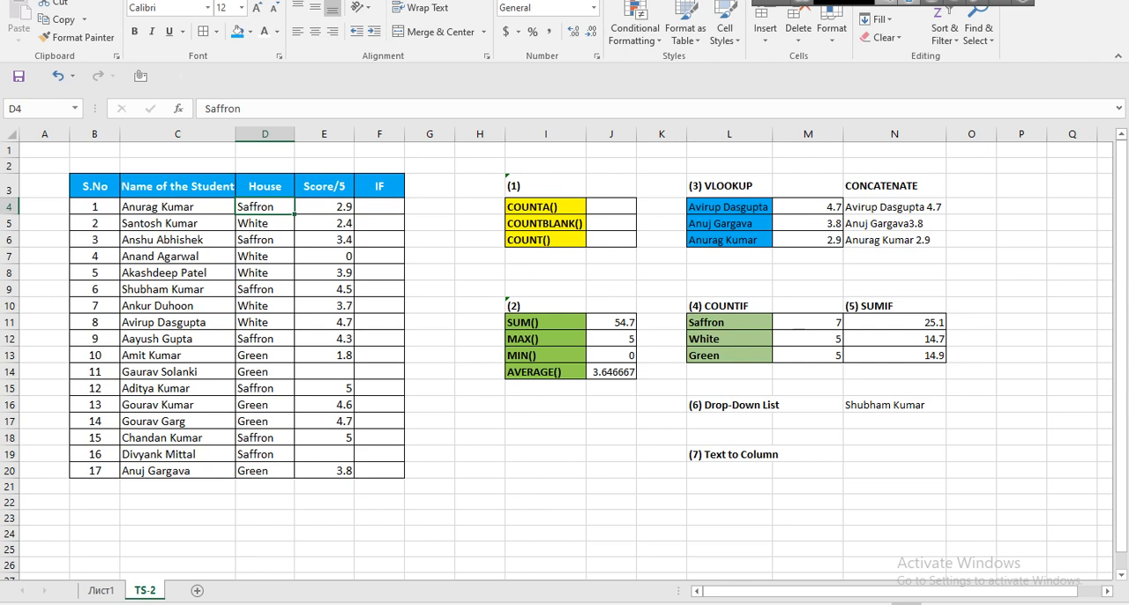
left_click(471, 547)
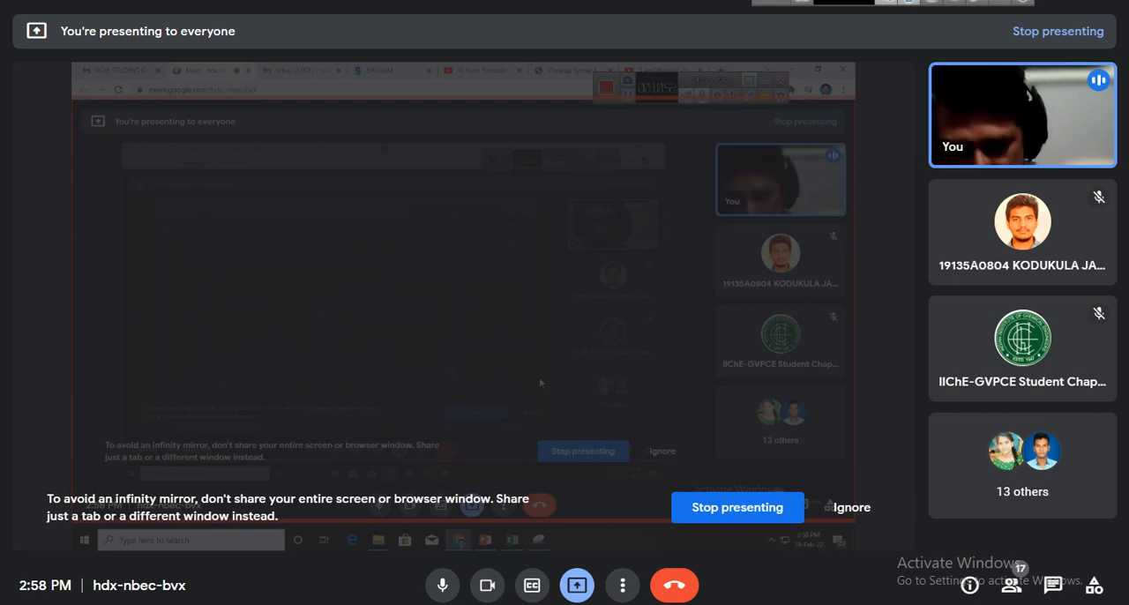
key("alt+Tab")
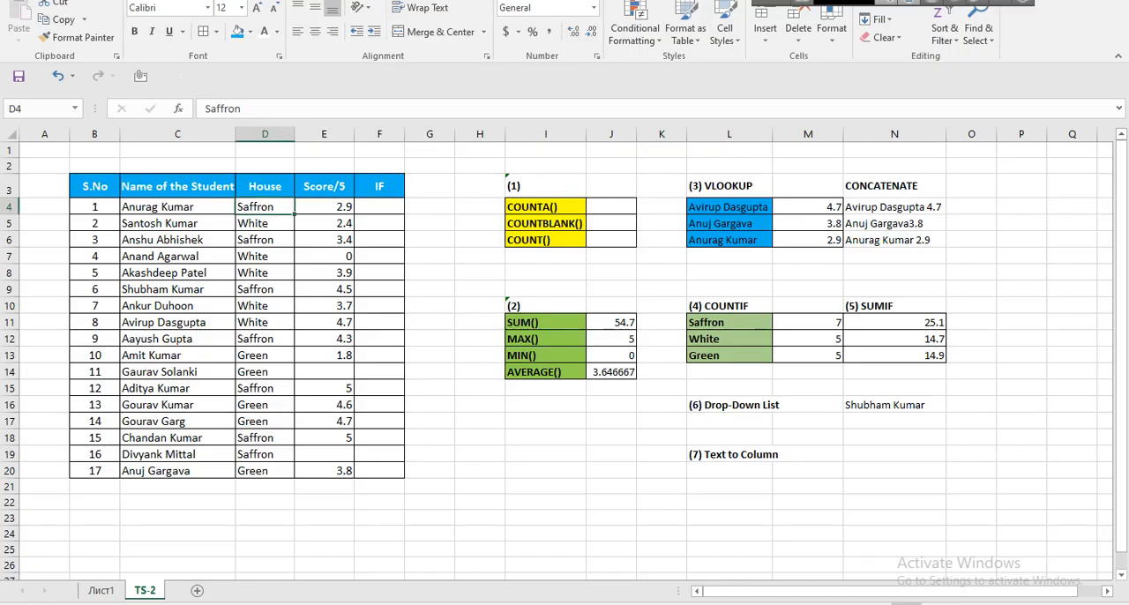
left_click_drag(176, 206, 324, 470)
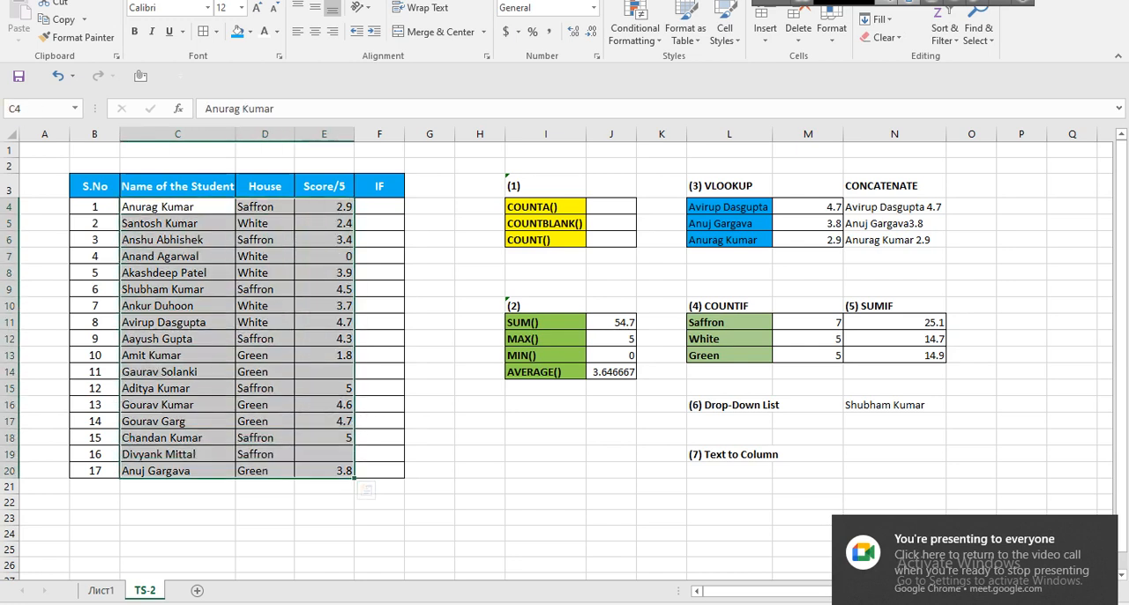
left_click(177, 207)
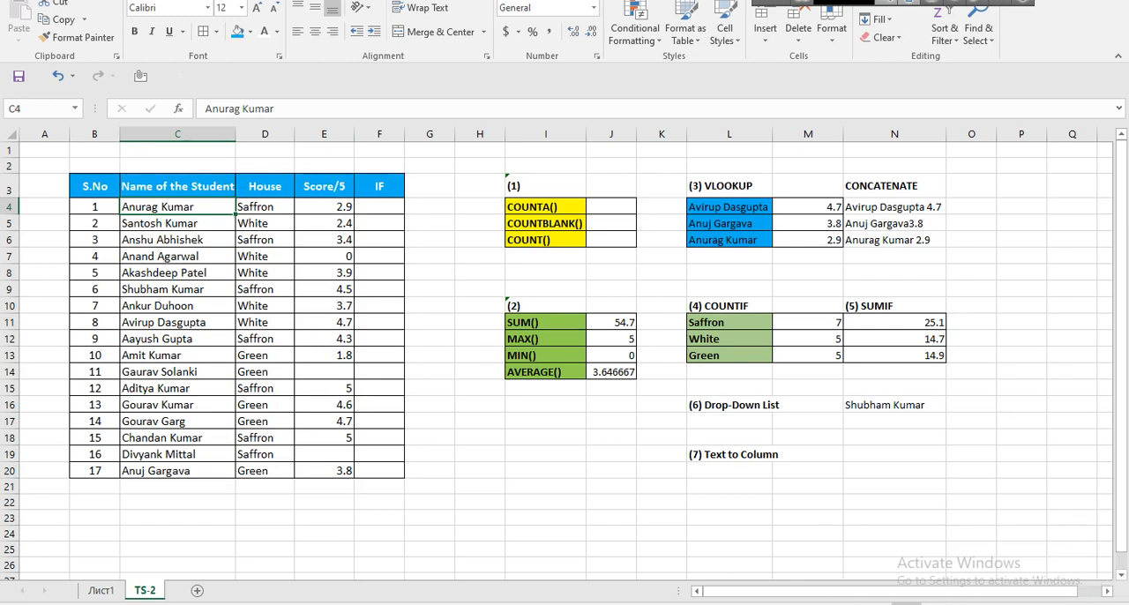
left_click_drag(176, 206, 177, 454)
left_click_drag(265, 206, 300, 484)
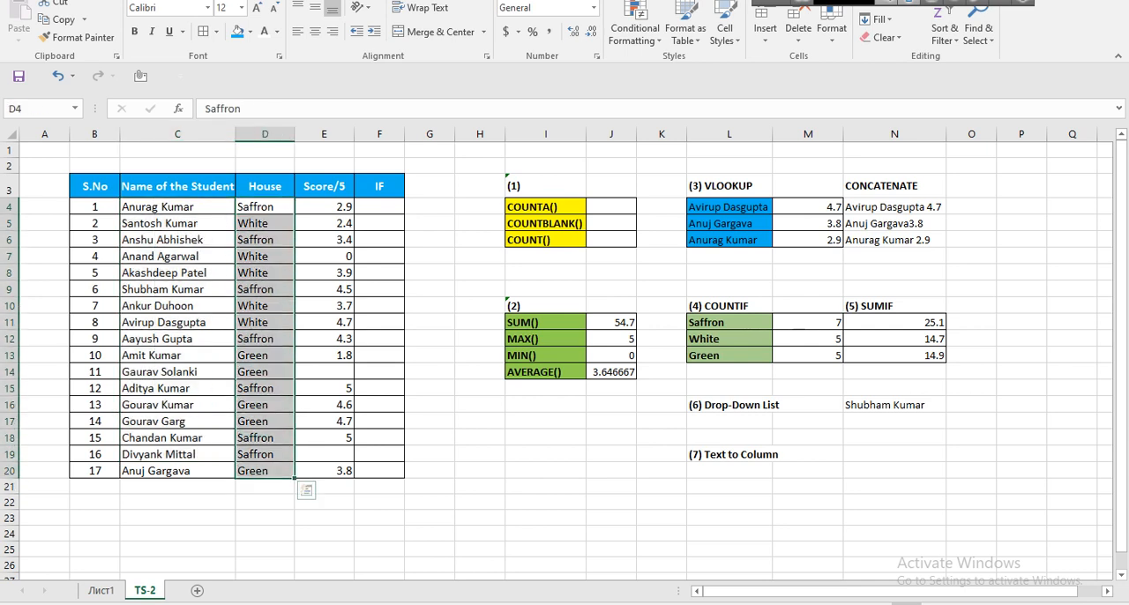
Examine the students' scores in the Score/5 column, E4:E20.
left_click(324, 206)
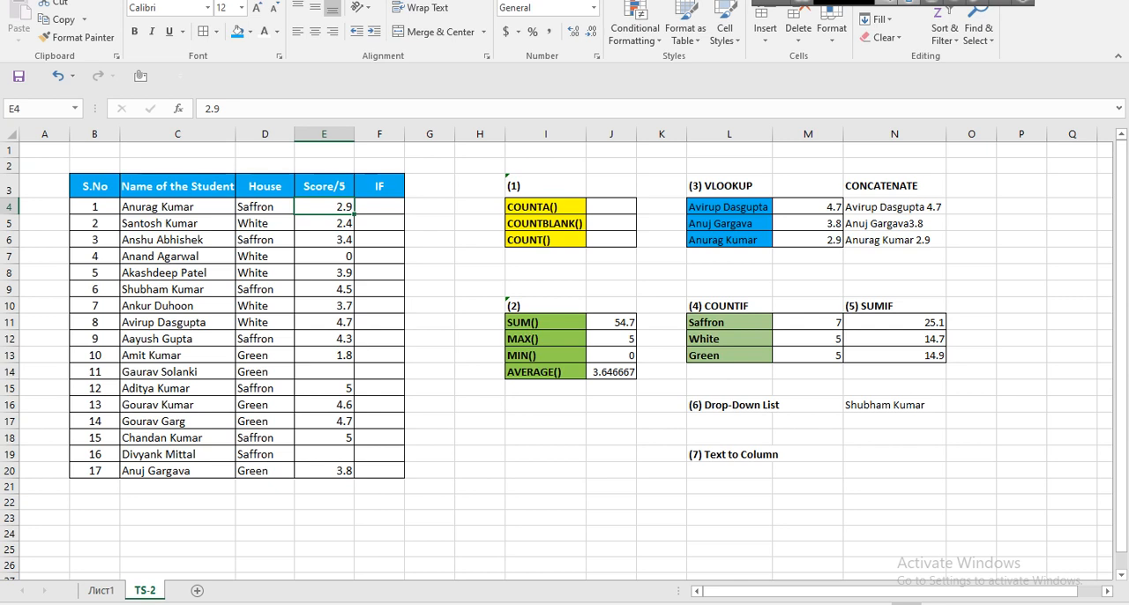
left_click_drag(324, 206, 324, 470)
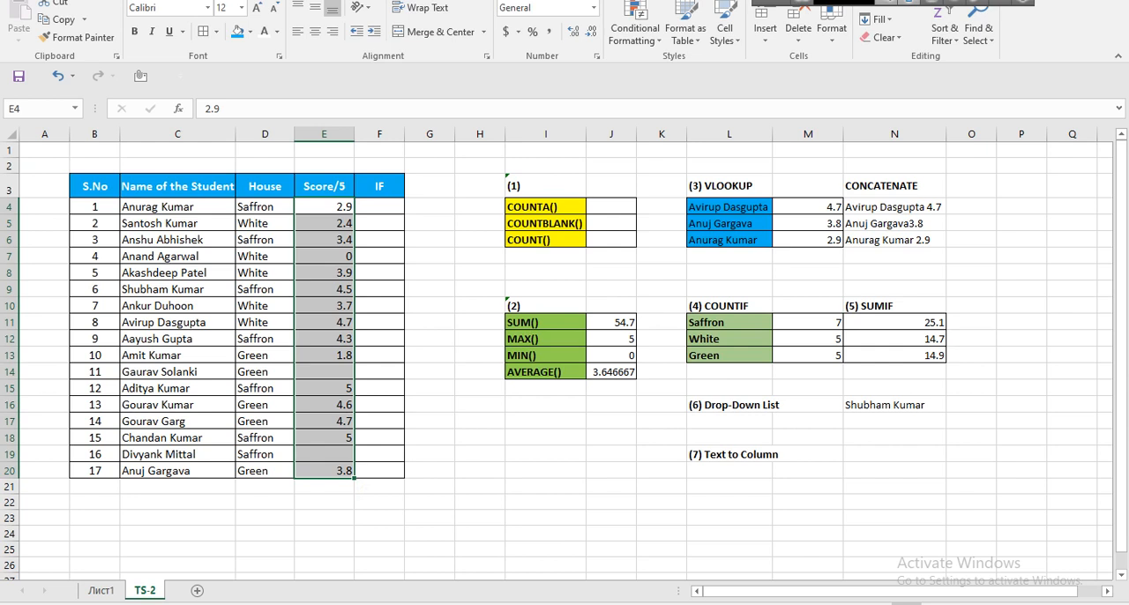
left_click(323, 206)
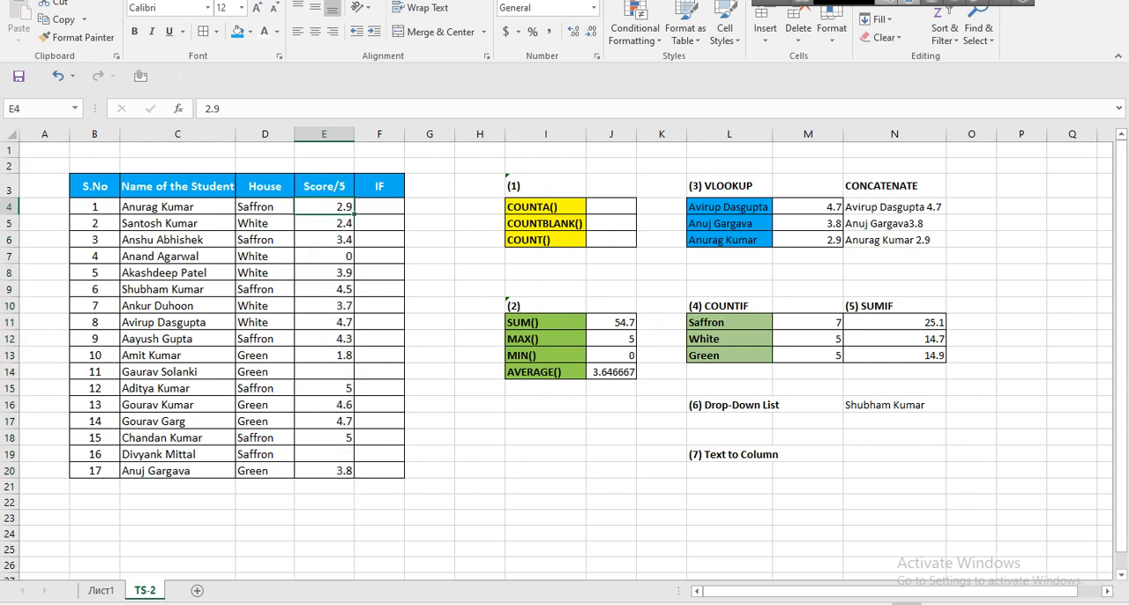
Try hiding column F, the IF column, inspect the VLOOKUP formula beside the first name, and undo the hiding.
left_click(379, 134)
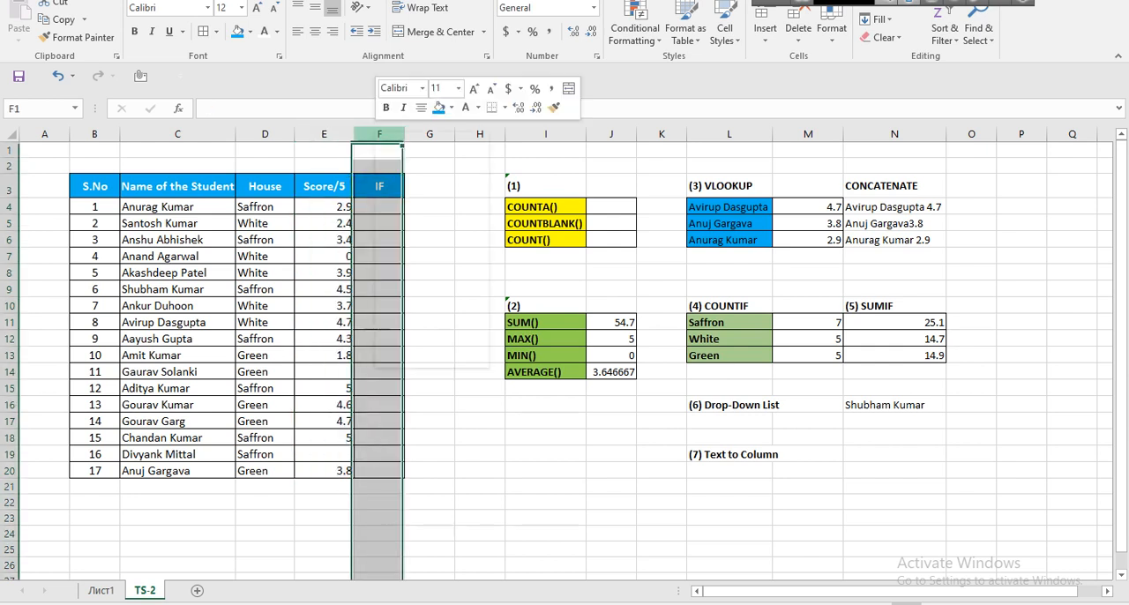
right_click(377, 134)
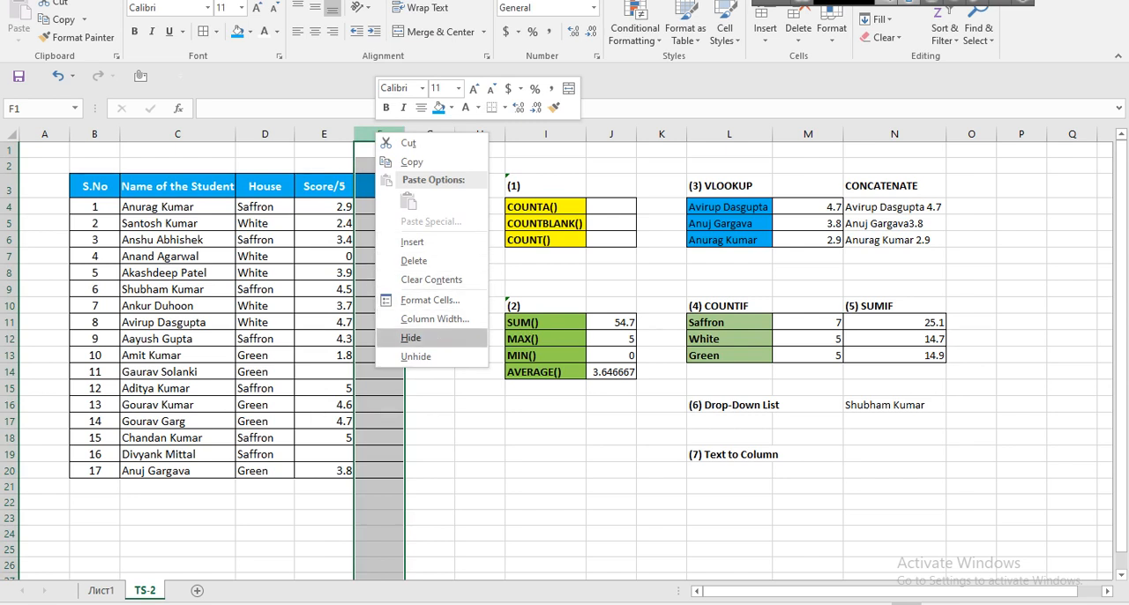
left_click(411, 337)
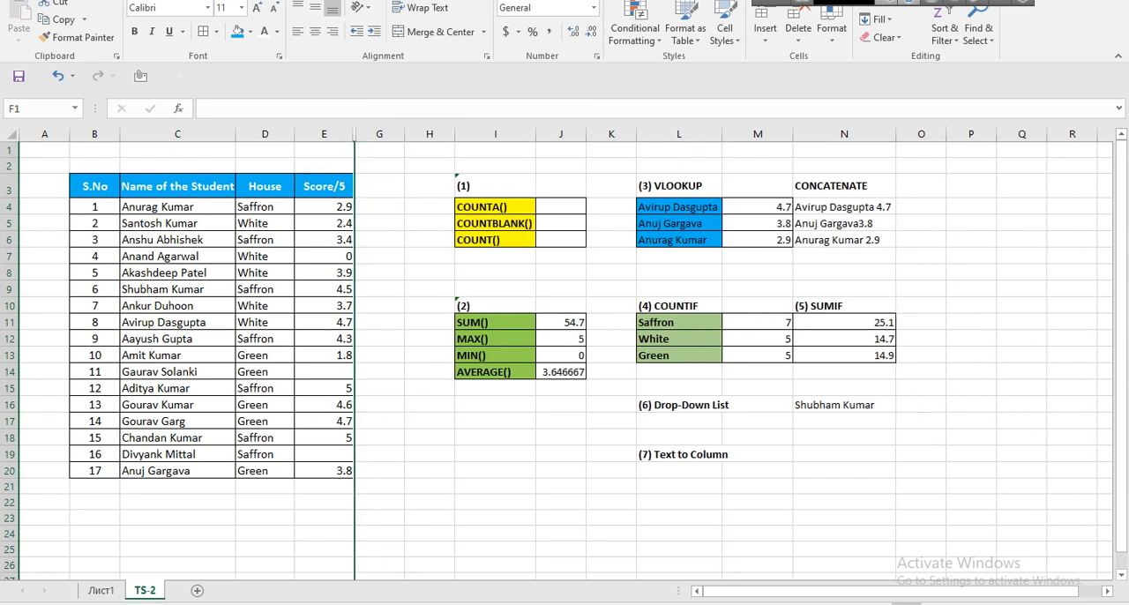
left_click(758, 207)
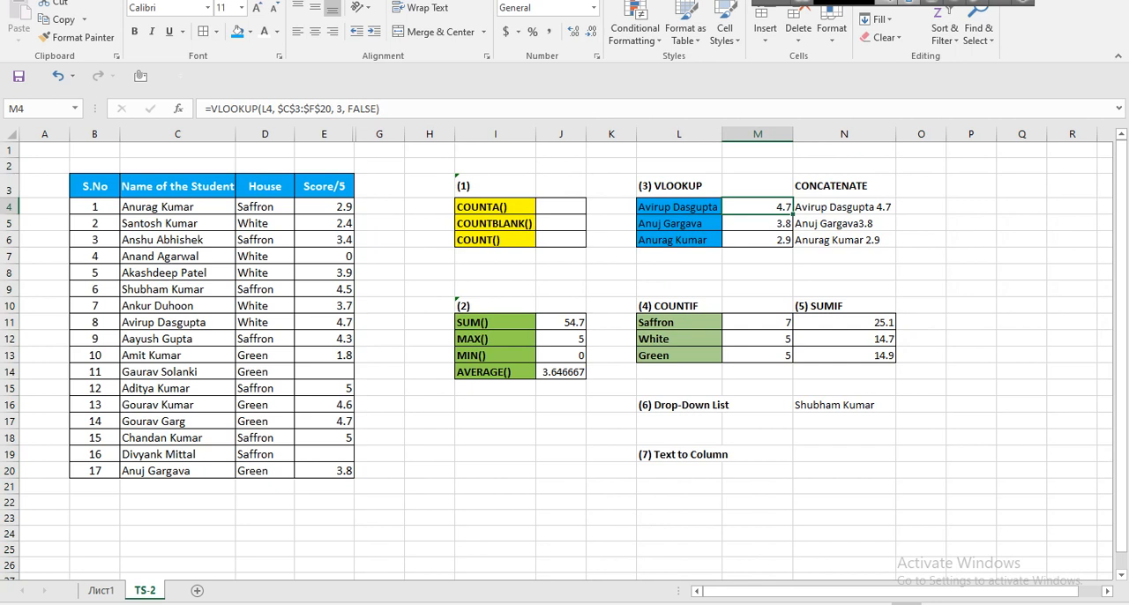
key("ctrl+z")
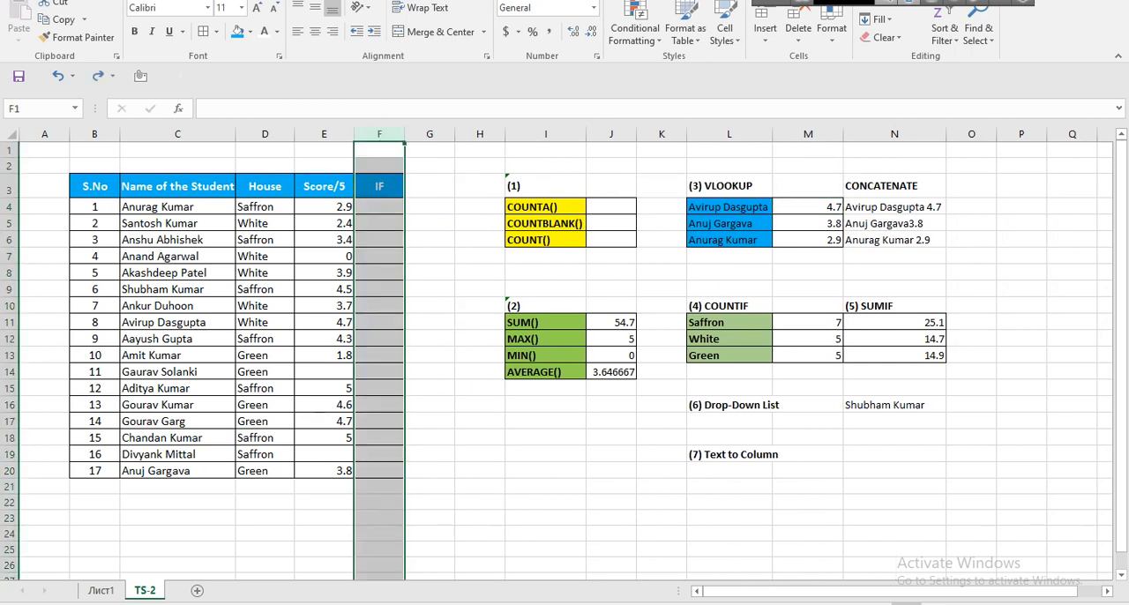
Inspect the VLOOKUP formula in M4, switch to PowerPoint to view the Creating Charts and Graphs title slide, and return to Excel.
left_click(808, 207)
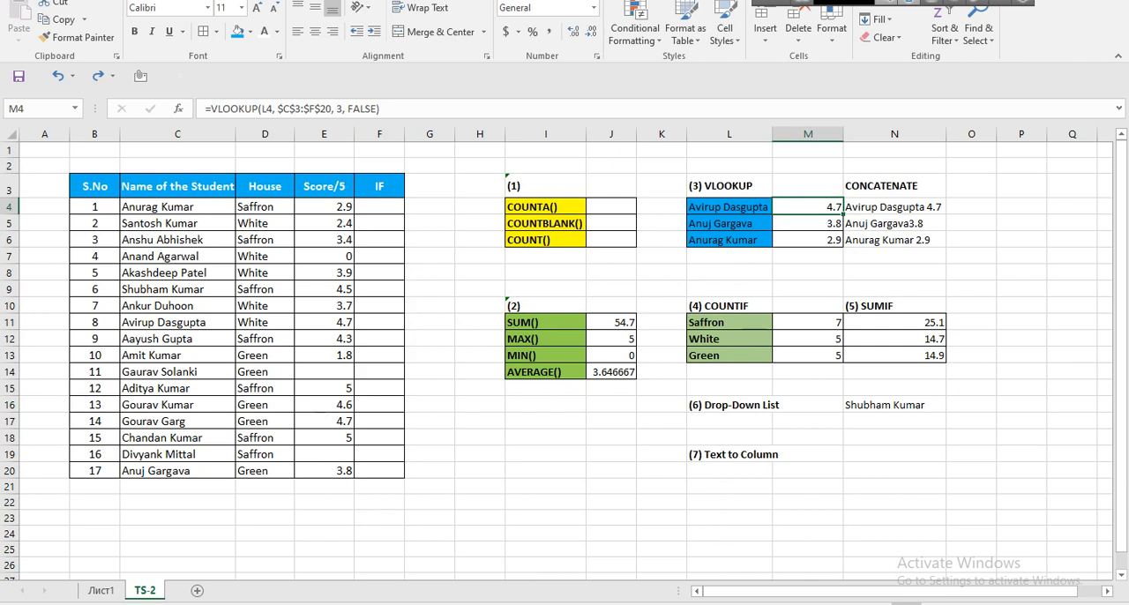
left_click(611, 207)
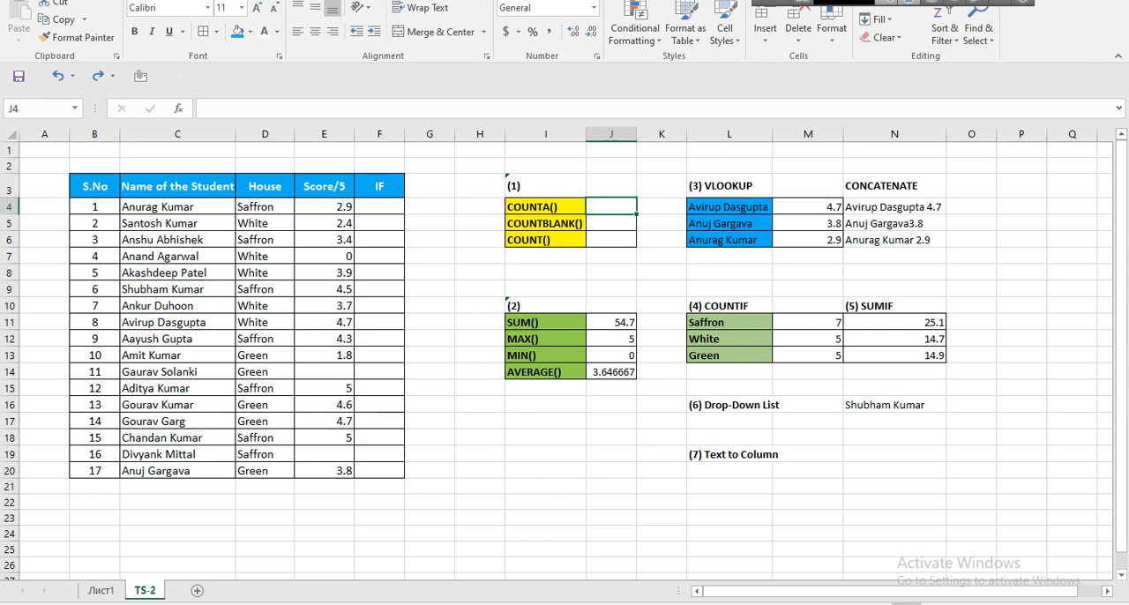
key("alt+Tab")
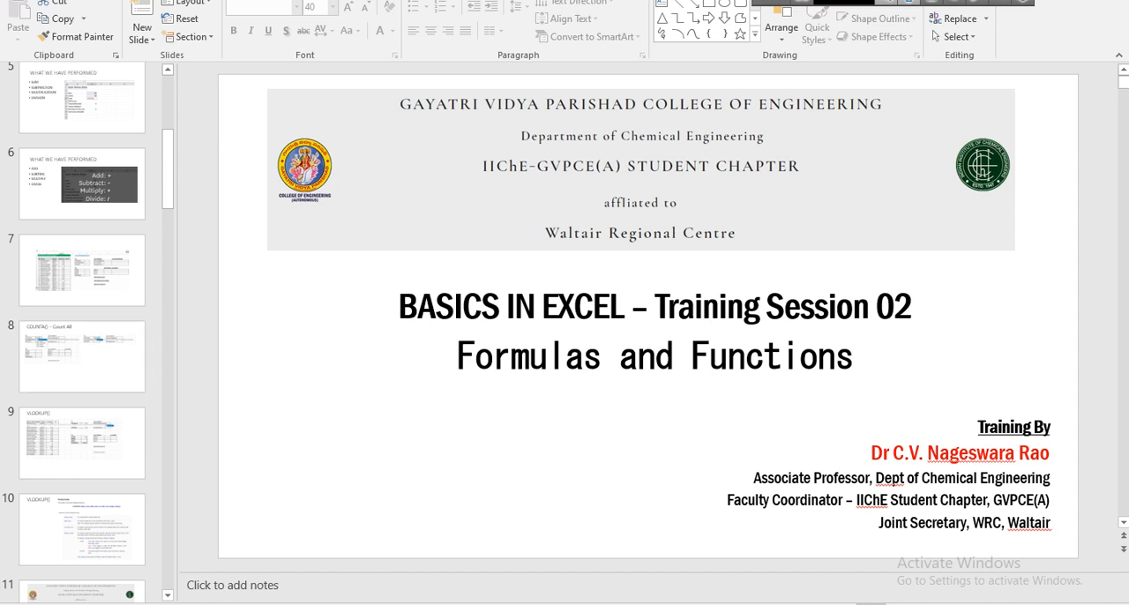
scroll(82, 326, "down", 5)
left_click(82, 176)
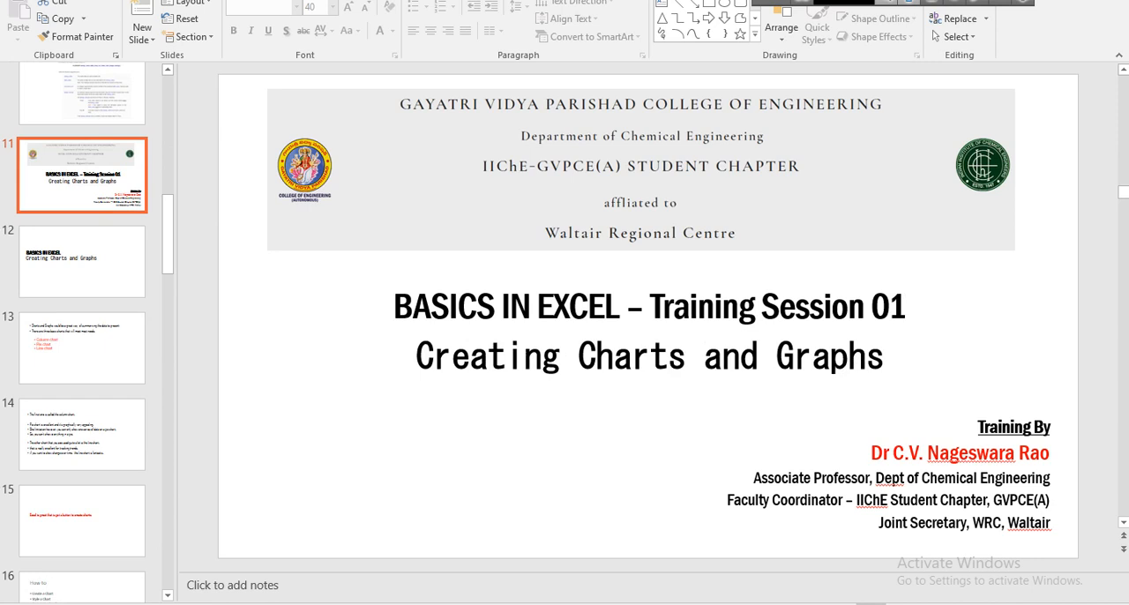
key("alt+Tab")
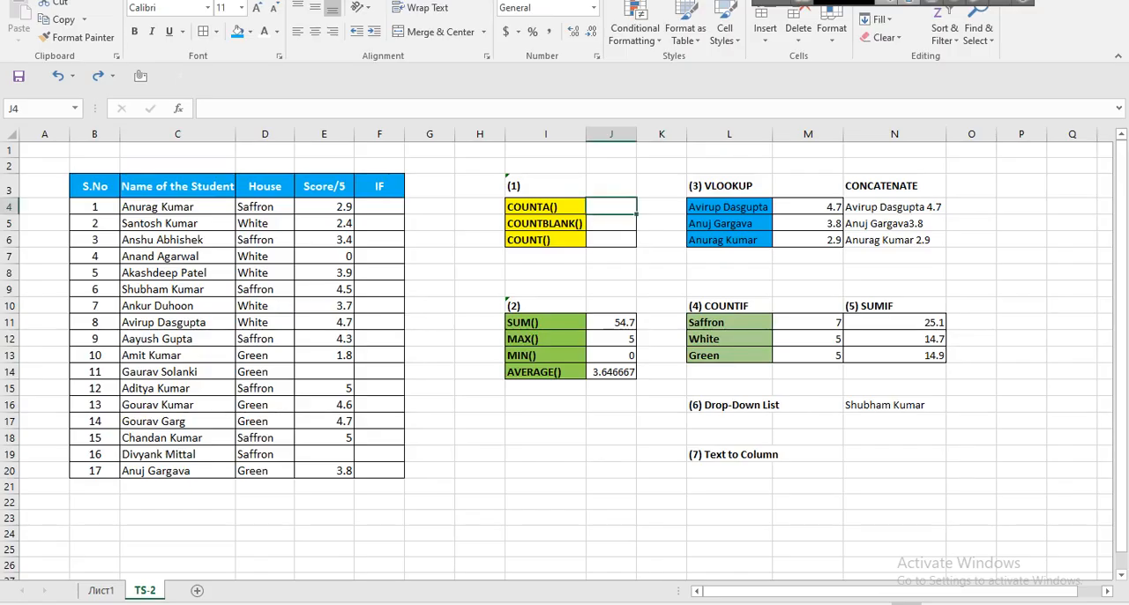
Clear the SUM, MAX, MIN and AVERAGE results in J11:J14 on TS-2.
left_click_drag(611, 321, 617, 371)
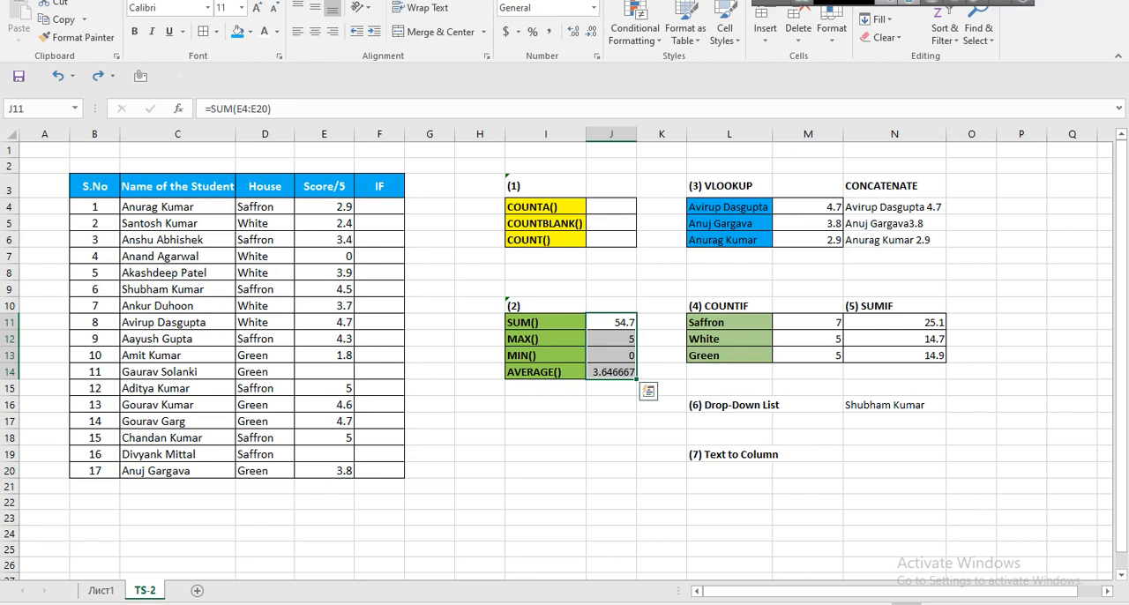
key("Delete")
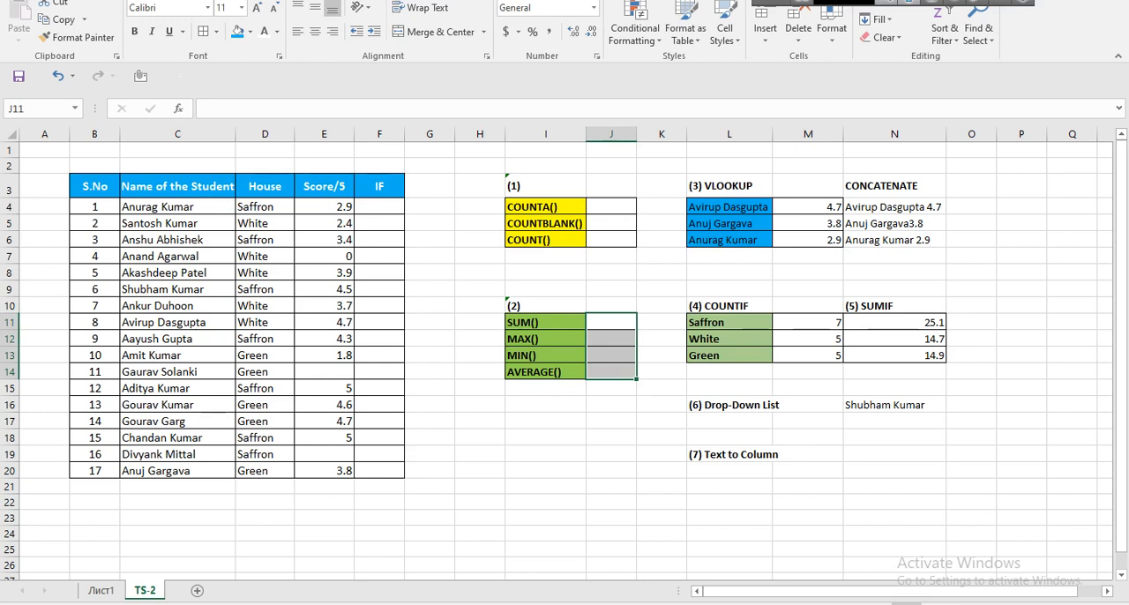
left_click_drag(807, 207, 895, 241)
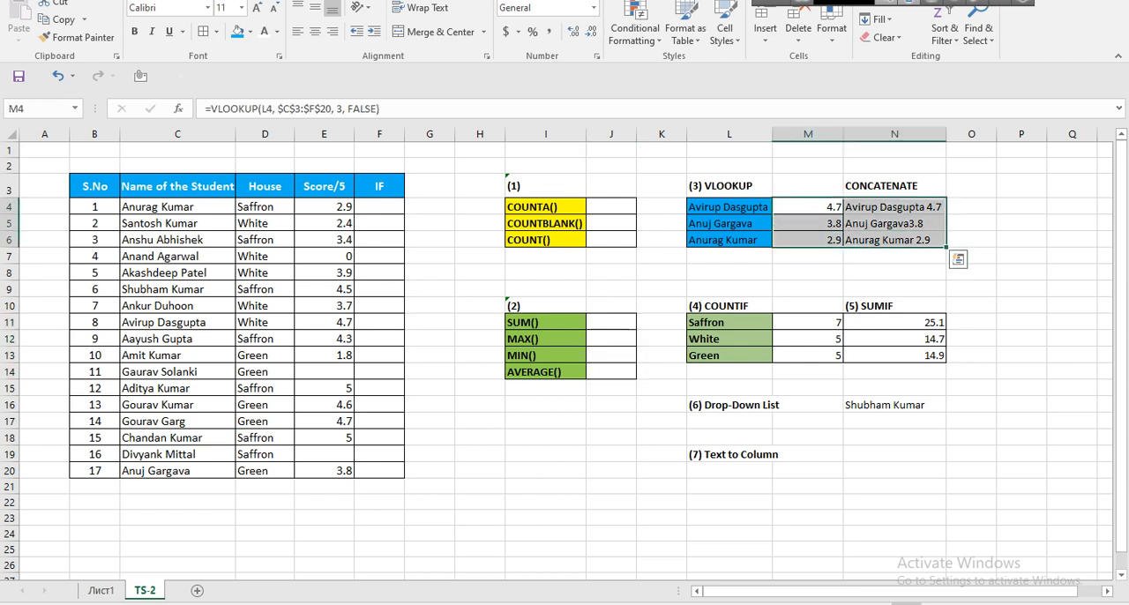
Start a COUNTA formula in J4, erase the function name, and enter =counta again to show the function's description.
left_click(611, 207)
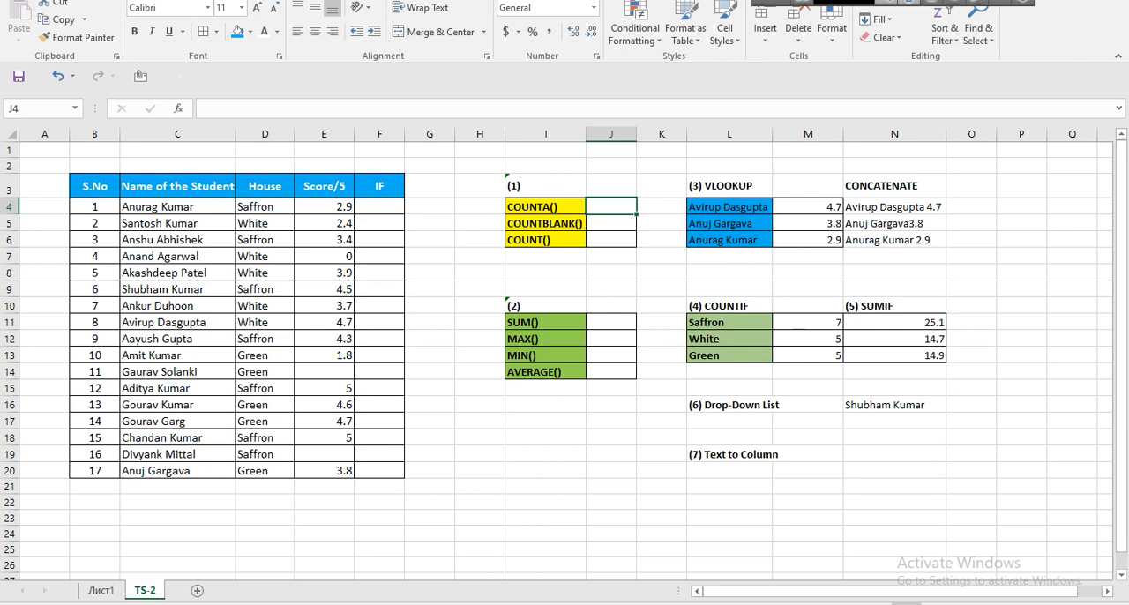
type("=")
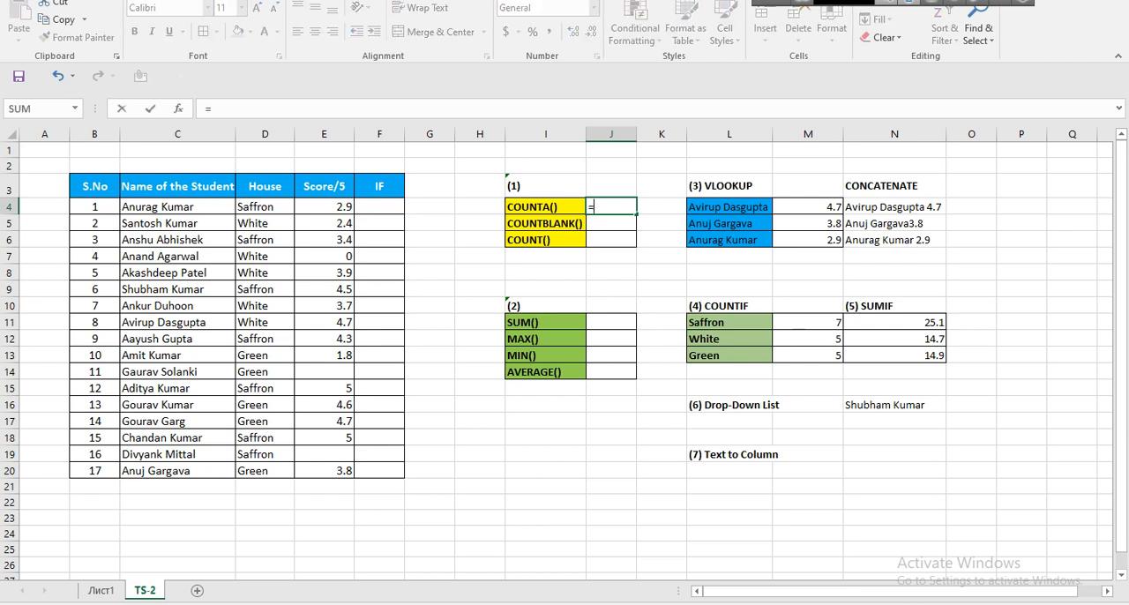
type("count")
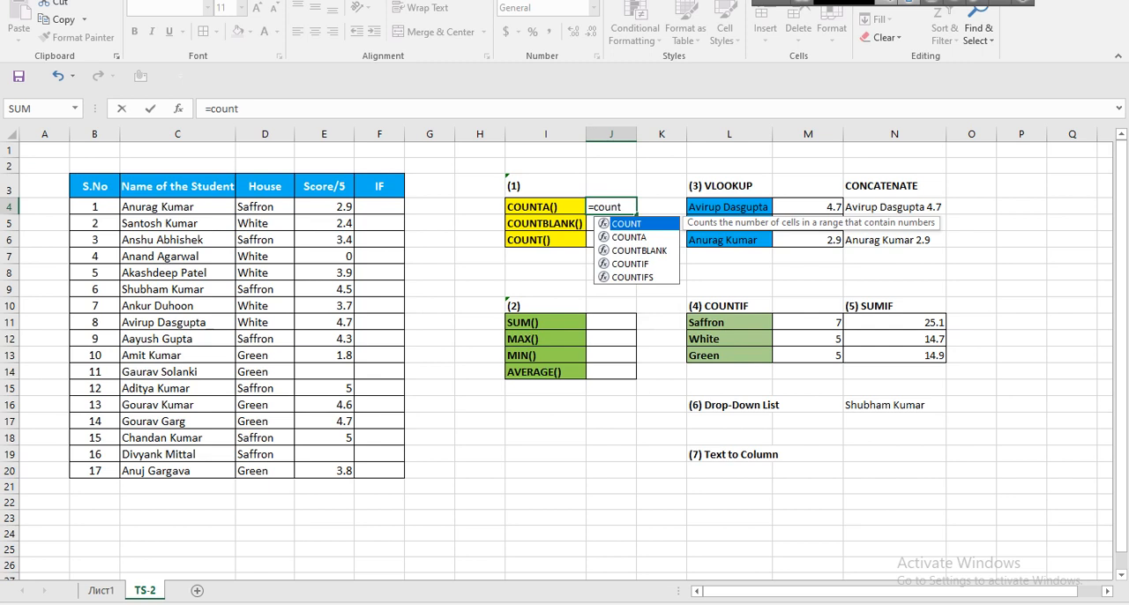
type("a")
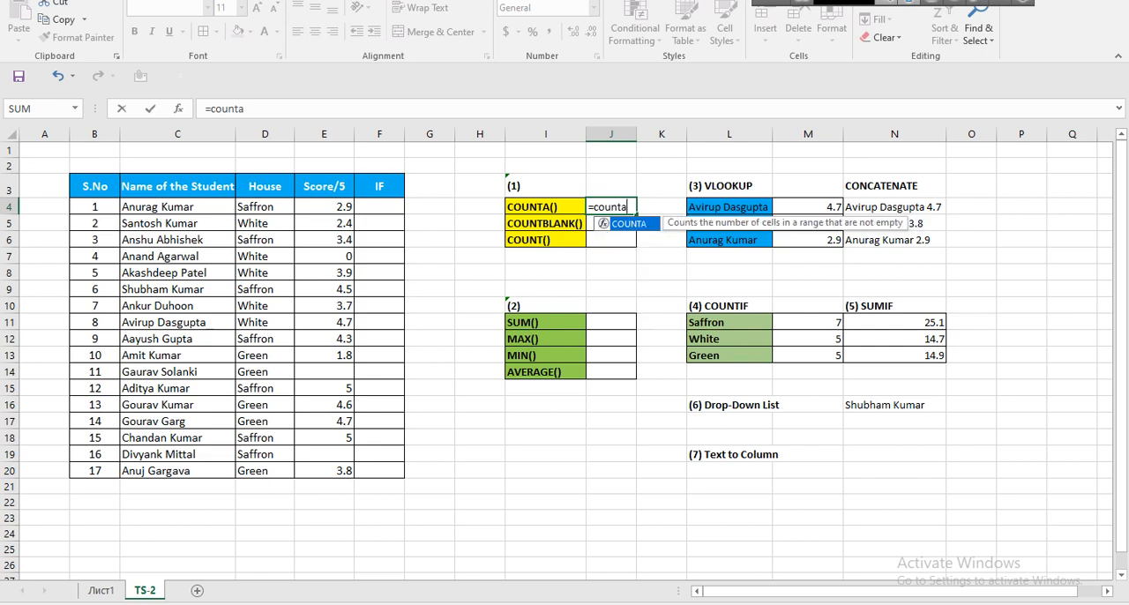
key("Tab")
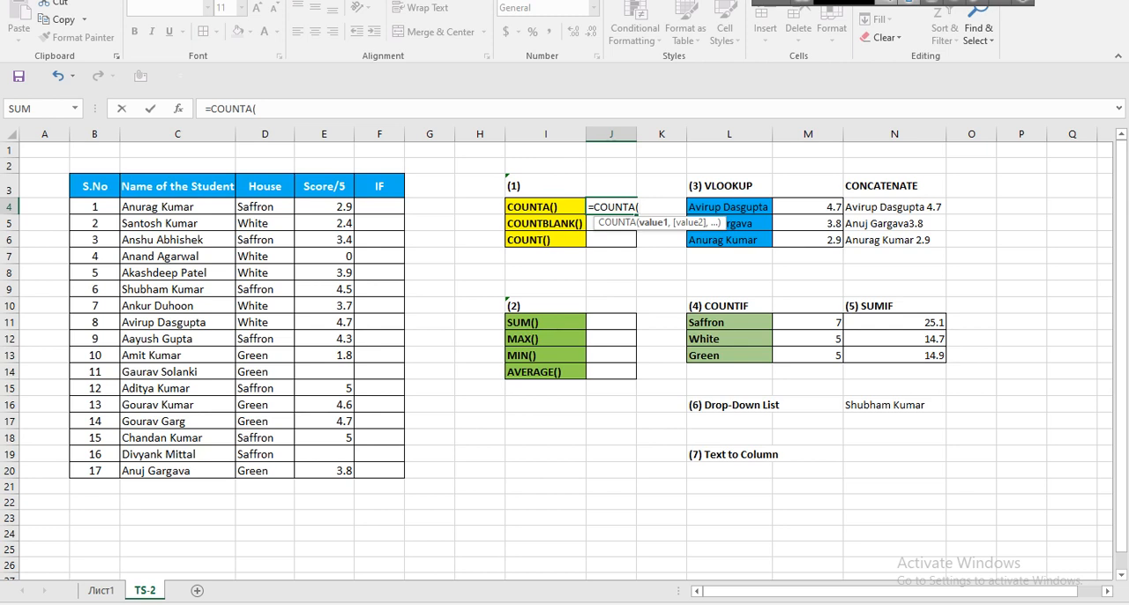
key("BackSpace")
key("BackSpace")
key("BackSpace")
key("BackSpace")
key("BackSpace")
key("BackSpace")
key("BackSpace")
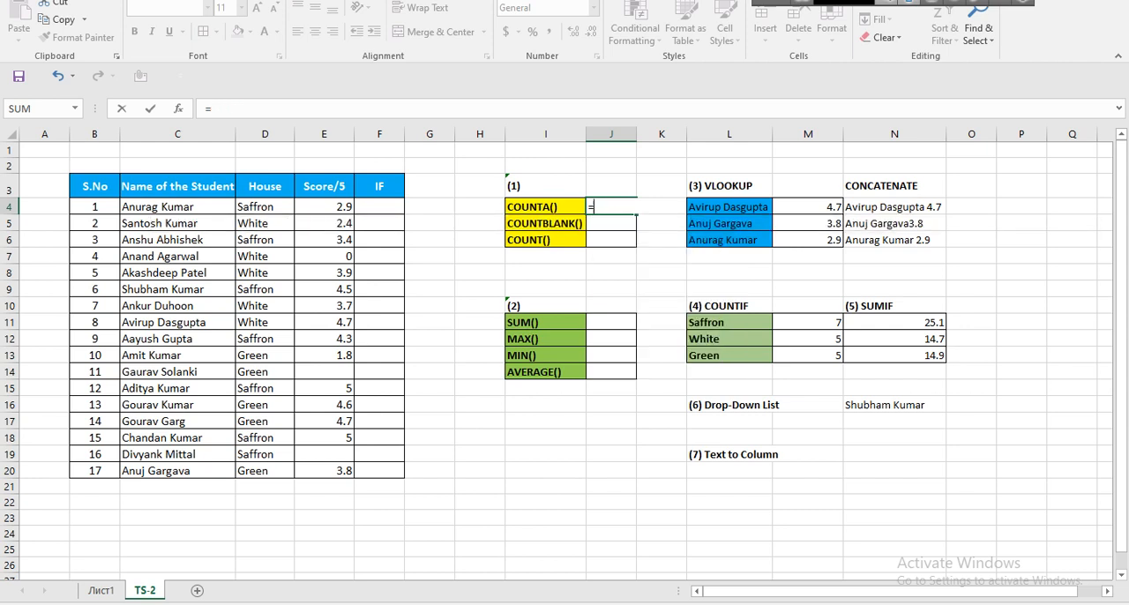
type("count")
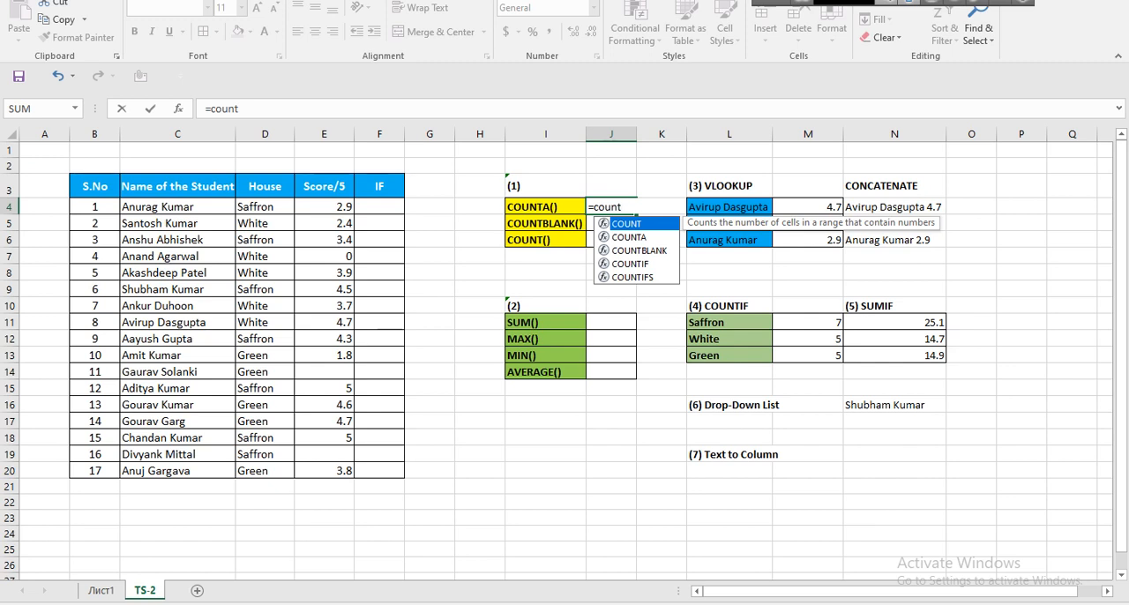
type("a")
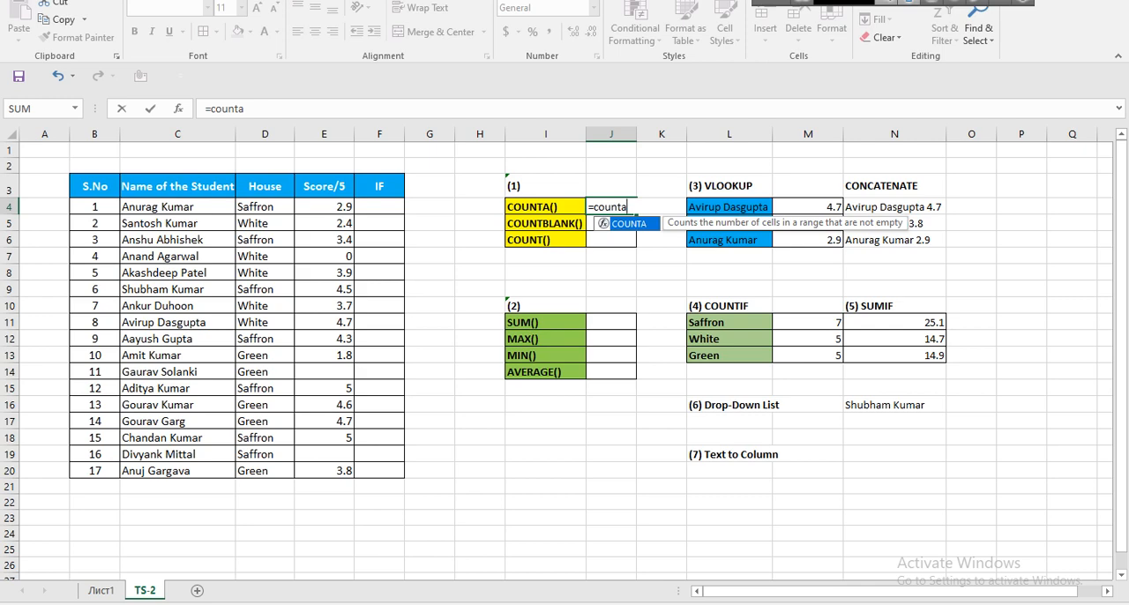
Switch to PowerPoint, open the COUNTA() – Count All slide, temporarily enlarge its =countA screenshot for reading, and return to Excel.
key("alt+Tab")
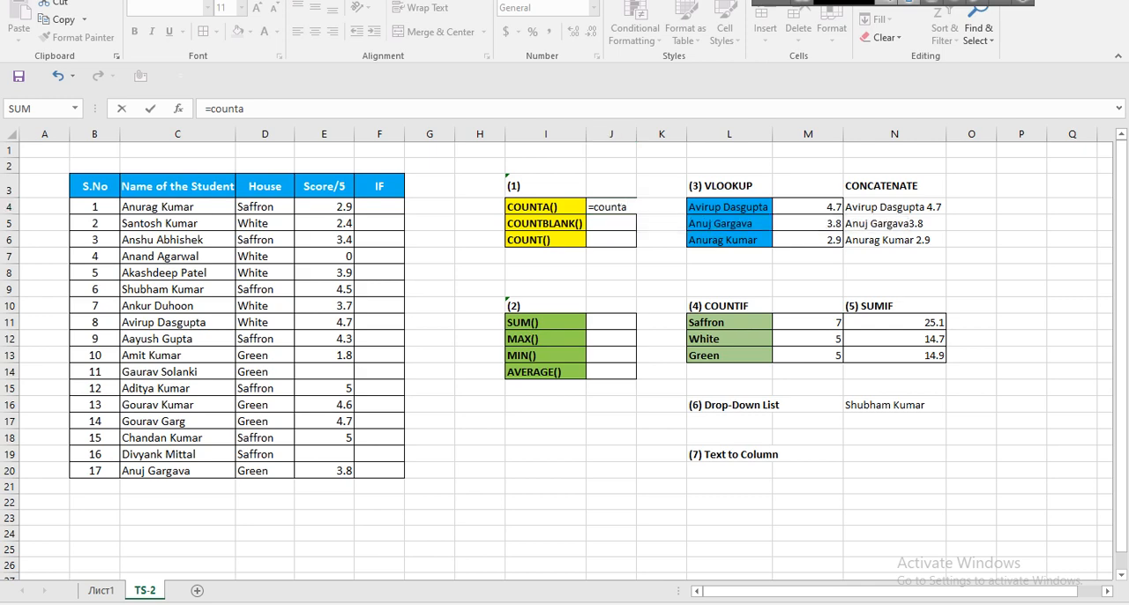
scroll(88, 291, "up", 5)
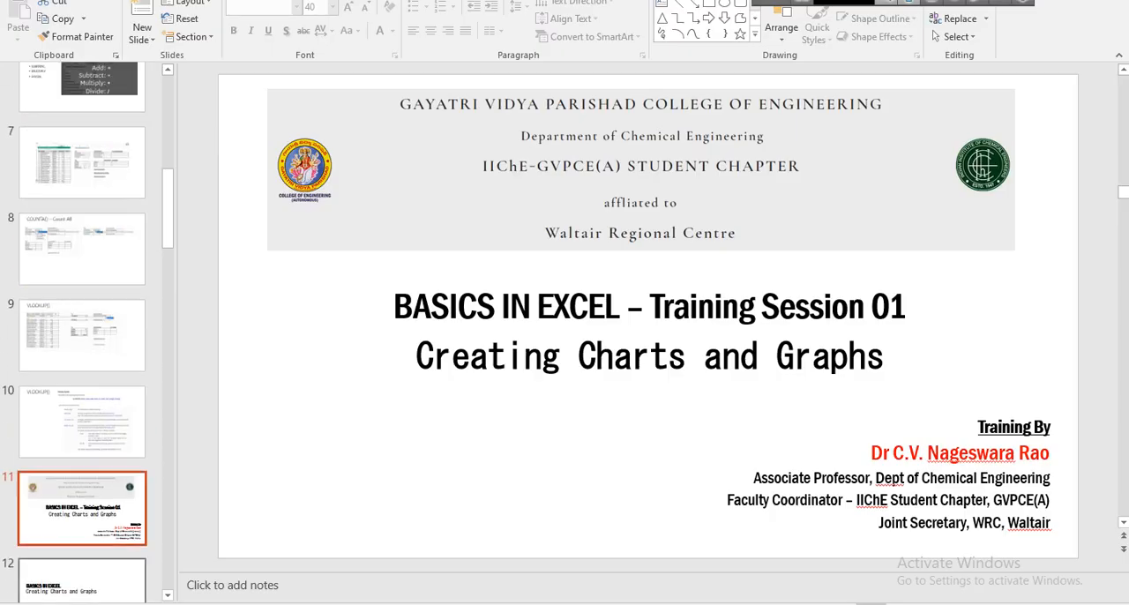
left_click(82, 276)
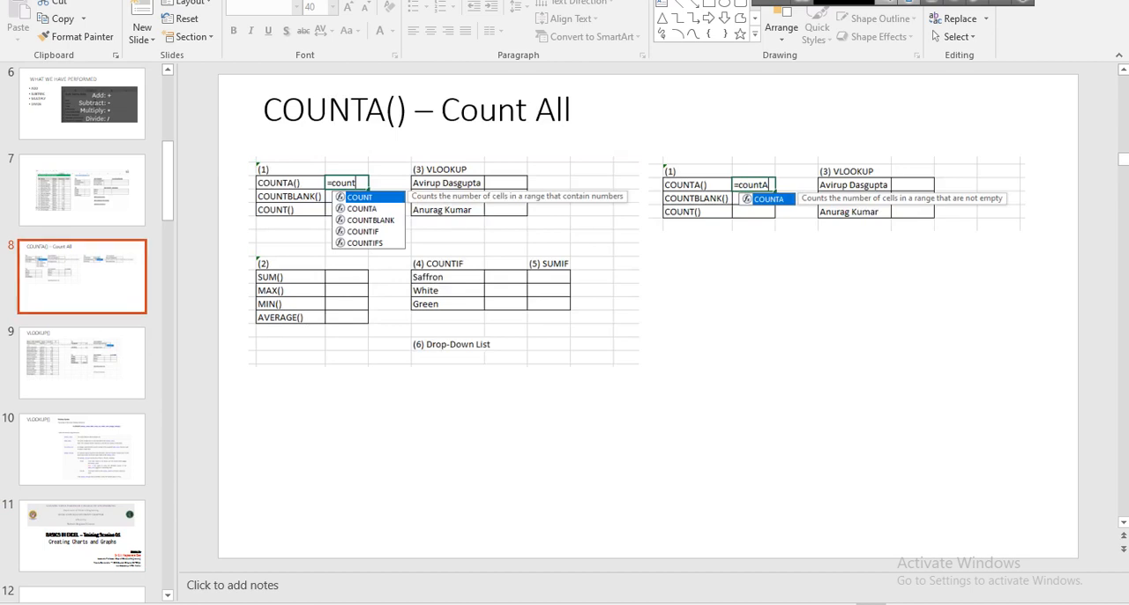
left_click(836, 194)
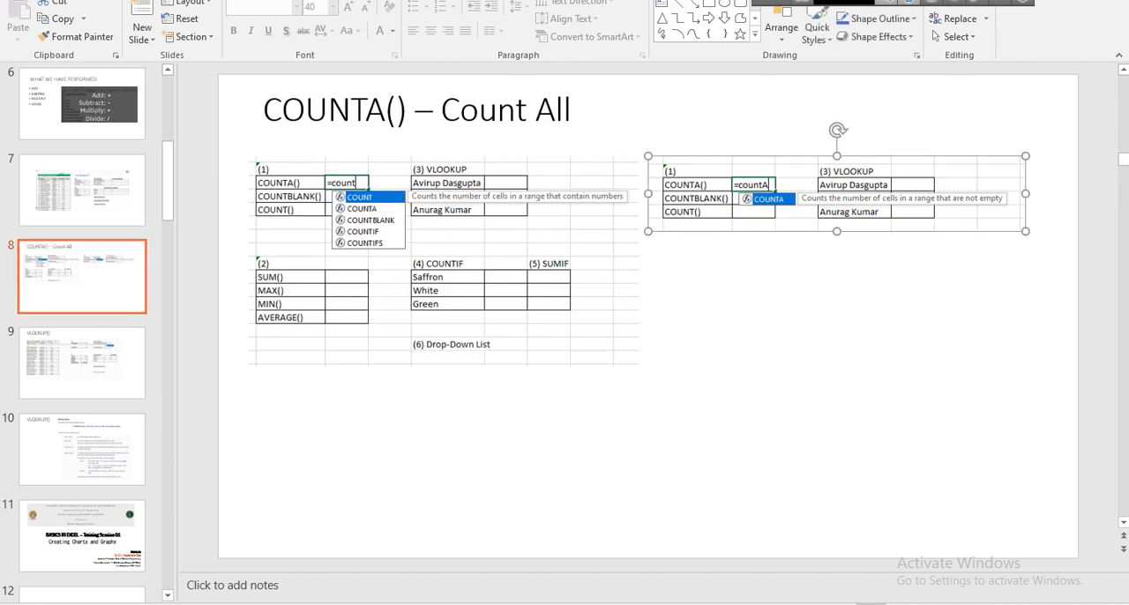
left_click_drag(648, 231, 183, 323)
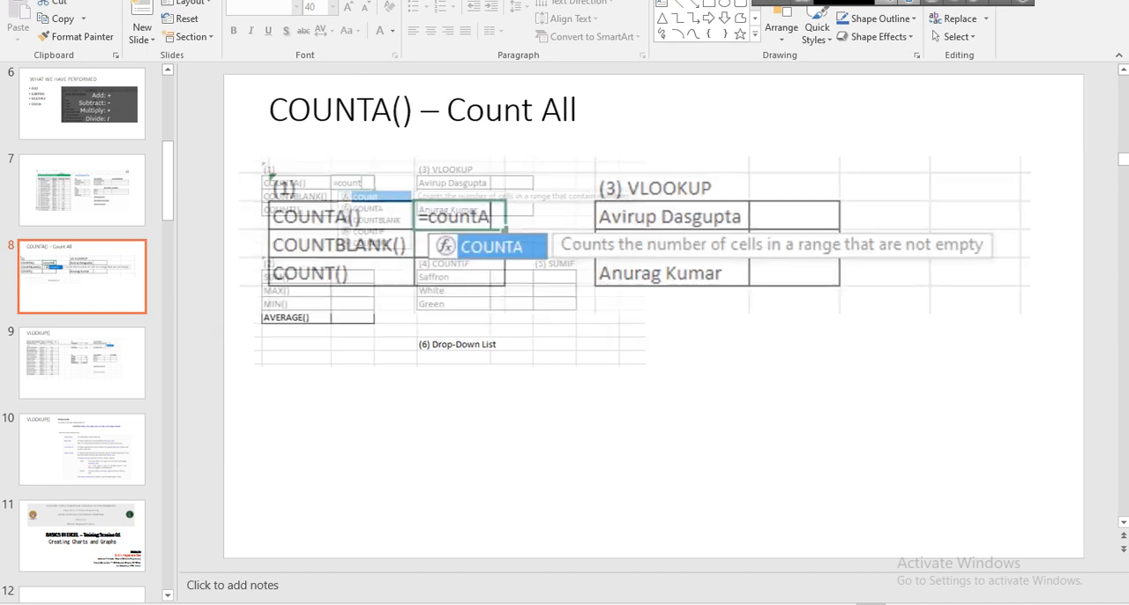
left_click_drag(618, 238, 631, 235)
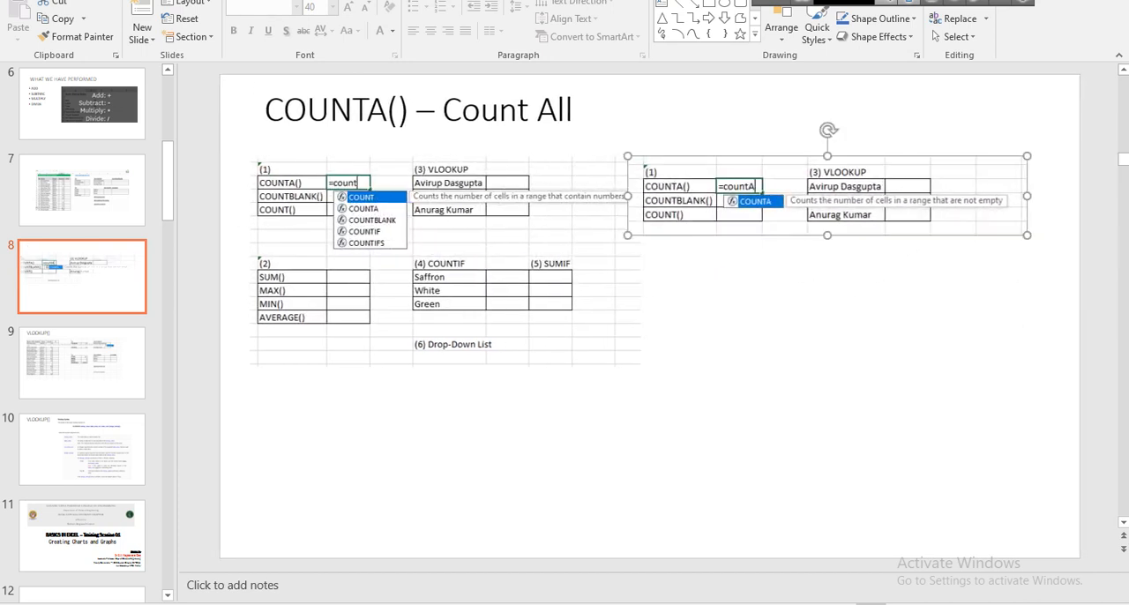
left_click(705, 353)
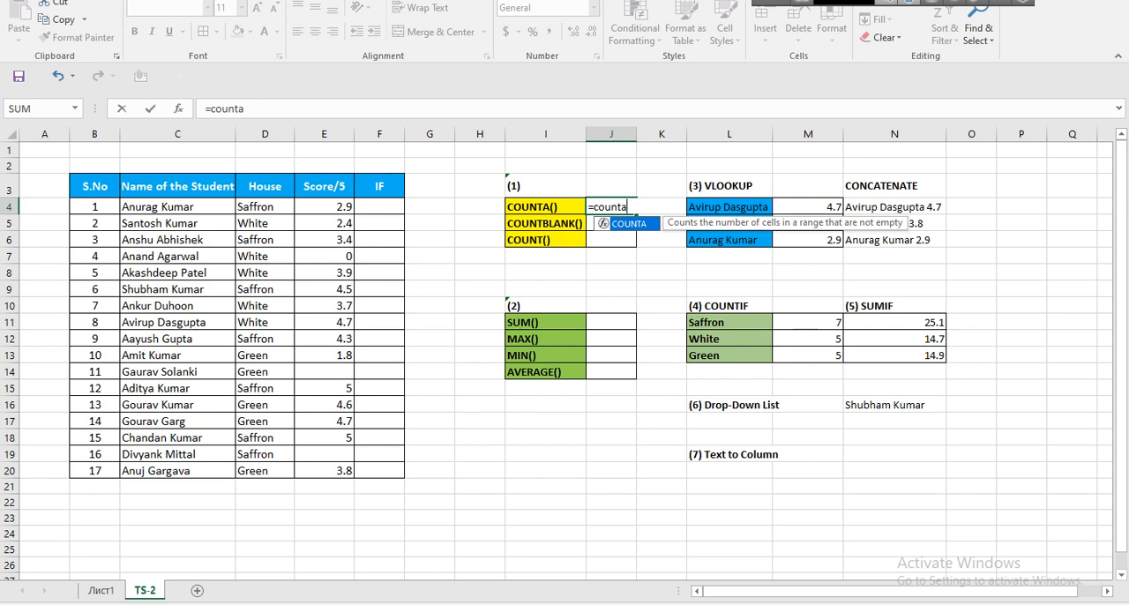
Clear the score in E7 and fill the blank score cells E7, E14 and E19 with dark orange.
left_click(323, 256)
key("Delete")
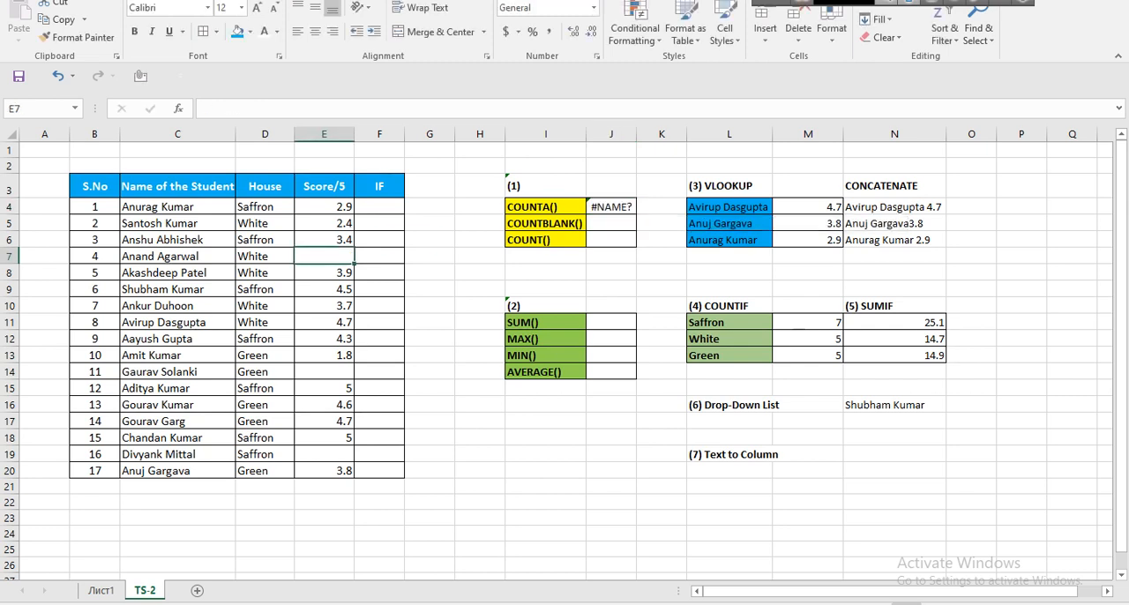
left_click(324, 371, "ctrl")
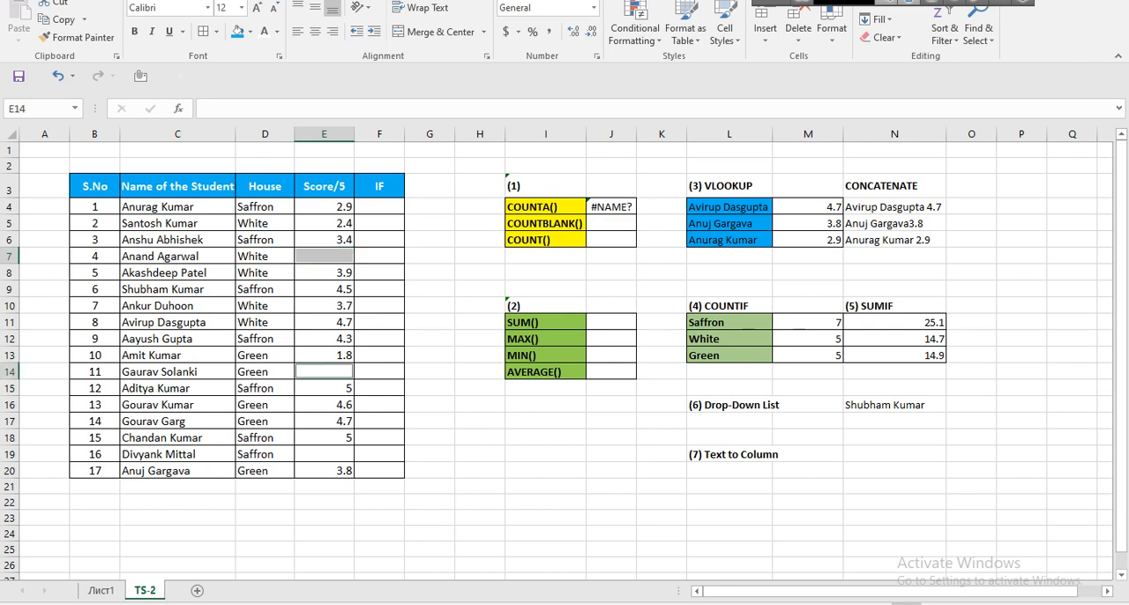
left_click(323, 454, "ctrl")
left_click(249, 31)
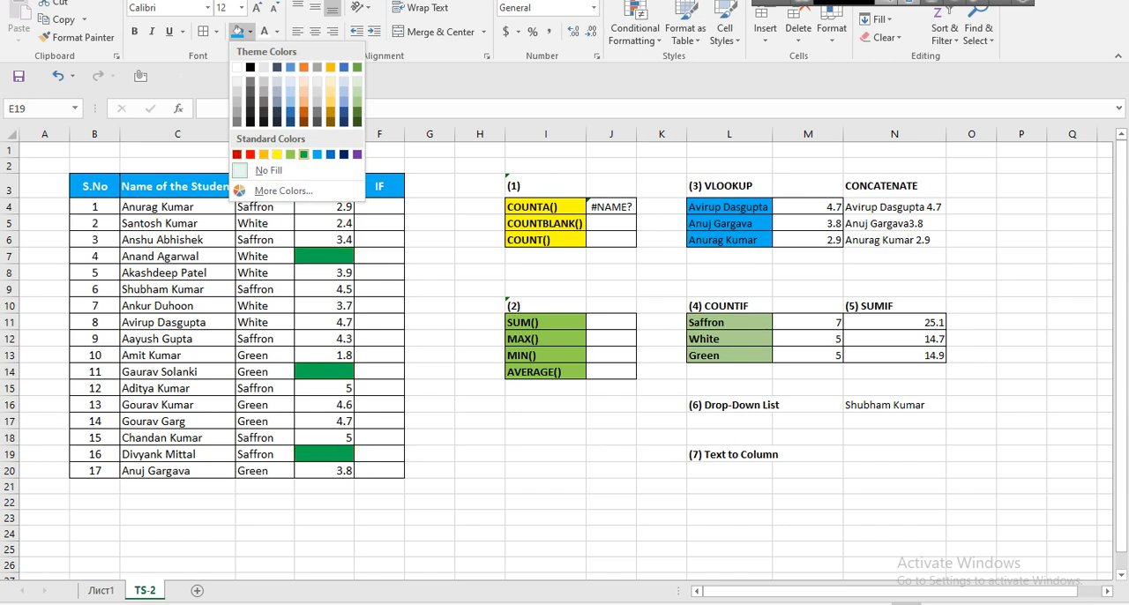
left_click(303, 110)
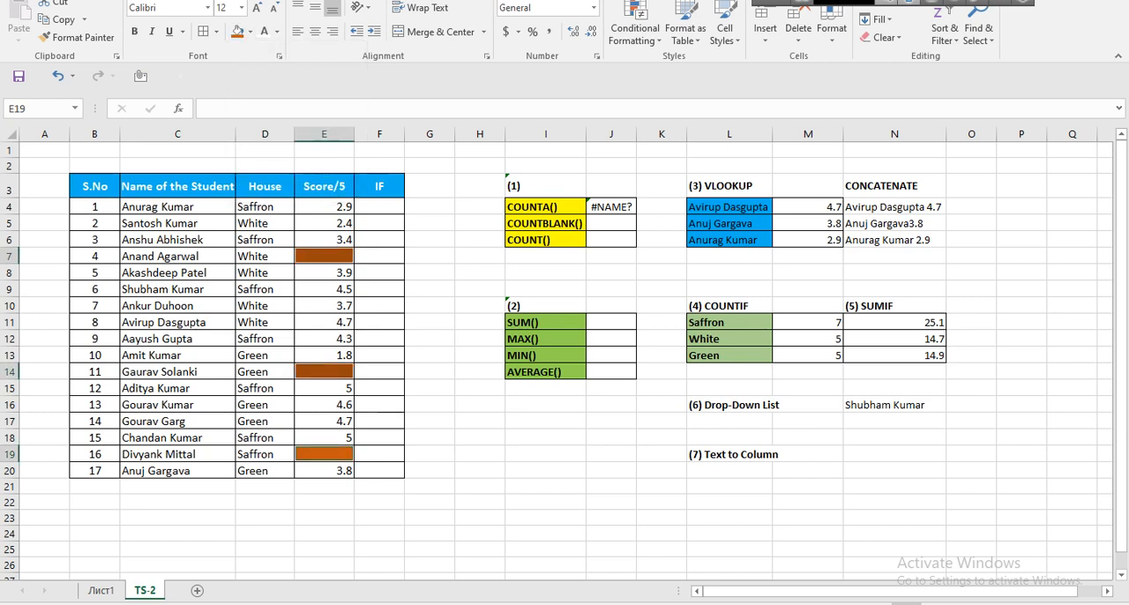
Clear the incomplete =counta formula from J4 on TS-2.
left_click(264, 338)
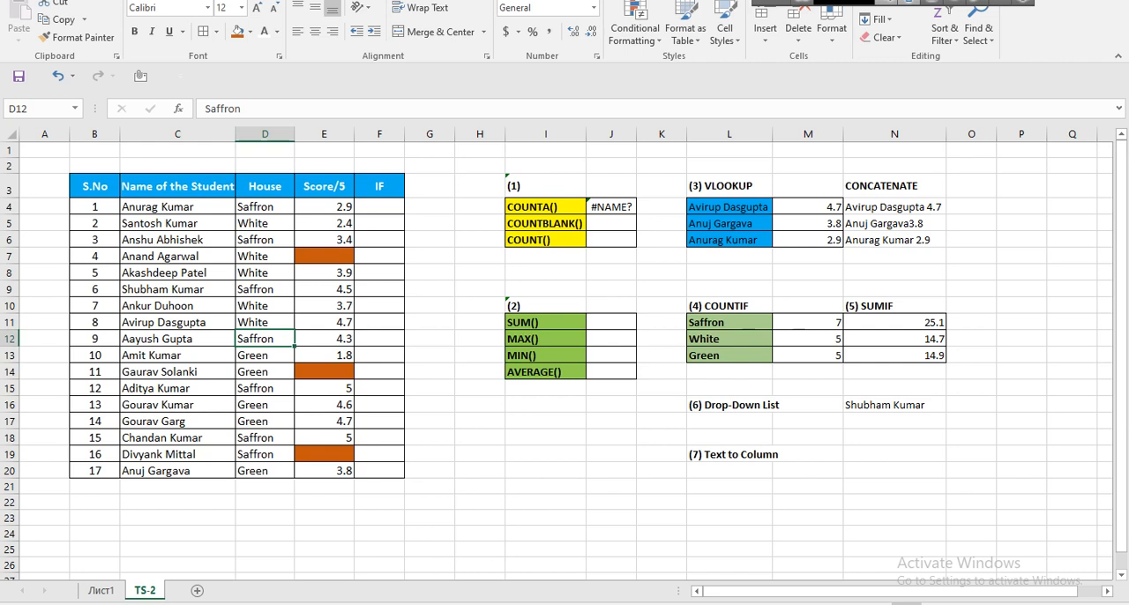
left_click(611, 208)
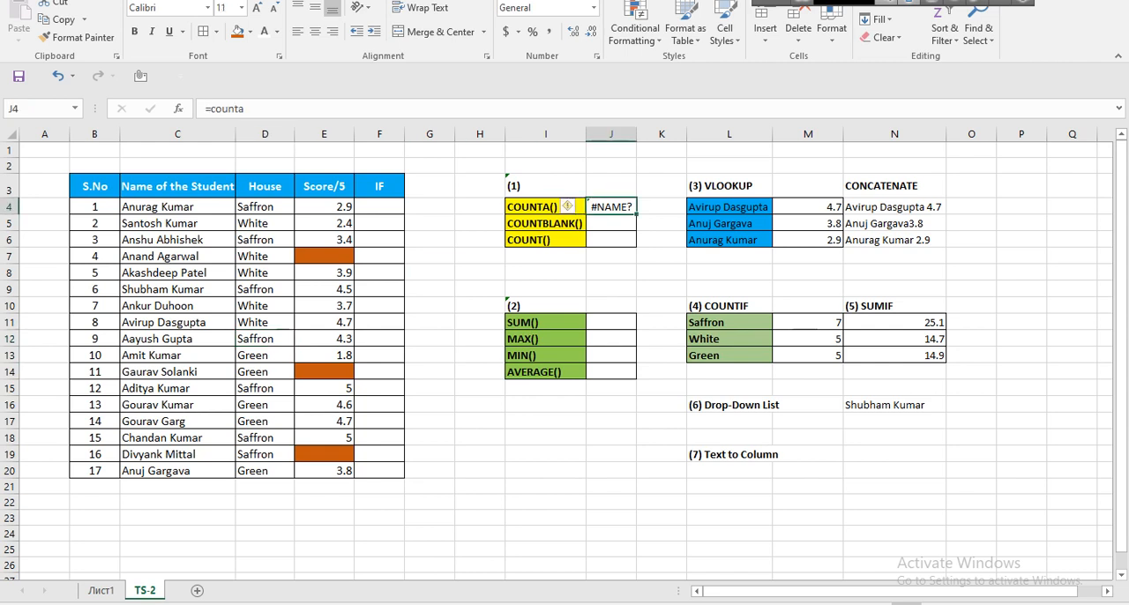
key("F2")
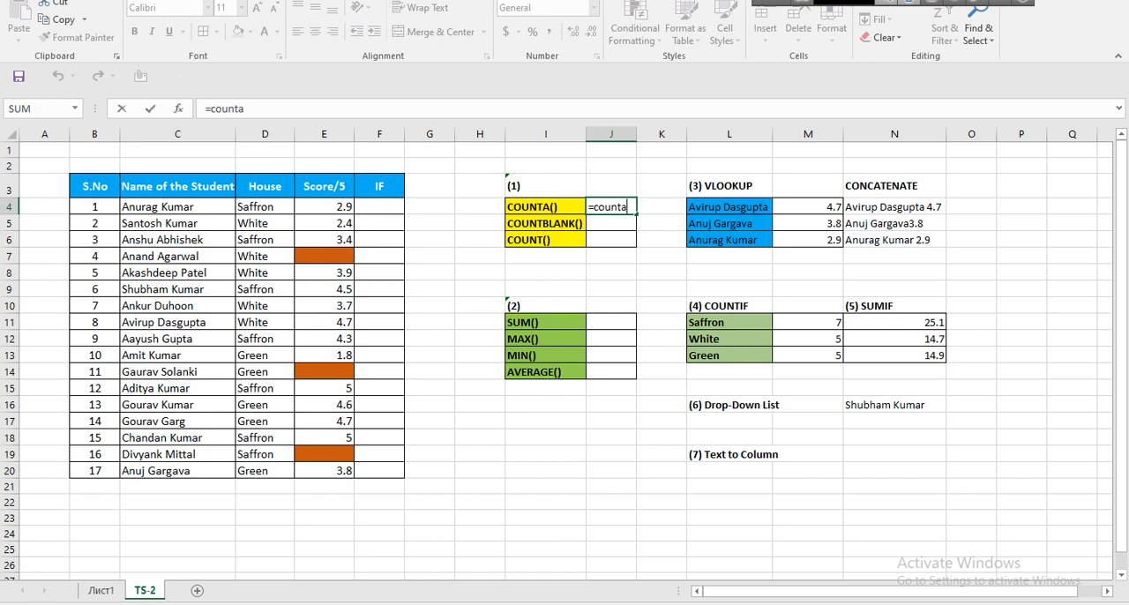
key("Tab")
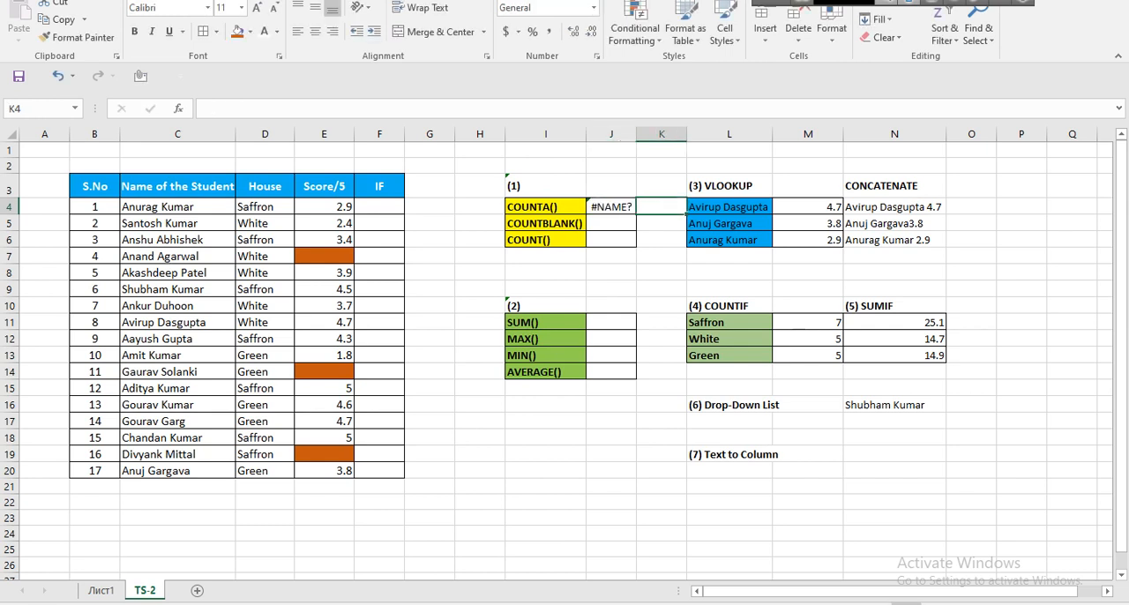
key("Left")
key("Delete")
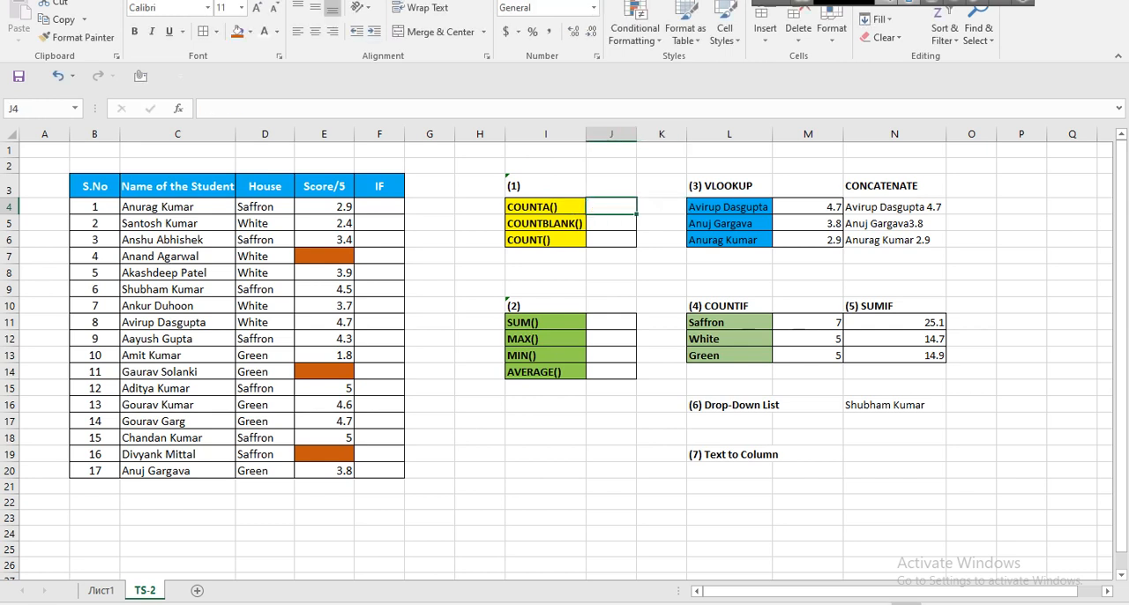
Enter =COUNTA(E4:E20) in J4 to count the non-empty scores.
type("=count")
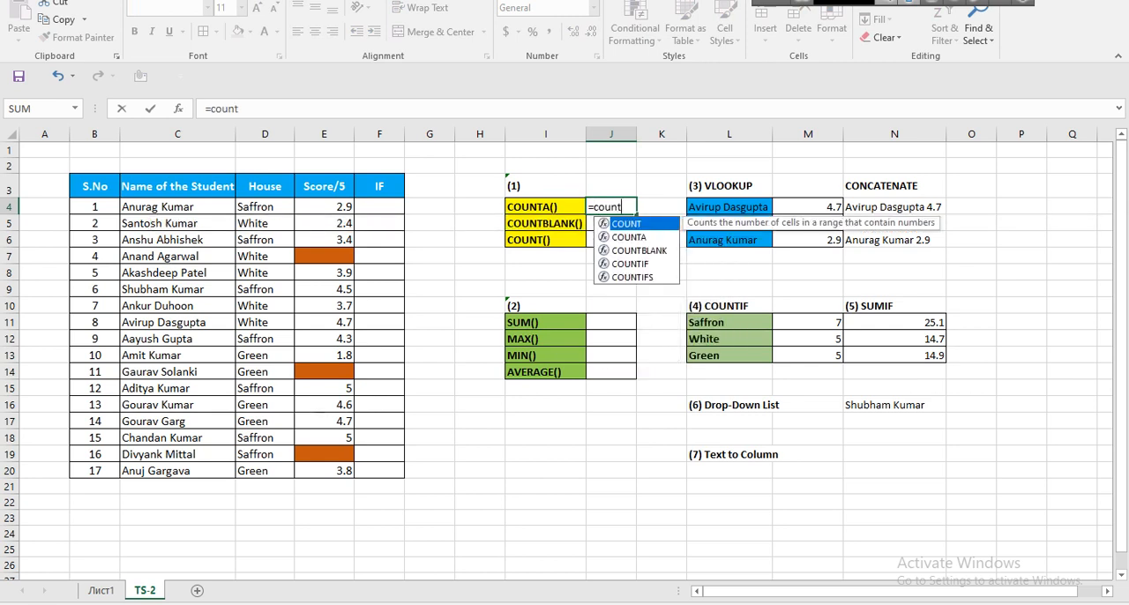
type("a")
key("Tab")
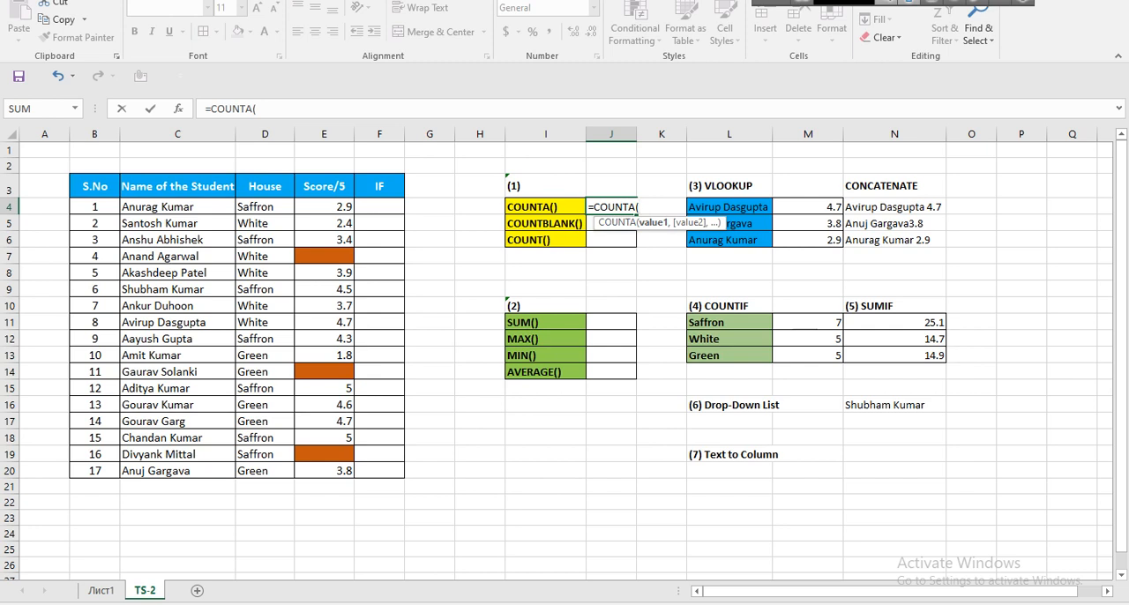
left_click_drag(326, 206, 351, 474)
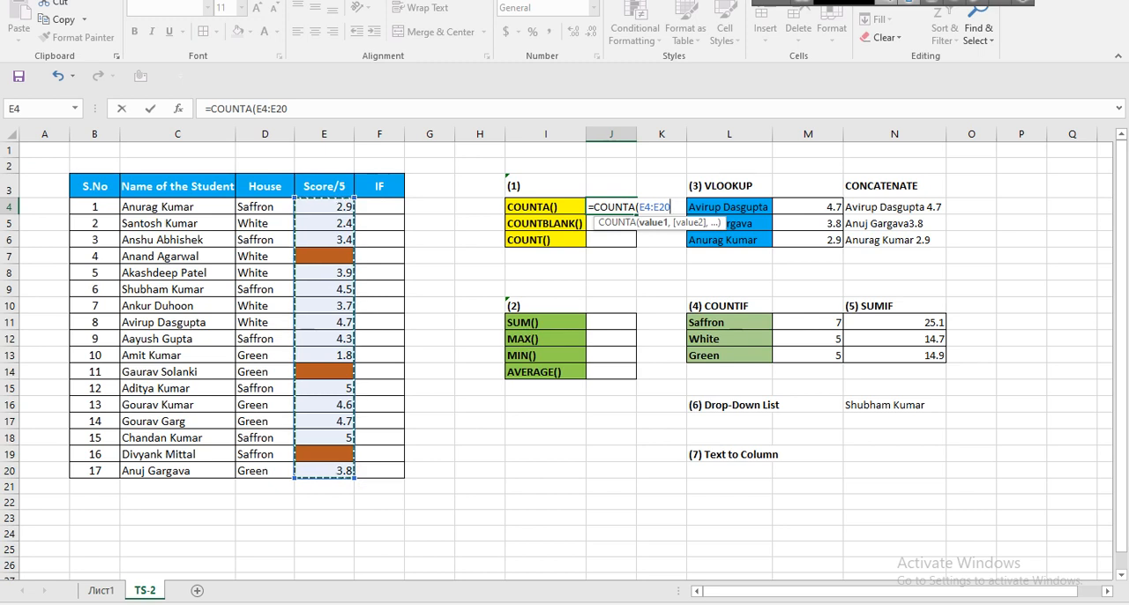
type(")")
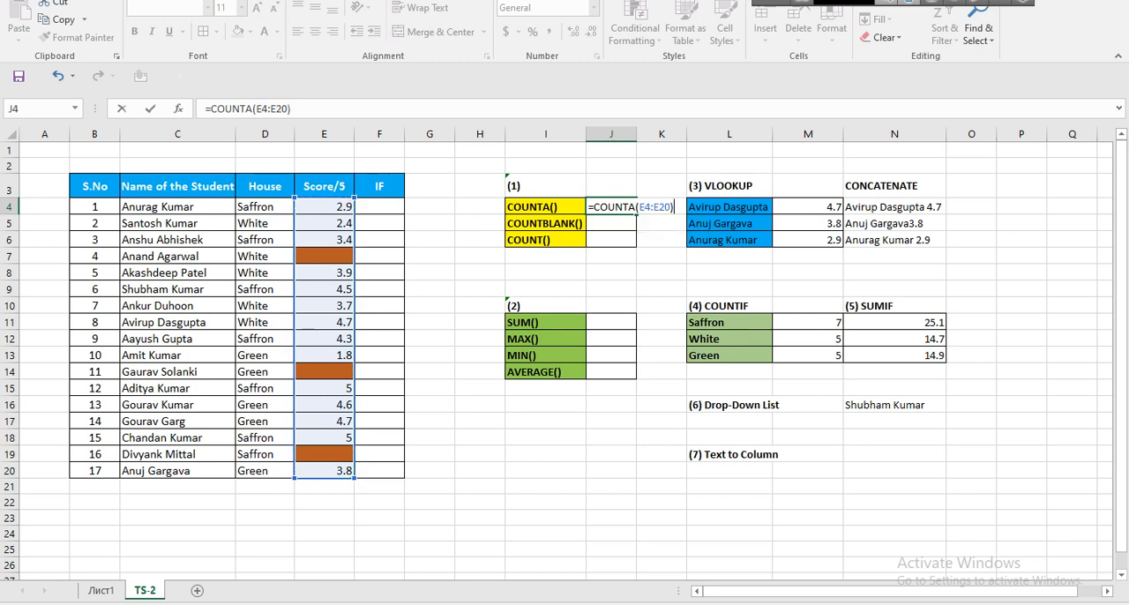
key("Return")
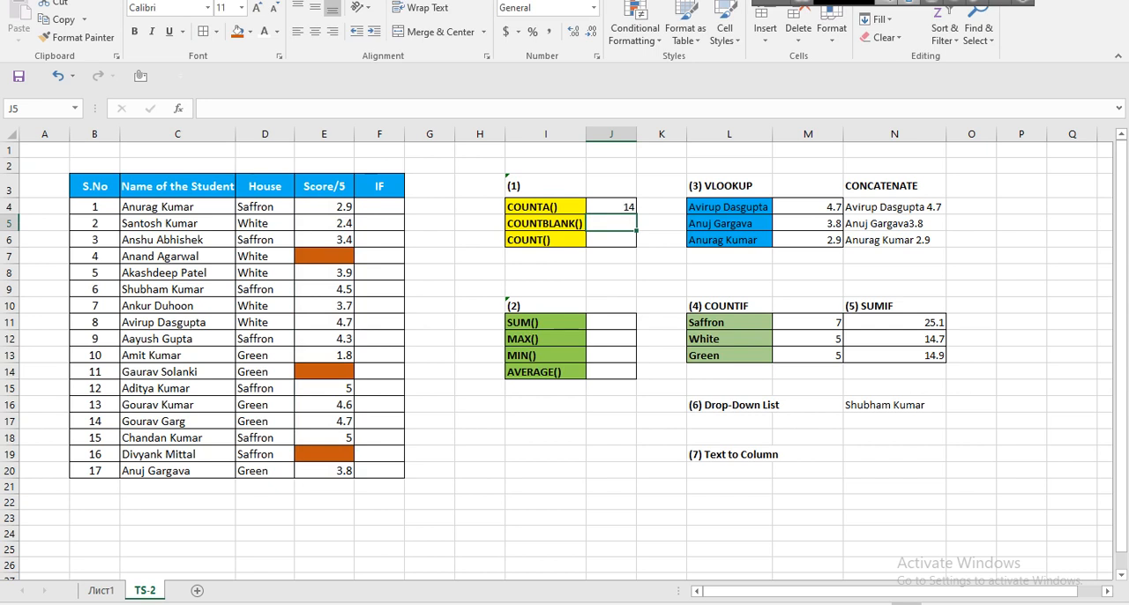
Compare the COUNTA formula in J4 on sheet Лист1 with the one in J4 on TS-2.
left_click(101, 589)
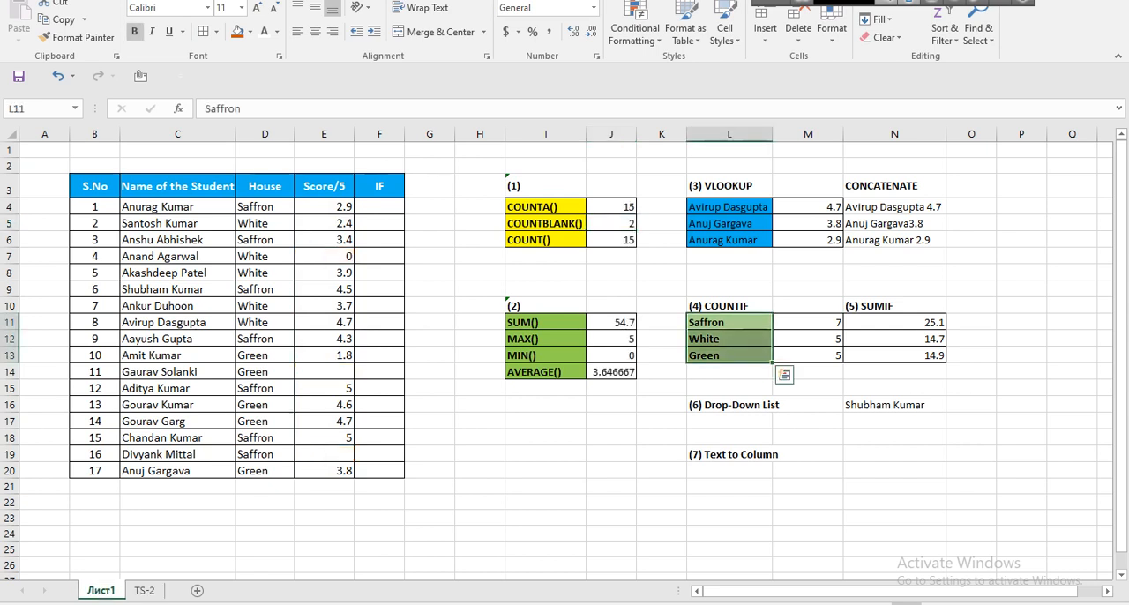
left_click(611, 208)
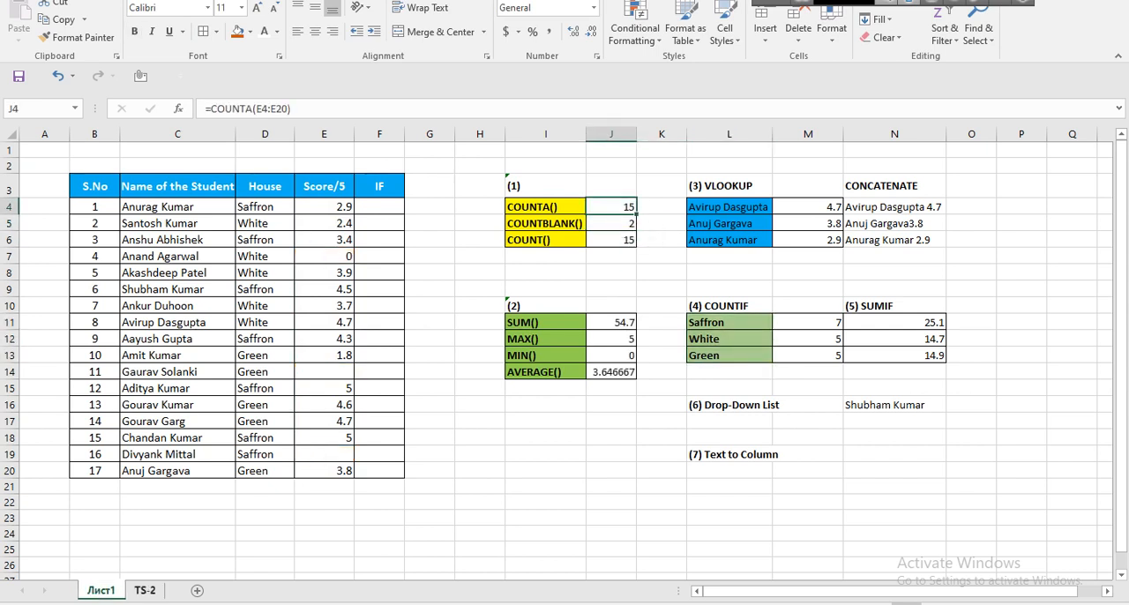
left_click(145, 590)
left_click(611, 207)
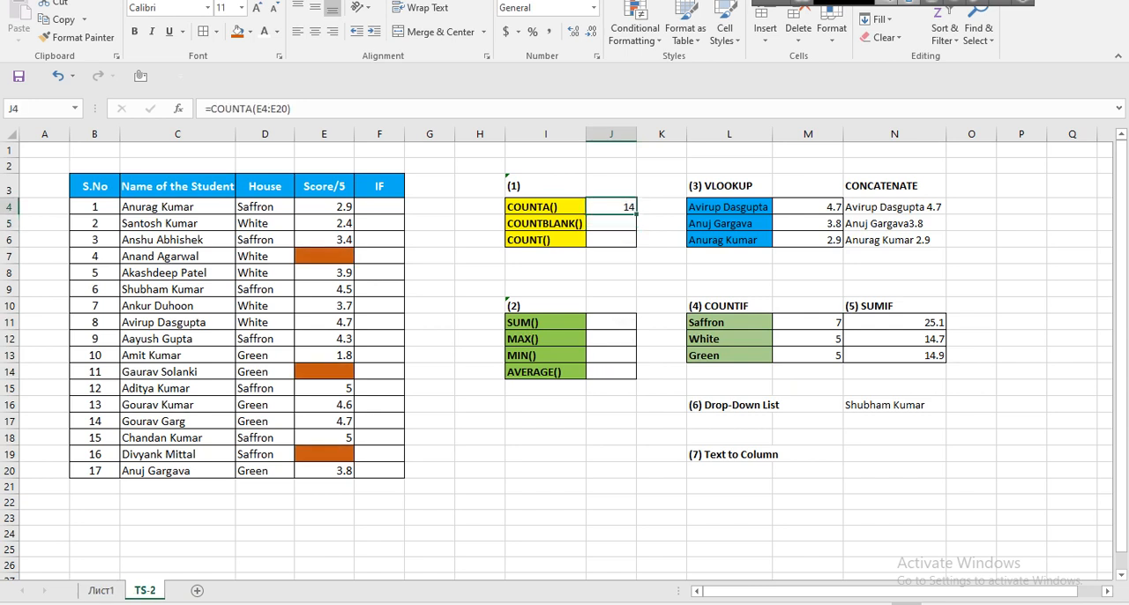
key("F2")
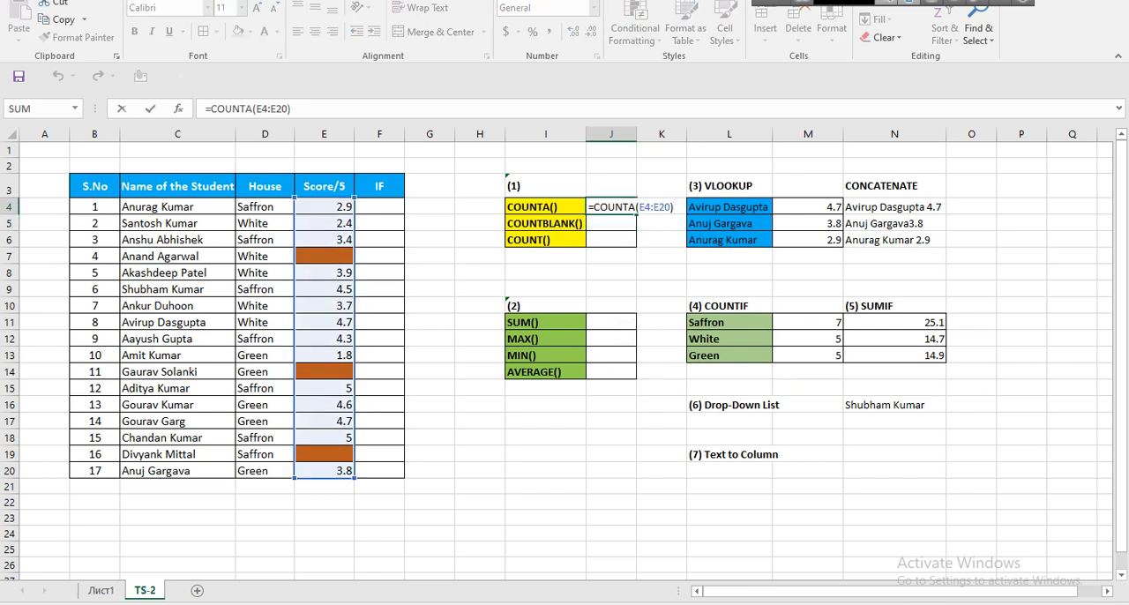
key("Escape")
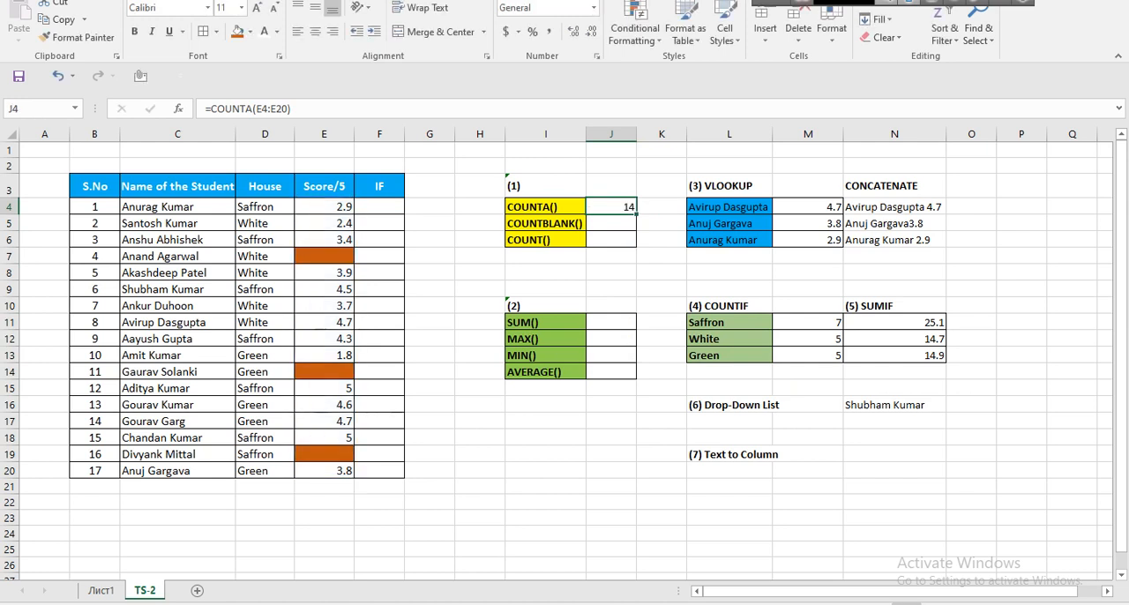
Enter 0 as the score in E7 and fill that cell yellow.
left_click(323, 256)
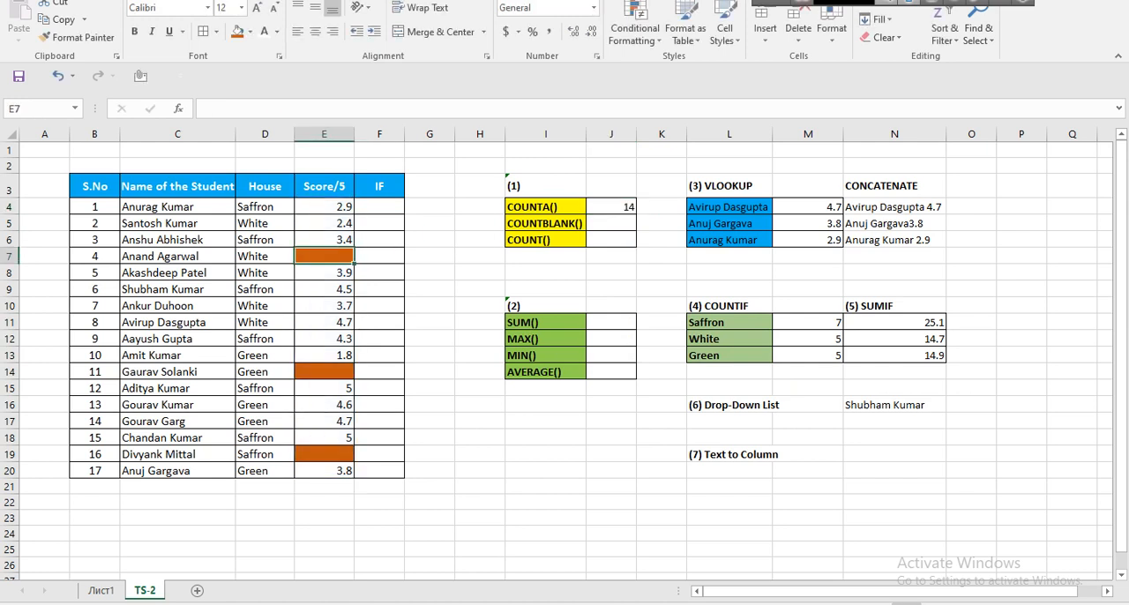
type("0")
key("Return")
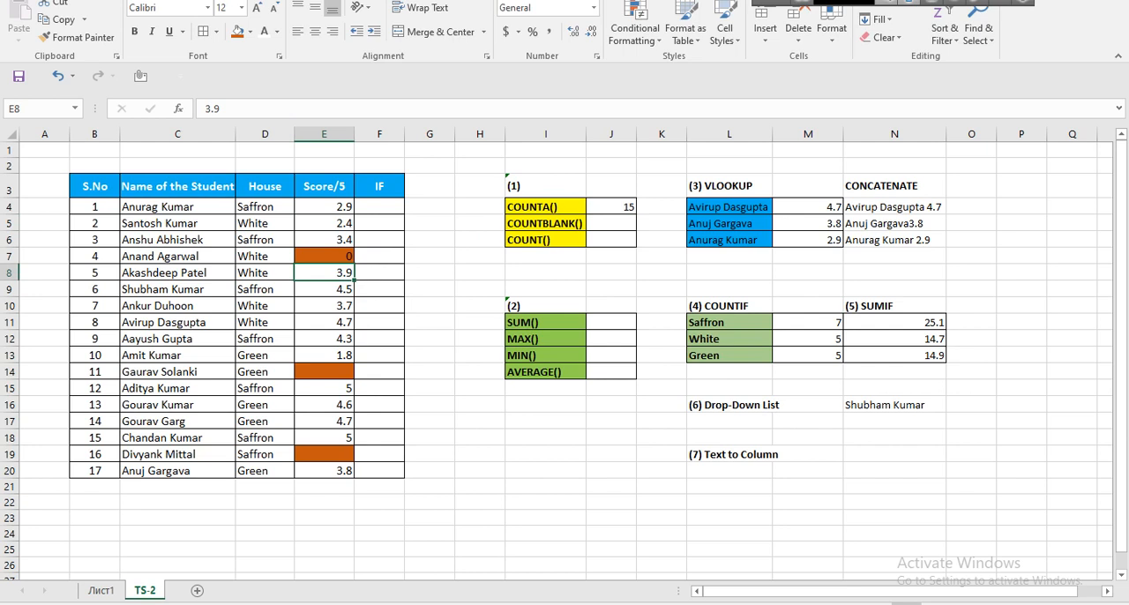
left_click(323, 255)
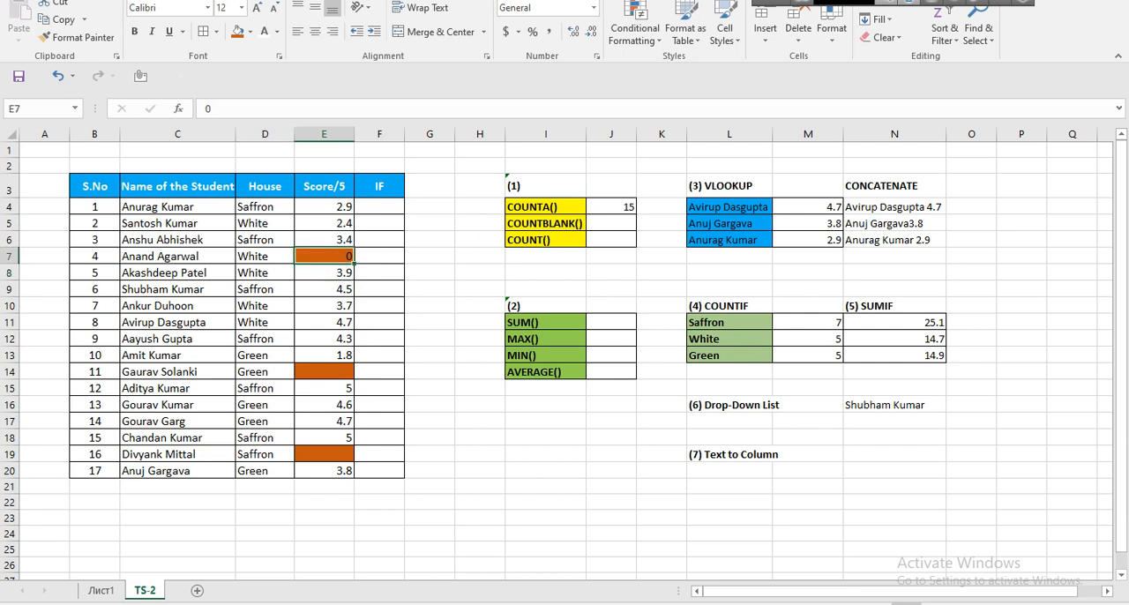
left_click(250, 32)
left_click(277, 154)
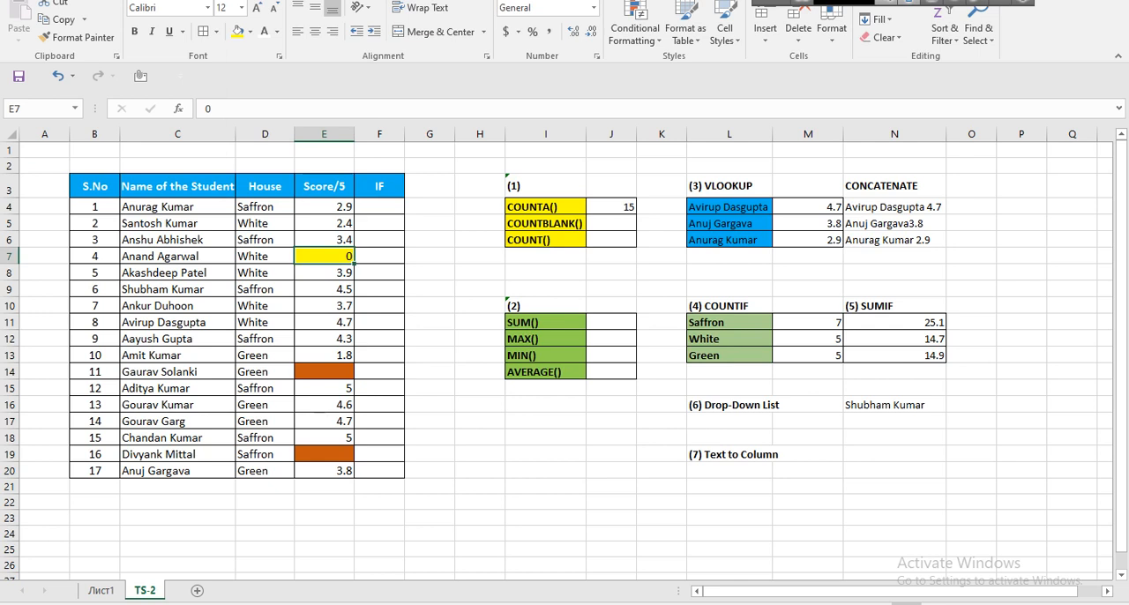
Point out the blank scores in E14 and E19, and count the blanks in E4:E20 with COUNTBLANK in J5.
left_click(324, 371)
left_click(323, 454, "ctrl")
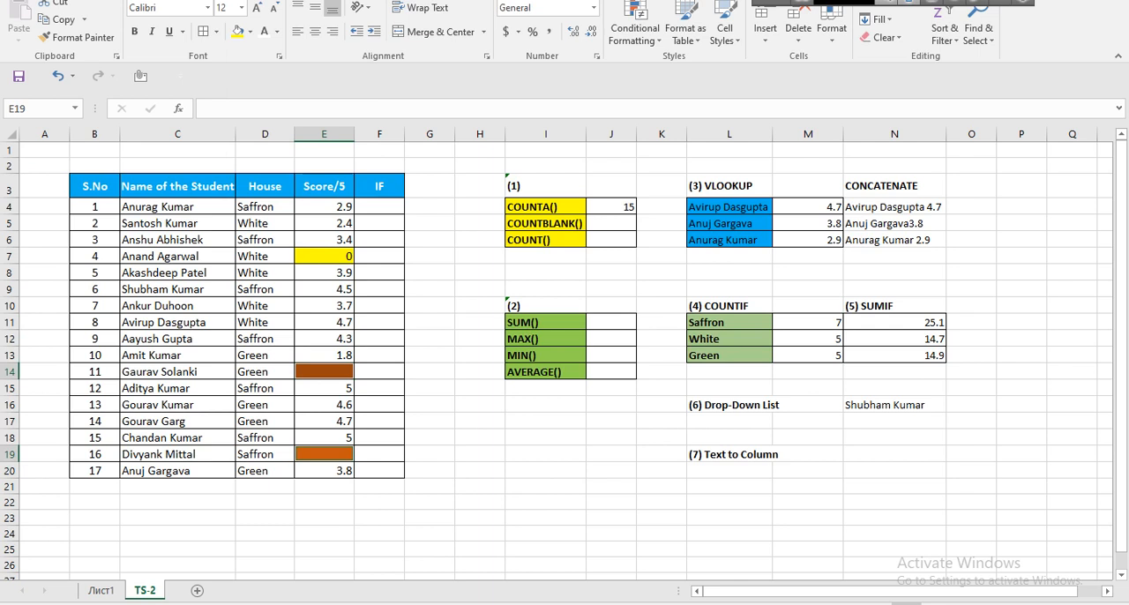
left_click_drag(323, 206, 324, 469)
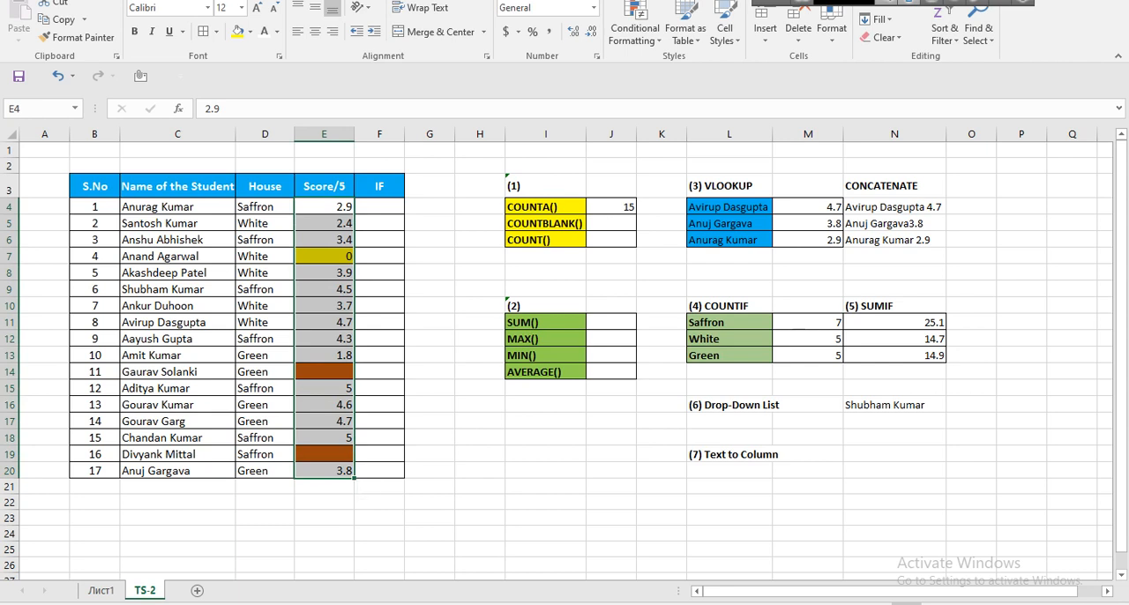
left_click(611, 223)
type("=co")
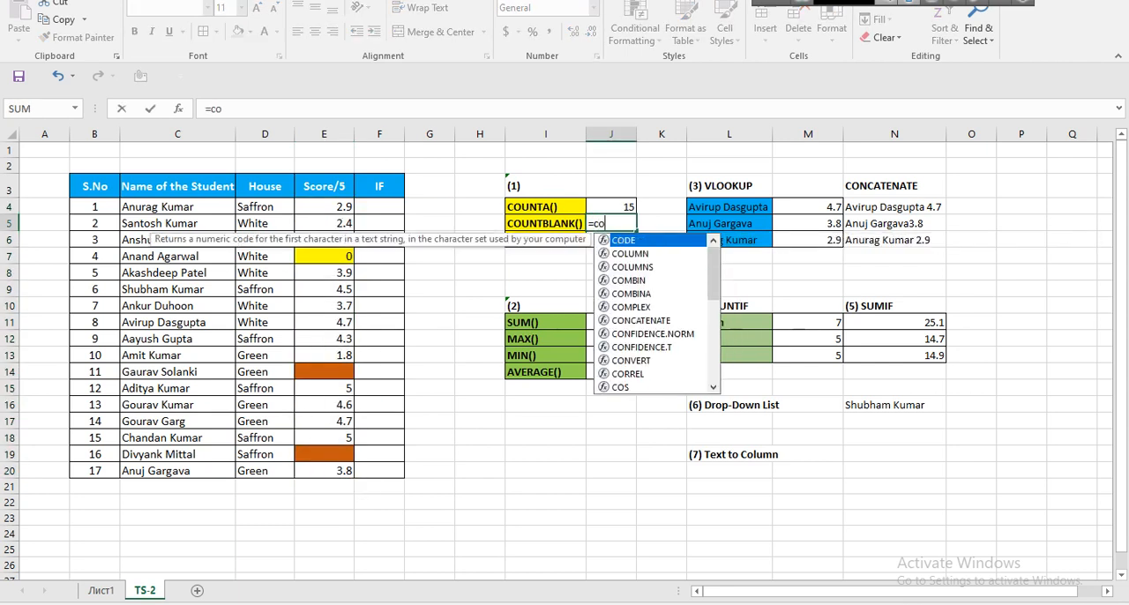
type("untb")
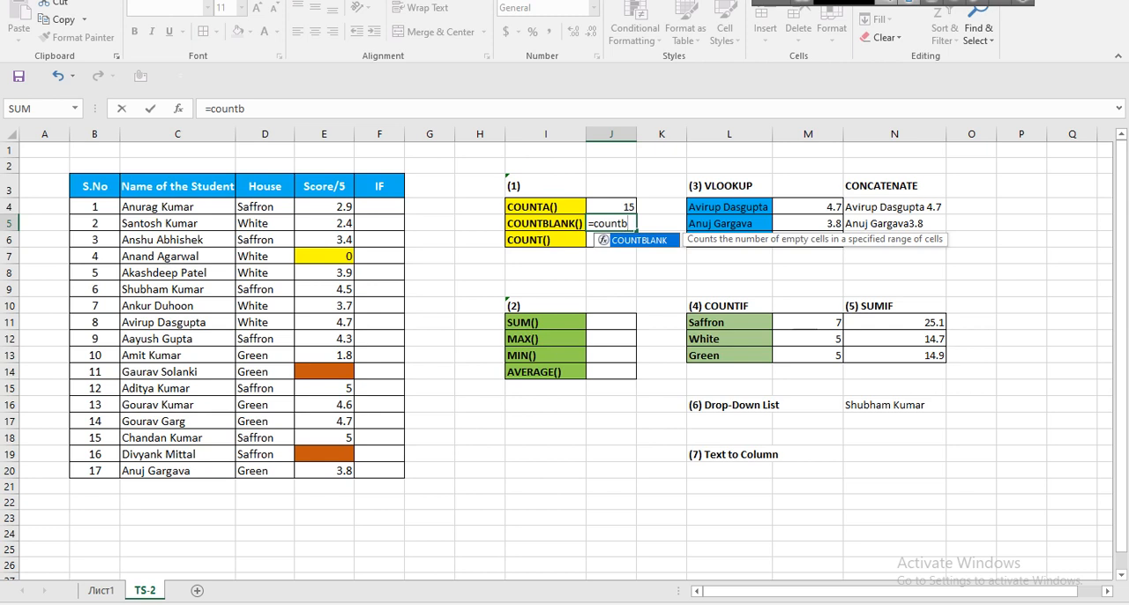
key("Tab")
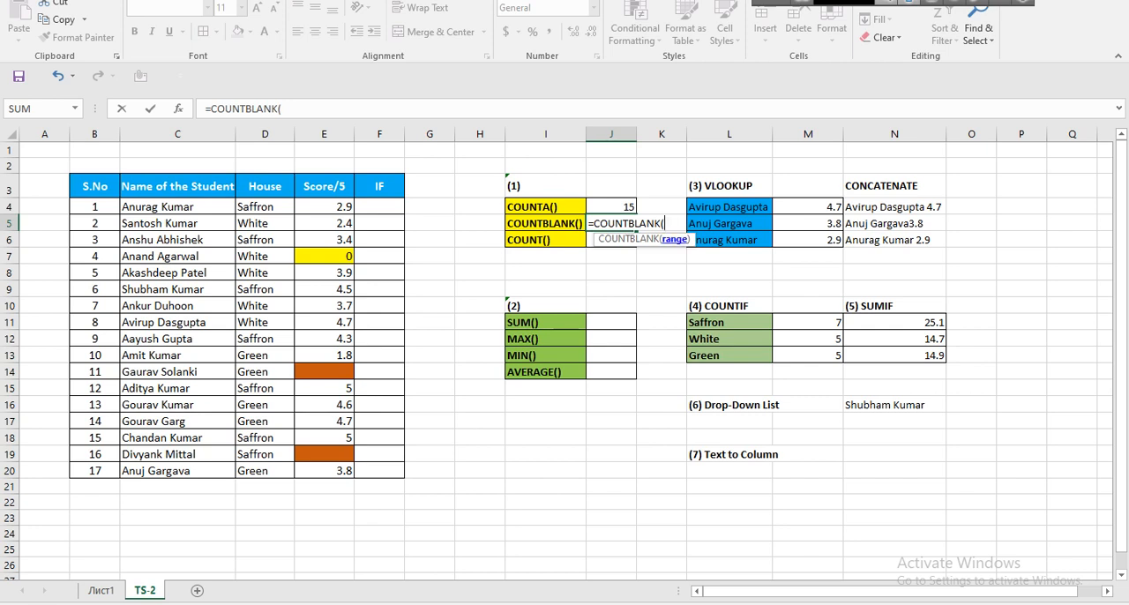
left_click_drag(335, 207, 348, 474)
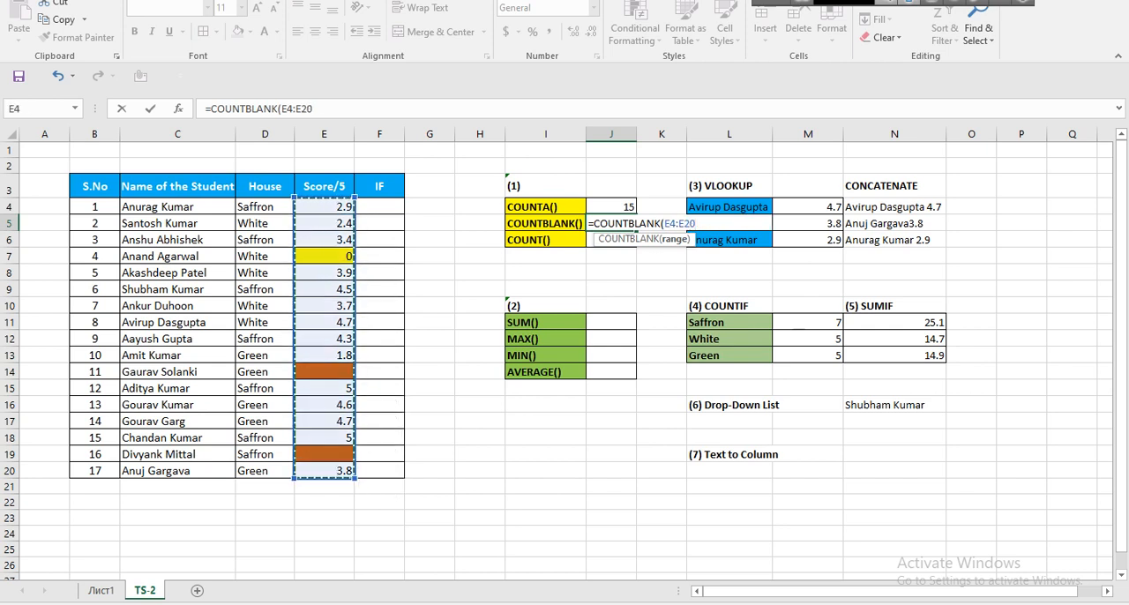
key("Return")
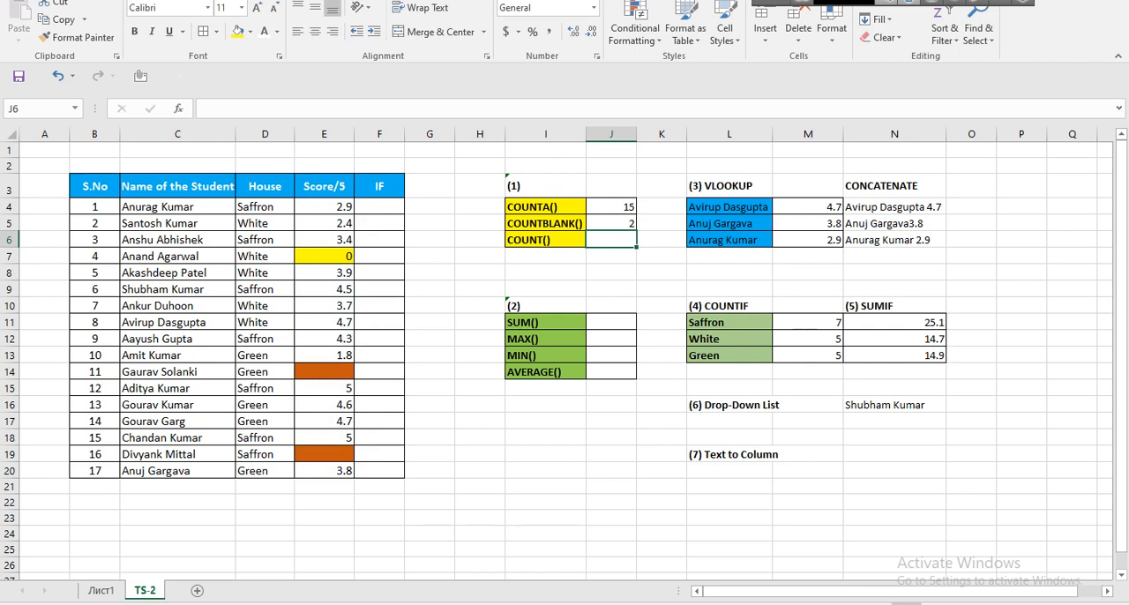
Demonstrate clearing the score in E15 and entering 5 again, repeating the demonstration once more.
left_click(323, 388)
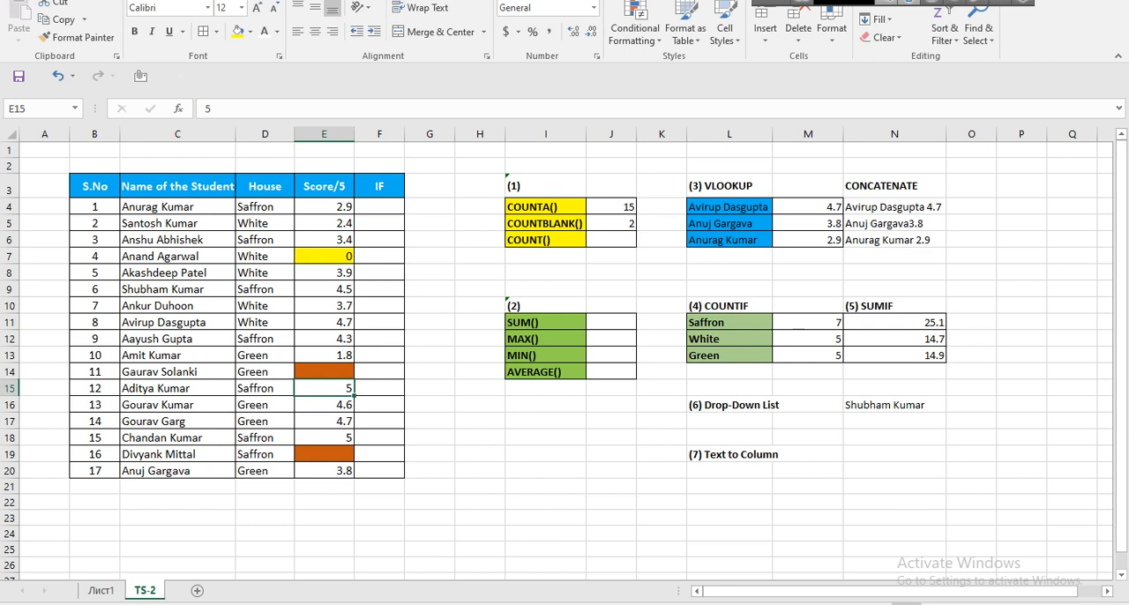
key("Delete")
key("ctrl+z")
key("Delete")
type("5")
key("Return")
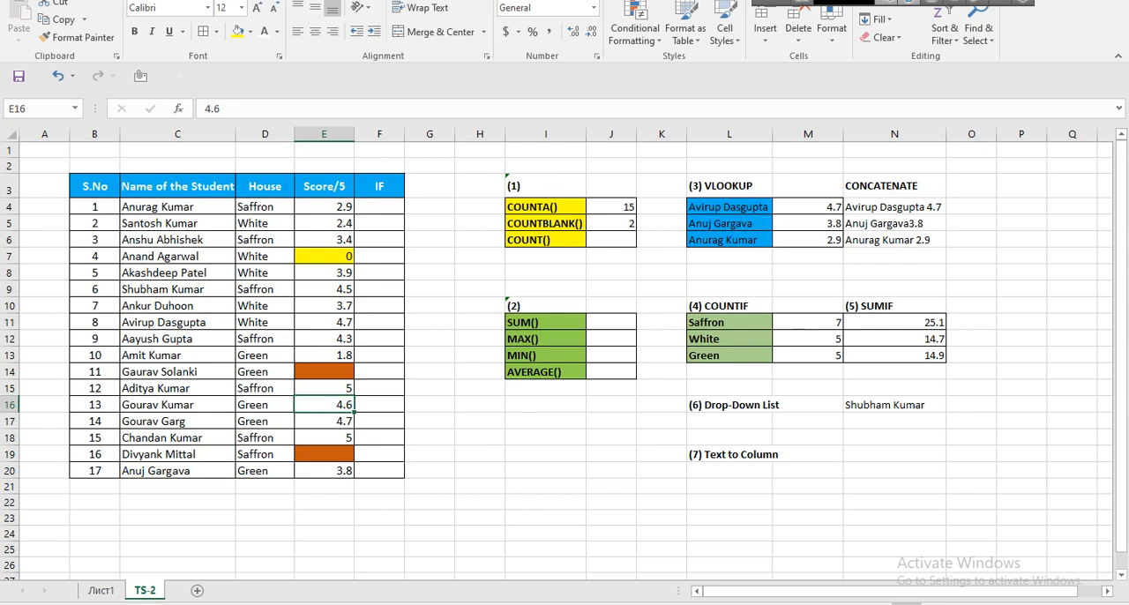
left_click(324, 388)
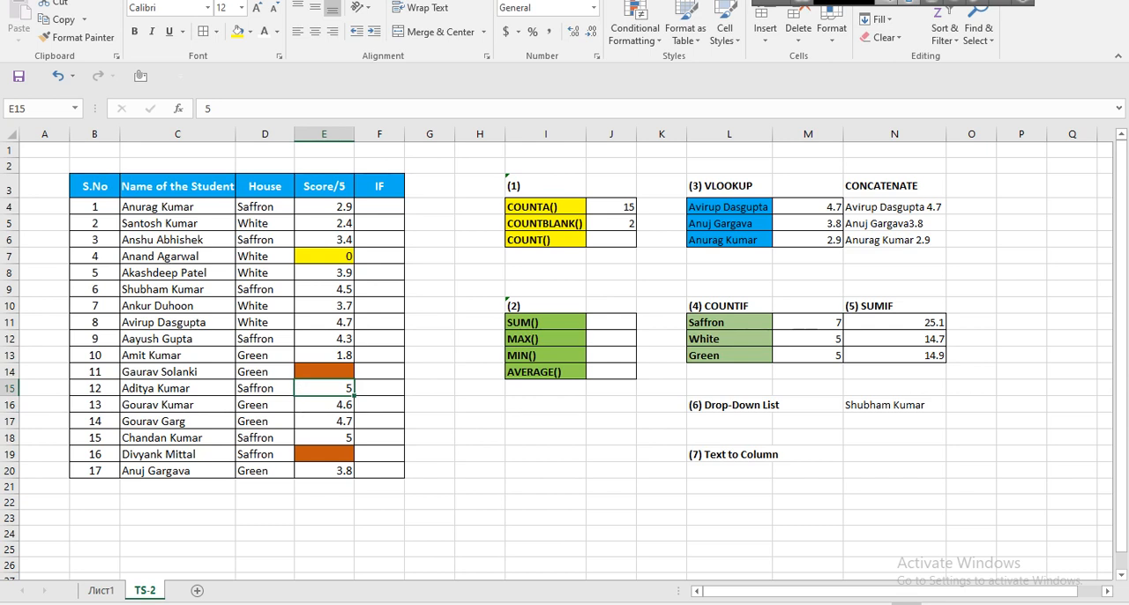
key("Delete")
type("5")
key("Return")
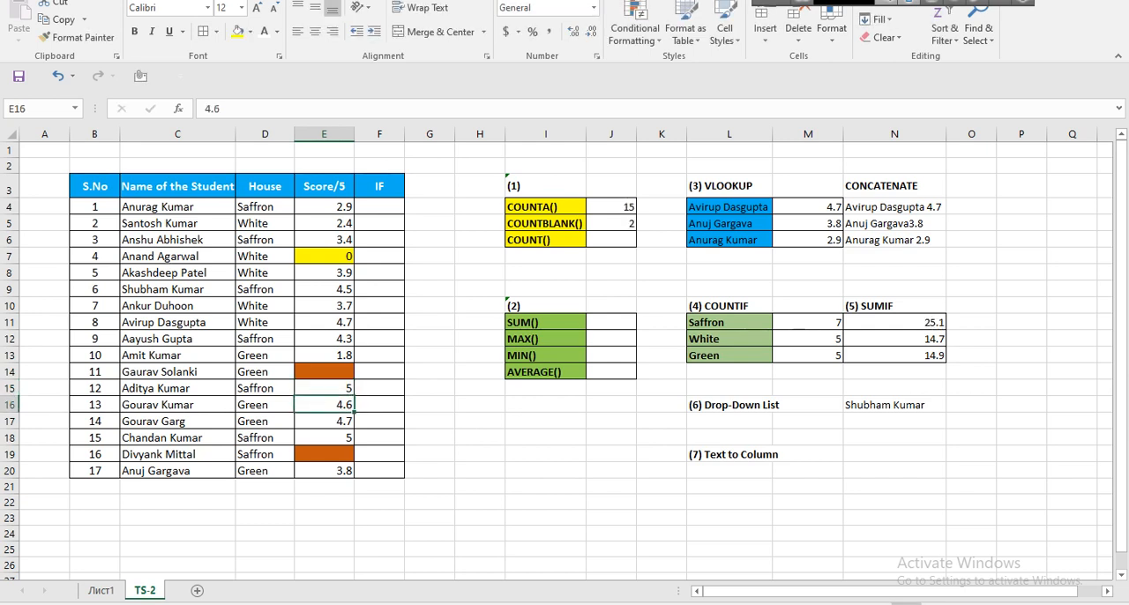
Count the numeric scores in E4:E20 with a COUNT formula in J6.
left_click(611, 240)
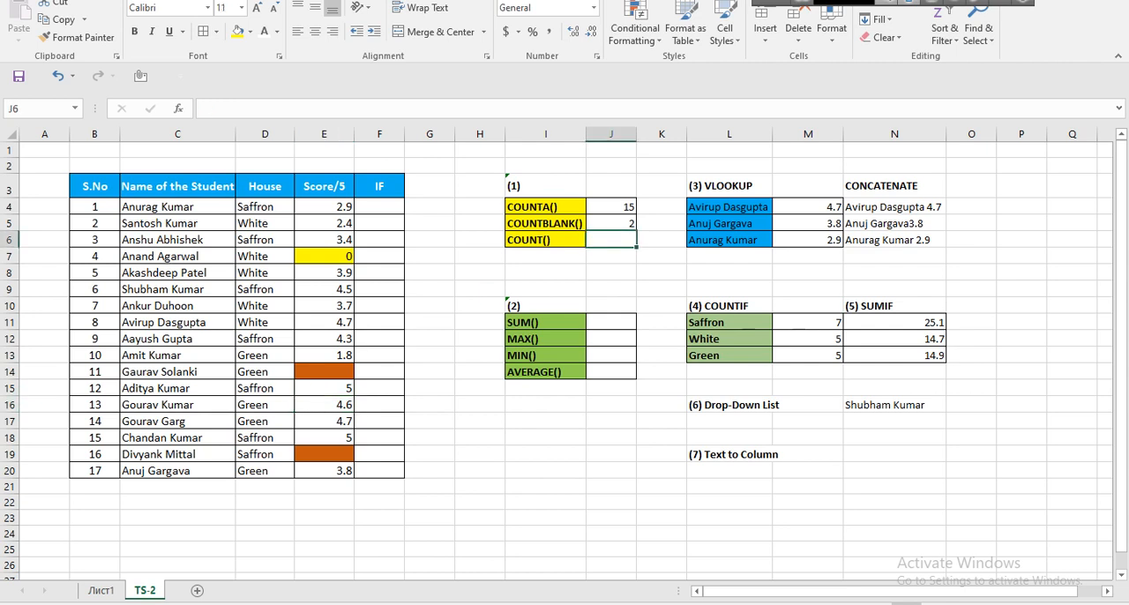
type("=COUNT(")
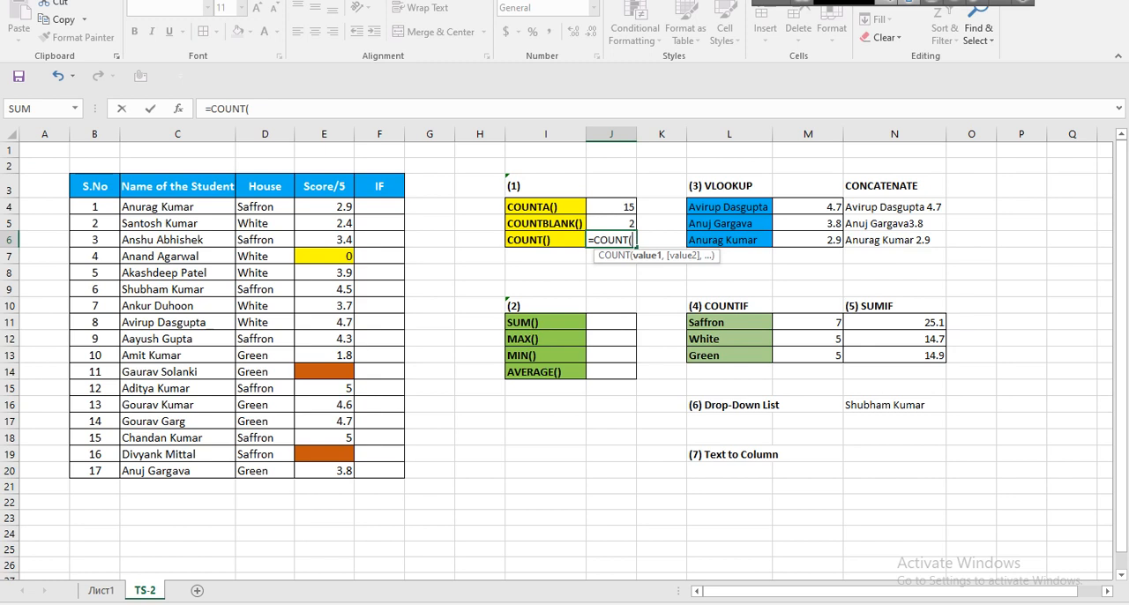
left_click_drag(344, 206, 351, 454)
key("Return")
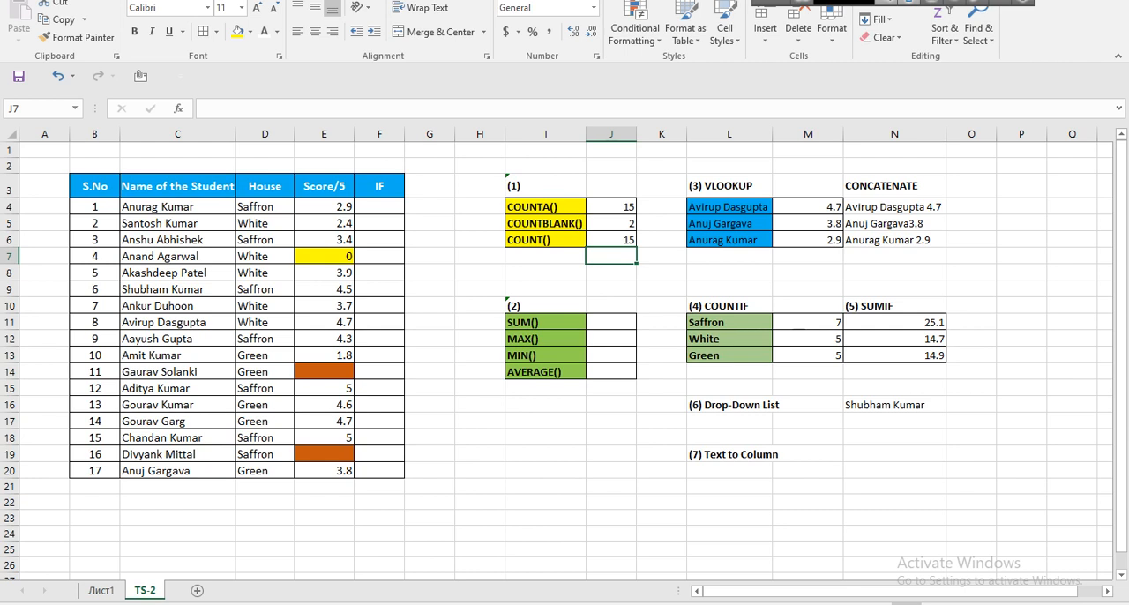
left_click(729, 186)
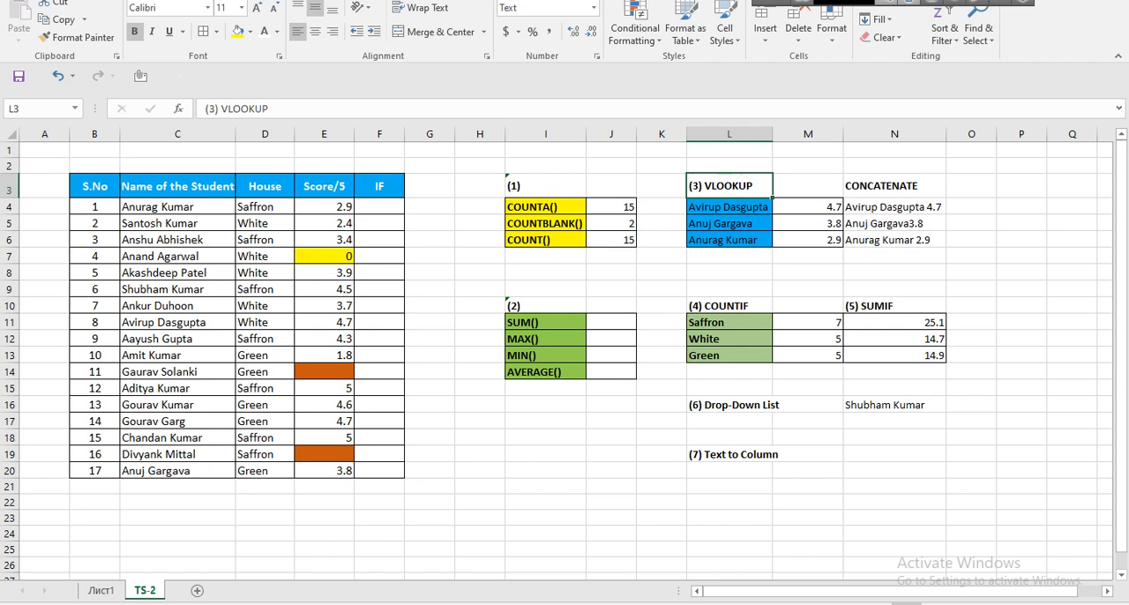
left_click(544, 306)
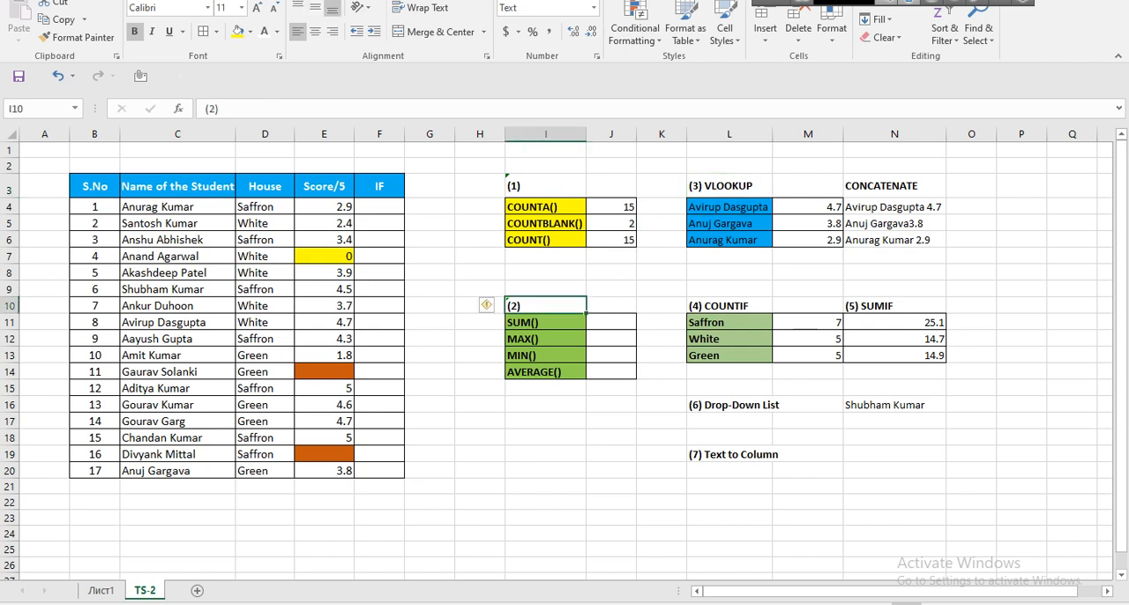
Demonstrate adding up the scores in E4:E20 with a SUM formula in J11, and undo the entry.
left_click(545, 323)
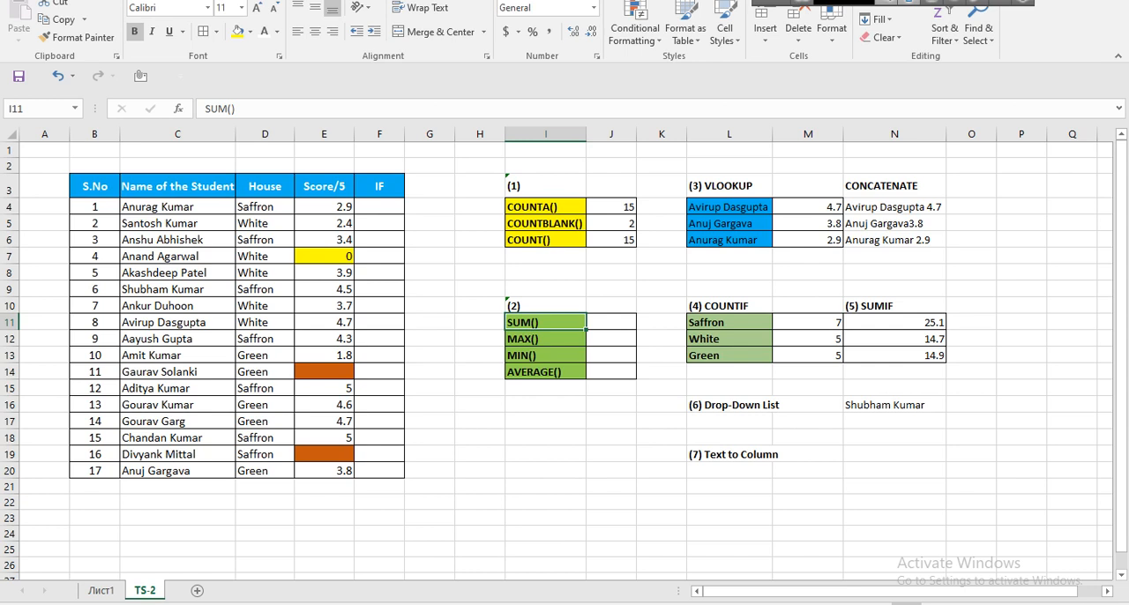
left_click_drag(323, 206, 324, 470)
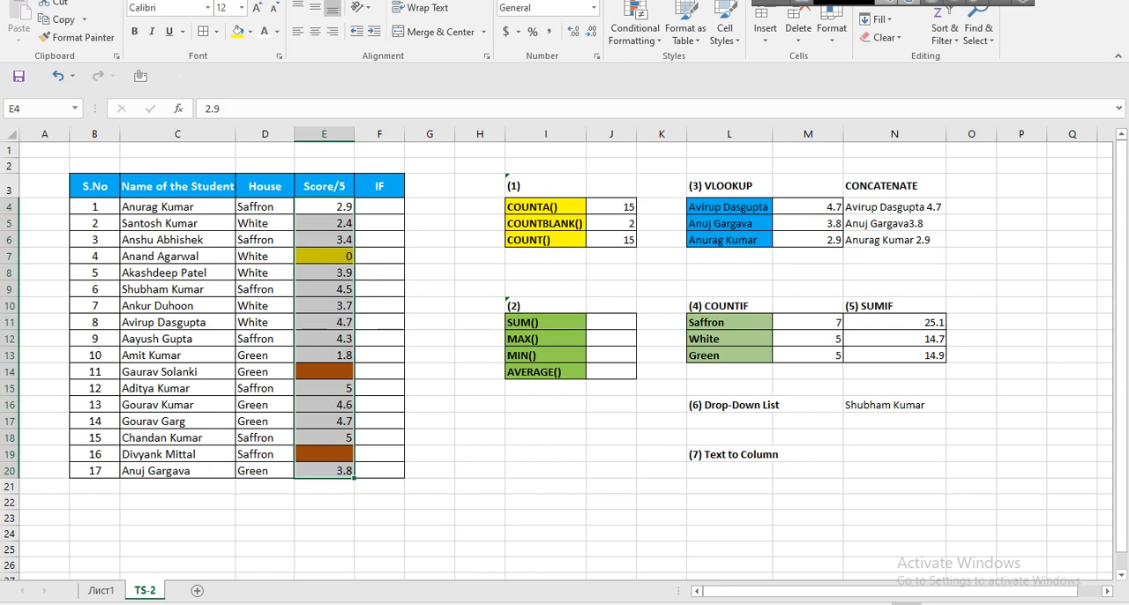
left_click_drag(323, 206, 323, 470)
left_click(610, 323)
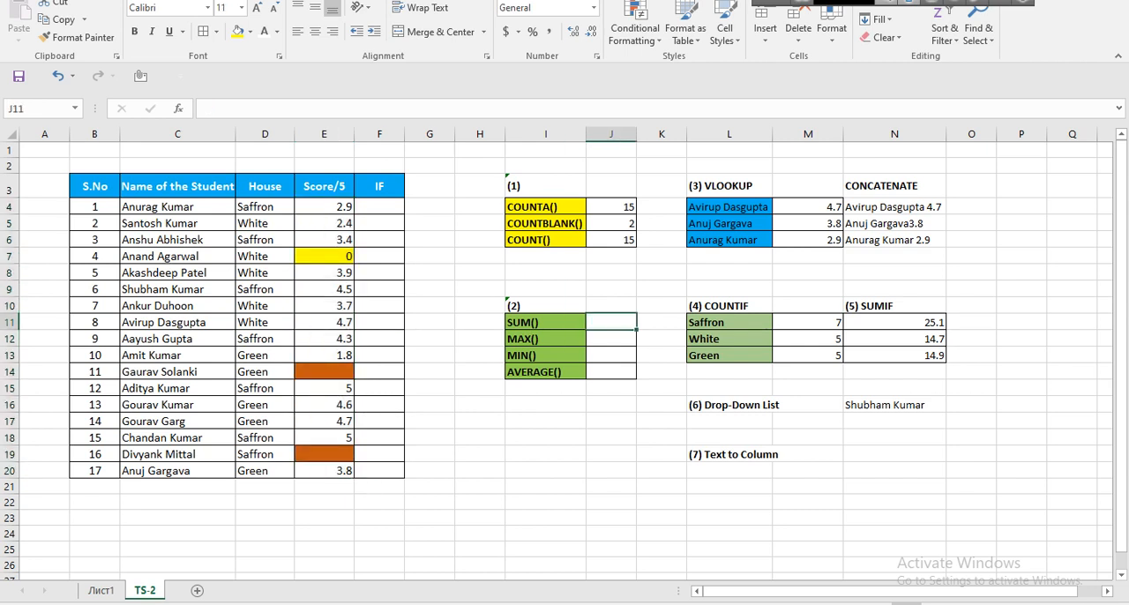
type("=sum")
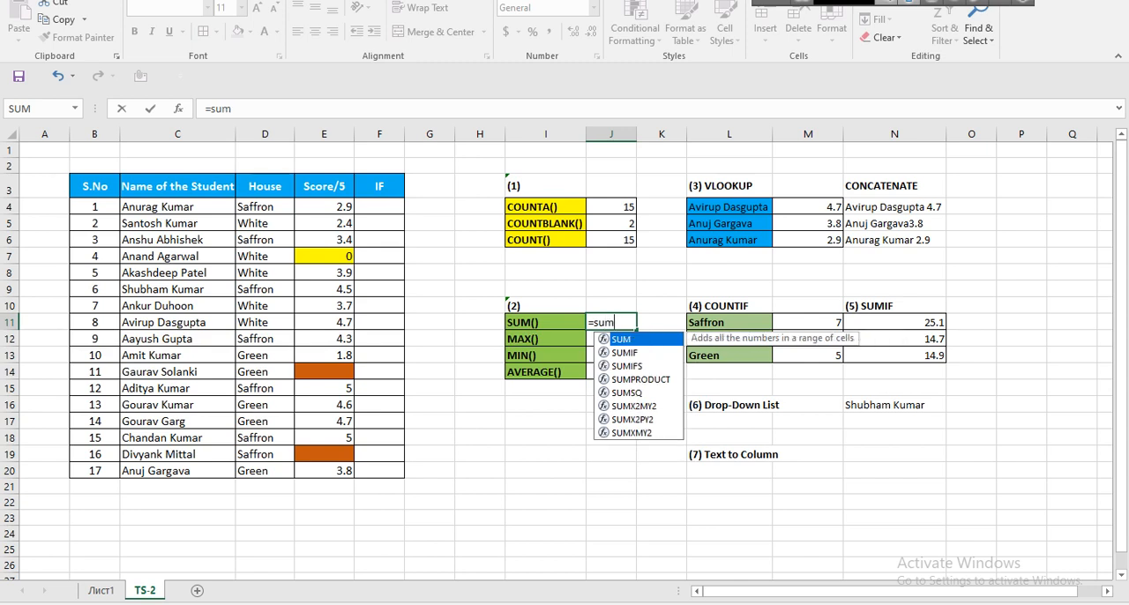
key("Tab")
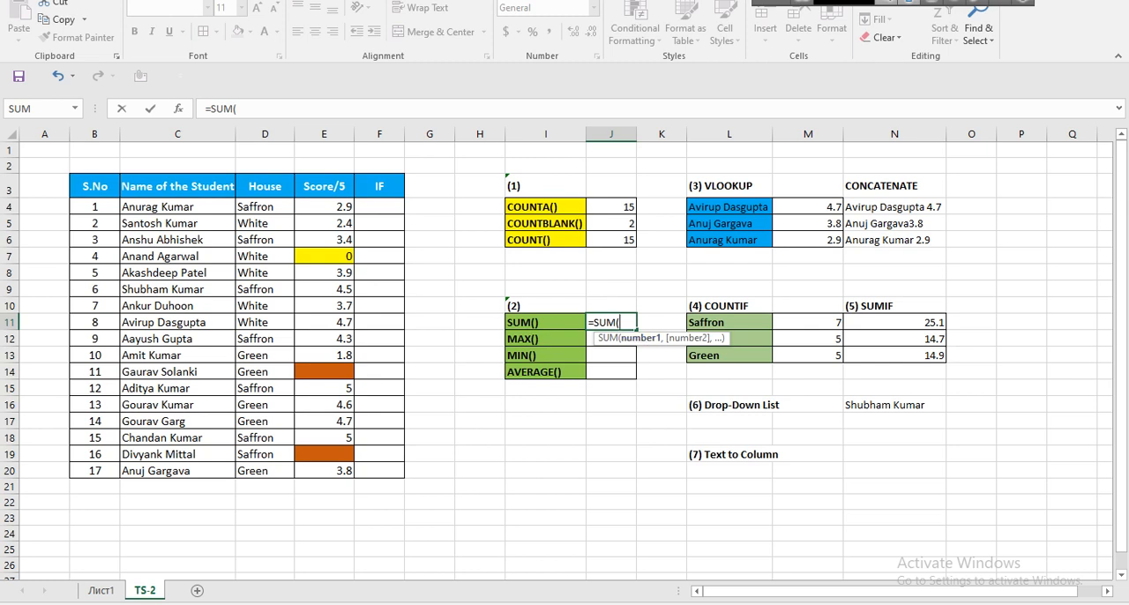
left_click_drag(324, 206, 323, 470)
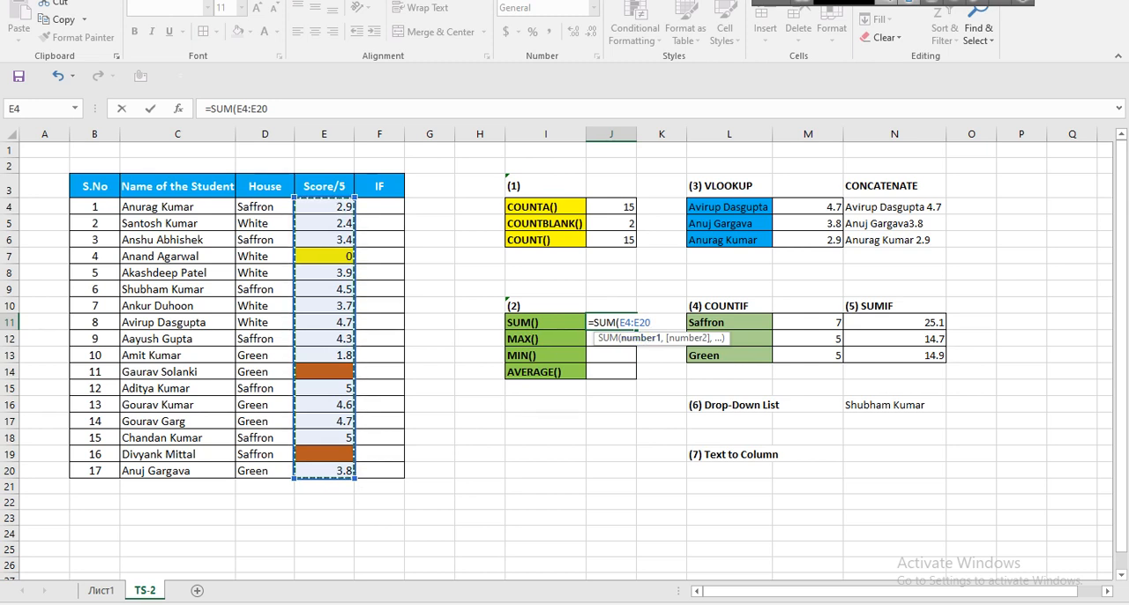
key("Return")
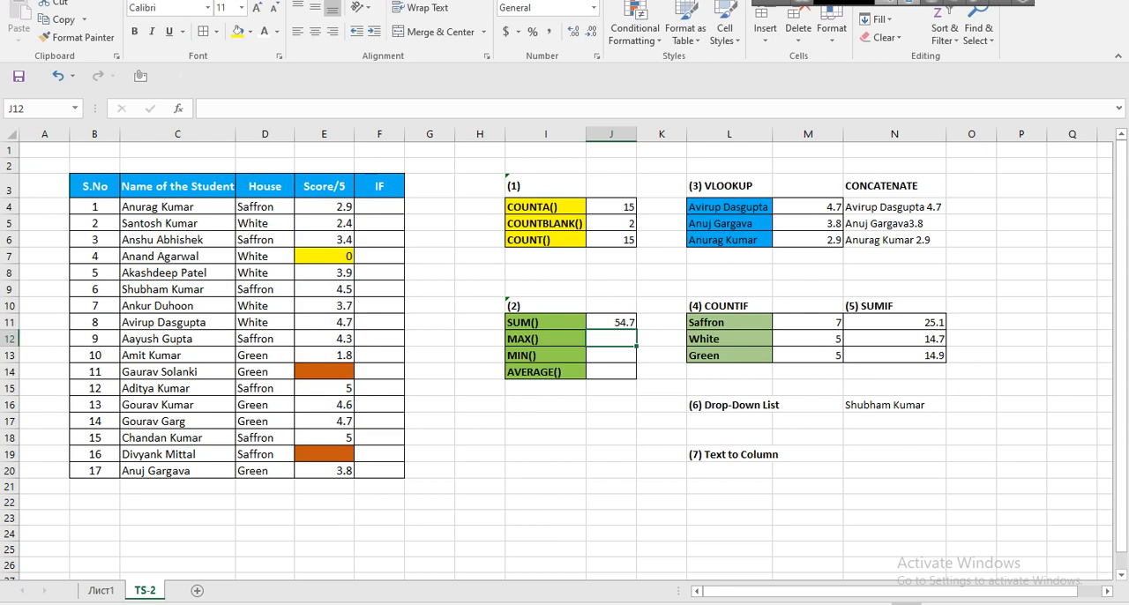
key("ctrl+z")
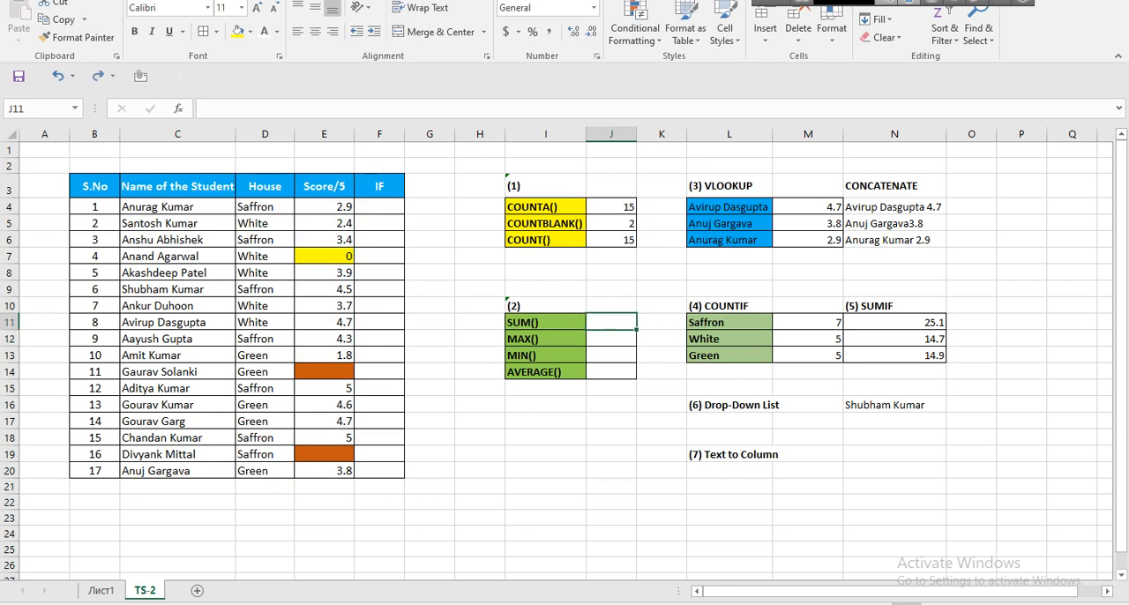
Total the scores in E4:E20 with a SUM formula in J11.
type("=")
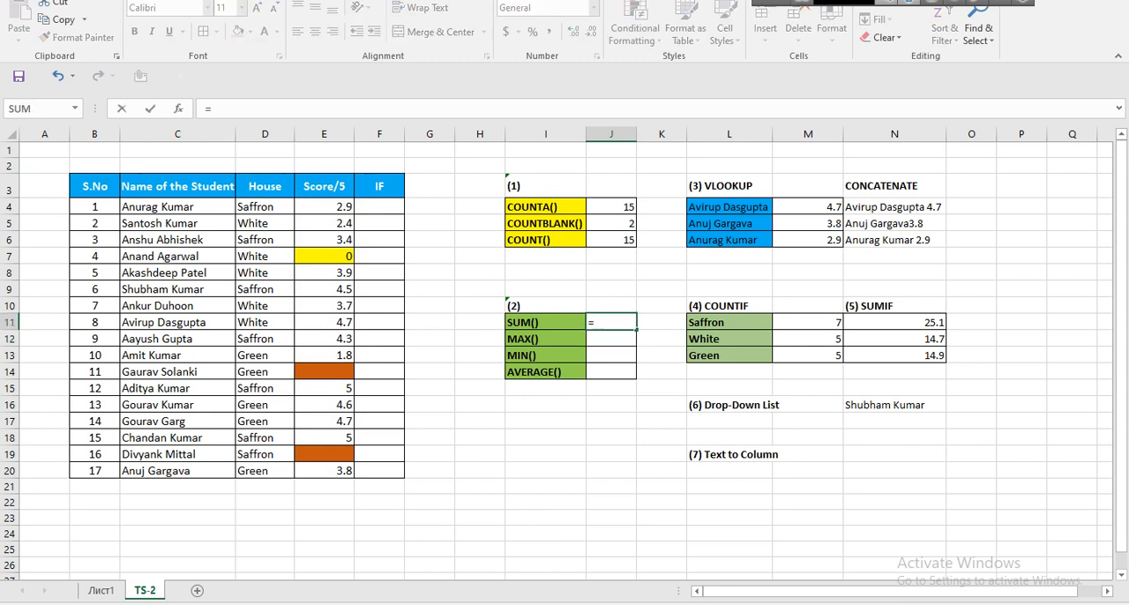
type("sum")
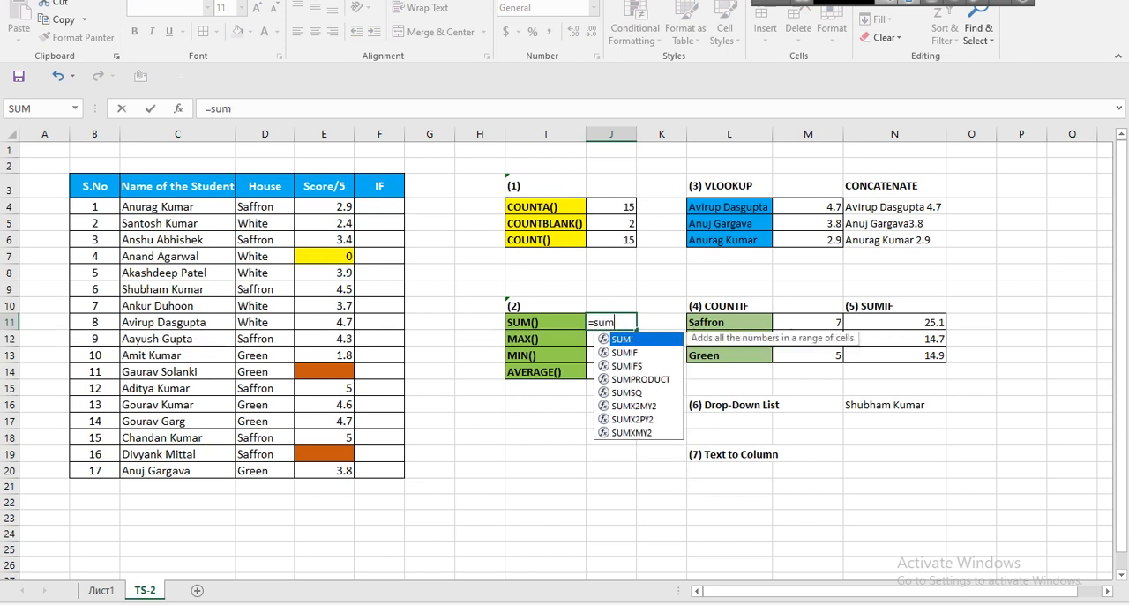
key("Tab")
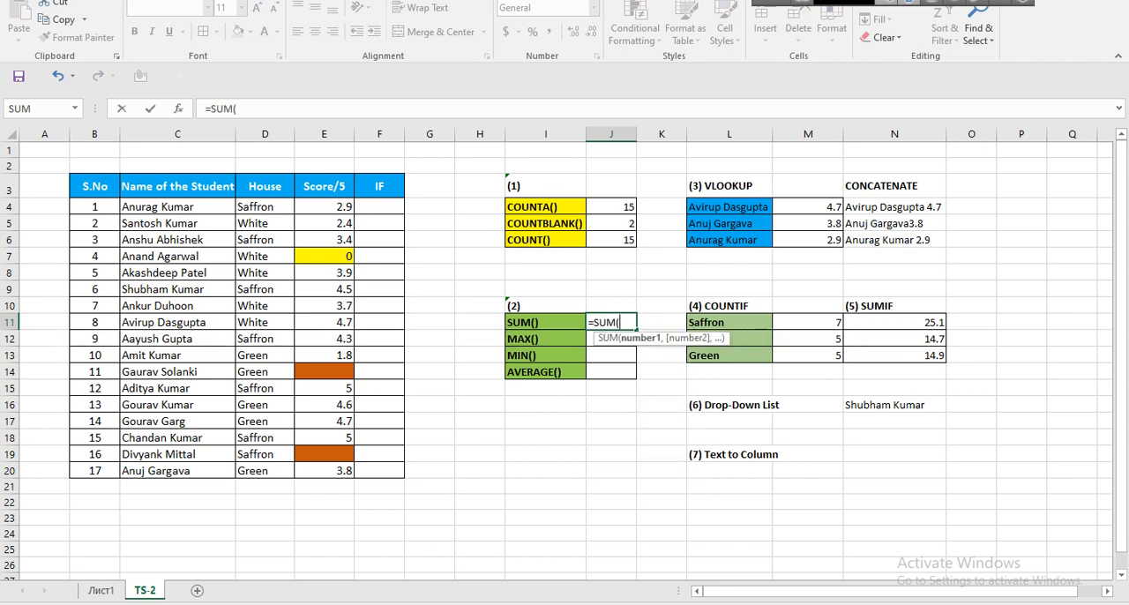
left_click_drag(324, 206, 323, 470)
key("Return")
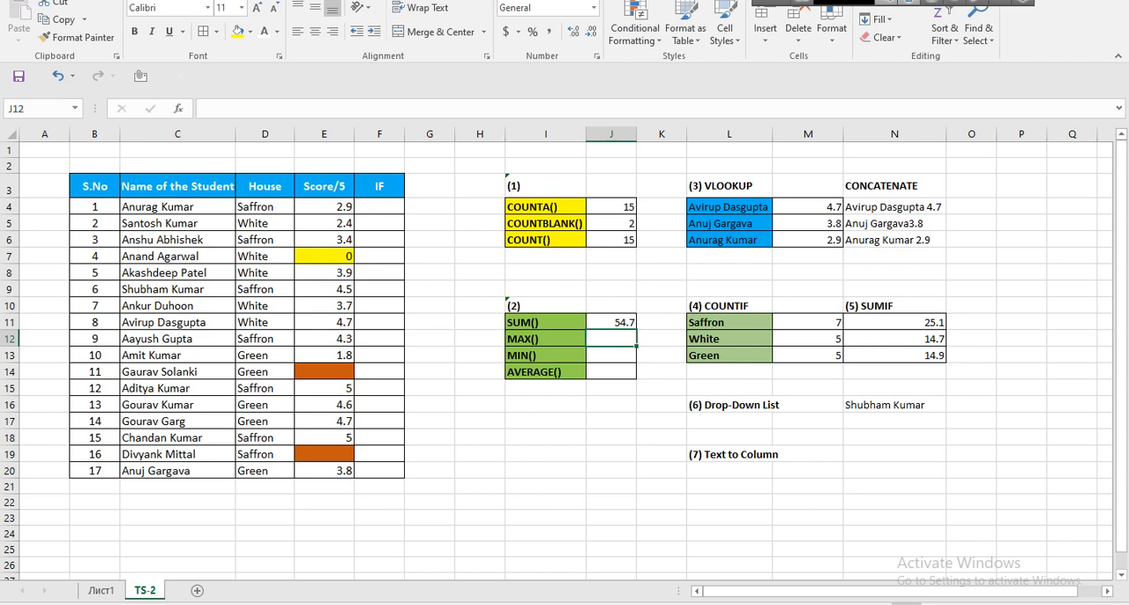
Switch to the Google Meet call, look through the list of participants, and return to the Excel workbook.
left_click(557, 604)
left_click(468, 556)
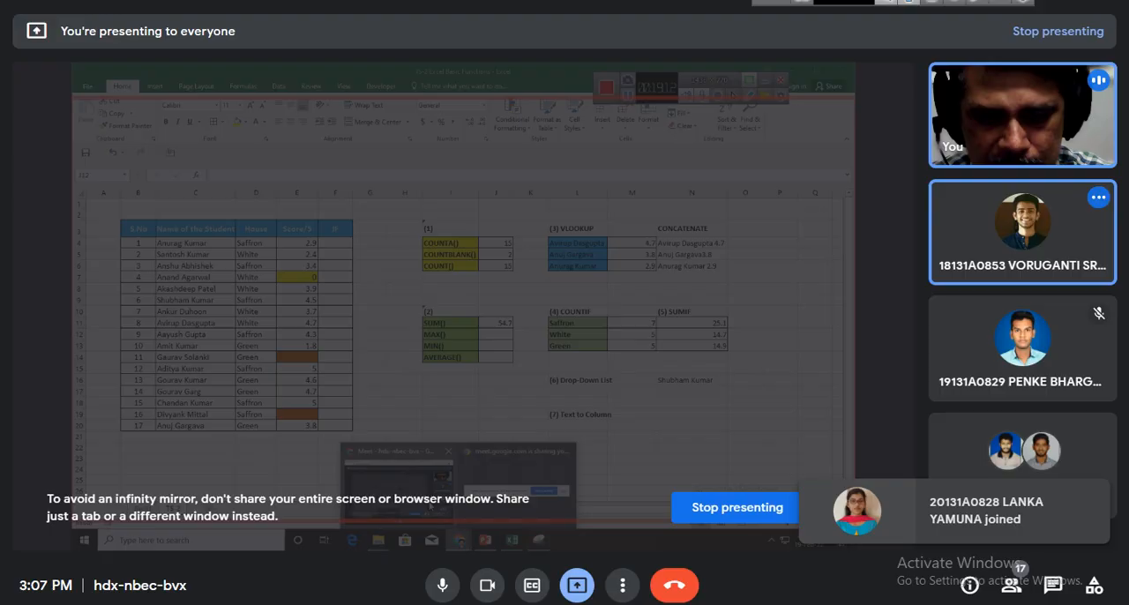
left_click(1012, 585)
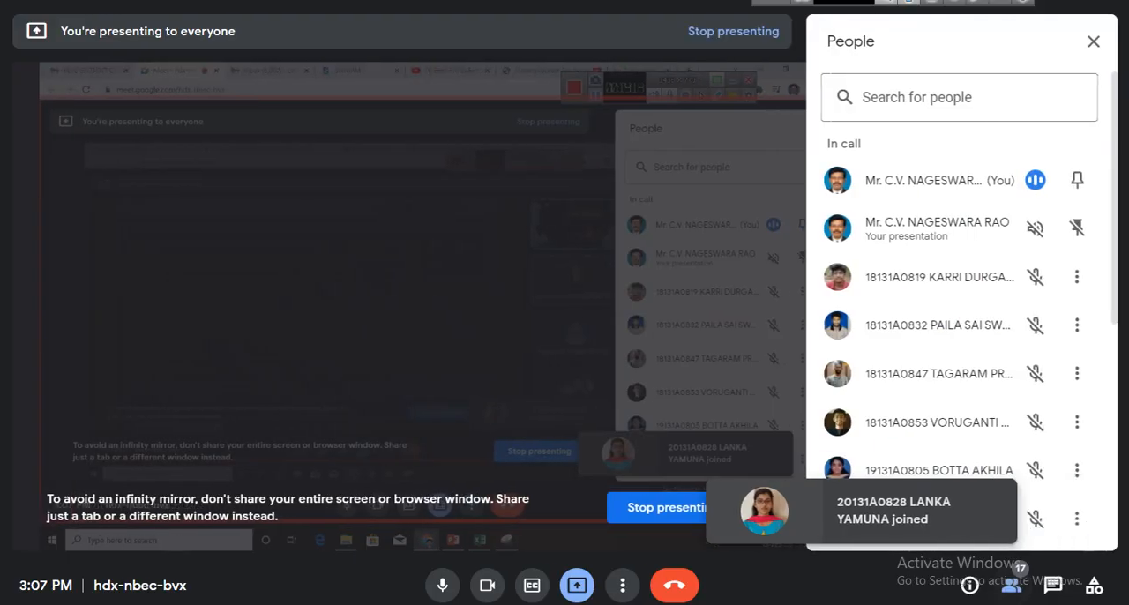
scroll(986, 327, "down", 5)
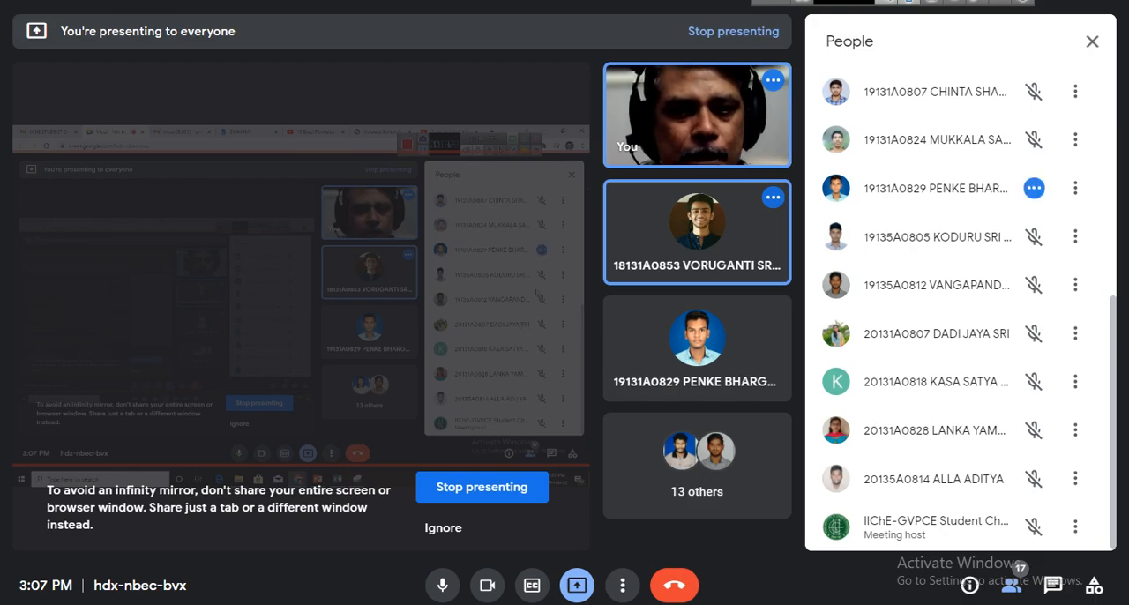
left_click(1092, 42)
key("alt+Tab")
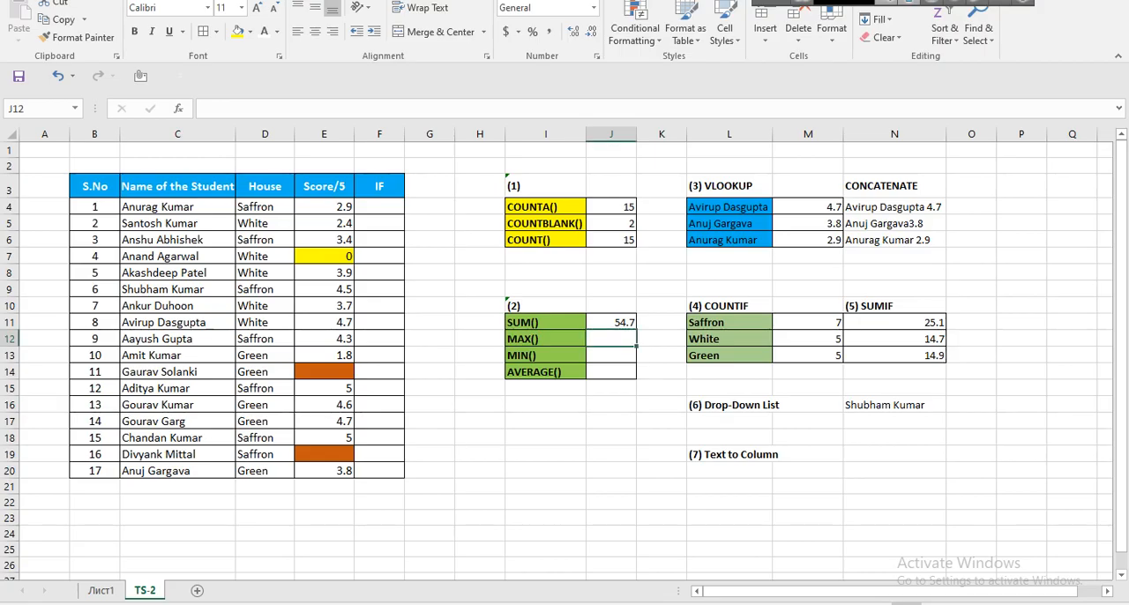
Find the highest score in E4:E20 with a MAX formula in J12, and point out the matching scores in E15 and E18.
left_click(545, 339)
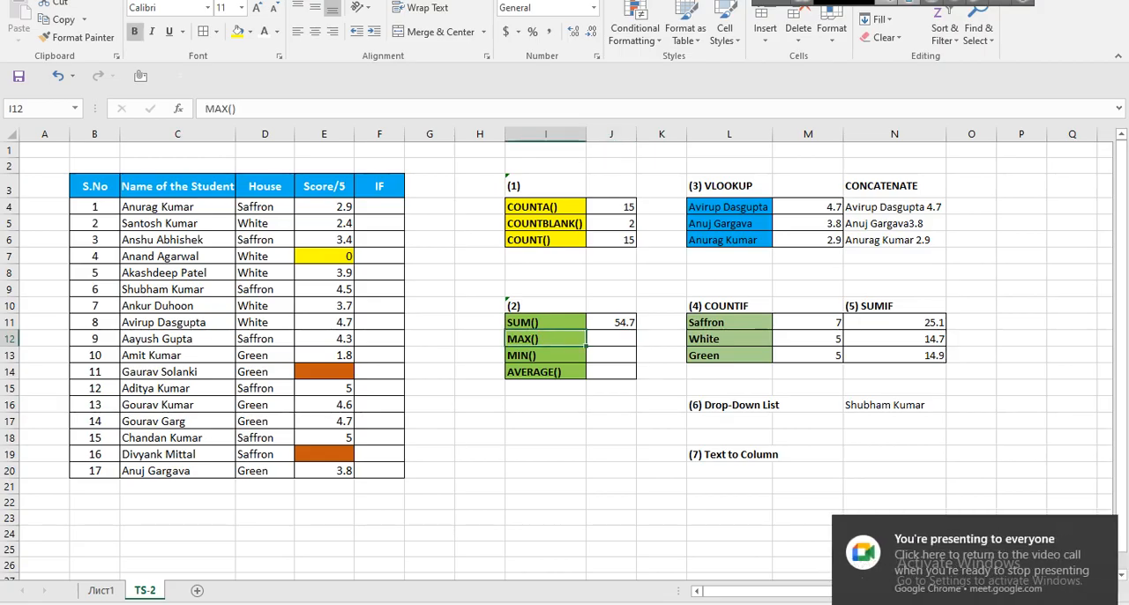
left_click(611, 339)
left_click(545, 339)
left_click(611, 339)
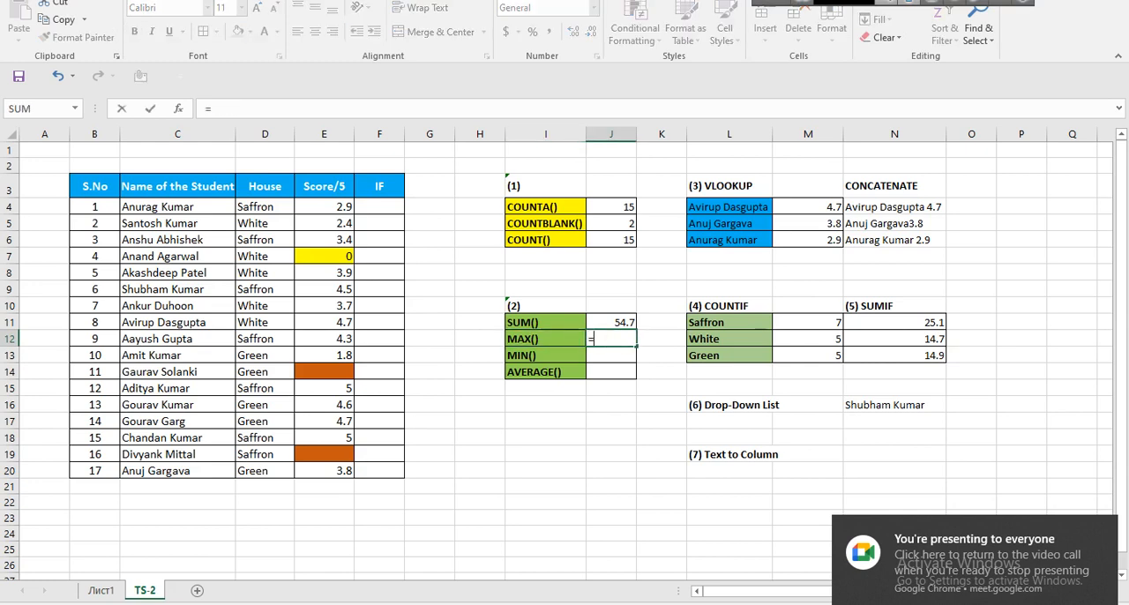
type("=max")
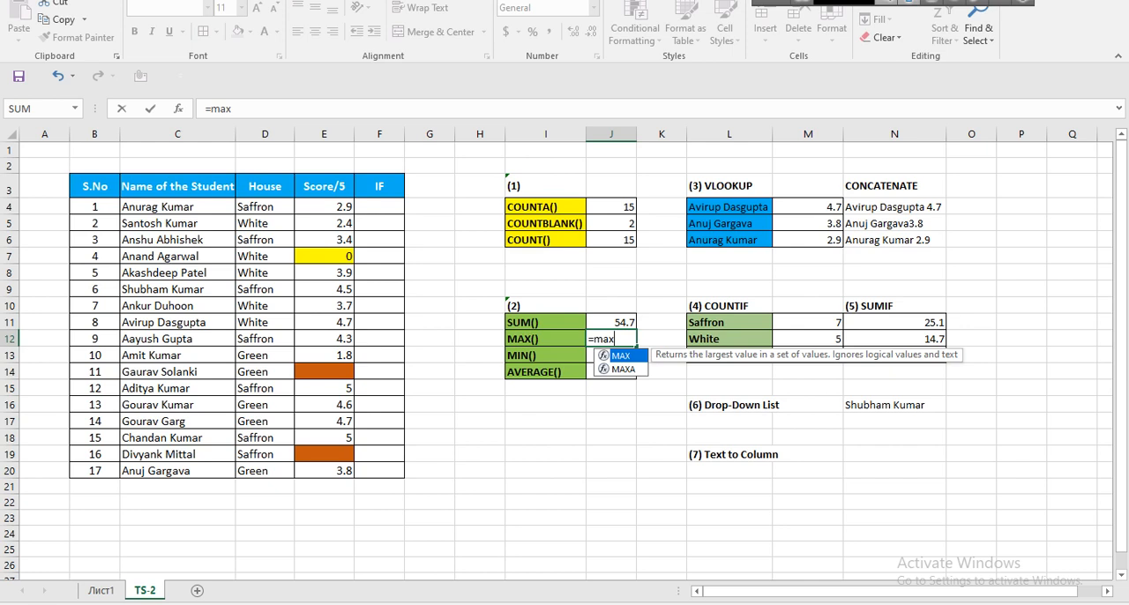
key("Tab")
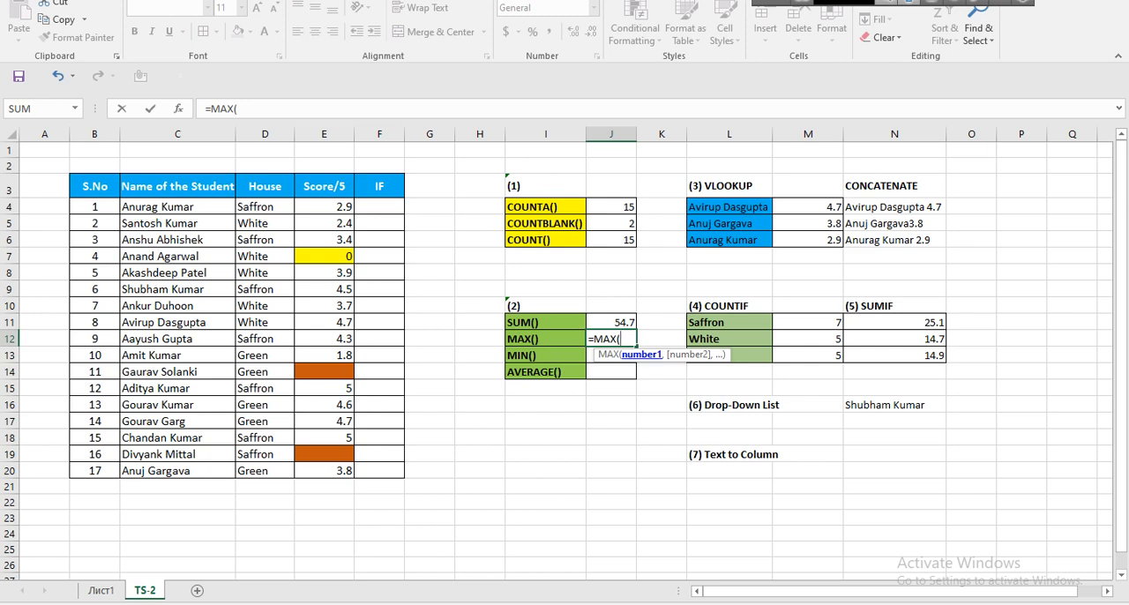
left_click_drag(324, 206, 350, 470)
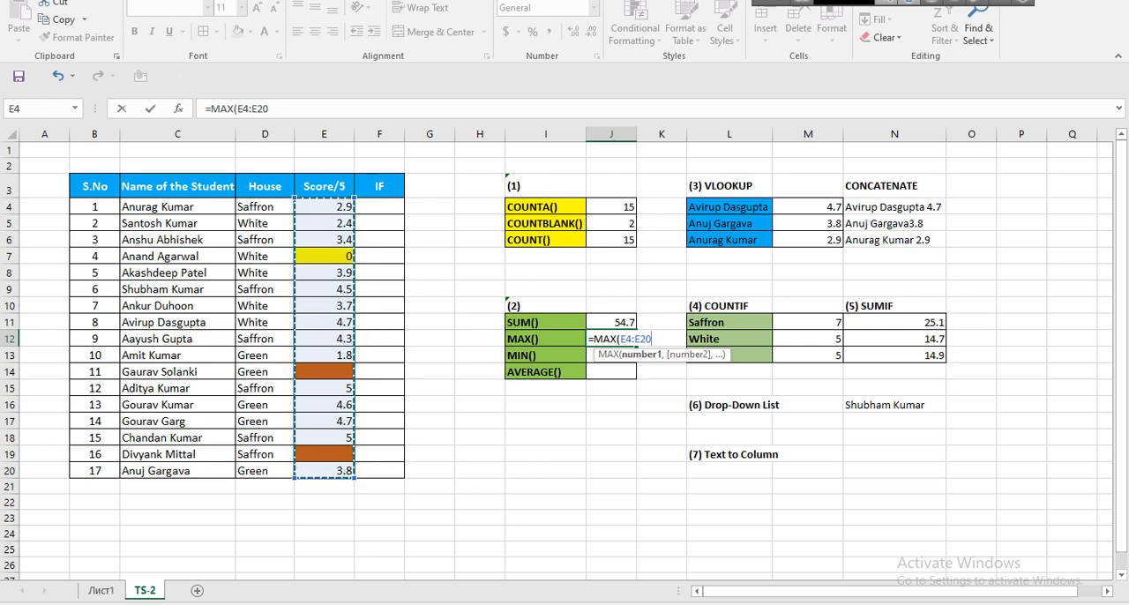
key("Return")
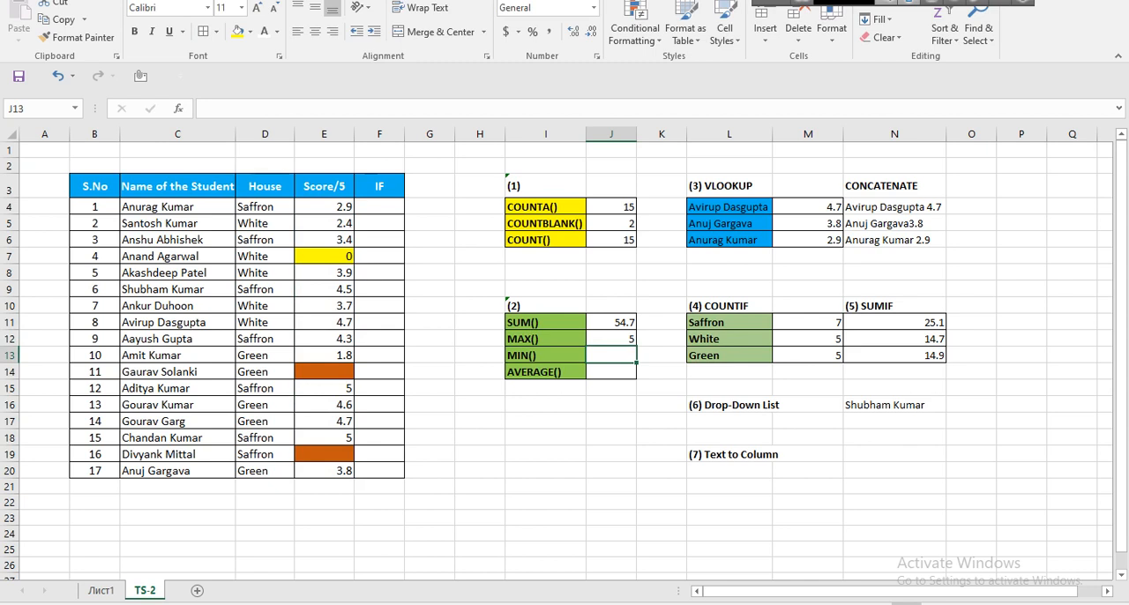
left_click(323, 388)
left_click(323, 438)
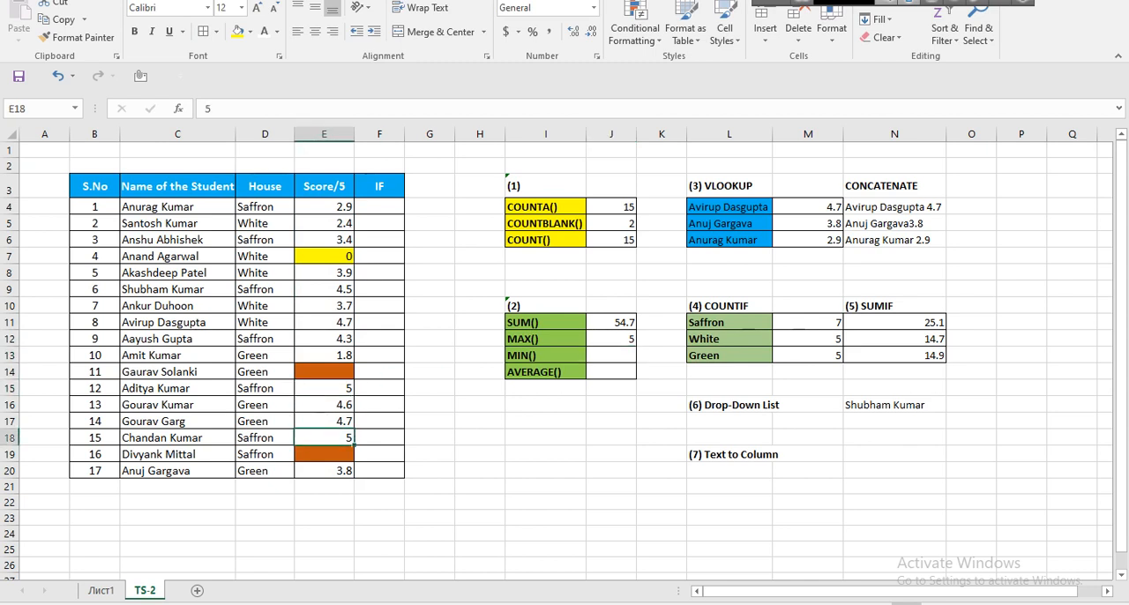
Find the lowest score in E4:E20 with a MIN formula in J13.
left_click(611, 356)
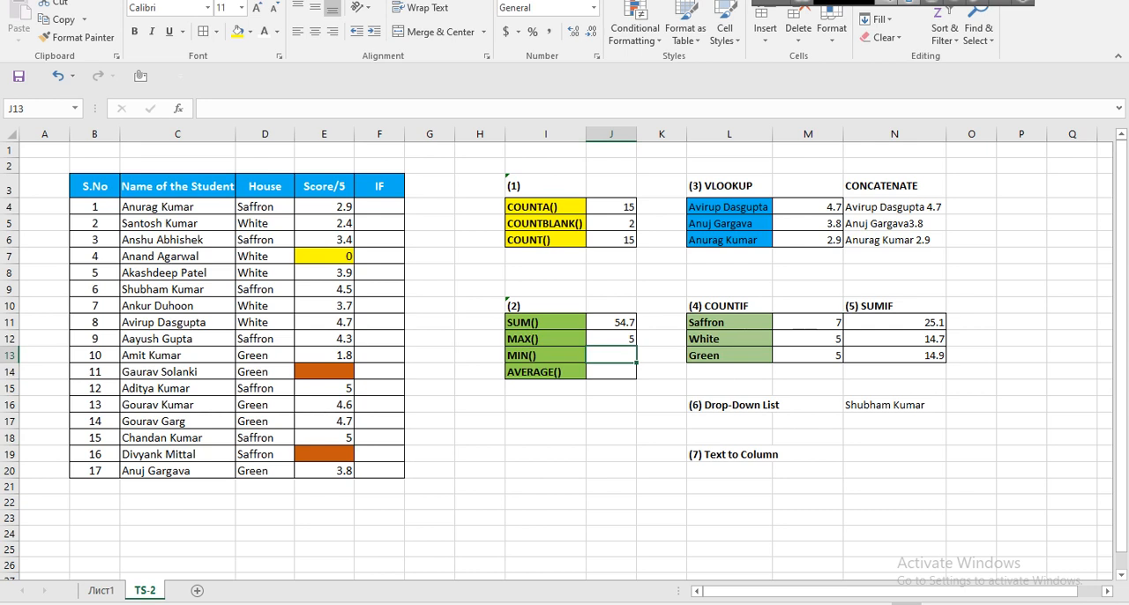
type("=")
key("BackSpace")
type("=")
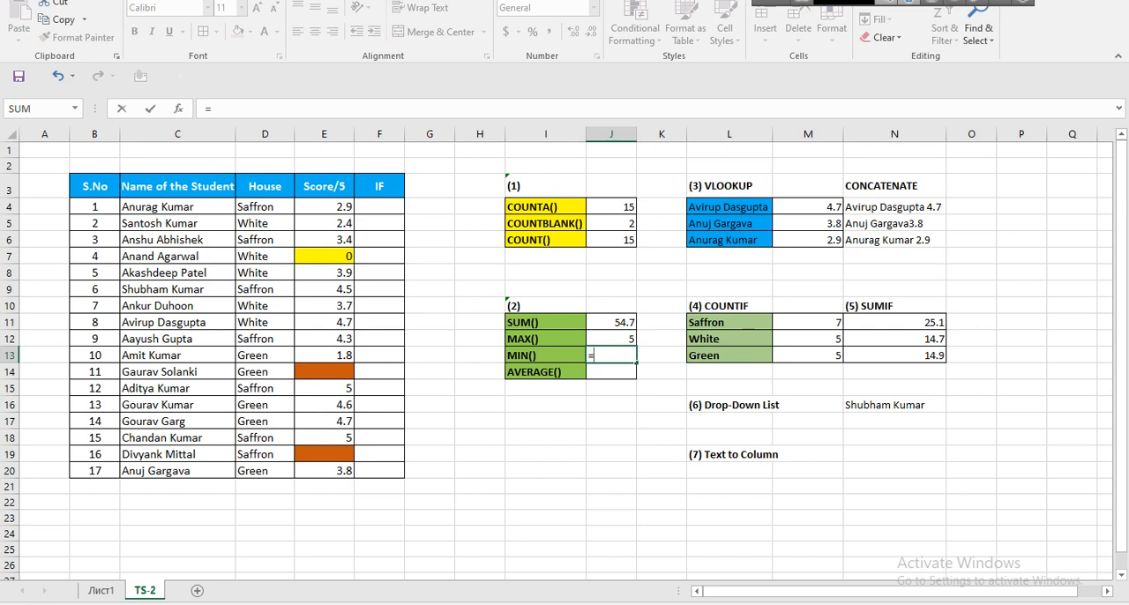
type("min")
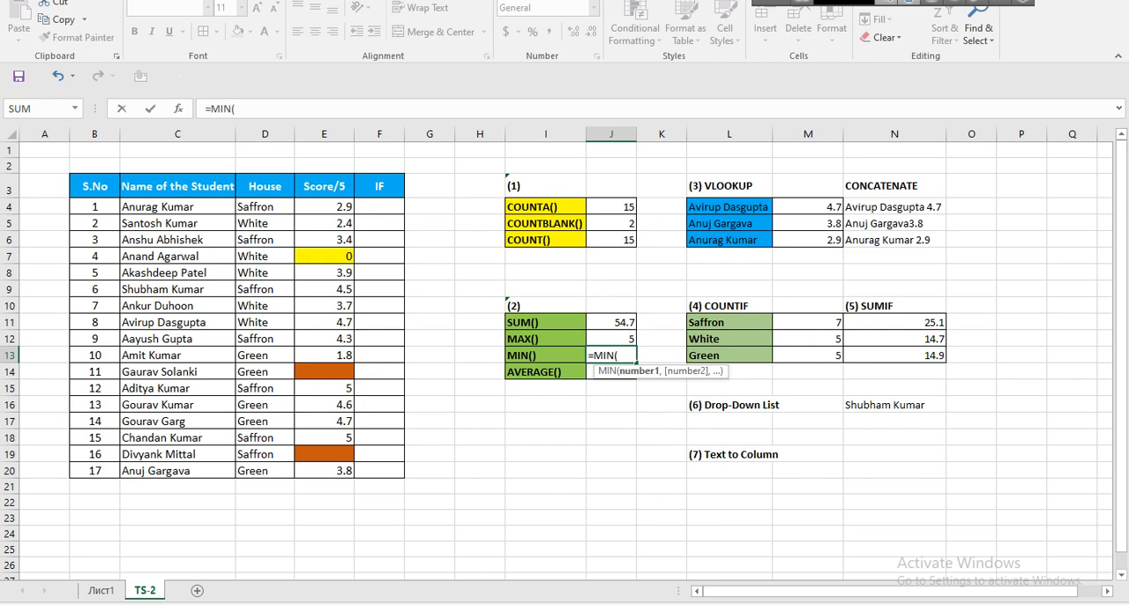
left_click_drag(325, 206, 324, 470)
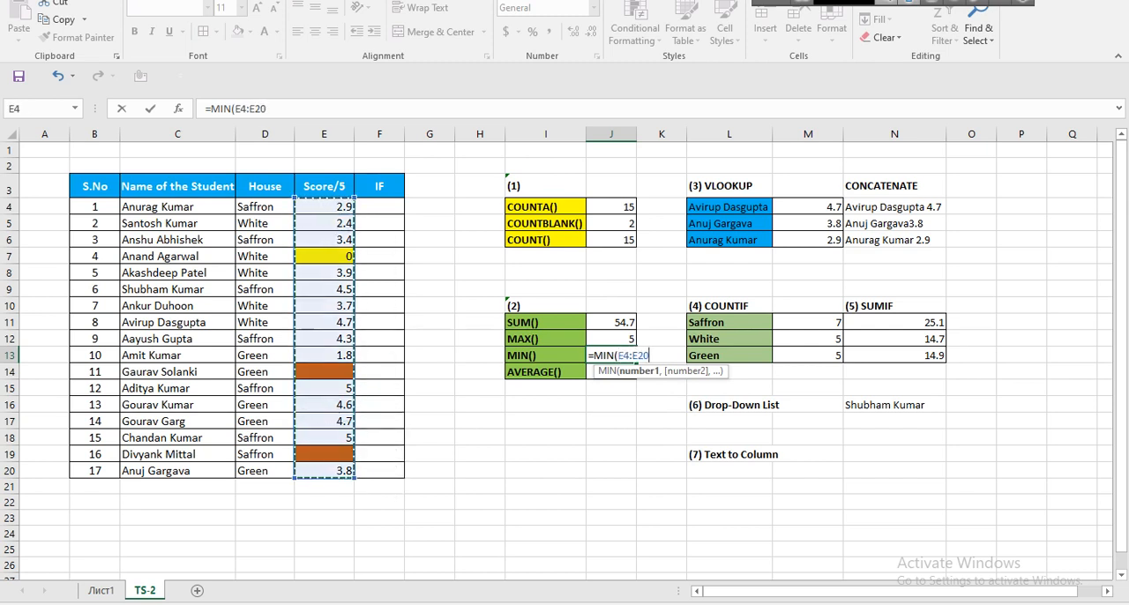
key("Return")
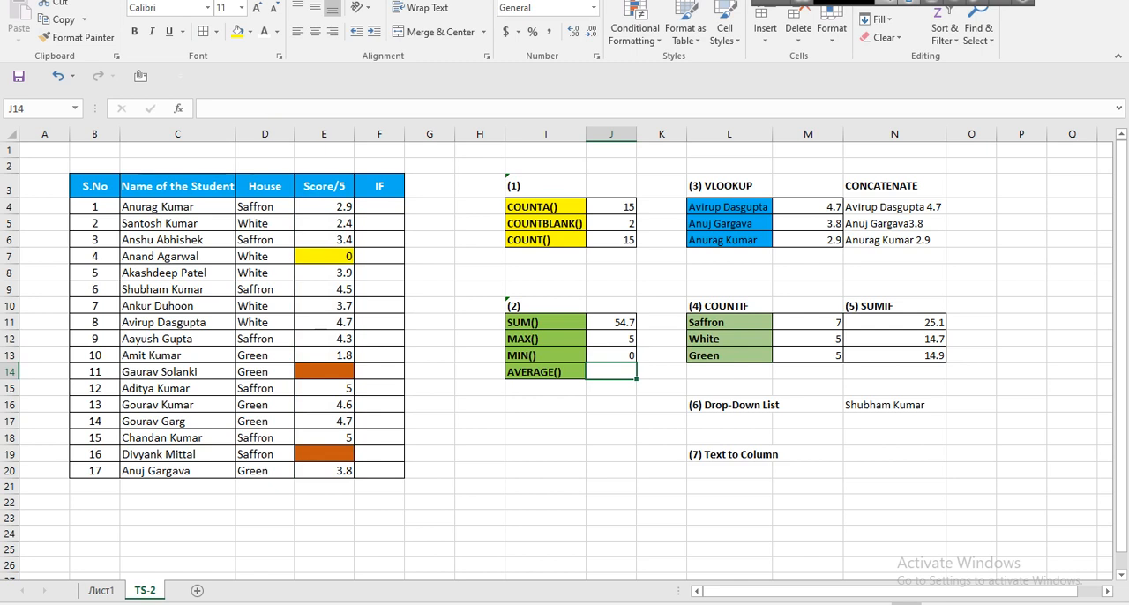
Demonstrate clearing the score in the yellow cell E7 and entering 0 again.
left_click(323, 256)
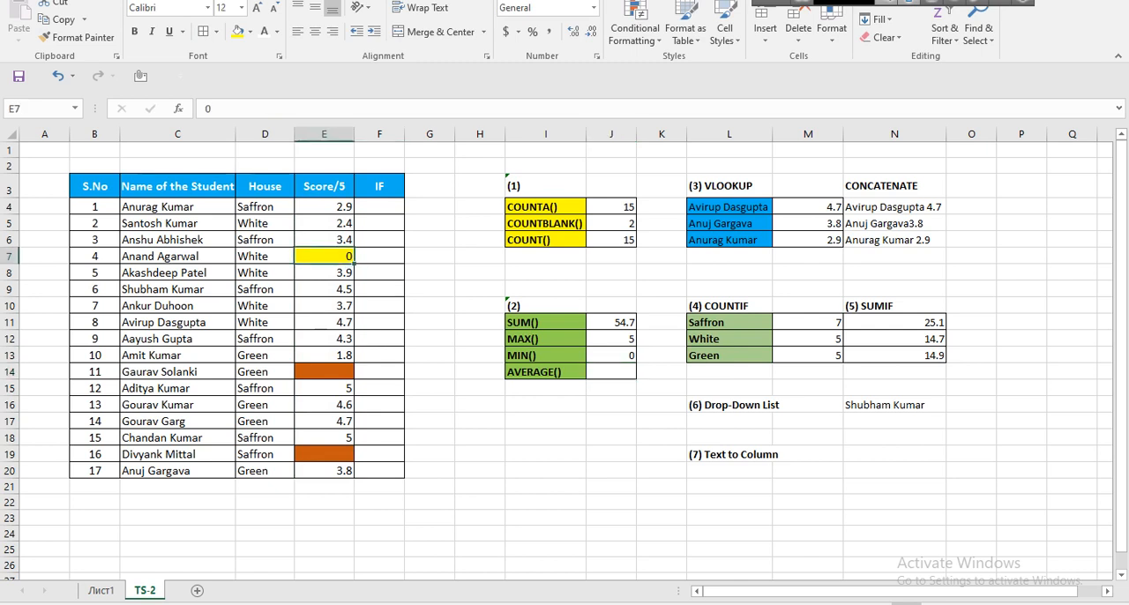
key("Delete")
type("0")
key("Return")
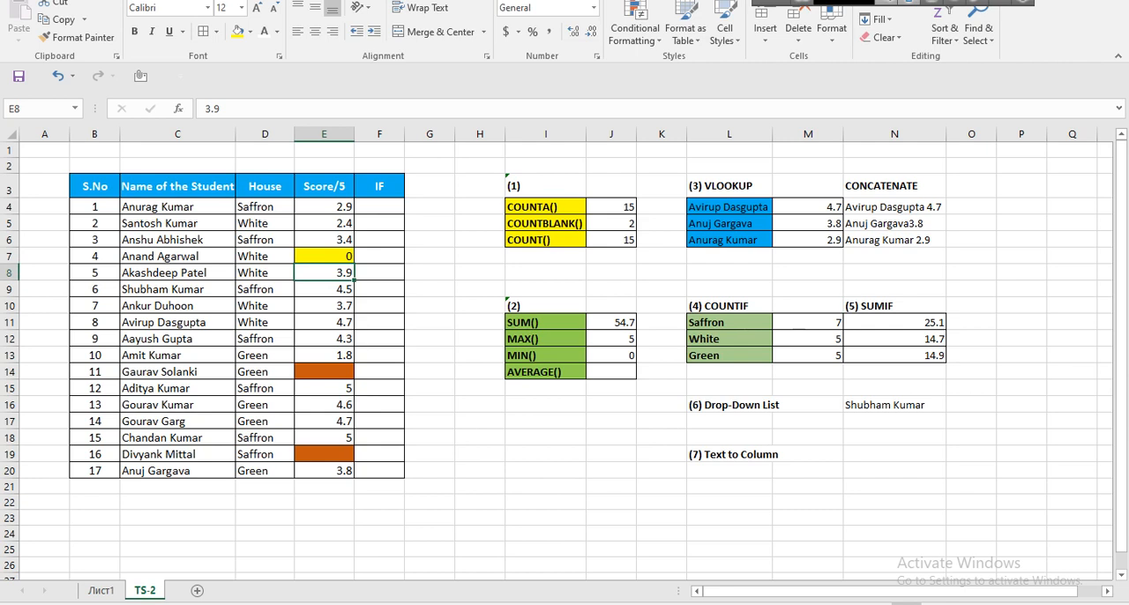
Clear the score in E7 to leave it blank, and check the MIN formula in J13.
key("Up")
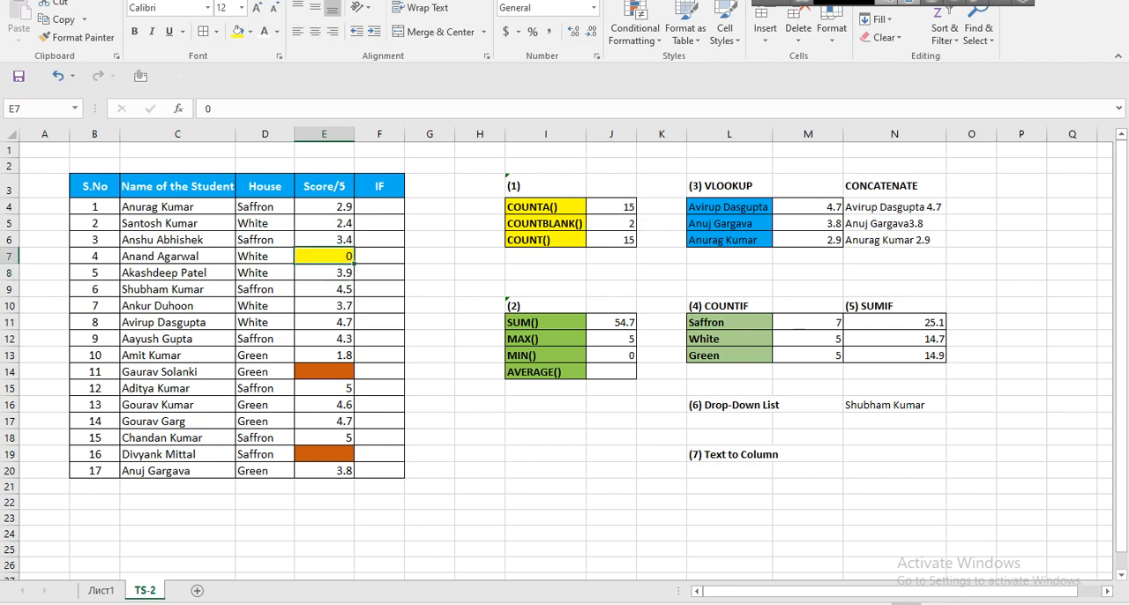
key("Delete")
left_click(611, 355)
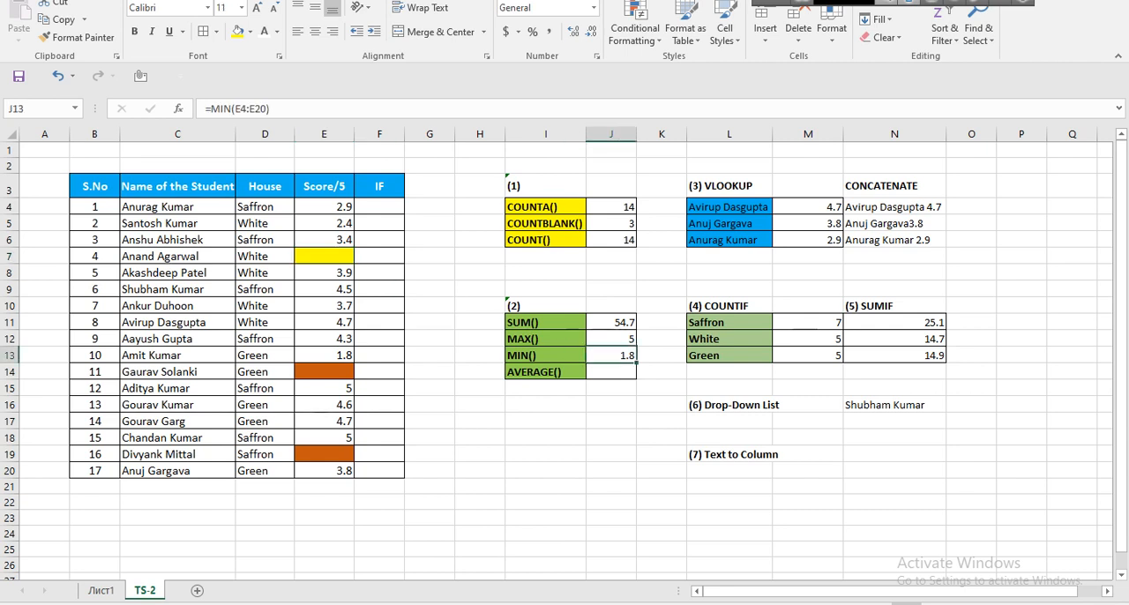
Point out the score range E4:E20, the lowest score in E13, and the blank cells E7, E14 and E19.
left_click_drag(324, 470, 324, 207)
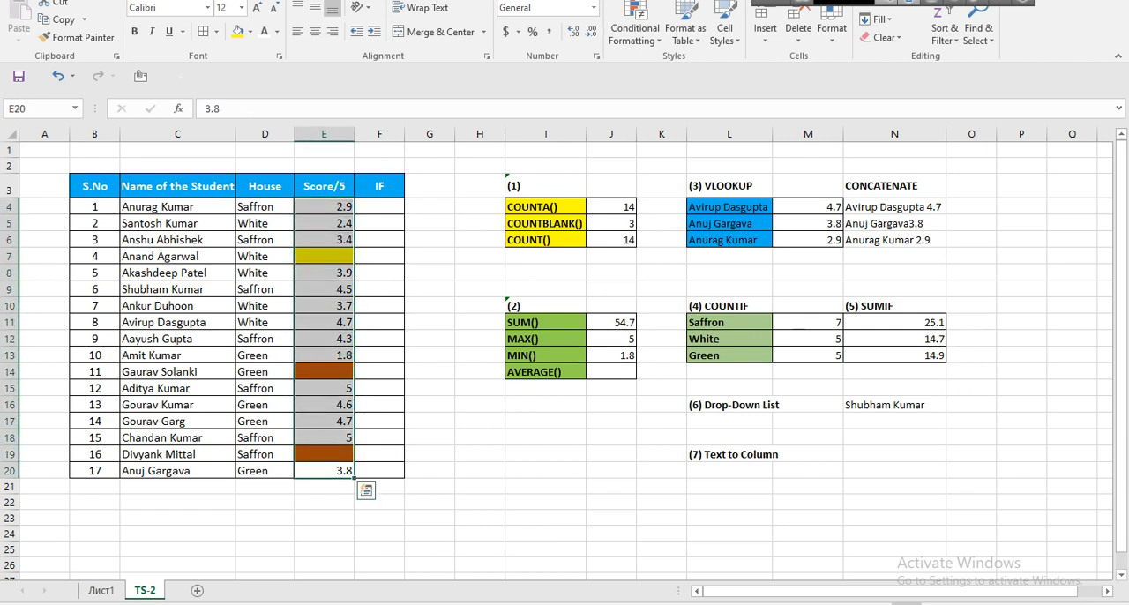
left_click(324, 355)
left_click(323, 256)
left_click(324, 372)
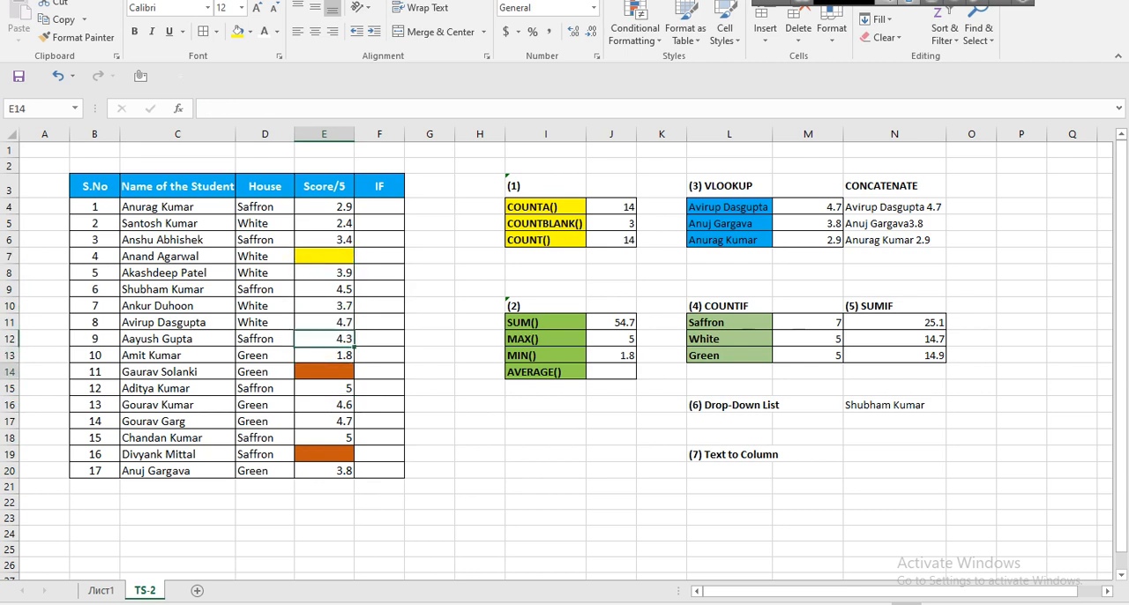
left_click(324, 454)
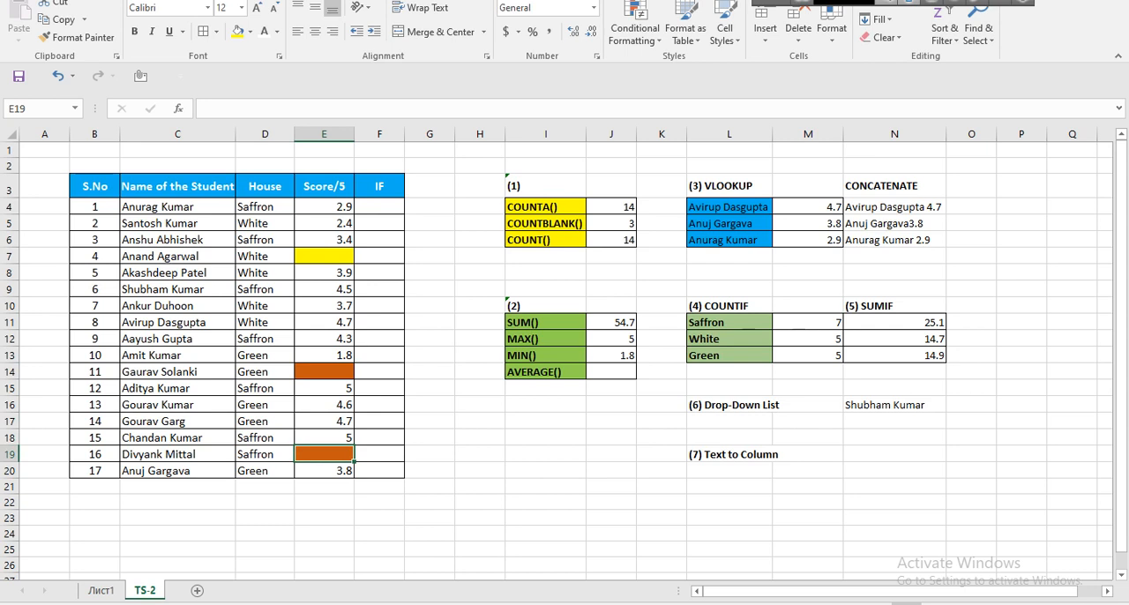
Enter a score of 0 in the yellow cell E7.
left_click(324, 255)
type("0")
key("Return")
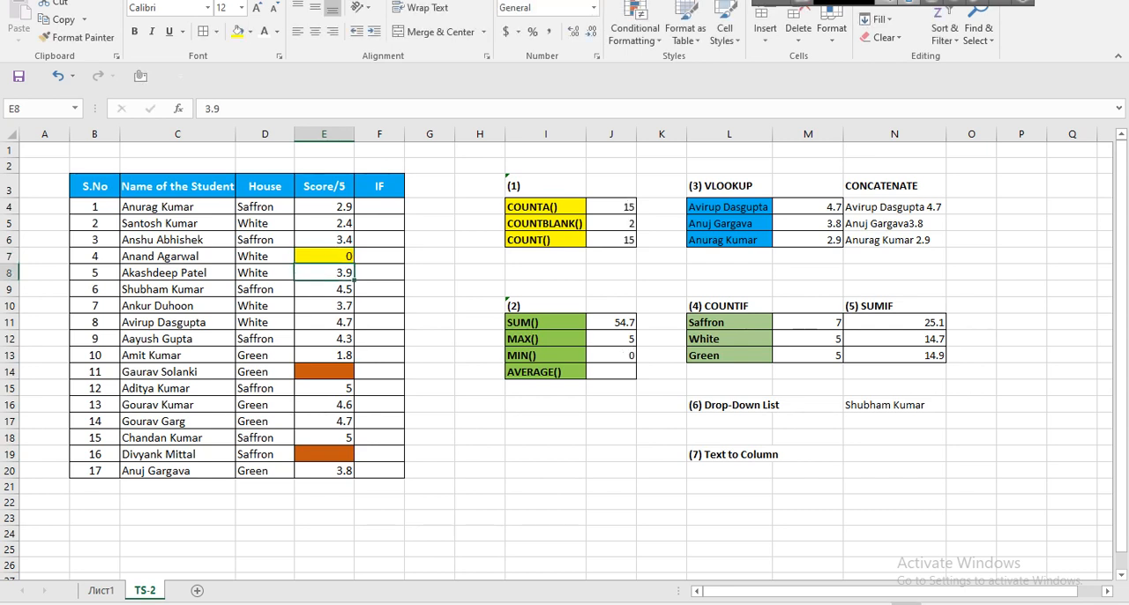
Calculate the mean of the scores in E4:E20 with an AVERAGE formula in J14.
left_click(611, 371)
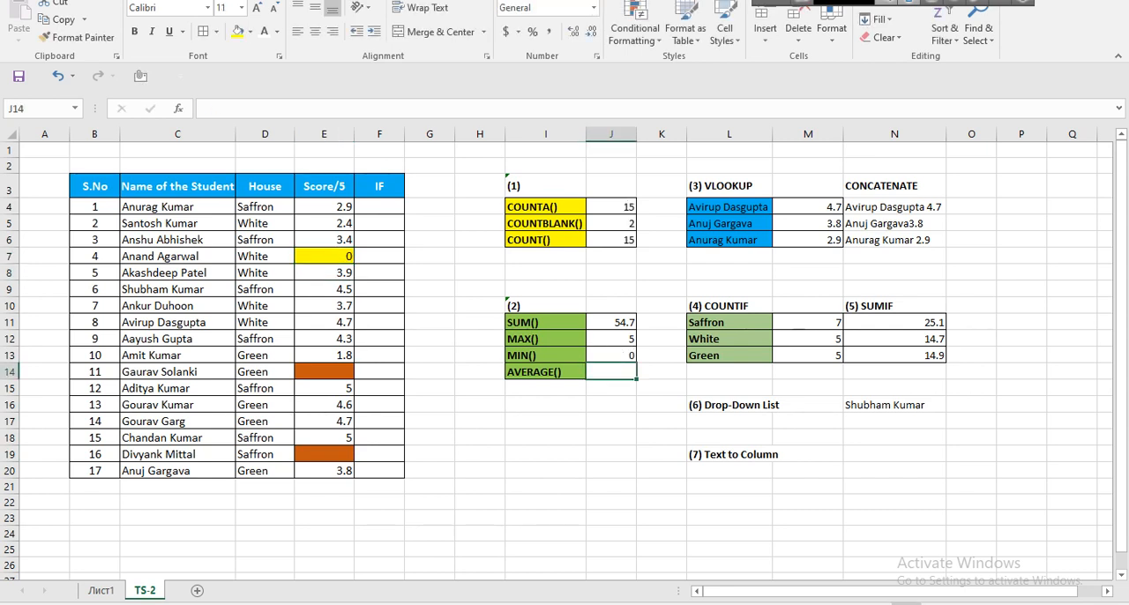
type("=a")
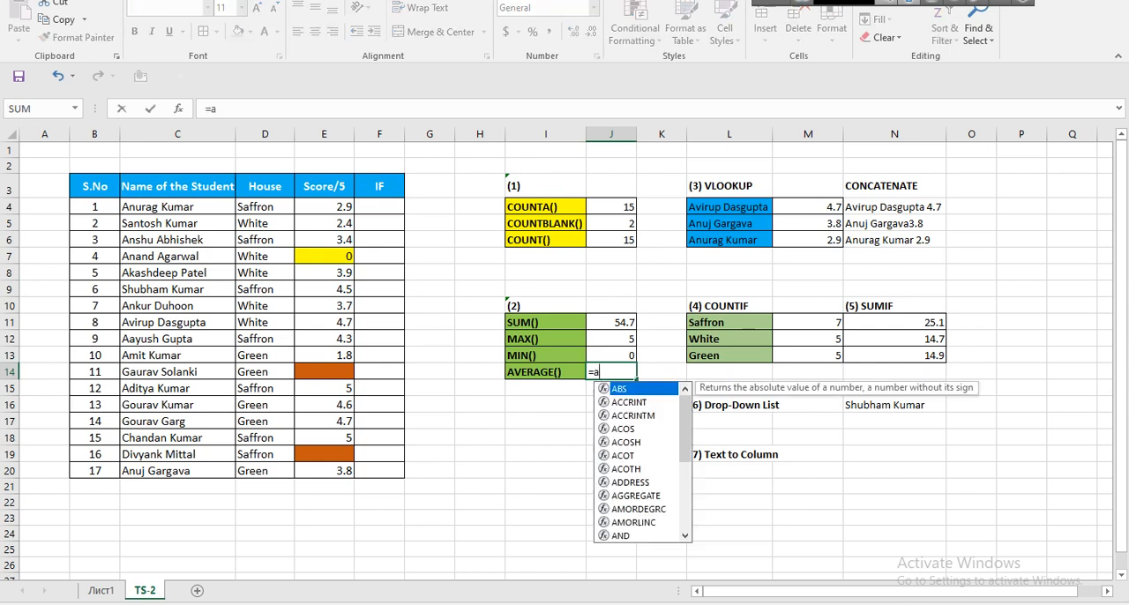
type("ver")
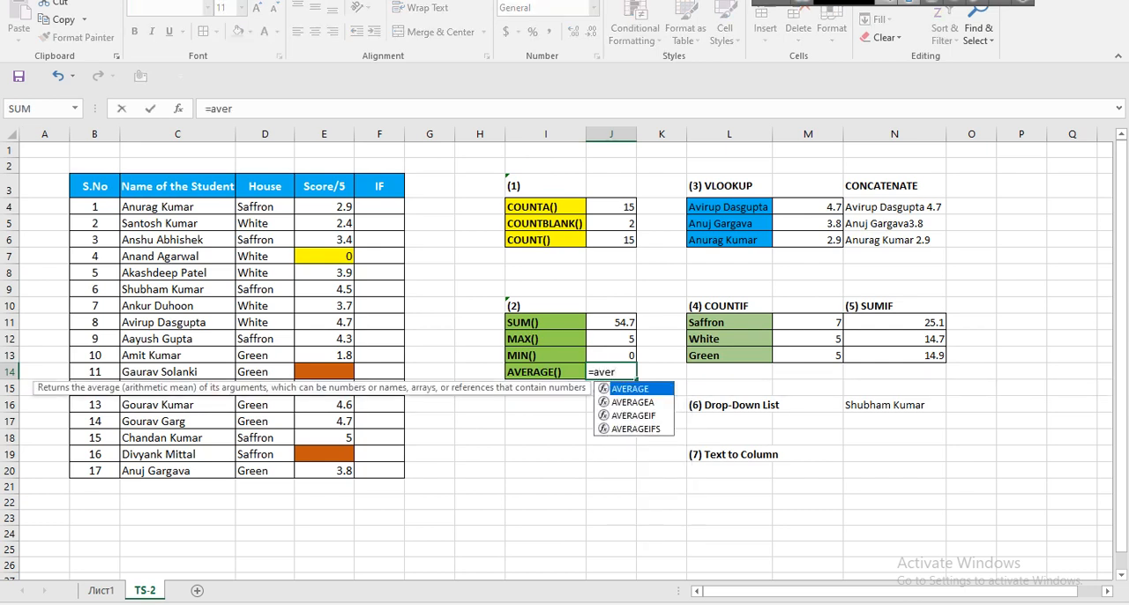
type("a")
key("Tab")
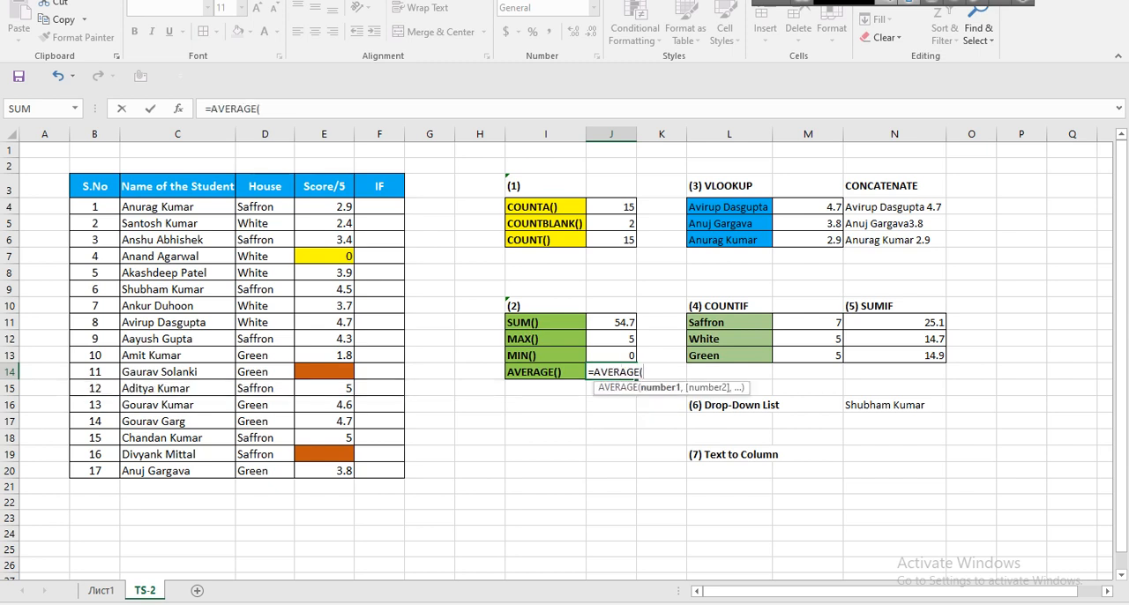
left_click_drag(324, 206, 348, 469)
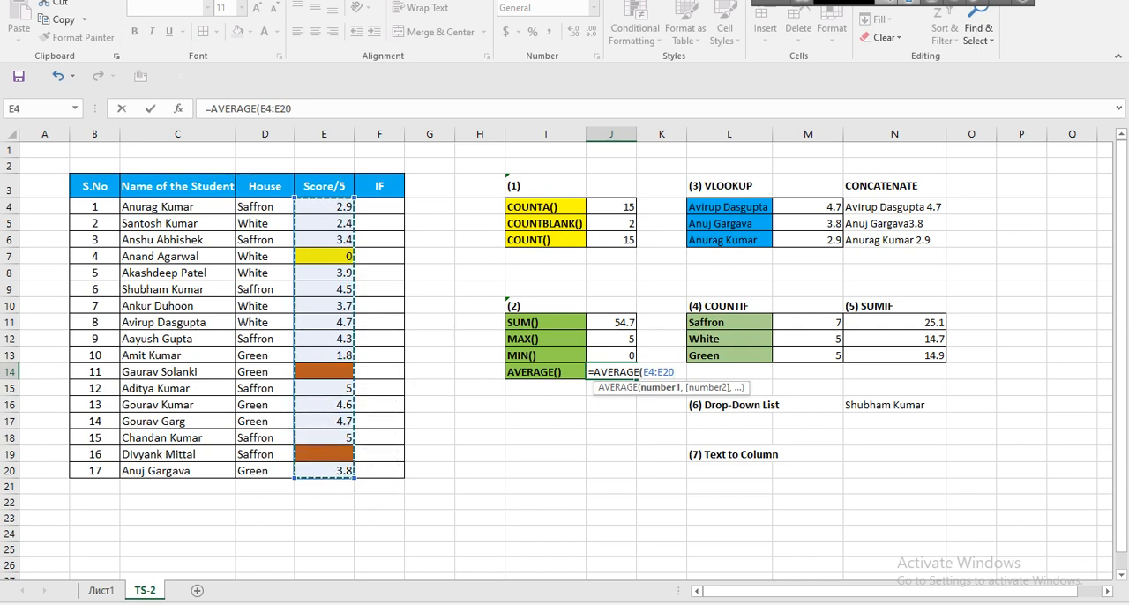
key("Return")
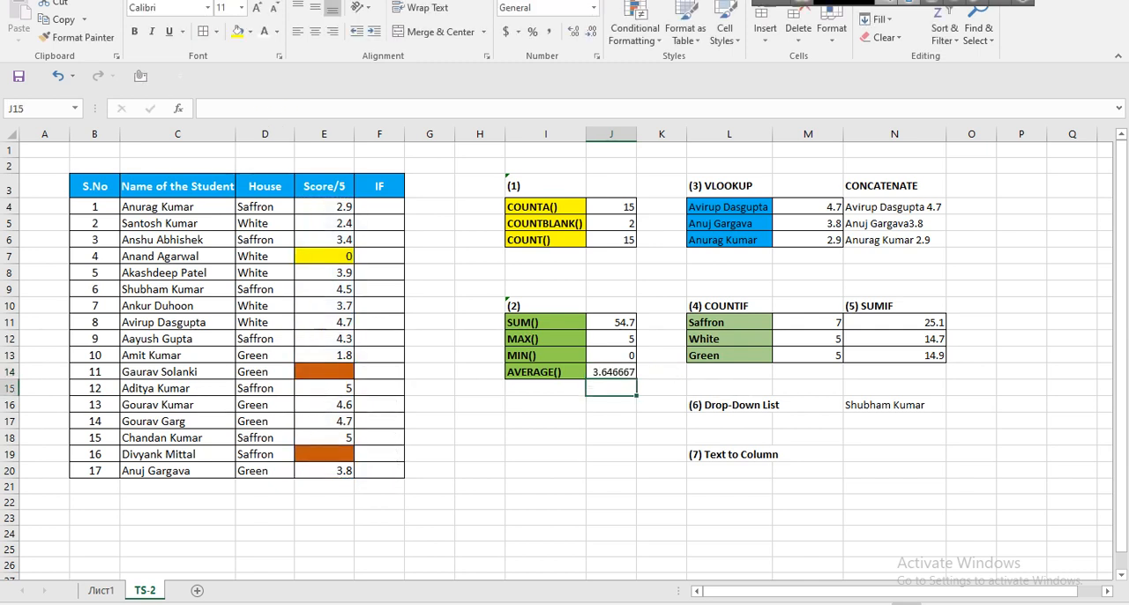
Clear E7 and re-enter its 0, and fill the blank orange cells E14 and E19 with 0 to demonstrate the effect on the average.
left_click(323, 256)
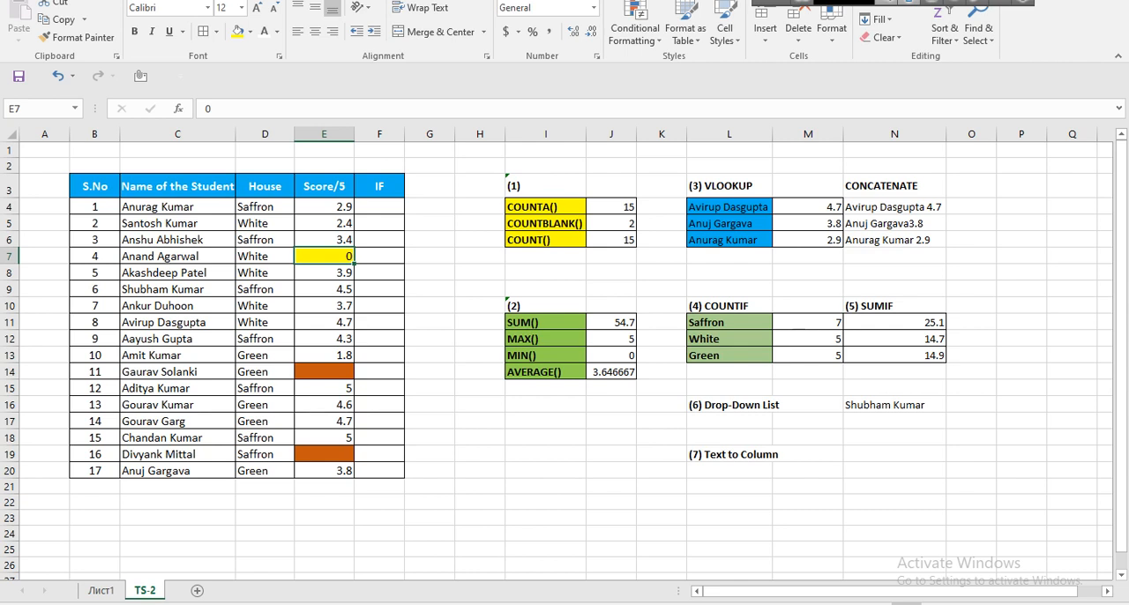
key("Delete")
type("0")
left_click(323, 372)
type("0")
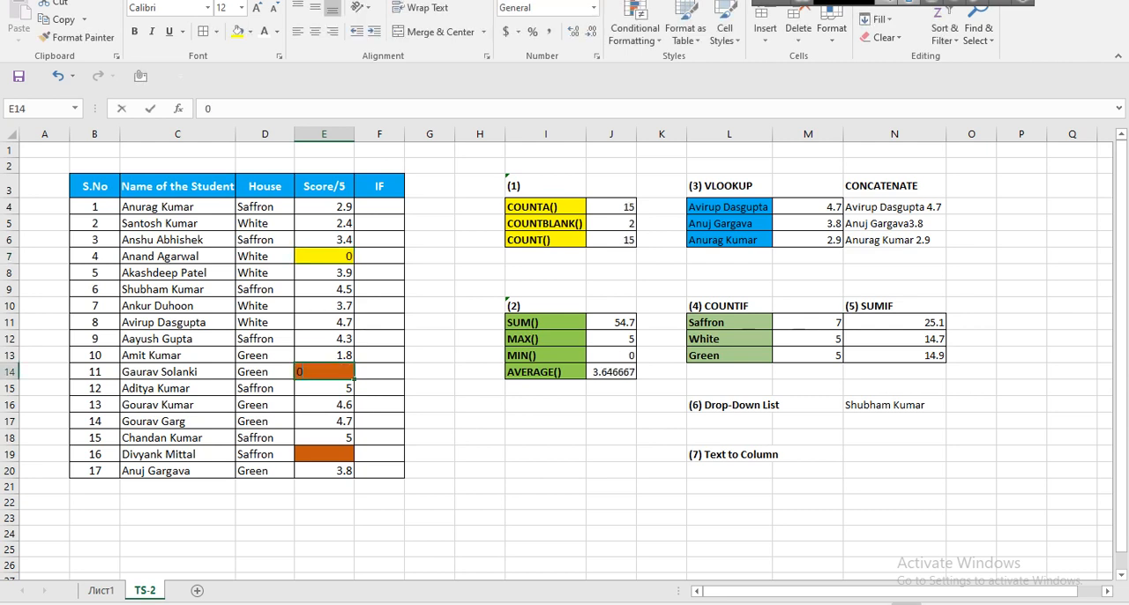
key("Return")
left_click(324, 454)
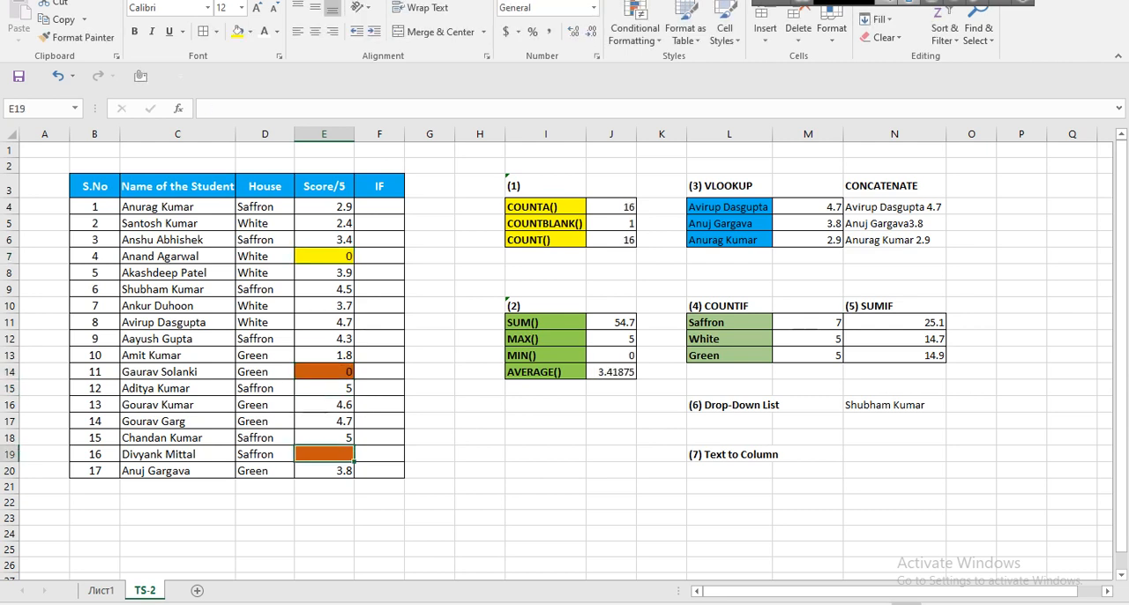
type("0")
key("Return")
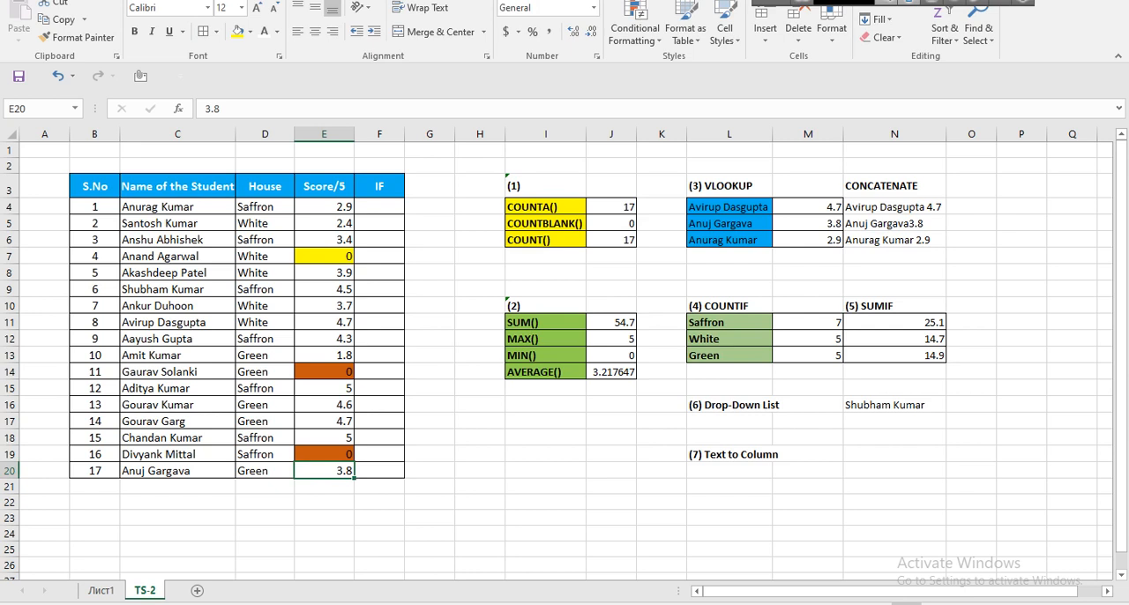
Clear the zero scores from E19, E14 and E7 to demonstrate how AVERAGE treats blank cells.
left_click(323, 454)
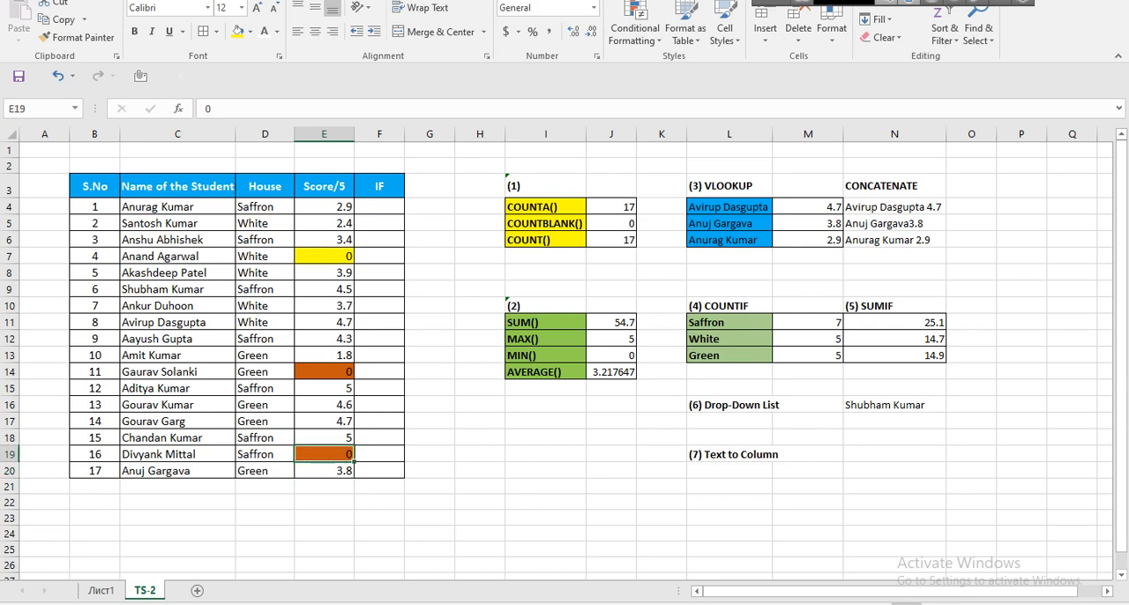
key("Delete")
key("Up")
key("Up")
key("Up")
key("Up")
key("Up")
key("Delete")
key("Up")
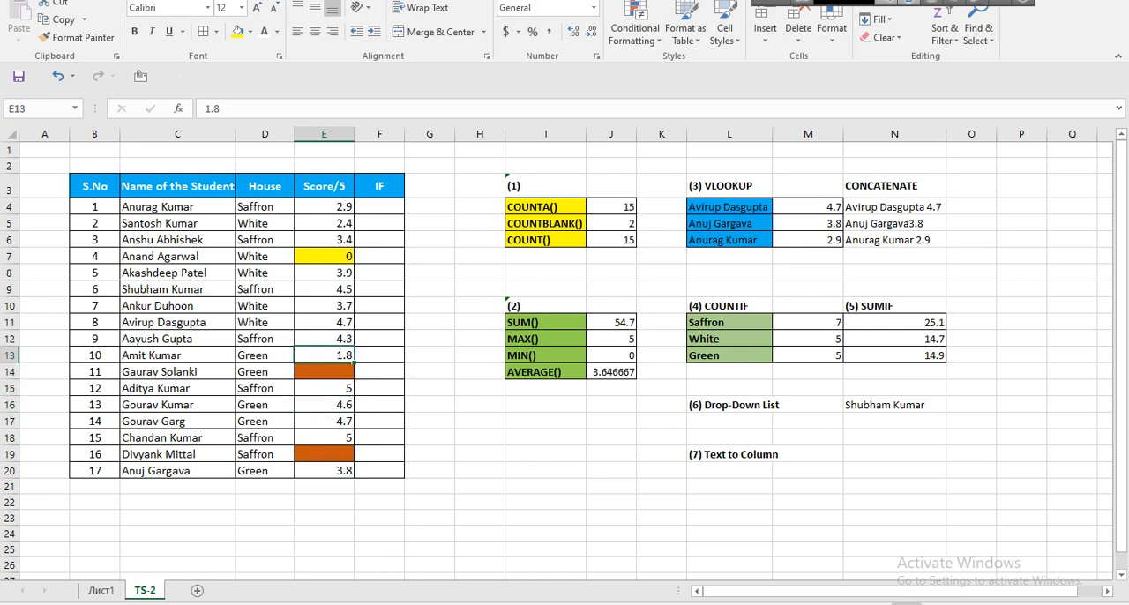
key("Up")
key("Up")
key("Up")
key("Up")
key("Up")
key("Up")
key("Delete")
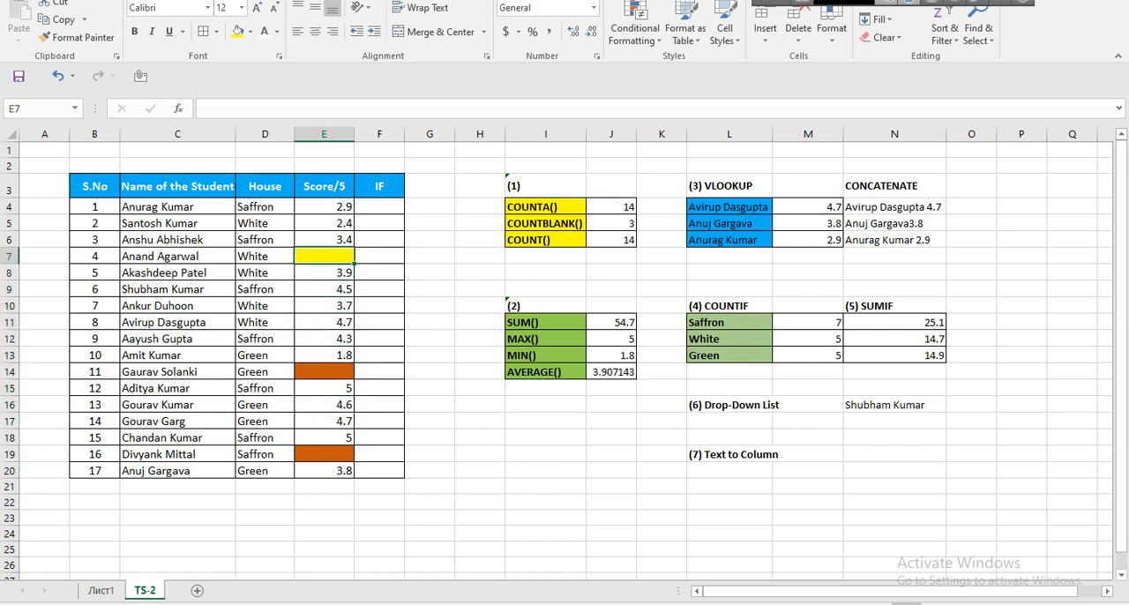
Enter 0 as the score in the blank cells E7 and E14.
type("0")
key("Return")
key("Down")
key("Down")
key("Down")
key("Down")
key("Down")
key("Down")
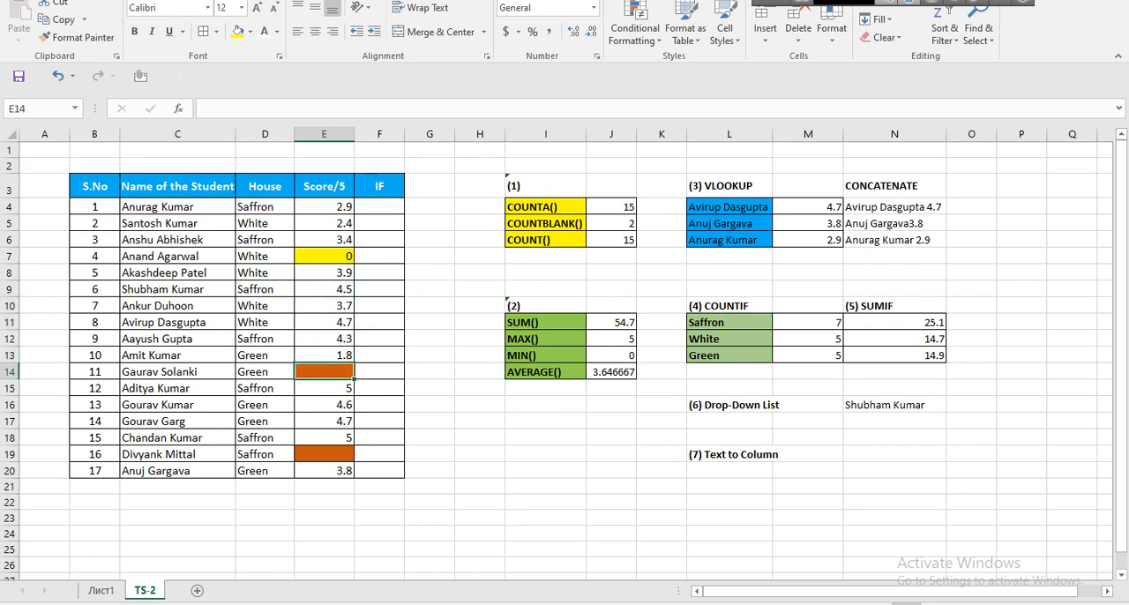
key("Up")
key("Up")
key("Up")
key("Up")
key("Up")
key("Up")
key("Up")
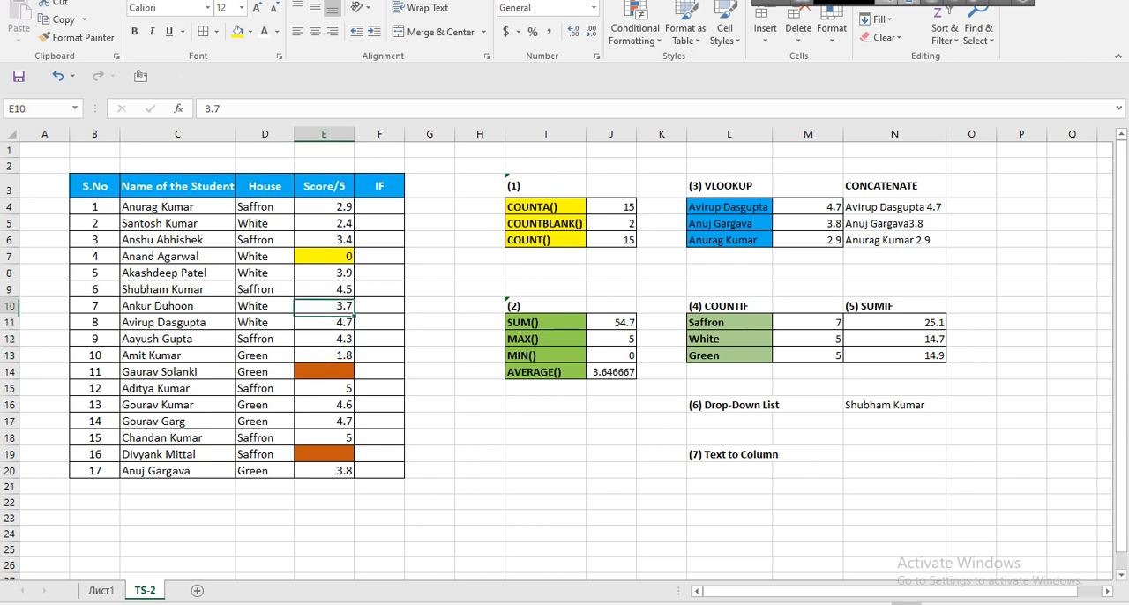
key("Down")
key("Down")
key("Down")
key("Down")
key("Down")
key("Down")
key("Down")
key("Down")
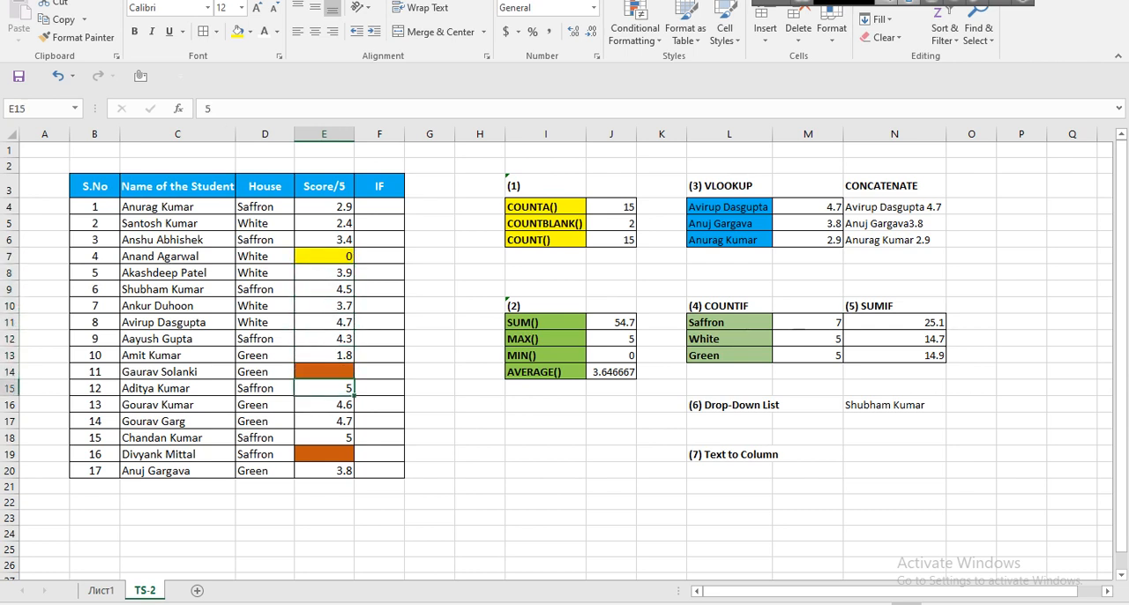
key("Up")
key("Up")
key("Up")
key("Up")
key("Up")
key("Up")
key("Down")
key("Down")
key("Down")
key("Down")
key("Down")
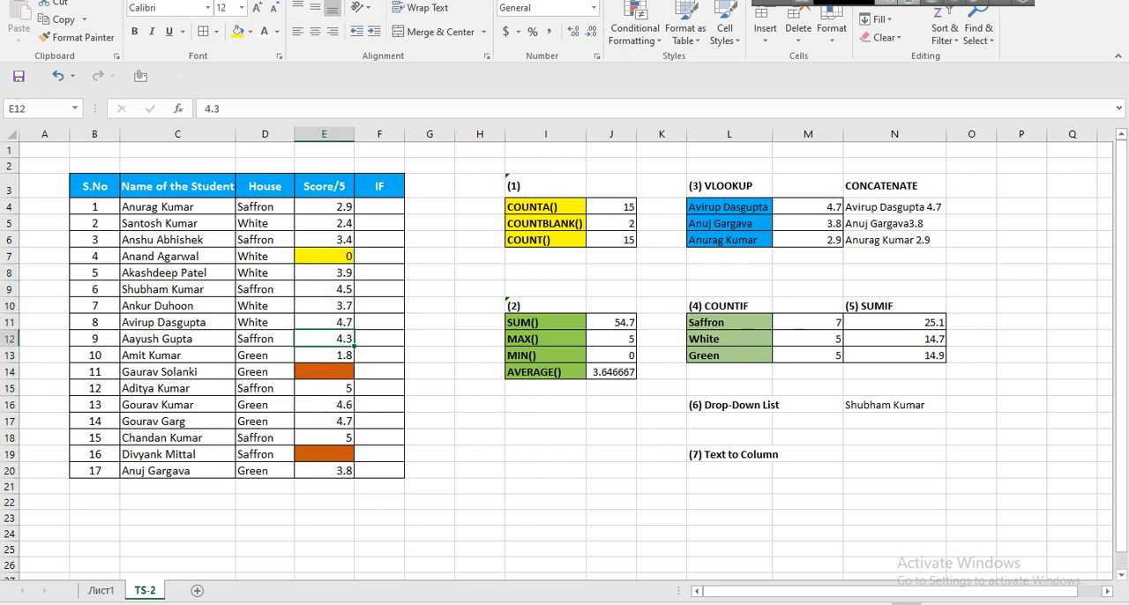
type("0")
key("Return")
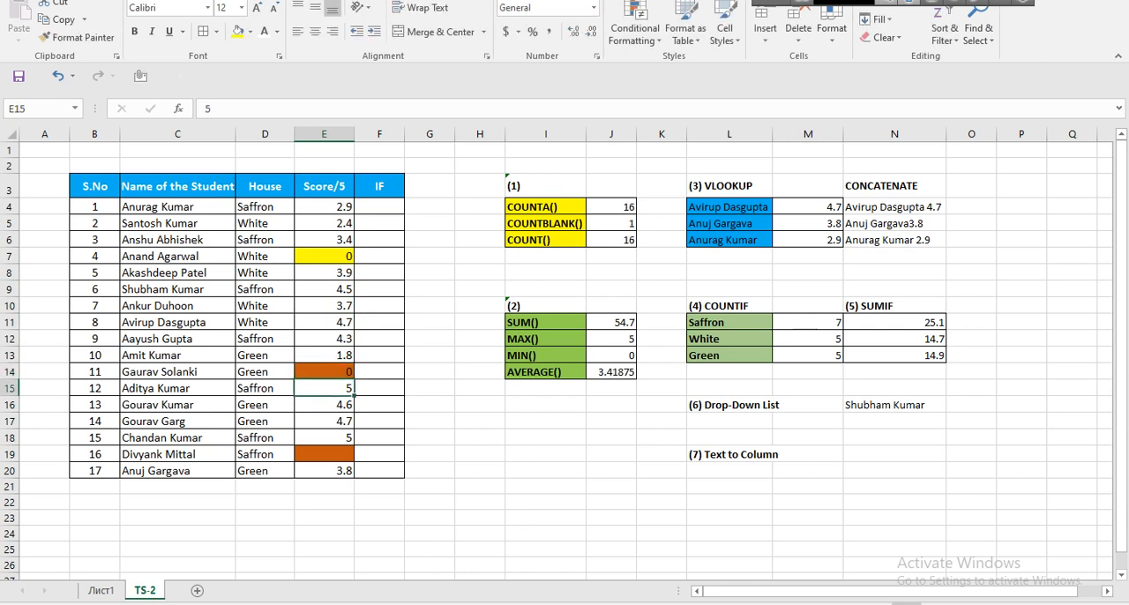
Enter 0 as the score in the remaining blank cell E19.
key("Down")
key("Down")
key("Down")
key("Down")
type("0")
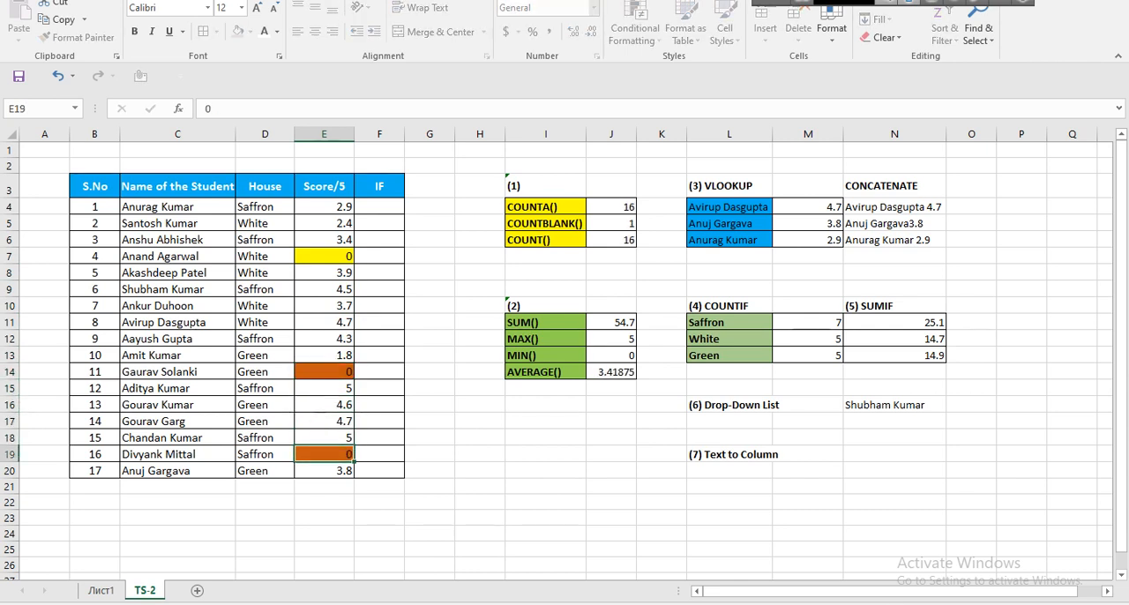
key("Return")
key("Up")
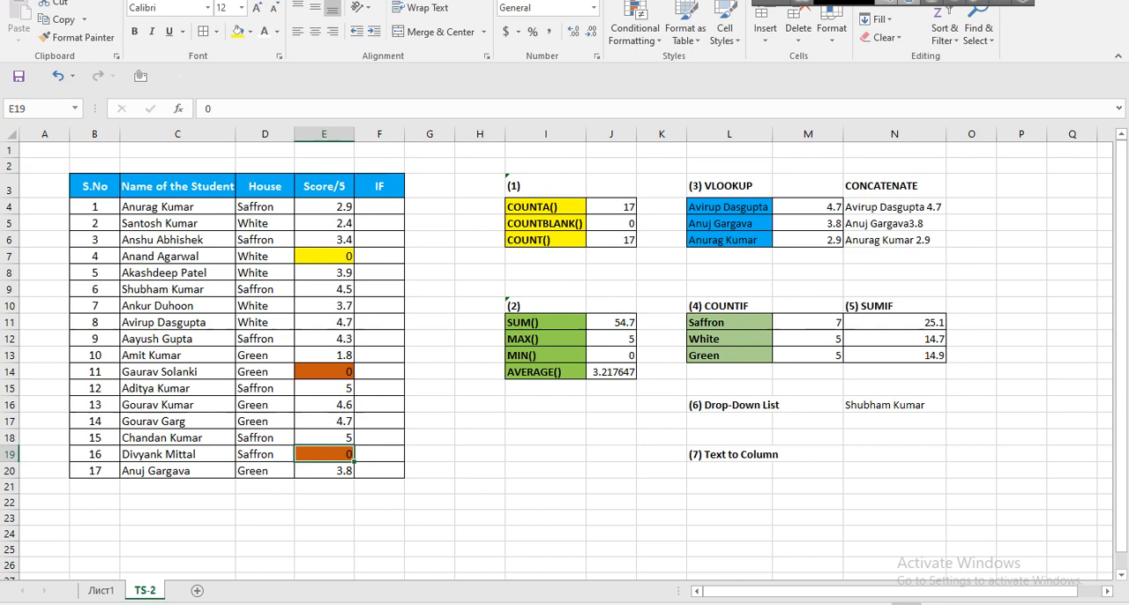
Point out the counting functions block I3:J6 and the SUM, MAX, MIN and AVERAGE labels in I11:I14.
left_click_drag(544, 186, 611, 240)
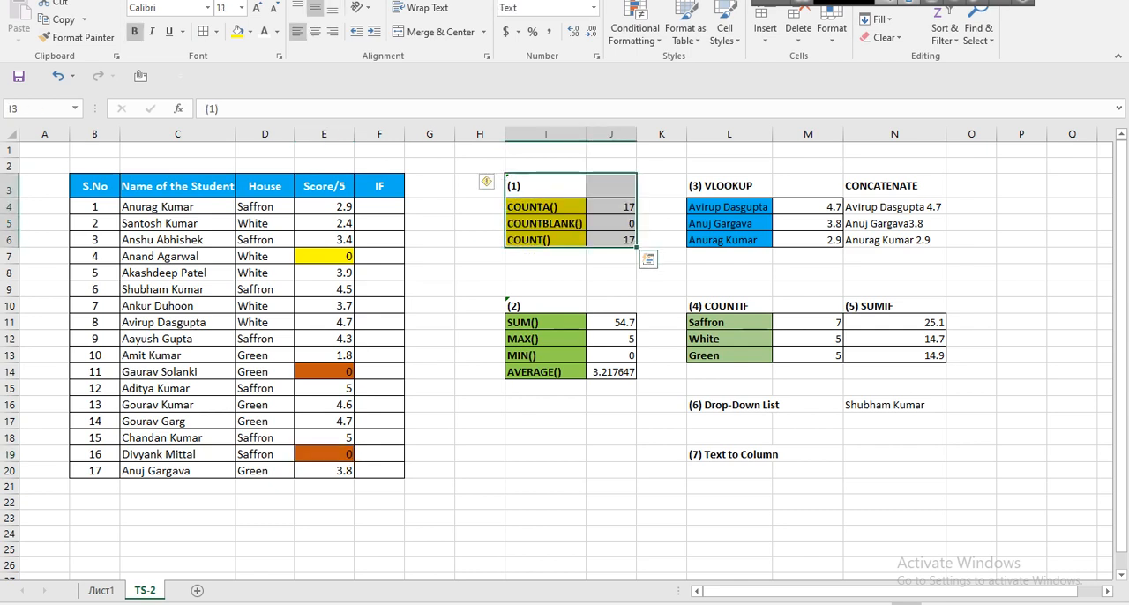
left_click_drag(545, 322, 545, 372)
left_click(545, 404)
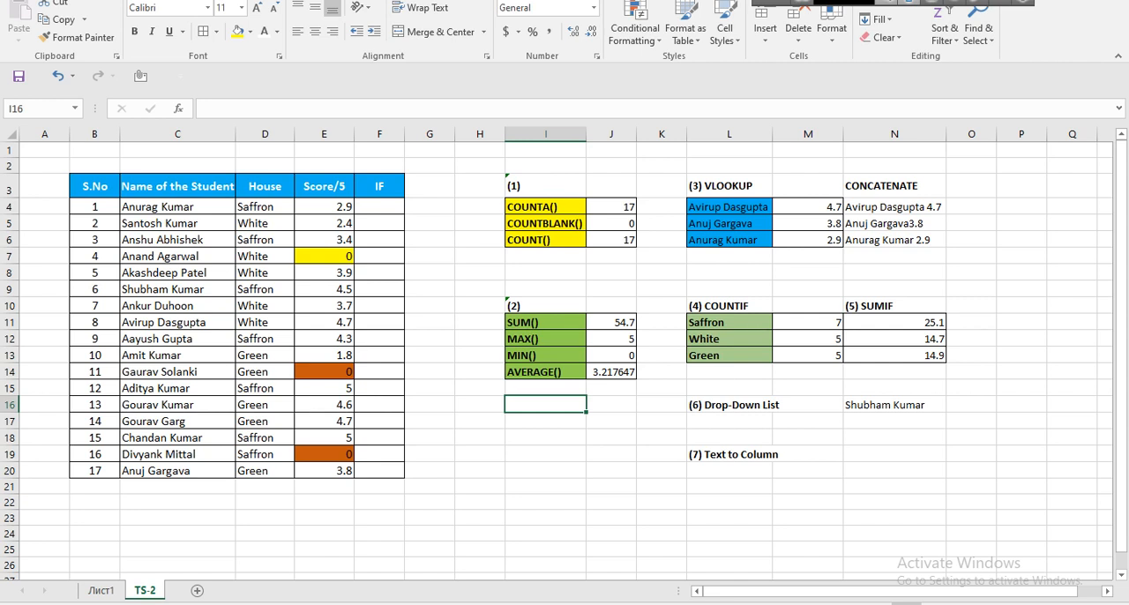
Switch from the VLOOKUP heading in L3 to Chrome and enter the query "look meaning in" in a new tab.
left_click(729, 186)
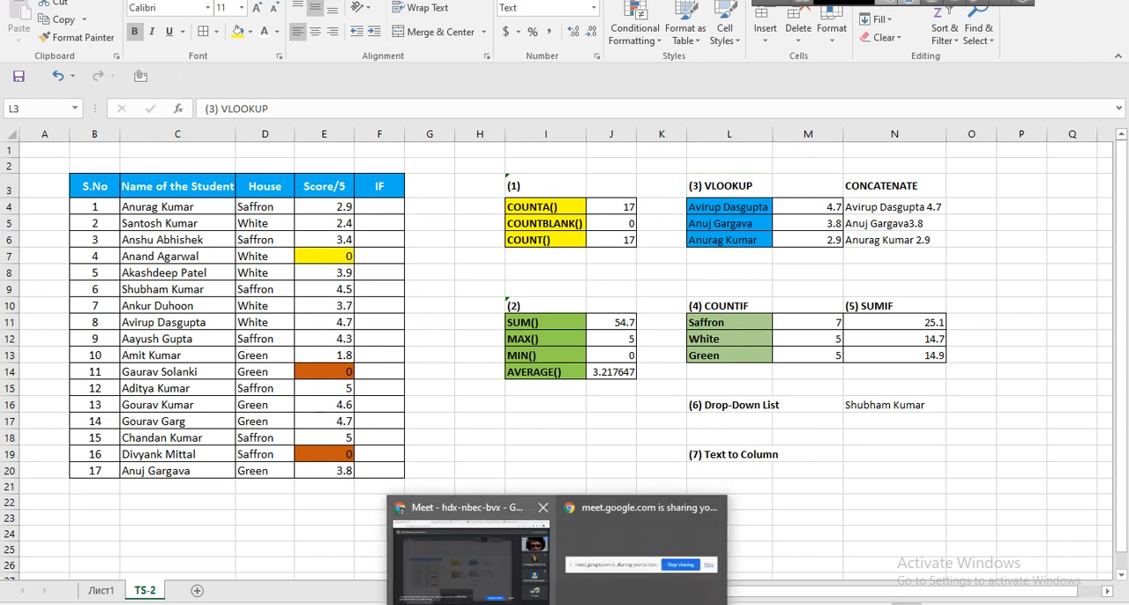
left_click(449, 529)
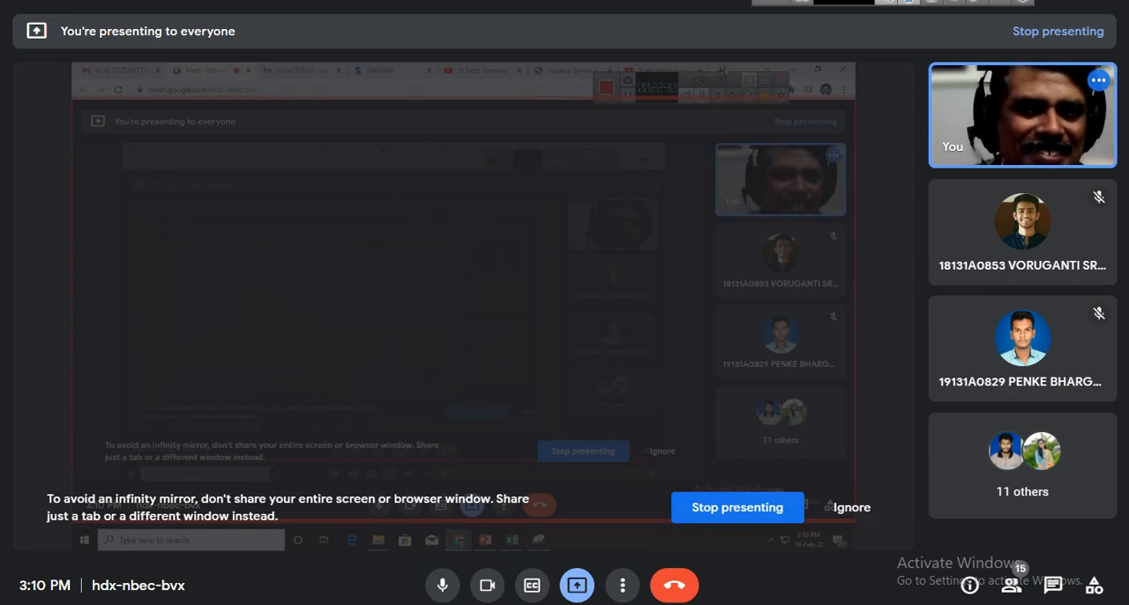
key("ctrl+t")
type("loo")
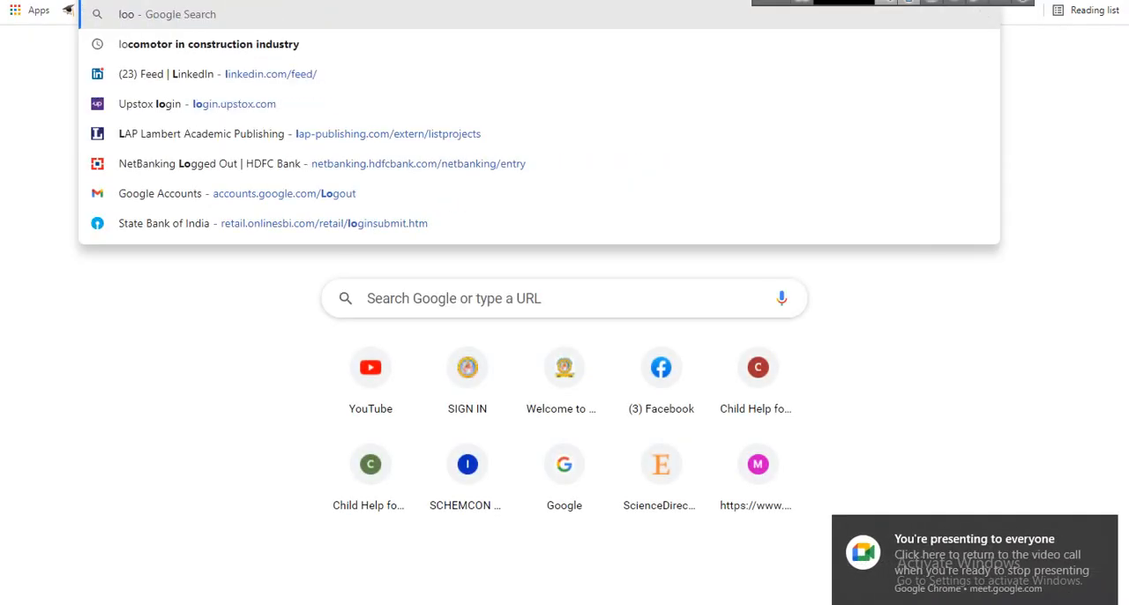
type("k meaning in")
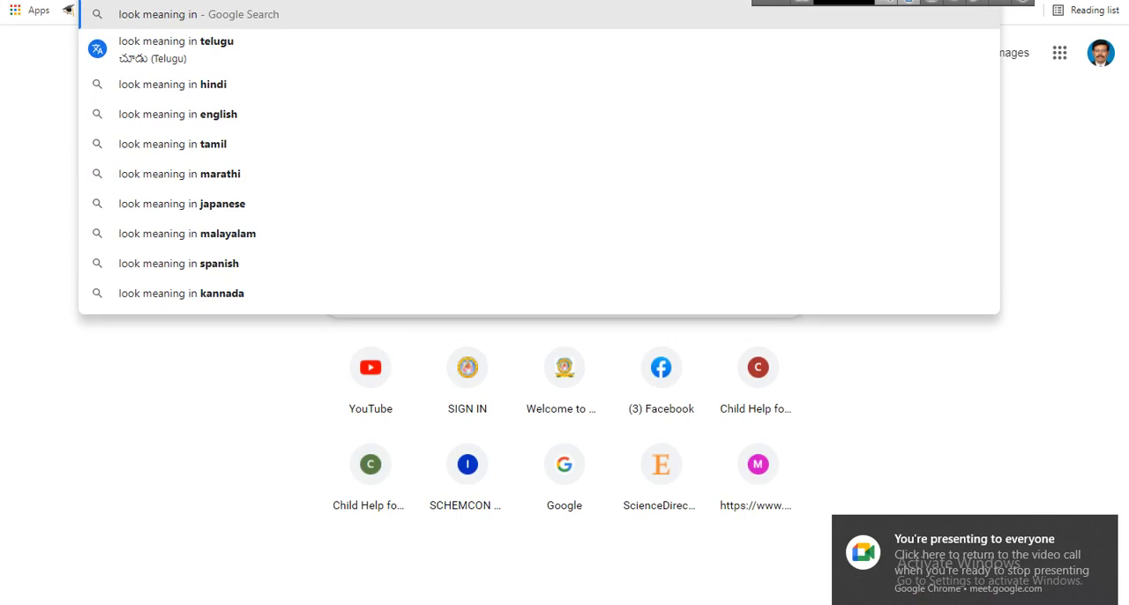
key("Home")
key("Delete")
key("Delete")
key("Delete")
key("Delete")
type("see")
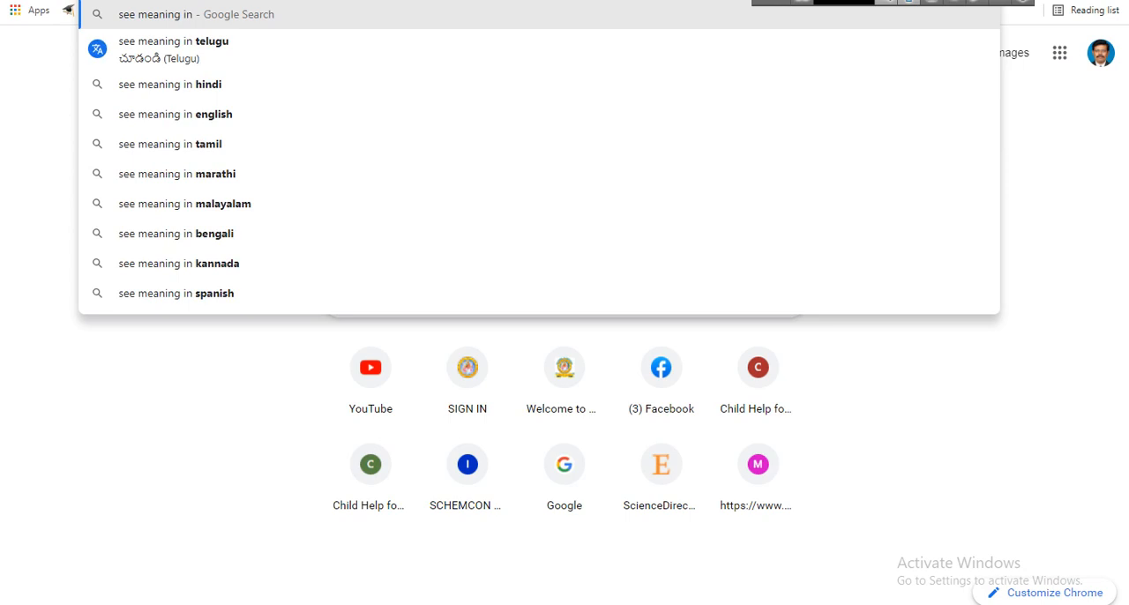
key("BackSpace")
key("BackSpace")
key("BackSpace")
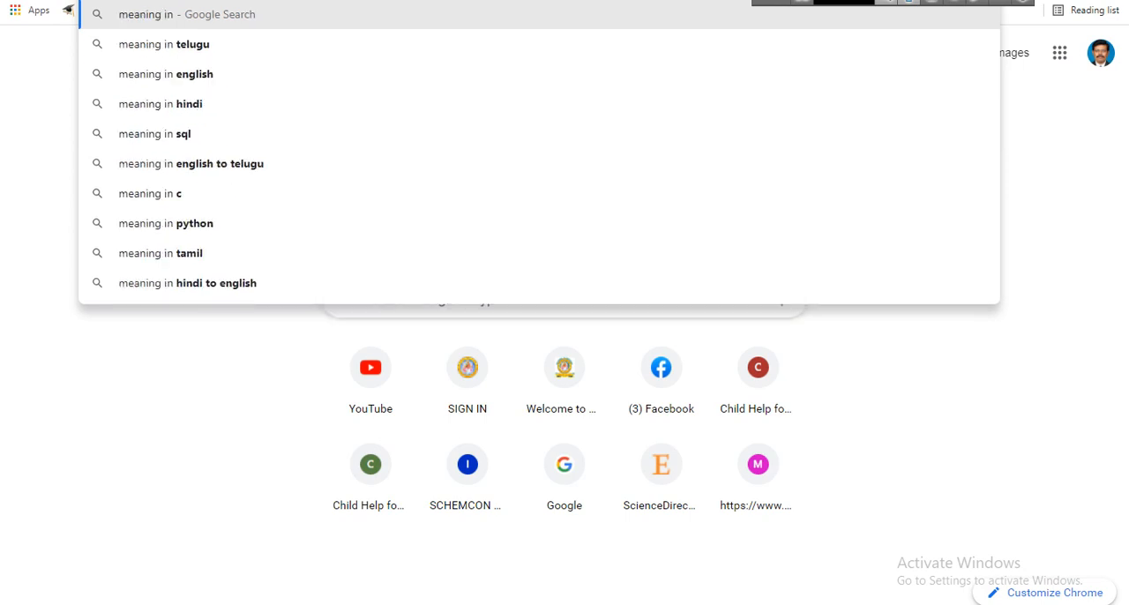
Search for "look meaning in telugu" and translate "see" into Telugu for comparison.
type("look")
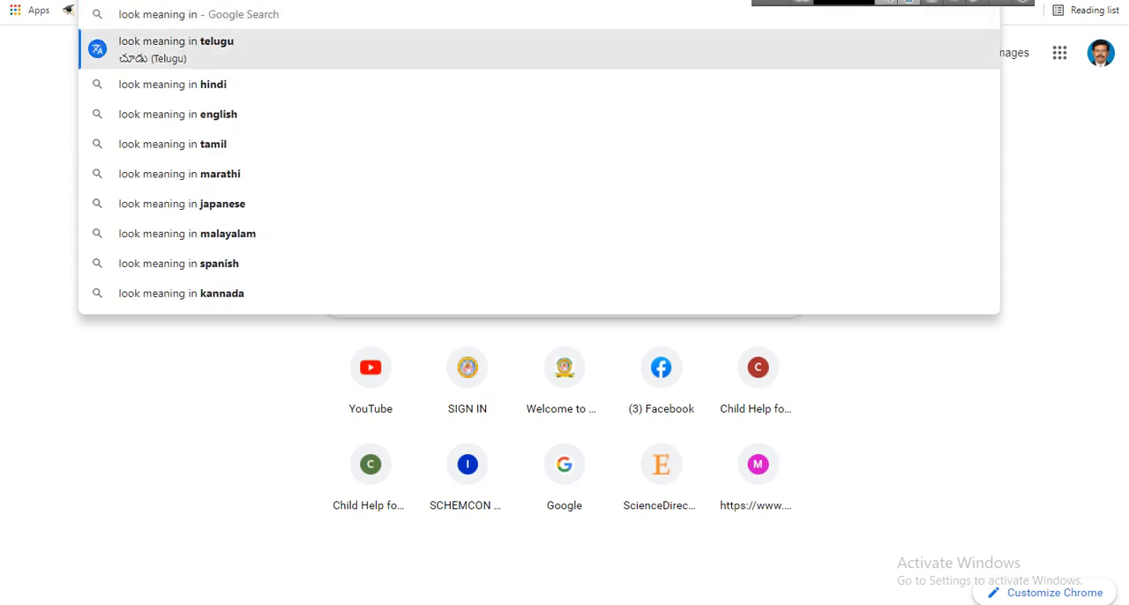
key("Return")
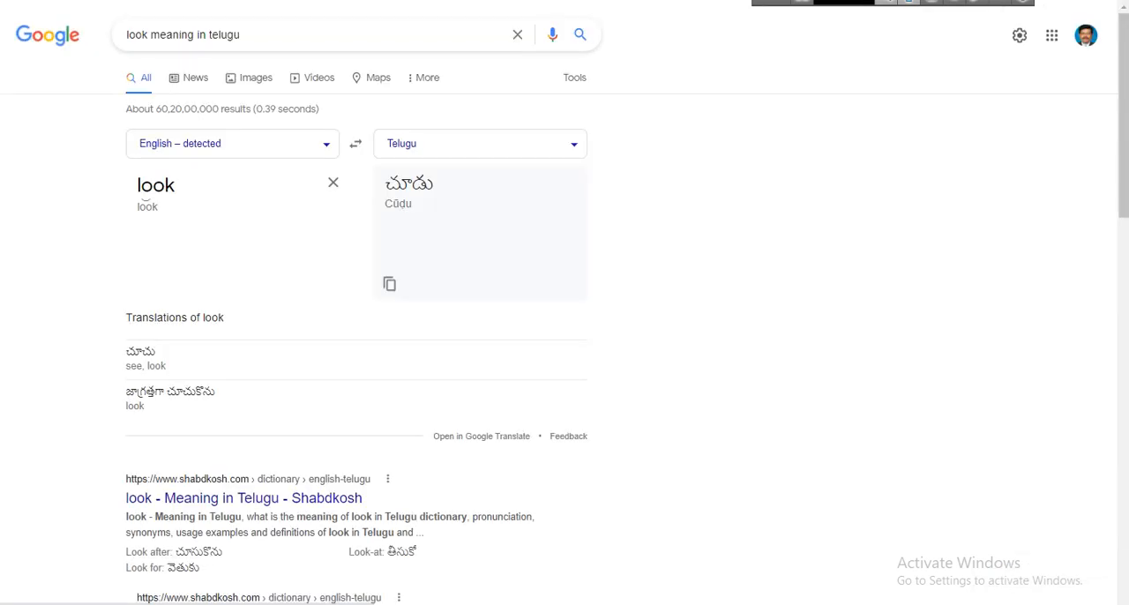
double_click(155, 185)
type("see")
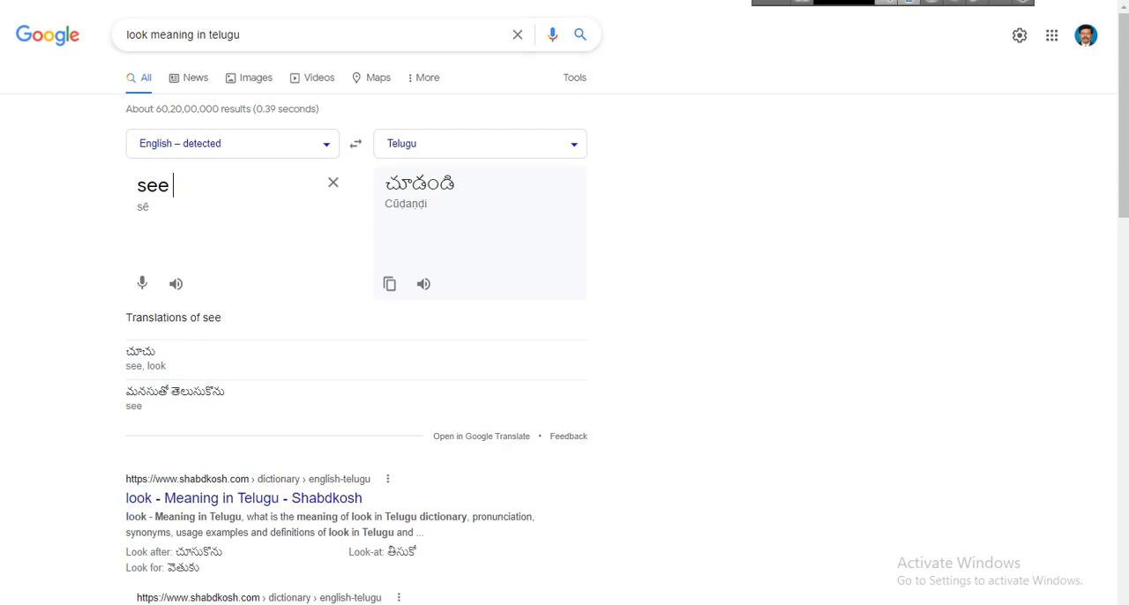
Check the participants list in the Google Meet call and return to the Excel workbook.
key("ctrl+Tab")
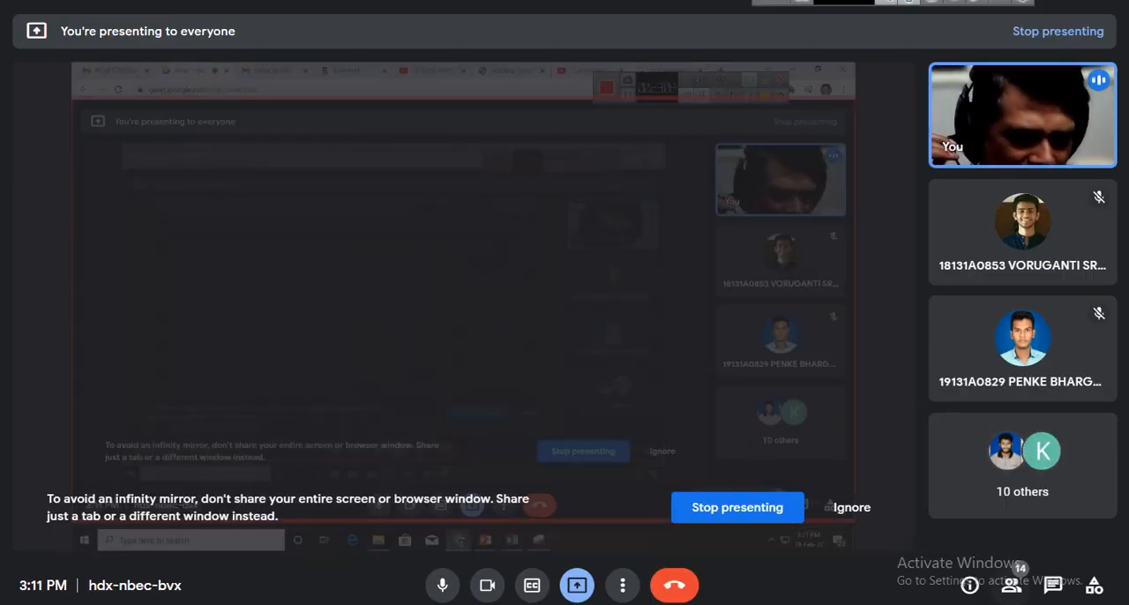
left_click(1012, 584)
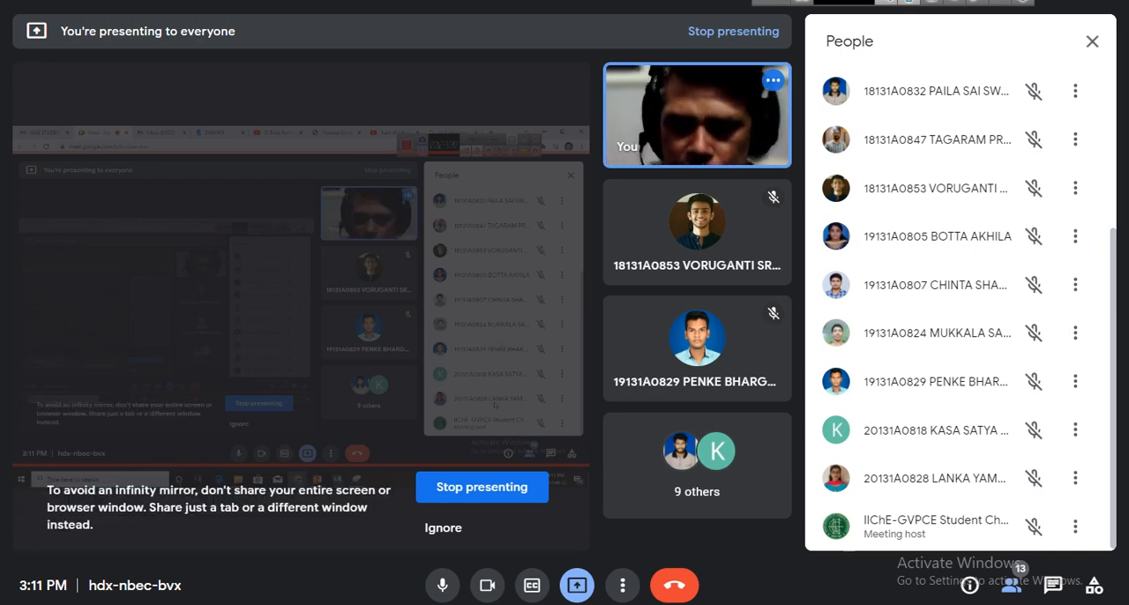
key("alt+Tab")
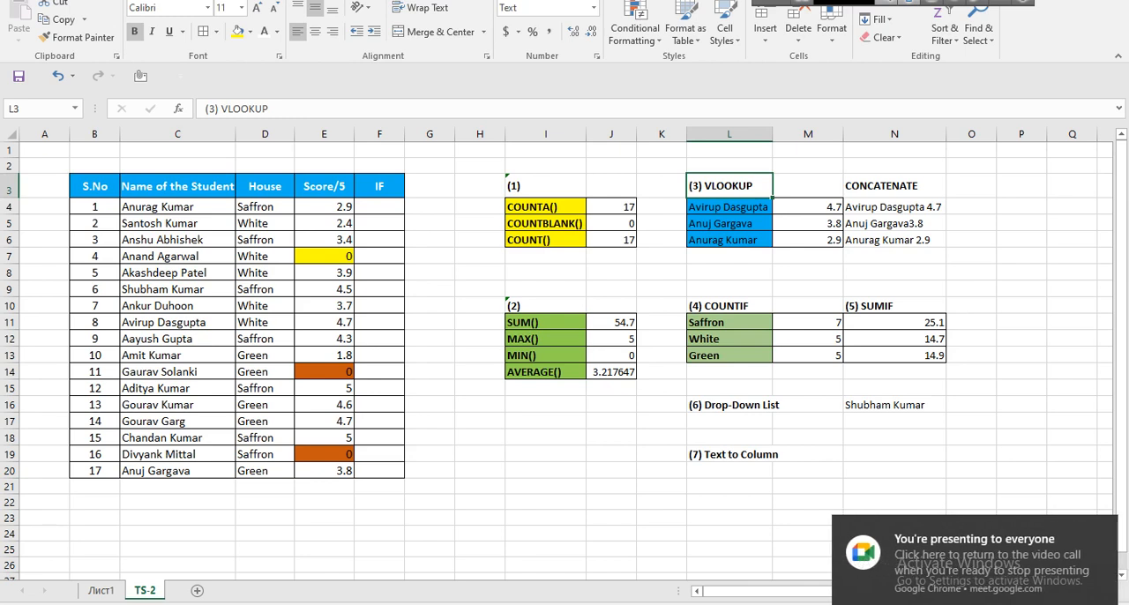
Point out the student names in C4:C20 and clear the VLOOKUP formula from M4.
left_click_drag(157, 207, 159, 471)
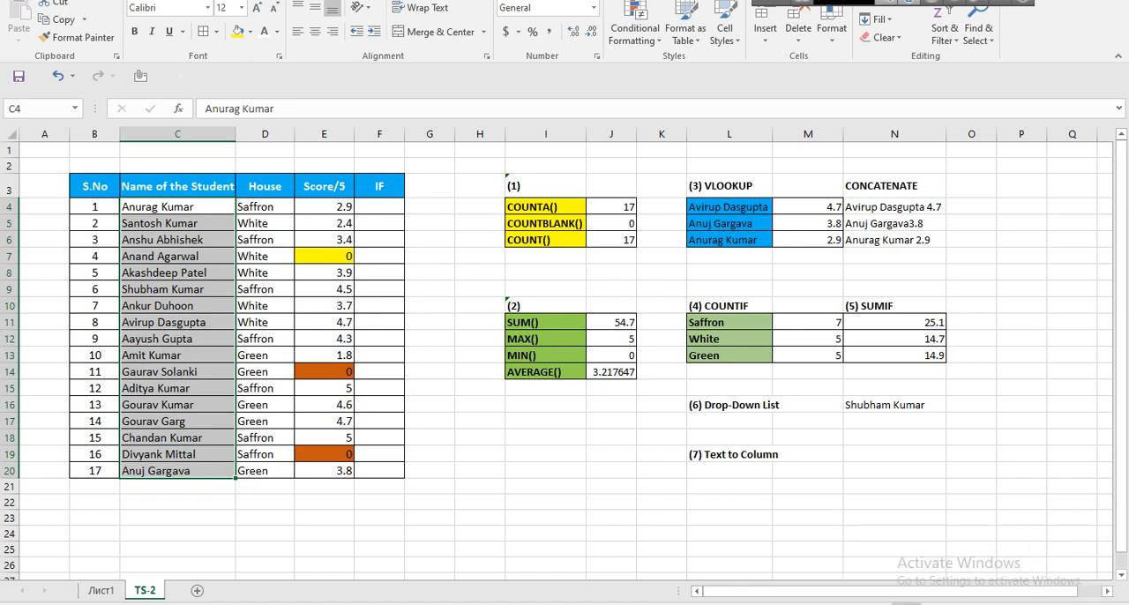
mouse_move(177, 273)
left_mouse_down()
mouse_move(177, 289)
mouse_move(177, 275)
left_mouse_up()
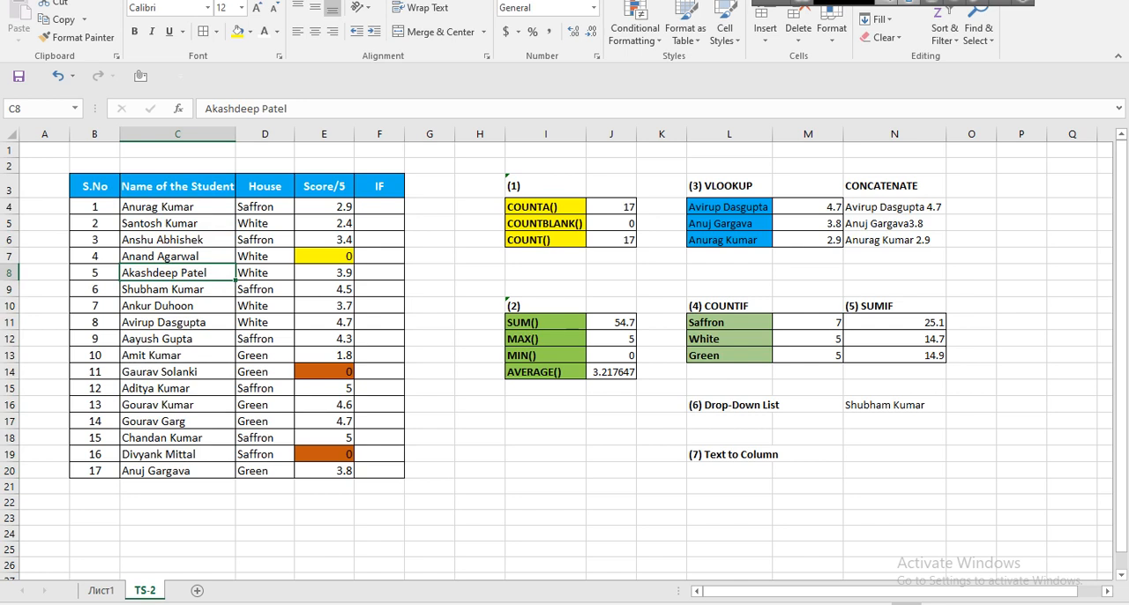
left_click(728, 207)
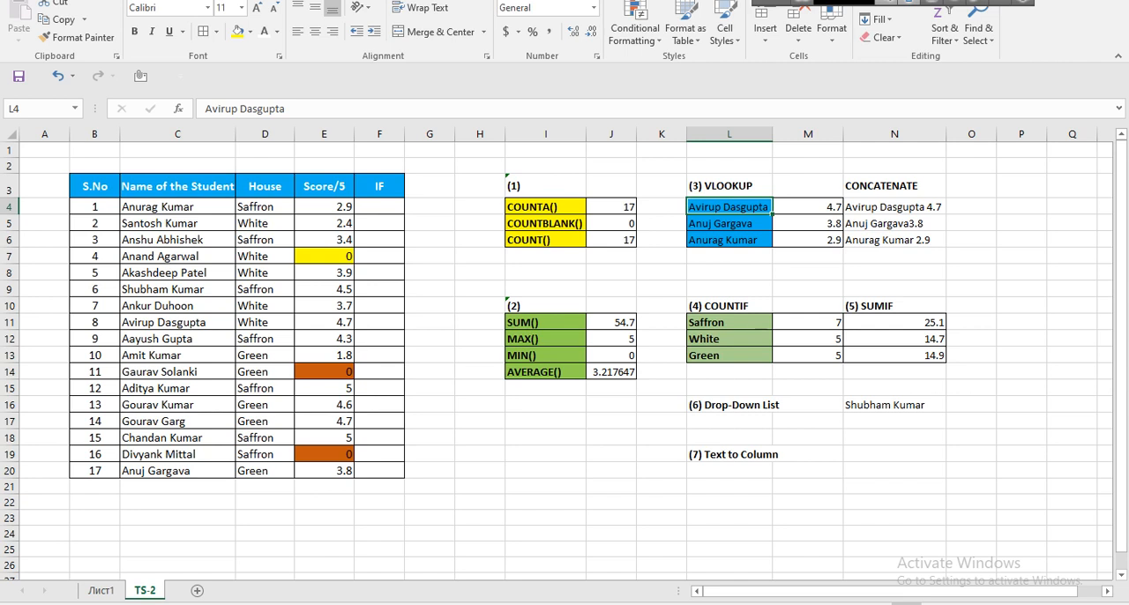
left_click(808, 207)
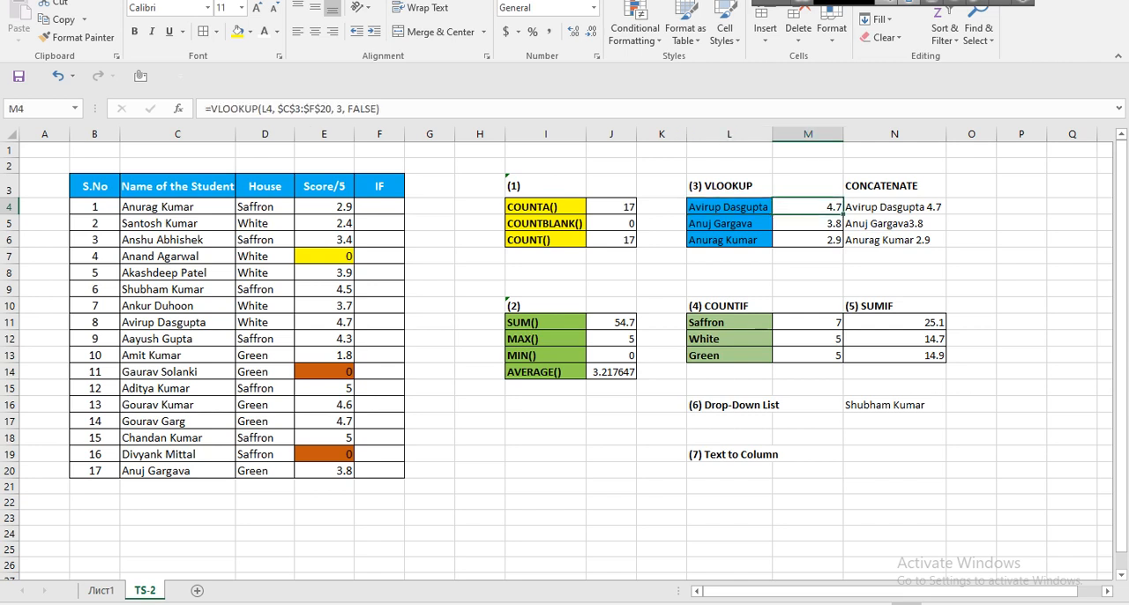
key("Delete")
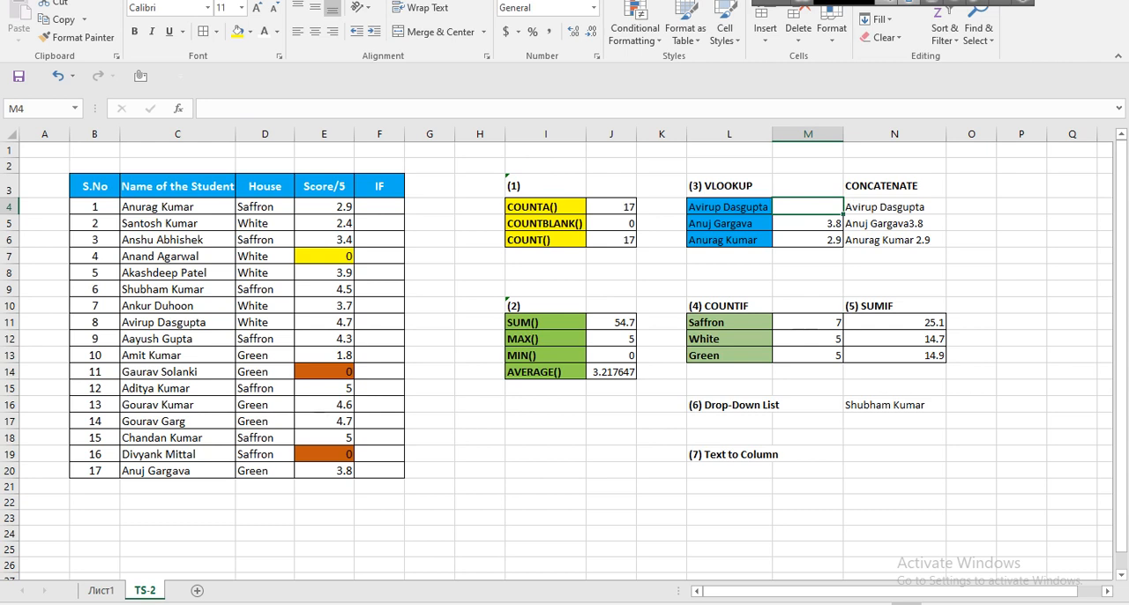
Point out the lookup name in L4, its result cell M4 and the student name column of the table.
left_click_drag(729, 207, 808, 208)
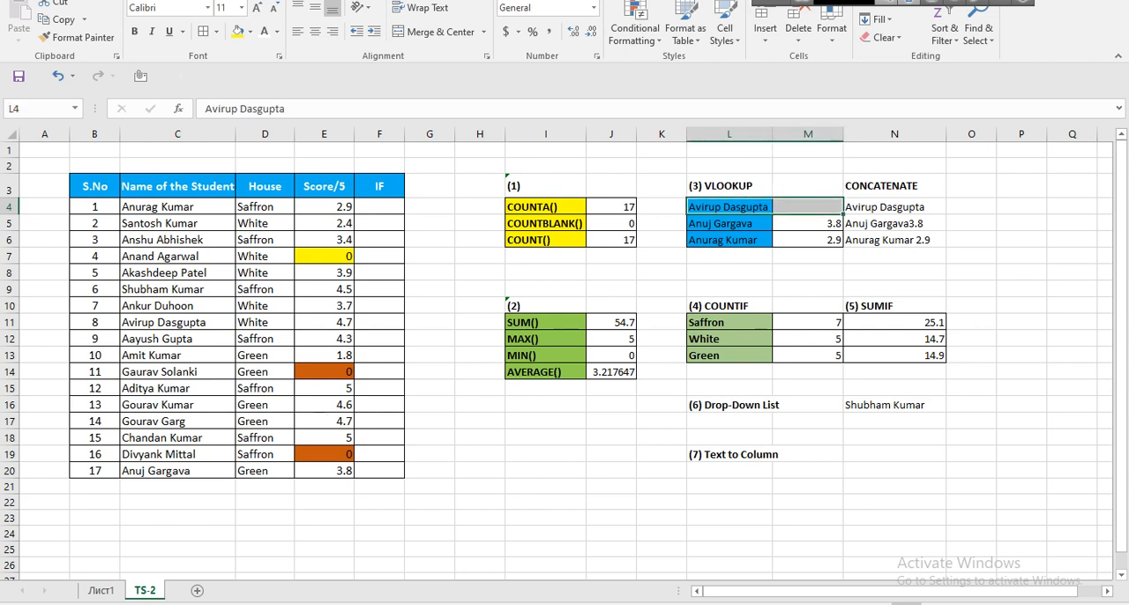
left_click(807, 207)
left_click(729, 207)
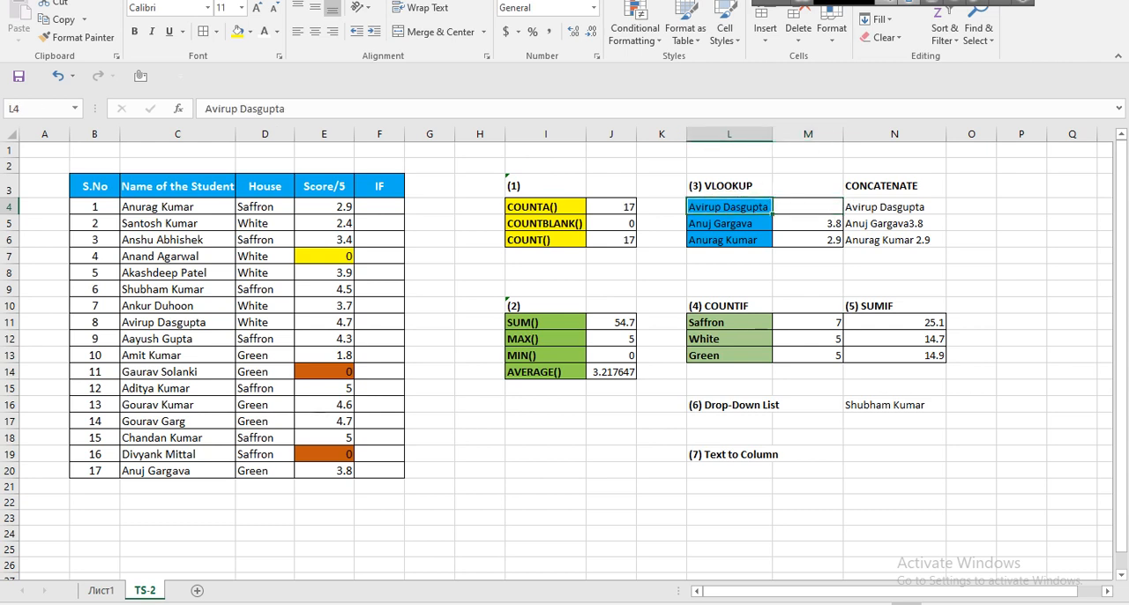
left_click(807, 208)
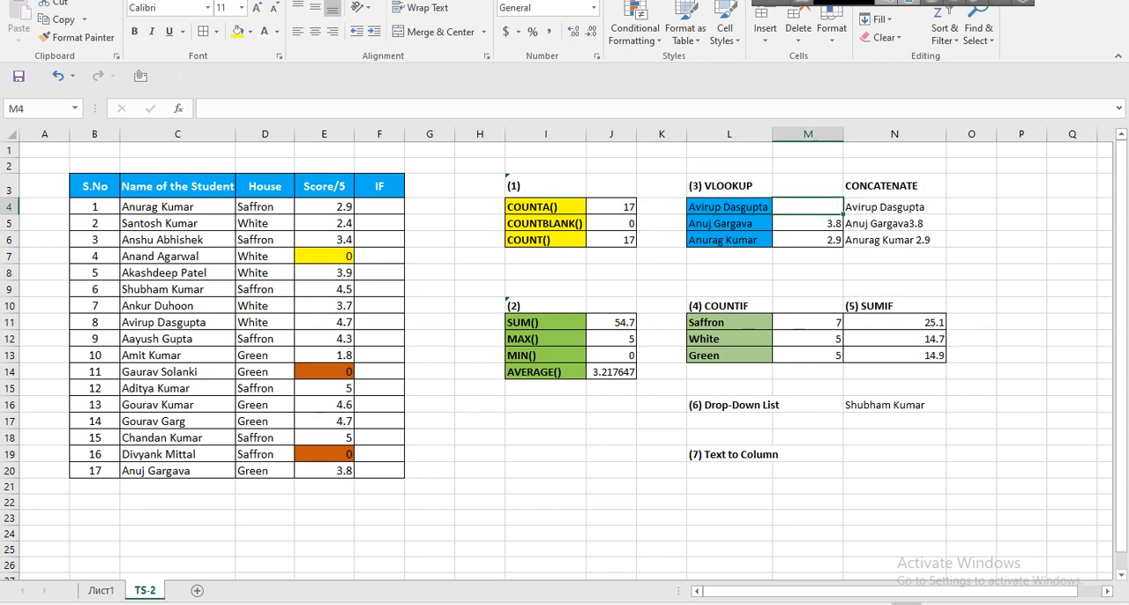
left_click(729, 207)
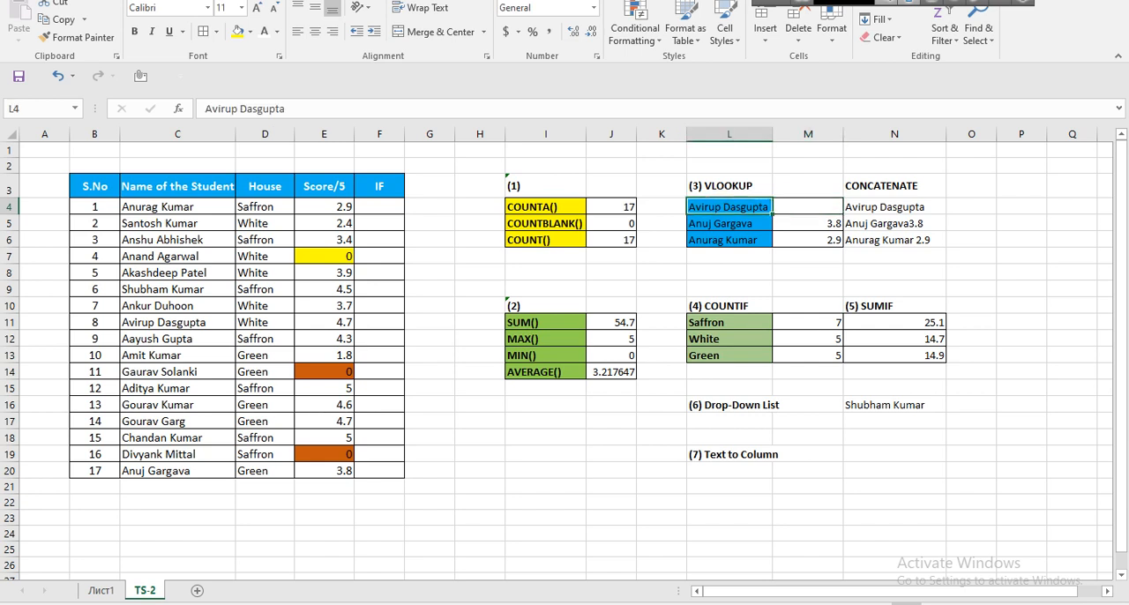
left_click(178, 306)
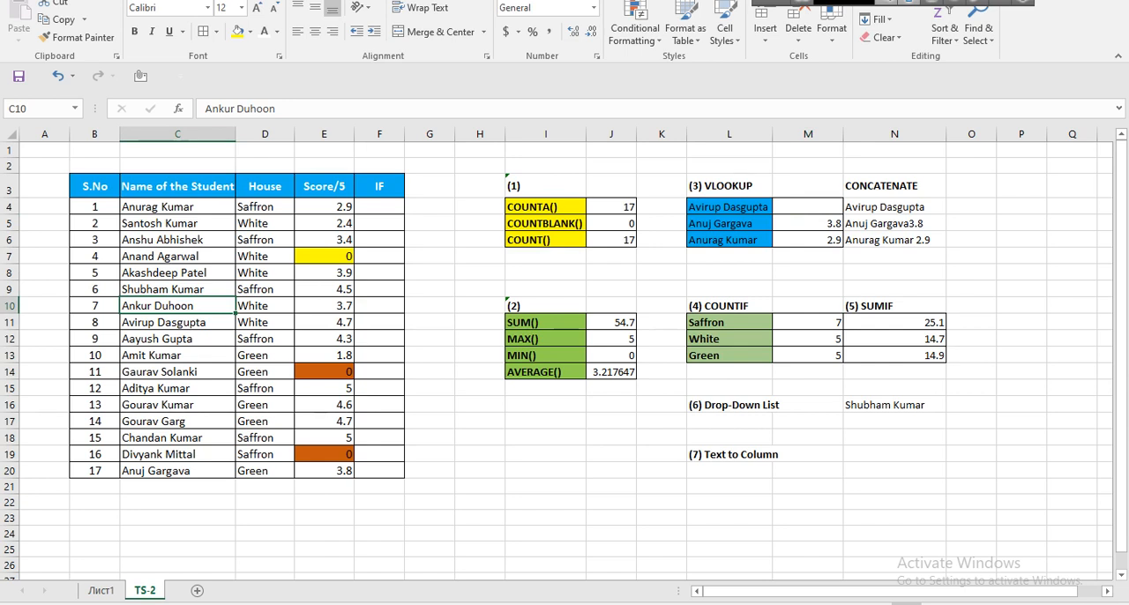
left_click(730, 207)
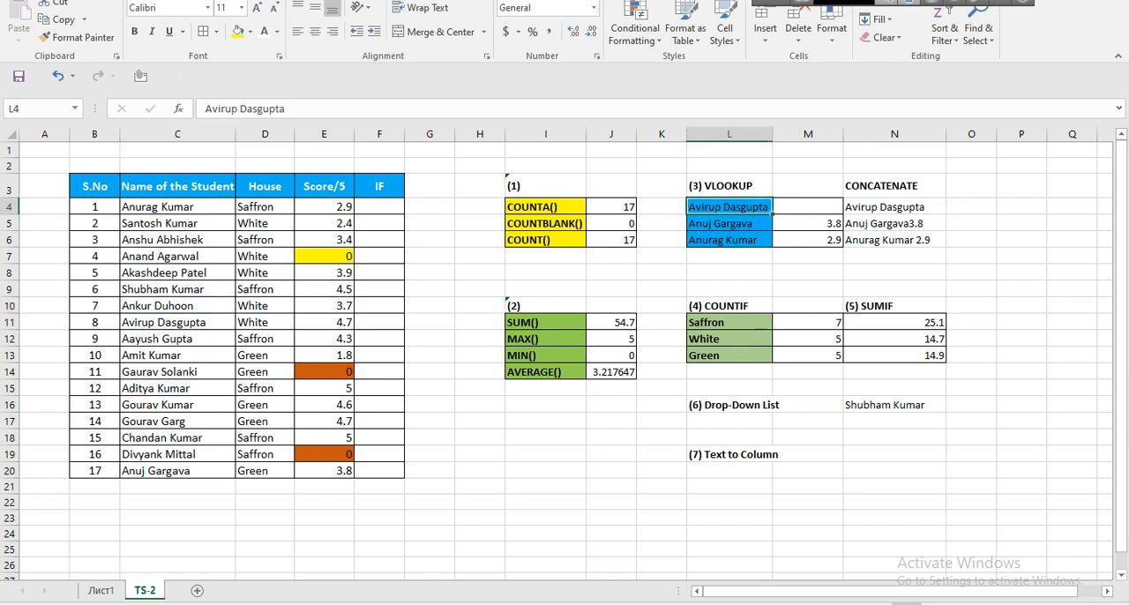
Start a VLOOKUP formula in M4 with L4 as the lookup value.
left_click(808, 207)
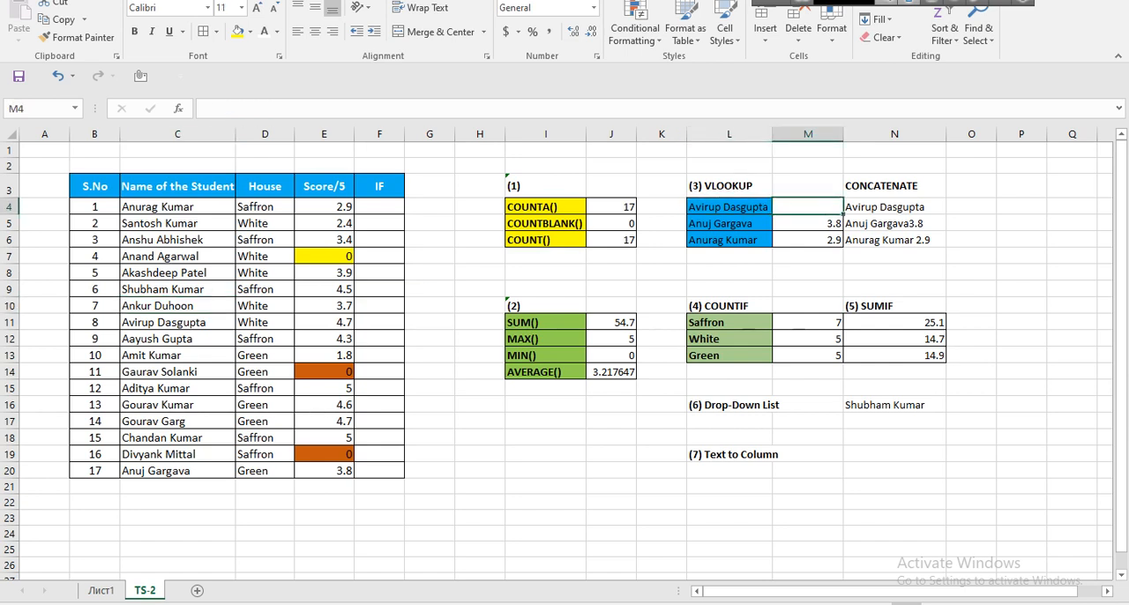
type("=")
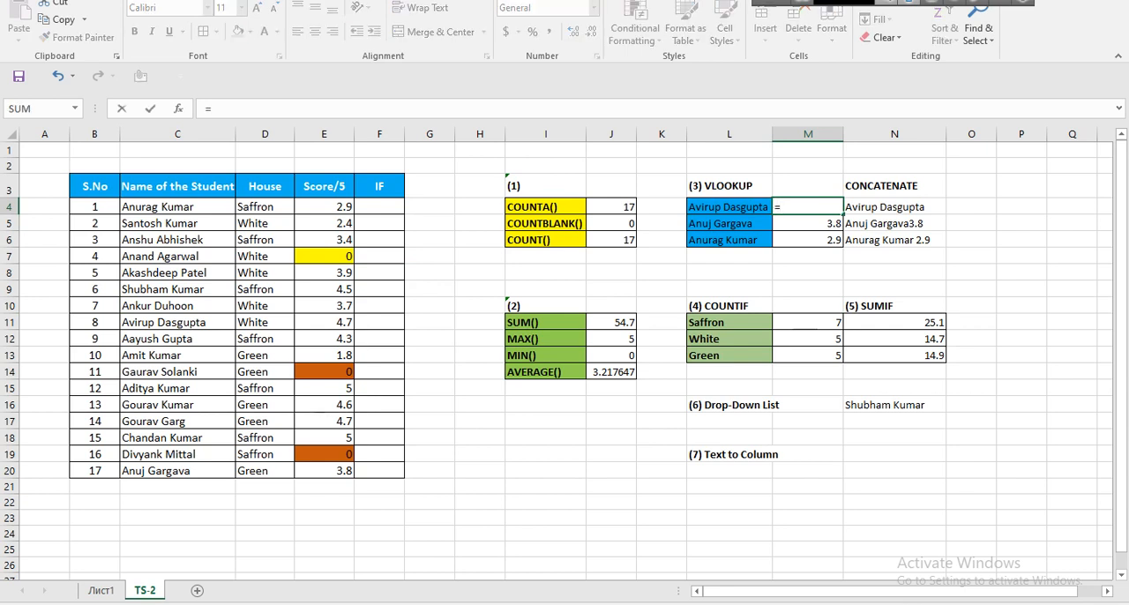
type("vlookup")
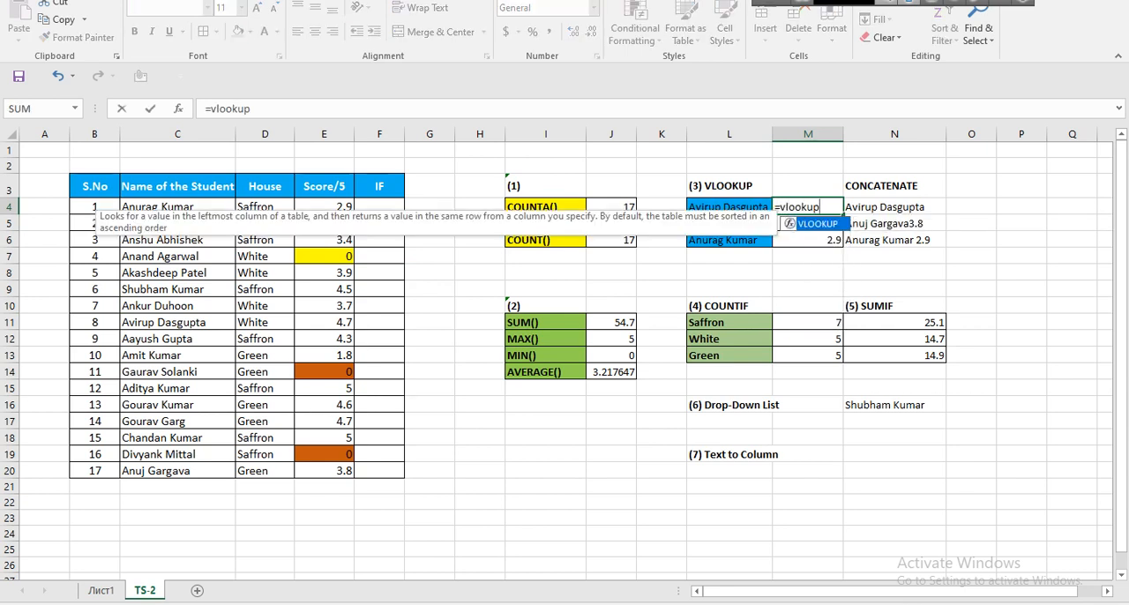
key("Tab")
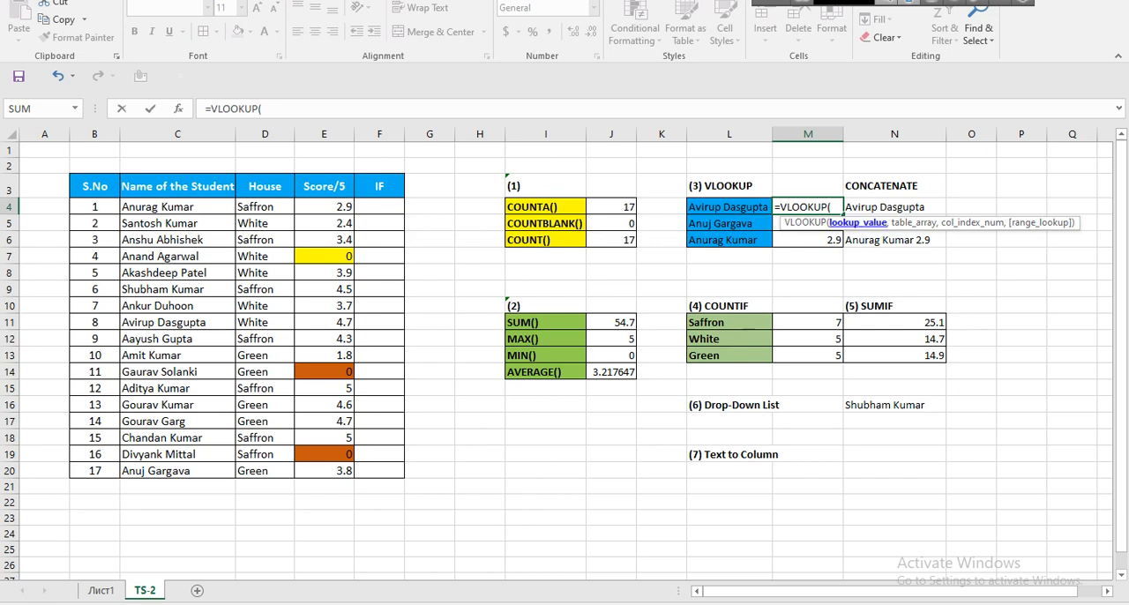
left_click(729, 207)
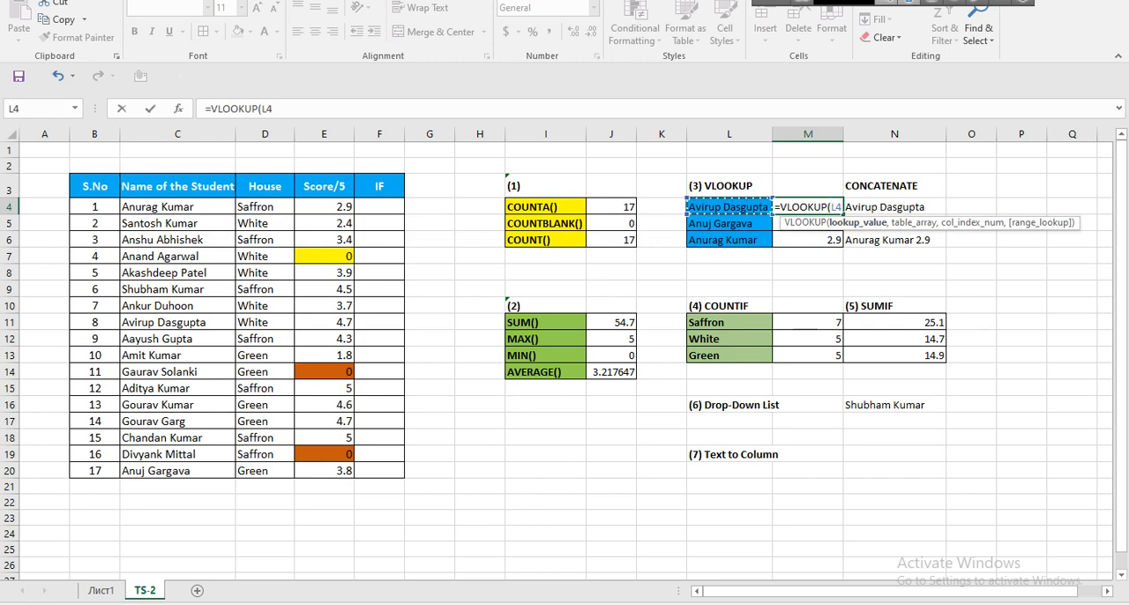
type(",")
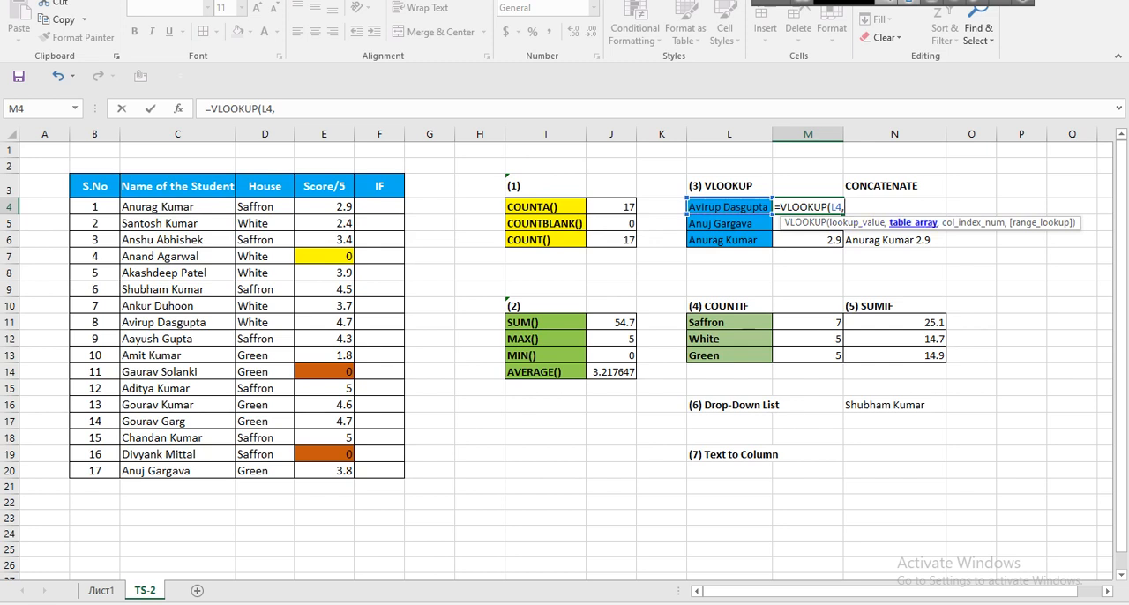
left_click_drag(176, 206, 353, 477)
type(",")
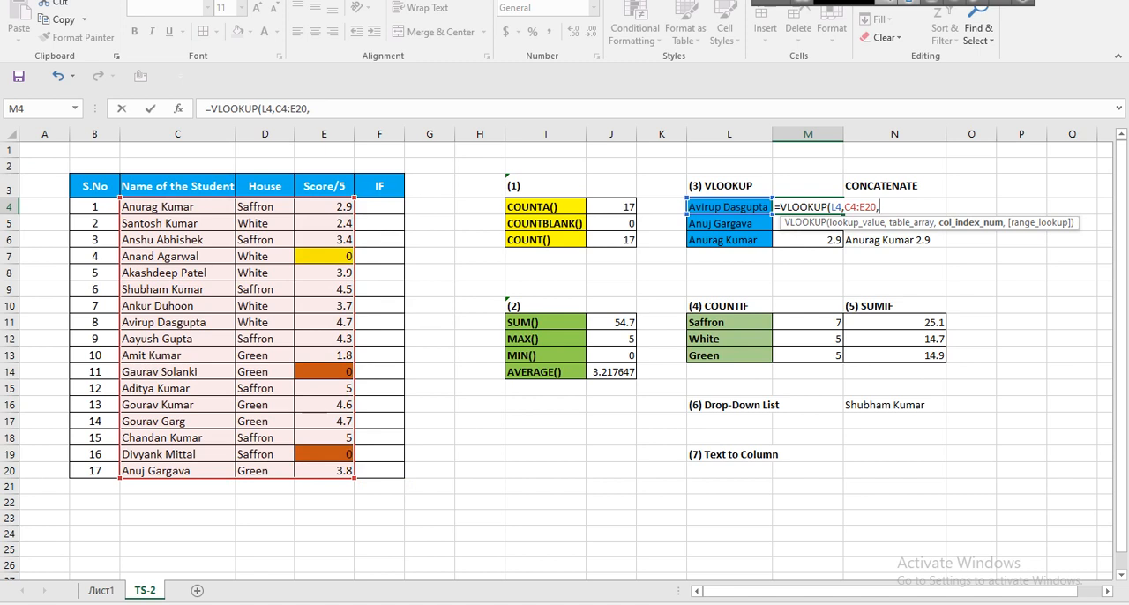
key("BackSpace")
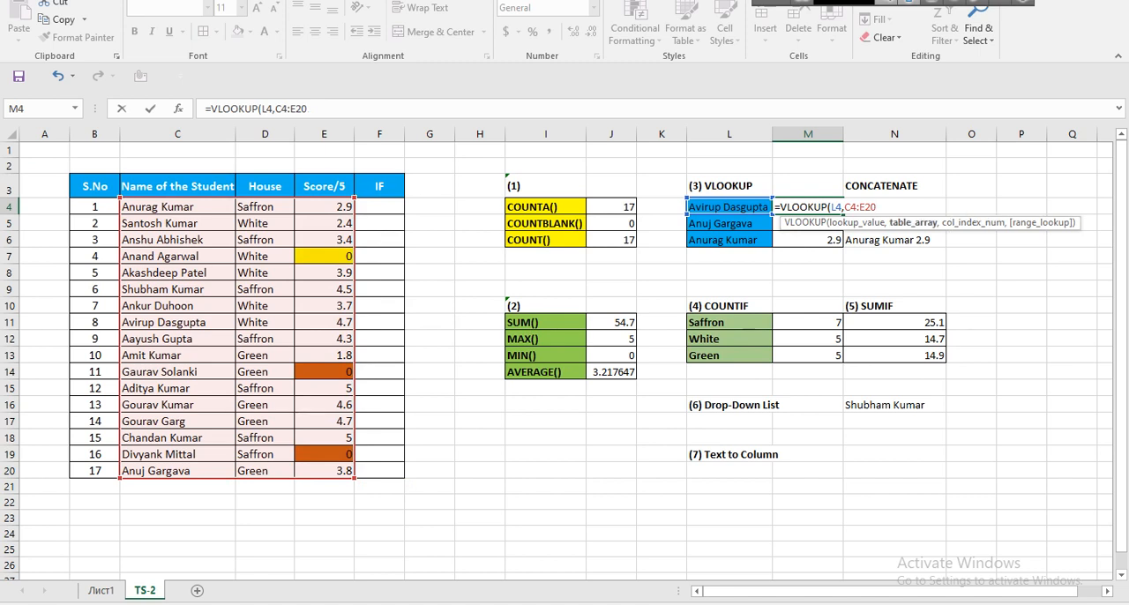
key("F4")
key("ctrl+z")
key("BackSpace")
key("BackSpace")
key("BackSpace")
key("BackSpace")
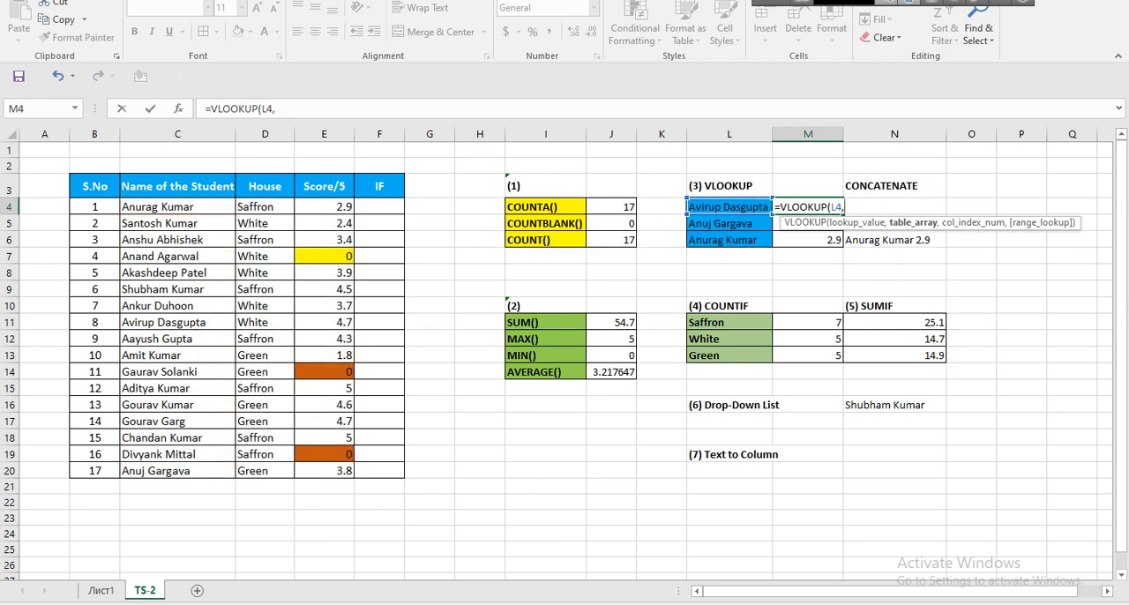
Set the VLOOKUP table array to C4:E20, cycle through its reference types and leave it absolute as $C$4:$E$20.
left_click_drag(132, 206, 348, 475)
key("F4")
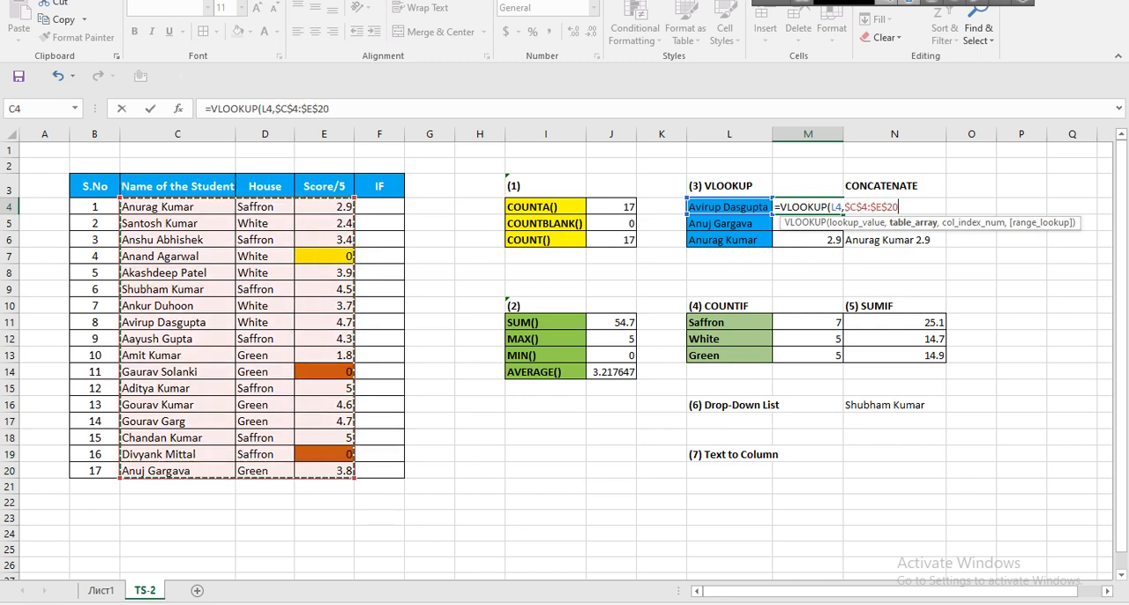
key("F4")
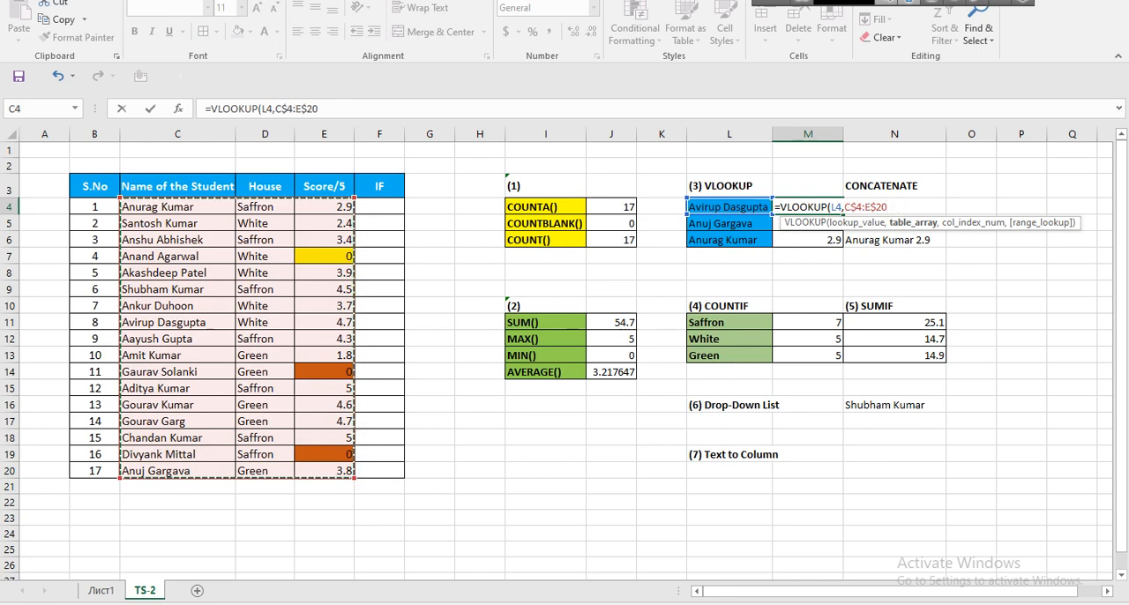
key("F4")
key("F4")
key("F4")
key("F4")
key("F4")
key("F4")
Return the VLOOKUP table array to the relative range C4:E20 and discard the unfinished formula in M4.
key("F4")
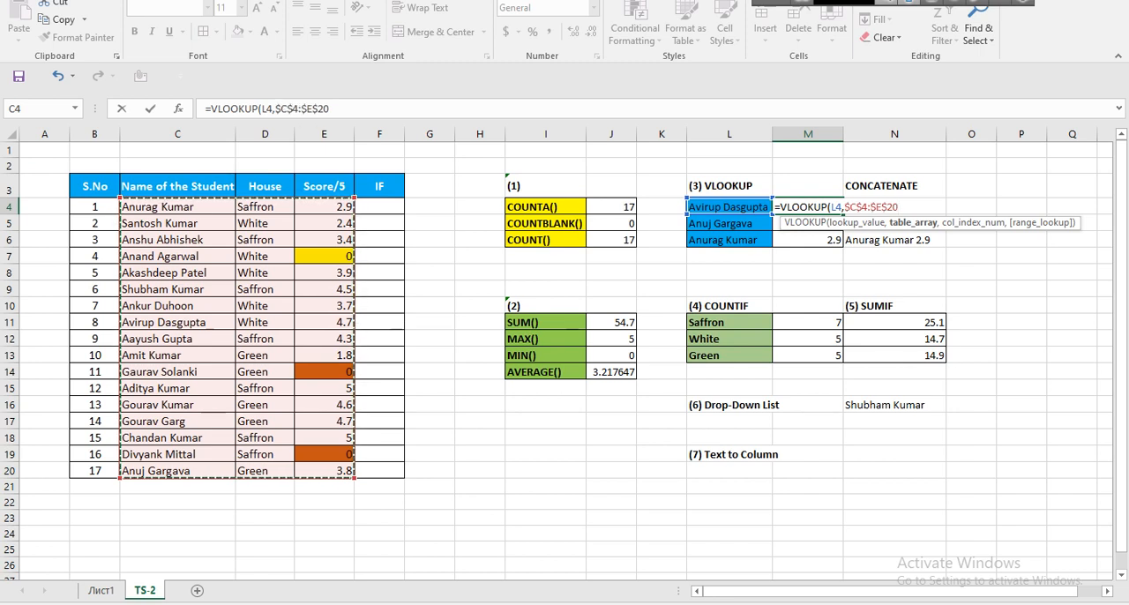
key("F4")
key("F4")
key("F4")
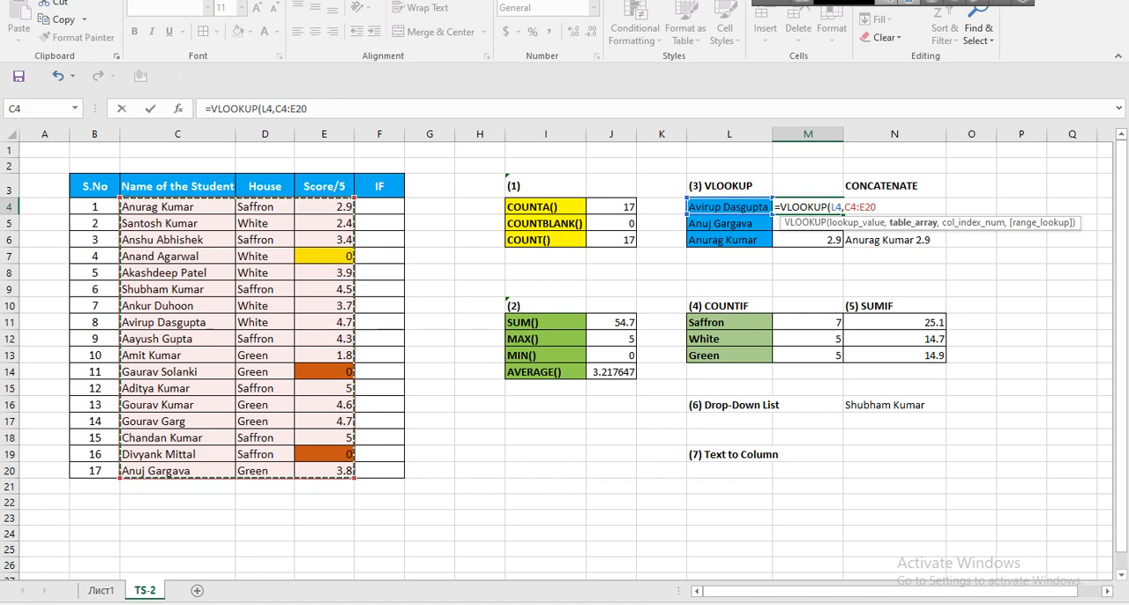
left_click(324, 470)
left_click_drag(176, 206, 328, 471)
key("Escape")
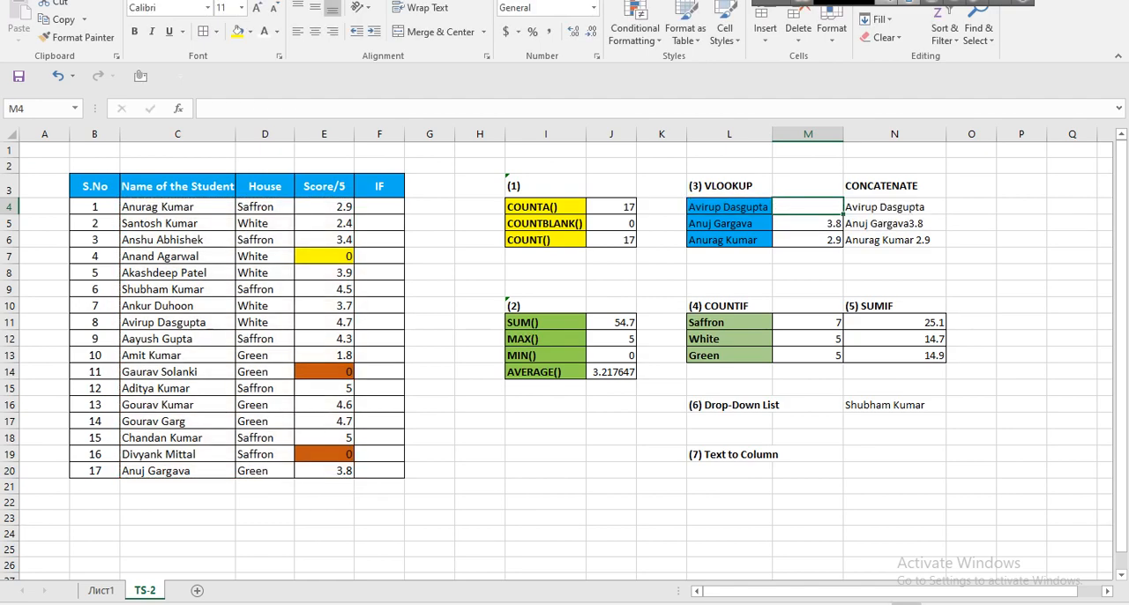
Start a new VLOOKUP formula in the empty cell M4.
scroll(564, 353, "up", 3, "ctrl")
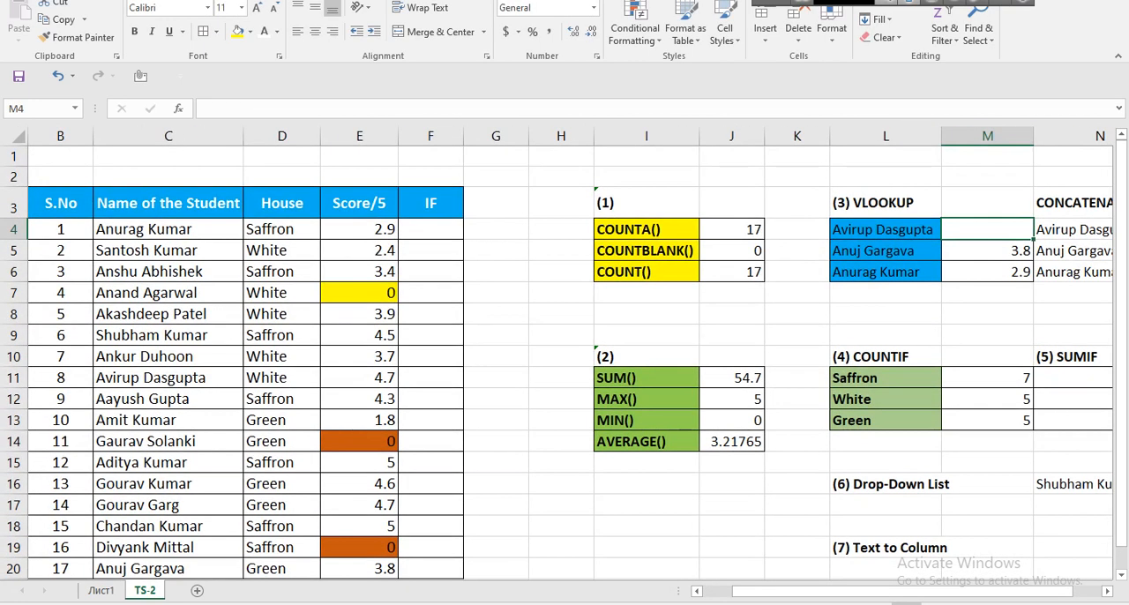
type("=v")
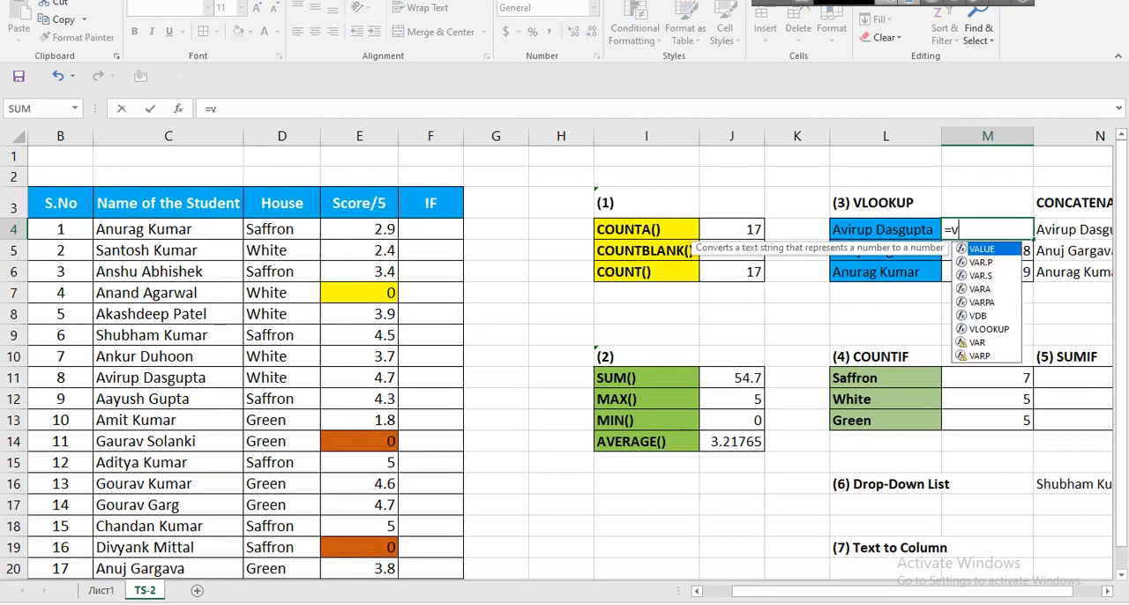
type("lookup")
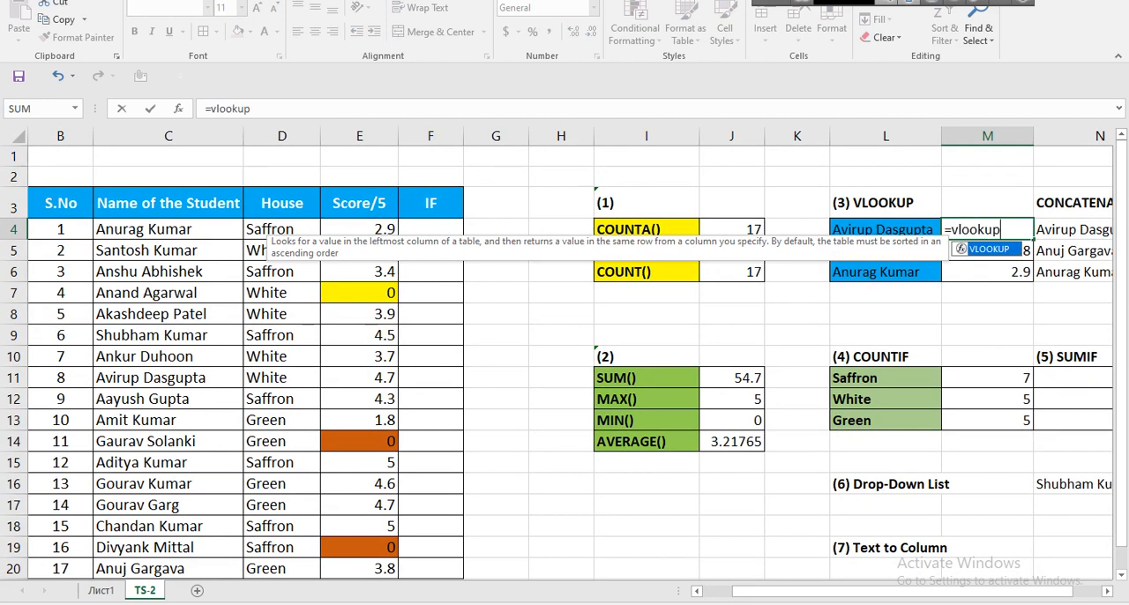
key("Tab")
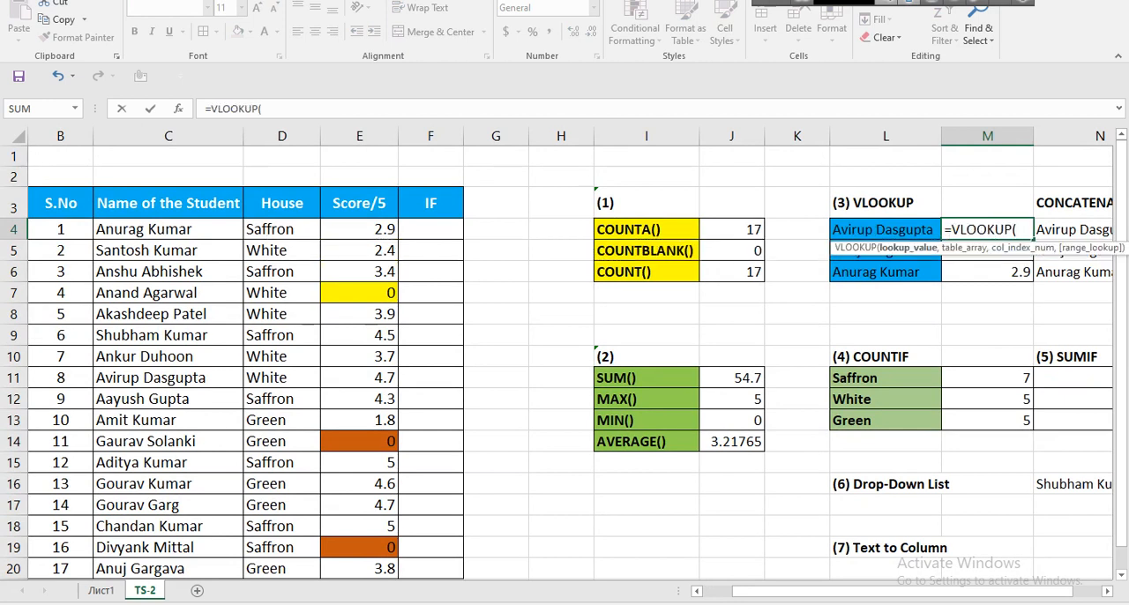
left_click_drag(167, 229, 379, 568)
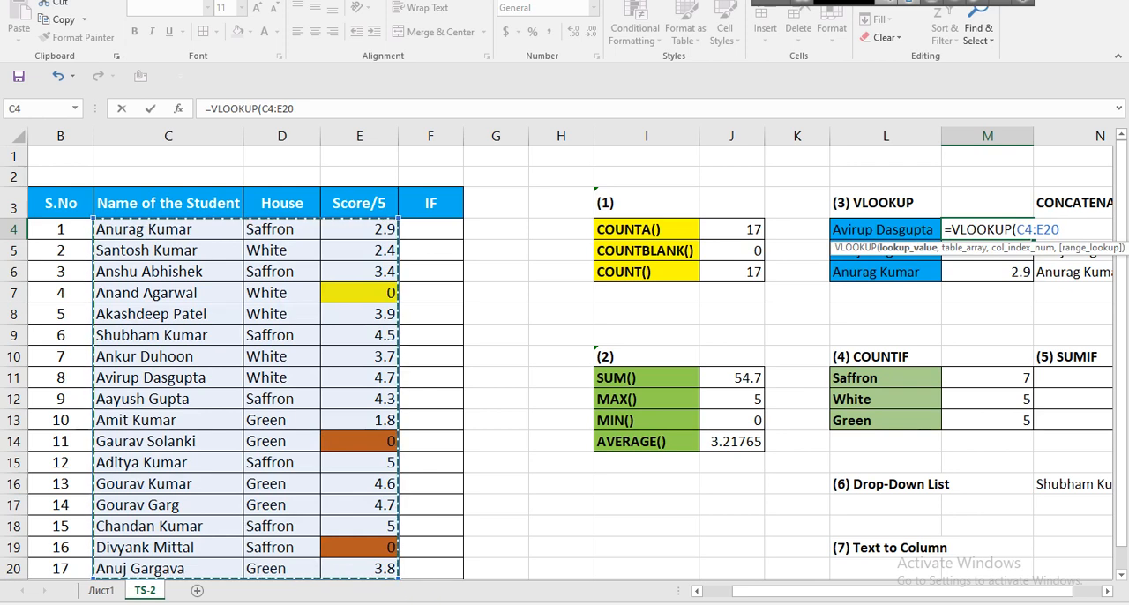
key("F4")
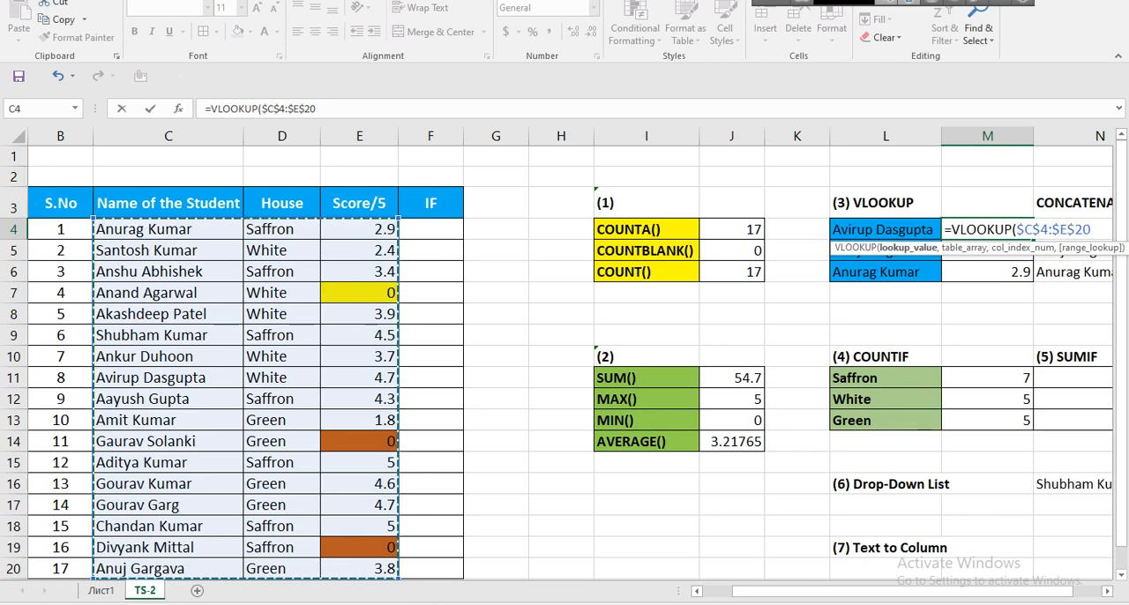
left_click_drag(952, 591, 970, 589)
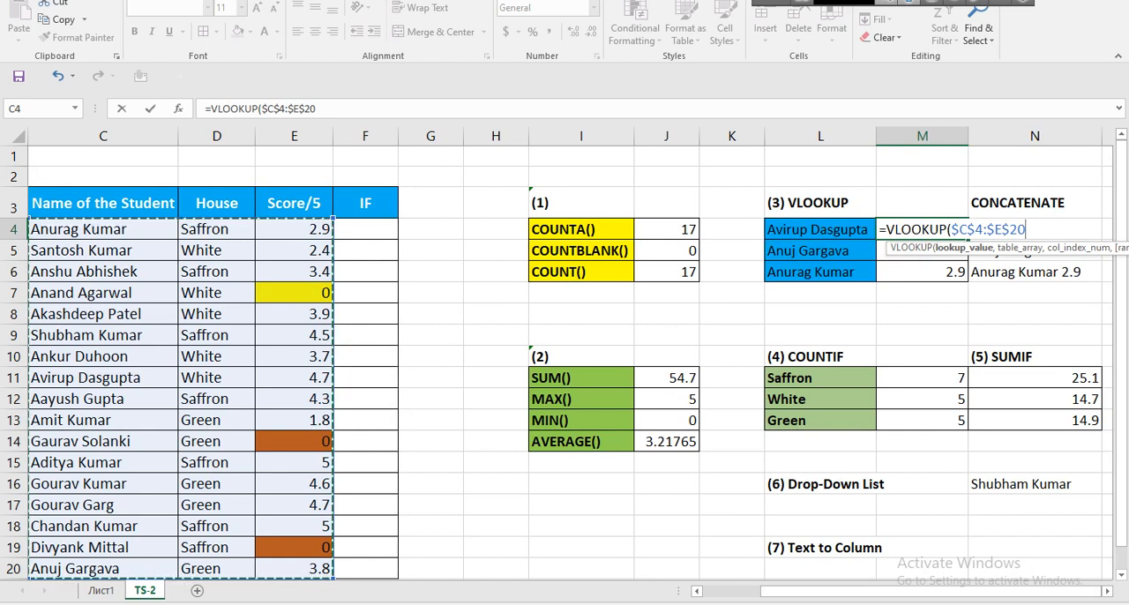
key("BackSpace")
key("BackSpace")
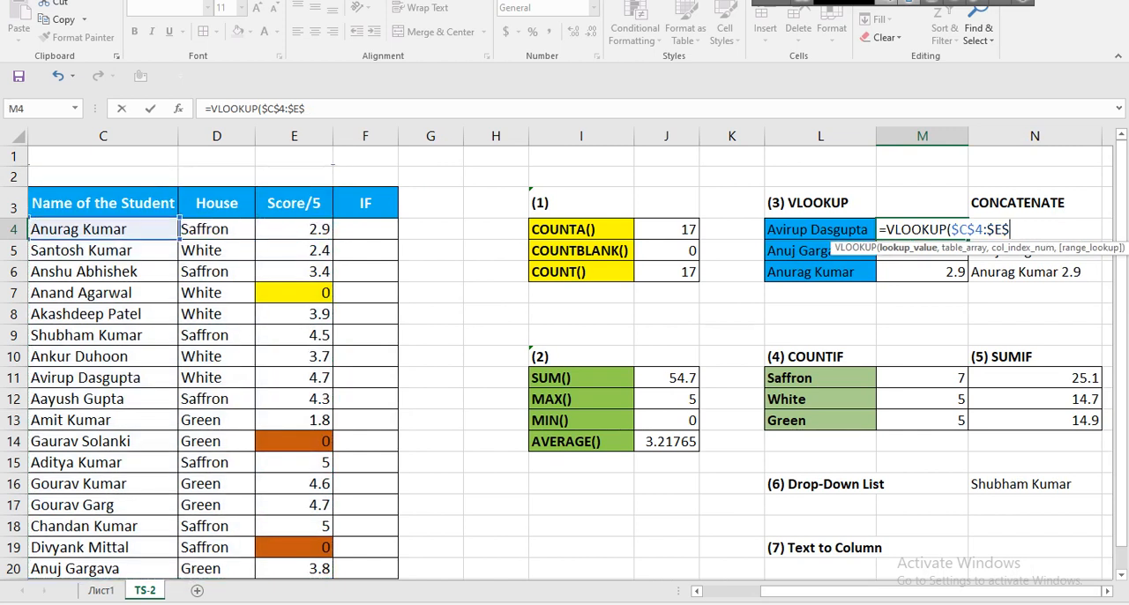
key("BackSpace")
key("BackSpace")
key("BackSpace")
key("BackSpace")
key("BackSpace")
key("BackSpace")
key("BackSpace")
key("BackSpace")
key("BackSpace")
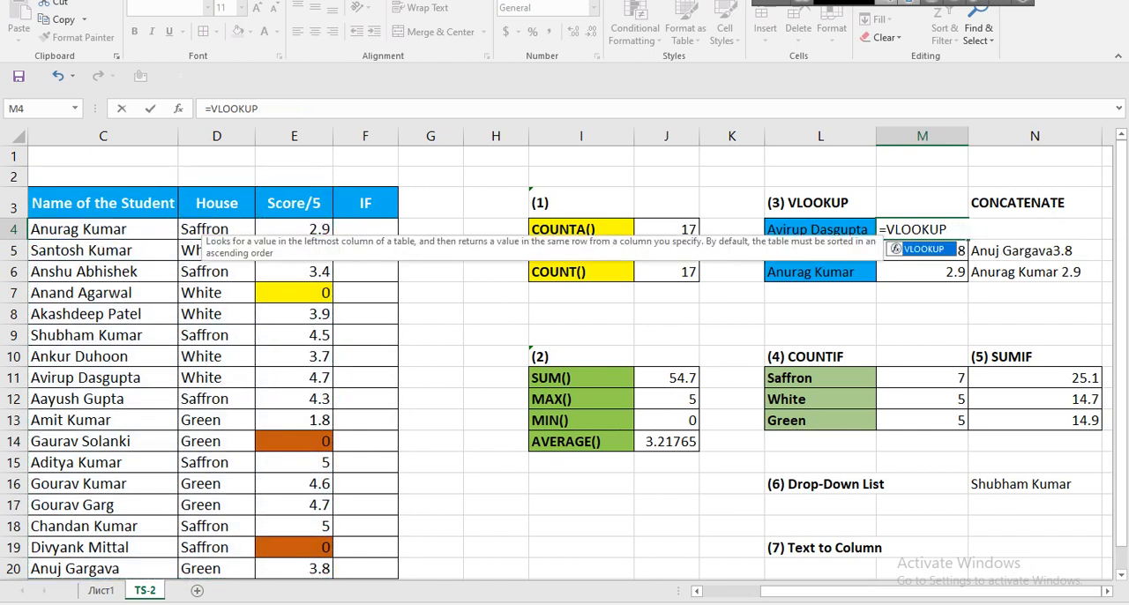
Enter L4 as the VLOOKUP lookup value and the absolute range $C$4:$E$20 as its table array.
type("(")
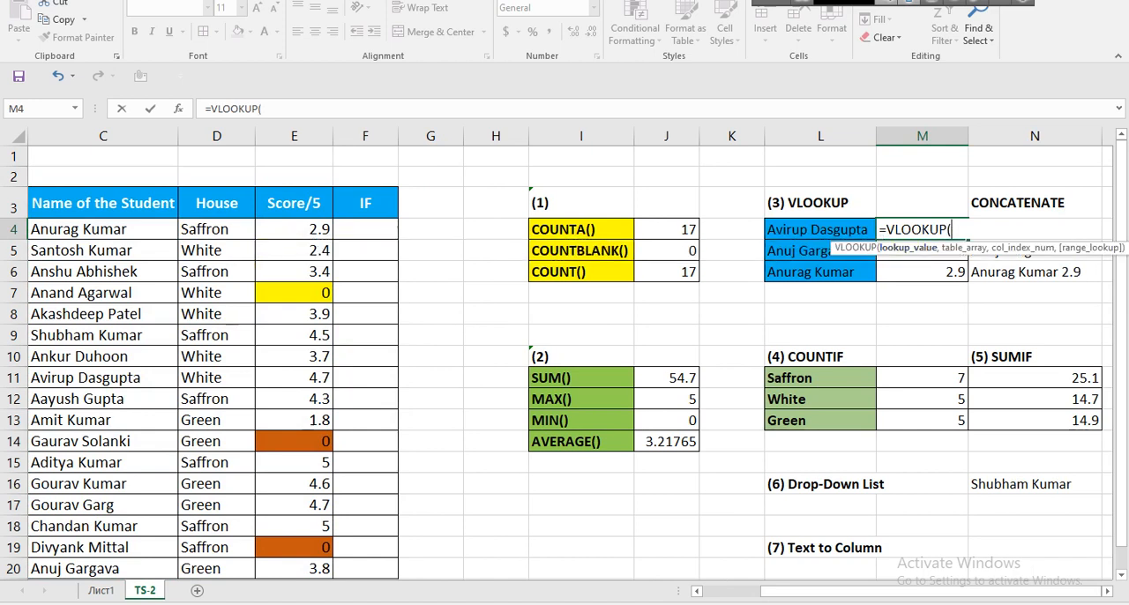
key("Left")
type(",")
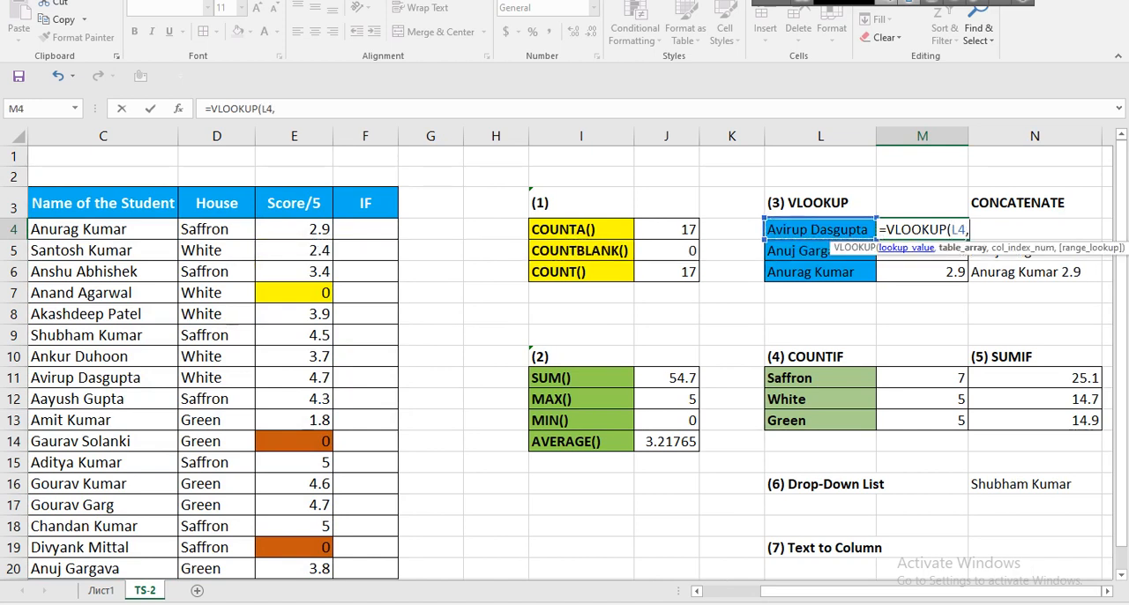
left_click_drag(44, 228, 318, 568)
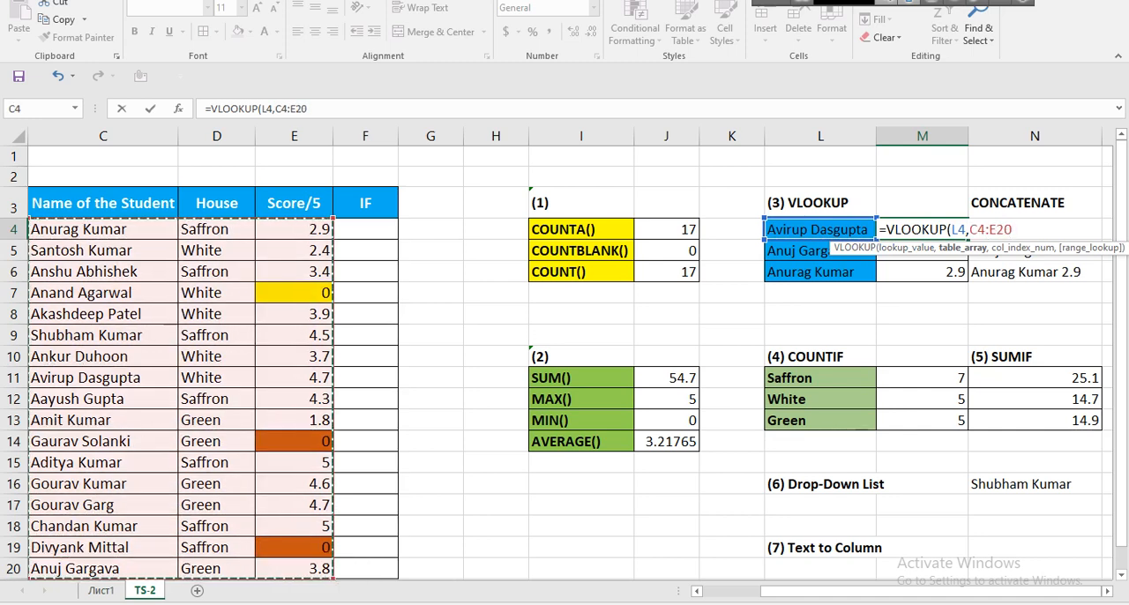
scroll(317, 529, "down", 1)
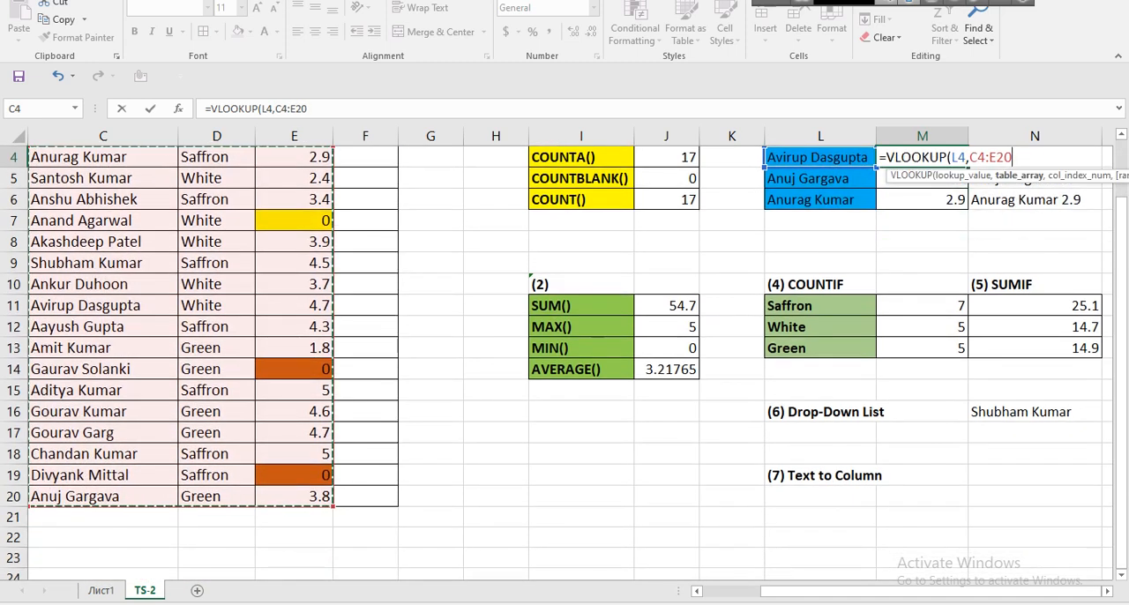
scroll(564, 361, "up", 1)
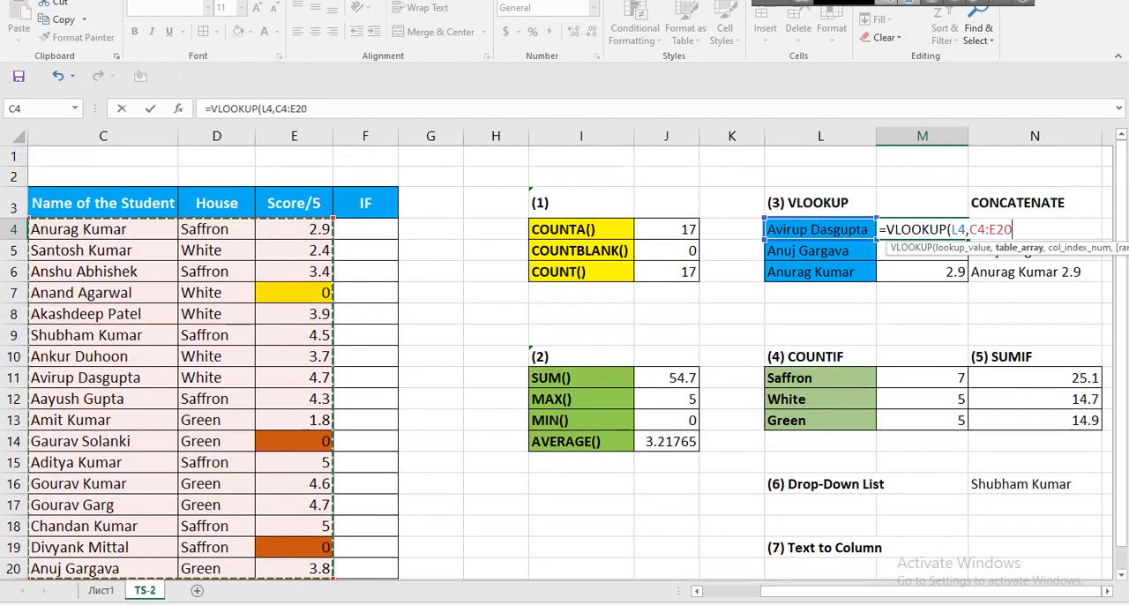
key("F4")
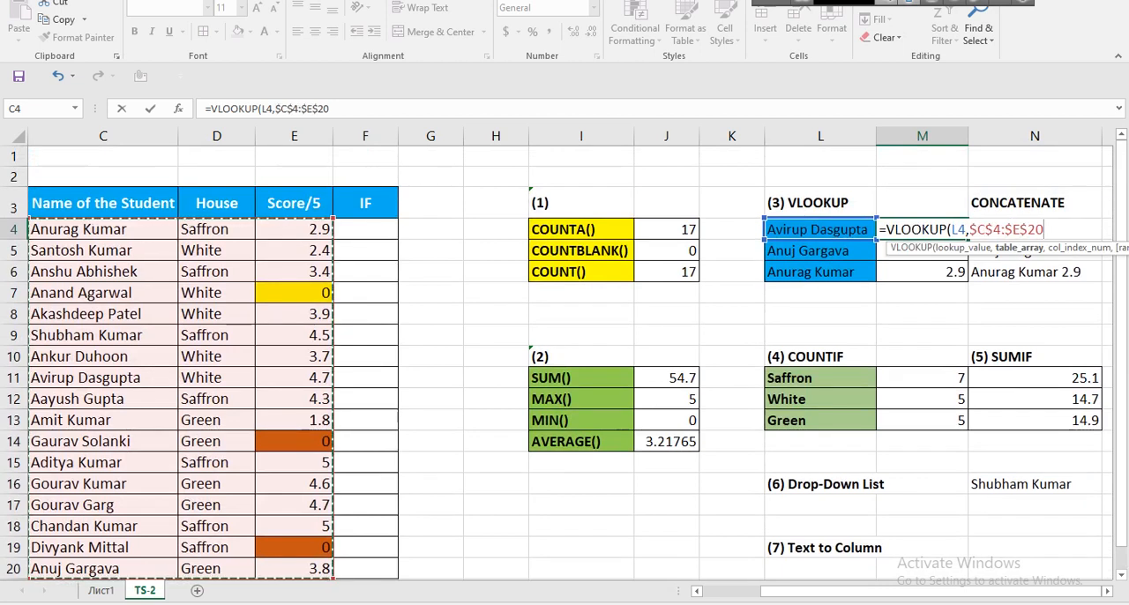
type(",")
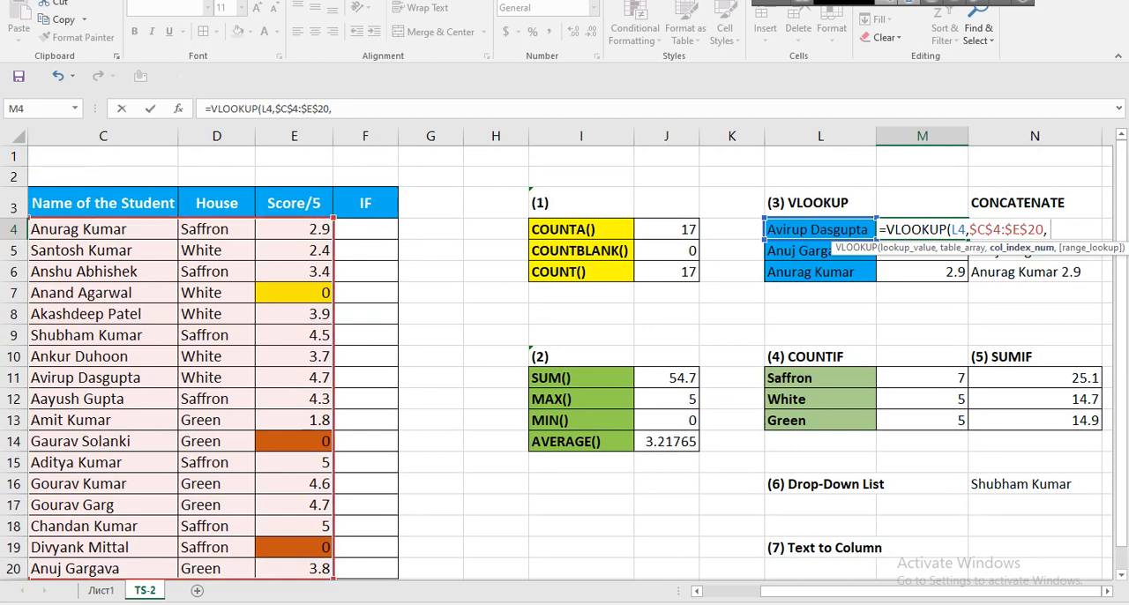
Try the absolute score range $E$4:$E$20 as the VLOOKUP column index and commit the formula in M4.
left_click_drag(300, 231, 305, 498)
key("F4")
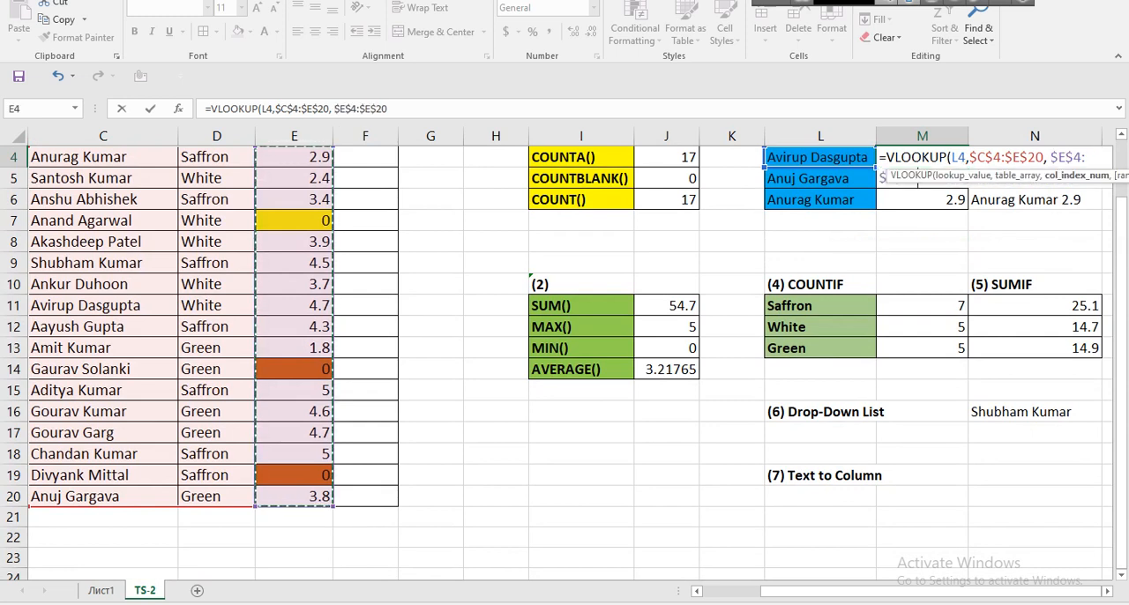
type(")")
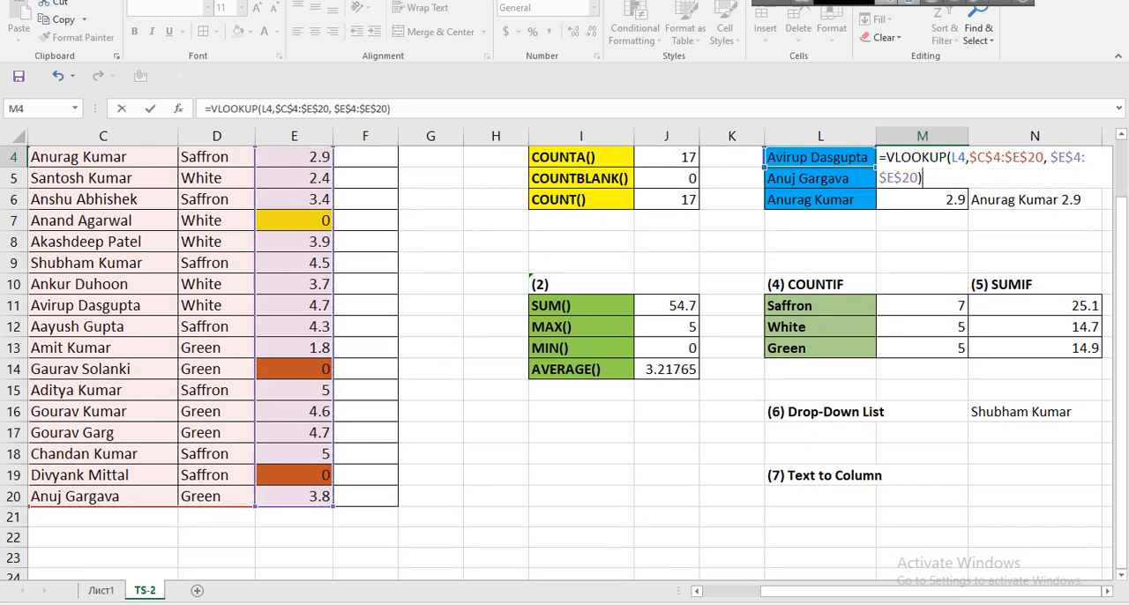
key("Left")
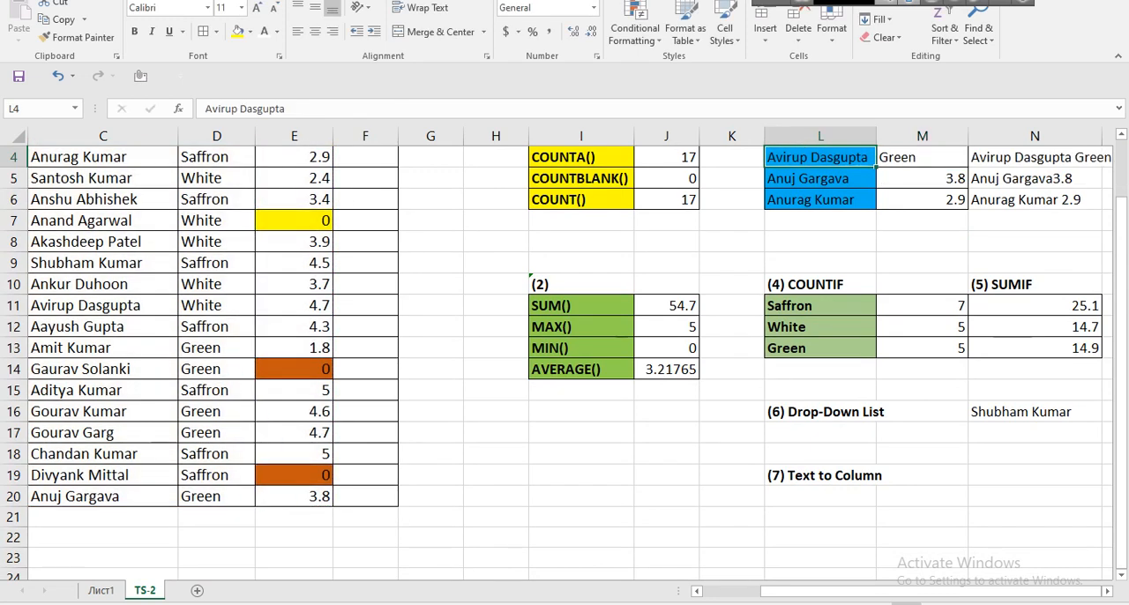
Clear the formula from M4 and begin a fresh VLOOKUP there with L4 as the lookup value.
scroll(564, 353, "down", 1)
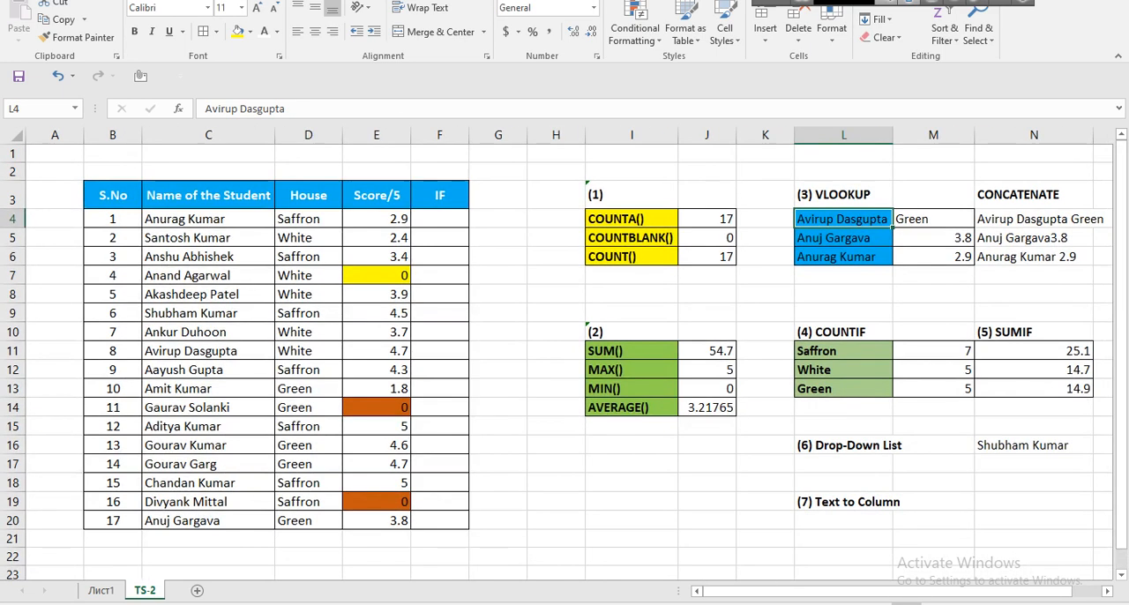
key("Right")
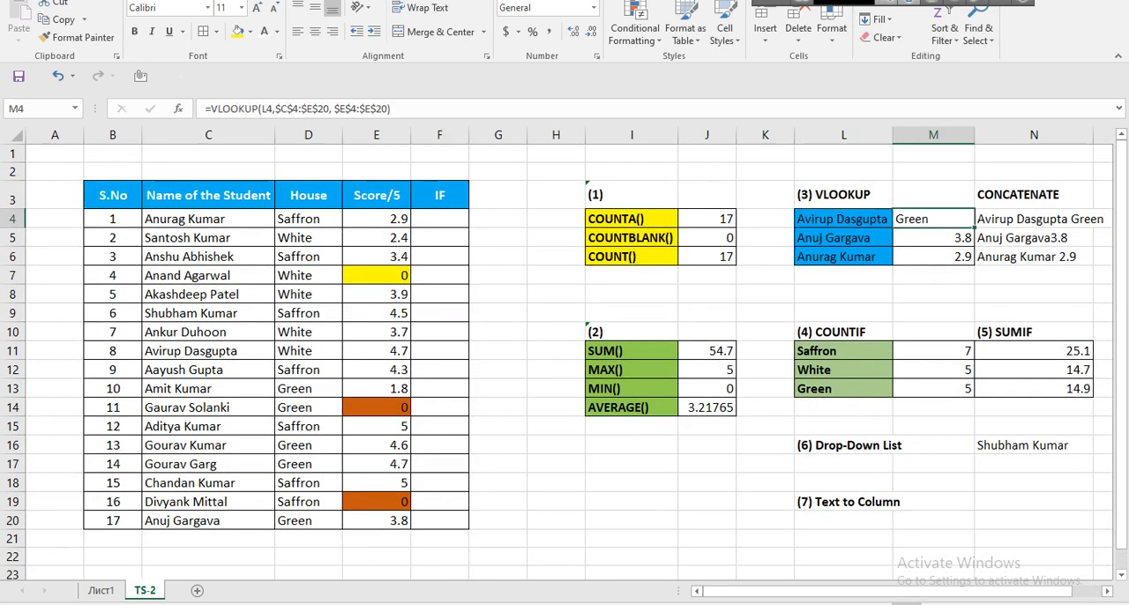
key("Delete")
type("=")
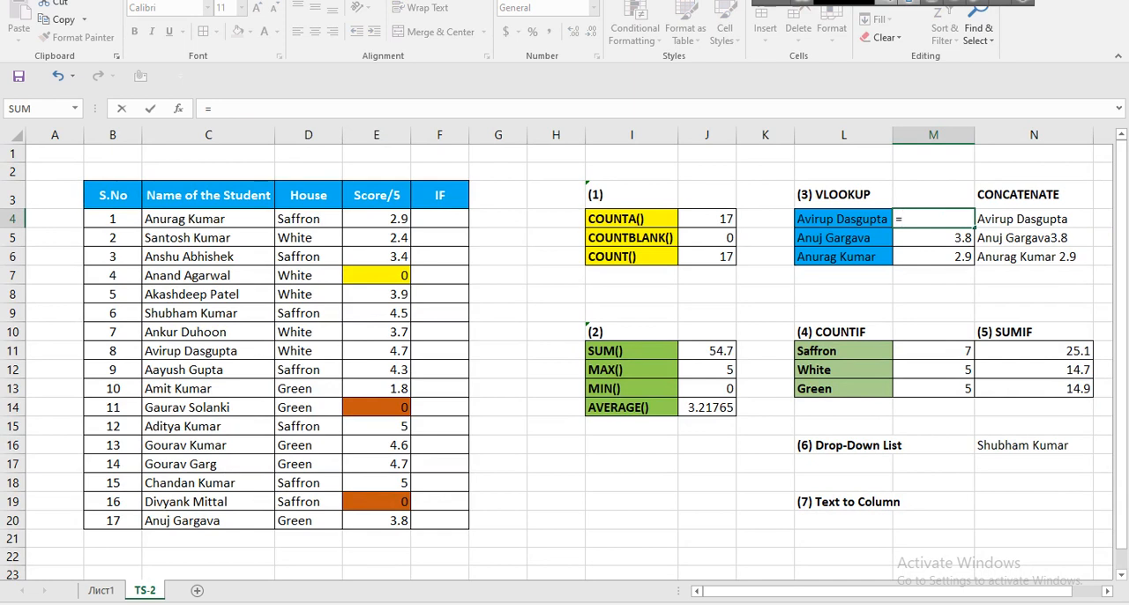
type("vlookup")
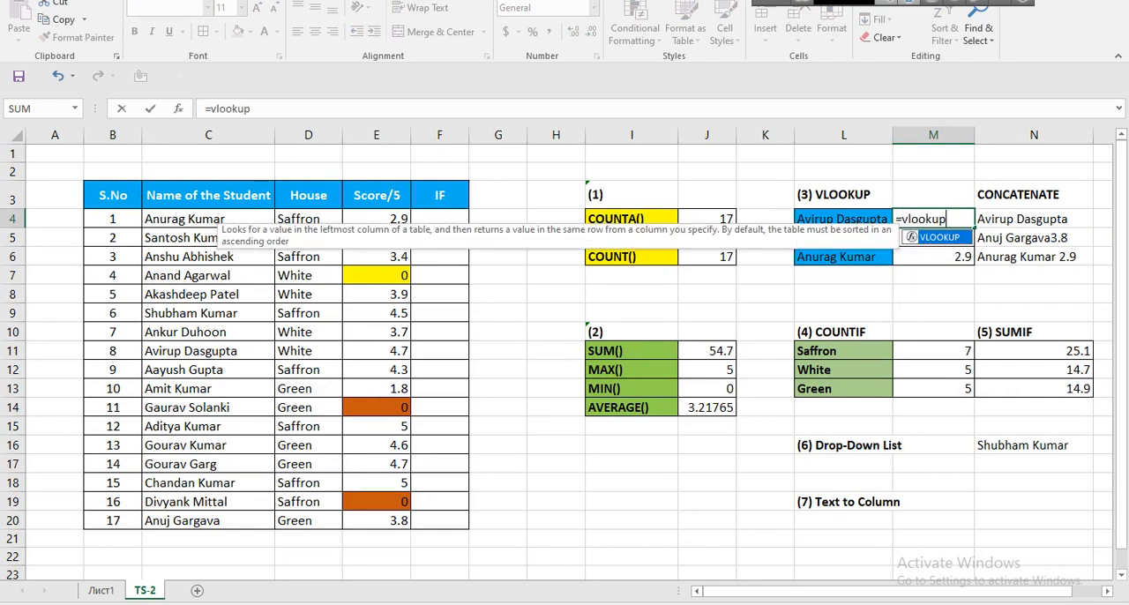
key("Tab")
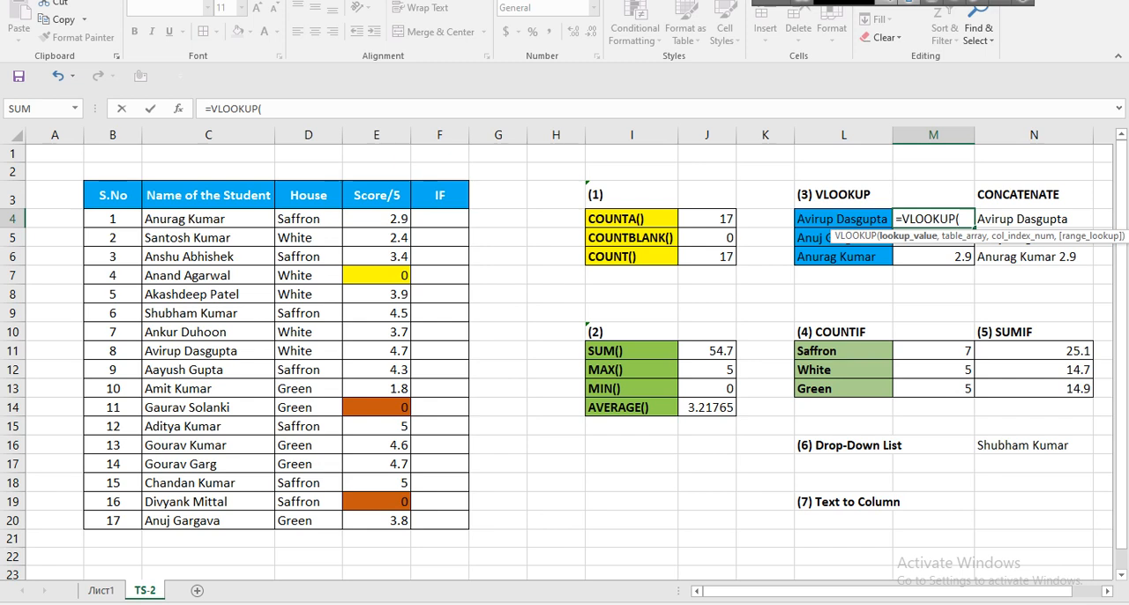
left_click(843, 219)
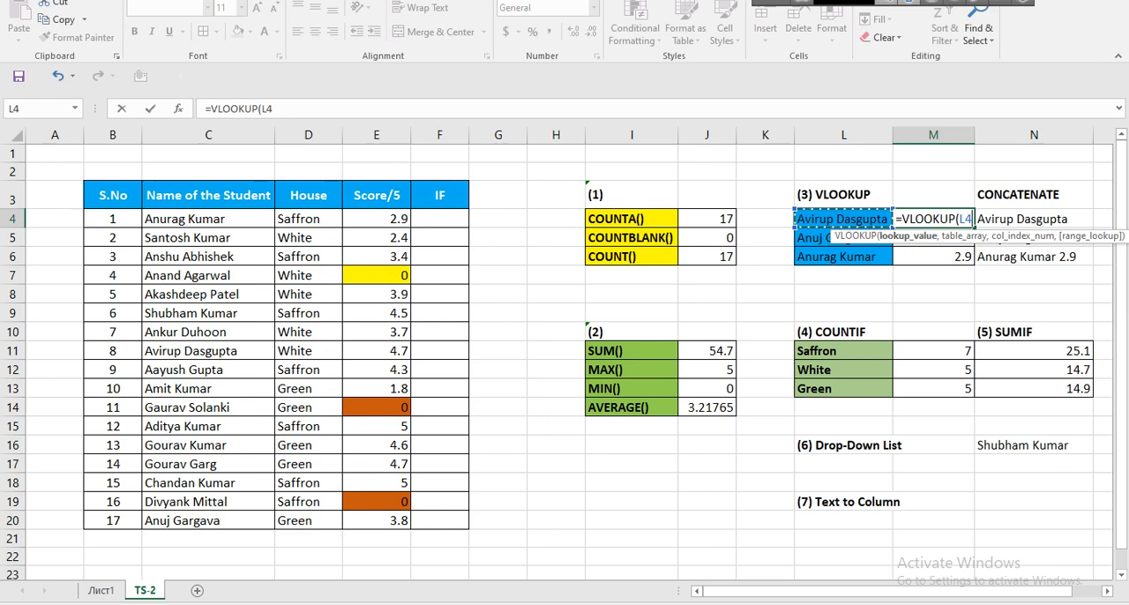
type(",")
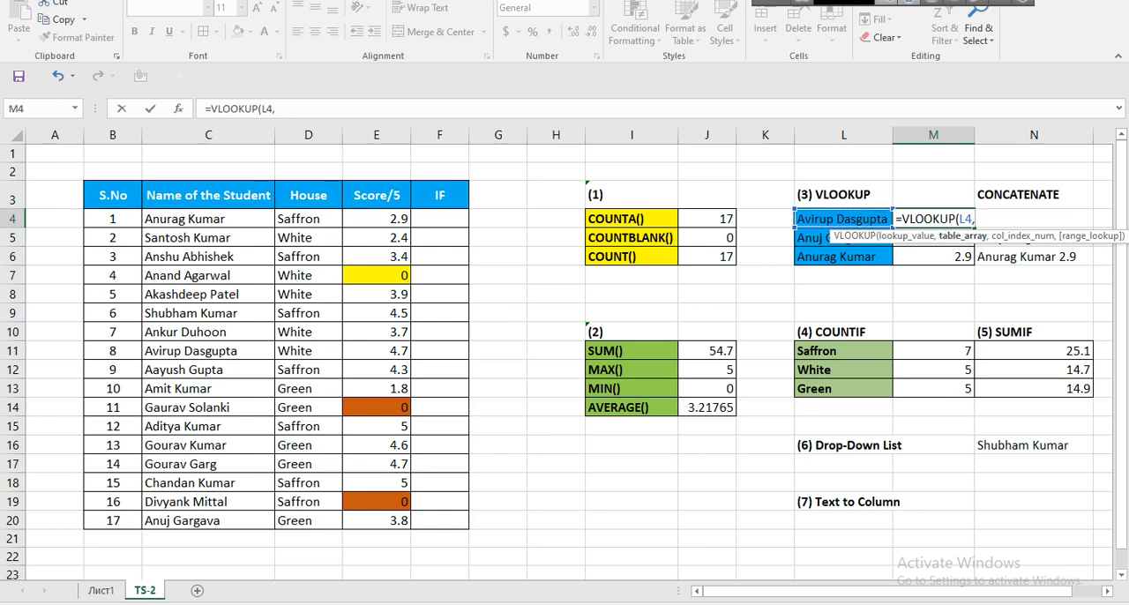
Set the VLOOKUP table array to the student names through scores as the absolute range $C$4:$E$20.
left_click_drag(177, 219, 401, 524)
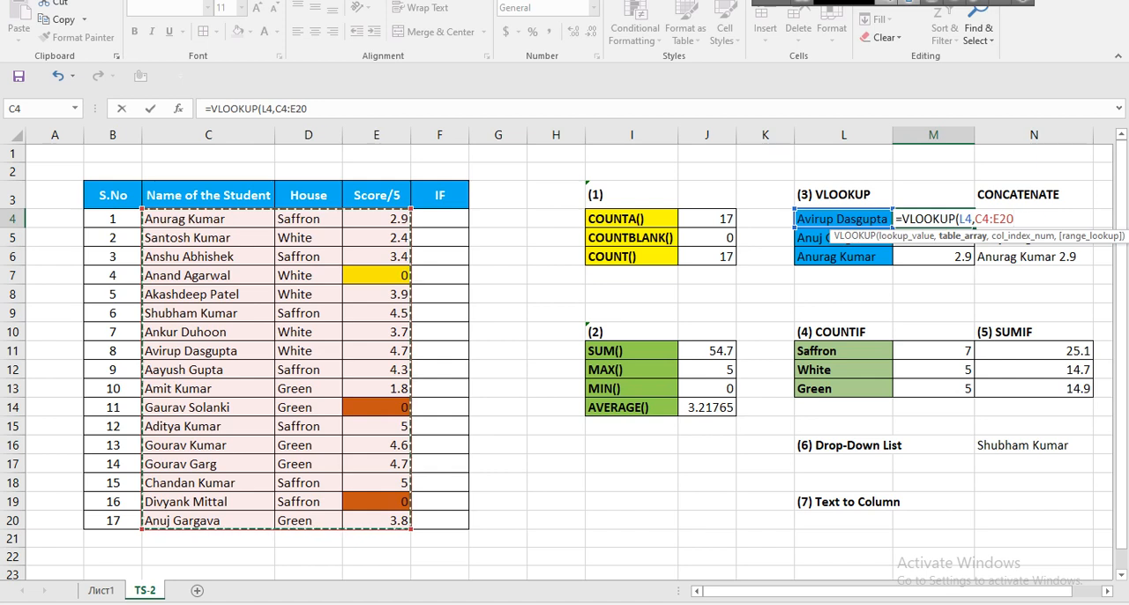
key("F4")
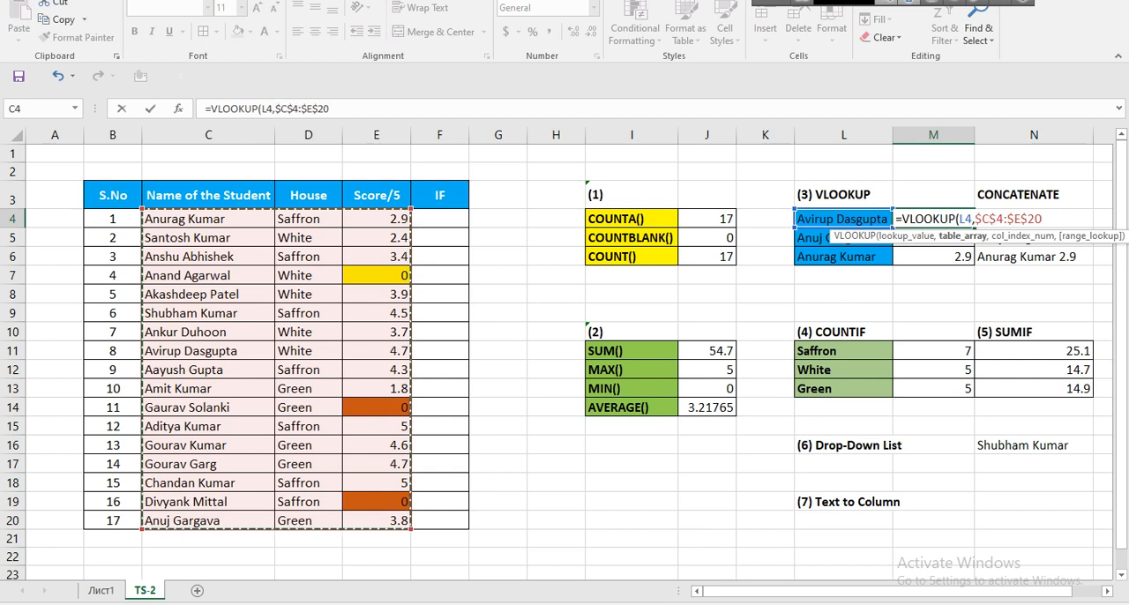
type(",")
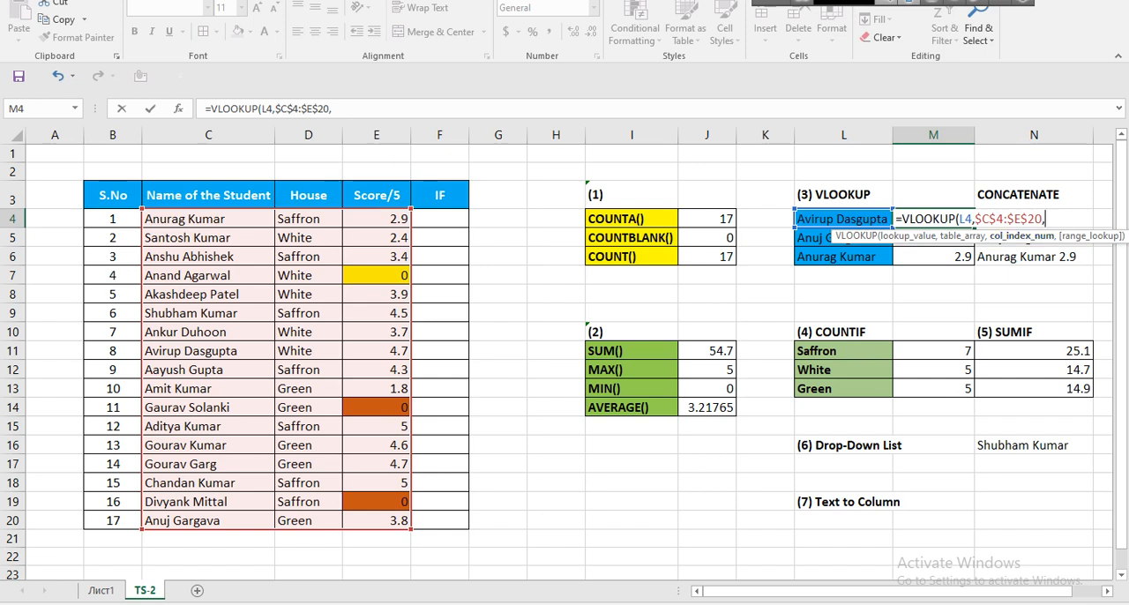
Complete the VLOOKUP in M4 with column index 3 and range lookup 0, and reselect the cell to show its formula.
type("3,")
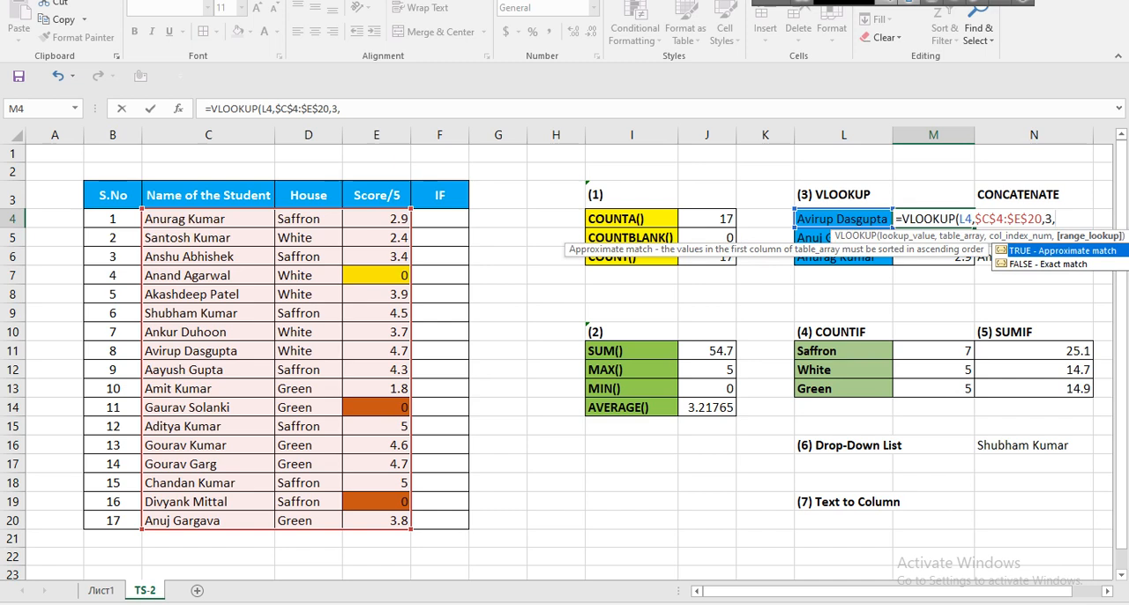
type("0)")
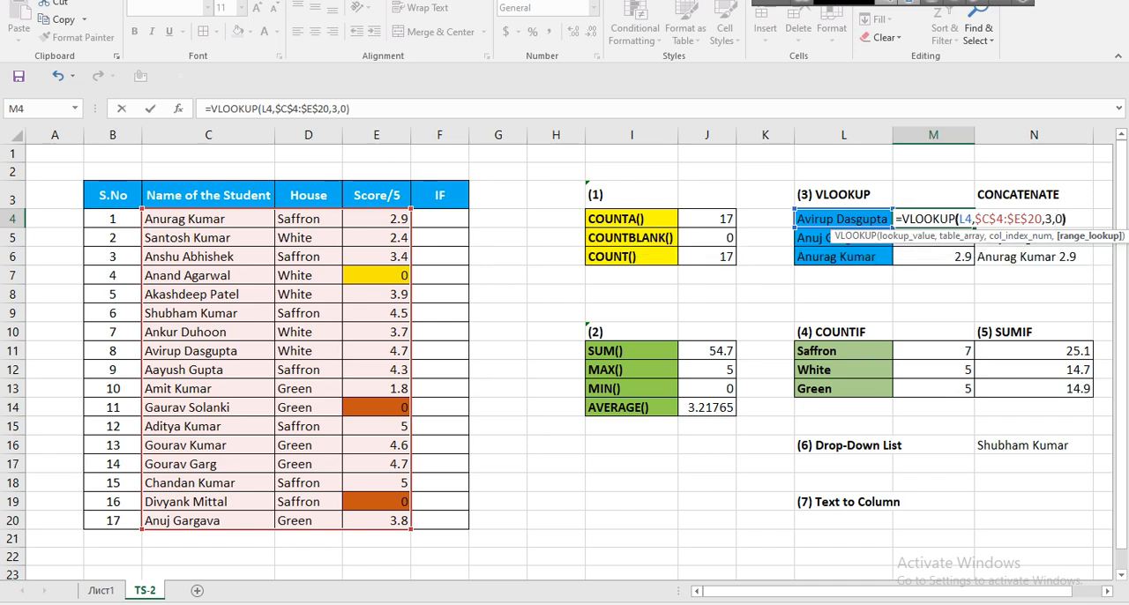
key("Return")
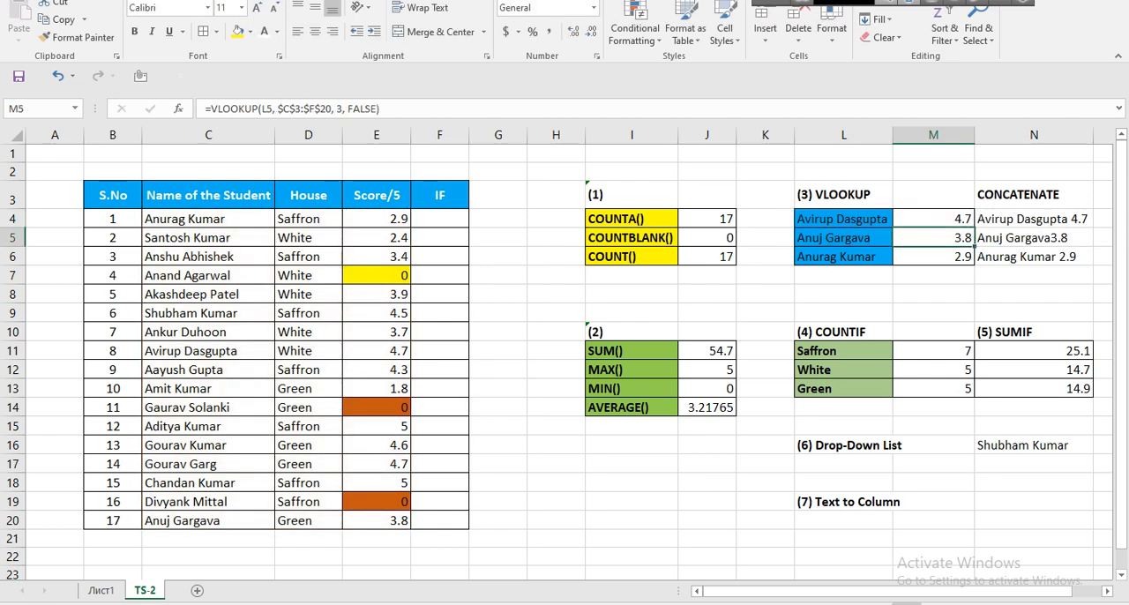
left_click(933, 219)
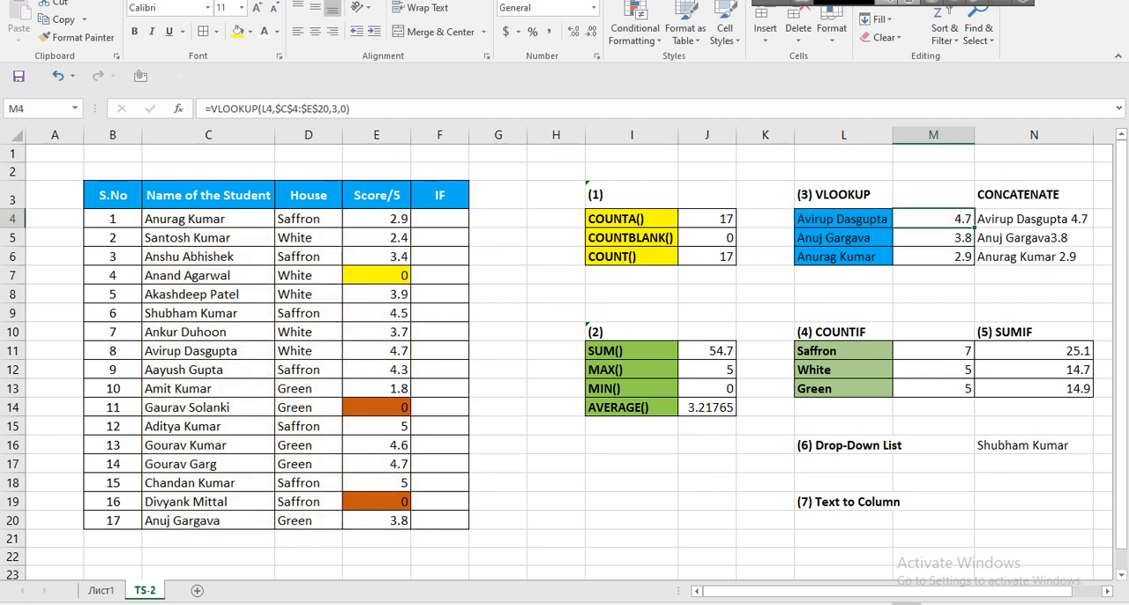
Clear the CONCATENATE results in N4:N6 and the VLOOKUP results in M5:M6, keeping the formula in M4 selected.
left_click_drag(1033, 219, 1034, 257)
key("Delete")
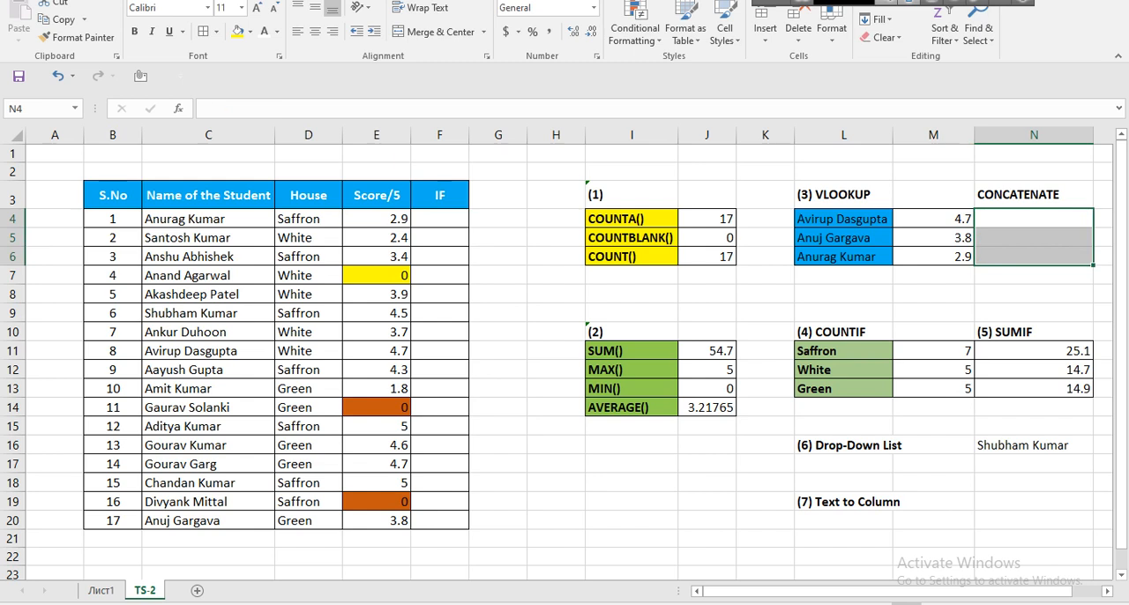
left_click_drag(936, 238, 938, 257)
key("Delete")
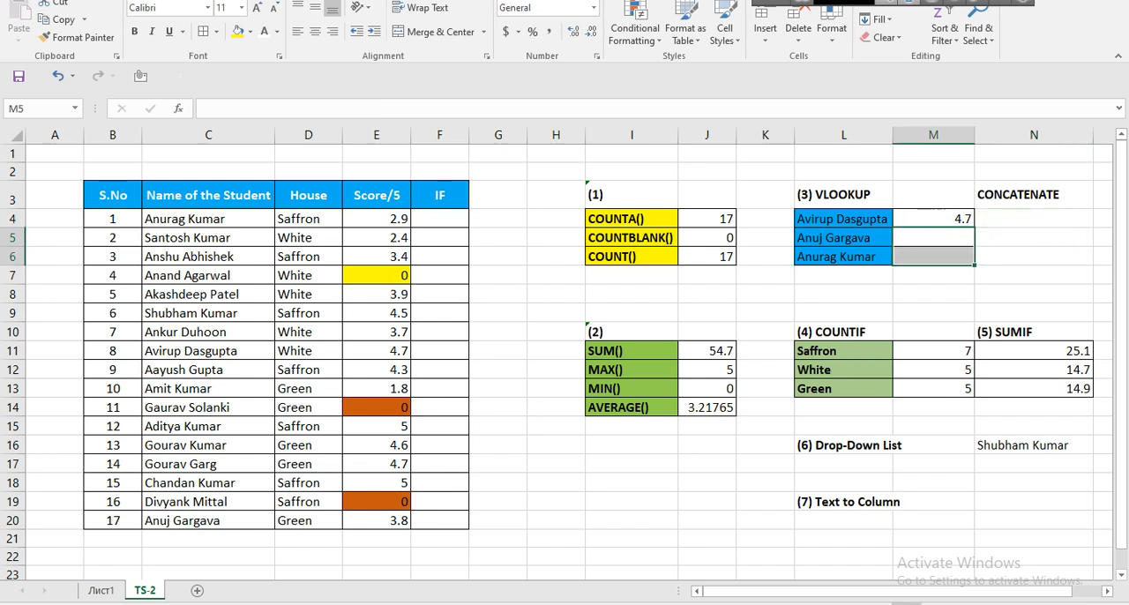
left_click(933, 219)
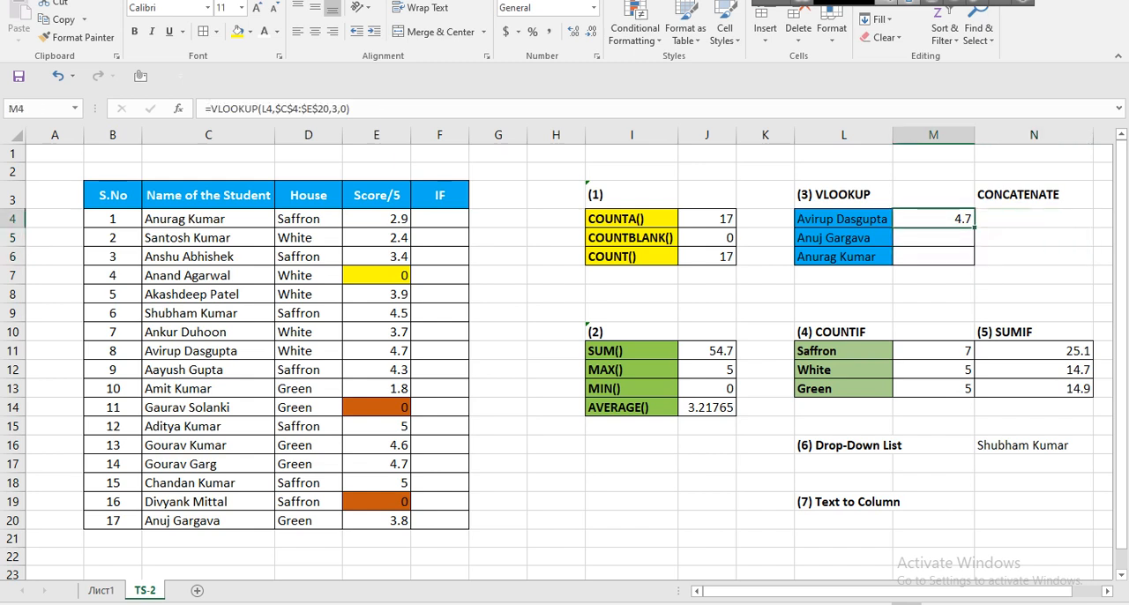
Replace the lookup name in L5 with a copy of the student name in C9.
left_click(843, 238)
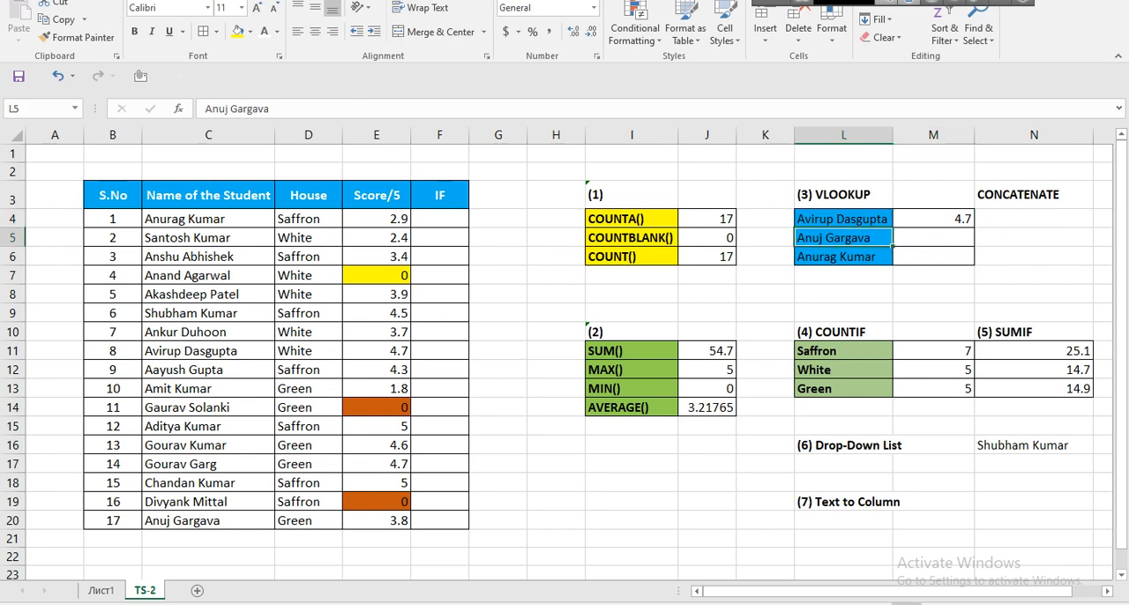
left_click_drag(208, 520, 379, 520)
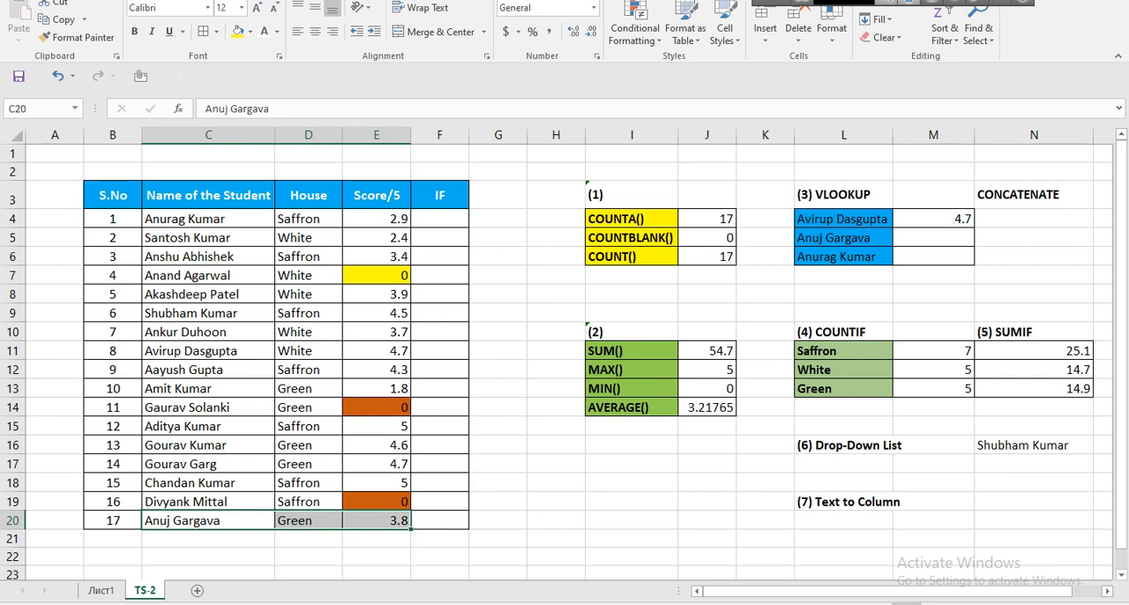
left_click(843, 238)
key("Delete")
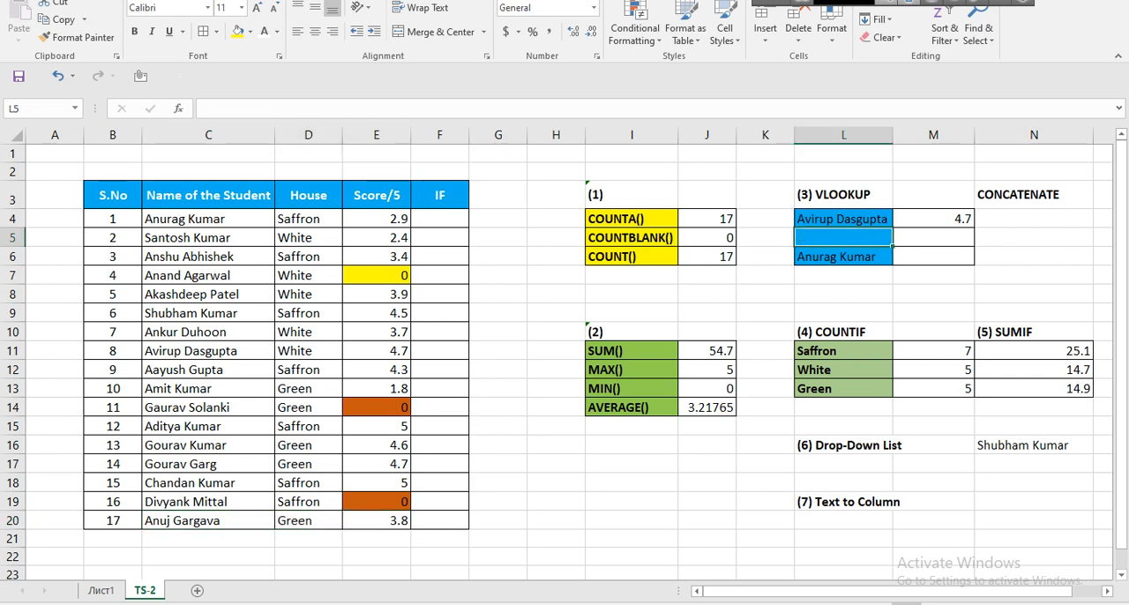
left_click(186, 313)
double_click(187, 313)
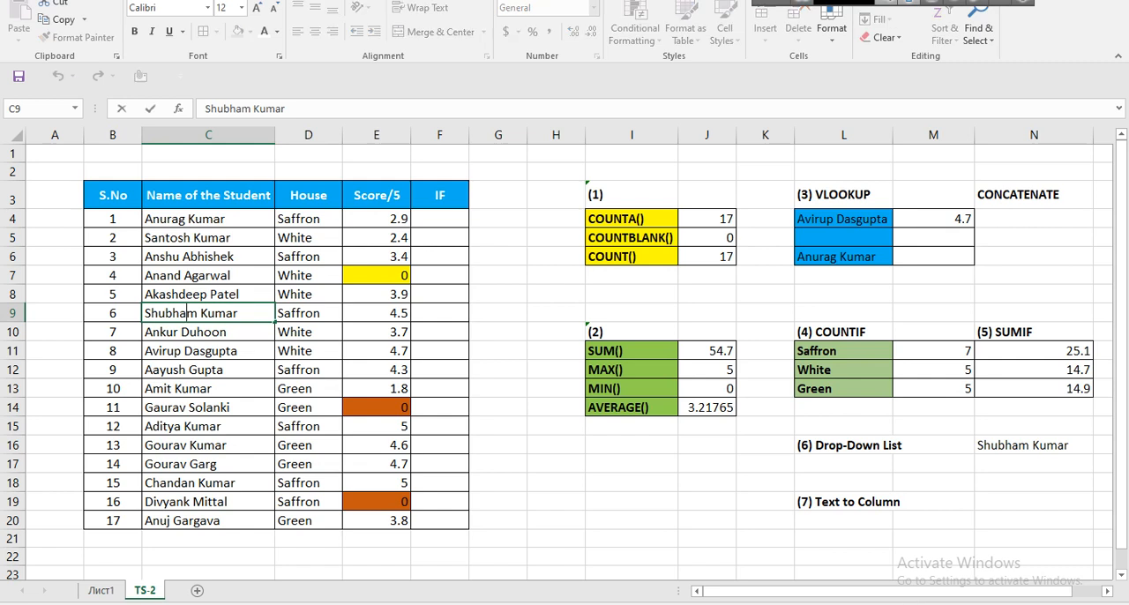
left_click_drag(239, 313, 144, 313)
key("ctrl+c")
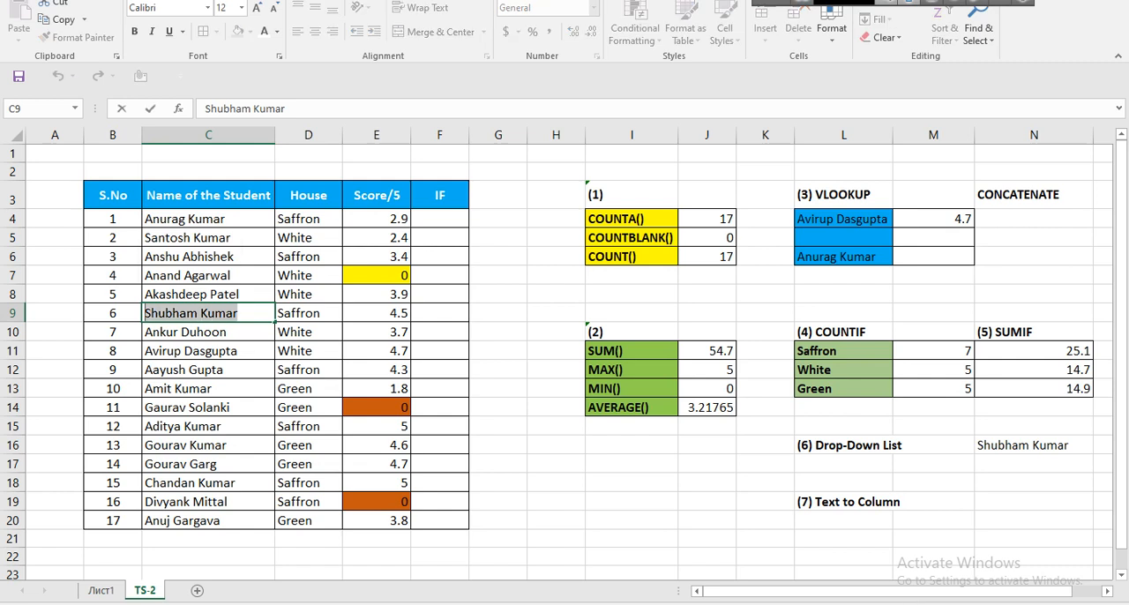
left_click(843, 237)
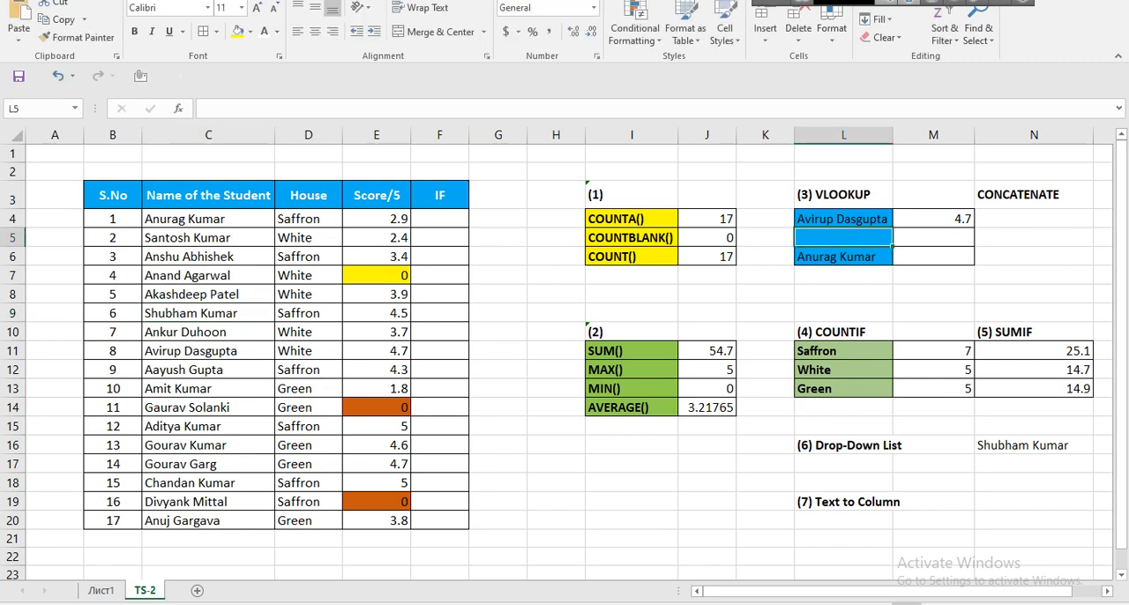
key("ctrl+v")
Fill the VLOOKUP formula from M4 down to M5 and bold the matching student's cells C9:E9.
left_click(933, 237)
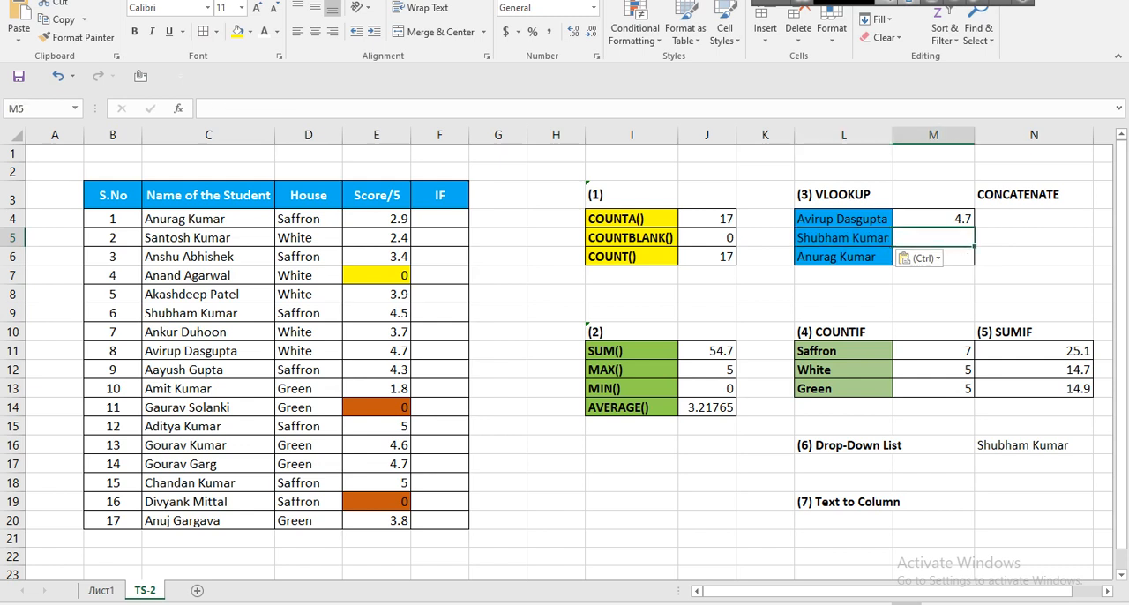
left_click(932, 219)
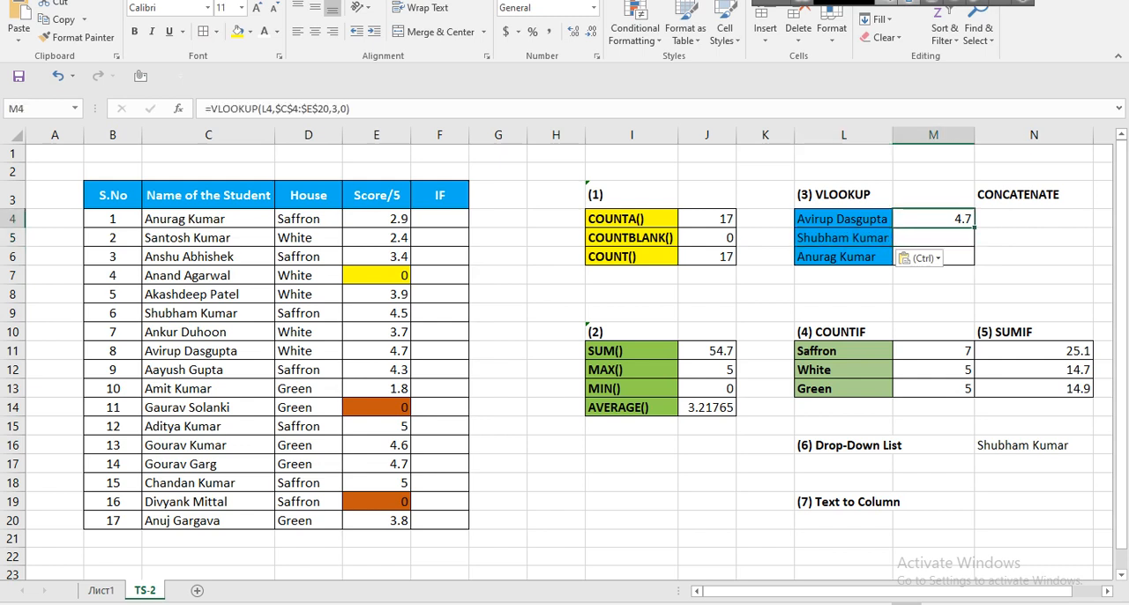
left_click_drag(973, 228, 973, 246)
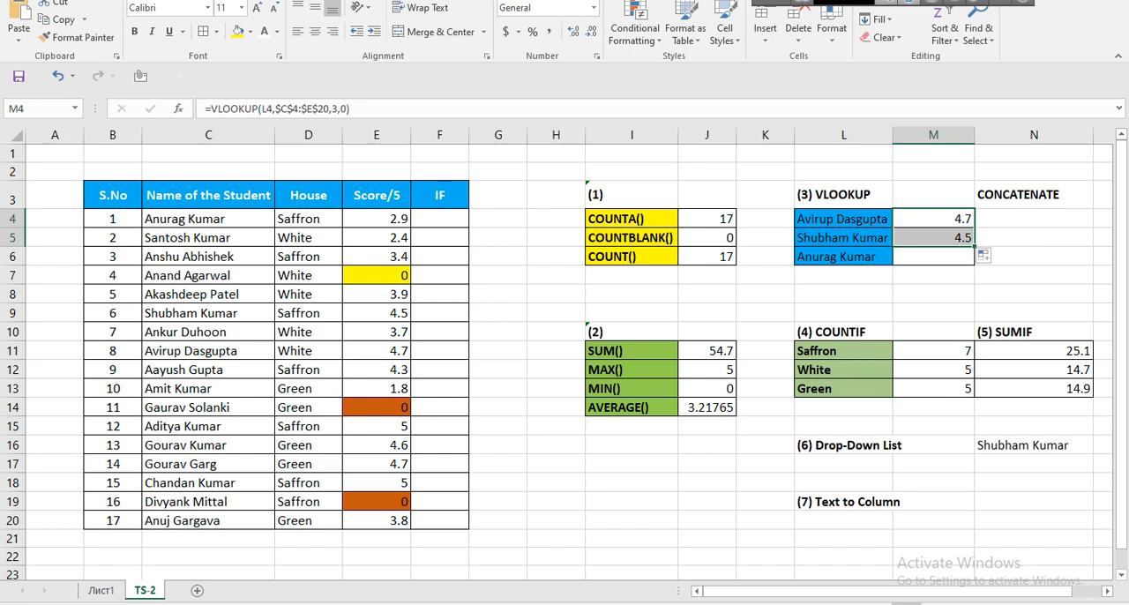
left_click_drag(208, 313, 379, 313)
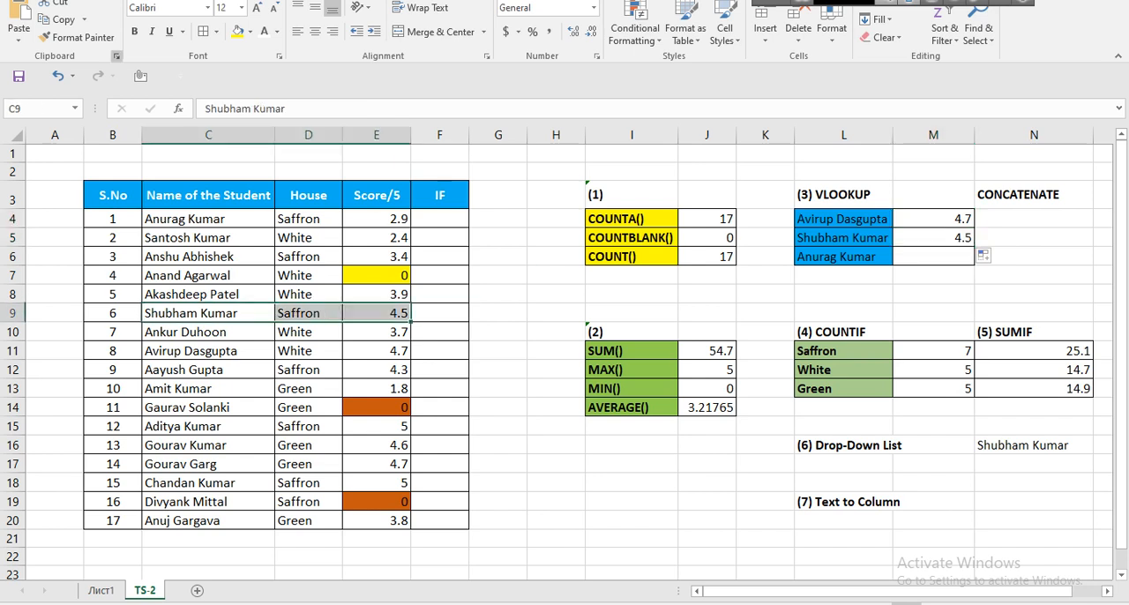
key("ctrl+b")
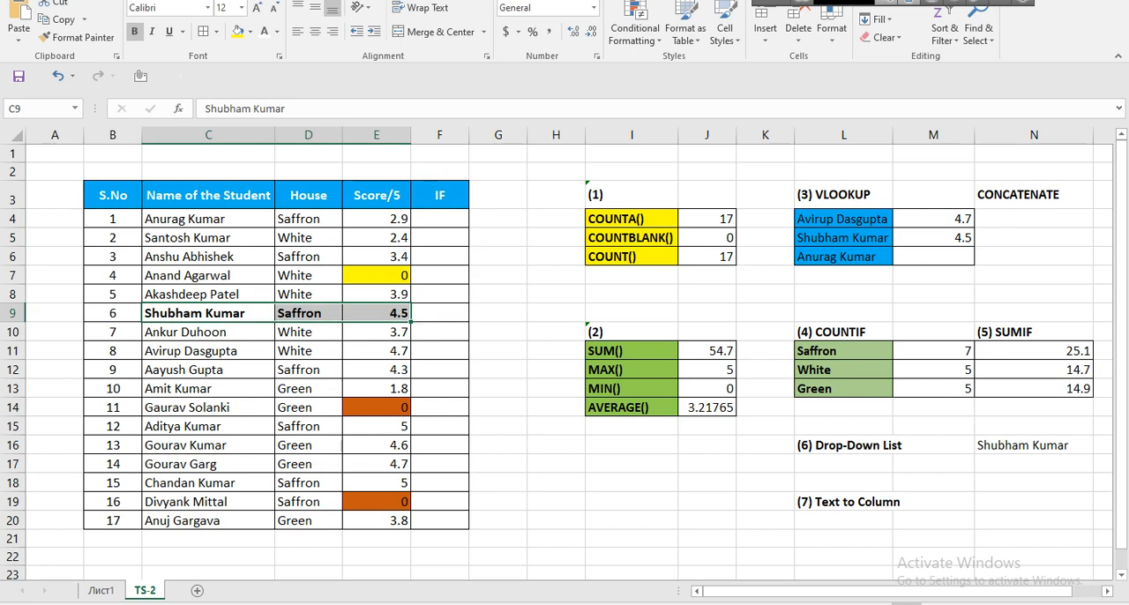
Fill the VLOOKUP formula from M5 down to M6.
left_click(933, 256)
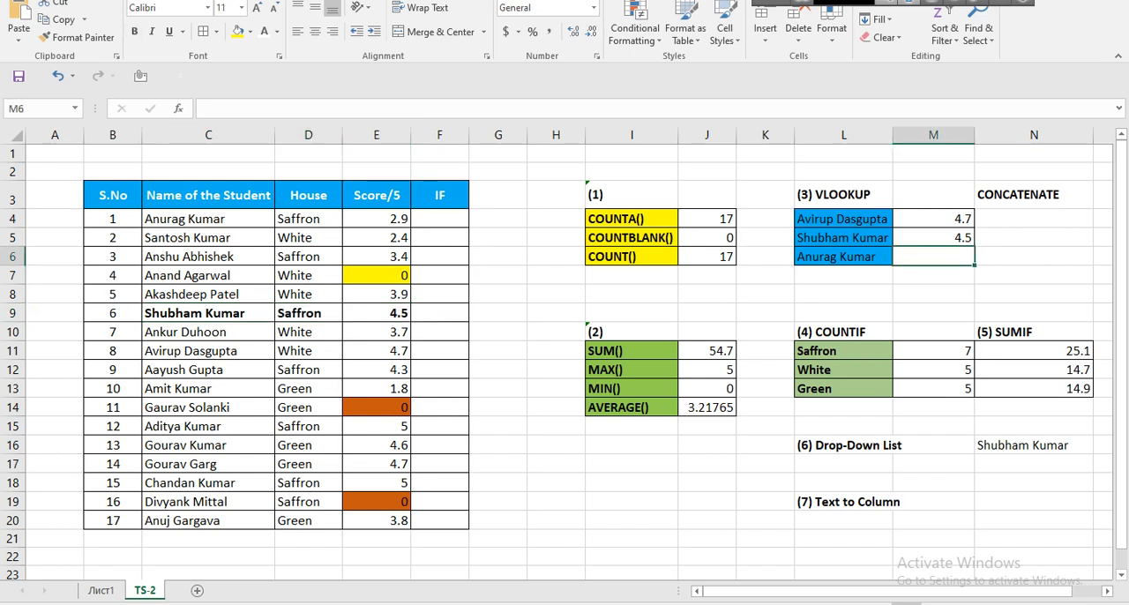
left_click(933, 238)
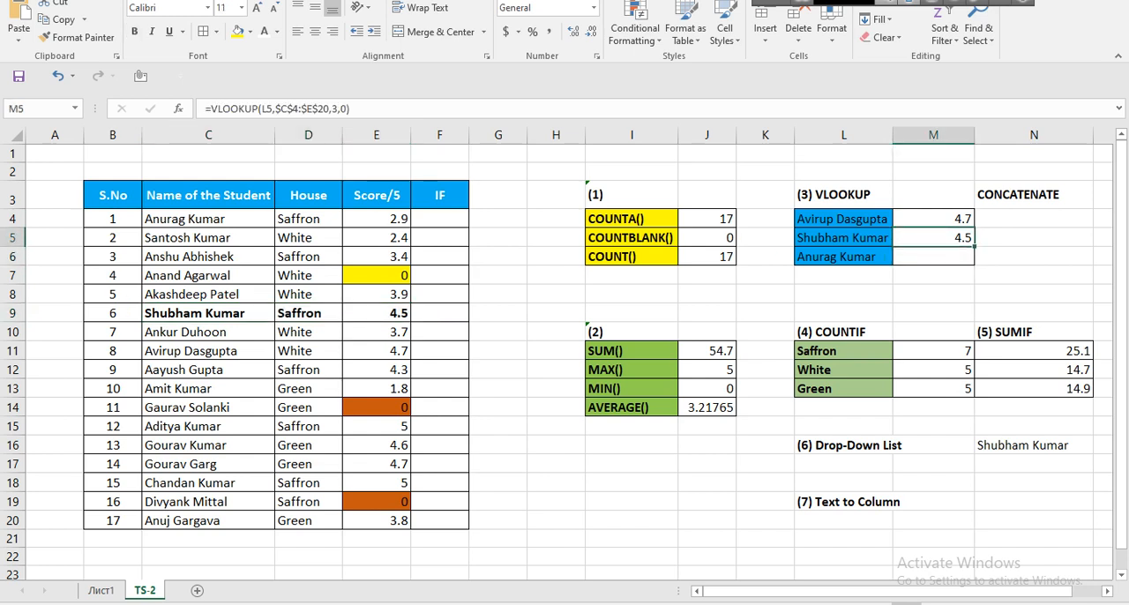
left_click_drag(973, 247, 972, 265)
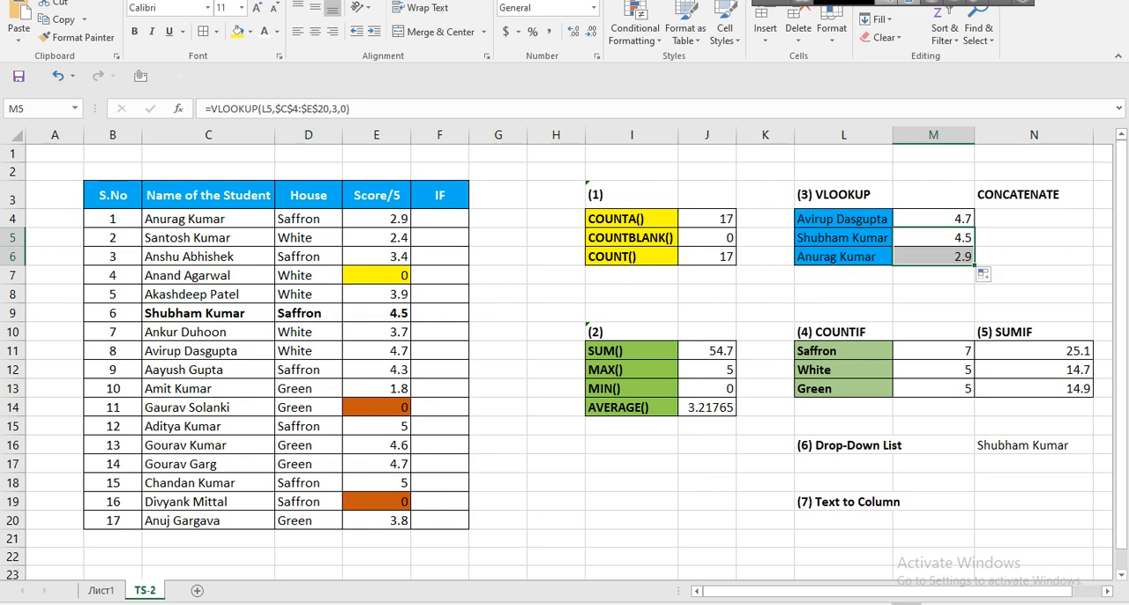
Bold the name, house and score cells of the other two looked-up students, C4:E4 and C11:E11.
left_click_drag(212, 219, 380, 221)
left_click(134, 31)
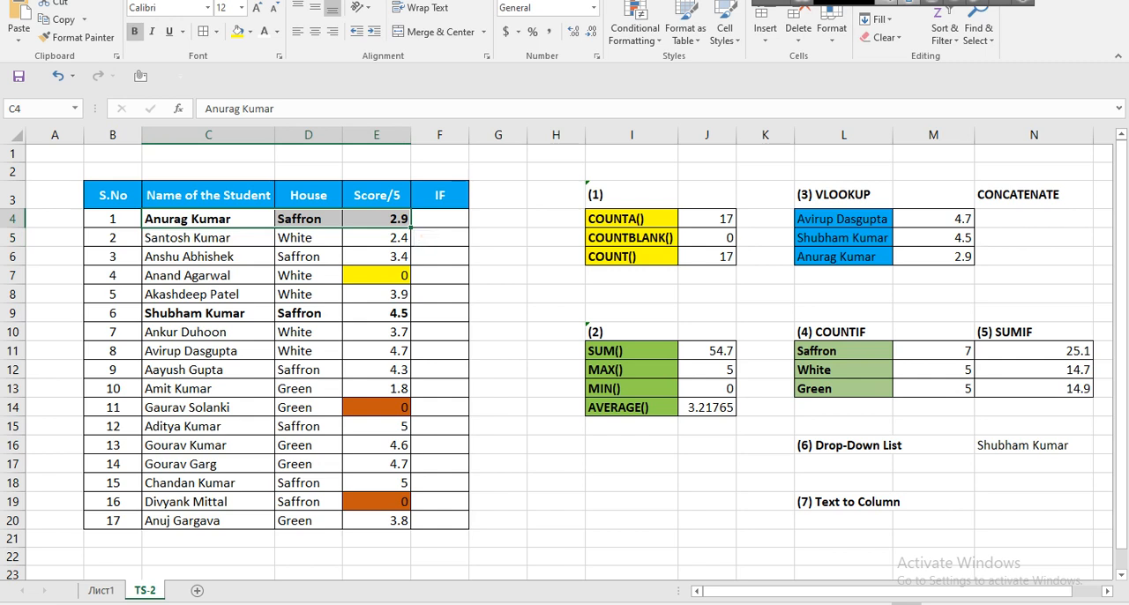
left_click_drag(210, 351, 379, 351)
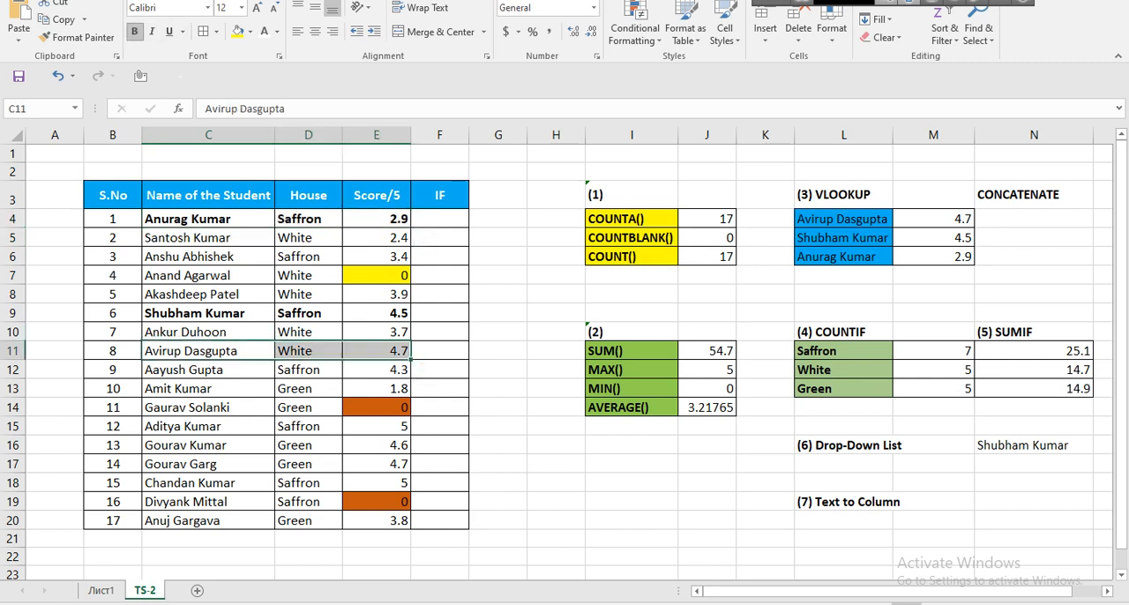
left_click(134, 31)
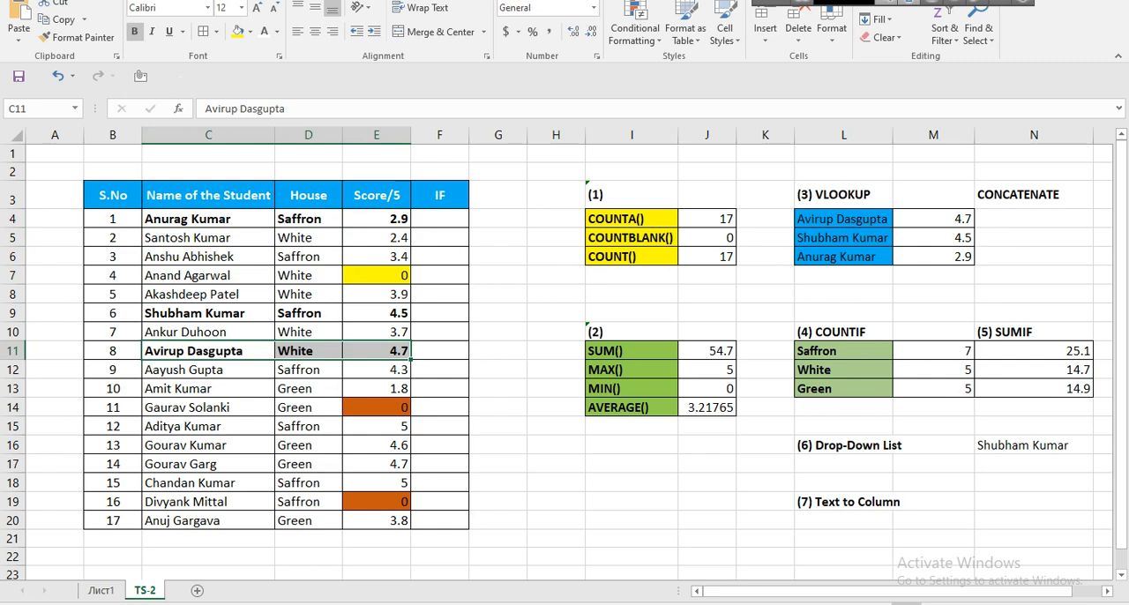
Switch to the Google Meet call, close the People panel, and return to the Excel workbook.
left_click(1034, 195)
left_click(1033, 219)
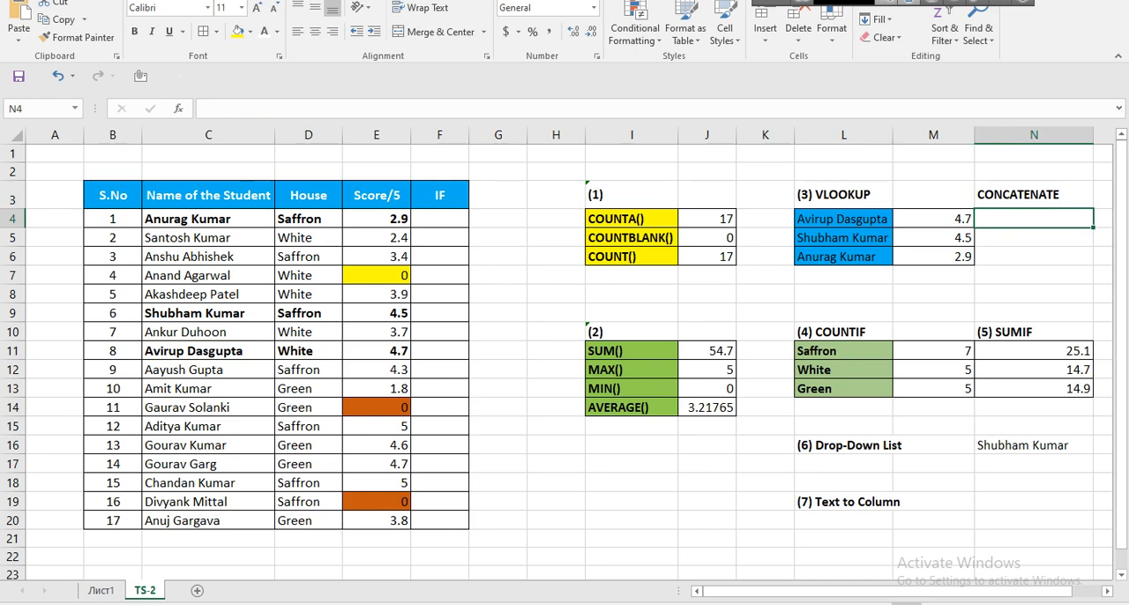
left_click(559, 604)
left_click(471, 554)
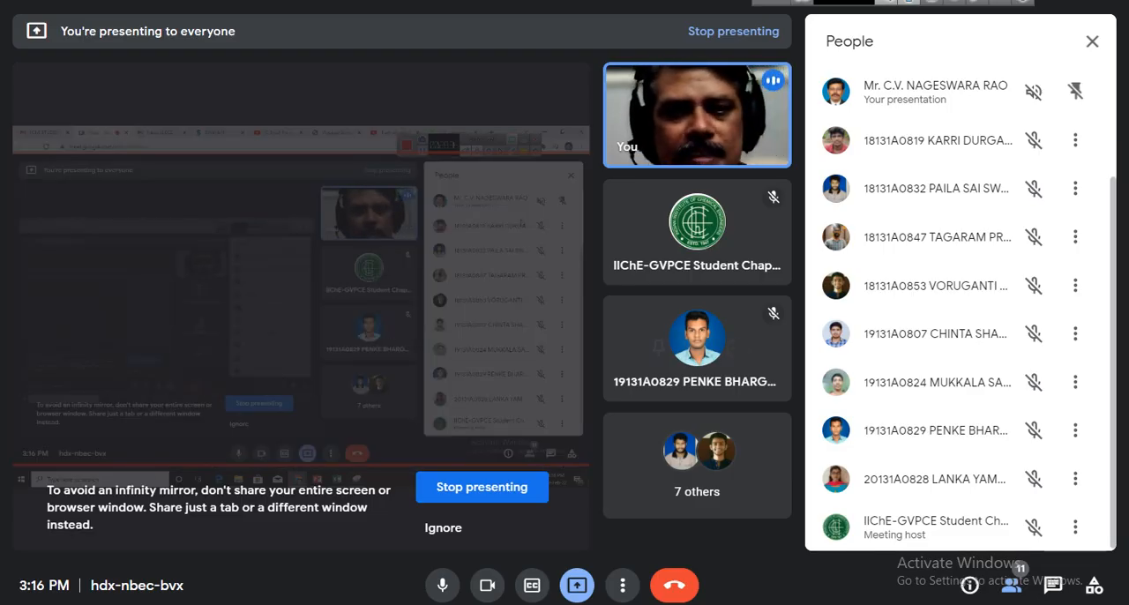
left_click(1091, 41)
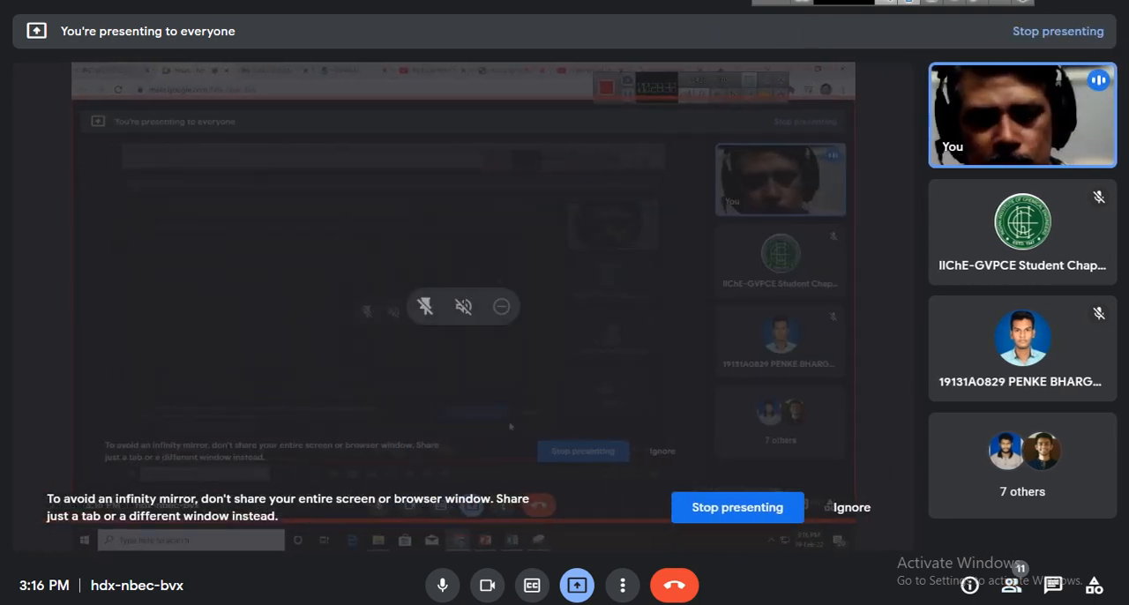
left_click(634, 604)
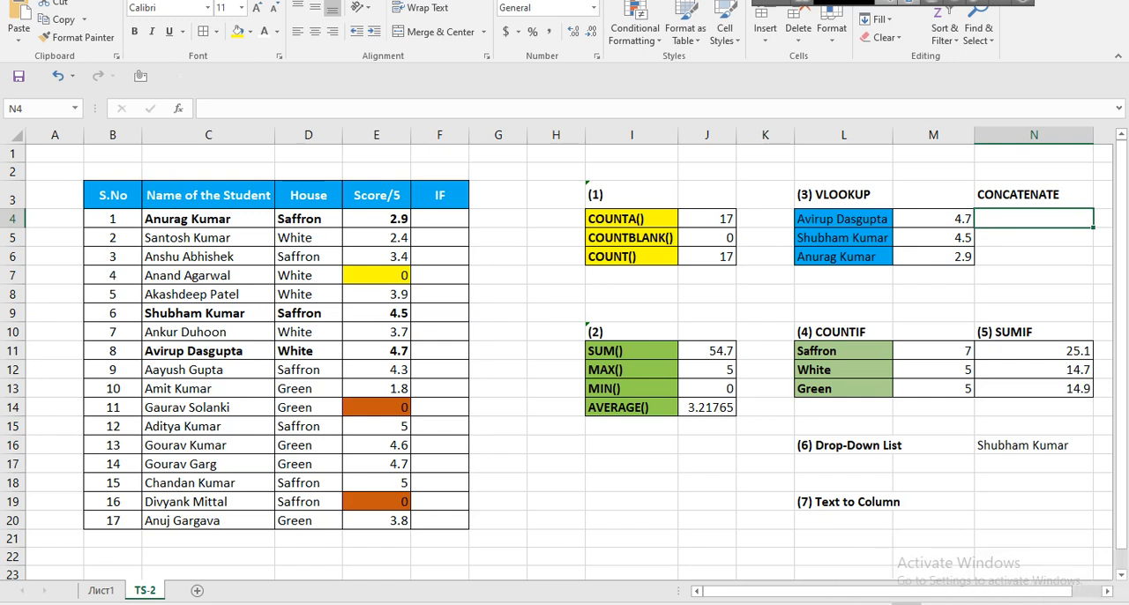
Clear the COUNTIF results in M11:M13 and highlight the House entries D4:D20 as the range to count.
left_click_drag(933, 351, 933, 389)
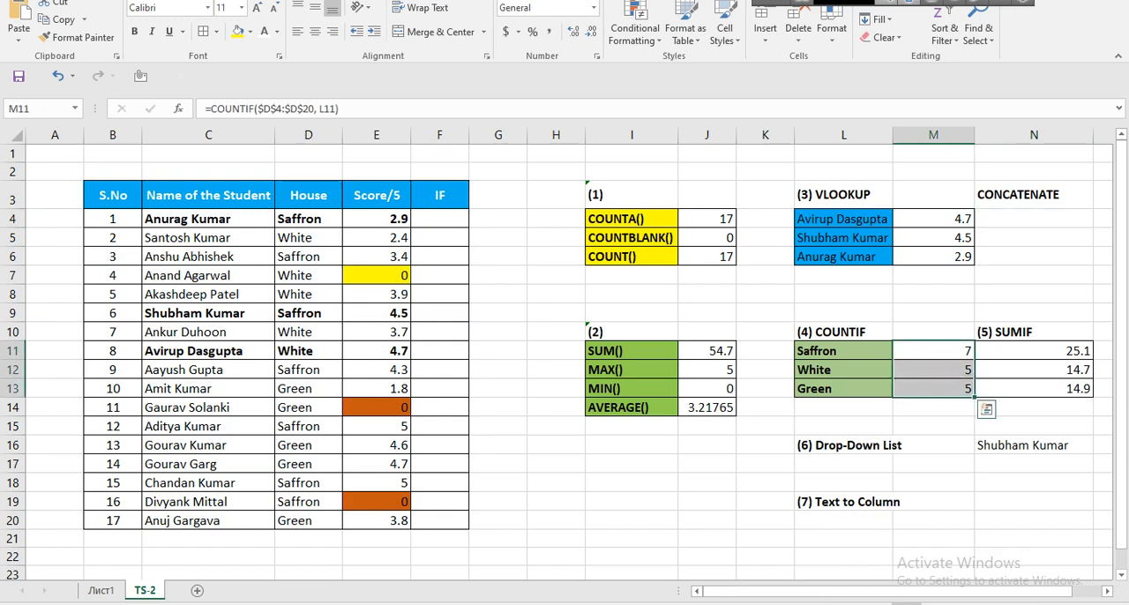
key("Delete")
left_click(933, 351)
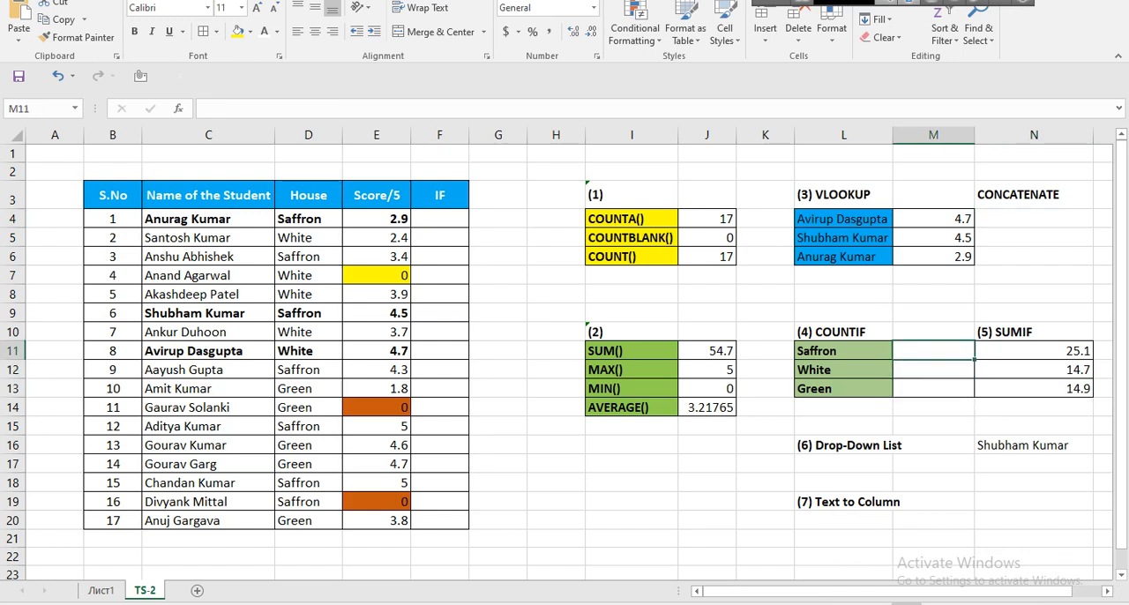
left_click_drag(308, 218, 308, 520)
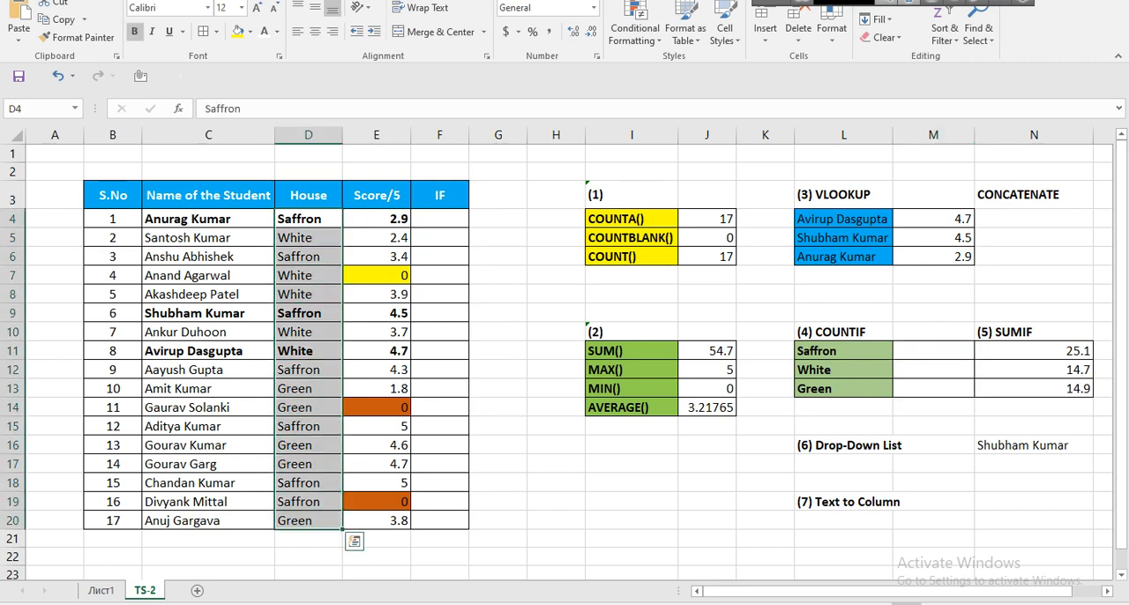
Switch to the Google Meet call to check the participants in the People panel, and return to the Excel workbook.
left_click(557, 603)
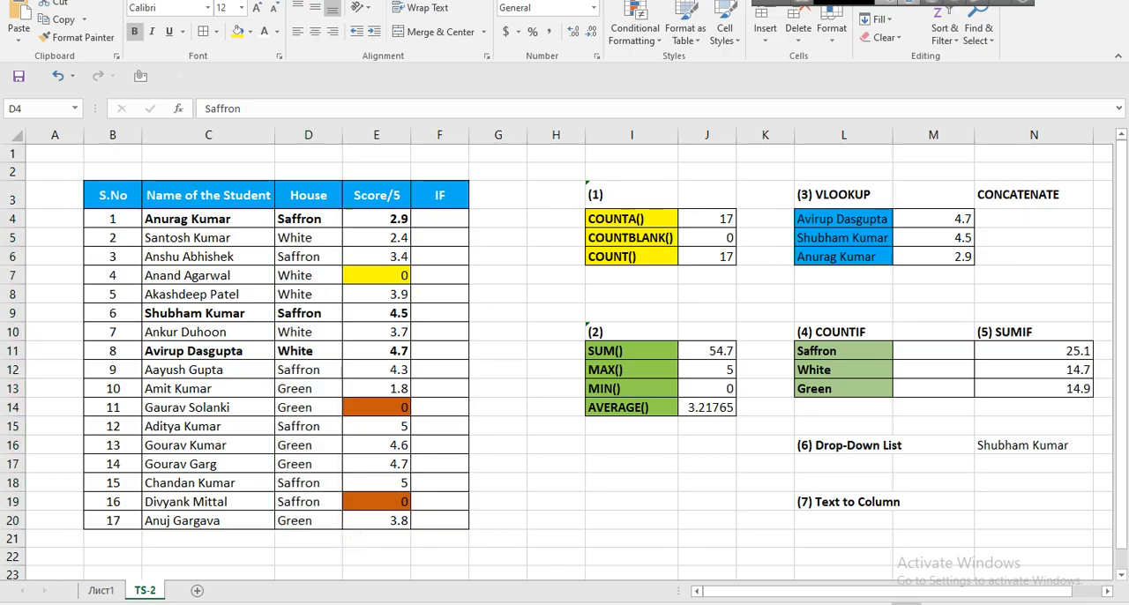
left_click(472, 565)
left_click(1011, 586)
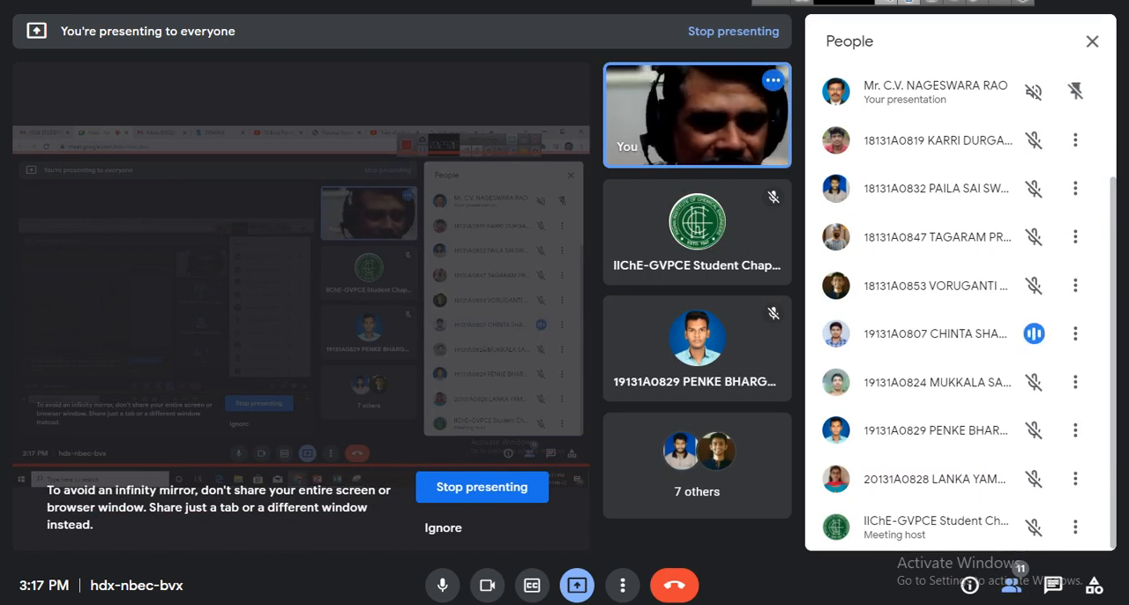
left_click(486, 585)
key("alt+Tab")
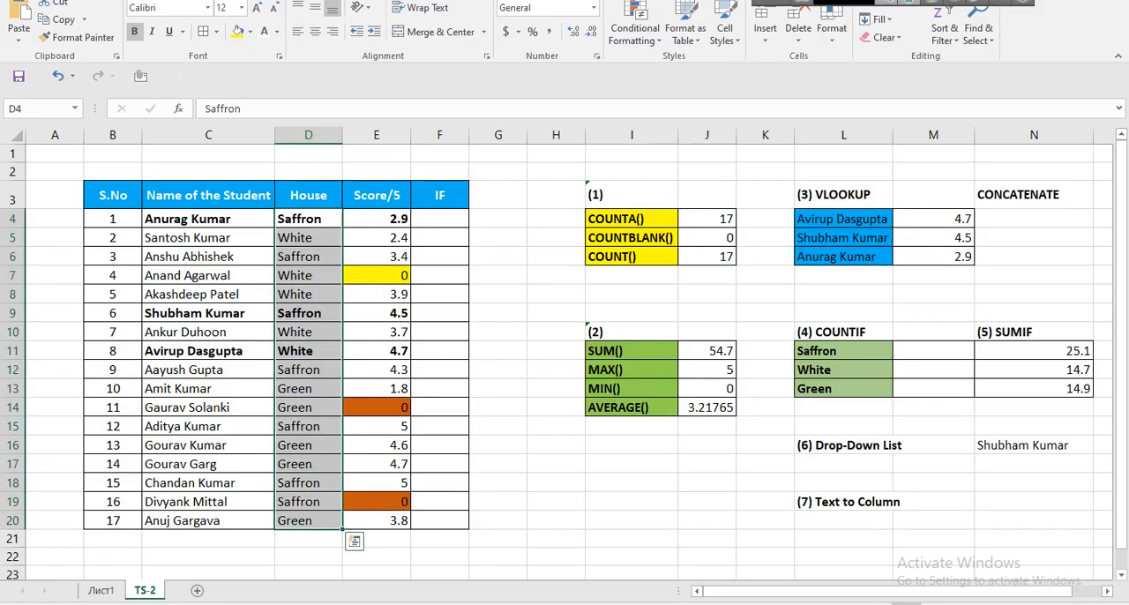
Bold the remaining Saffron entries in the House column: D6, D12, D15 and D18:D19.
left_click(308, 219)
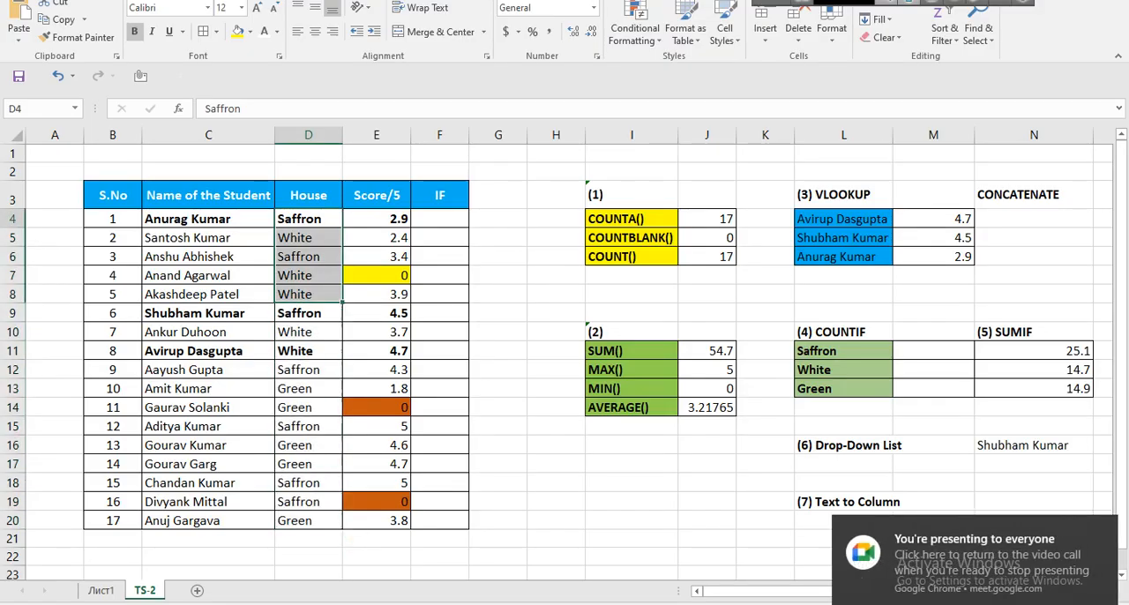
left_click(307, 256)
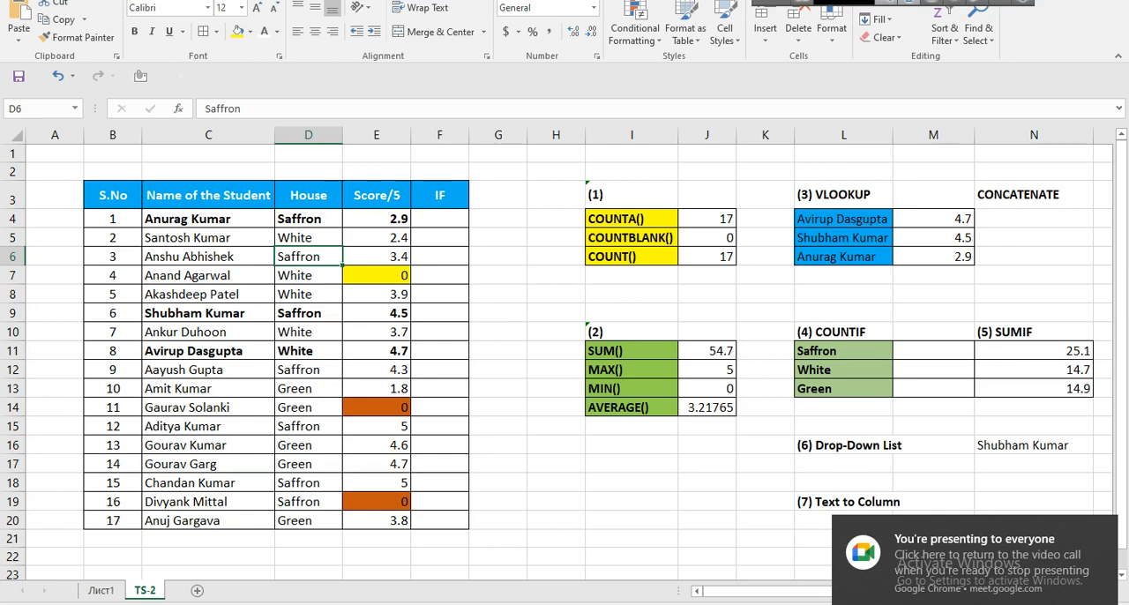
left_click(134, 32)
left_click(308, 389, "ctrl")
left_click(308, 369)
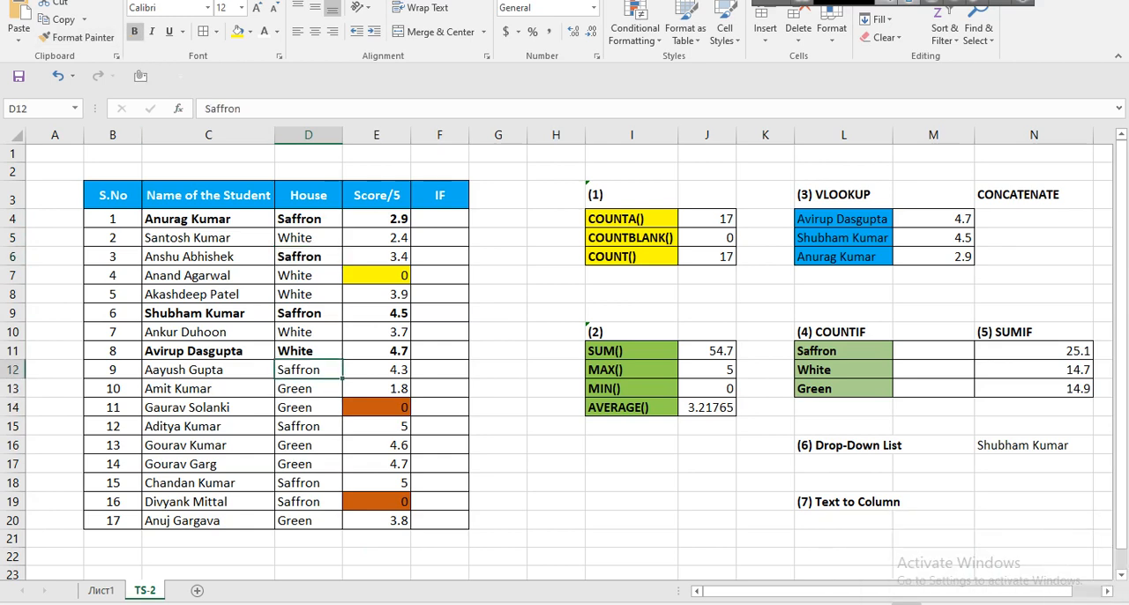
left_click(134, 32)
left_click(308, 426)
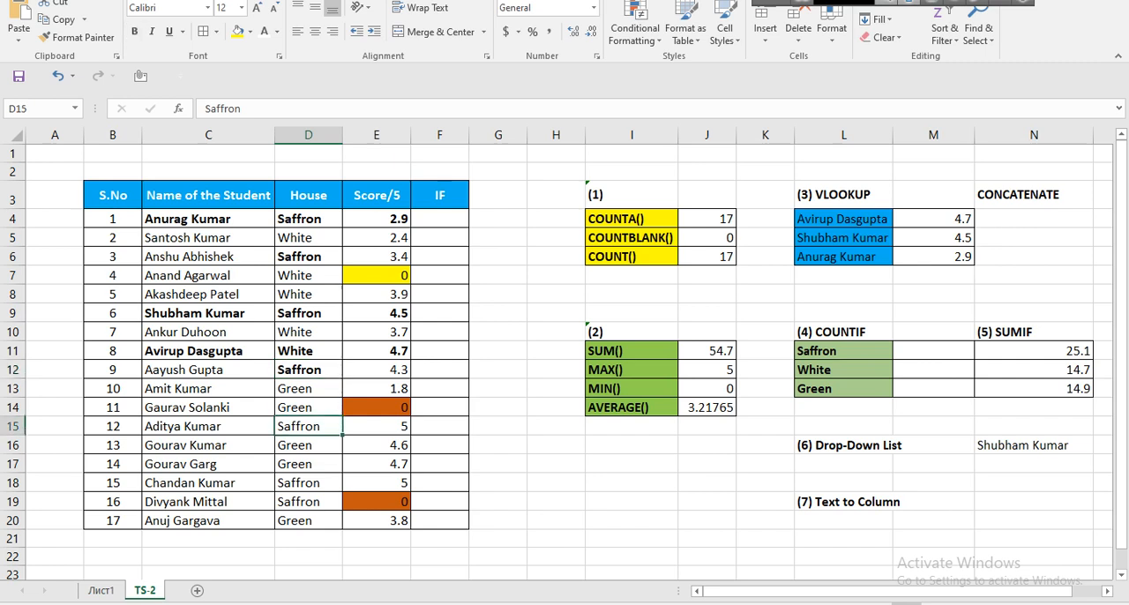
left_click(134, 32)
left_click(307, 482)
left_click(308, 501, "ctrl")
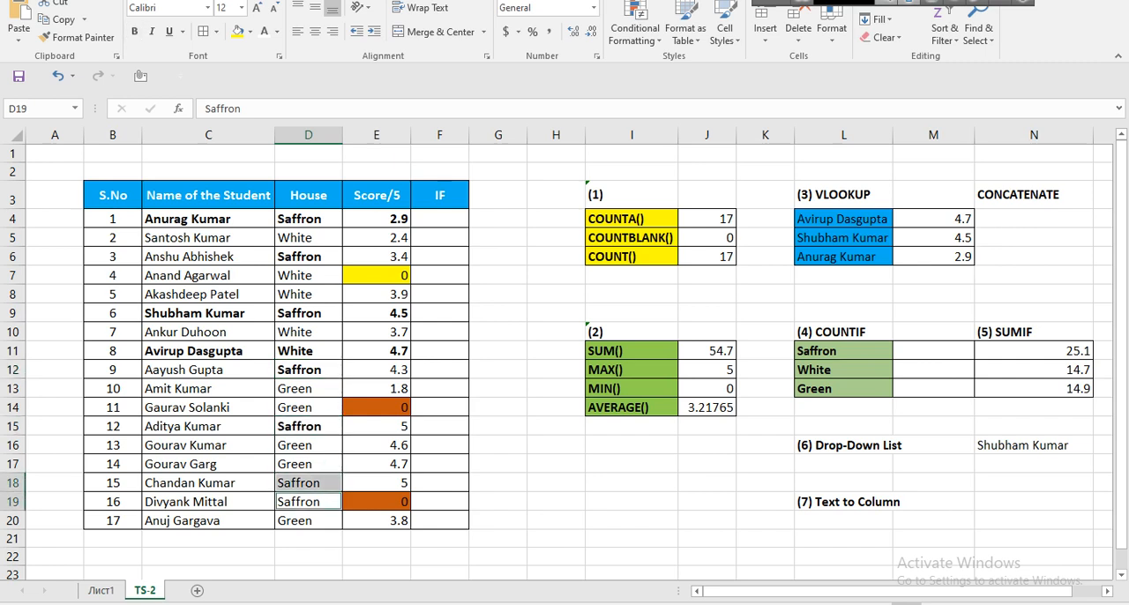
left_click(134, 32)
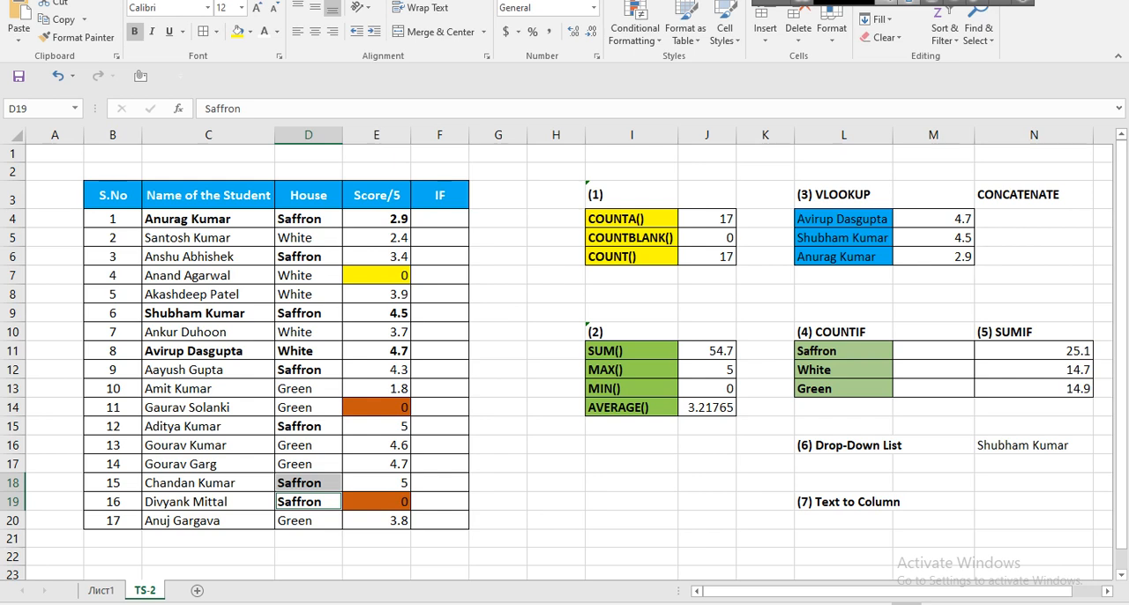
Count the Saffron entries in M11 with =COUNTIF($D$4:$D$20,L11), using an absolute House range.
left_click(932, 351)
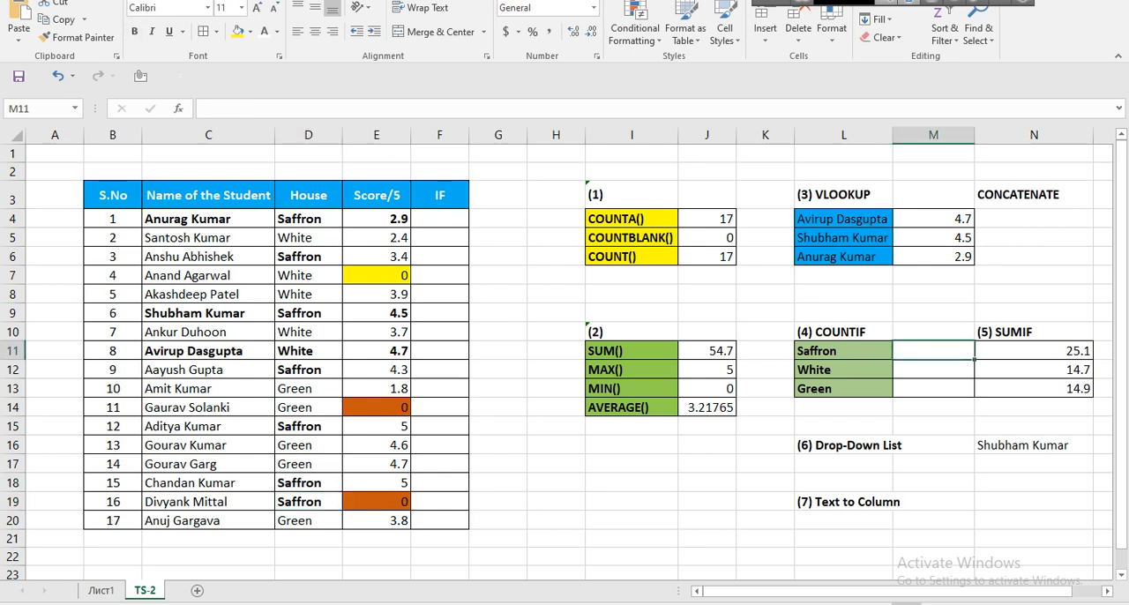
left_click(843, 351)
left_click_drag(843, 351, 933, 351)
left_click(933, 351)
type("=counti")
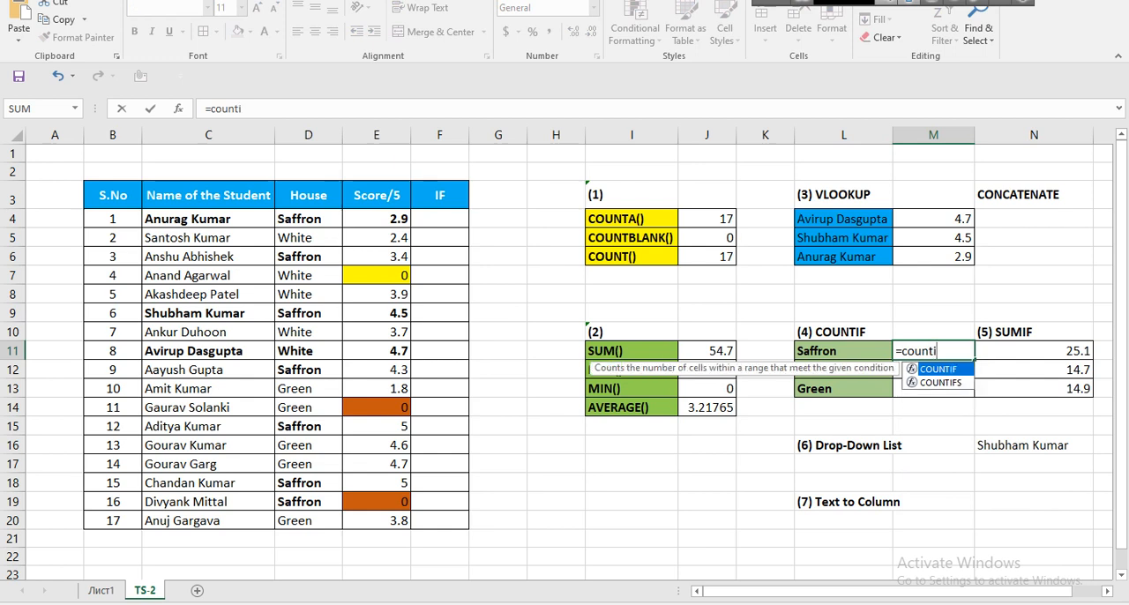
key("Tab")
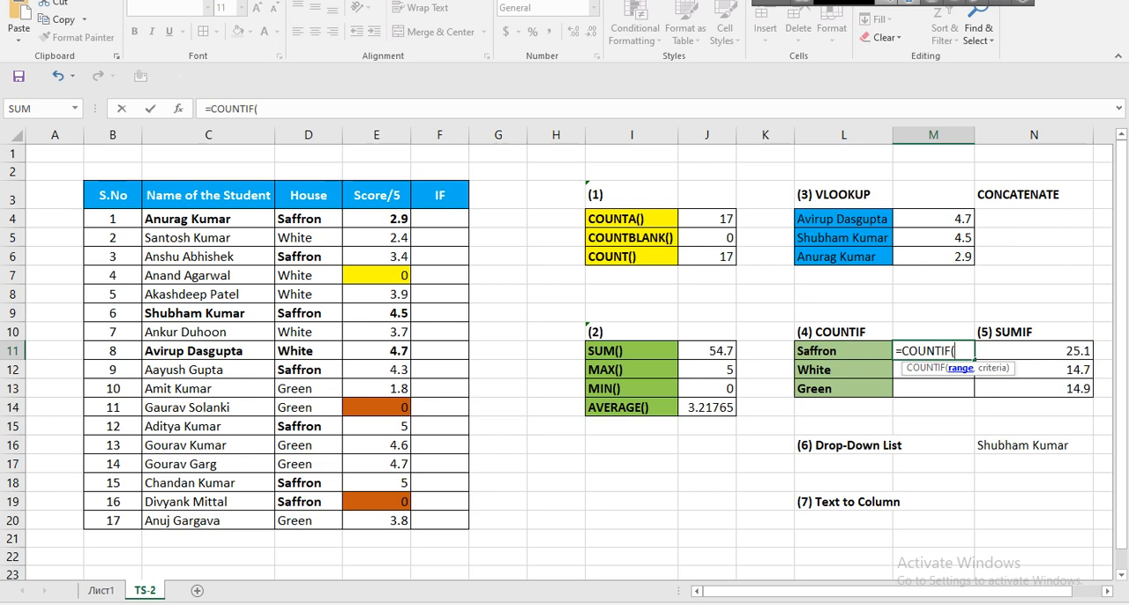
left_click_drag(307, 219, 307, 520)
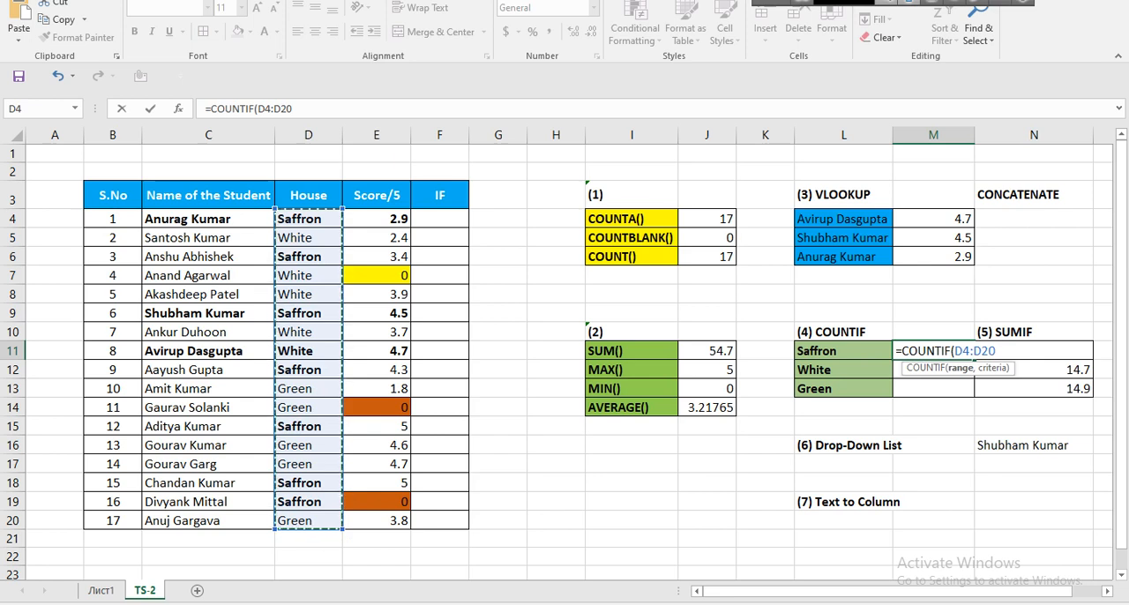
key("F4")
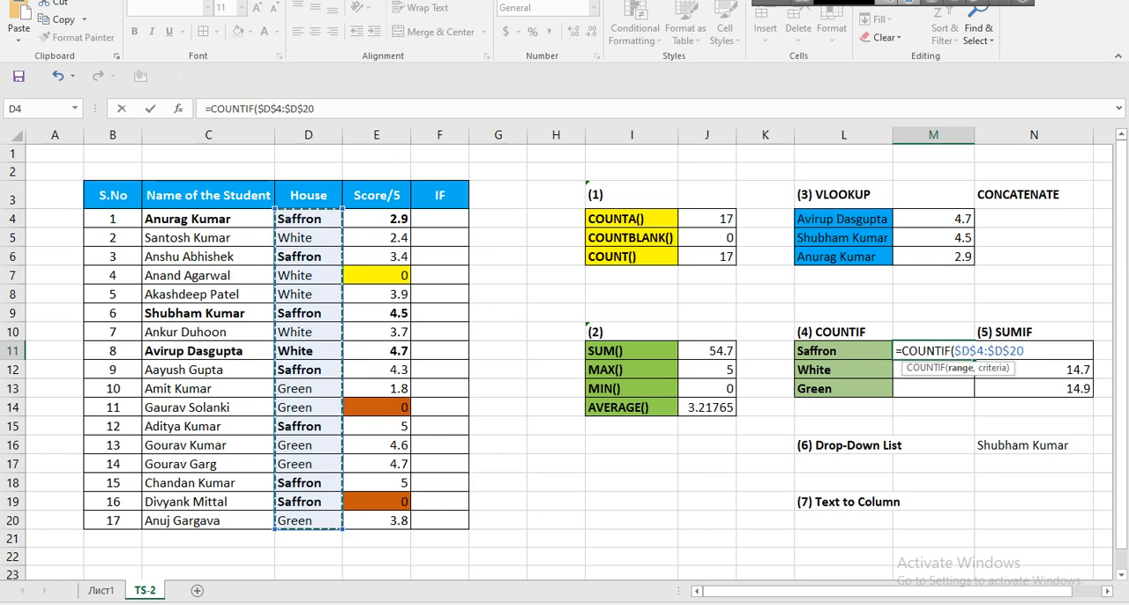
type(",")
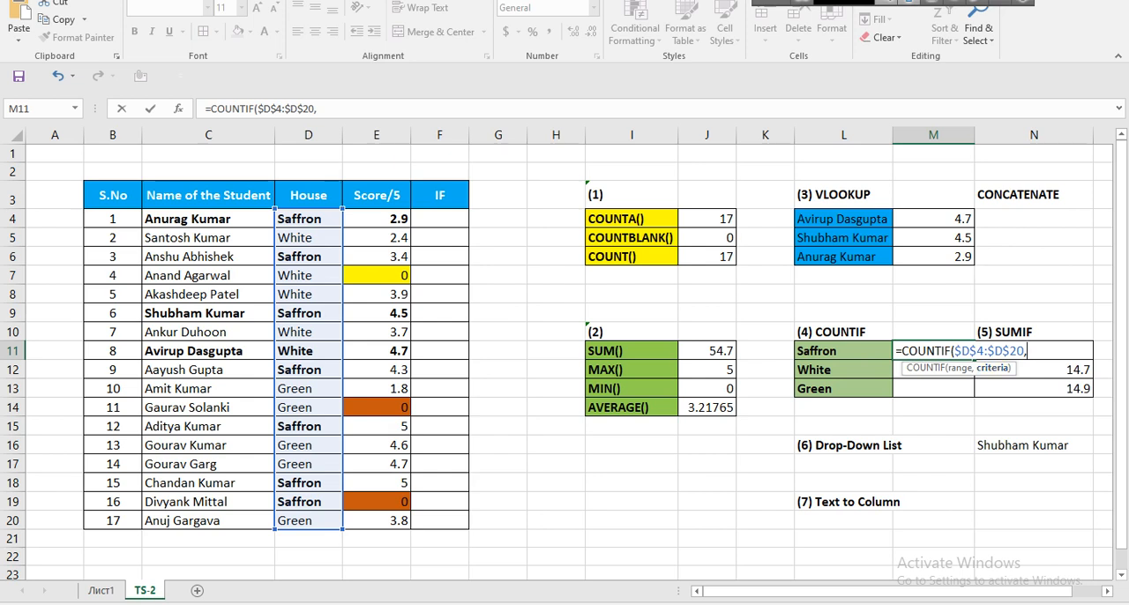
key("Left")
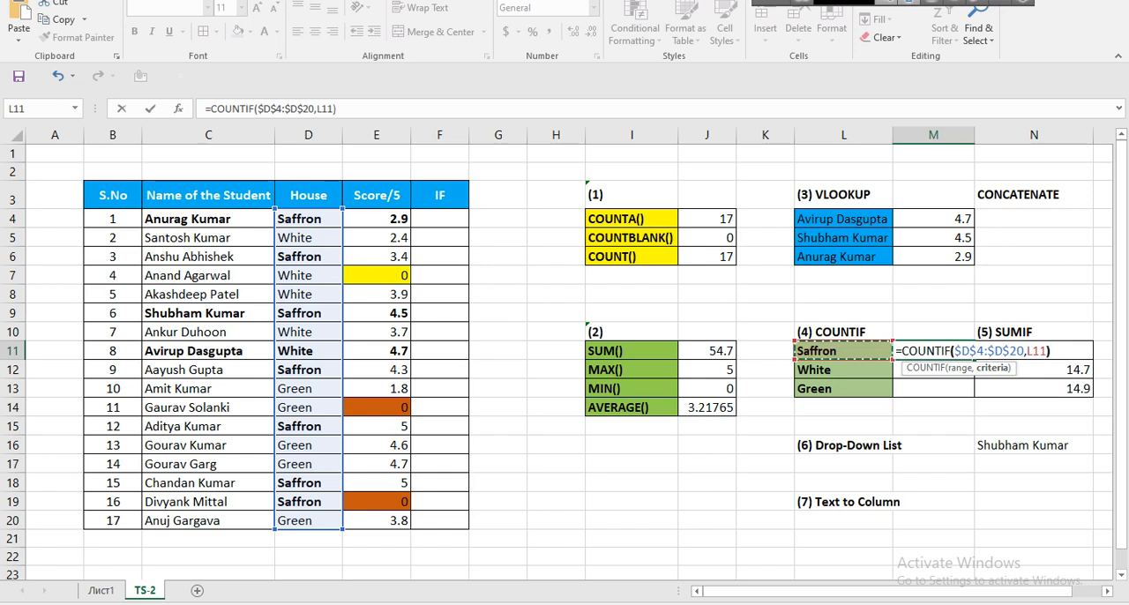
key("Return")
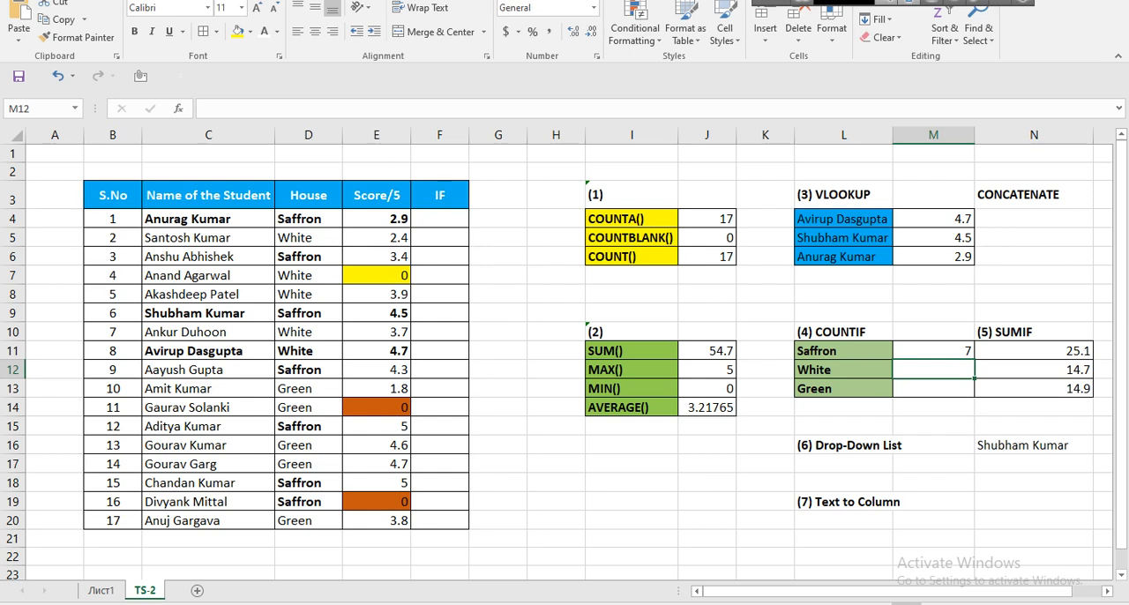
Count the White entries in M12 with =COUNTIF($D$4:$D$20,L12), keeping the House range absolute.
type("=count")
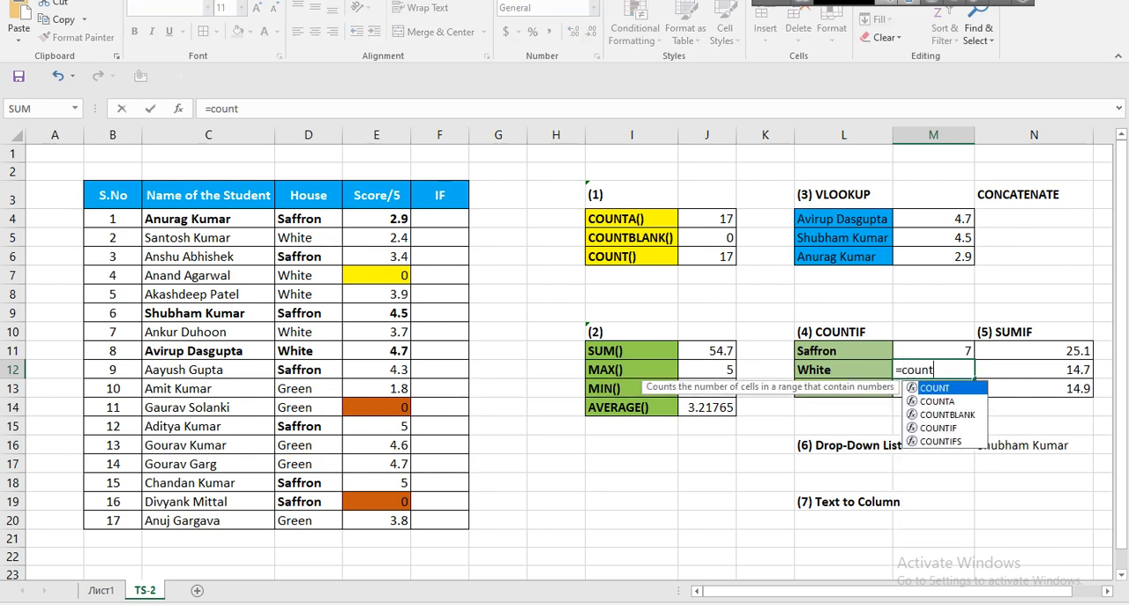
type("if")
key("Tab")
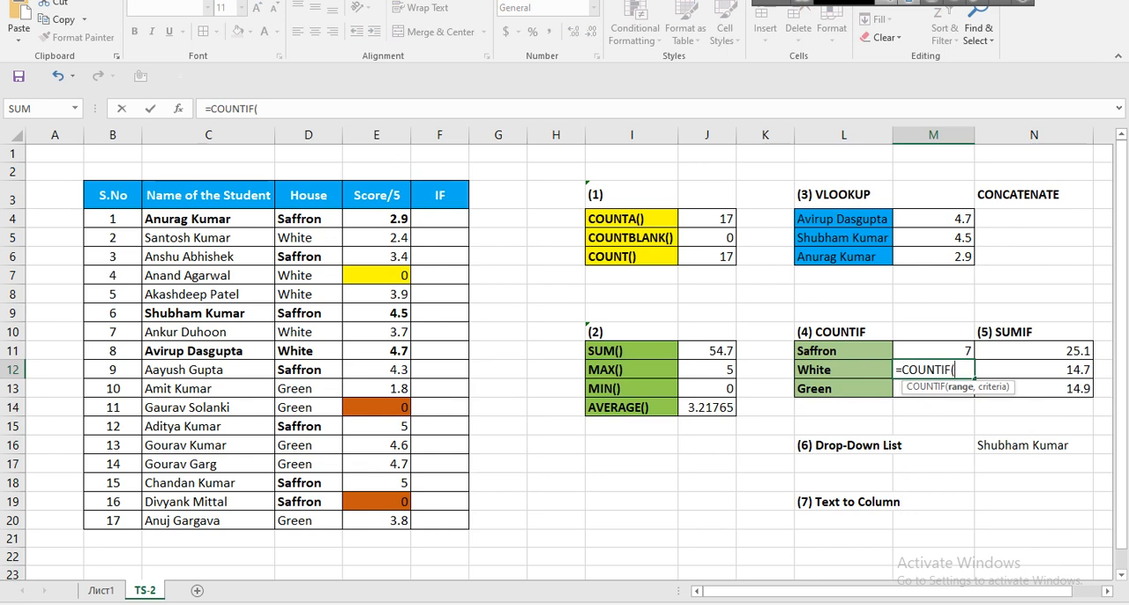
left_click_drag(308, 219, 308, 520)
key("F4")
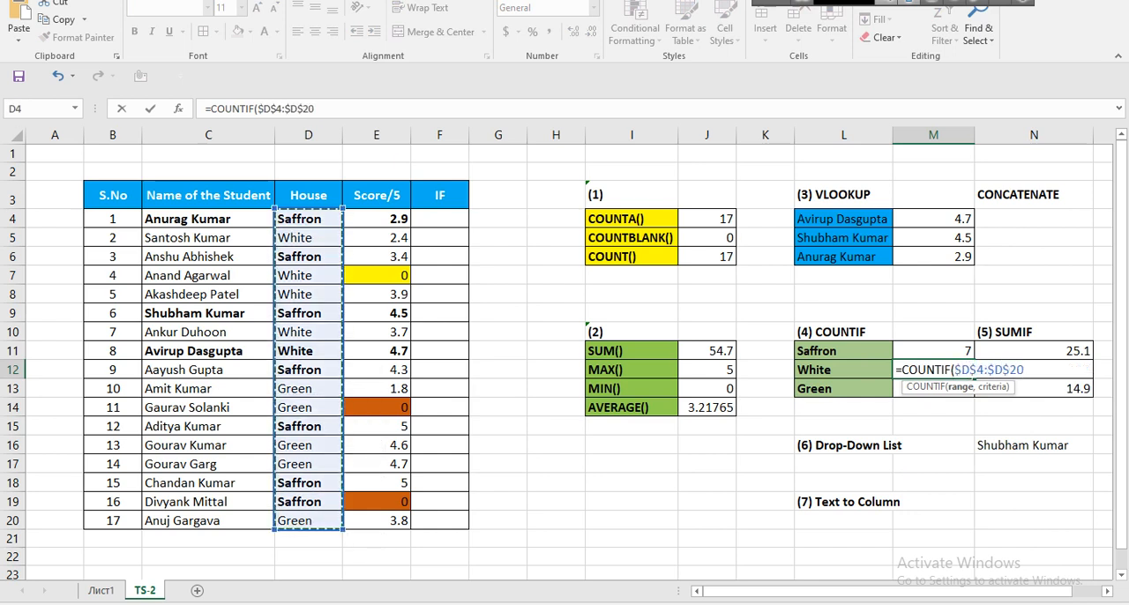
type(",")
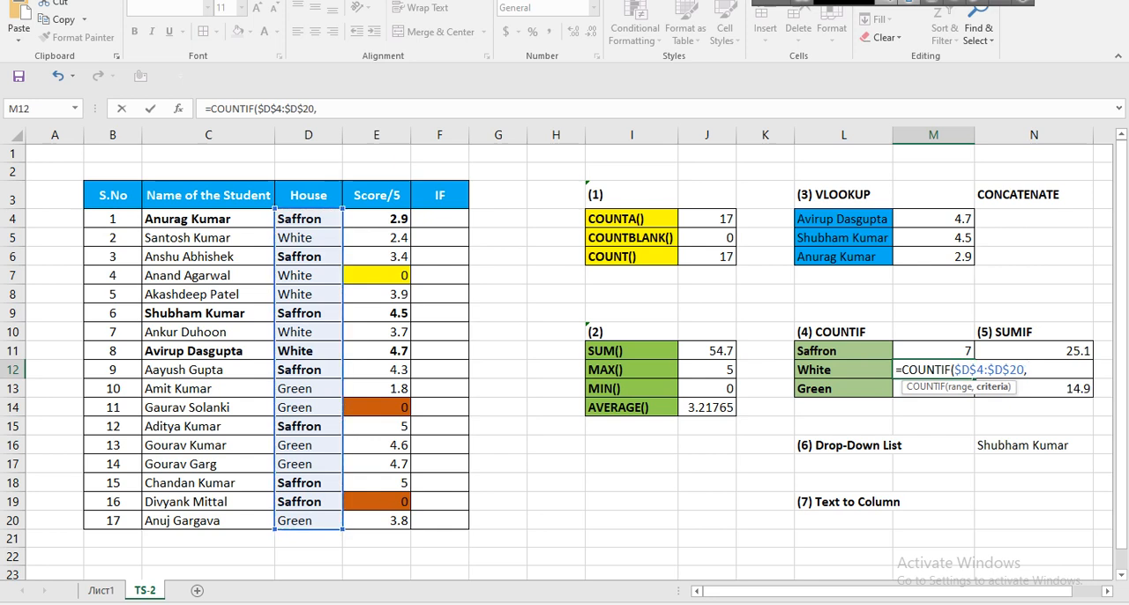
left_click(843, 369)
type(")")
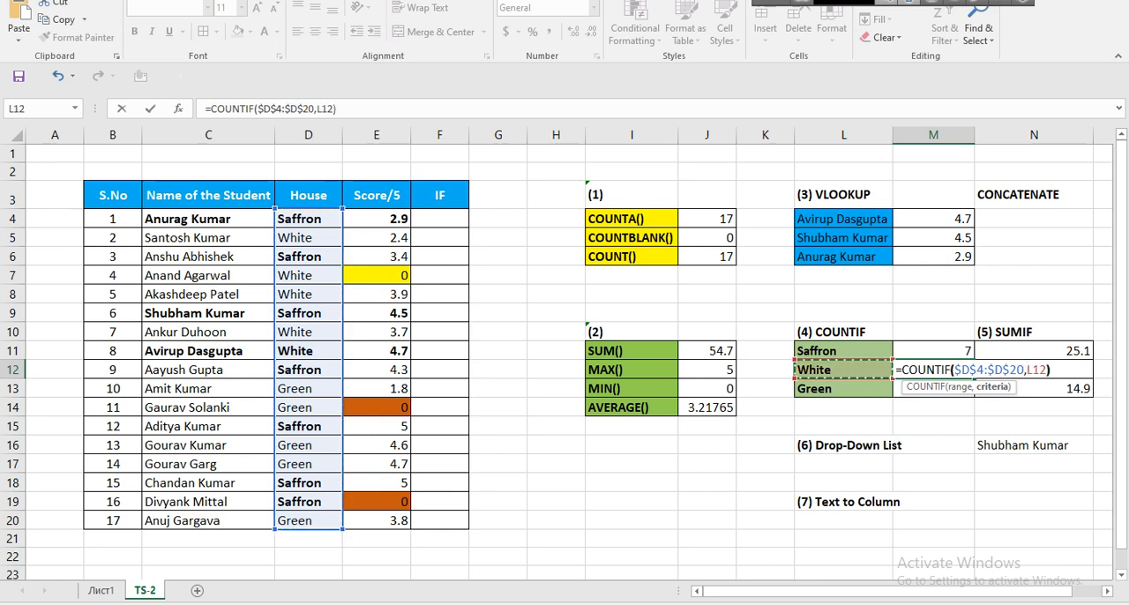
key("Return")
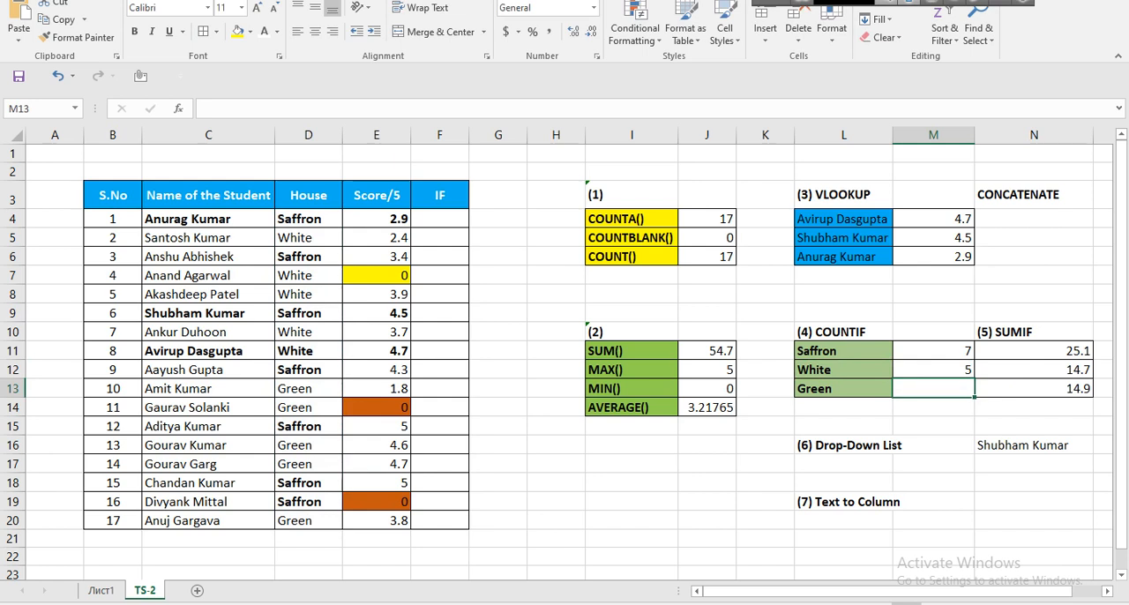
Go through the White entries in the House column, D5, D7, D8, D10 and D11, to verify the count.
left_click(307, 239)
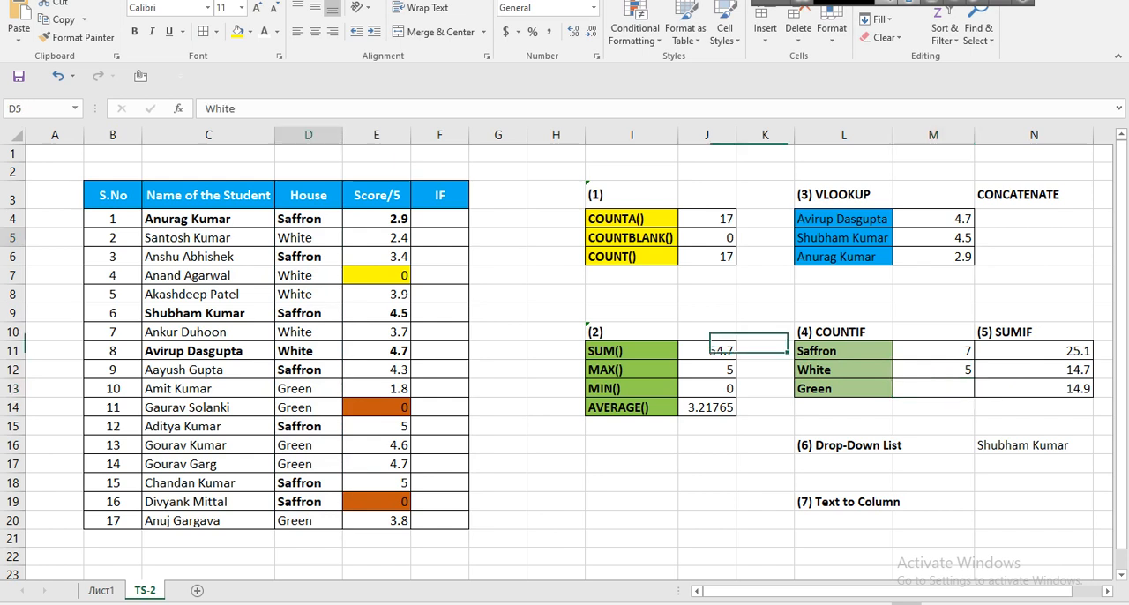
left_click(307, 276)
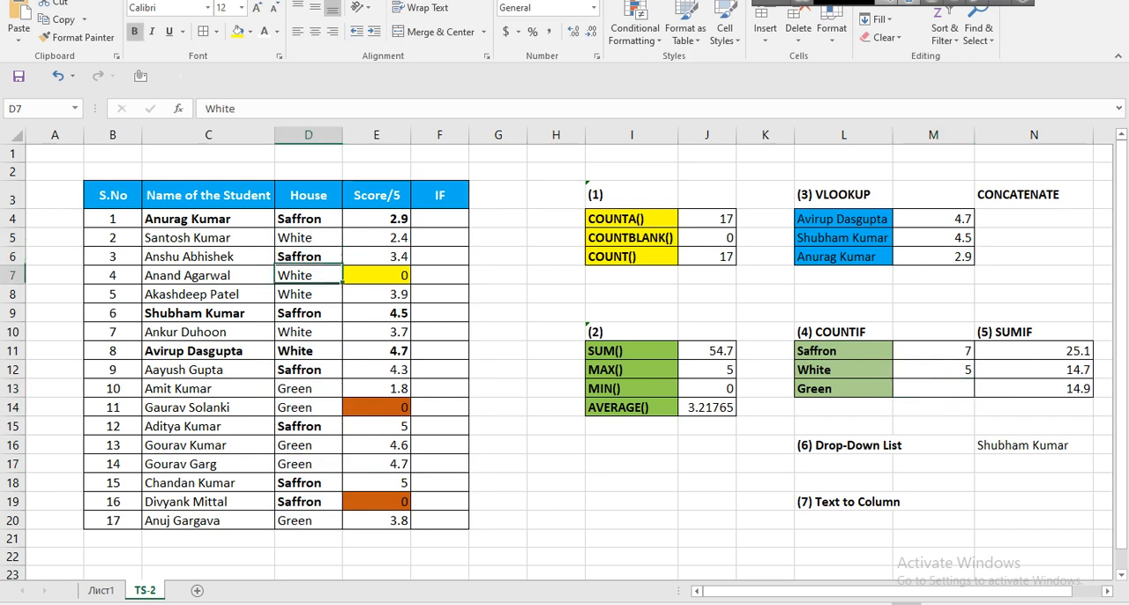
left_click(308, 294)
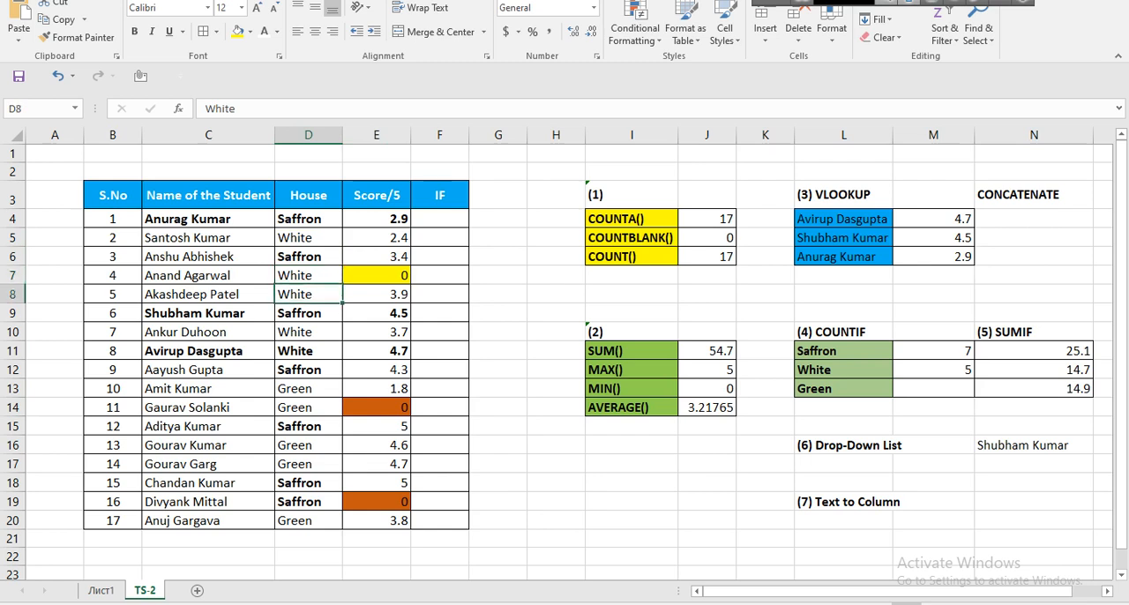
left_click(308, 333)
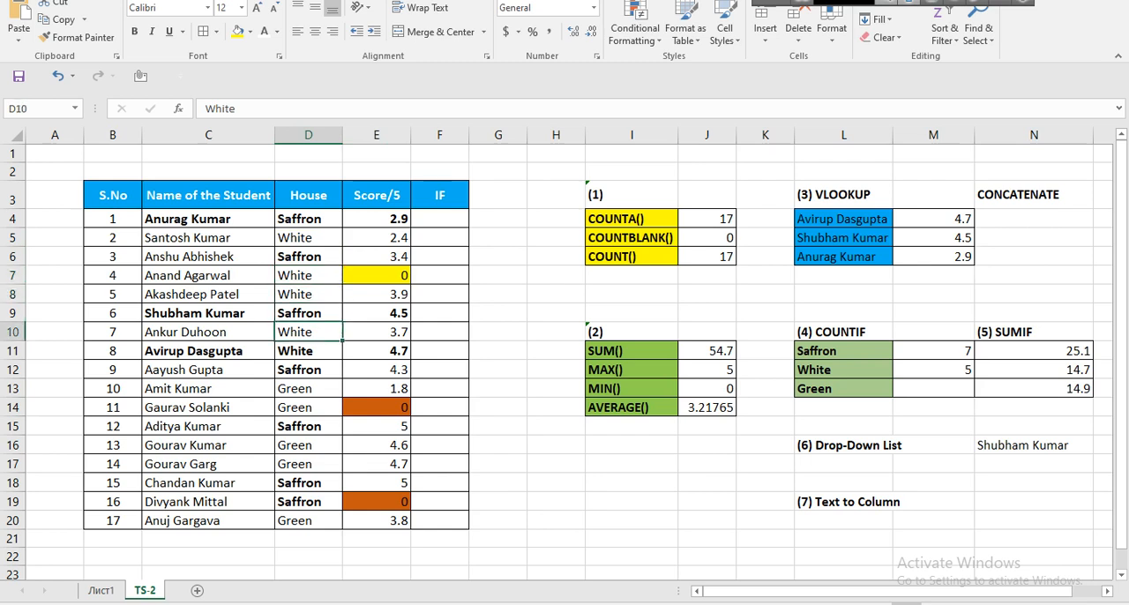
left_click(307, 351)
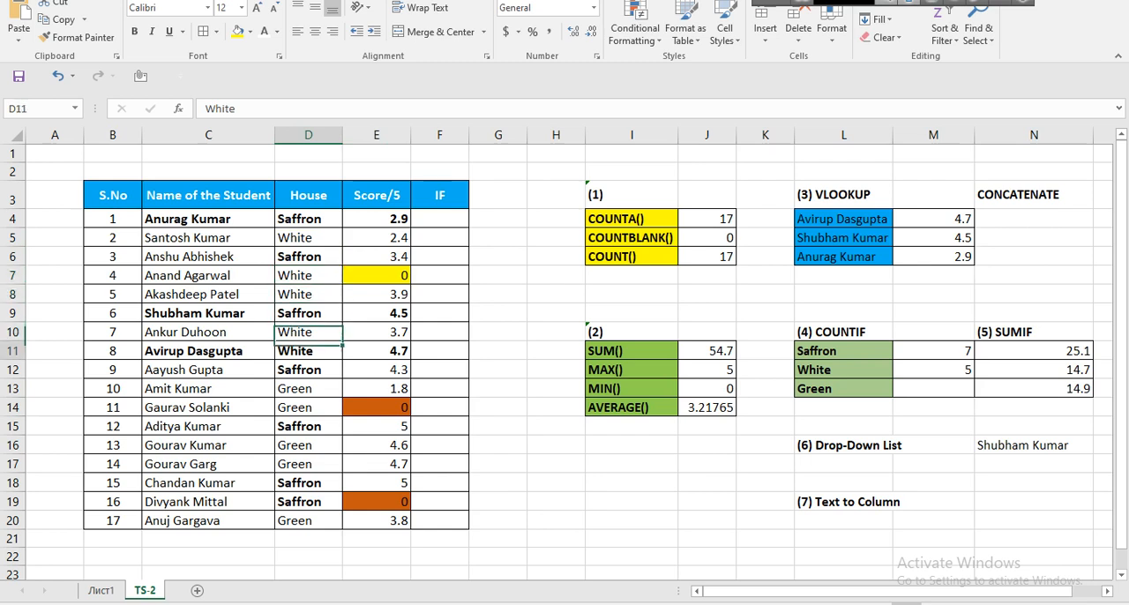
Fill the COUNTIF formula from M12 down into M13 to count the Green entries.
left_click(933, 389)
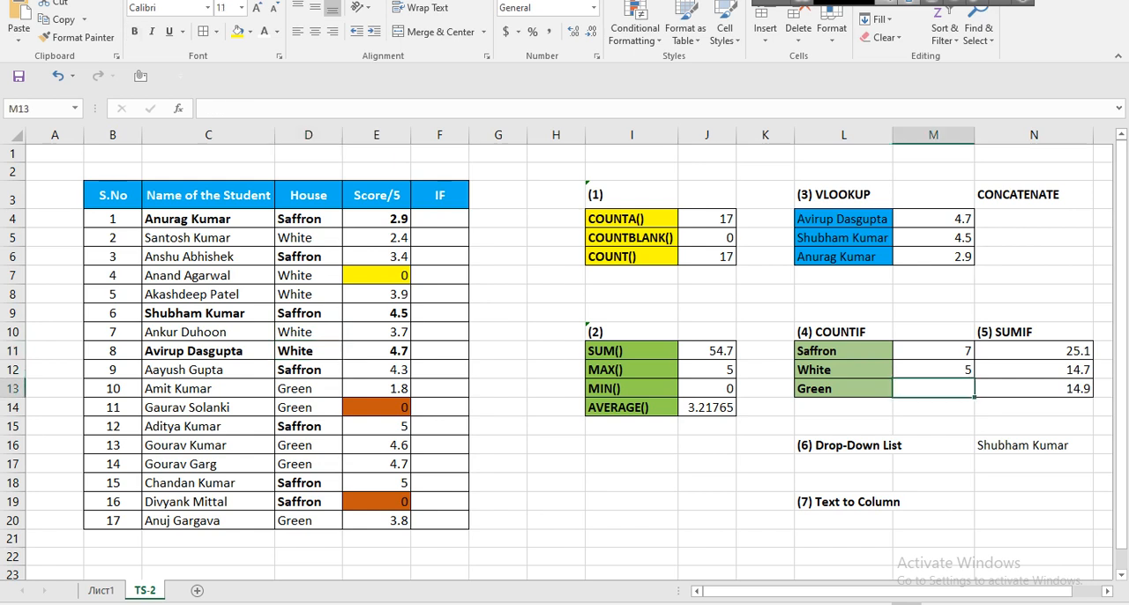
left_click(933, 370)
left_click_drag(973, 380, 968, 398)
left_click(933, 389)
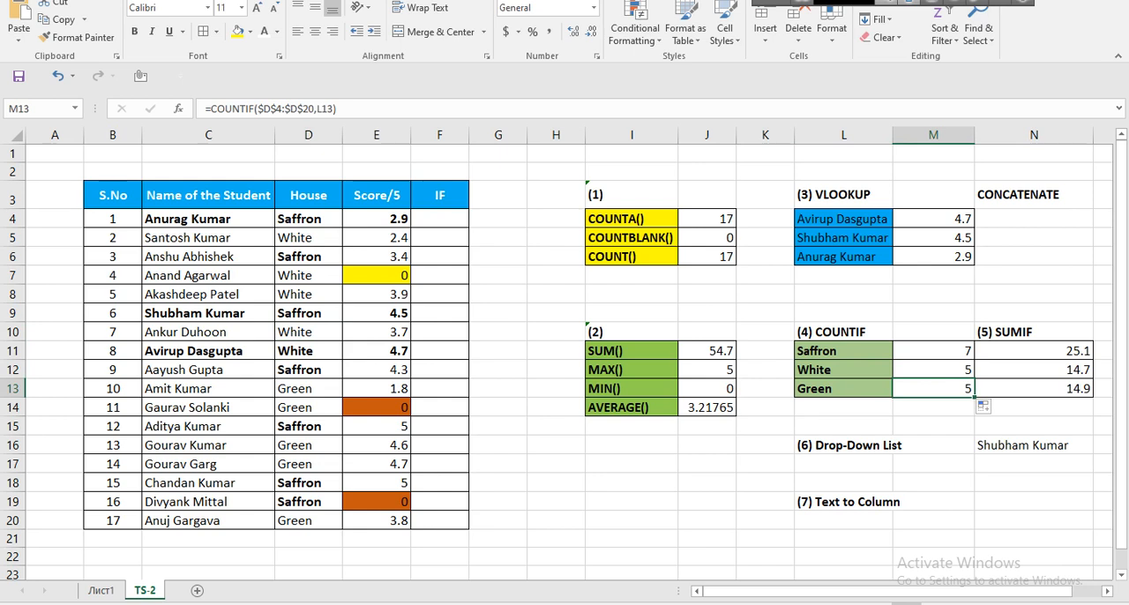
Clear the SUMIF results for Saffron, White and Green in N11:N13.
left_click_drag(1033, 350, 1033, 389)
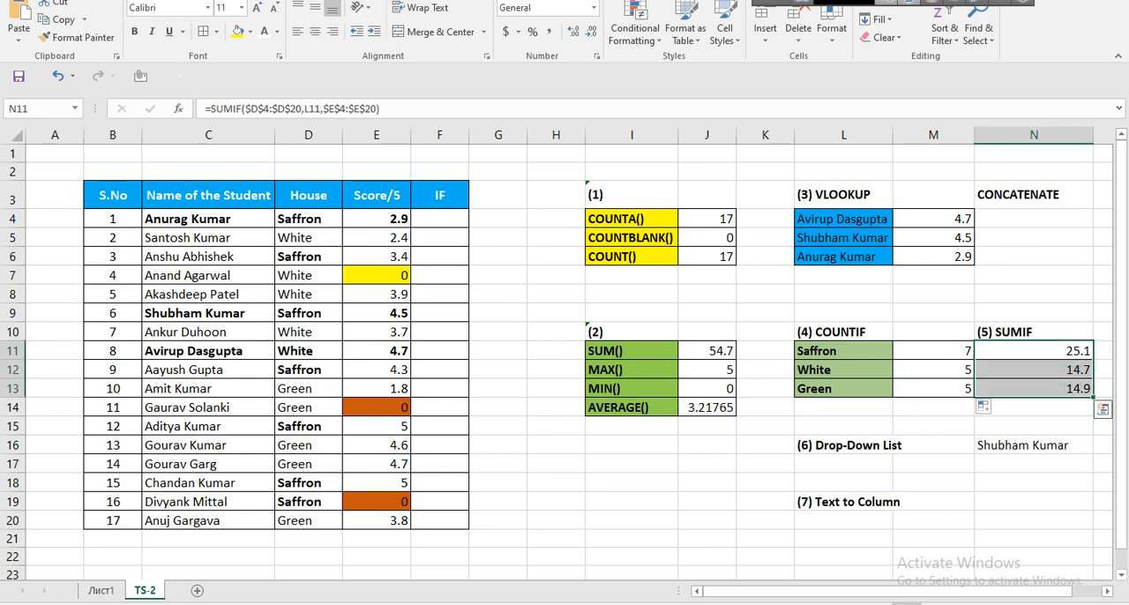
left_click(1033, 351)
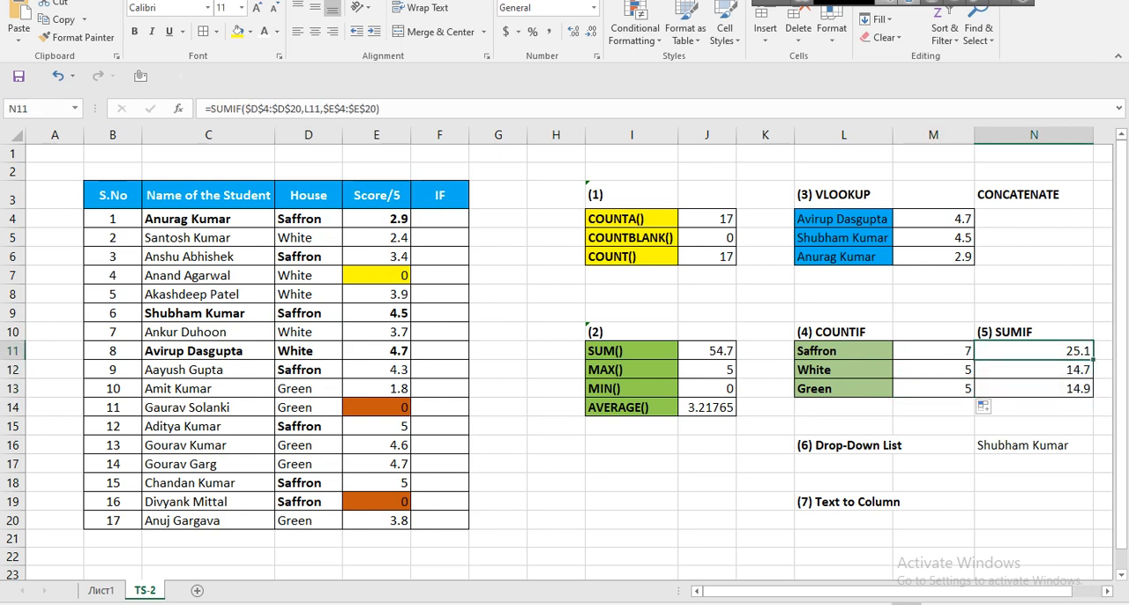
key("Delete")
key("Down")
key("Delete")
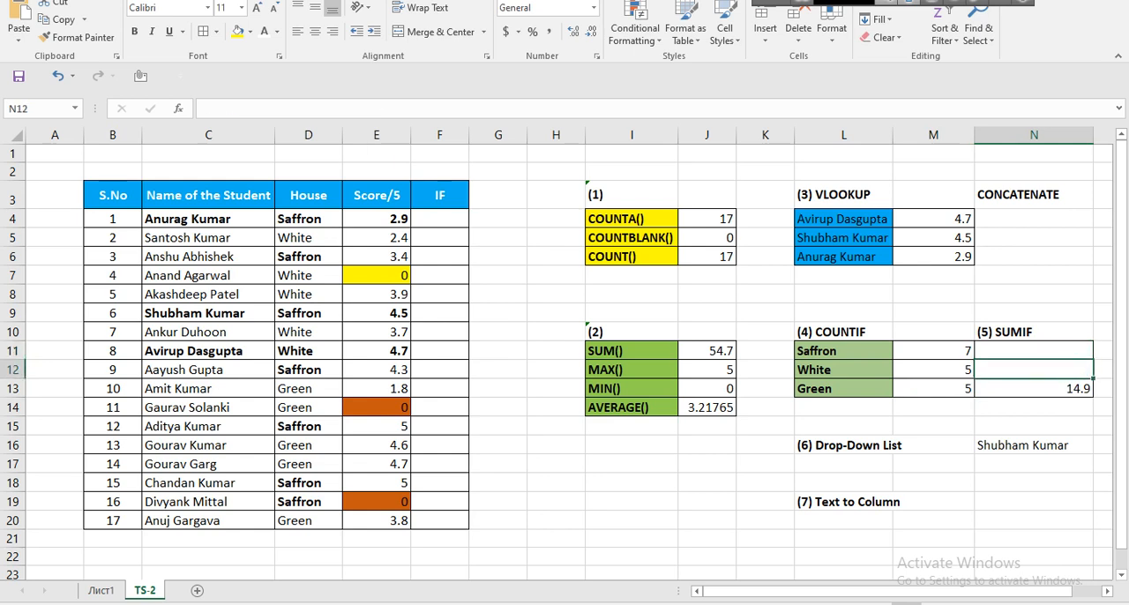
key("Down")
key("Delete")
left_click(1034, 351)
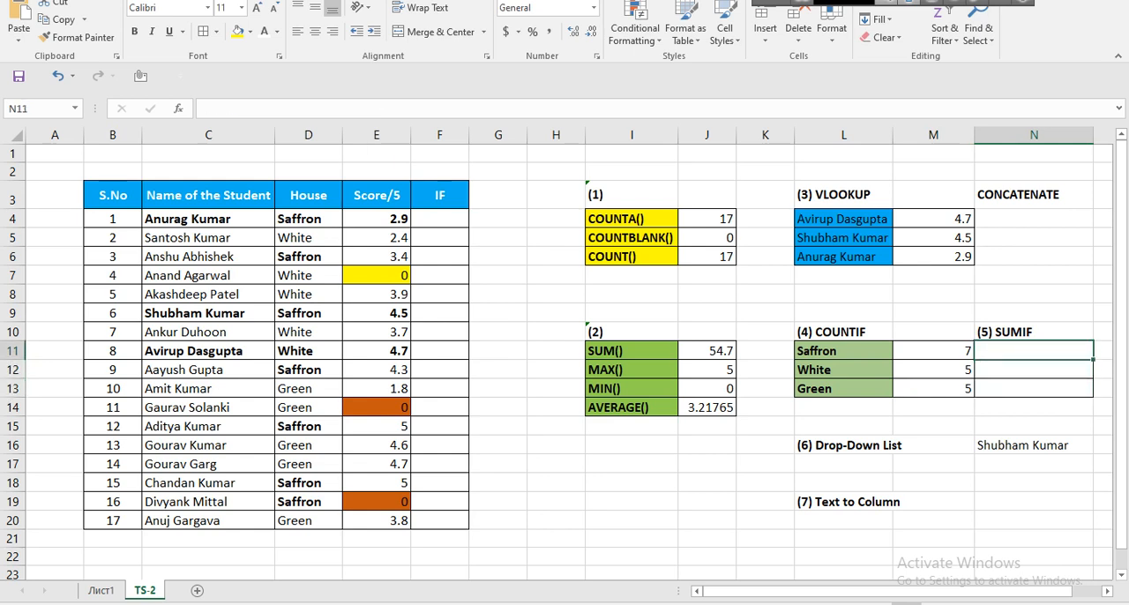
Start a SUMIF formula in N11 for the Saffron scores, using the House range $D$4:$D$20 as an absolute reference.
left_click(933, 351)
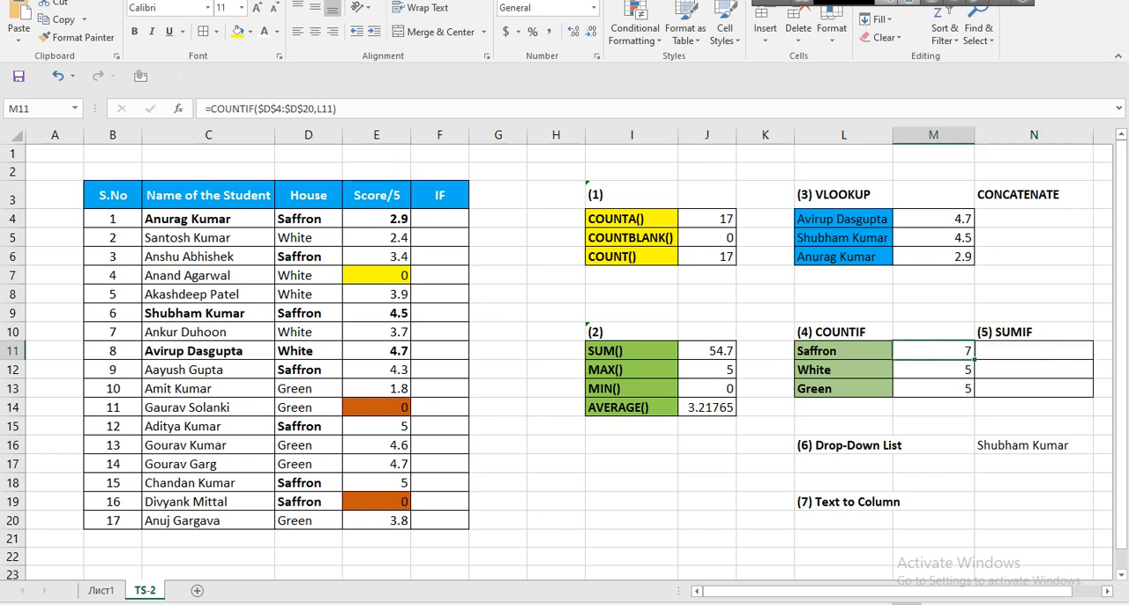
left_click_drag(376, 219, 376, 520)
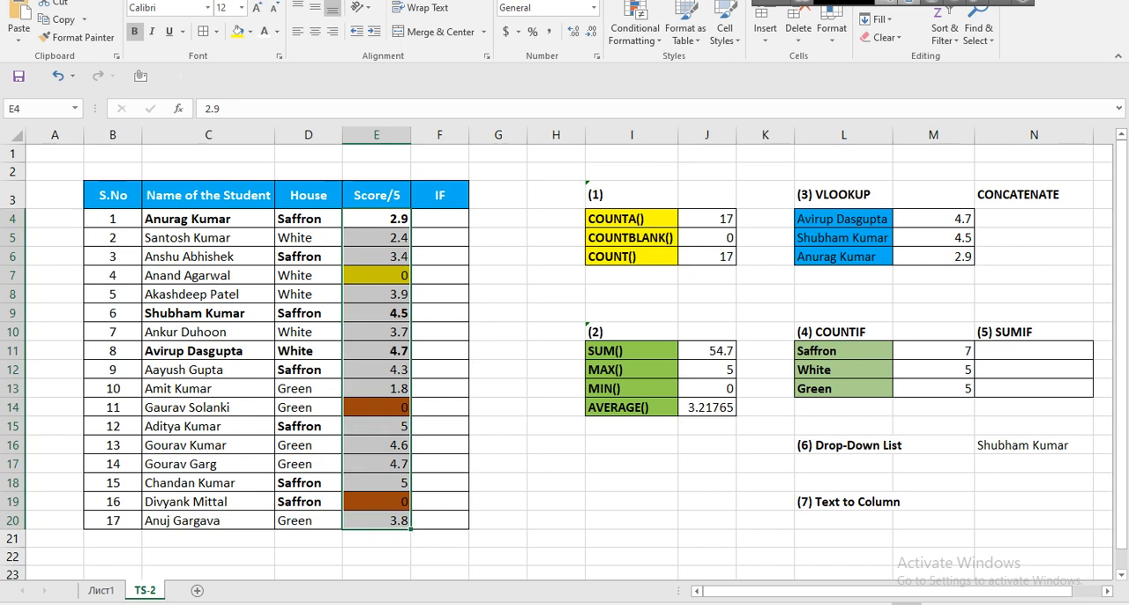
left_click(1033, 351)
type("=sum")
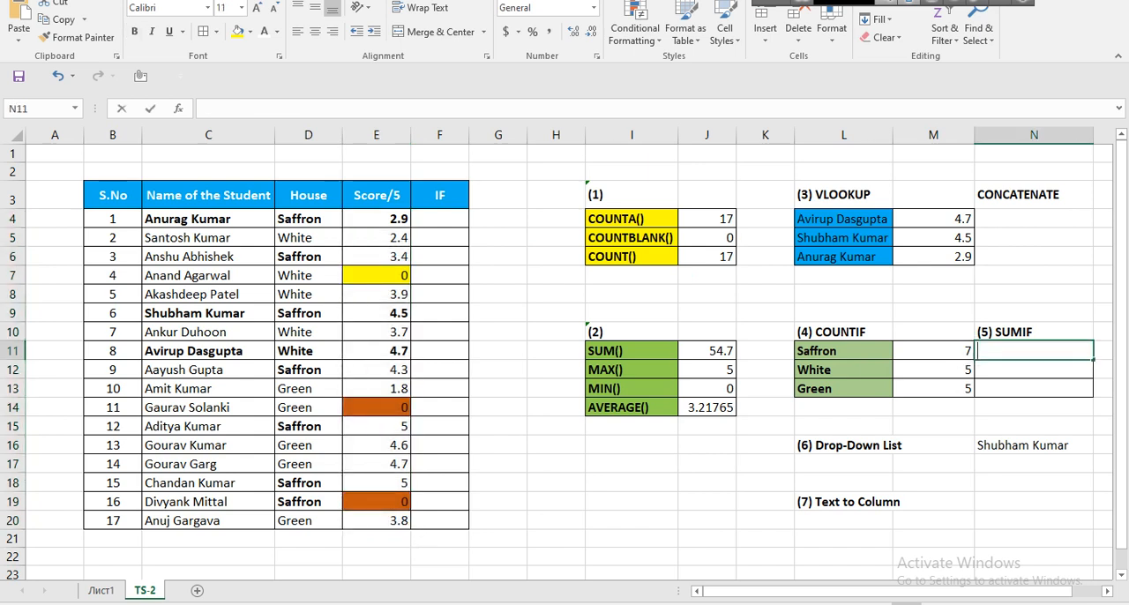
type("if")
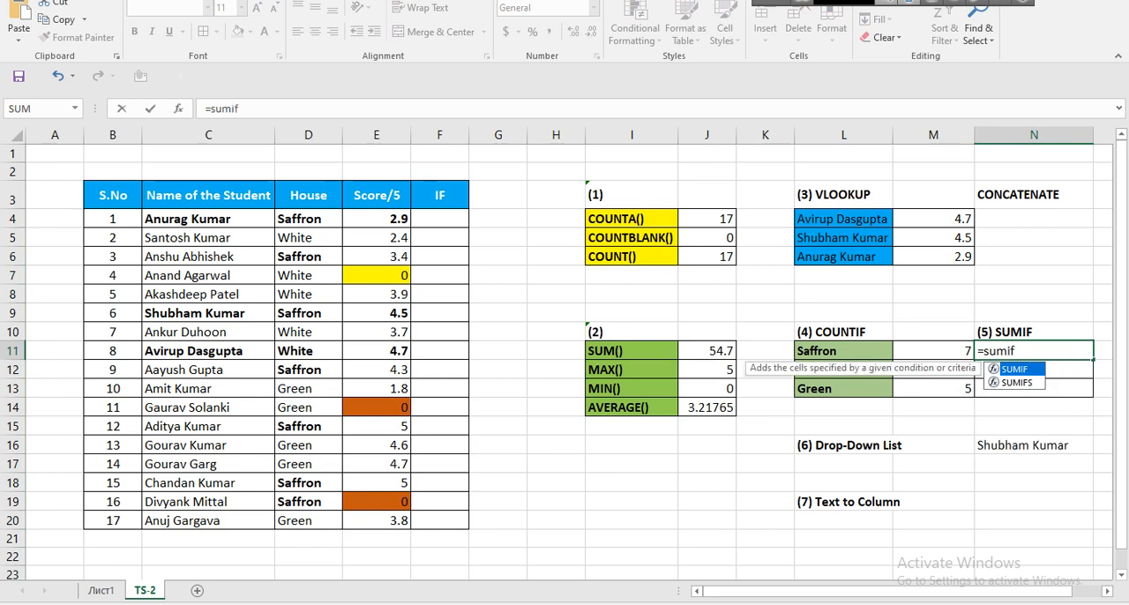
key("Tab")
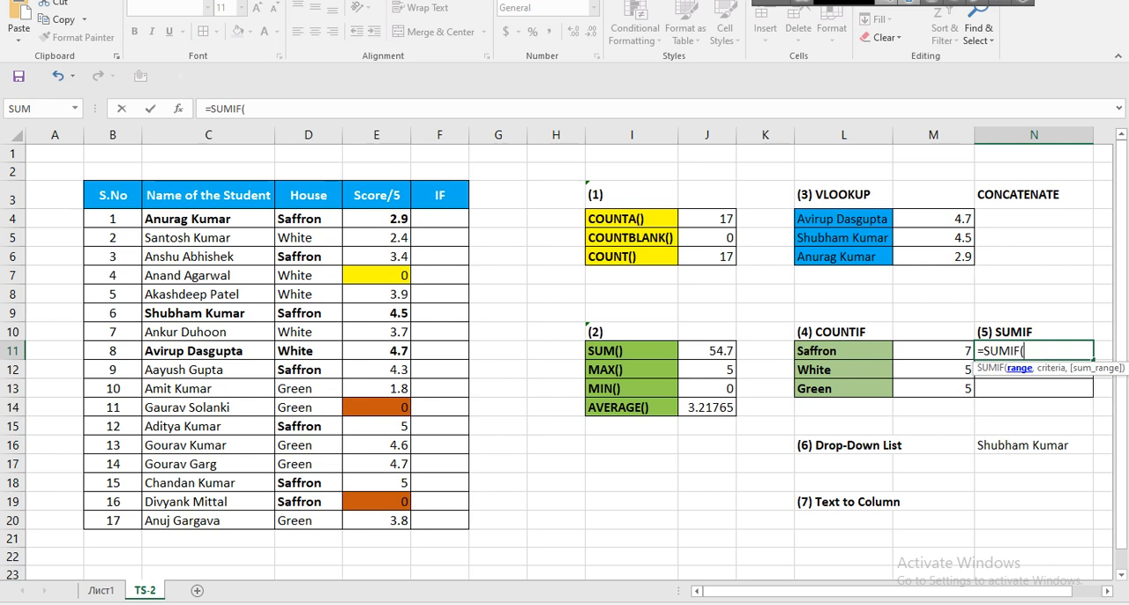
left_click_drag(309, 218, 309, 521)
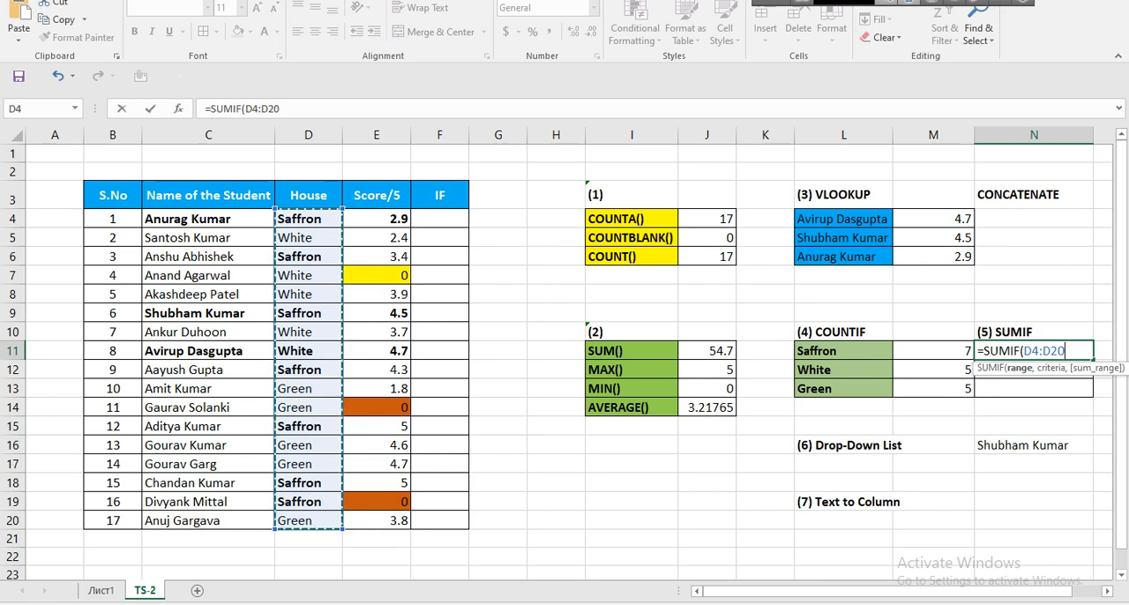
key("F4")
type(",")
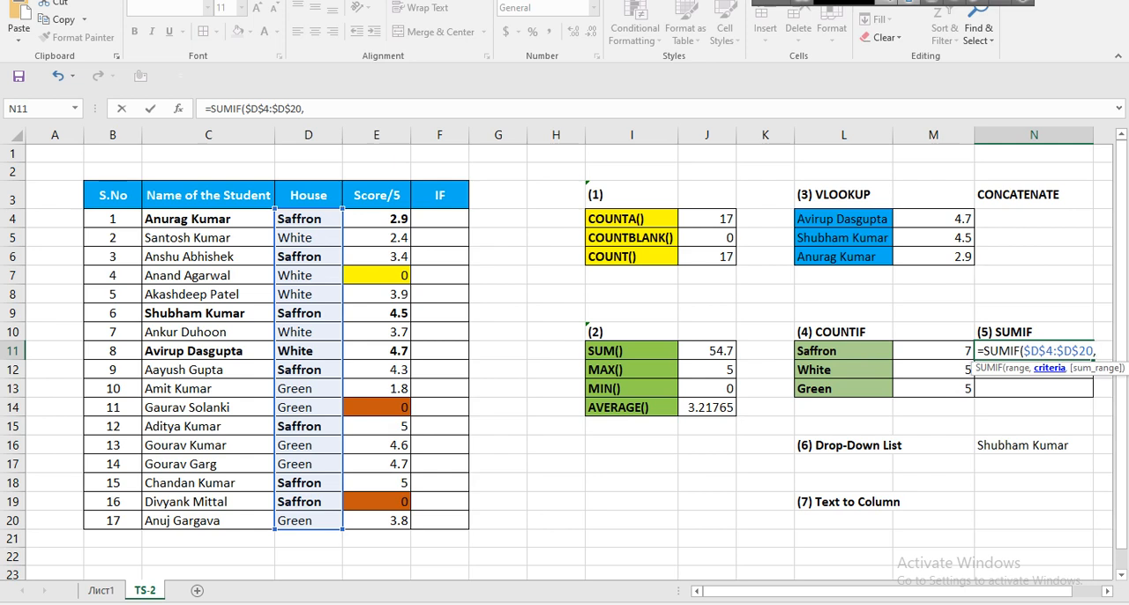
Complete the N11 SUMIF with L11 as the criterion and the absolute score range $E$4:$E$20 as the sum range.
left_click(843, 351)
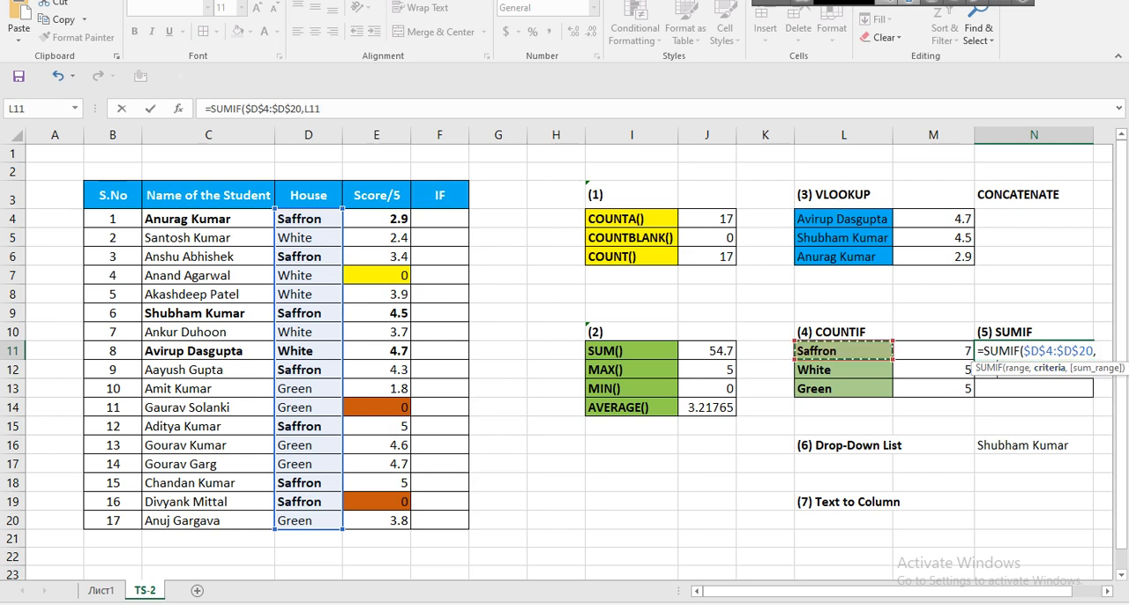
type(",")
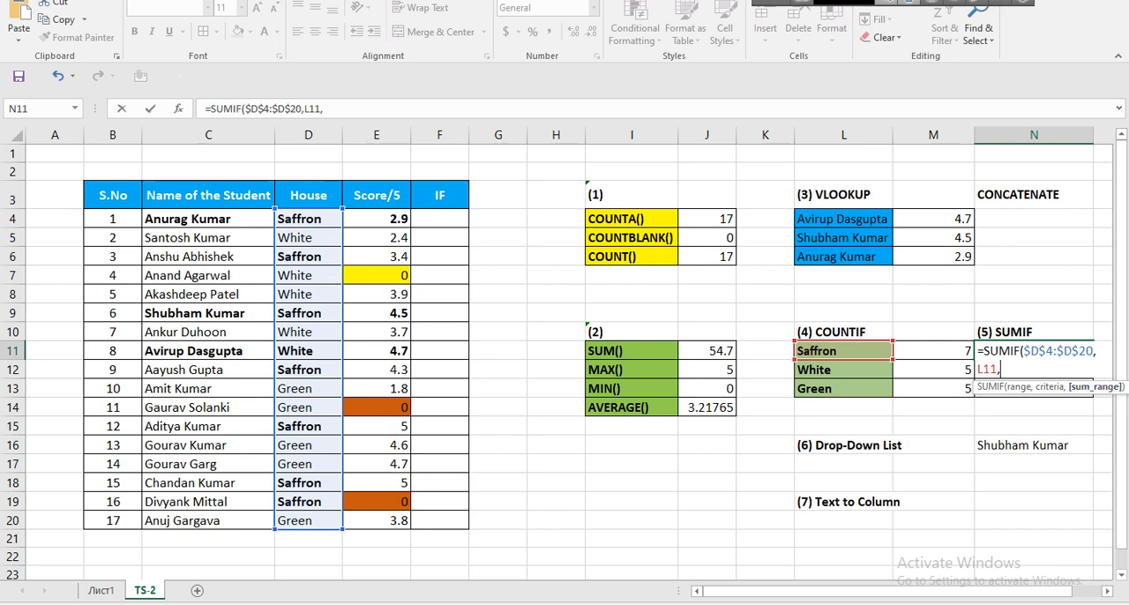
left_click_drag(388, 218, 398, 522)
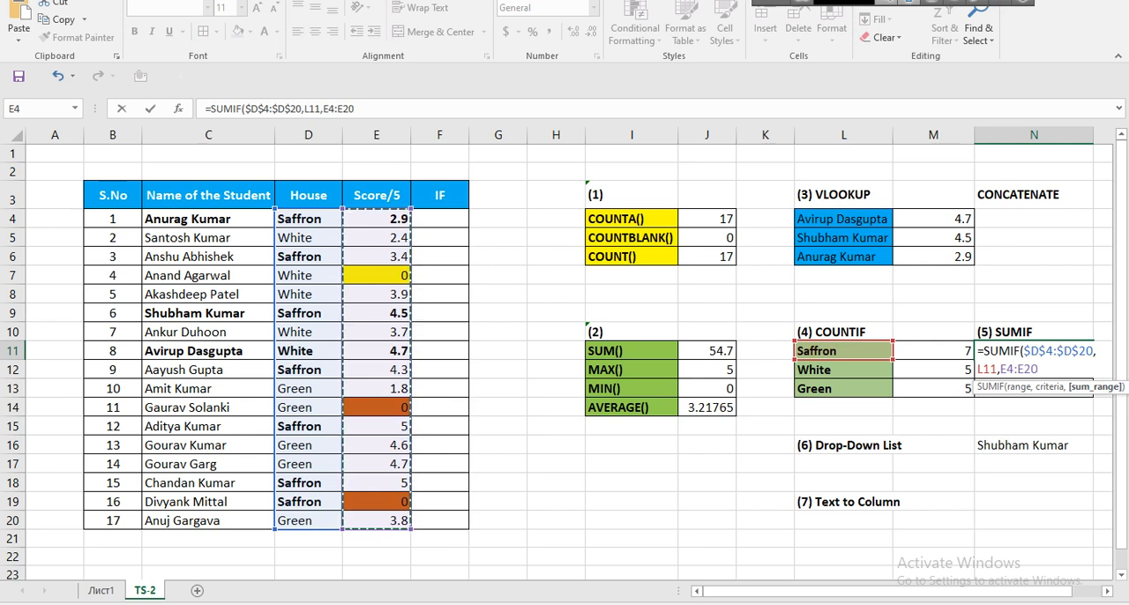
key("F4")
type(")")
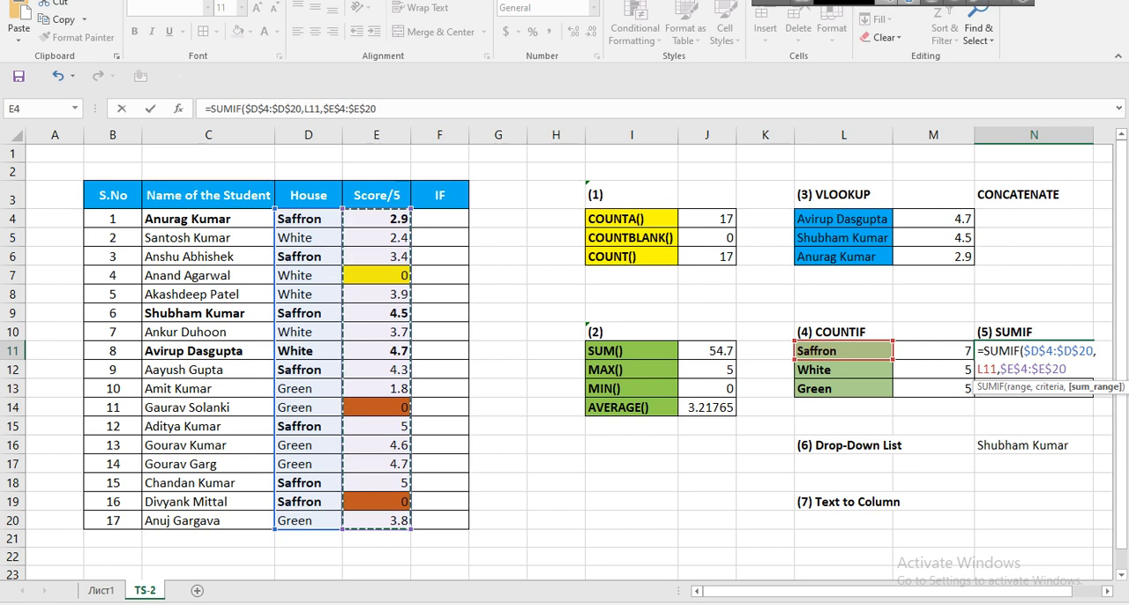
key("Return")
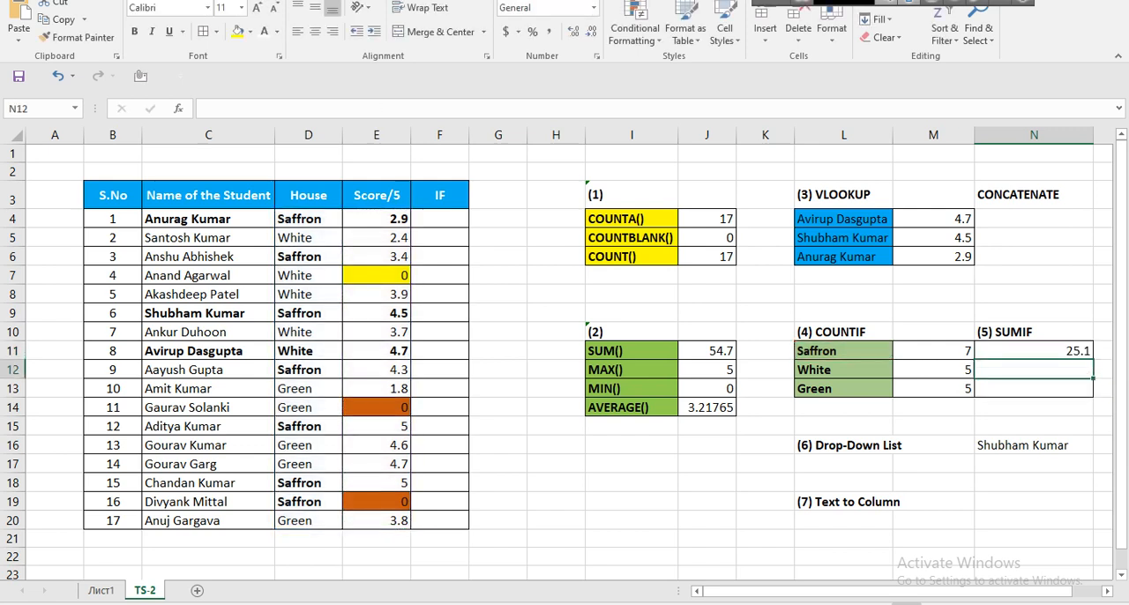
left_click(1033, 351)
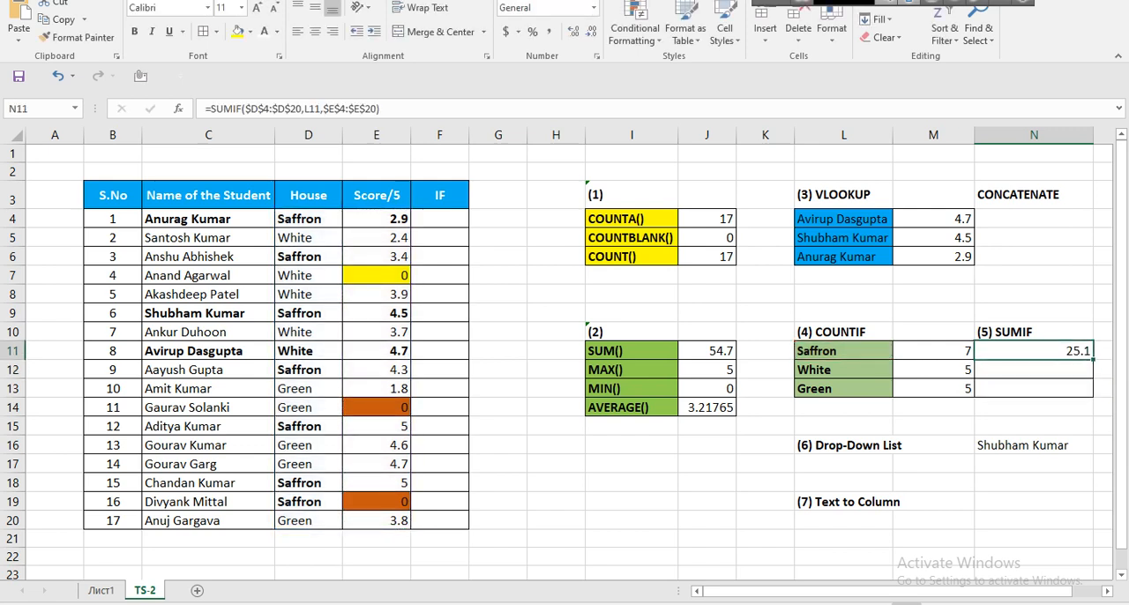
List the first Saffron scores beside the table, 2.9 in G4 and 3.4 in G6, removing the misplaced entry in G5.
left_click(499, 218)
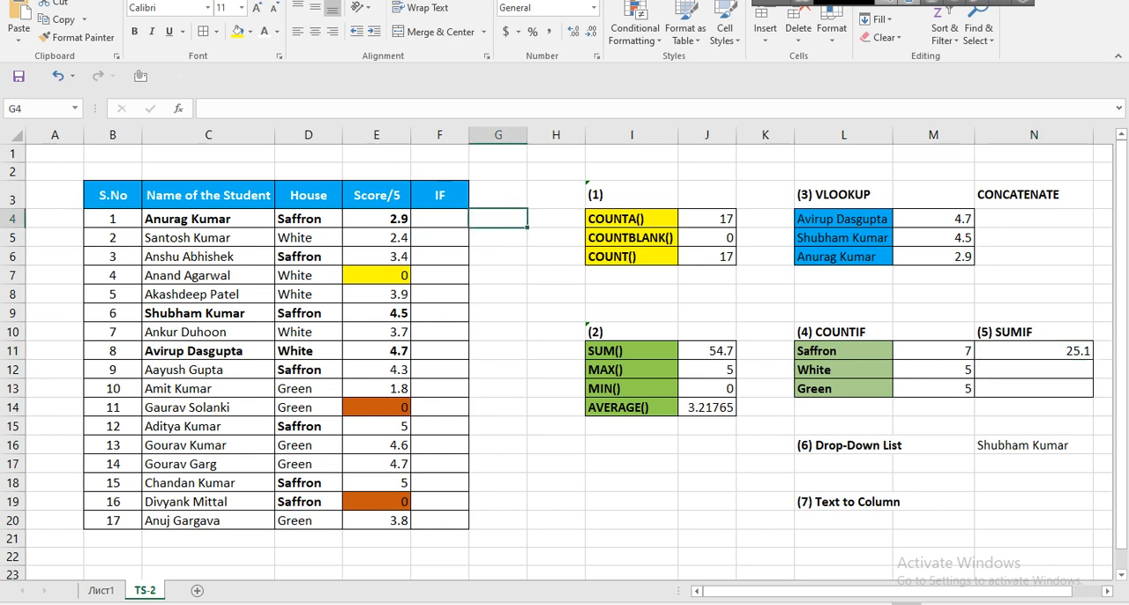
type("2.9")
key("Return")
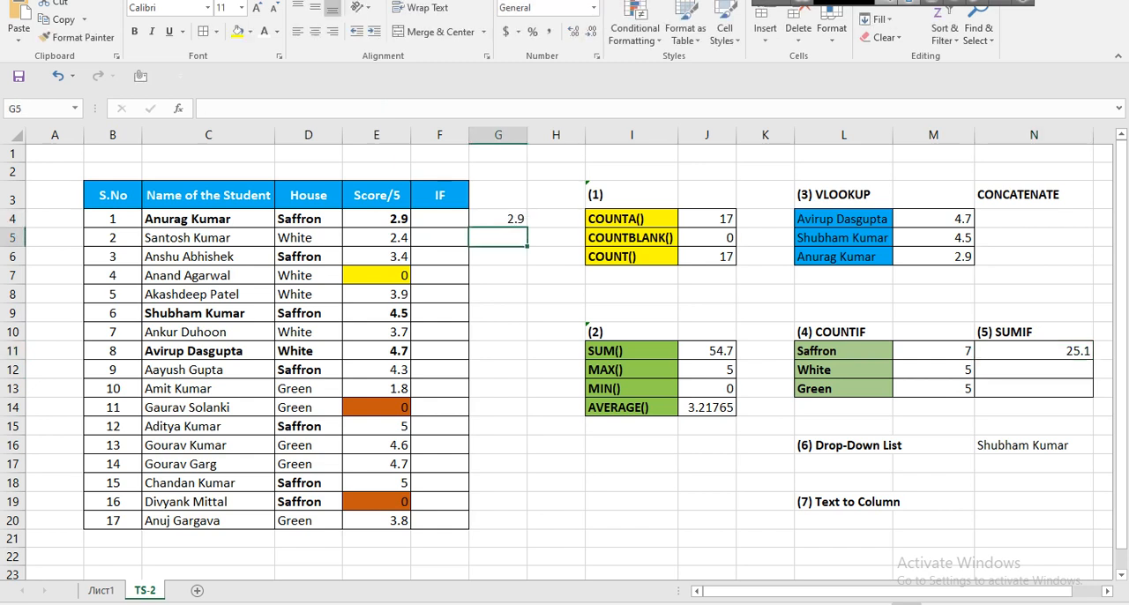
type("3.4")
key("Return")
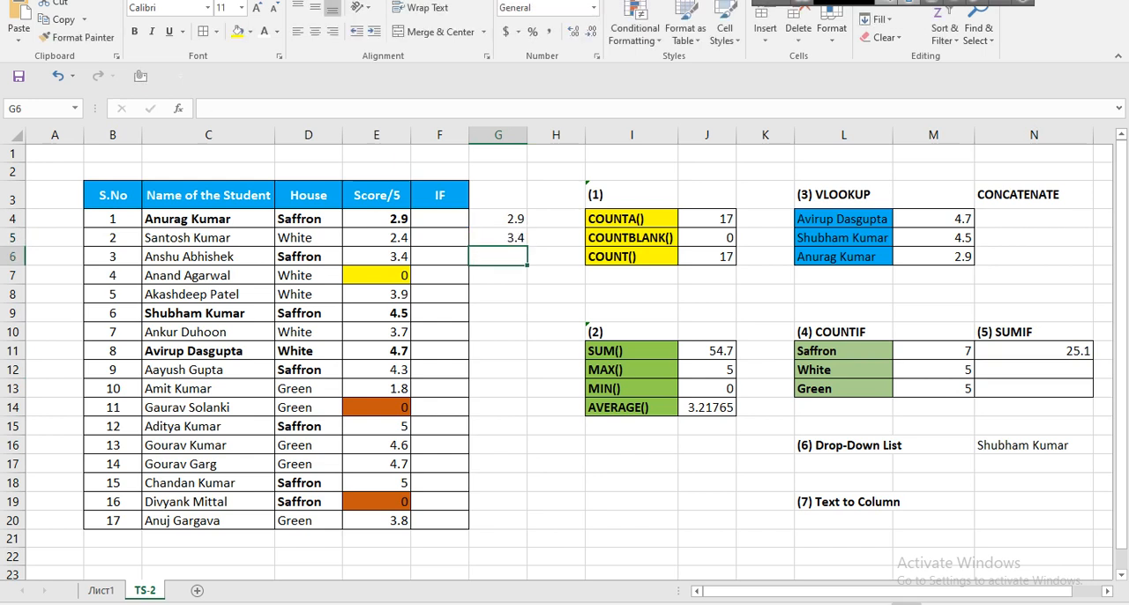
key("Up")
key("Delete")
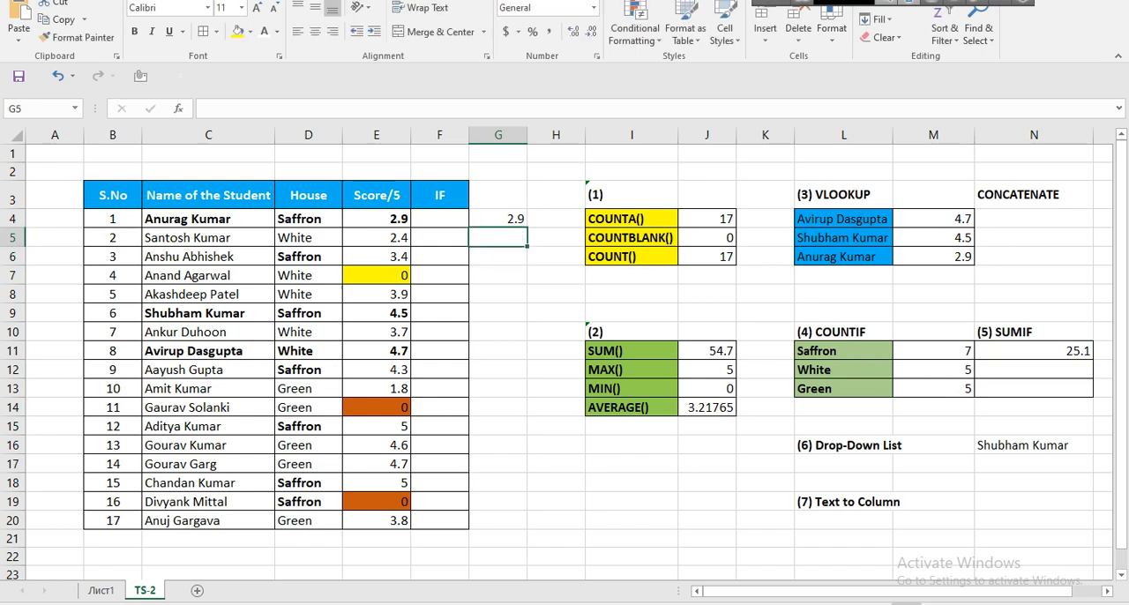
key("Down")
type("3.4")
key("Return")
key("Down")
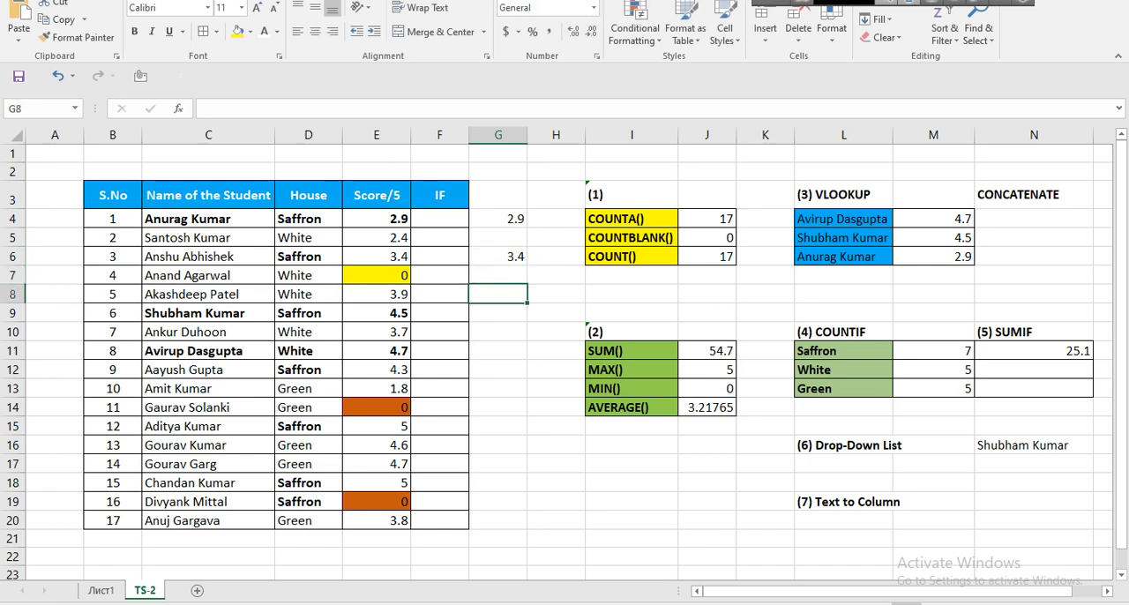
Enter the Saffron scores 4.5 in G9 and 4.3 in G12, beside their matching table rows.
key("Down")
type("4.5")
key("Return")
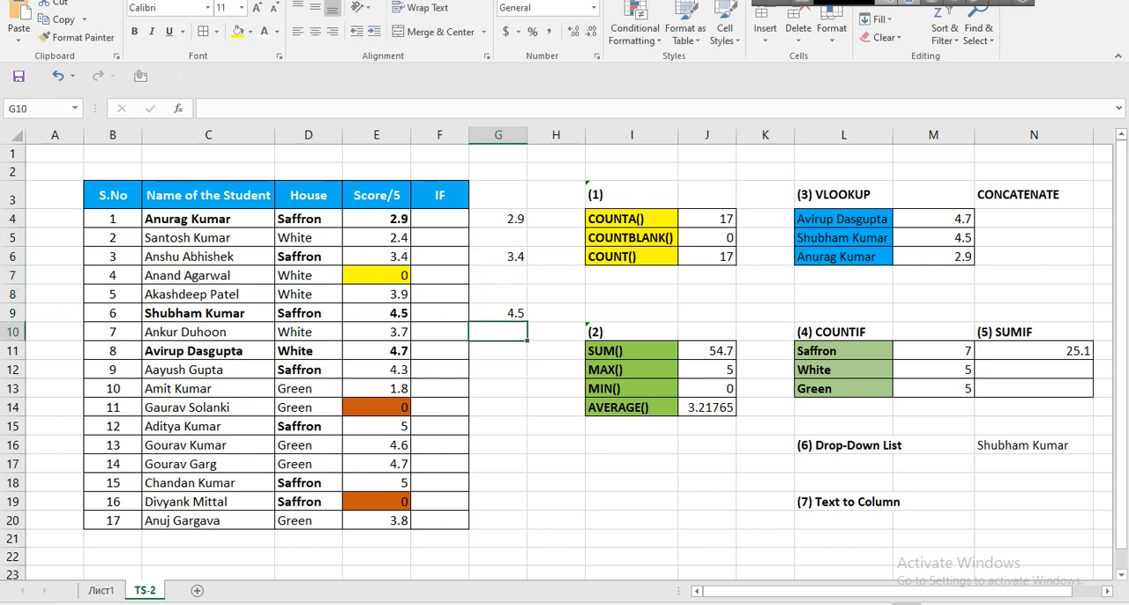
key("Down")
key("Down")
type("4.3")
key("Return")
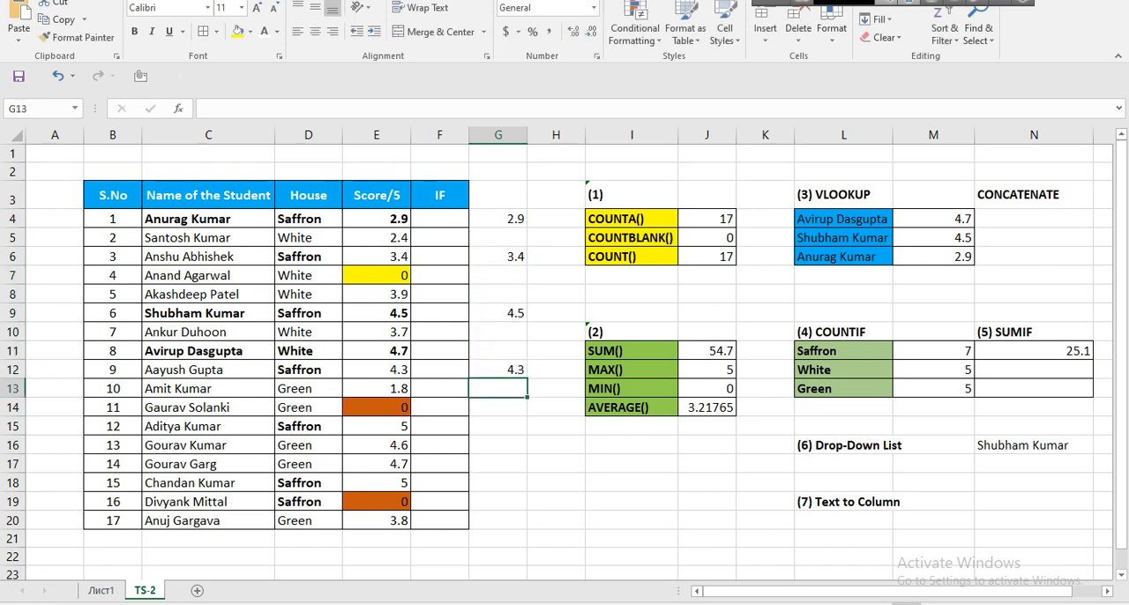
Enter the remaining Saffron scores beside their rows: 5 in G15, 5 in G18 and 0 in G19.
key("Down")
key("Down")
type("5")
key("Return")
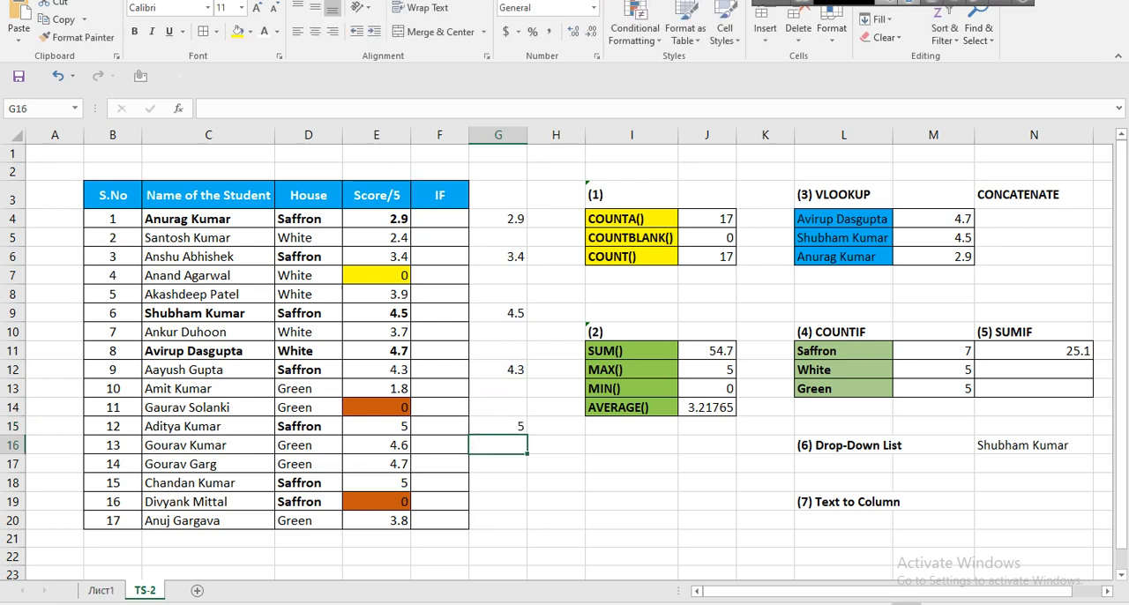
key("Down")
key("Down")
type("5")
key("Return")
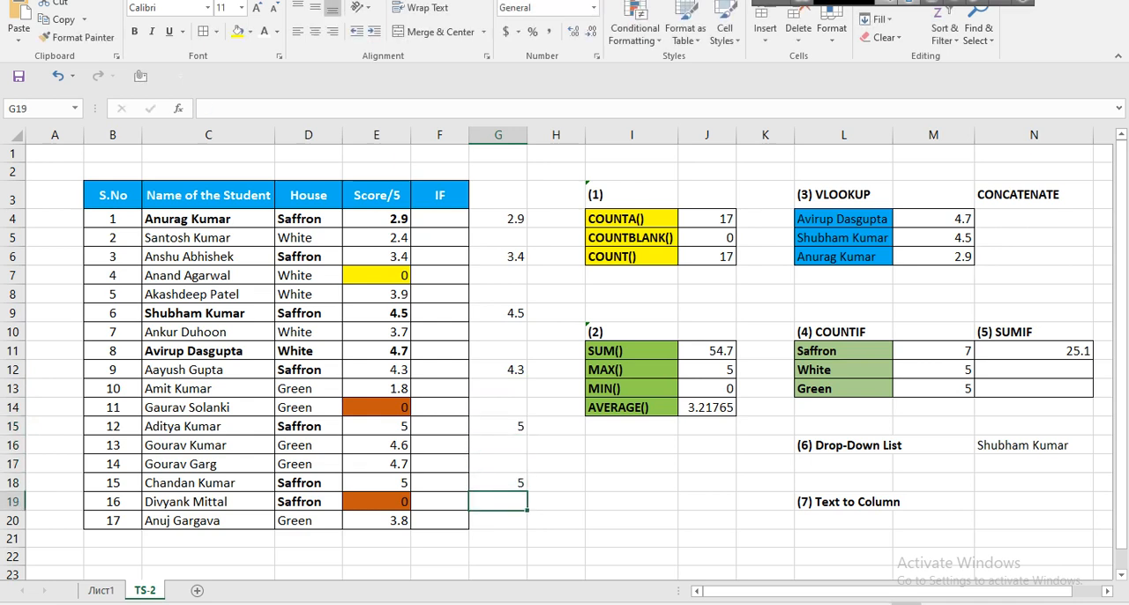
type("0")
key("Return")
Total the listed Saffron scores G4:G19 with AutoSum, placing the sum in G20.
key("Up")
key("Up")
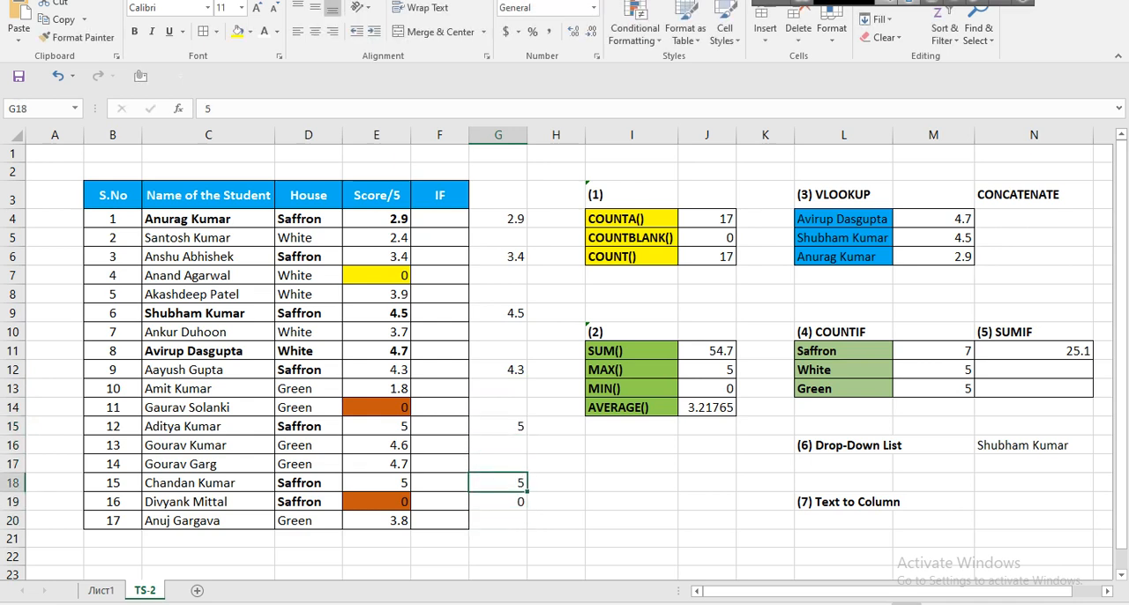
key("Up")
key("Up")
key("Up")
key("Up")
key("Up")
key("Up")
key("Up")
key("Up")
key("Up")
key("Up")
key("Up")
key("Up")
key("Up")
key("Up")
key("Up")
key("Down")
key("shift+Down")
key("shift+Down")
key("shift+Down")
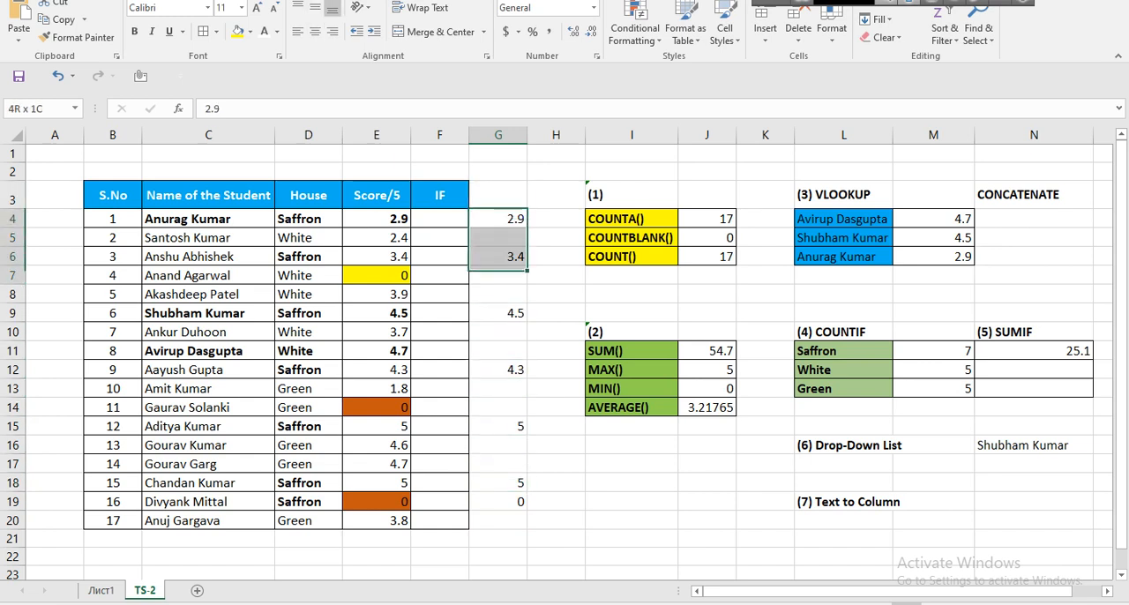
key("shift+Down")
key("shift+Down")
key("shift+Down")
key("shift+Down")
key("shift+Down")
key("shift+Down")
key("shift+Down")
key("shift+Down")
key("shift+Down")
key("shift+Down")
key("shift+Down")
key("shift+Down")
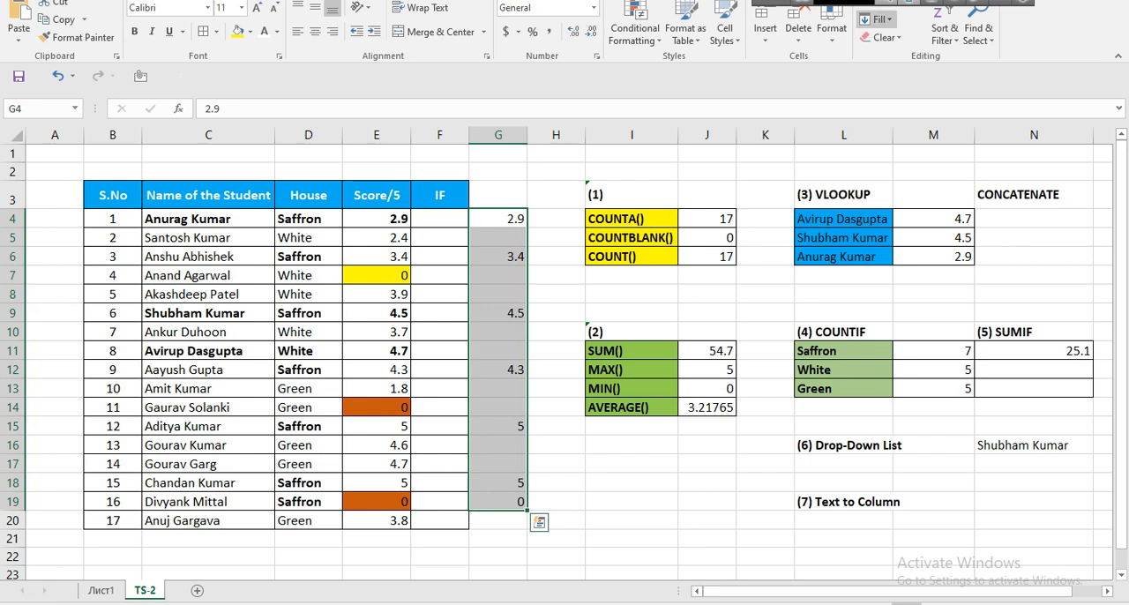
left_click(873, 7)
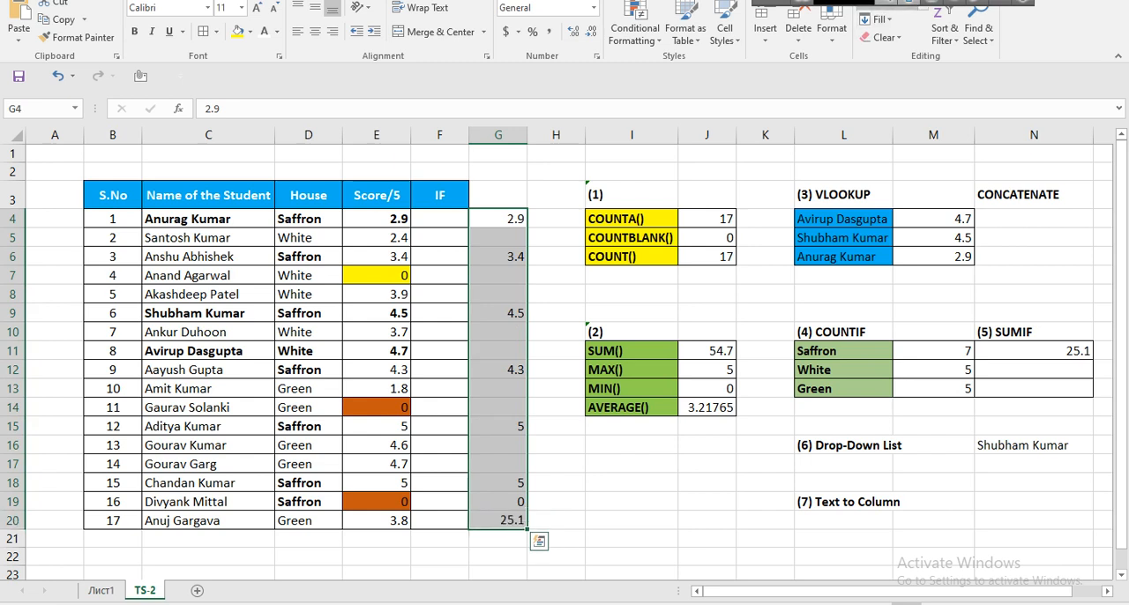
Format the check total in G20 as bold with font size 14.
left_click(498, 520)
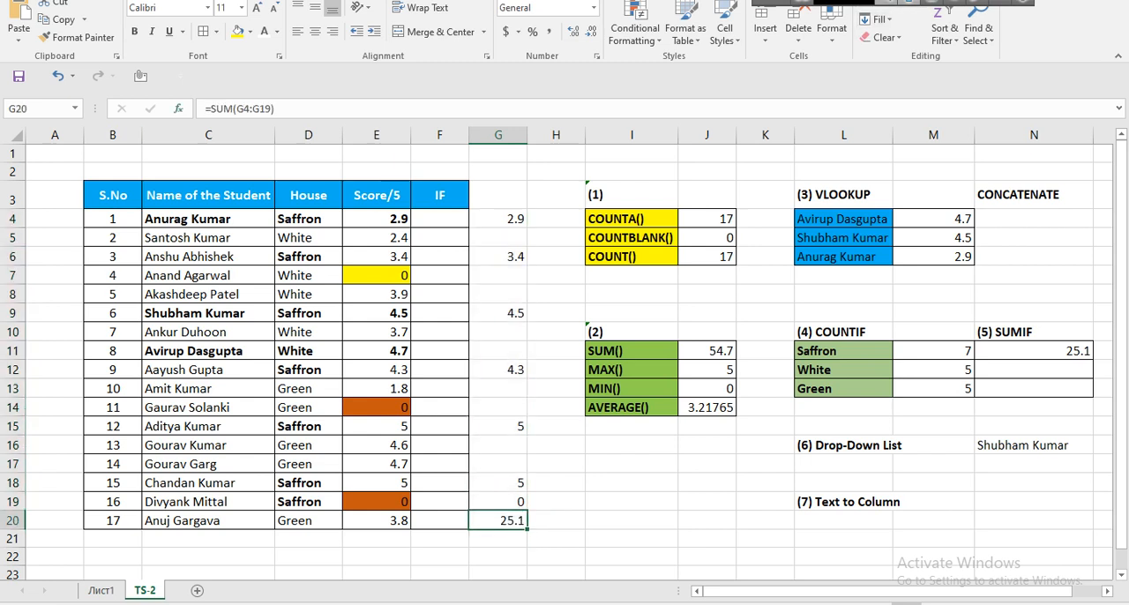
left_click(134, 31)
left_click(256, 7)
left_click(256, 7)
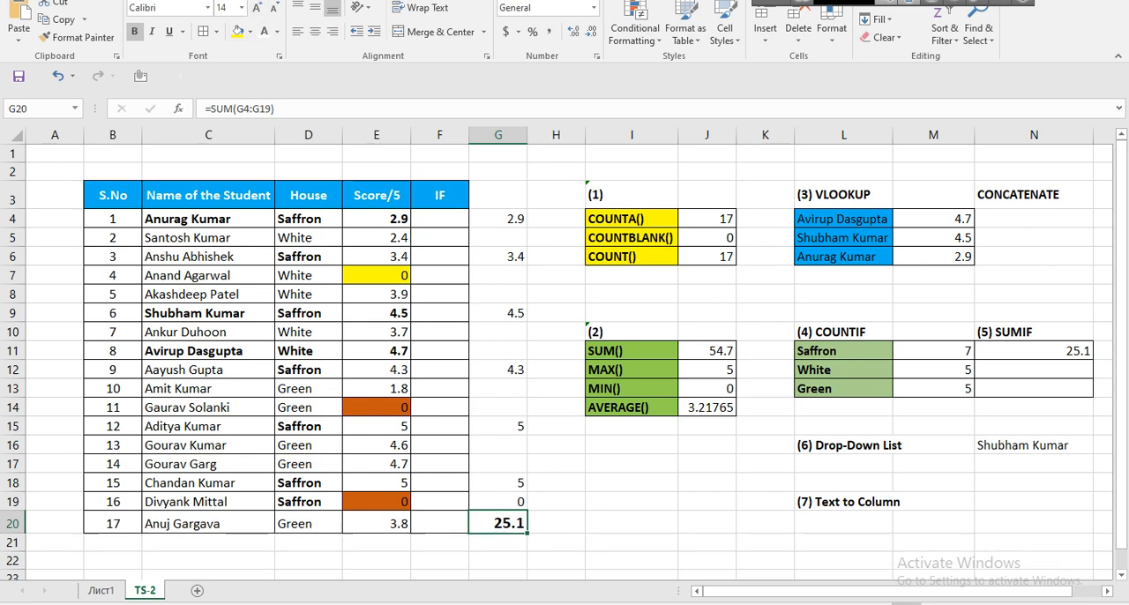
Fill the SUMIF formula from N11 down through N13 for the White and Green houses.
left_click(1033, 351)
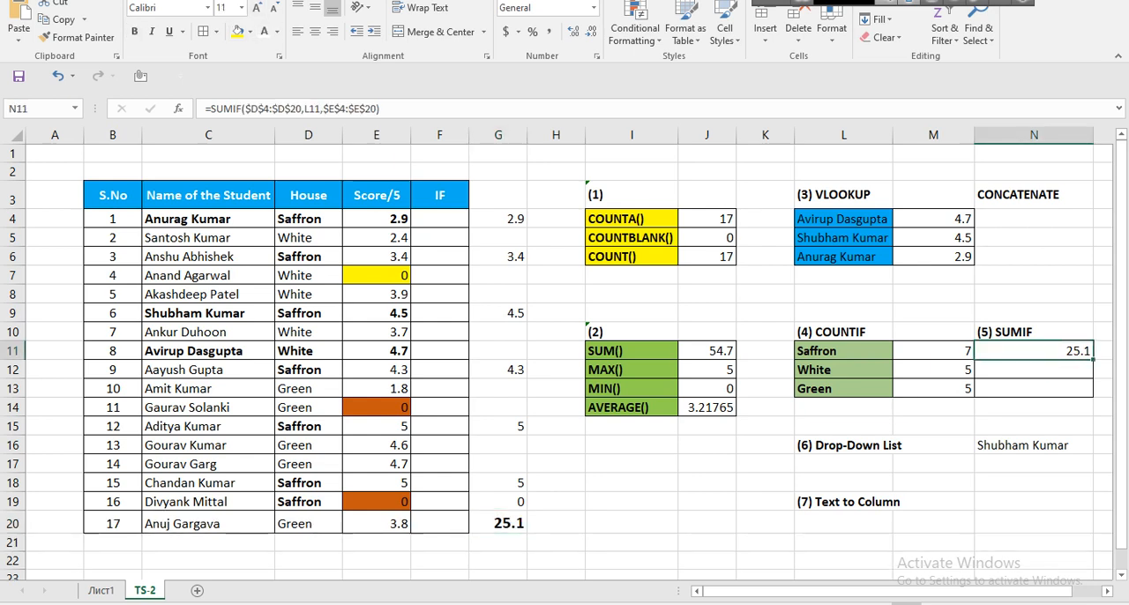
left_click_drag(1094, 359, 1093, 399)
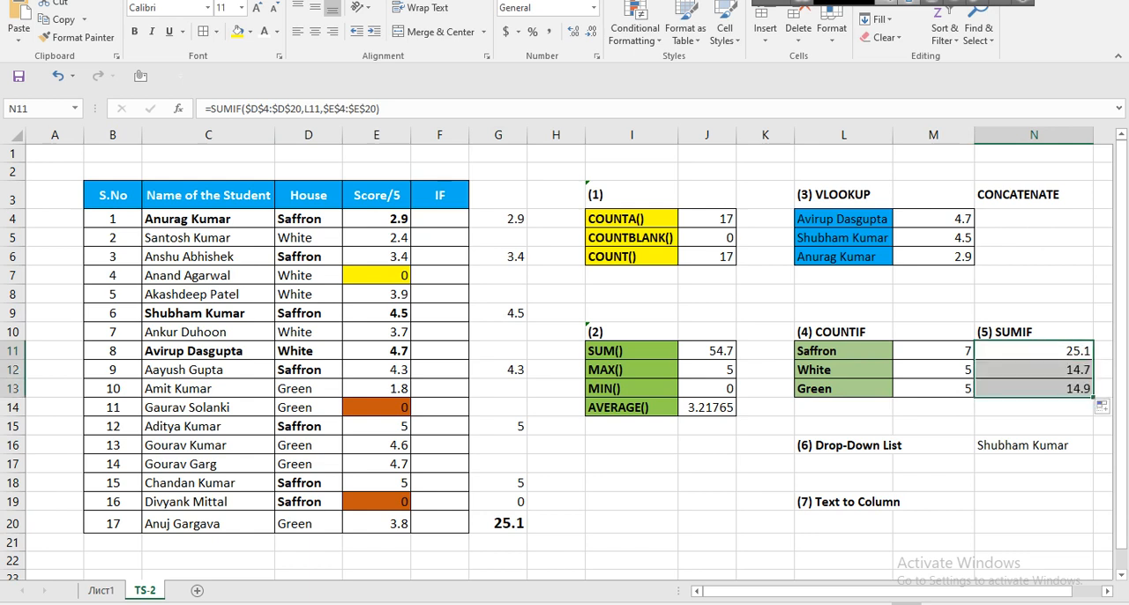
Clear the student name from the Drop-Down List cell N16.
left_click(1033, 445)
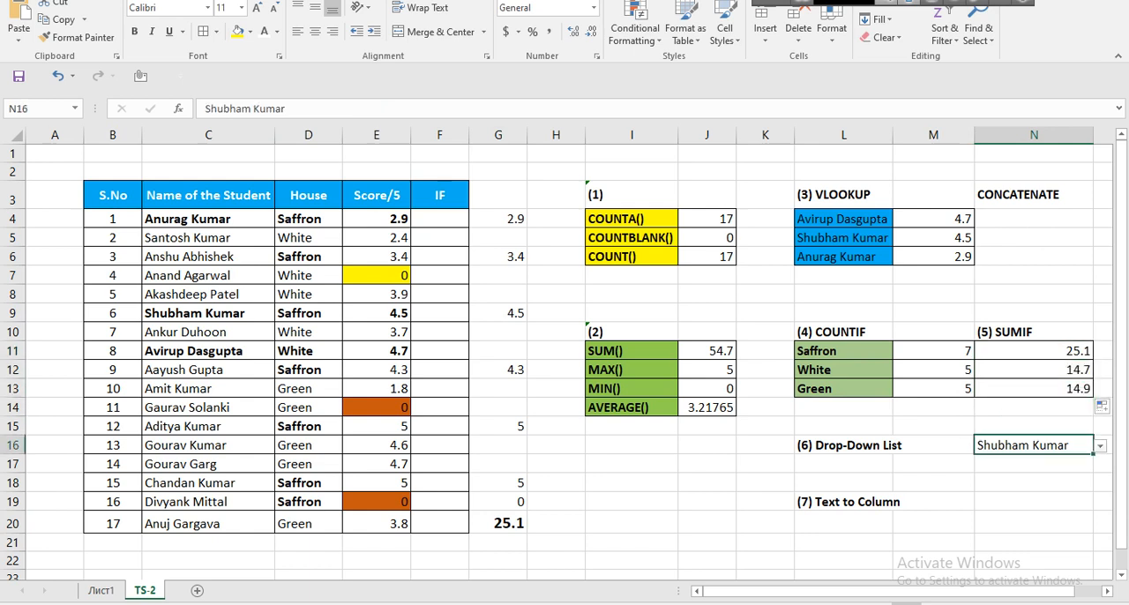
key("Delete")
left_click(843, 445)
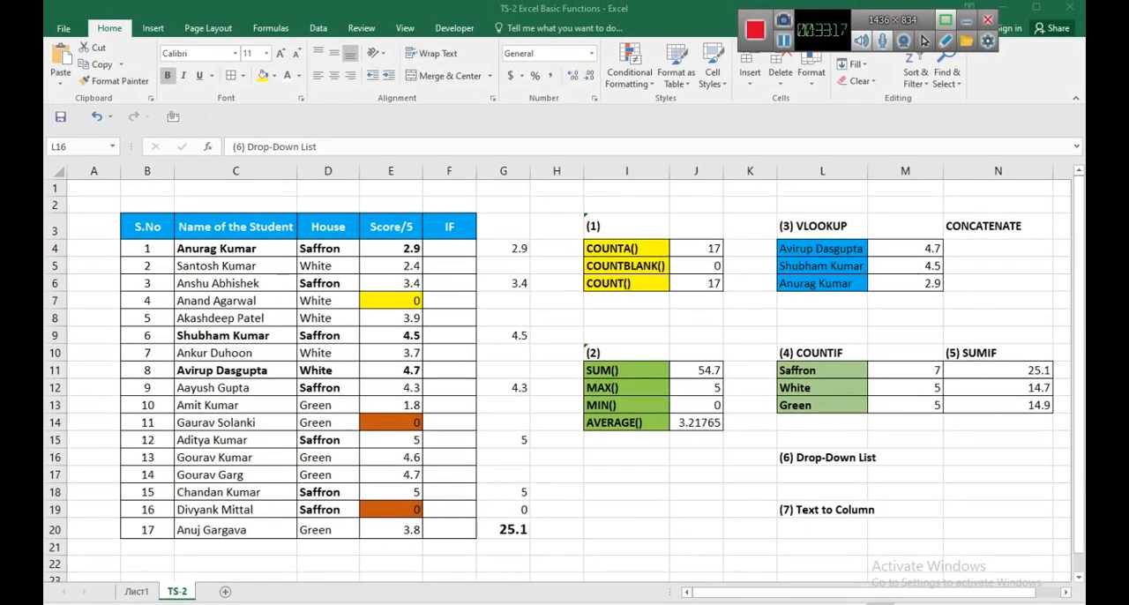
left_click(822, 457)
Remove the existing list validation from the Drop-Down List cell N16 by allowing any value.
left_click(997, 457)
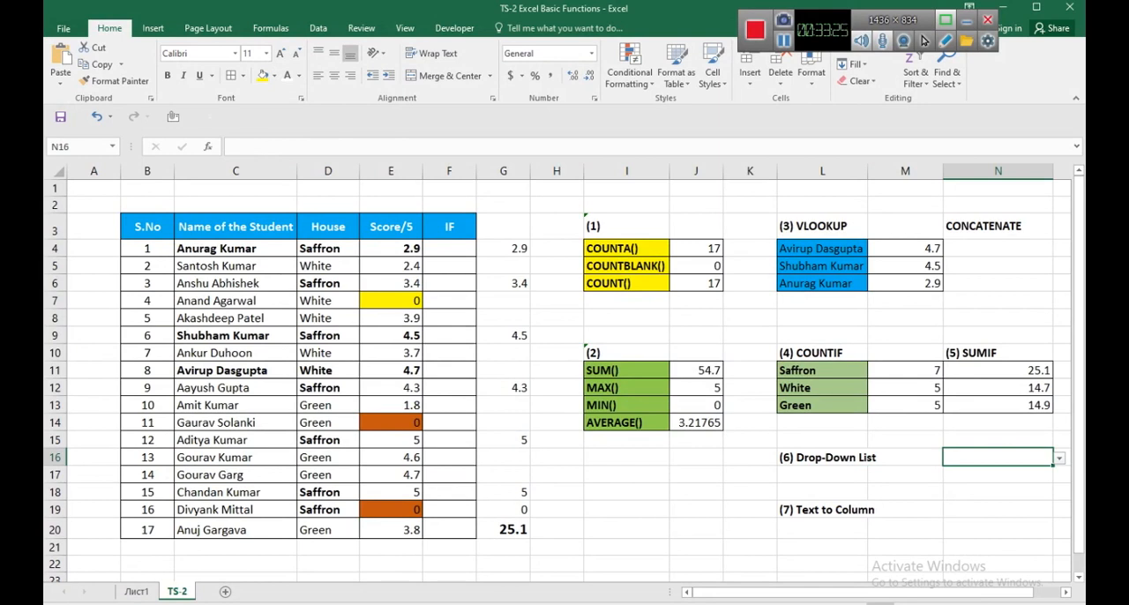
left_click(1059, 459)
left_click(1059, 459)
left_click(905, 457)
left_click(318, 27)
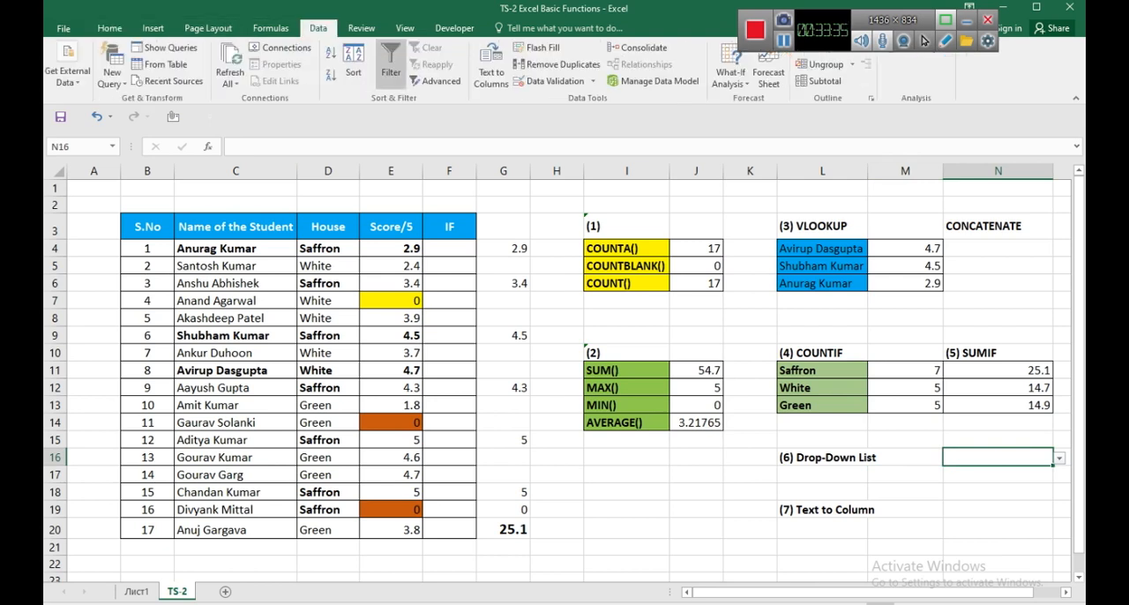
left_click(548, 81)
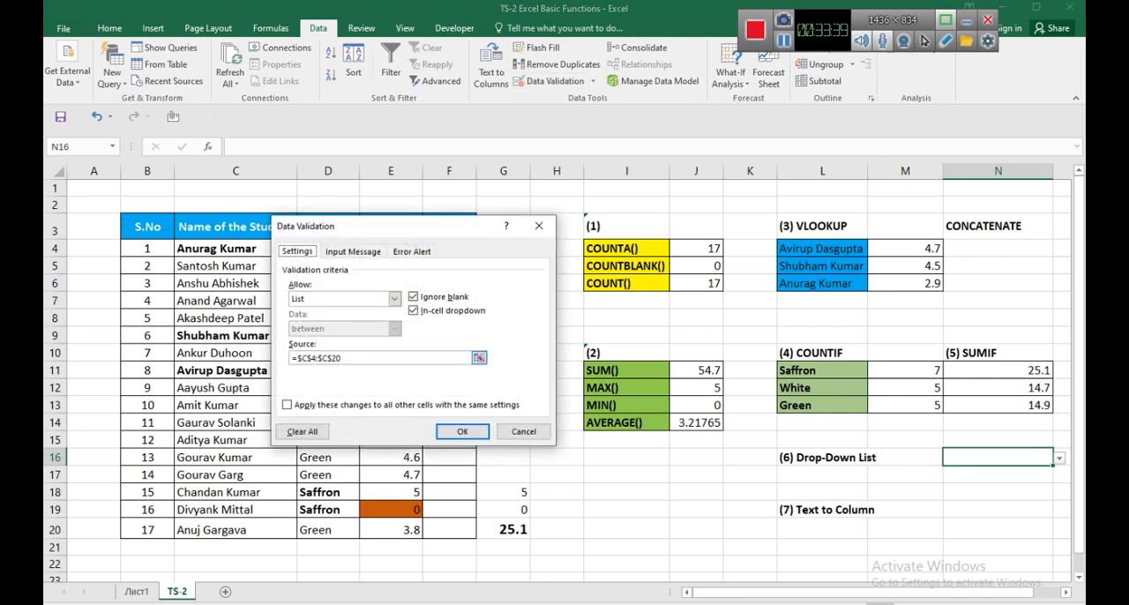
left_click(395, 298)
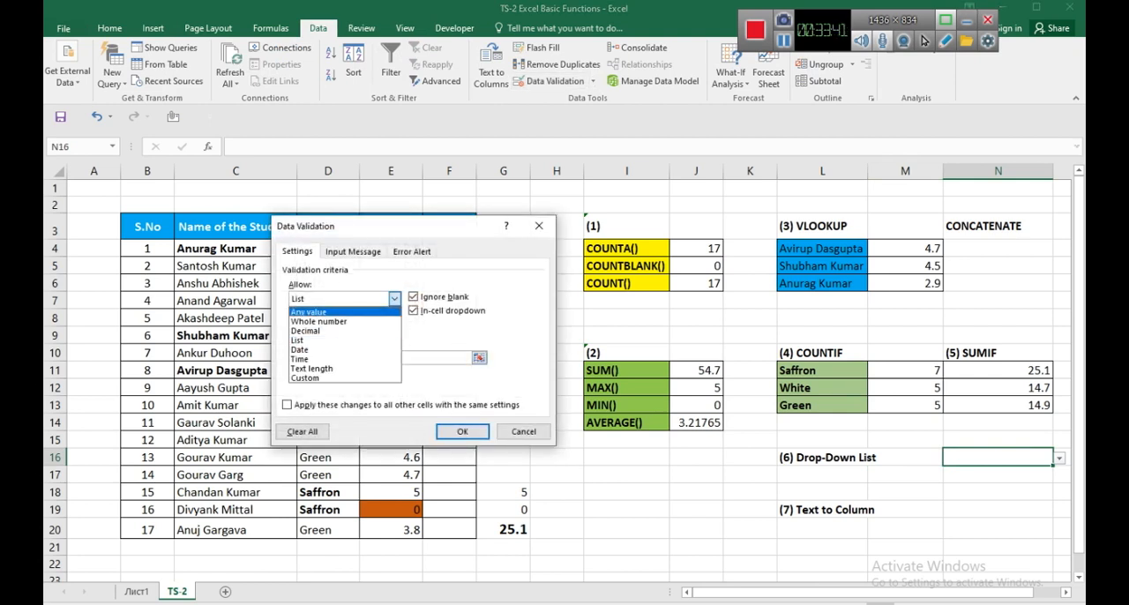
left_click(298, 341)
left_click(478, 357)
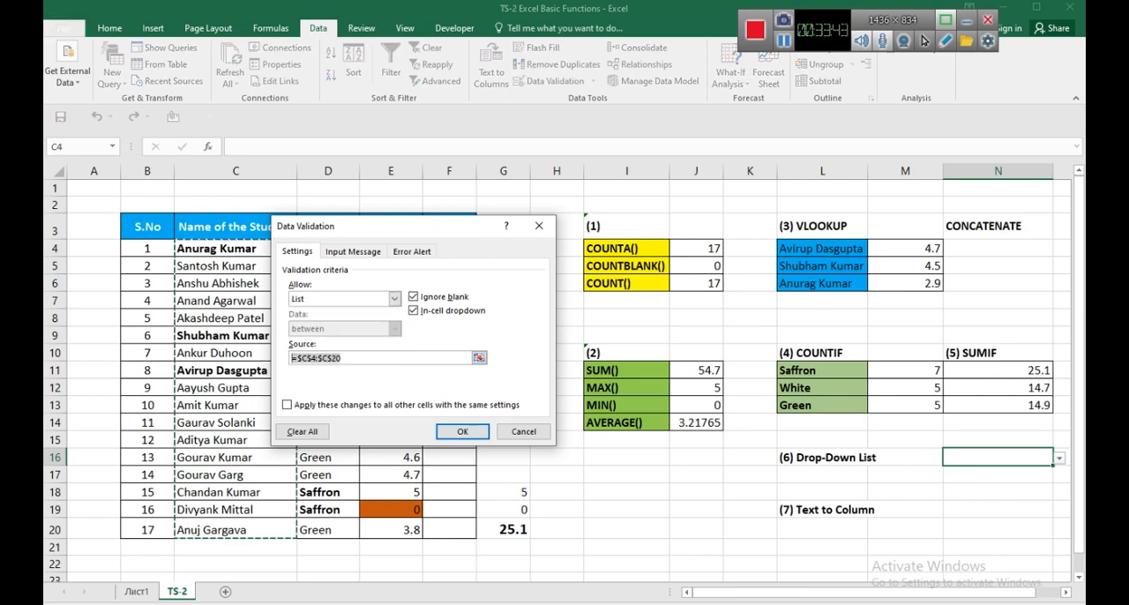
left_click(394, 298)
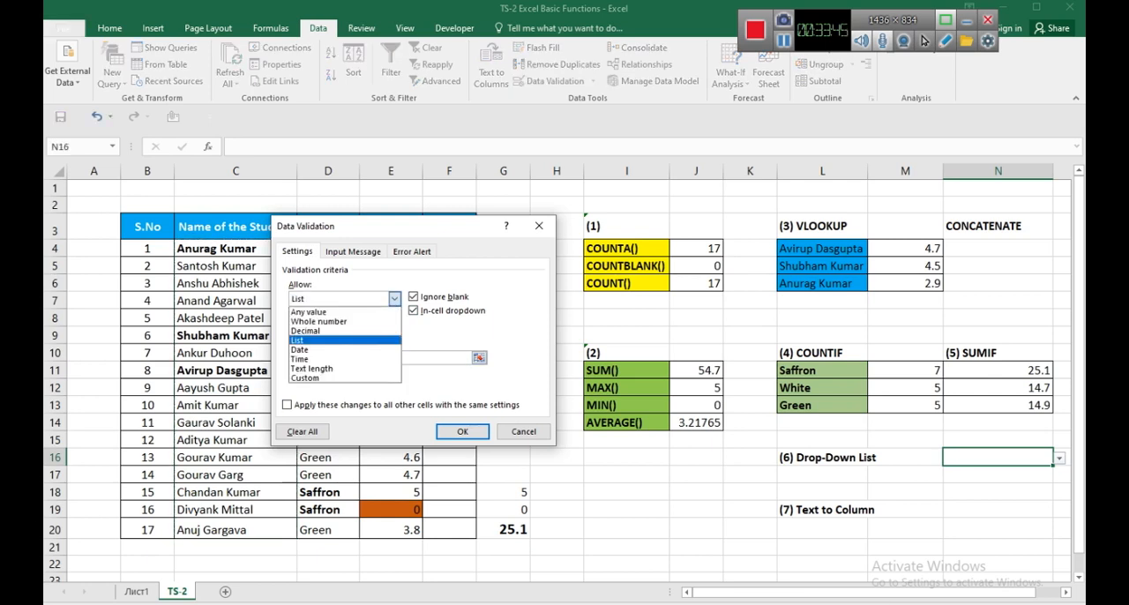
left_click(309, 313)
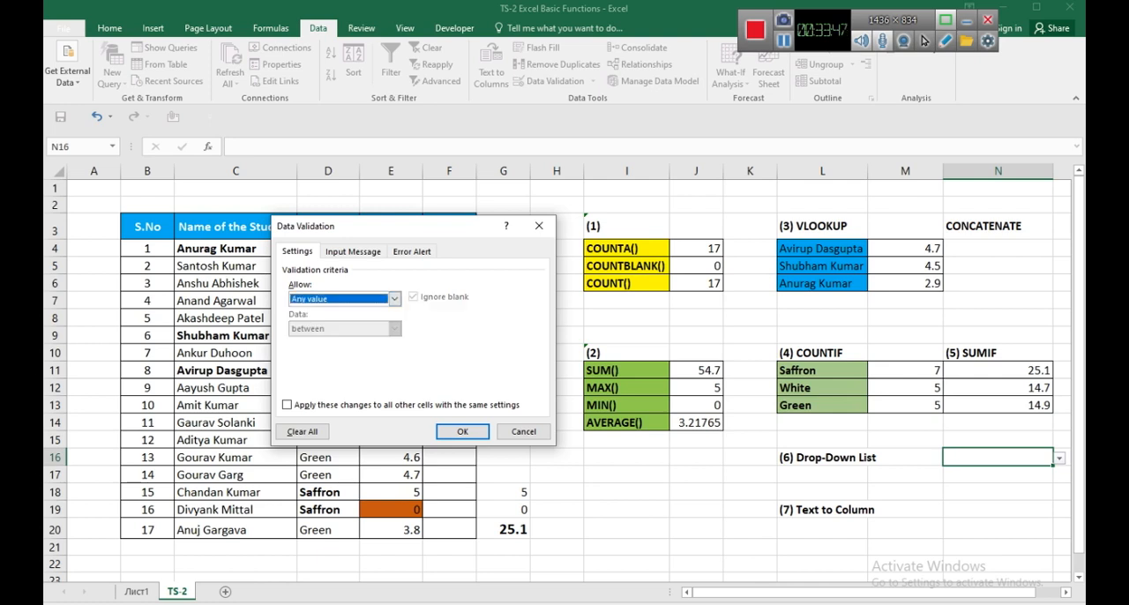
left_click(462, 432)
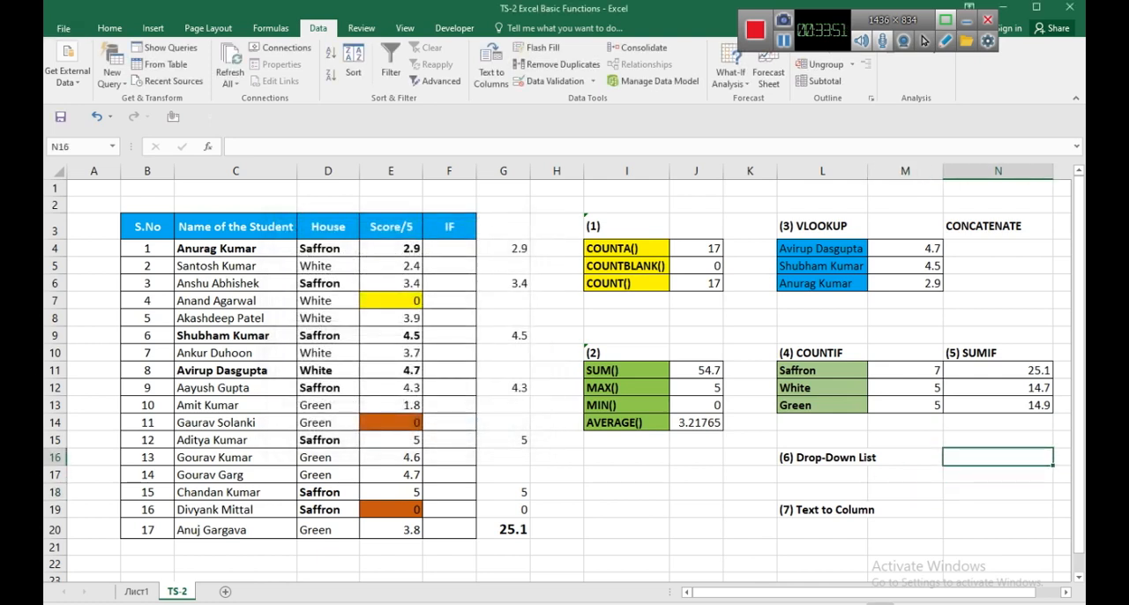
Apply data validation to N16 that allows a List with the student names =$C$4:$C$20 as source.
left_click(822, 457)
left_click(997, 457)
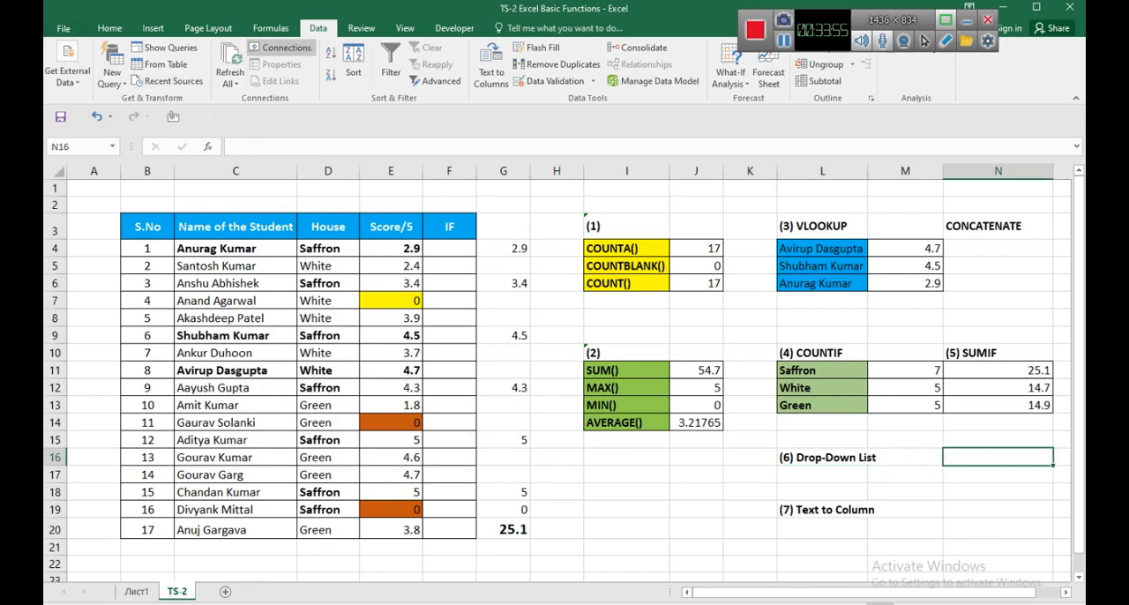
left_click(543, 80)
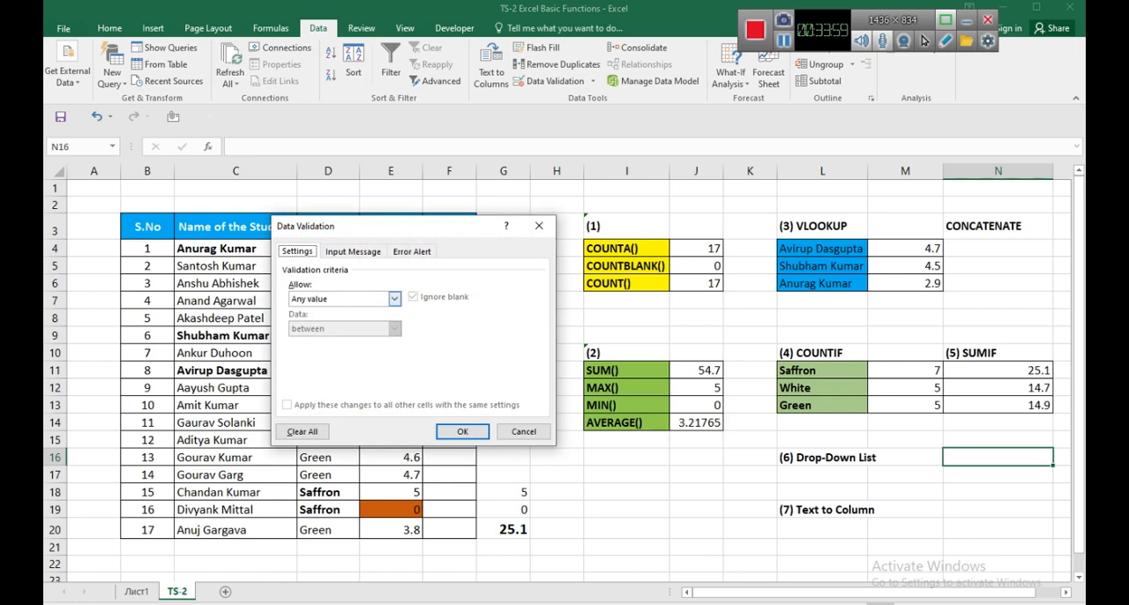
left_click(394, 298)
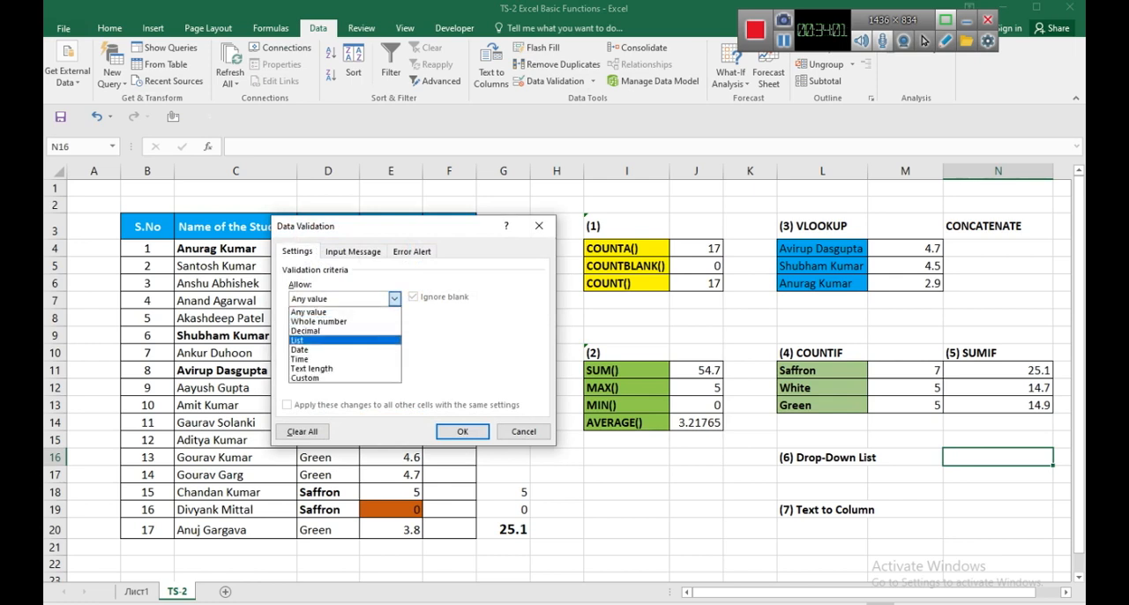
left_click(317, 336)
left_click(479, 357)
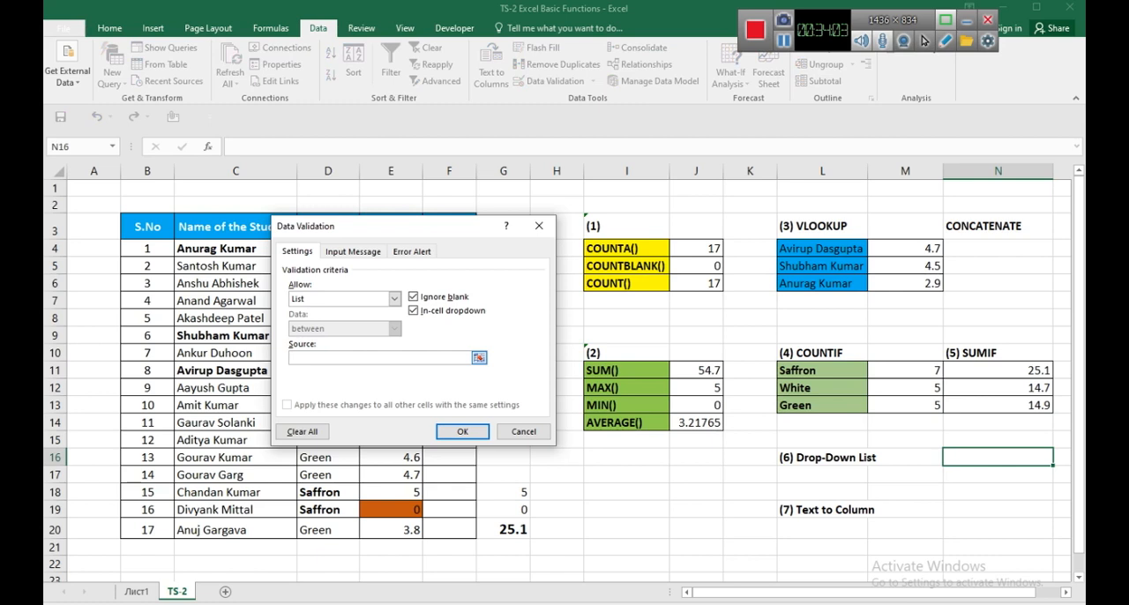
left_click_drag(221, 248, 230, 529)
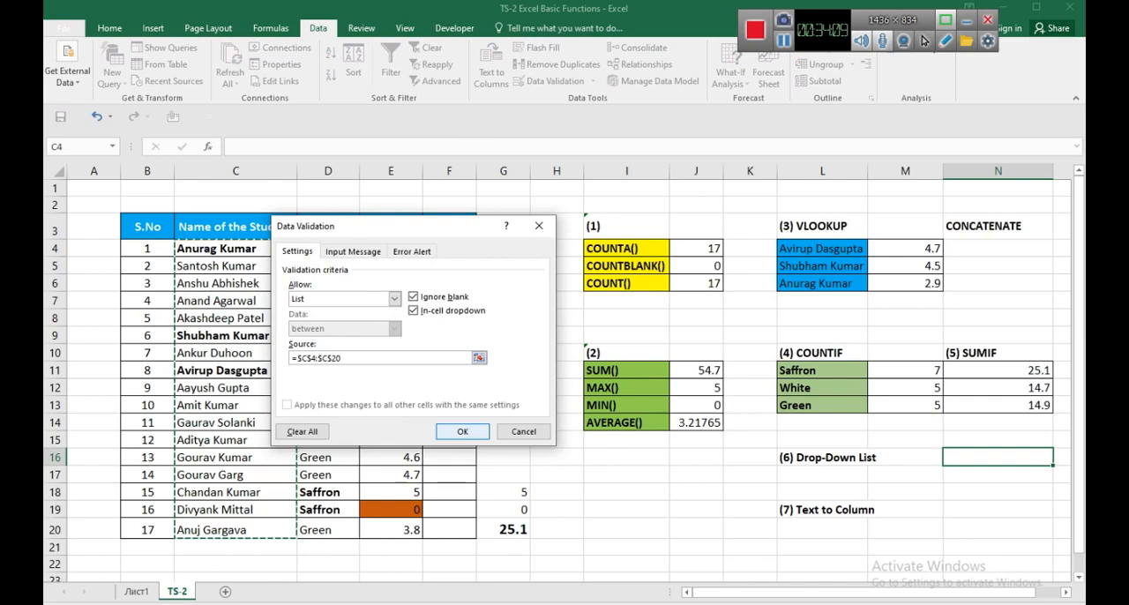
key("Return")
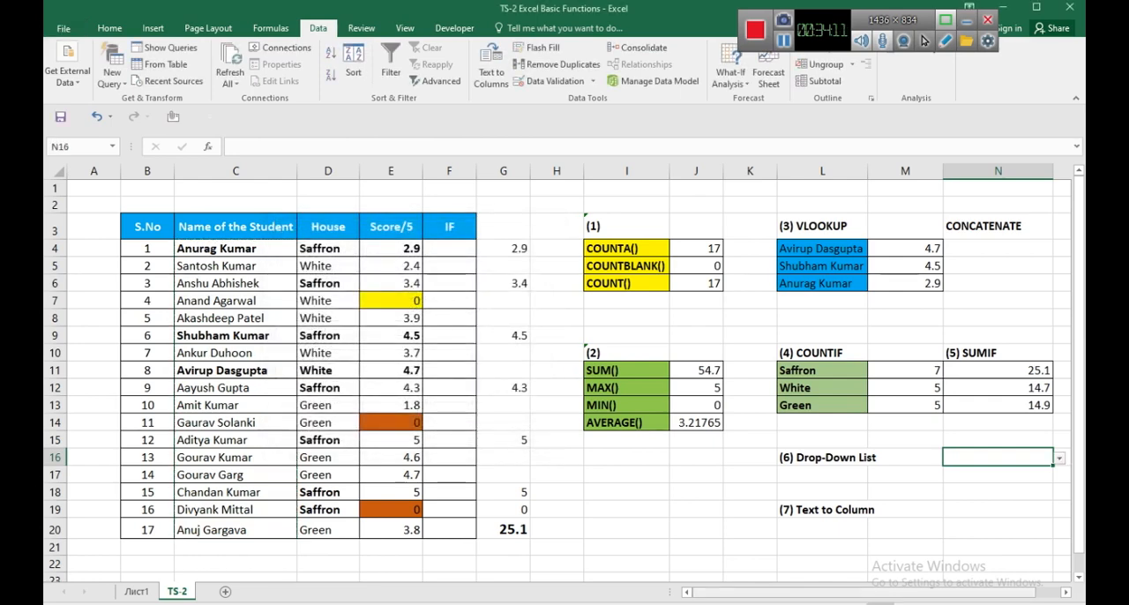
Compare N16 with the cells N18 and N19 below it to check its in-cell drop-down arrow.
scroll(557, 372, "down", 1)
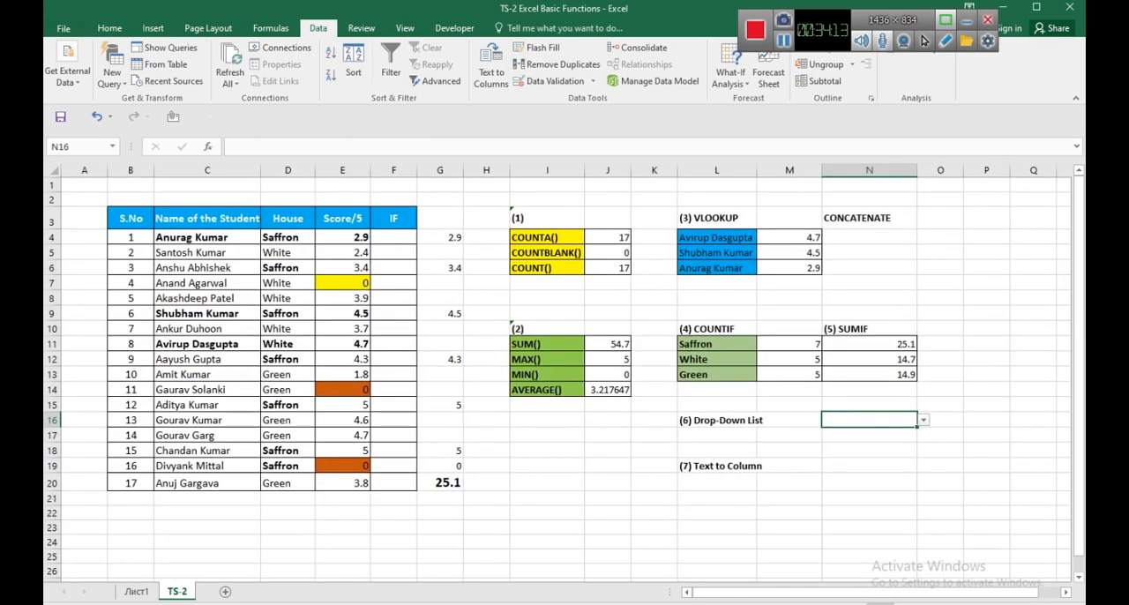
left_click(868, 450)
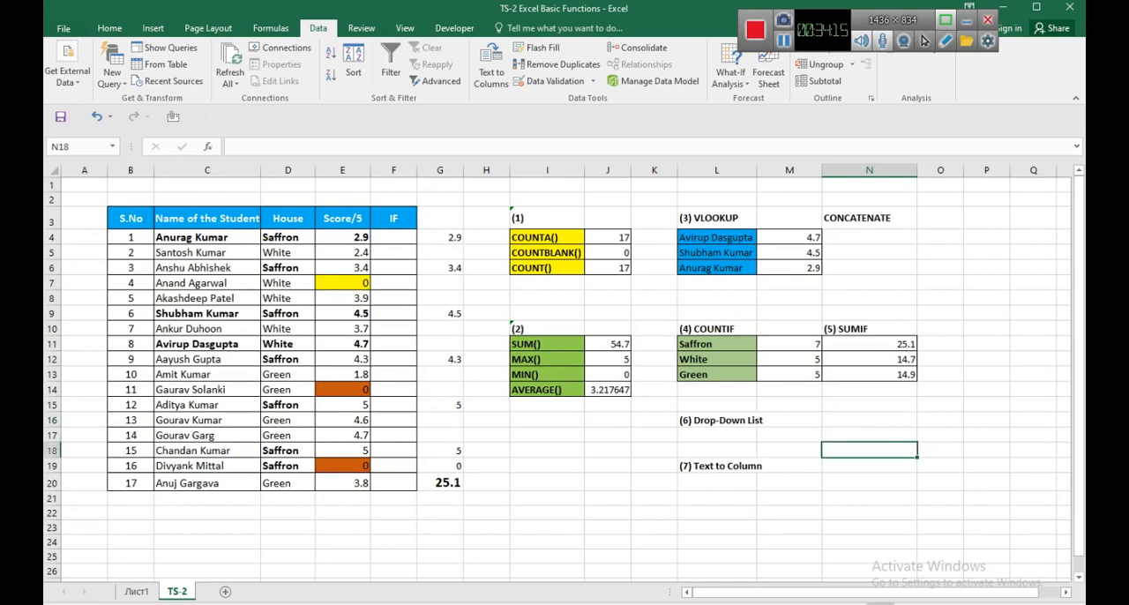
left_click(869, 420)
left_click(869, 450)
left_click(868, 420)
left_click(868, 465)
left_click(868, 420)
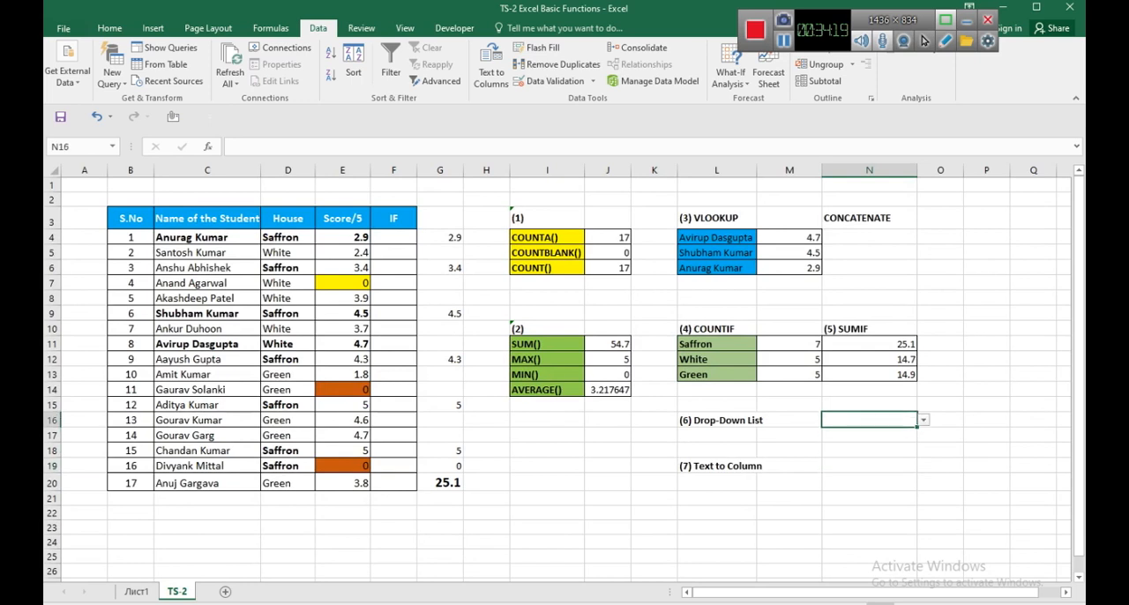
left_click(869, 466)
left_click(869, 419)
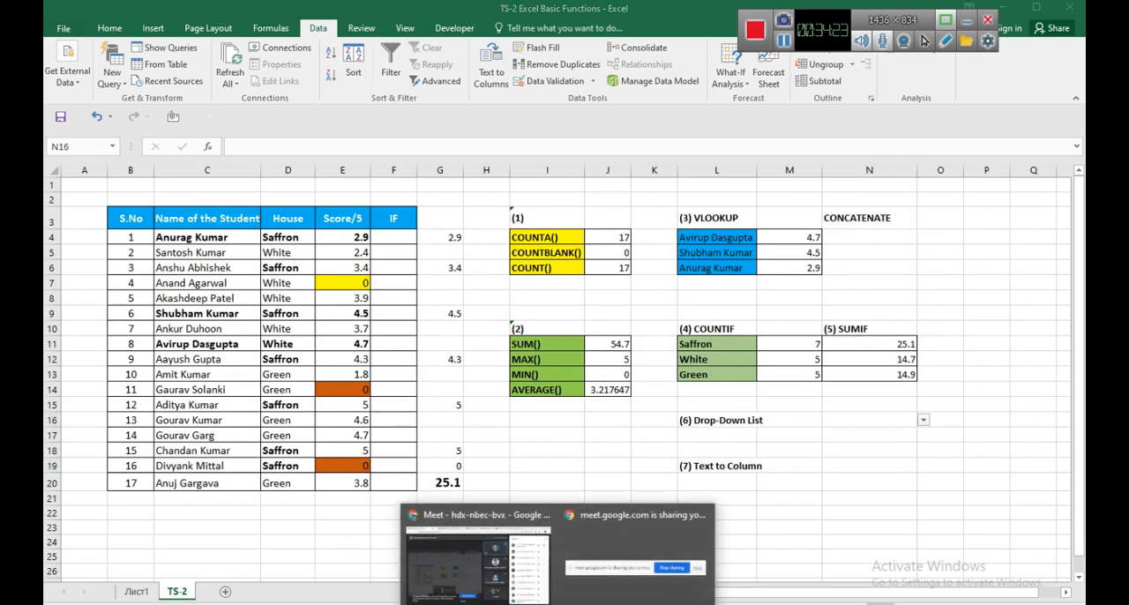
Switch to the Google Meet call in Chrome to check the participants, and return to the Excel workbook.
left_click(477, 545)
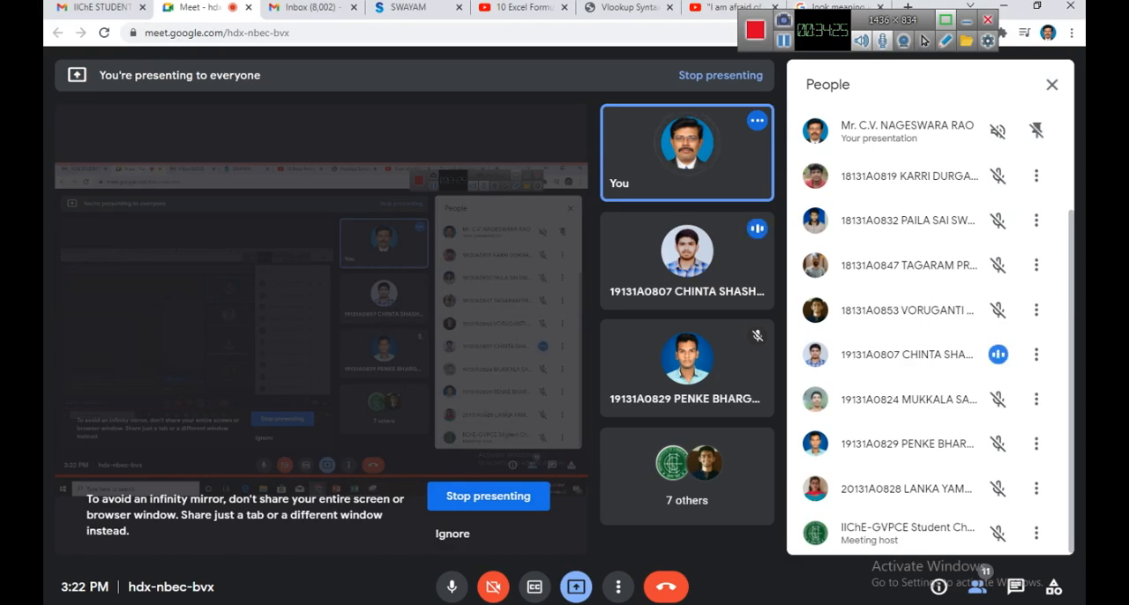
key("alt+Tab")
left_click(868, 435)
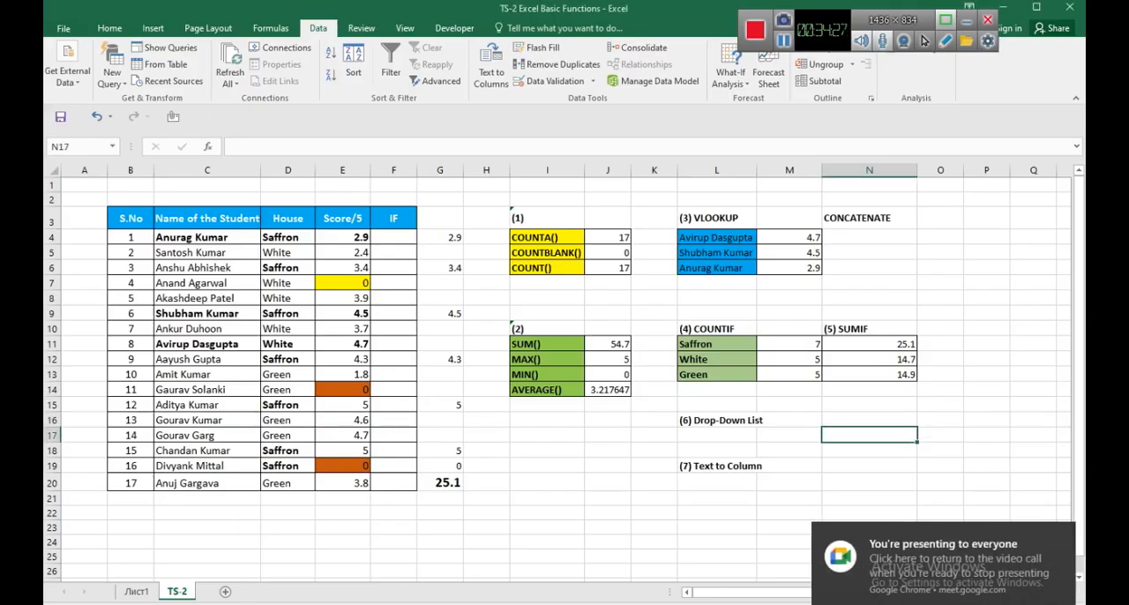
Recheck the drop-down arrow of N16 by selecting it alternately with N18 and N19.
left_click(869, 420)
left_click(869, 451)
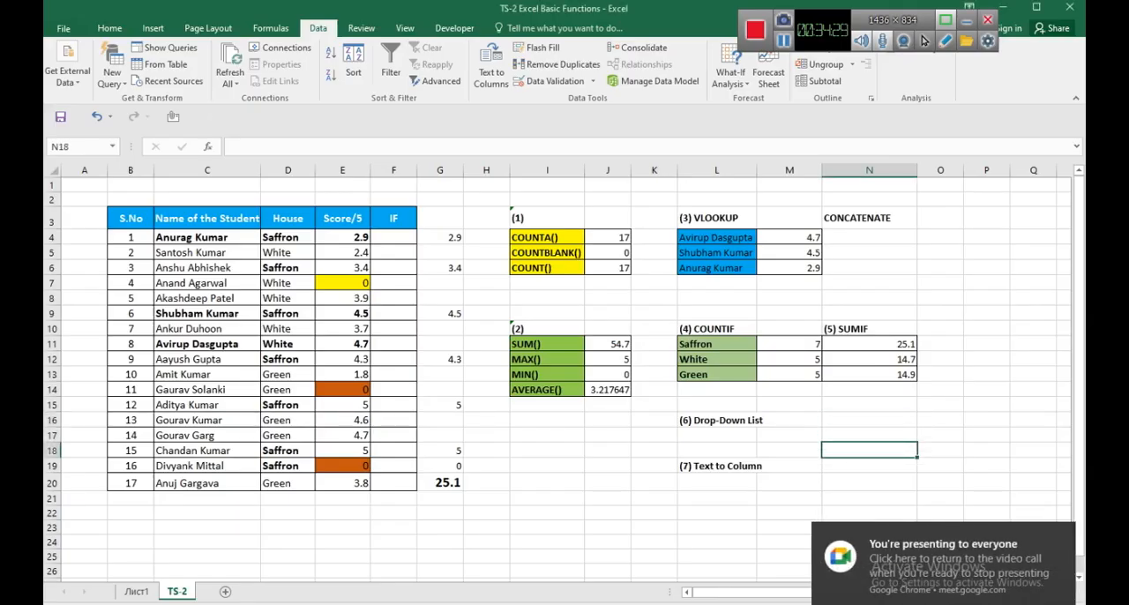
left_click(868, 420)
left_click(869, 465)
left_click(869, 420)
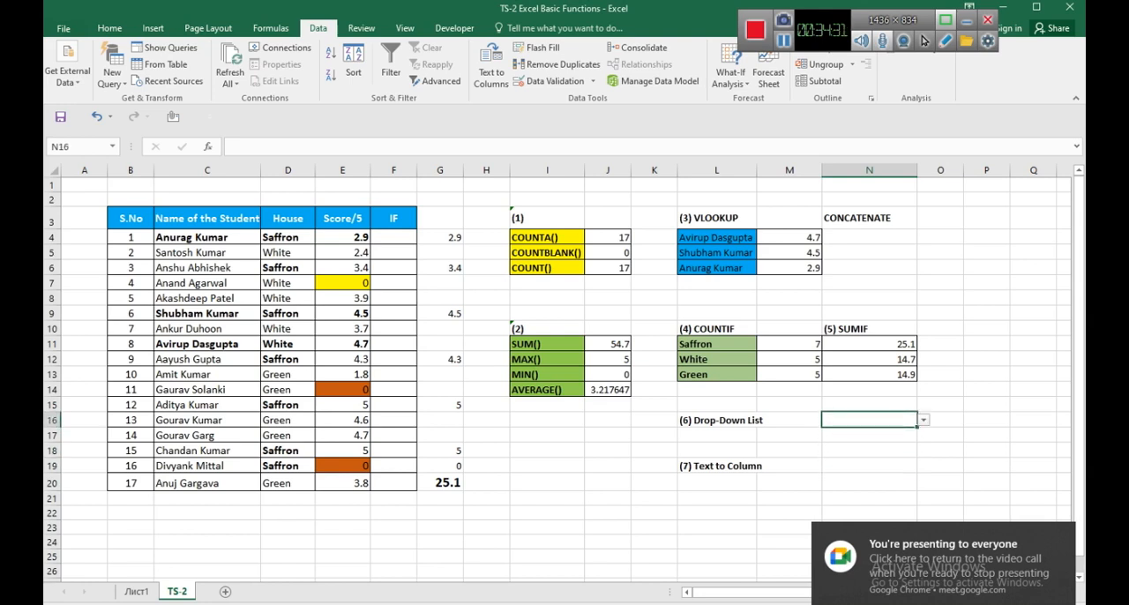
left_click(868, 466)
left_click(869, 420)
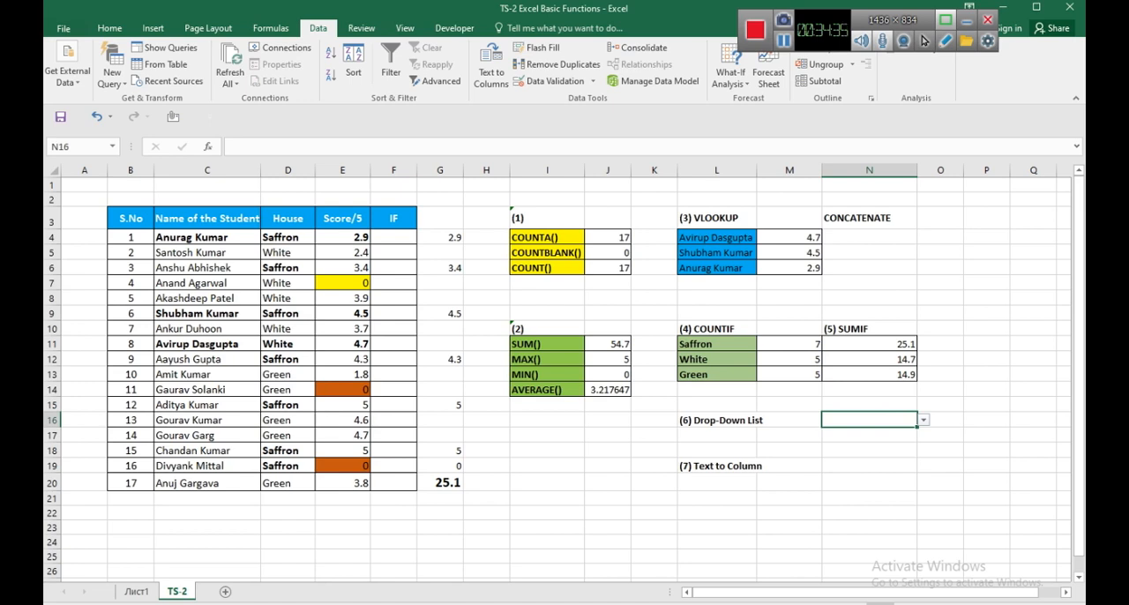
Browse the student names offered by the drop-down list in N16, and leave it without choosing one.
left_click(923, 420)
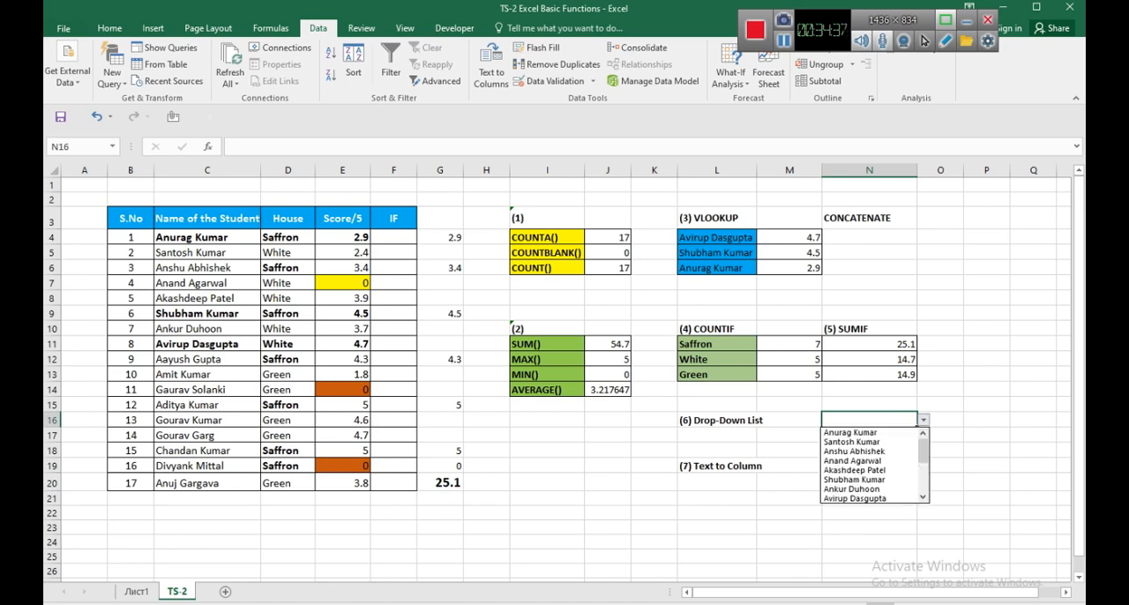
key("Down")
key("Down")
key("Down")
key("Down")
key("Down")
key("Down")
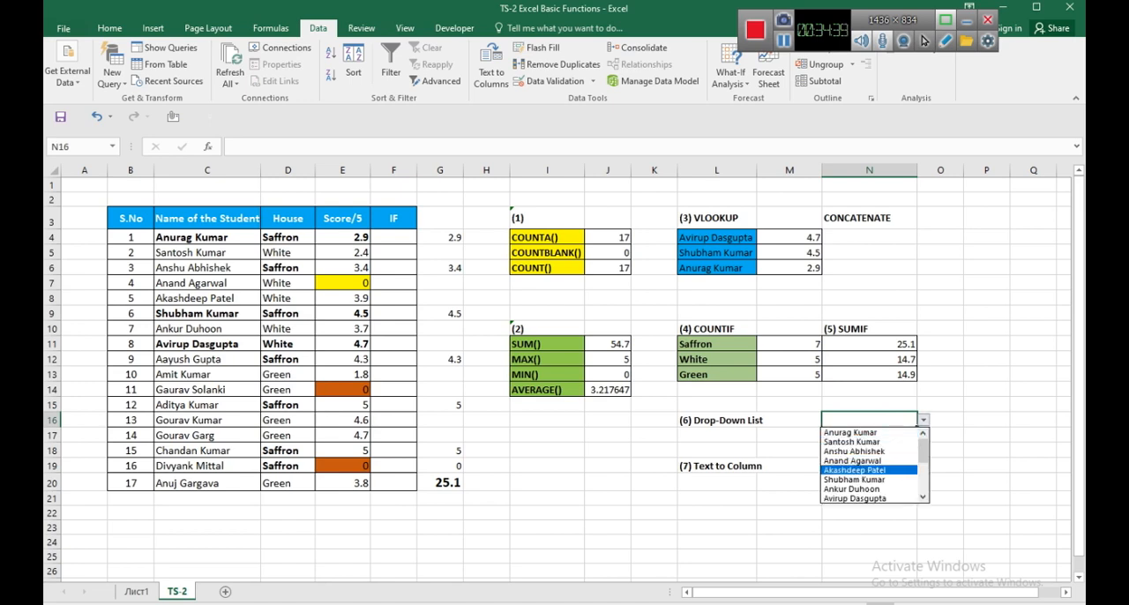
key("Down")
key("Up")
key("Up")
key("Up")
key("Up")
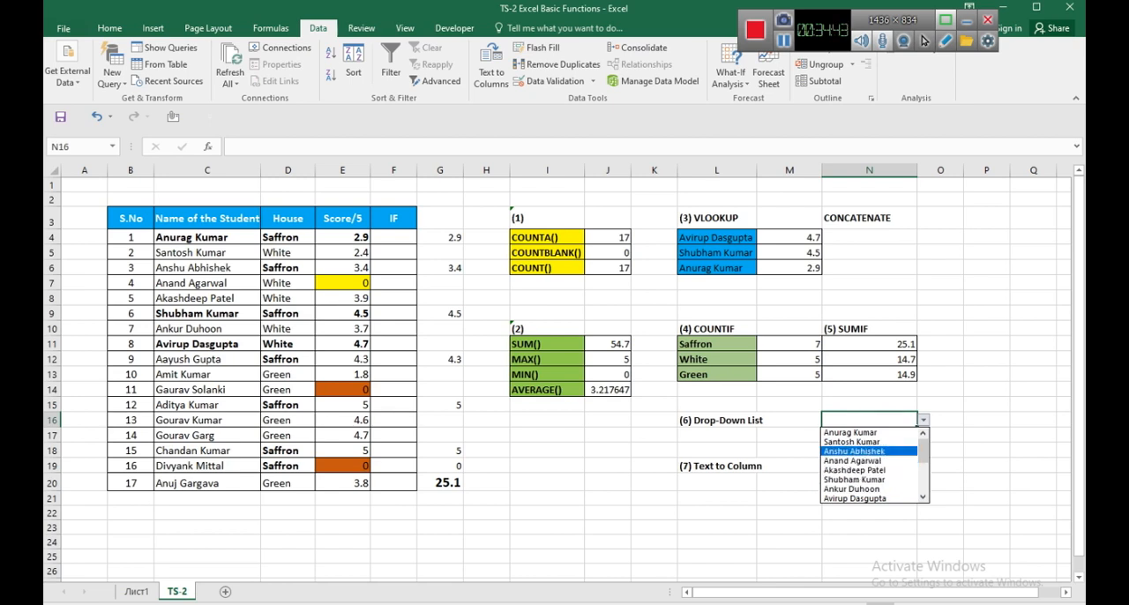
key("Down")
key("Down")
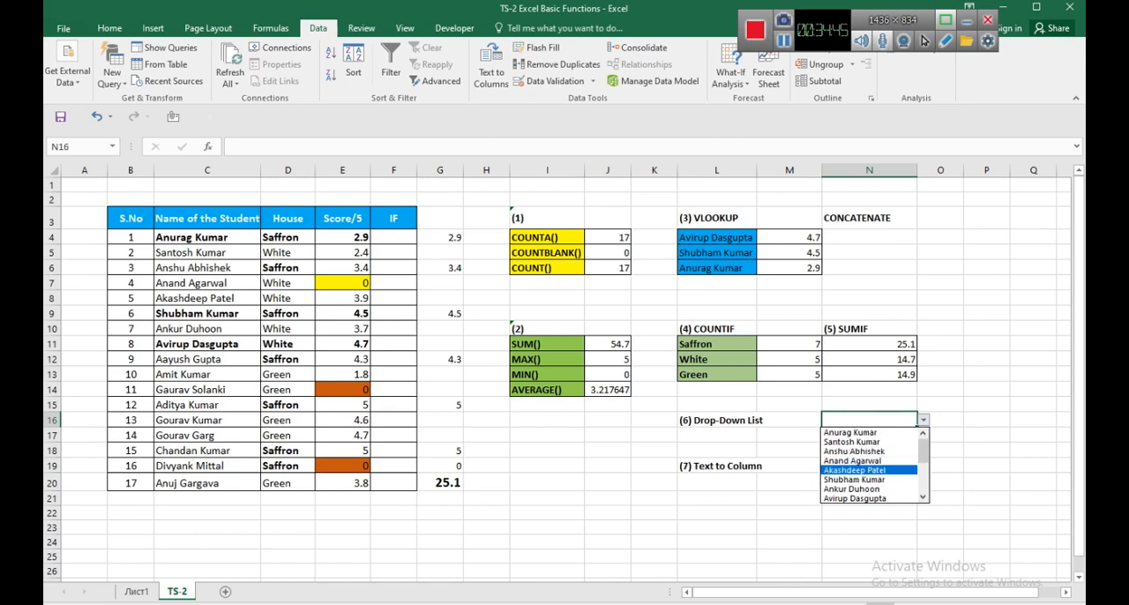
mouse_move(923, 451)
left_mouse_down()
mouse_move(923, 479)
mouse_move(923, 454)
left_mouse_up()
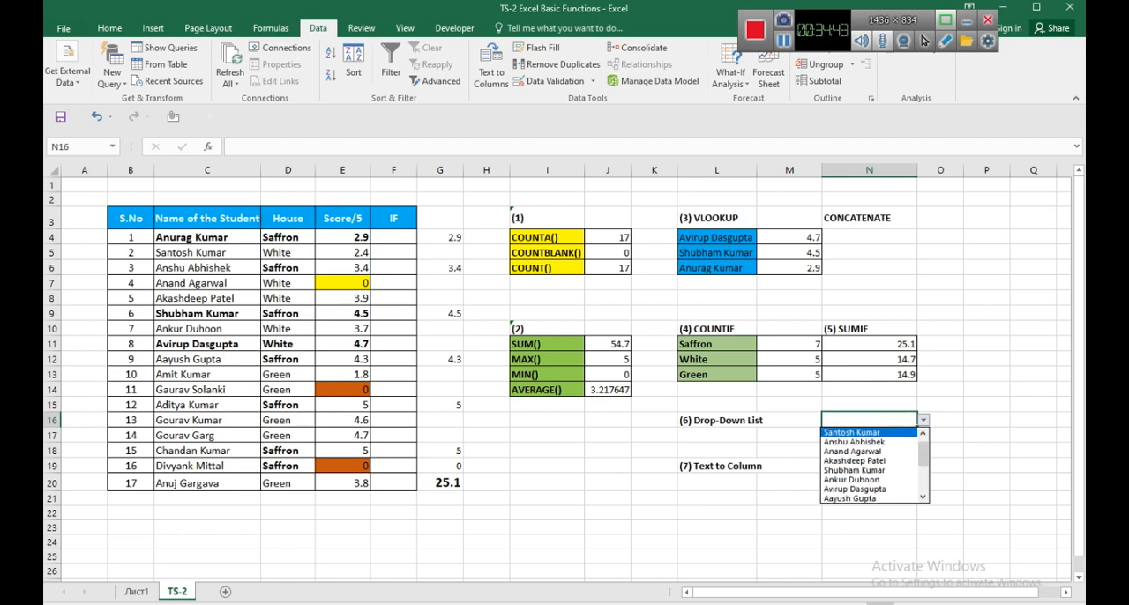
left_click(717, 237)
left_click(717, 237)
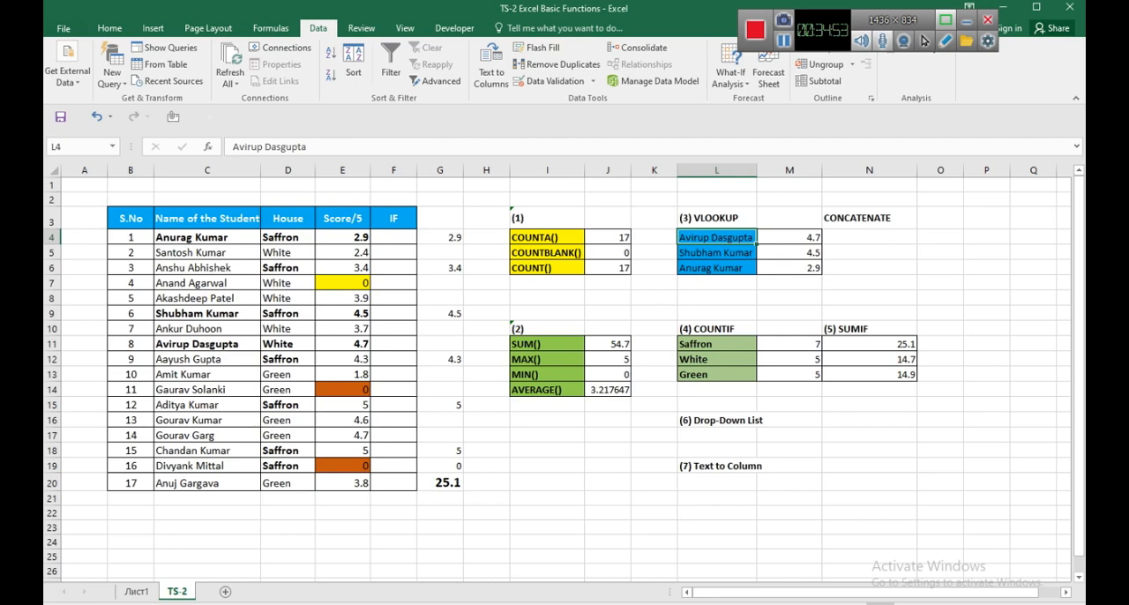
Choose the name of the student with S.No 5 from the drop-down list in N16.
scroll(557, 372, "up", 1)
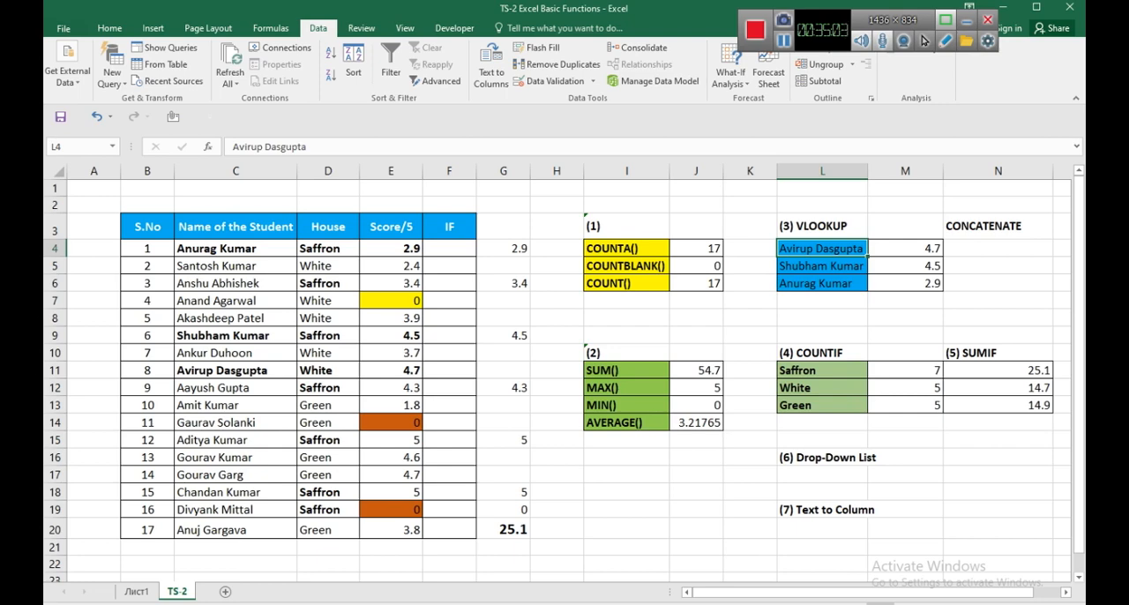
scroll(557, 372, "down", 1)
left_click(868, 421)
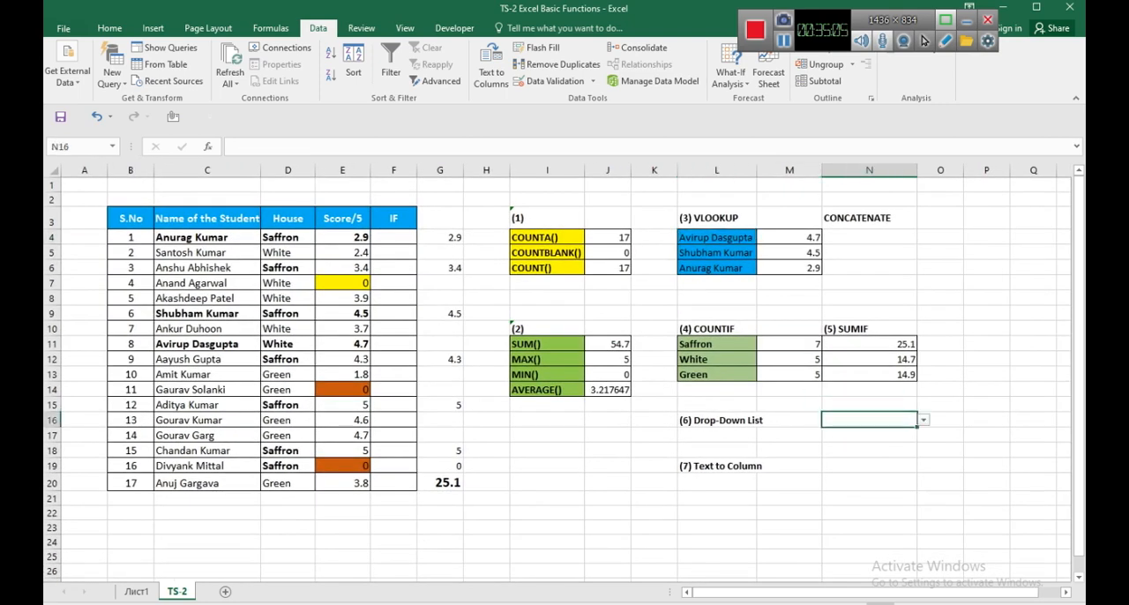
left_click(923, 421)
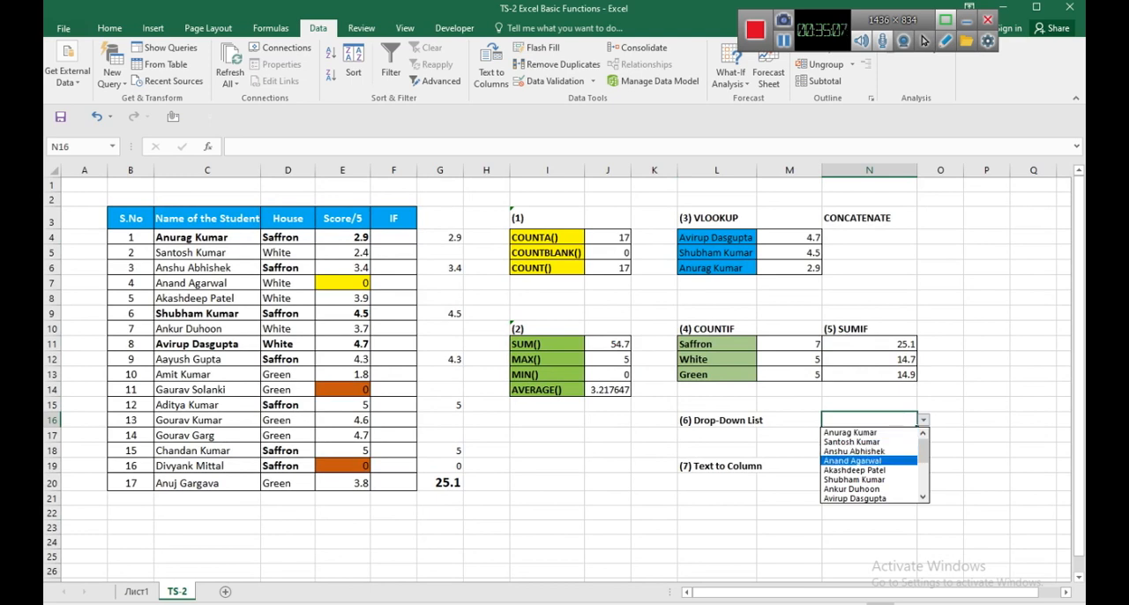
left_click(864, 470)
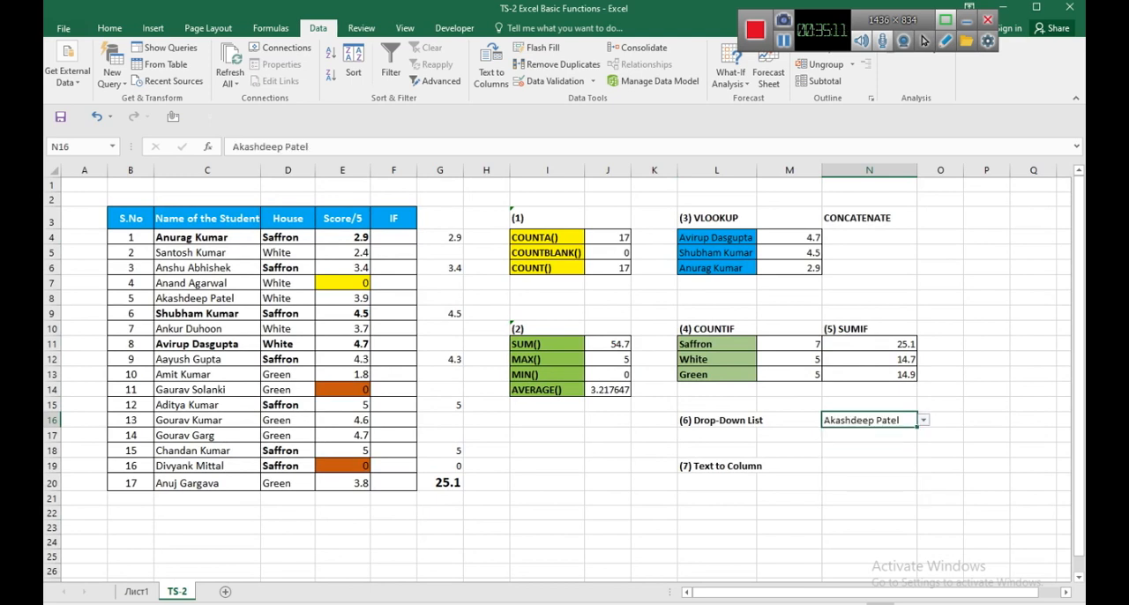
Locate the chosen student's record in row 8 and check the score in E8.
left_click(52, 298)
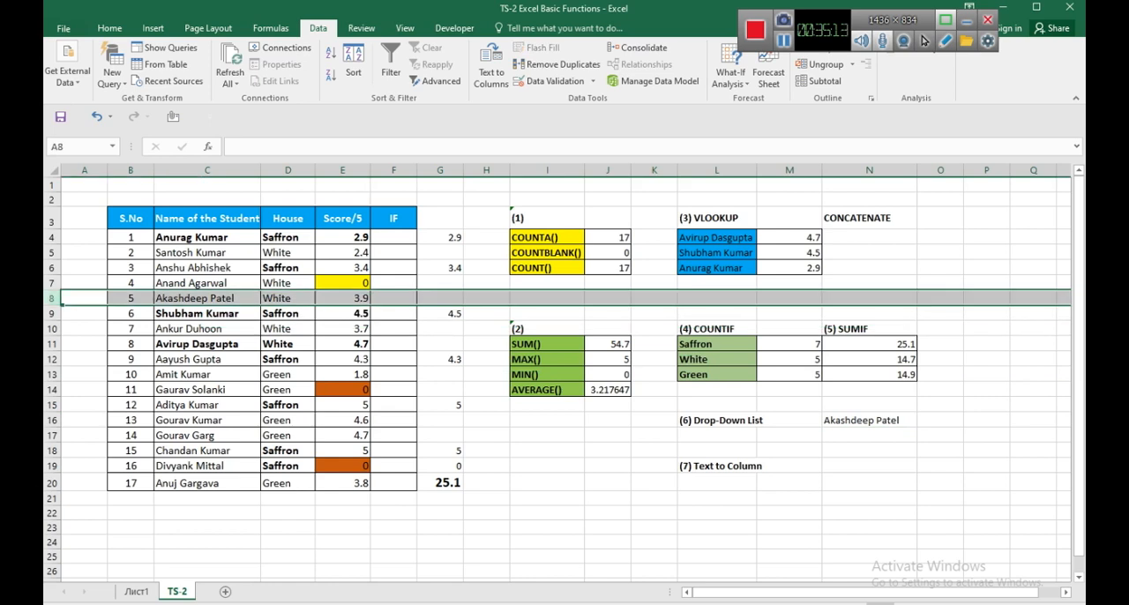
left_click(342, 298)
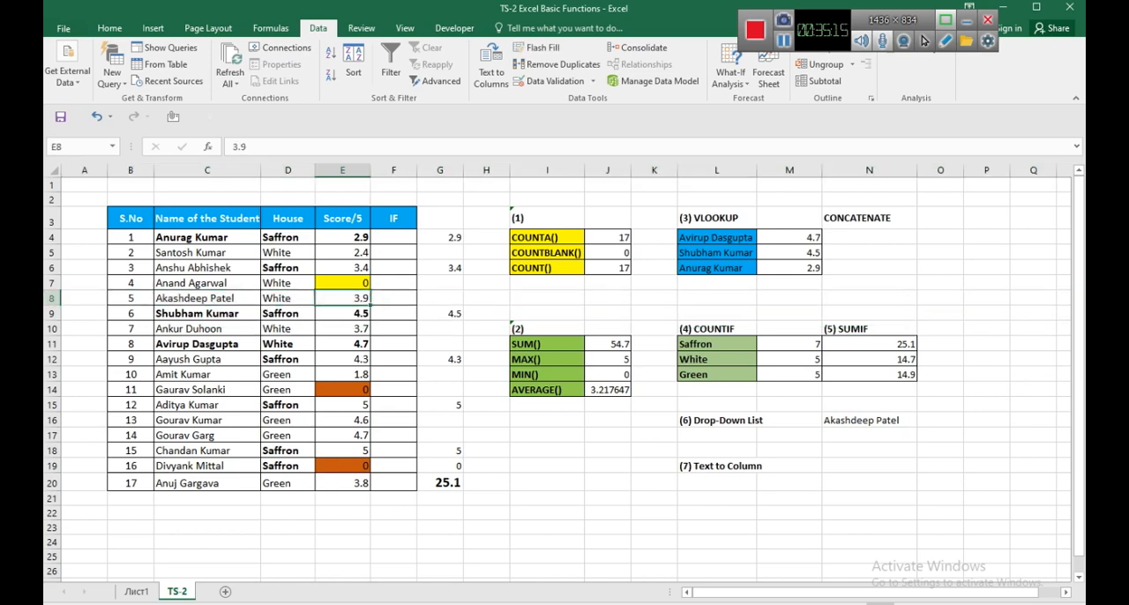
Copy the drop-down cell N16 into L4, the first lookup cell of the VLOOKUP block, and check the formula in M4.
left_click(869, 421)
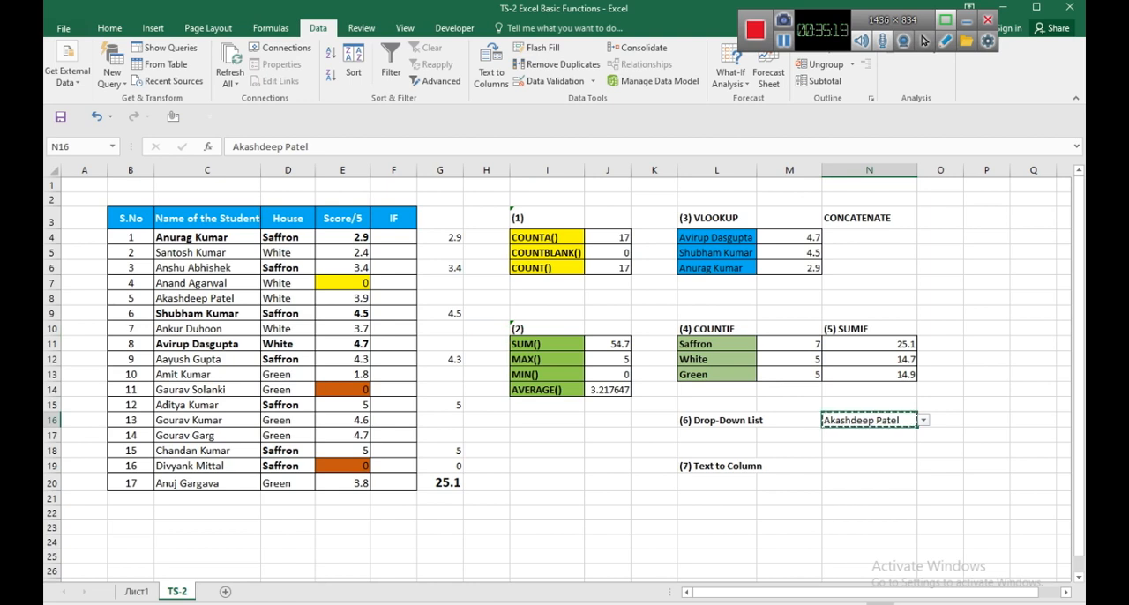
key("ctrl+c")
key("Escape")
left_click(716, 238)
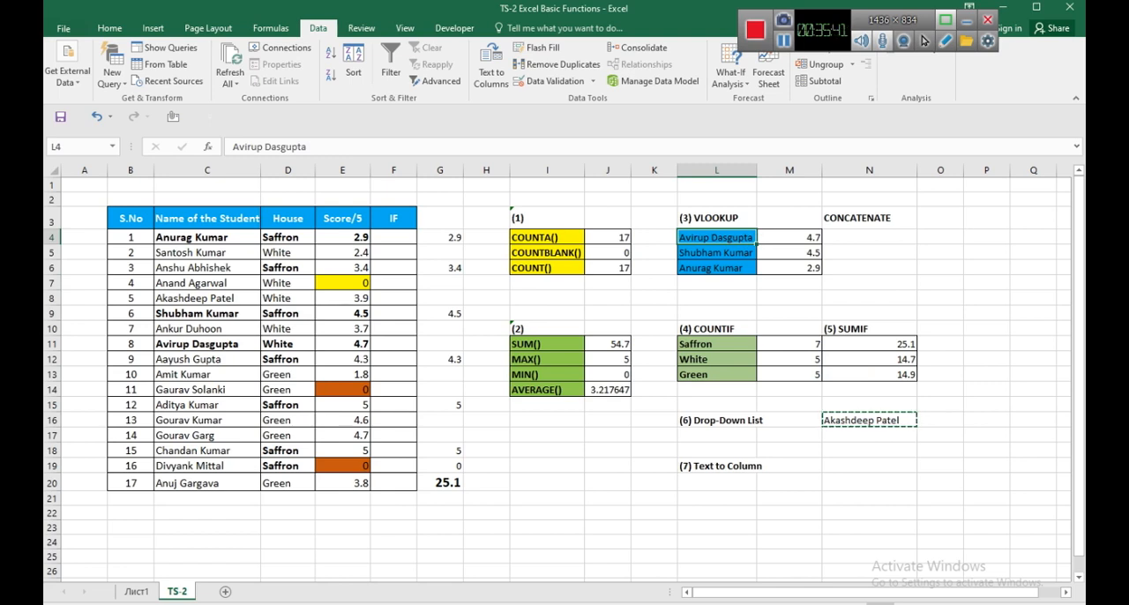
left_click(717, 218)
left_click(716, 237)
key("ctrl+v")
left_click(789, 237)
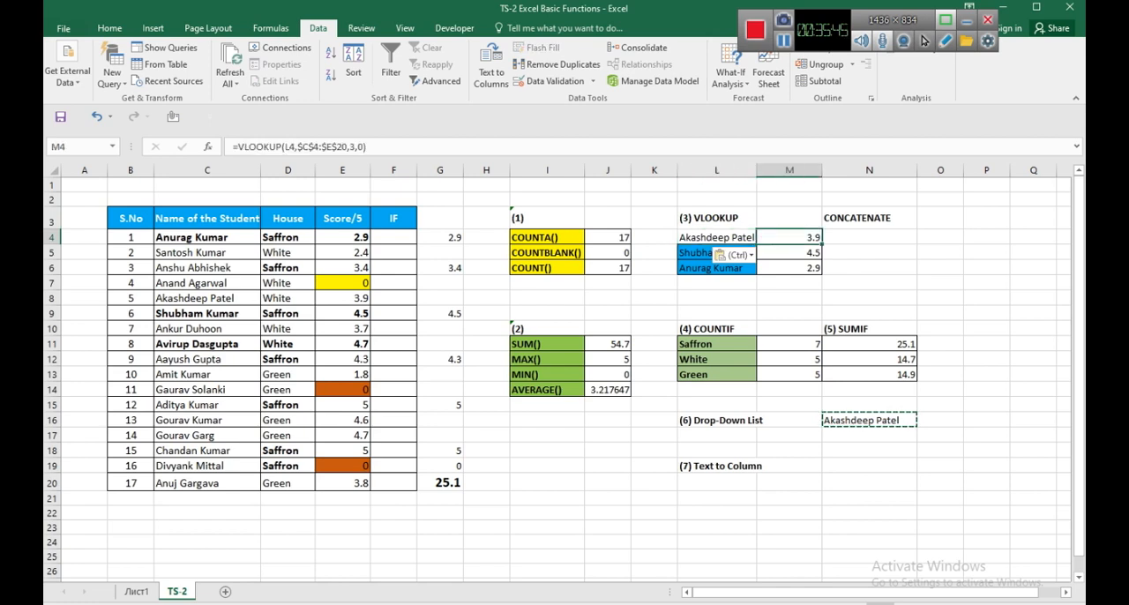
Try the drop-down list in L4 by choosing the student with S.No 7, followed by the one with S.No 12.
left_click(717, 238)
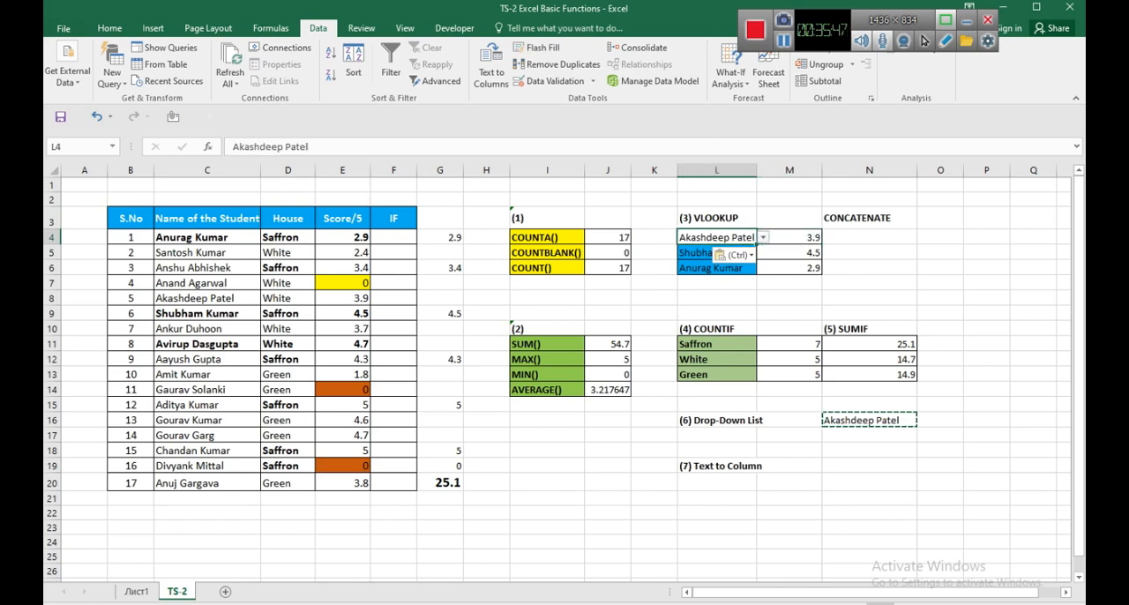
key("alt+Down")
key("Down")
key("Down")
key("Return")
key("alt+Down")
key("Down")
key("Down")
key("Down")
key("Down")
key("Down")
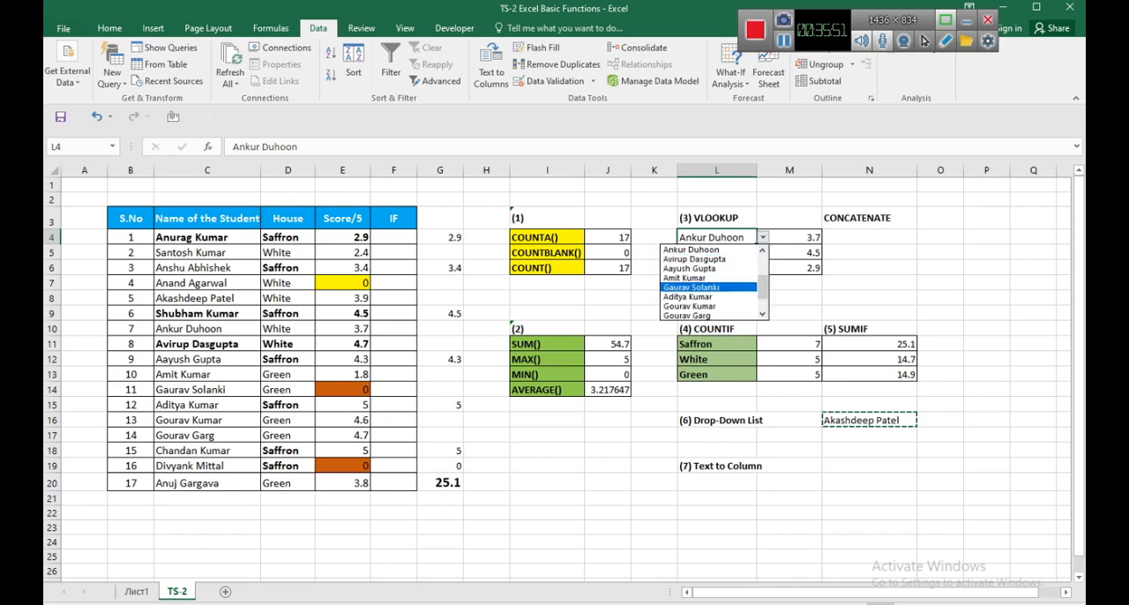
key("Return")
Try two more names from the drop-down list in L4, the students with S.No 17 and S.No 13.
key("alt+Down")
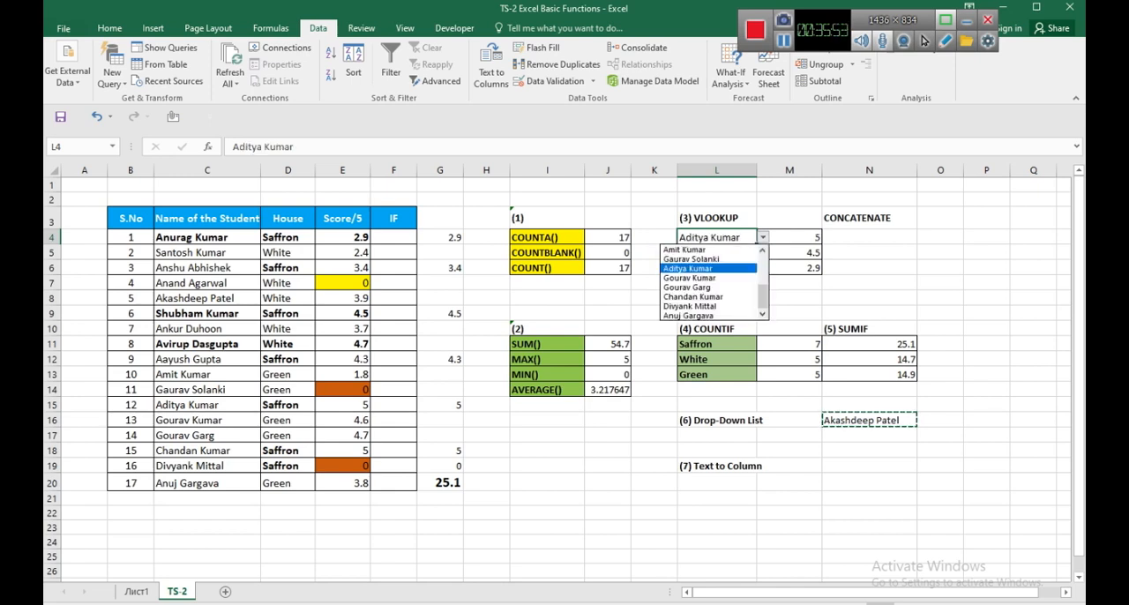
key("Down")
key("Down")
key("Down")
key("Down")
key("Down")
key("Return")
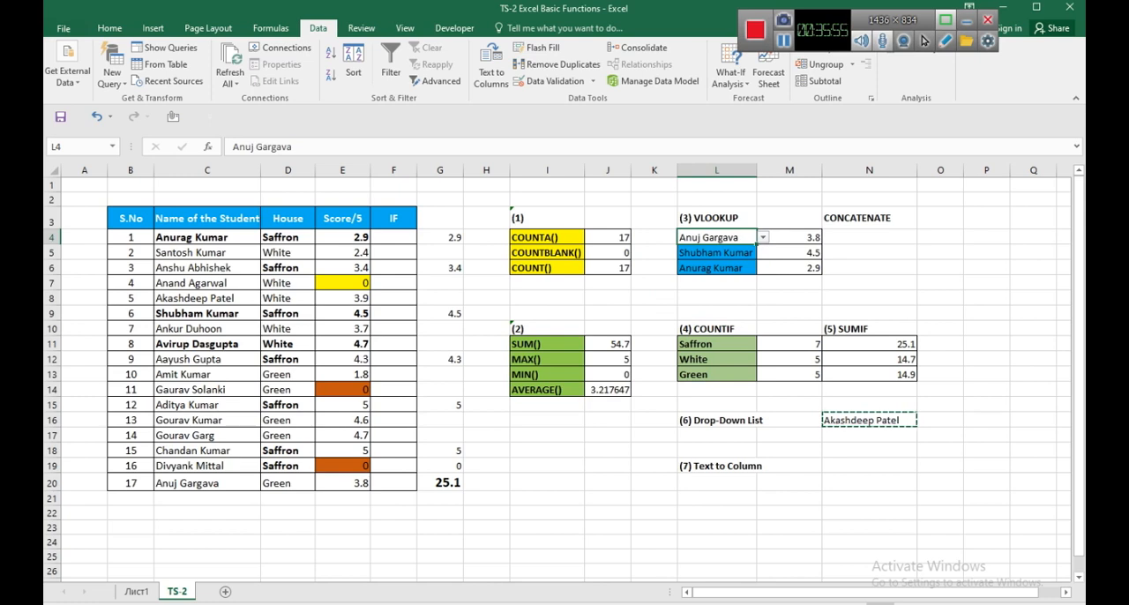
key("alt+Down")
key("Up")
key("Up")
key("Up")
key("Up")
key("Return")
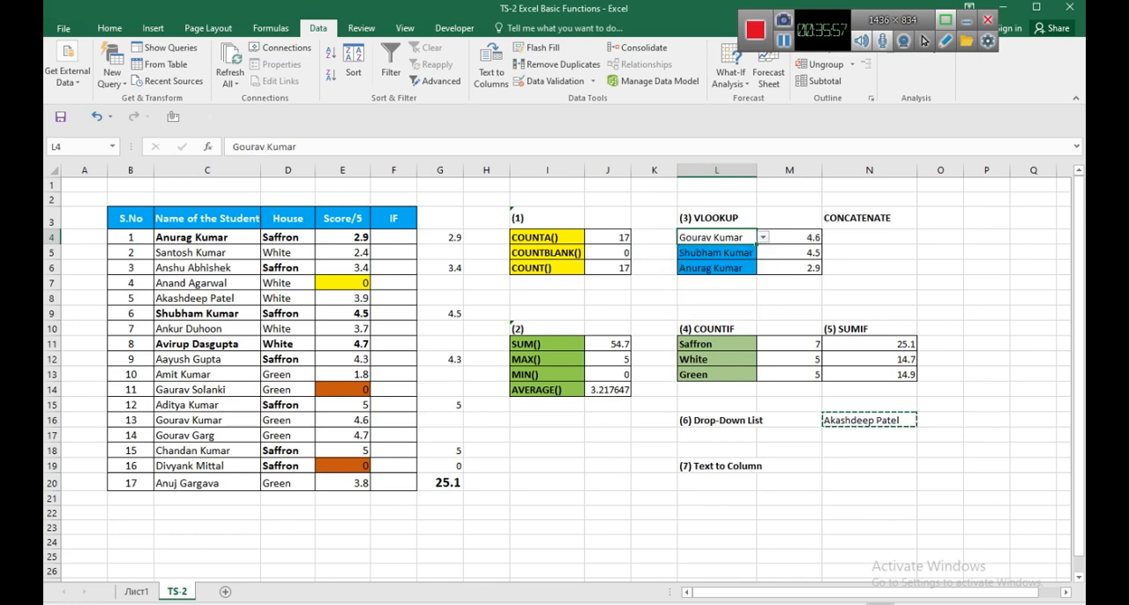
Choose the name of the student with S.No 11 from the drop-down list in L4 and clear the pending copy.
key("alt+Down")
key("Up")
key("Up")
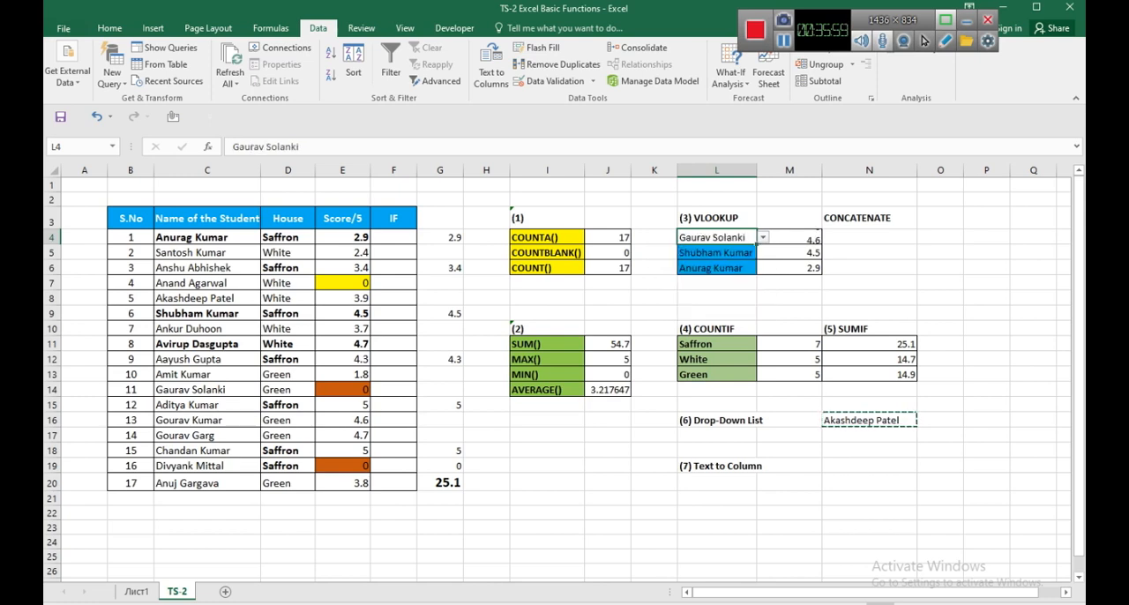
key("Return")
key("Escape")
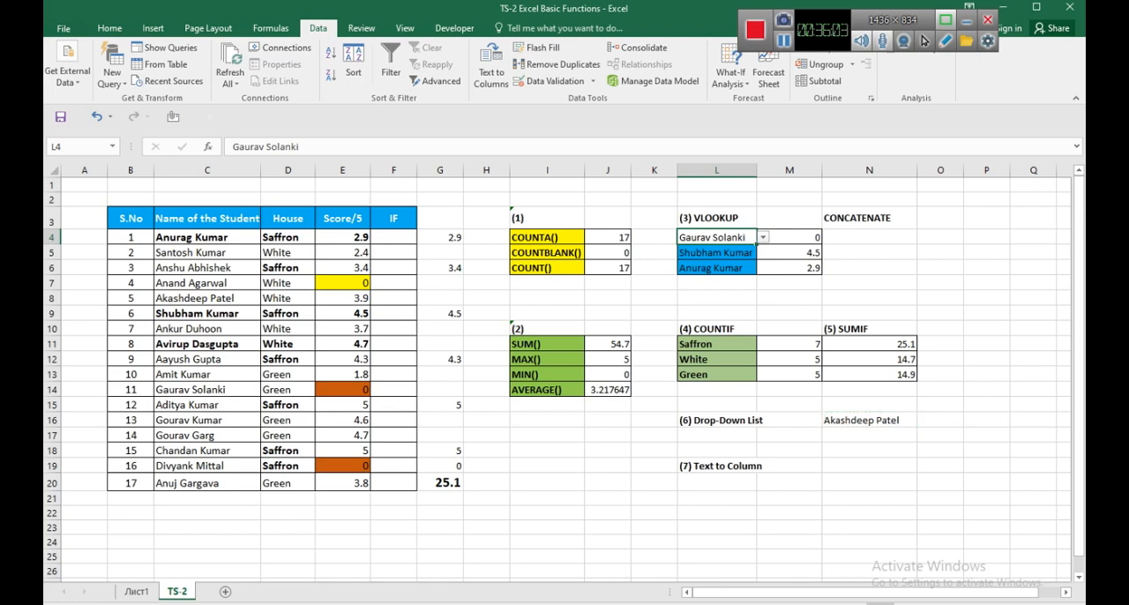
Copy the S.No and Name of the Student columns, B3:C20, to a new table starting at B27.
left_click(869, 420)
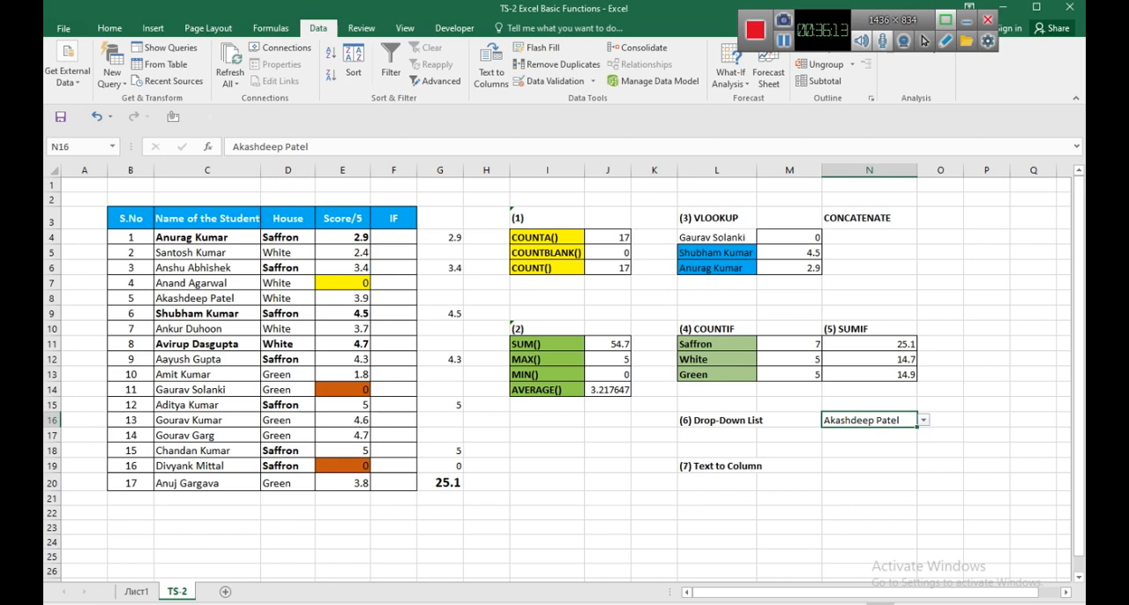
left_click(716, 465)
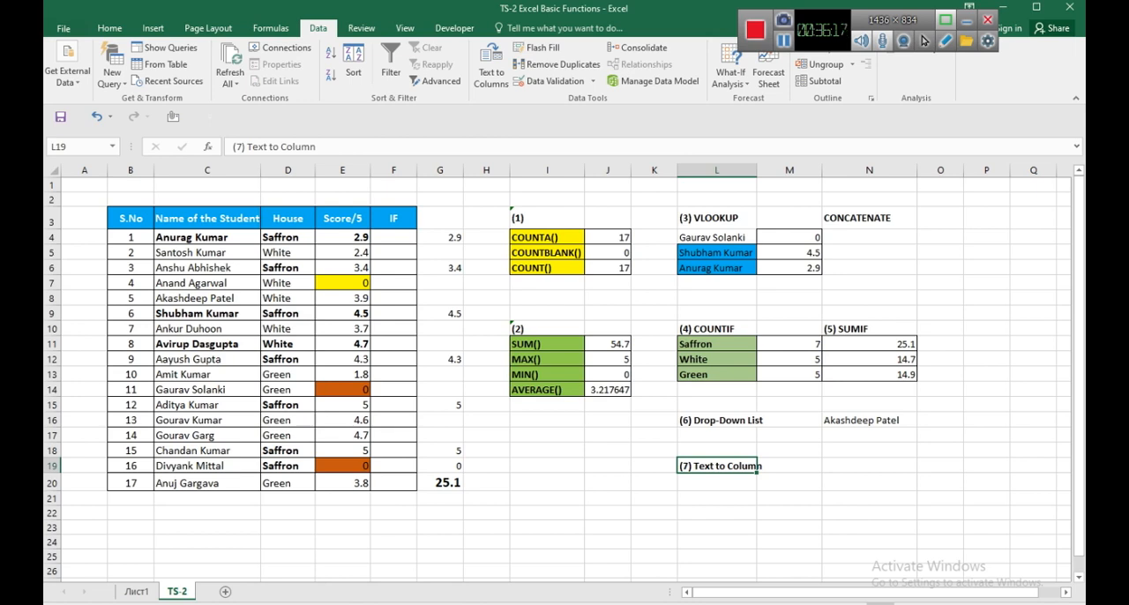
left_click(207, 219)
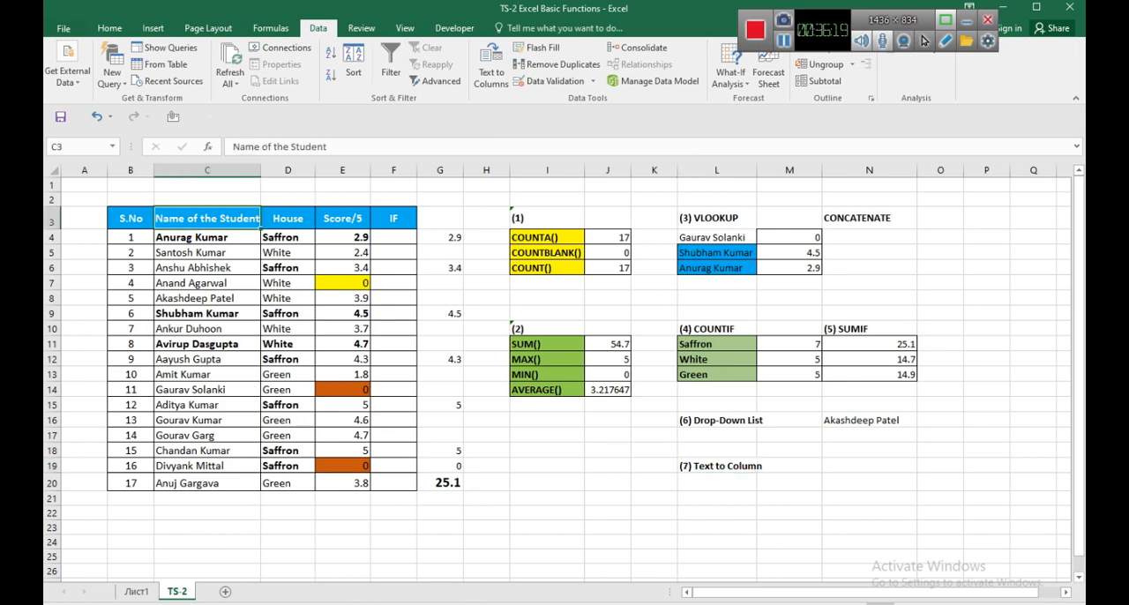
left_click_drag(130, 218, 231, 483)
key("ctrl+c")
scroll(231, 483, "down", 3)
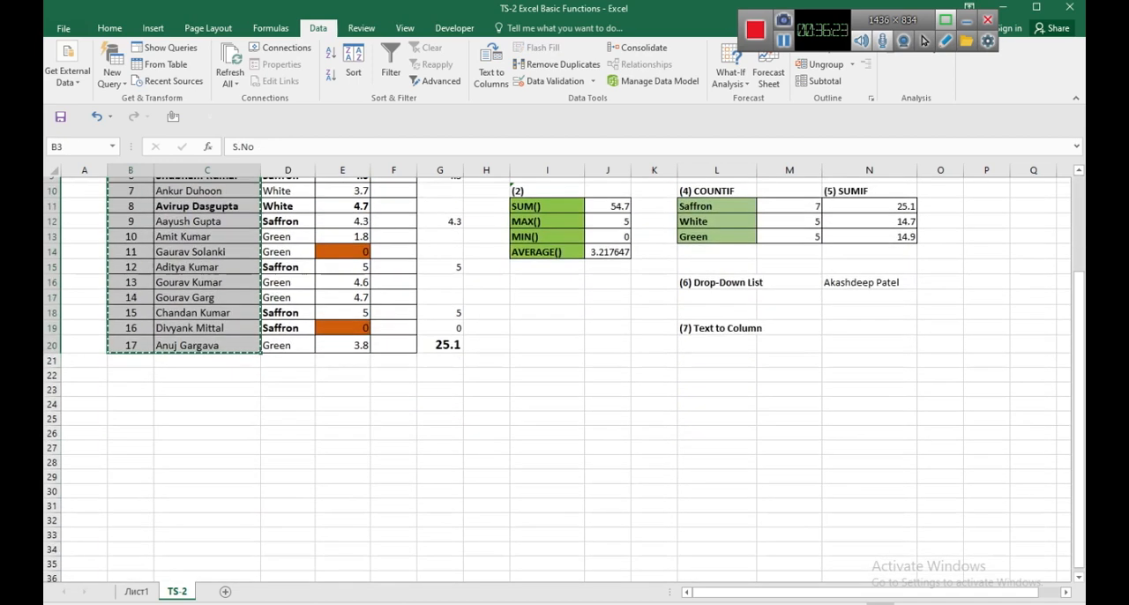
left_click(130, 442)
key("ctrl+v")
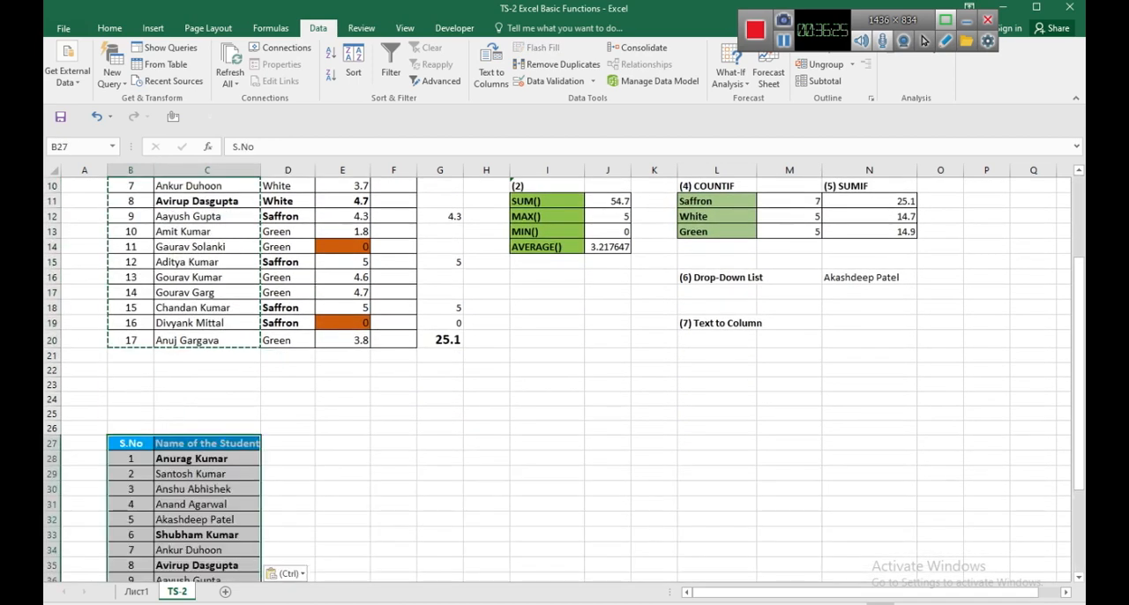
left_click(131, 459)
key("Escape")
Add all borders to the empty cells D27:E44 and fill the header cells D27:E27 with the table's blue.
left_click_drag(288, 443, 342, 549)
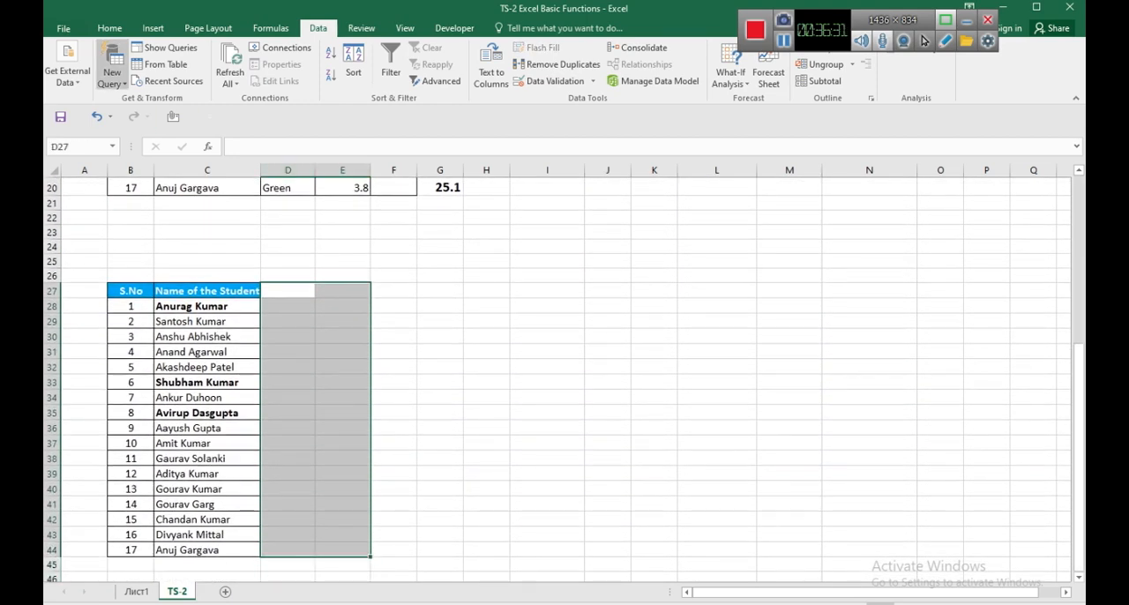
left_click(109, 28)
left_click(231, 75)
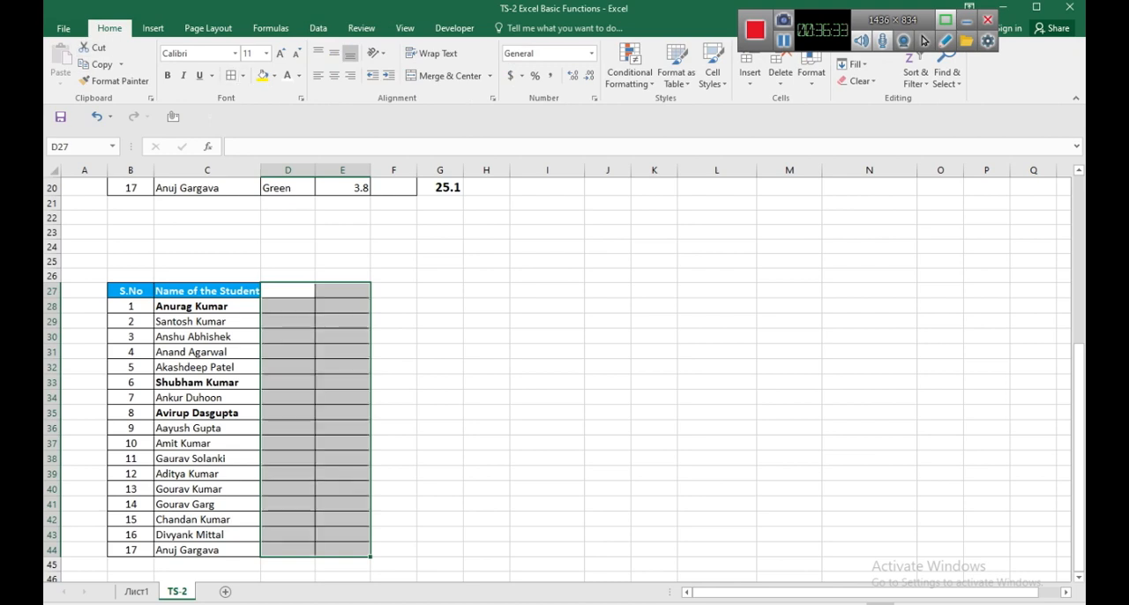
left_click(287, 306)
left_click_drag(287, 291, 342, 291)
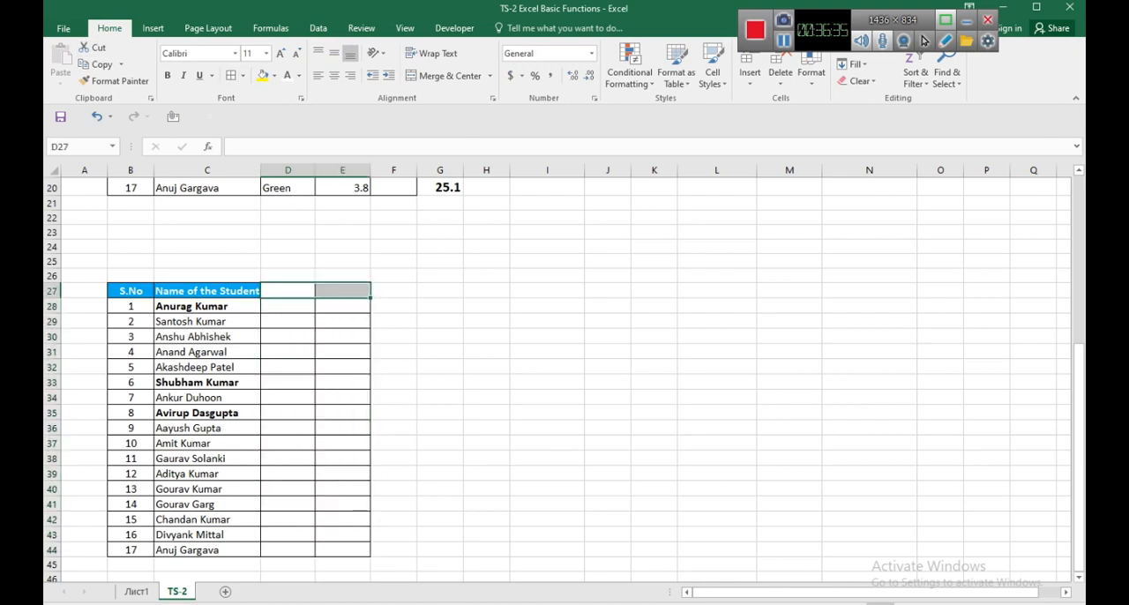
left_click(274, 76)
left_click(336, 188)
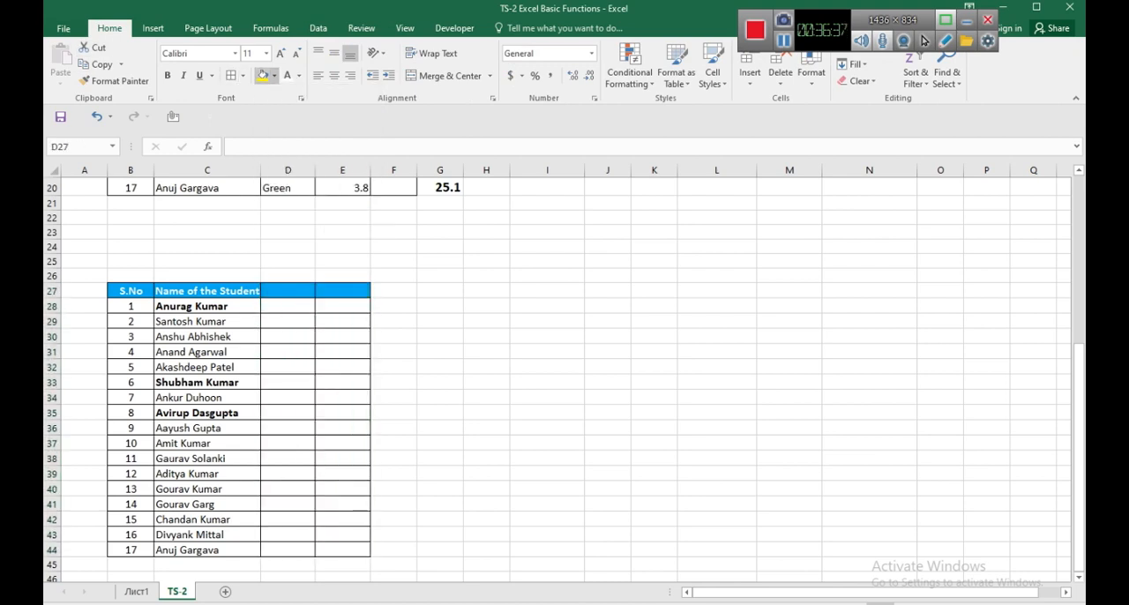
Start the Text to Columns conversion for the copied student names in C28:C44 and move the wizard clear of the table.
left_click_drag(206, 306, 206, 549)
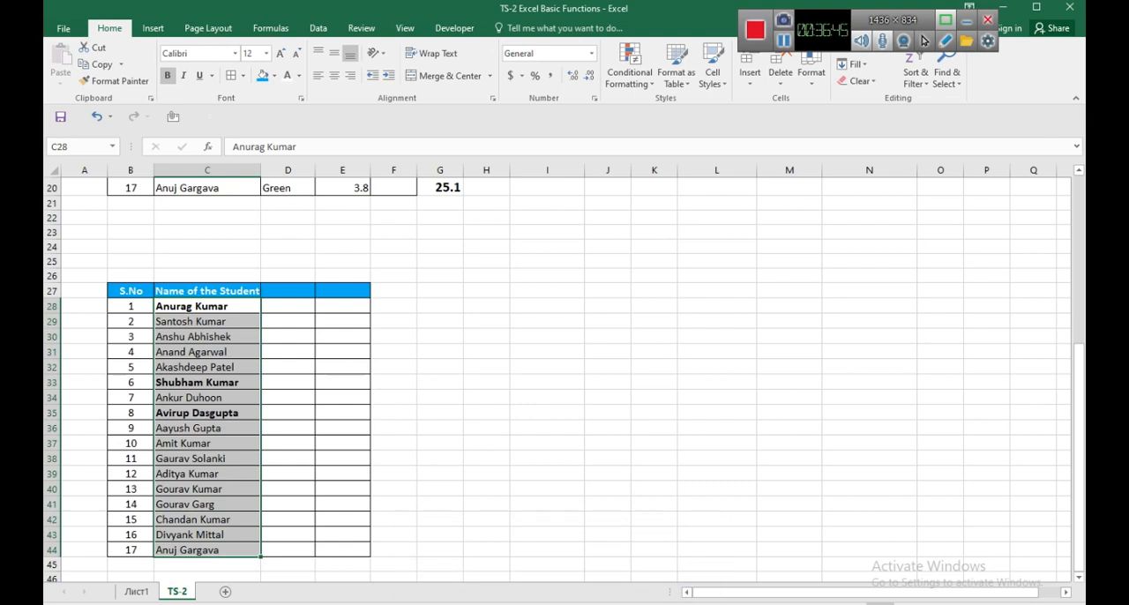
left_click(206, 351)
left_click_drag(206, 306, 207, 549)
left_click(317, 28)
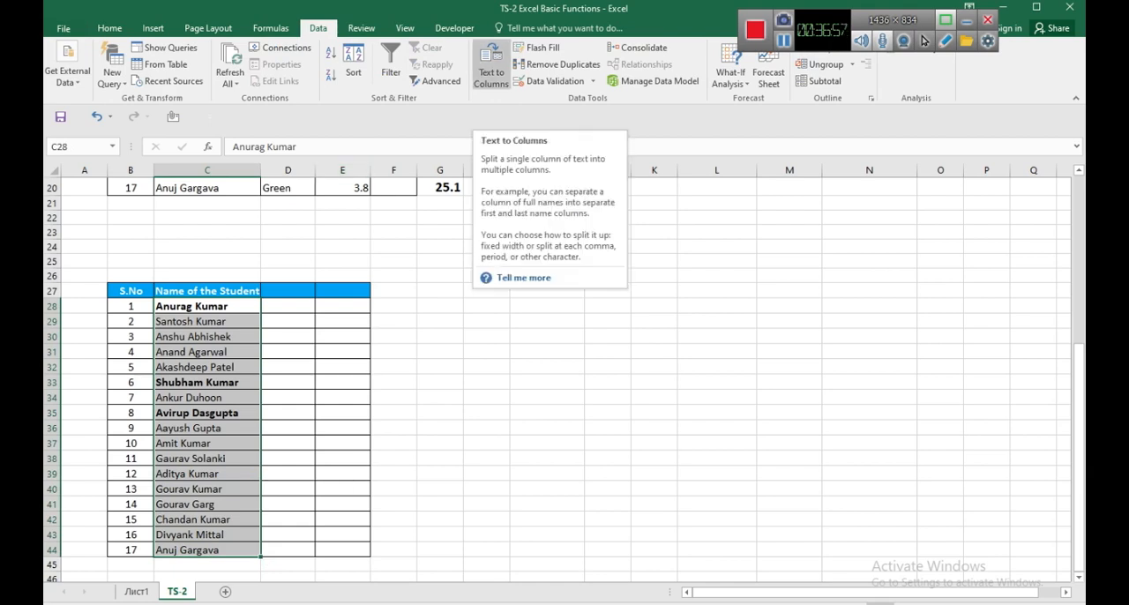
left_click(394, 336)
left_click_drag(207, 306, 207, 549)
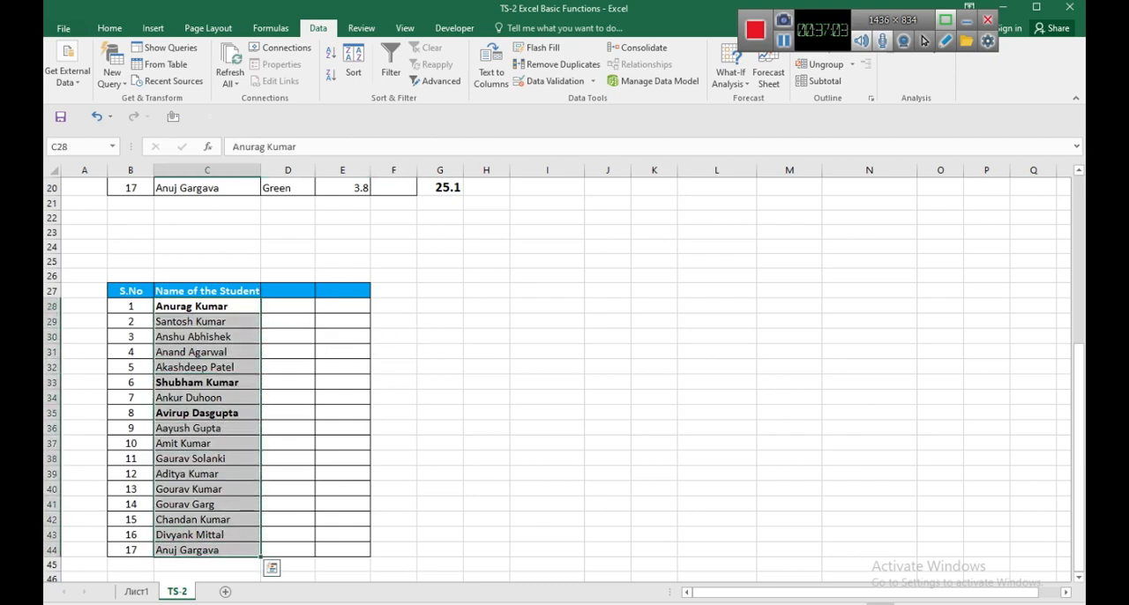
left_click(110, 28)
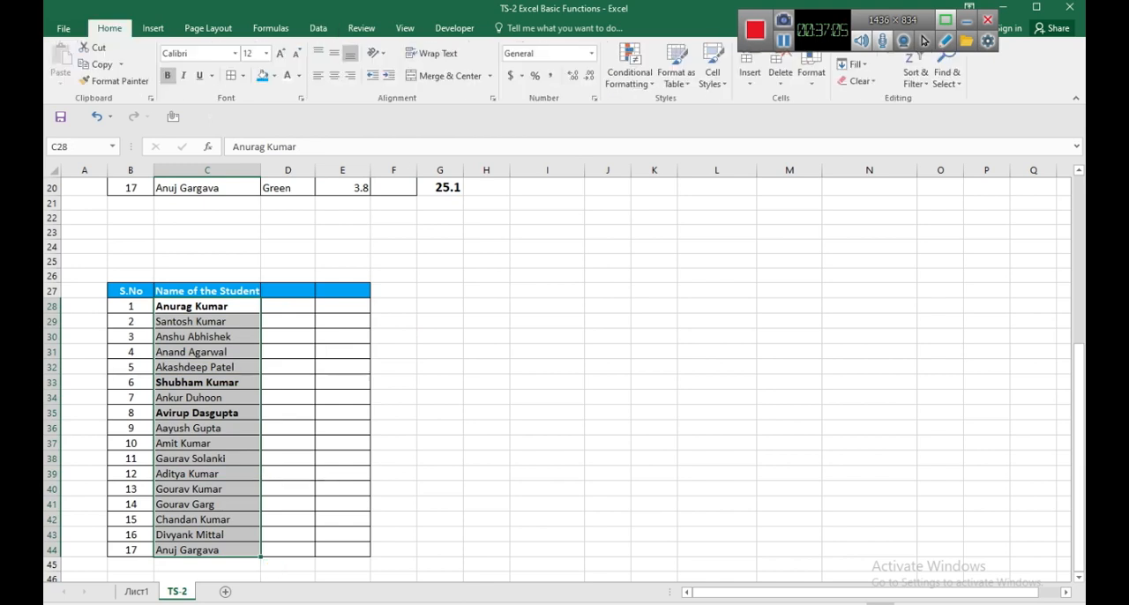
left_click_drag(207, 306, 207, 549)
left_click(317, 29)
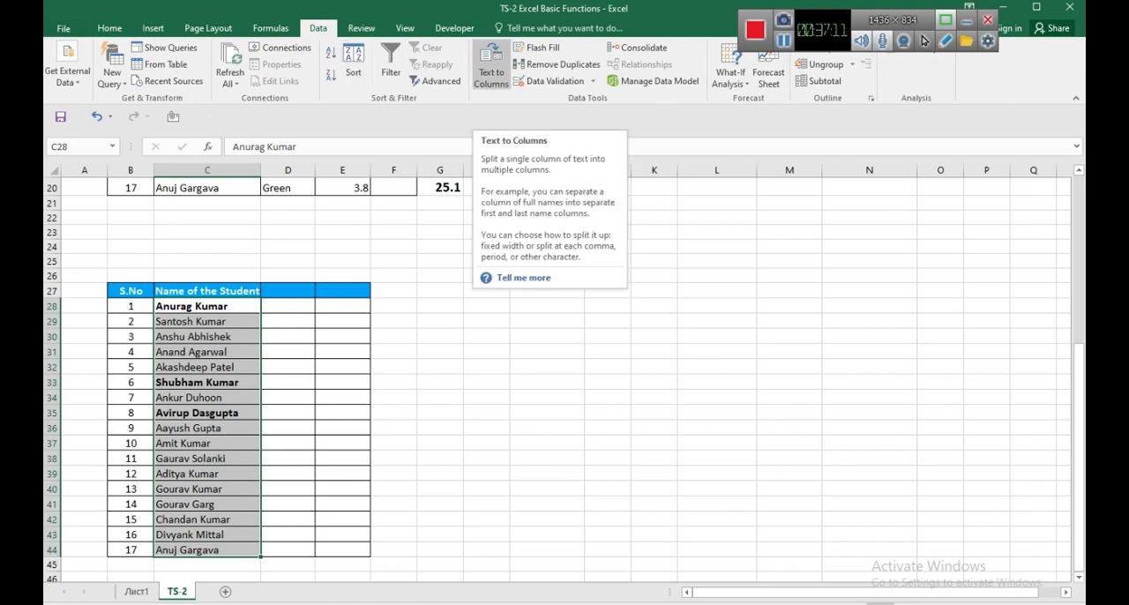
left_click(491, 63)
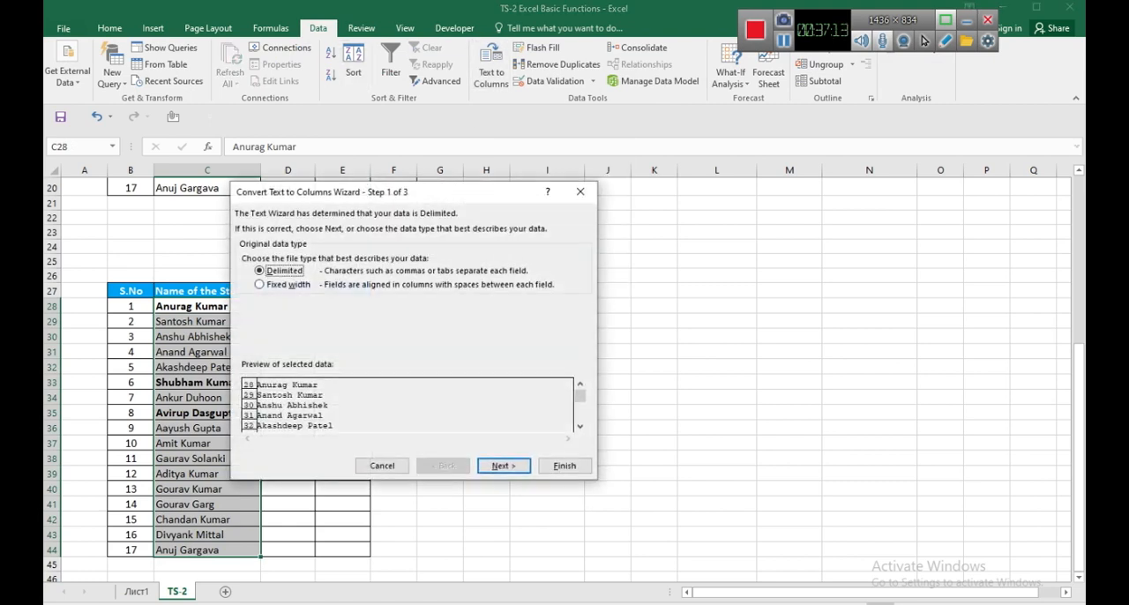
left_click_drag(353, 191, 502, 195)
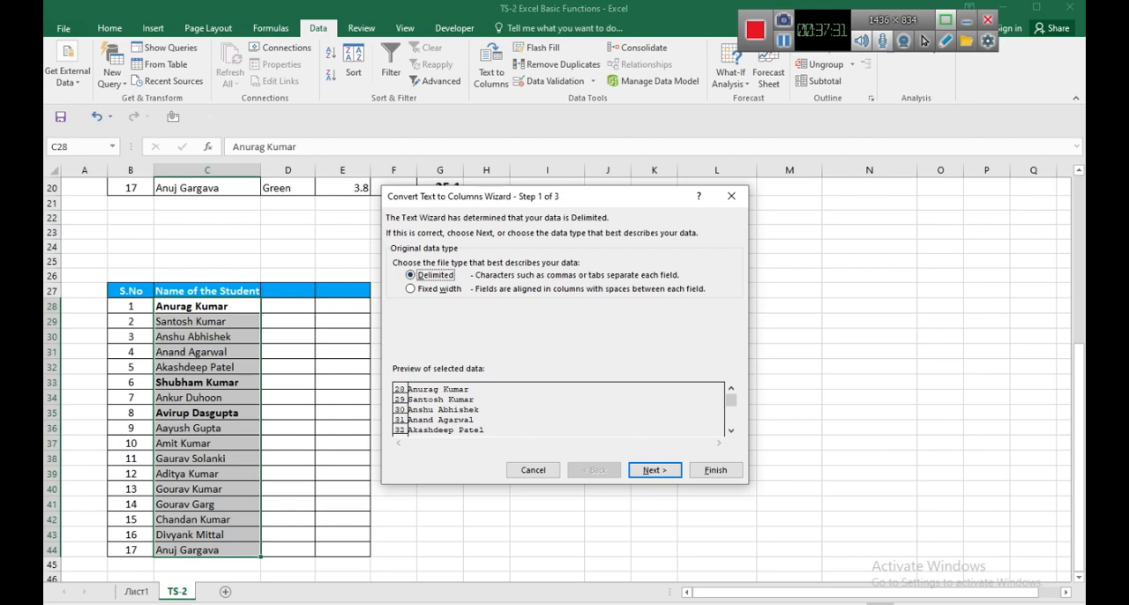
Split the student names at spaces as well as tabs, with D28 as the destination, and accept replacing the existing data.
left_click(654, 469)
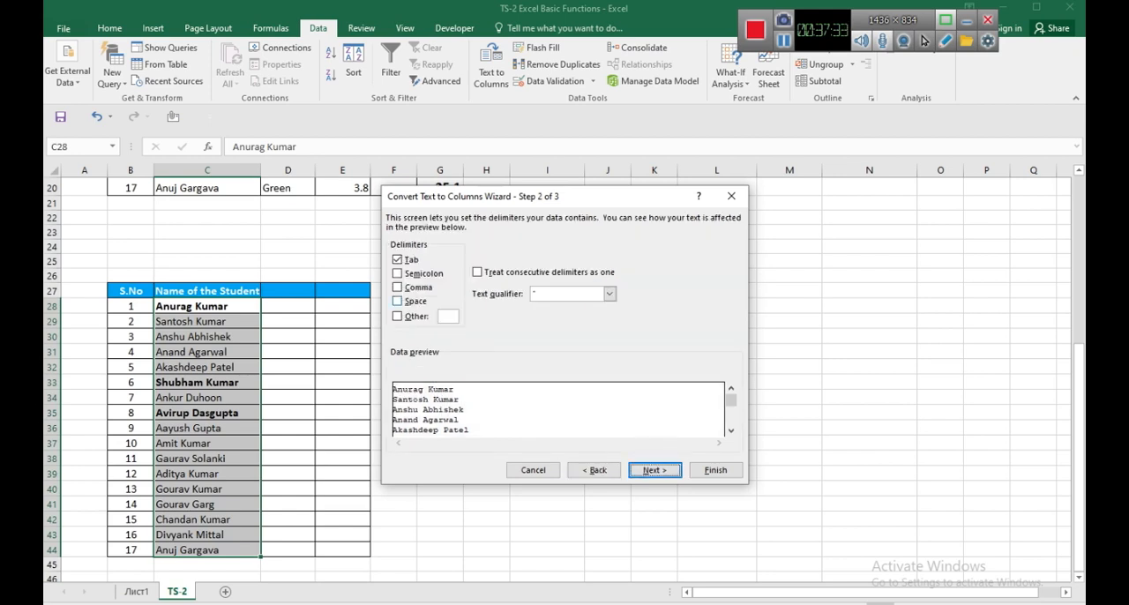
left_click(396, 301)
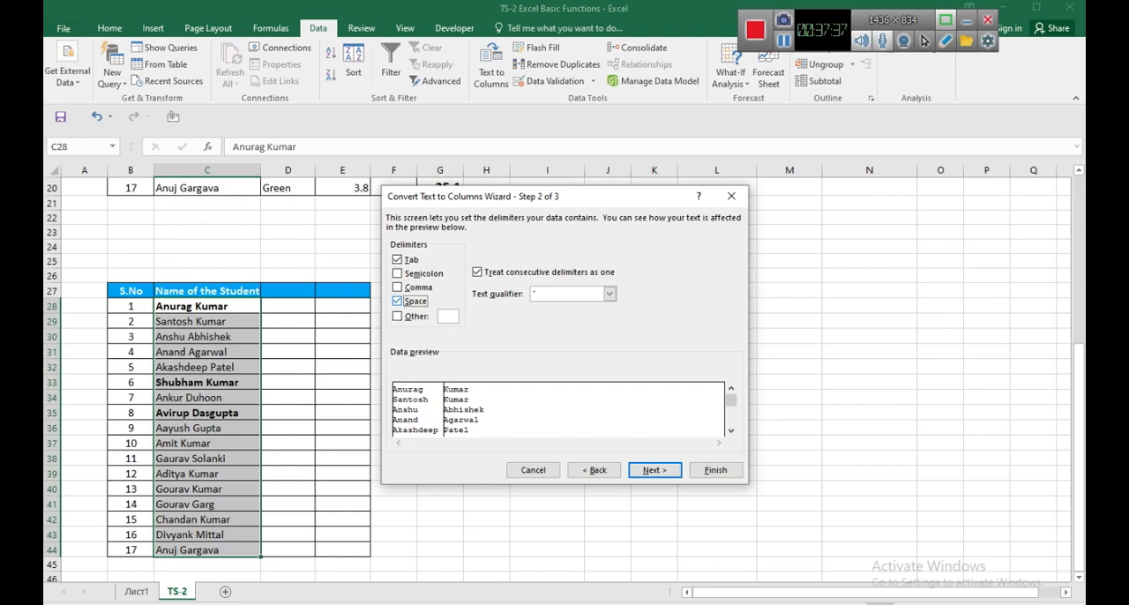
left_click(654, 469)
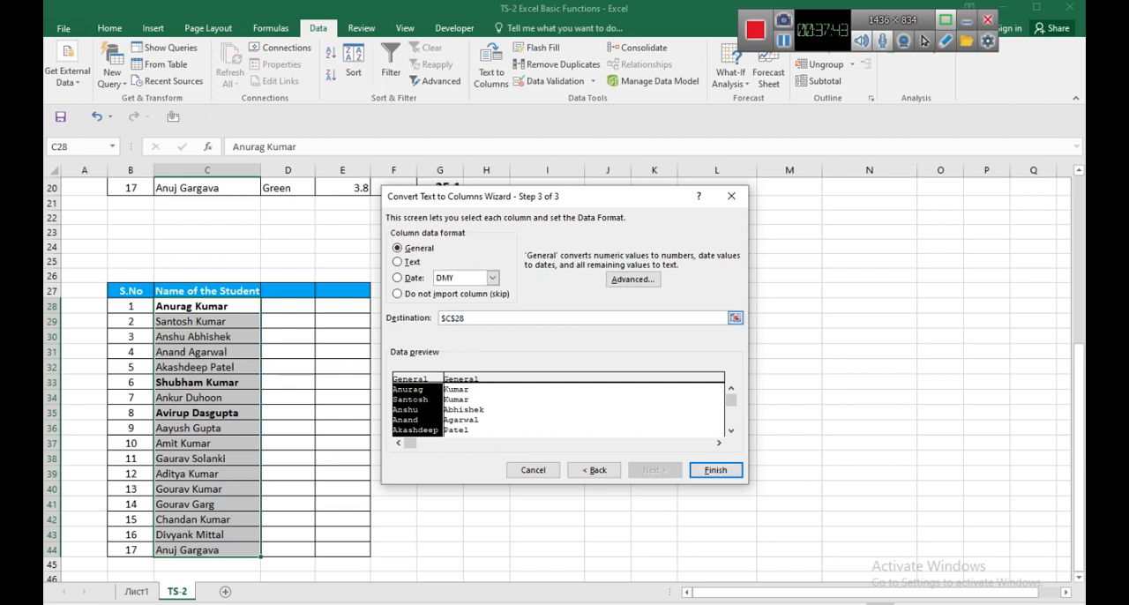
left_click_drag(480, 318, 440, 318)
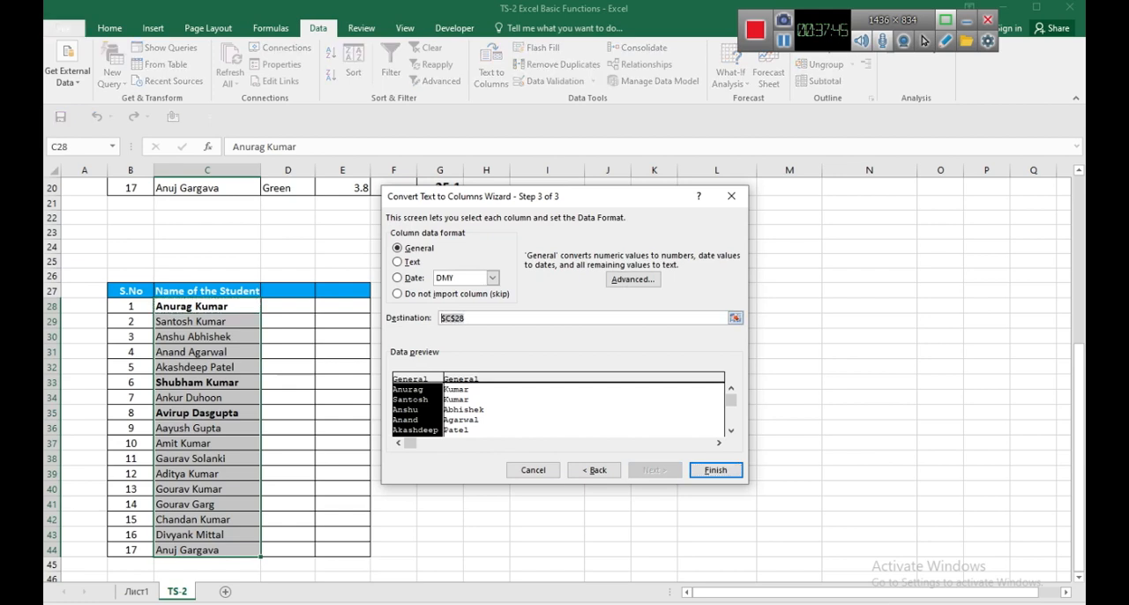
left_click(287, 306)
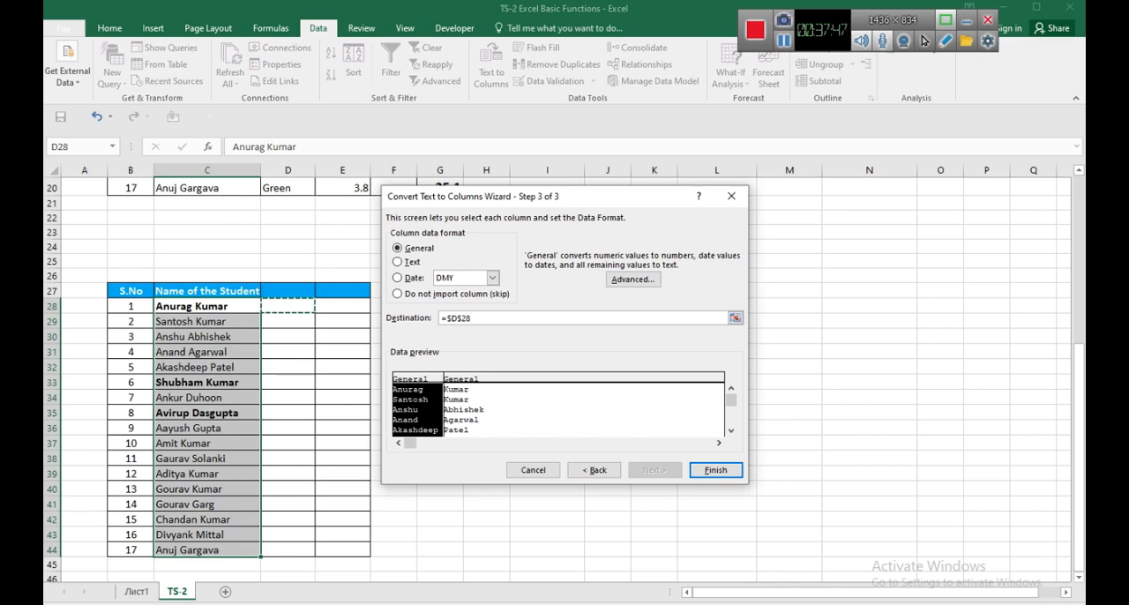
left_click(715, 470)
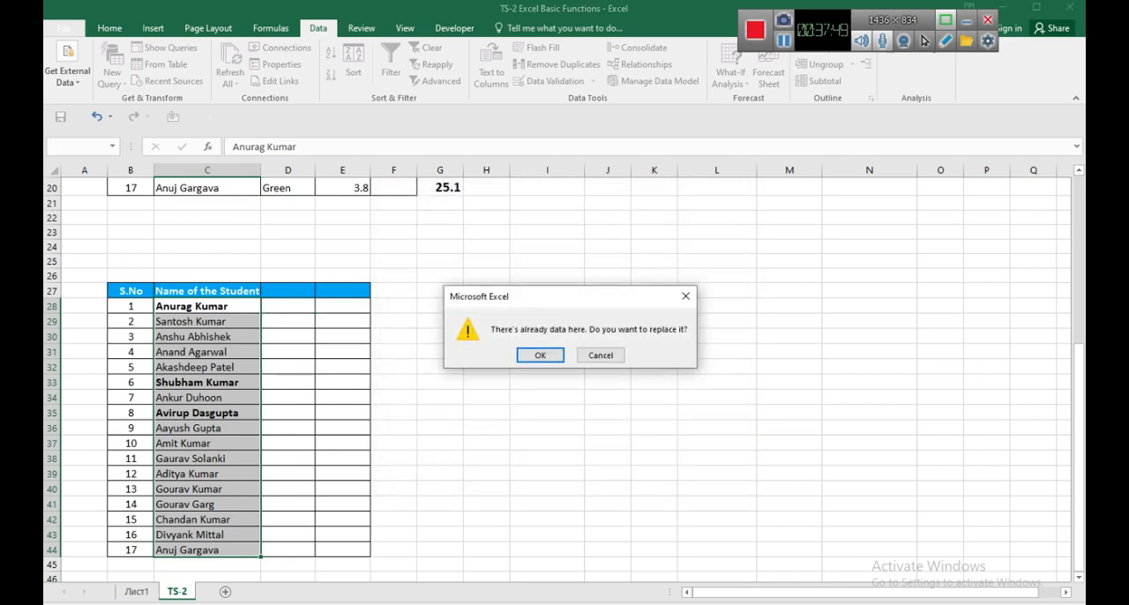
left_click(540, 355)
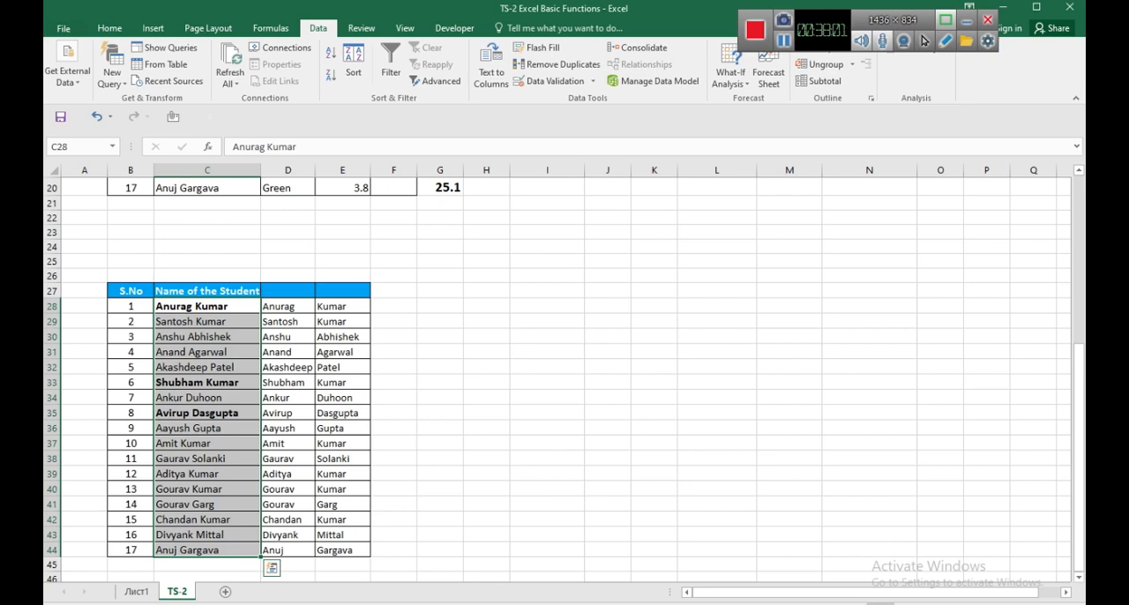
Review the split first and last names in D28:E44 and the Text to Column heading in L19.
mouse_move(557, 604)
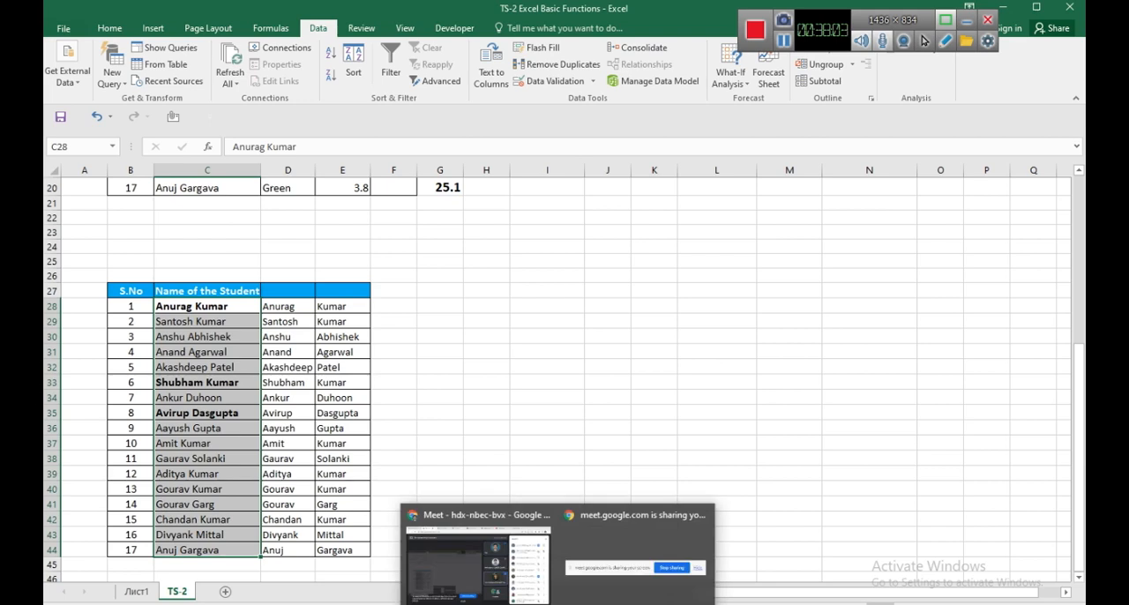
left_click(287, 306)
left_click_drag(288, 306, 343, 549)
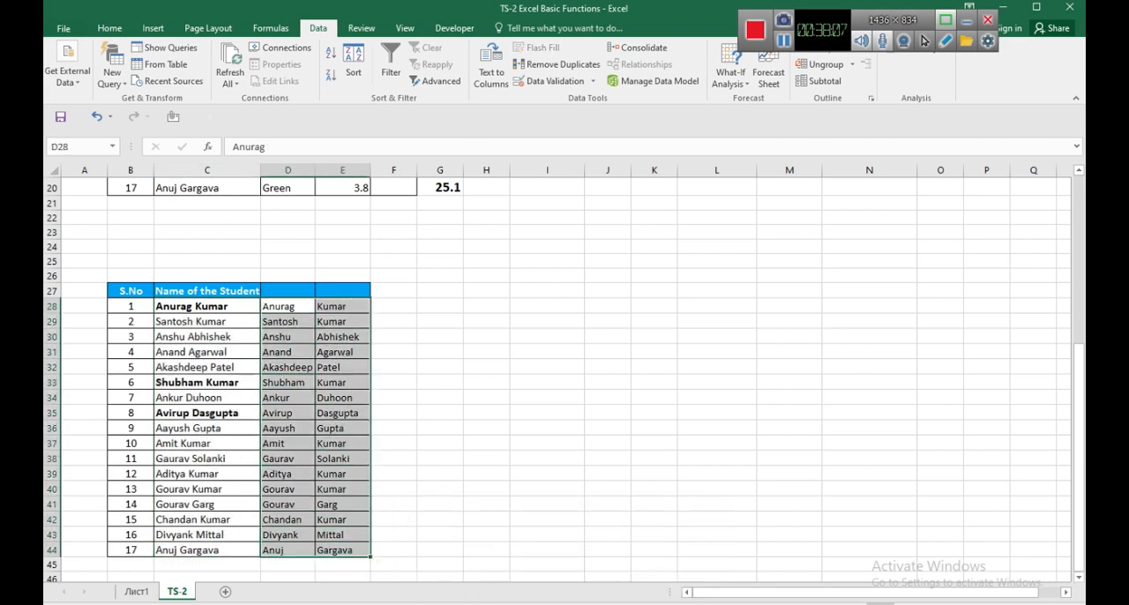
left_click_drag(288, 306, 343, 550)
scroll(557, 379, "up", 3)
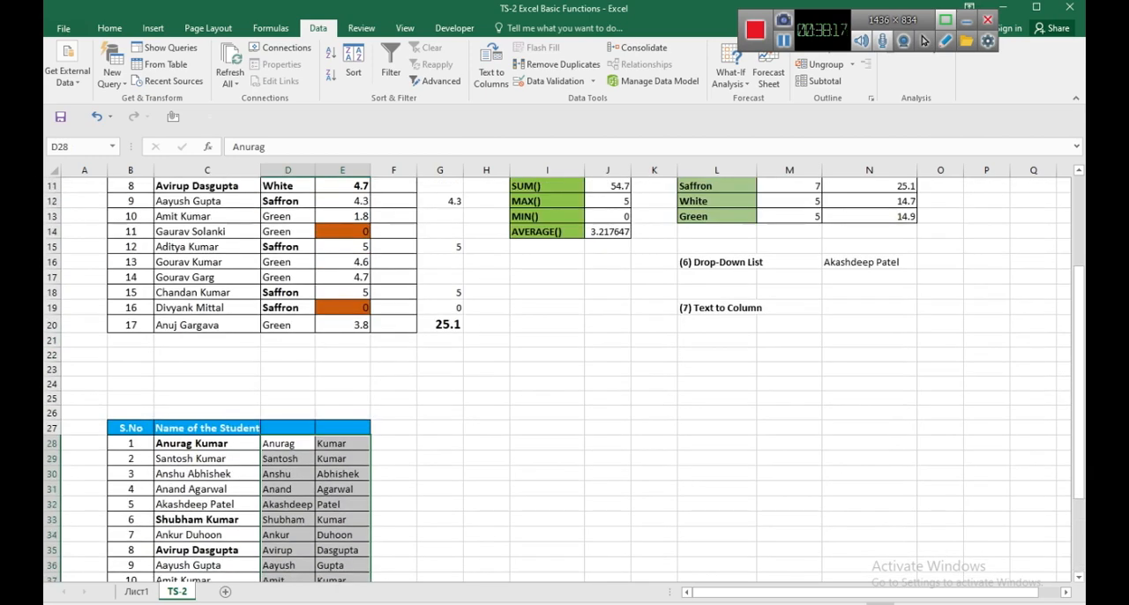
left_click(716, 308)
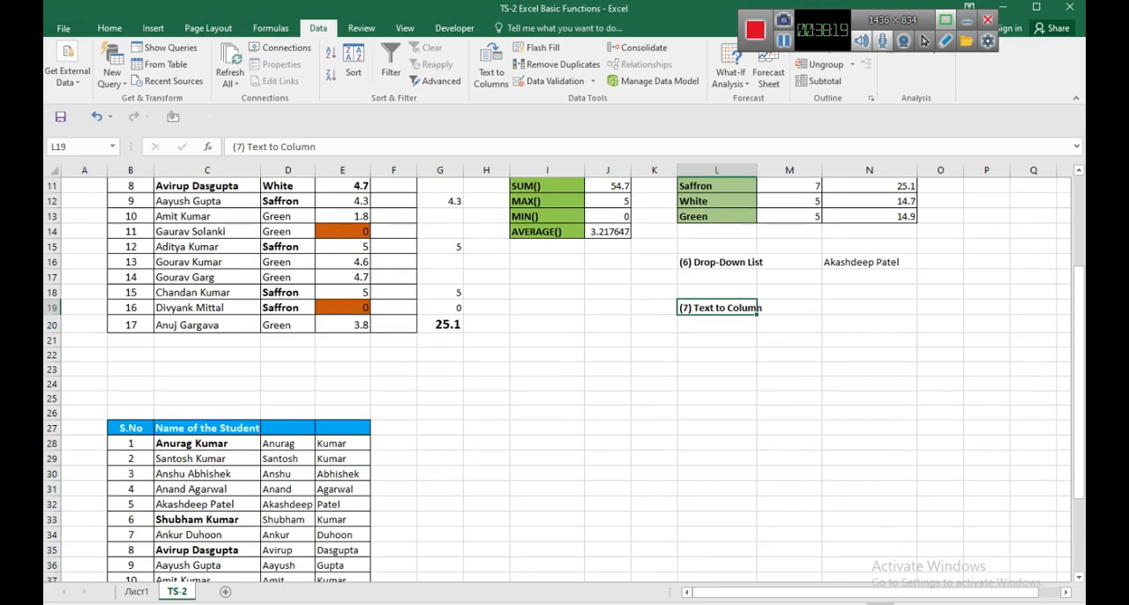
Copy the split-name table B27:E44 to L22, below the Text to Column heading.
left_click_drag(130, 427, 344, 551)
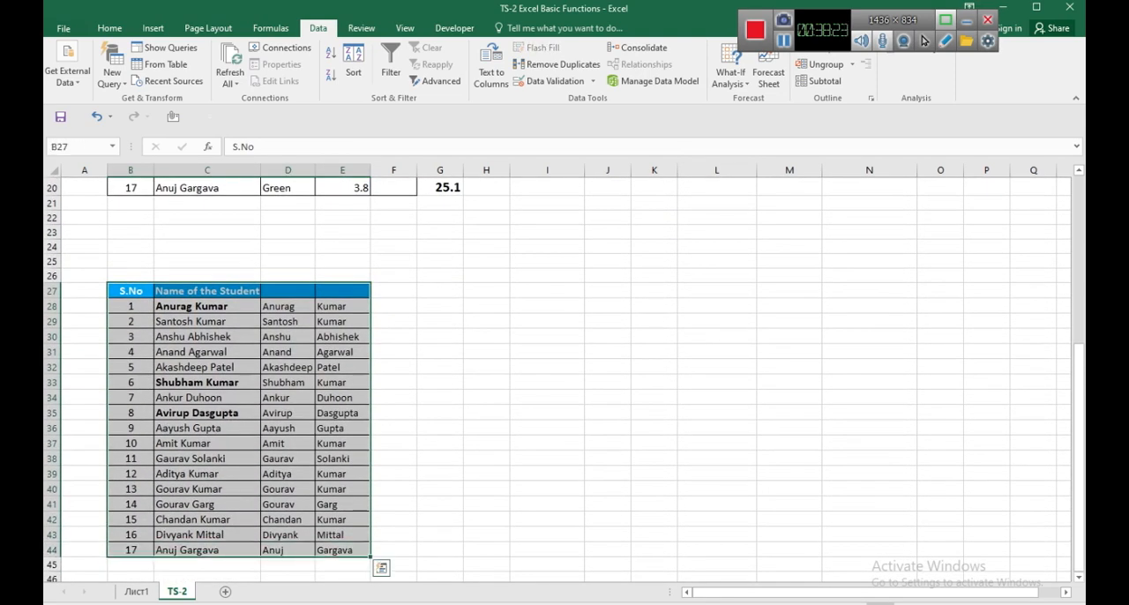
key("ctrl+c")
scroll(565, 379, "up", 2)
left_click(717, 309)
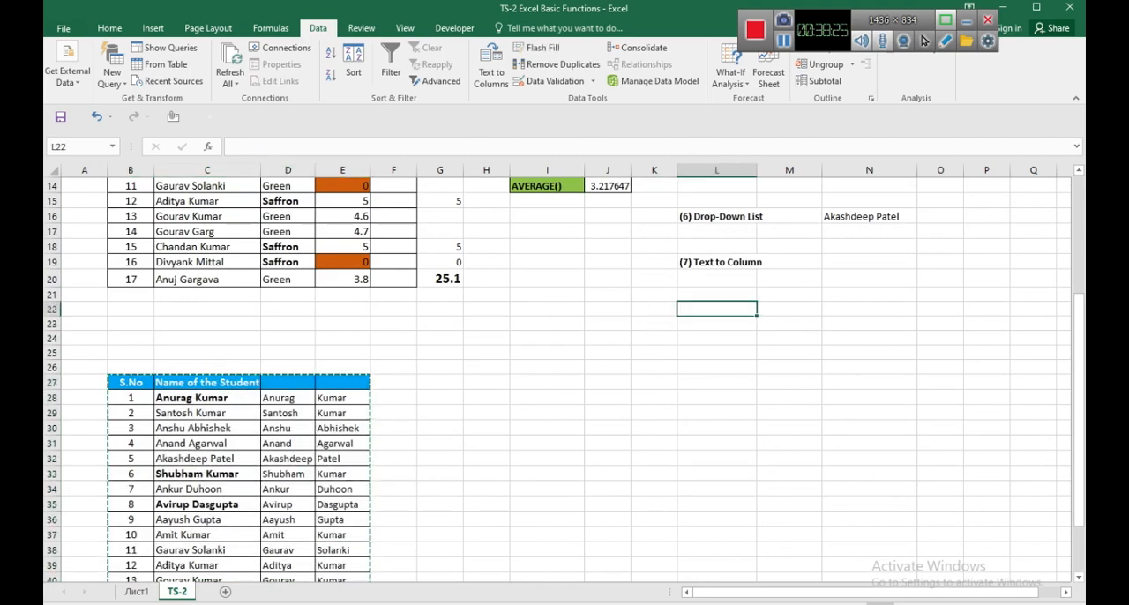
key("ctrl+v")
left_click(717, 325)
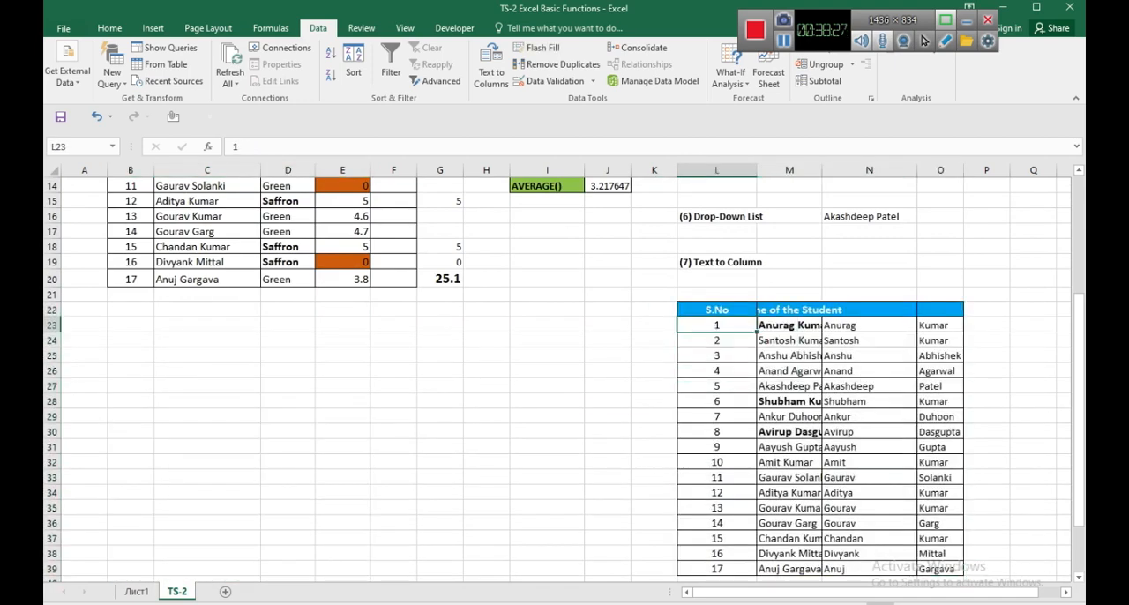
scroll(717, 326, "up", 4)
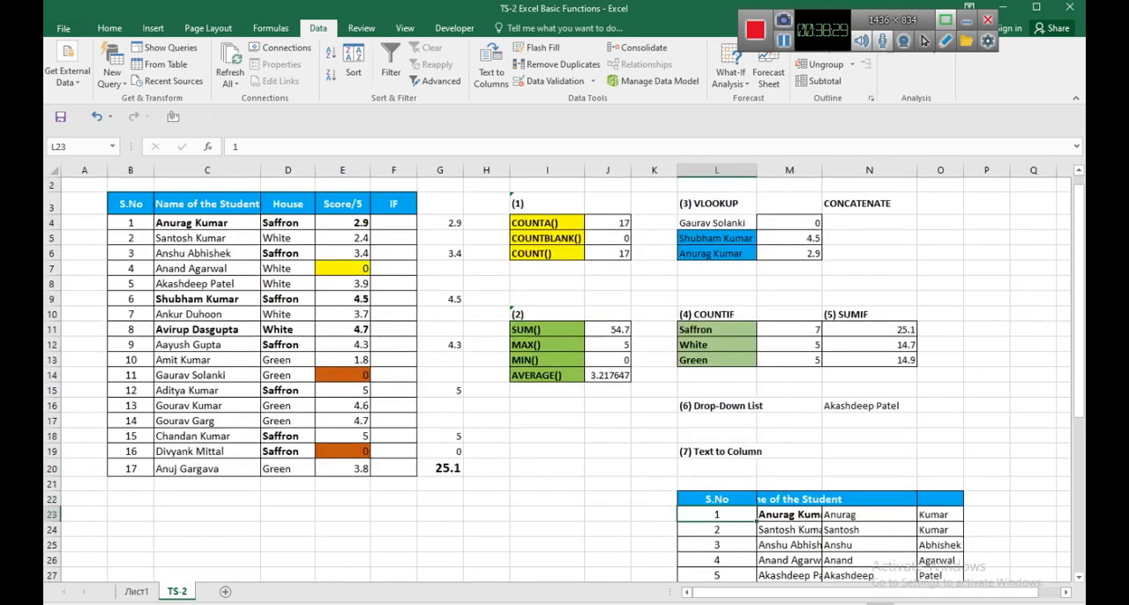
scroll(565, 379, "down", 1)
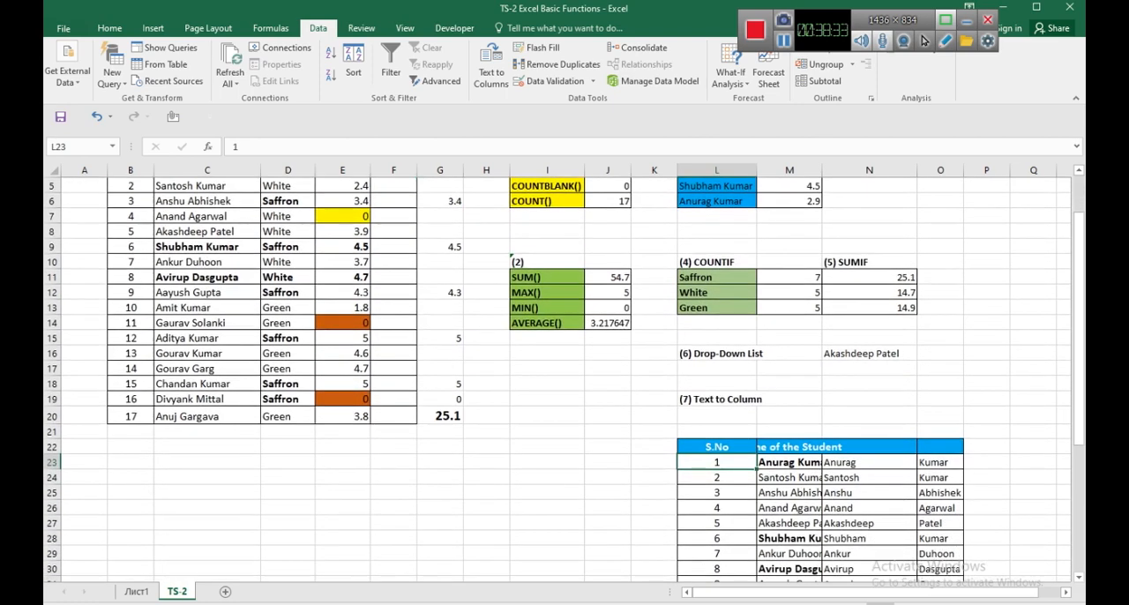
scroll(564, 379, "up", 2)
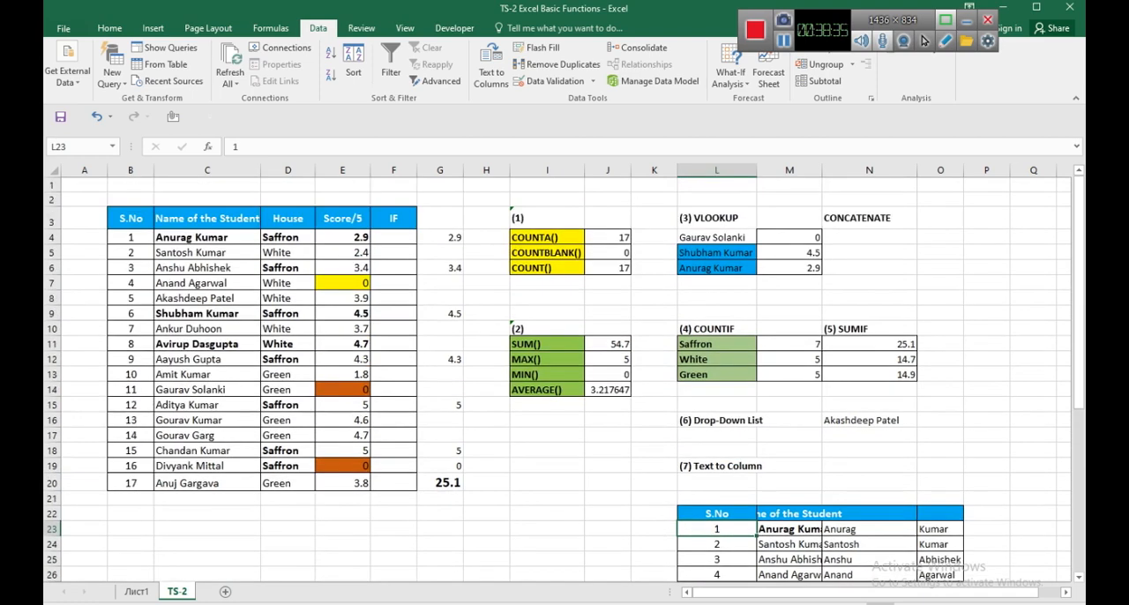
Undo the pasted table and the Text to Columns split, and clear the pending copy.
key("ctrl+z")
key("ctrl+z")
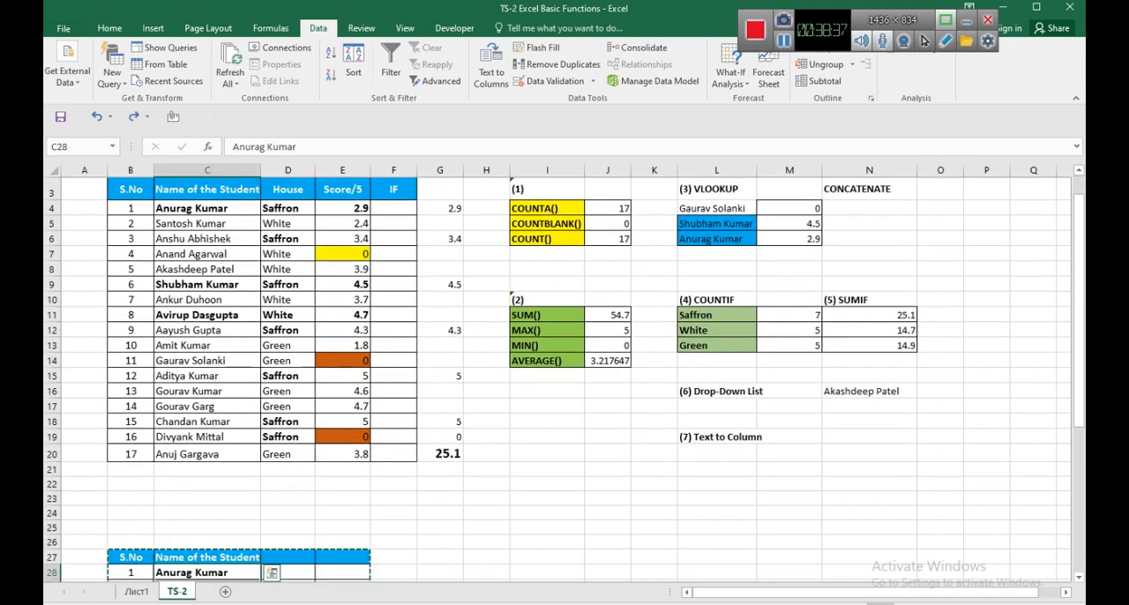
key("Escape")
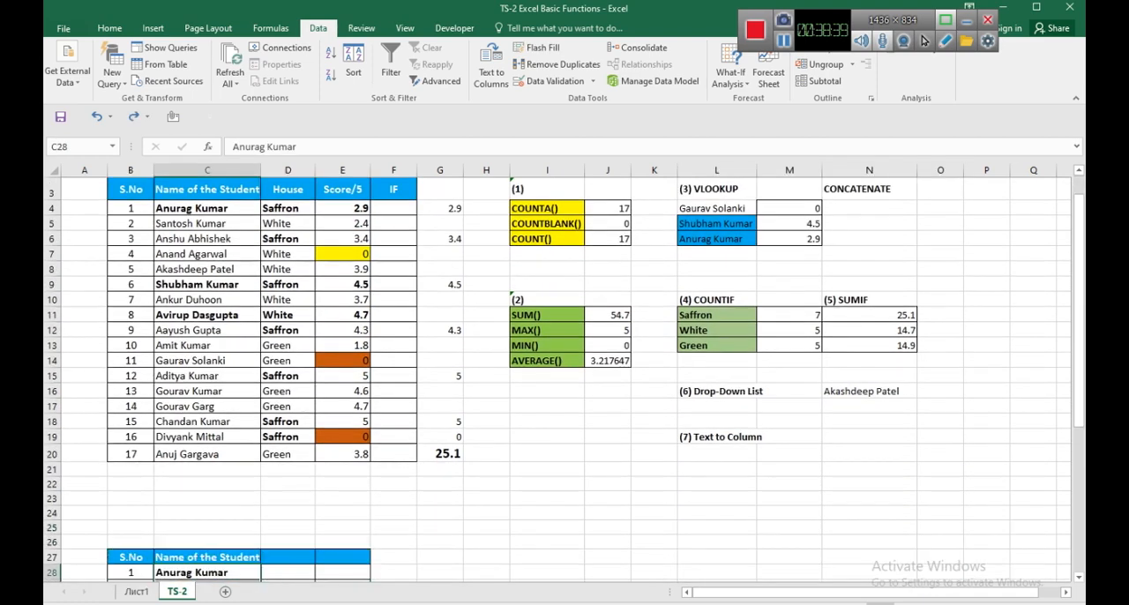
Create a copy of the TS-2 sheet at the end of the workbook.
left_click_drag(131, 188, 344, 453)
key("ctrl+c")
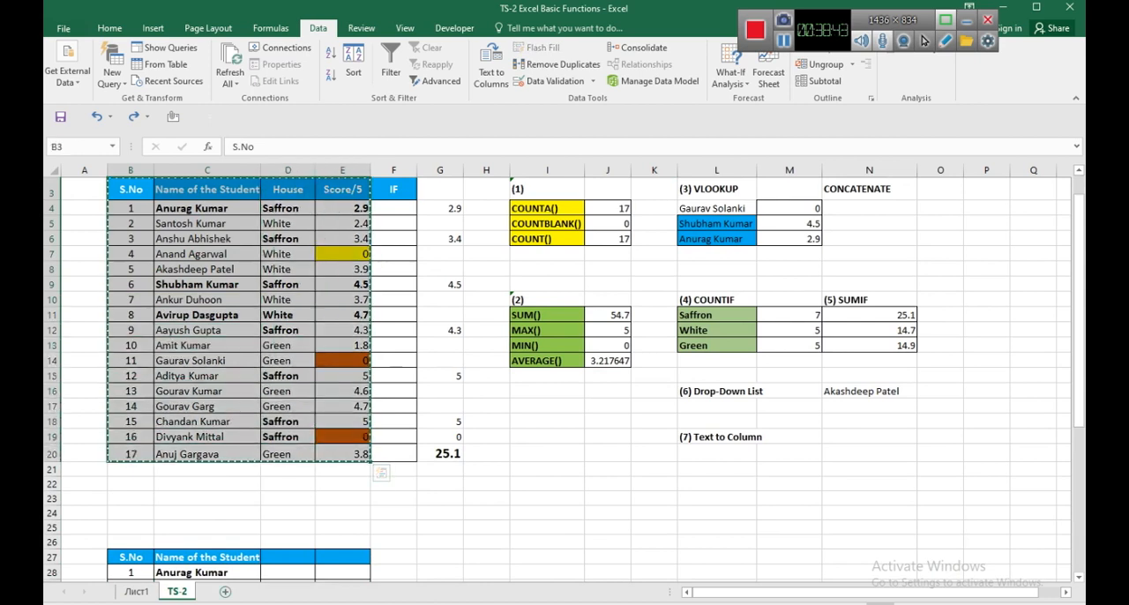
right_click(177, 592)
left_click(211, 488)
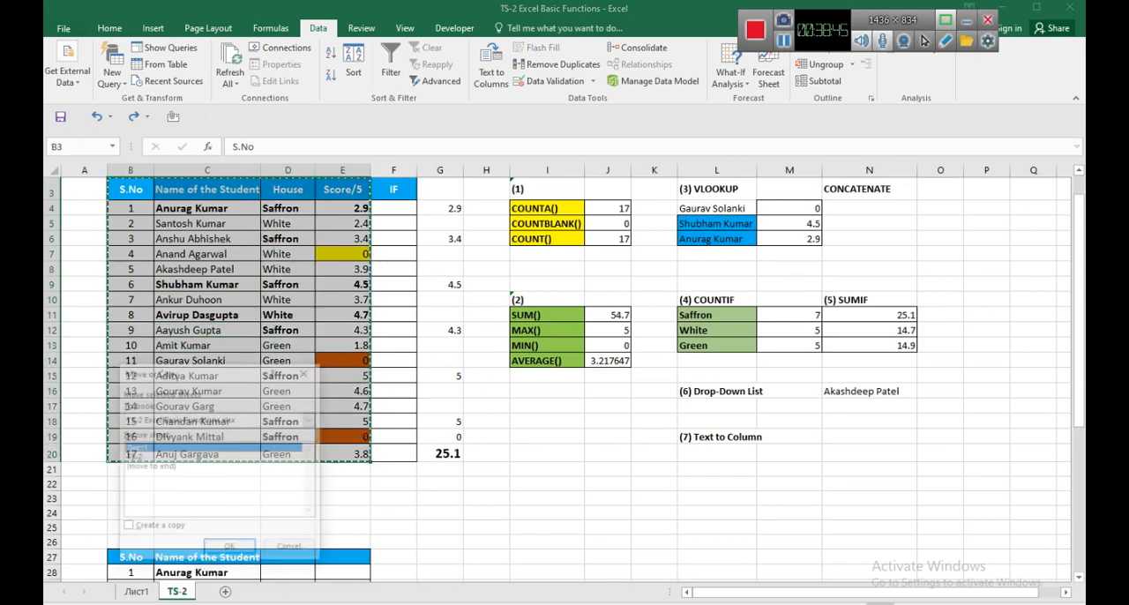
left_click(152, 466)
left_click(128, 528)
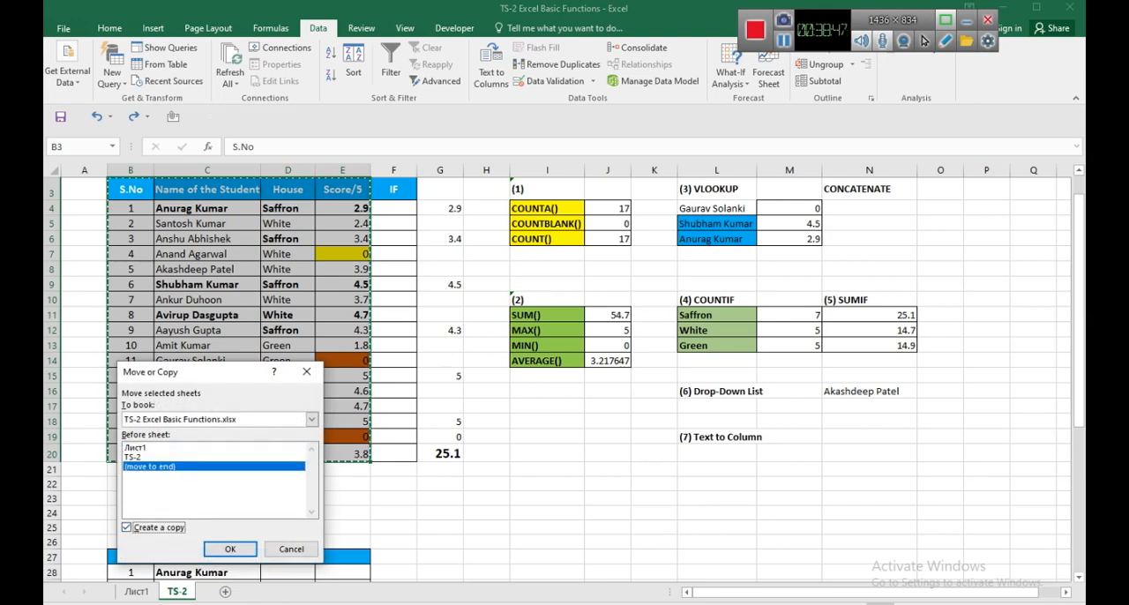
left_click(230, 549)
Rename the copied sheet to "TS-2 _chem engg".
right_click(220, 591)
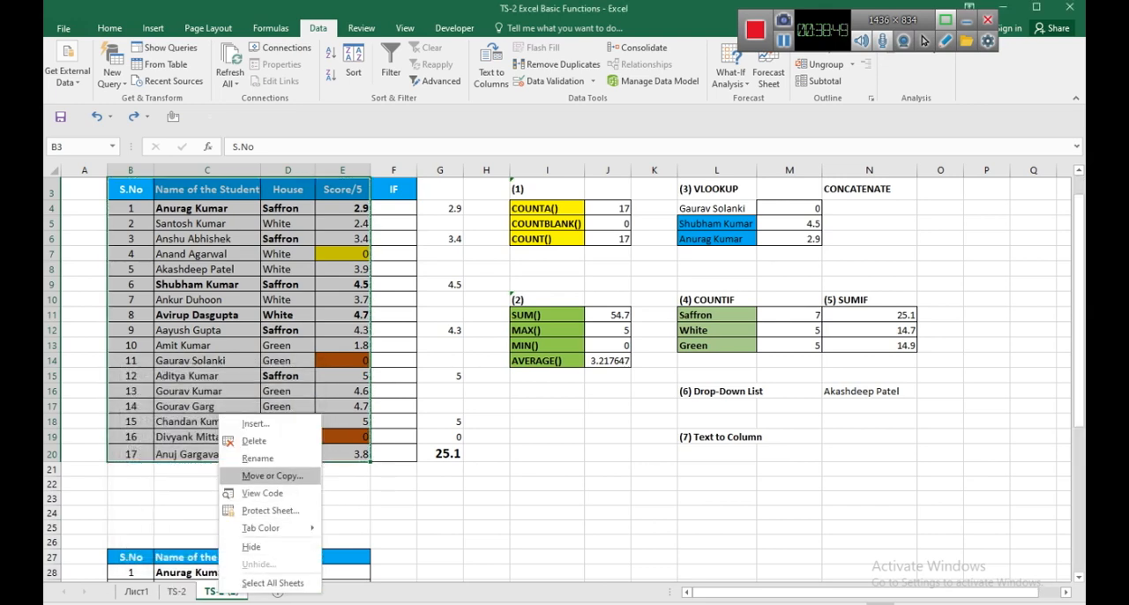
left_click(258, 459)
left_click(239, 591)
key("BackSpace")
key("BackSpace")
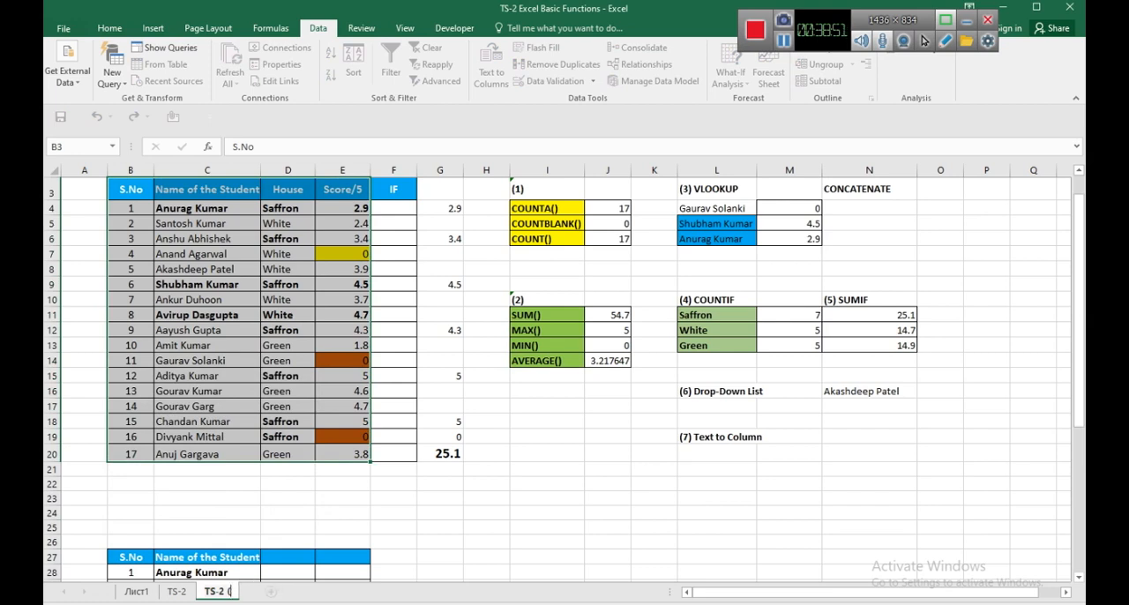
key("BackSpace")
key("BackSpace")
type("_chem")
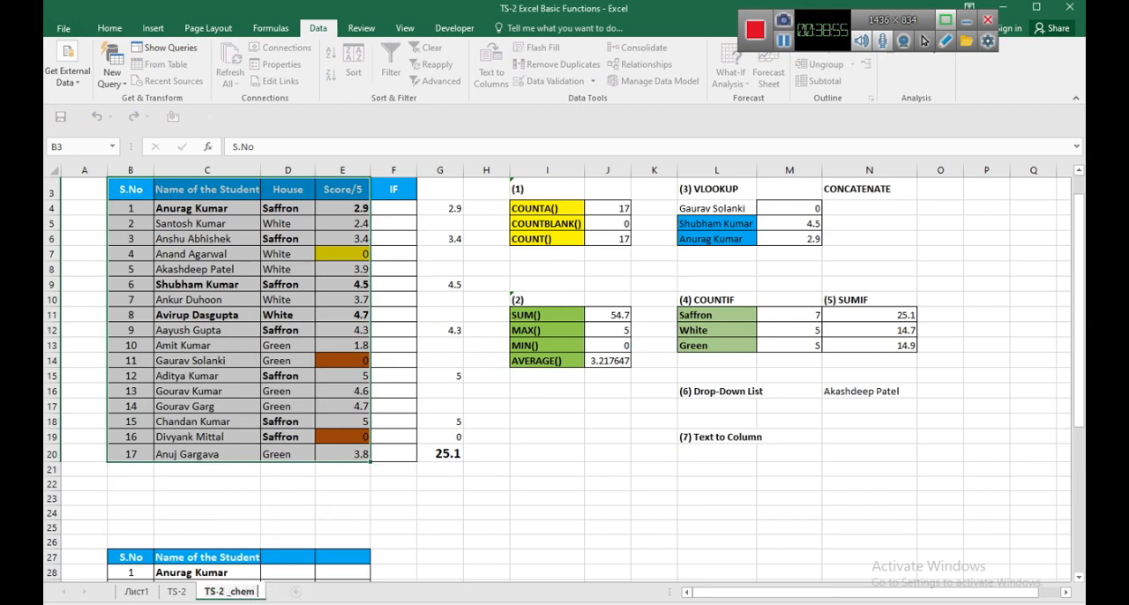
type(" engg")
key("Return")
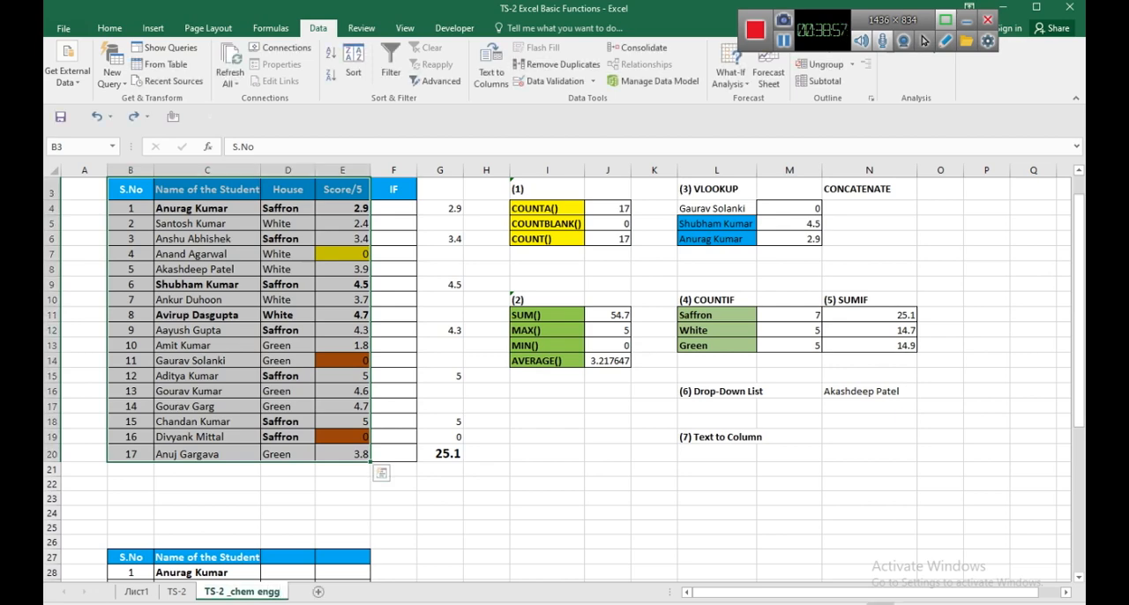
Change the header in C3 of the copied sheet to "Name of the Eqpt".
left_click(207, 454)
scroll(208, 454, "up", 1)
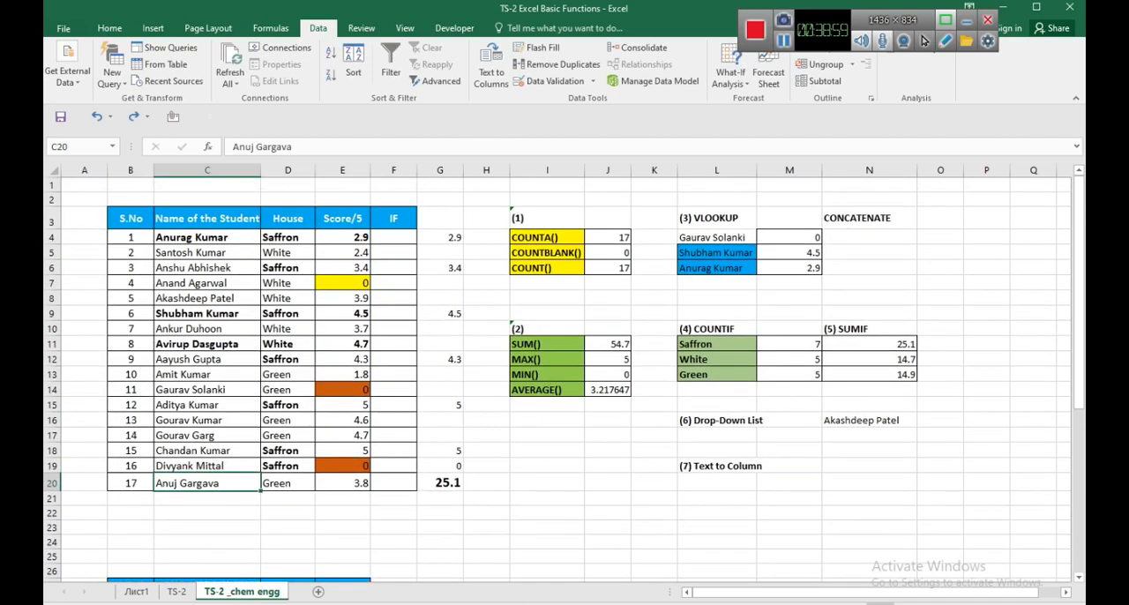
left_click(207, 219)
key("F2")
key("BackSpace")
key("BackSpace")
key("BackSpace")
key("BackSpace")
key("BackSpace")
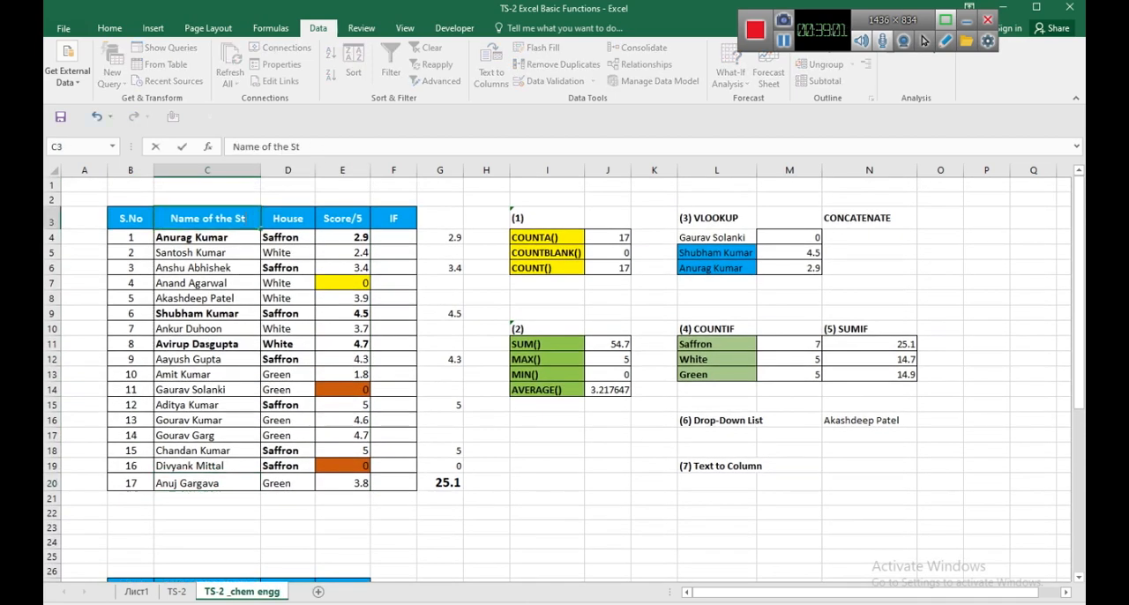
key("BackSpace")
key("BackSpace")
type("Eqpt")
key("Return")
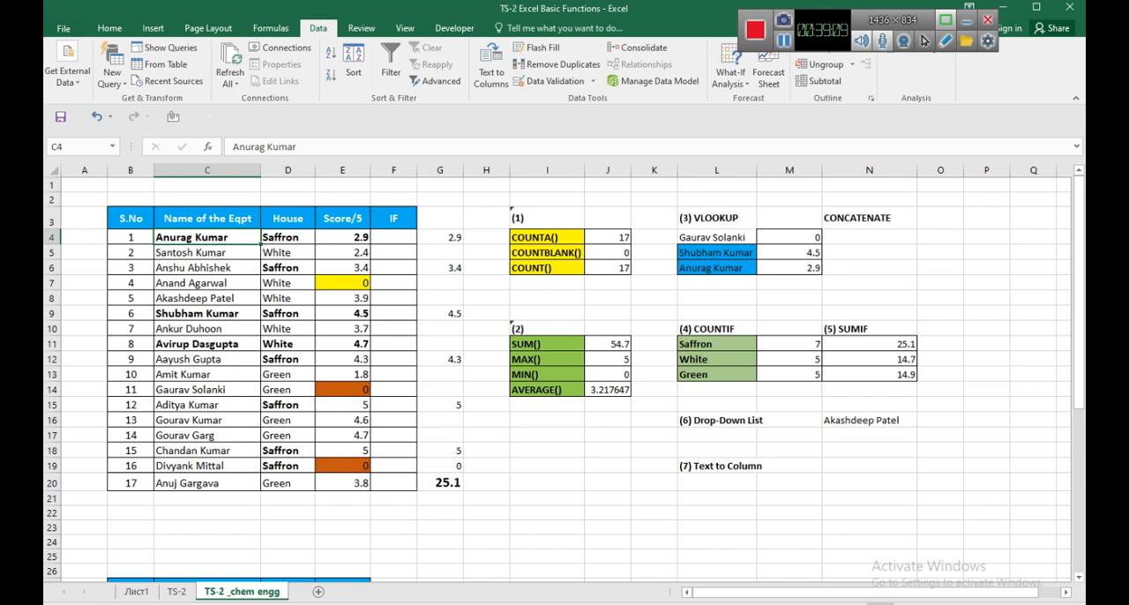
Switch to the Google Meet call and check who is in the participants list.
mouse_move(559, 604)
left_click(503, 560)
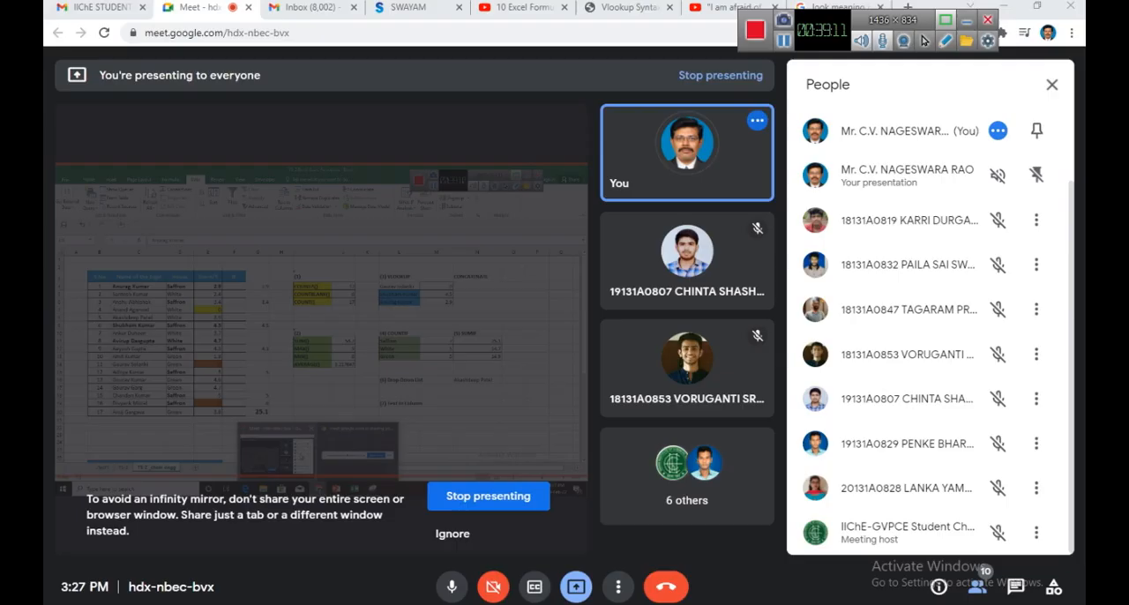
left_click(1051, 85)
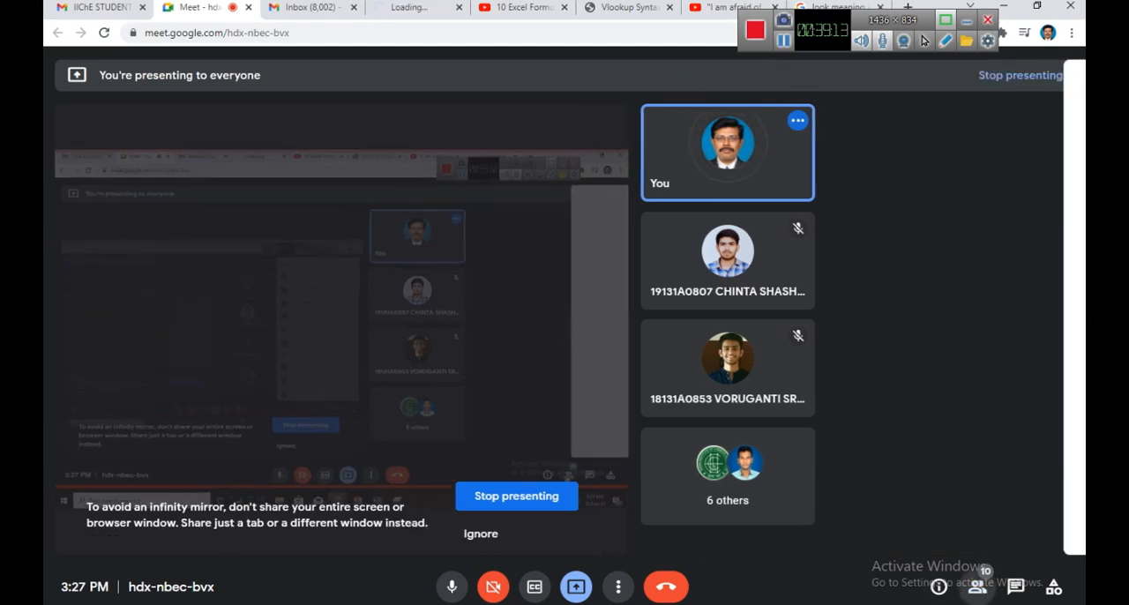
left_click(977, 586)
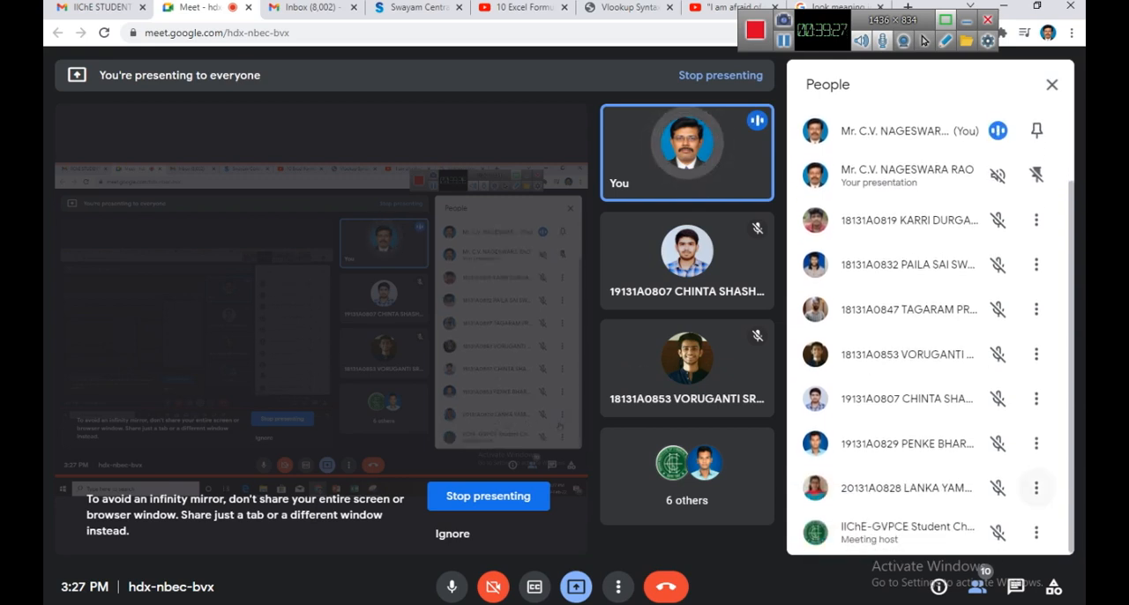
Pin and unpin a student's tile in the call, and return to the Excel workbook with the participants list closed.
left_click(1036, 533)
left_click(881, 480)
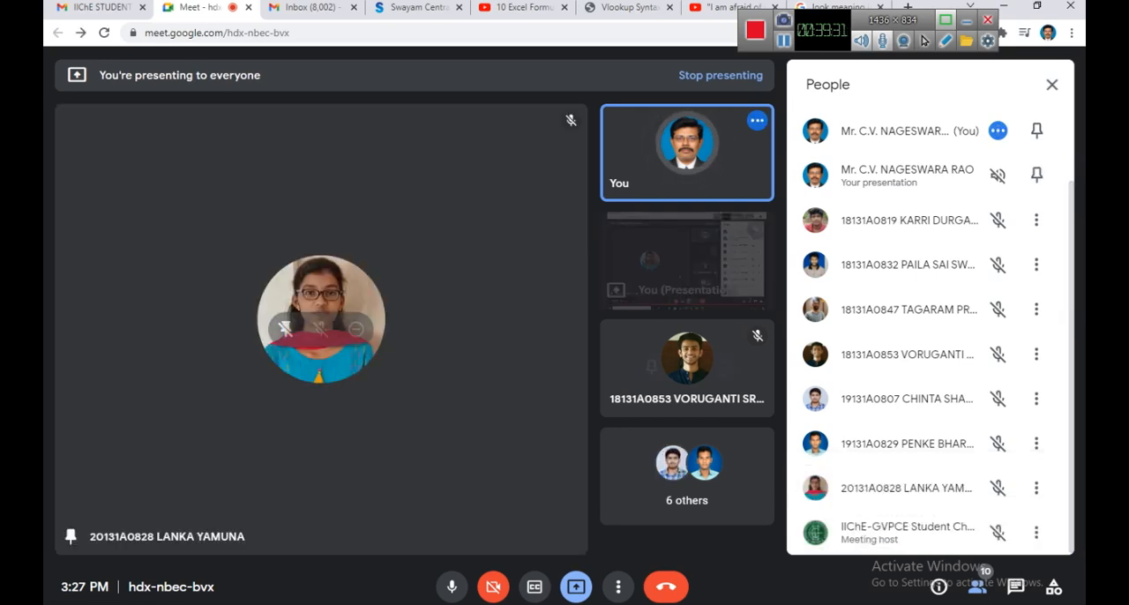
left_click(285, 328)
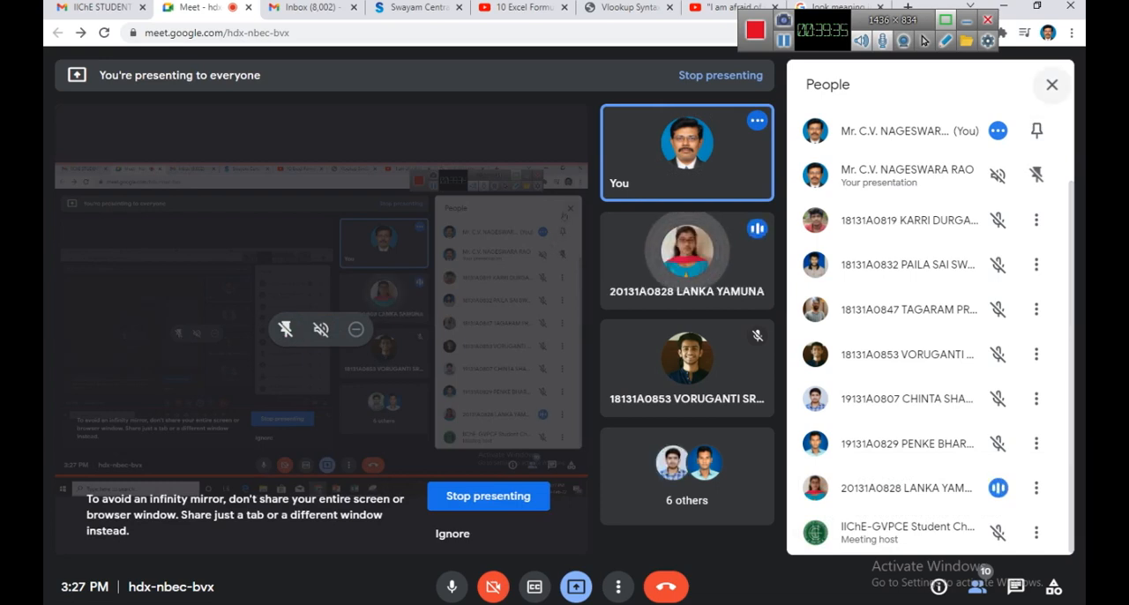
left_click(1051, 84)
key("alt+Tab")
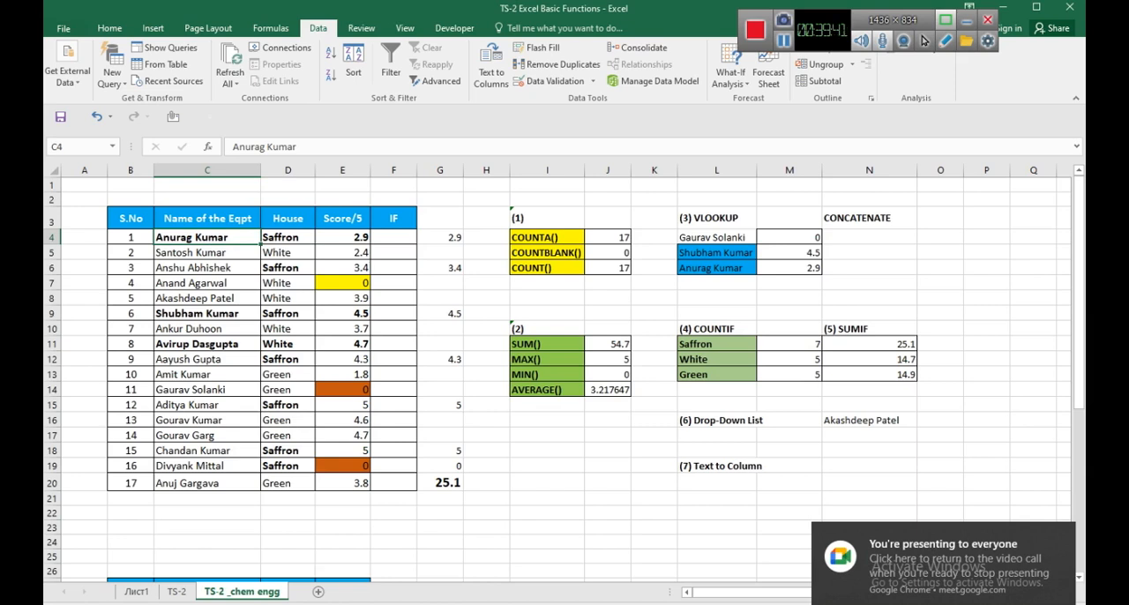
Replace the first entry under the equipment name header, C4, with "Ball mill" and clear its House value in D4.
type("Ball")
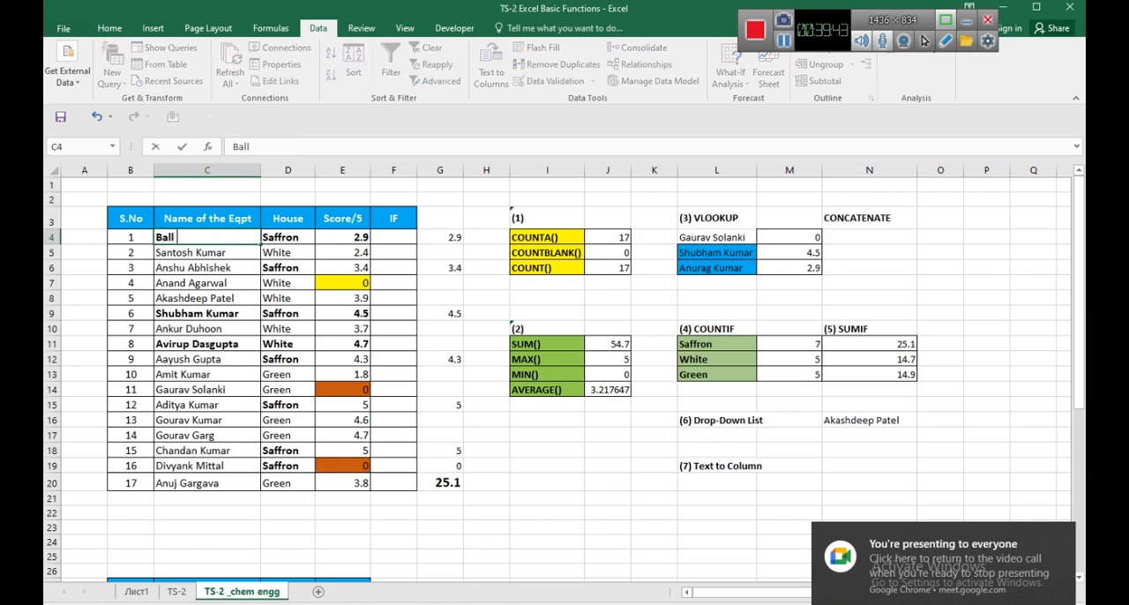
type(" mill")
key("Return")
key("Up")
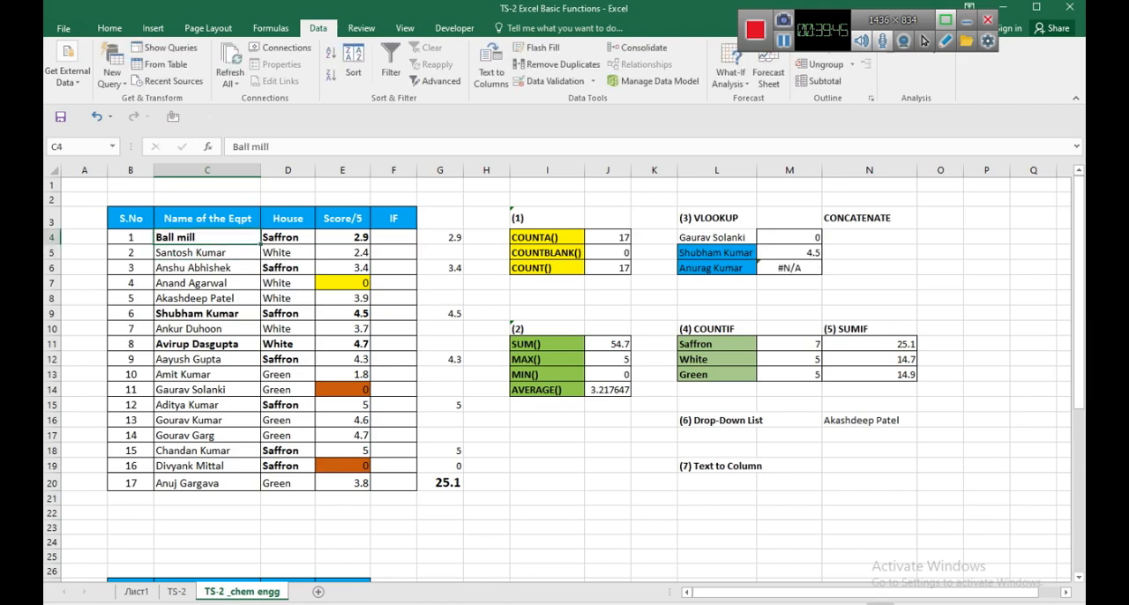
key("Right")
key("Delete")
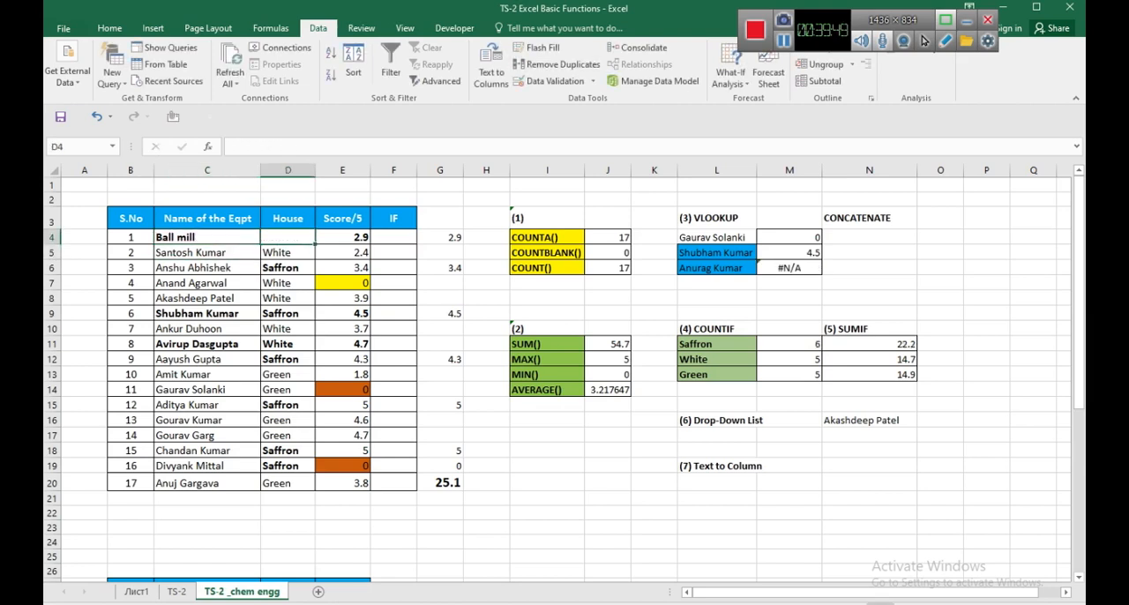
Change the table headers in D3 to "MOC" and in E3 to "Qty".
key("Up")
type("MOC")
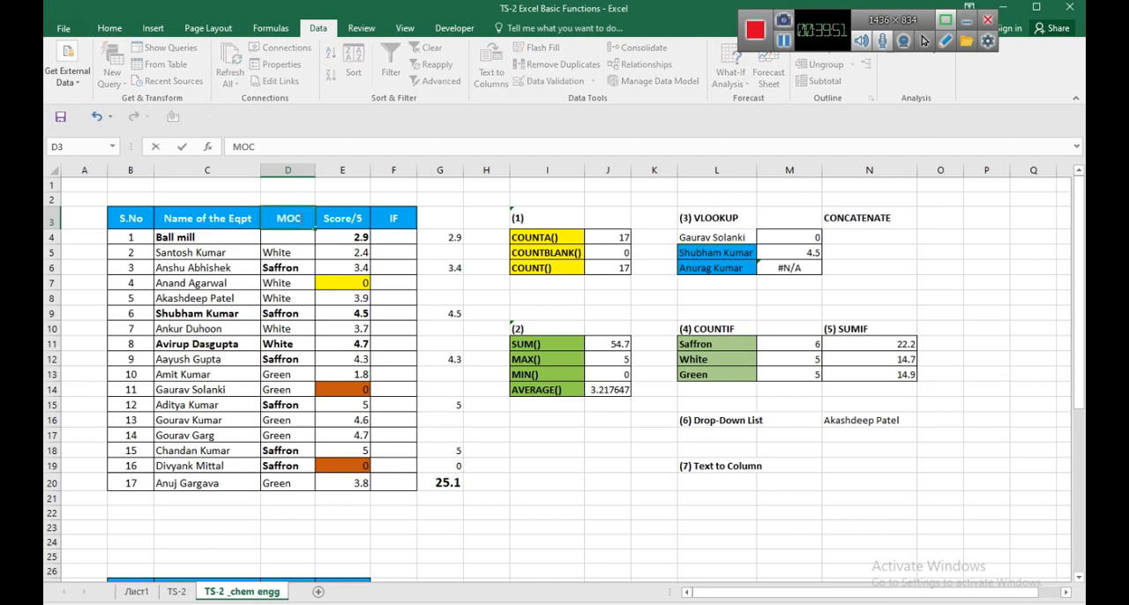
key("Tab")
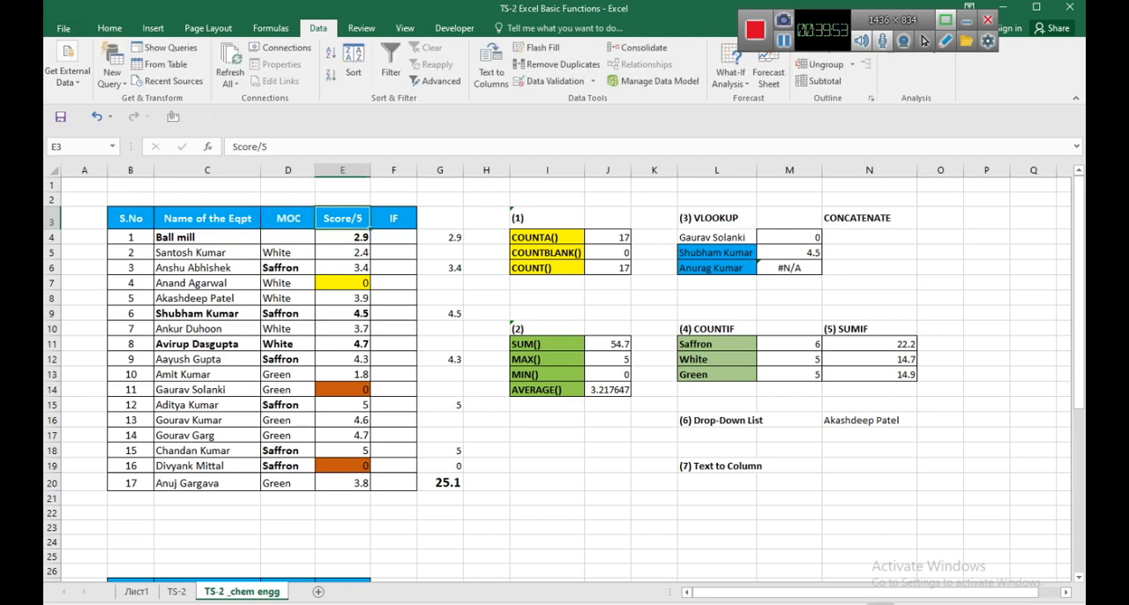
type("Qty")
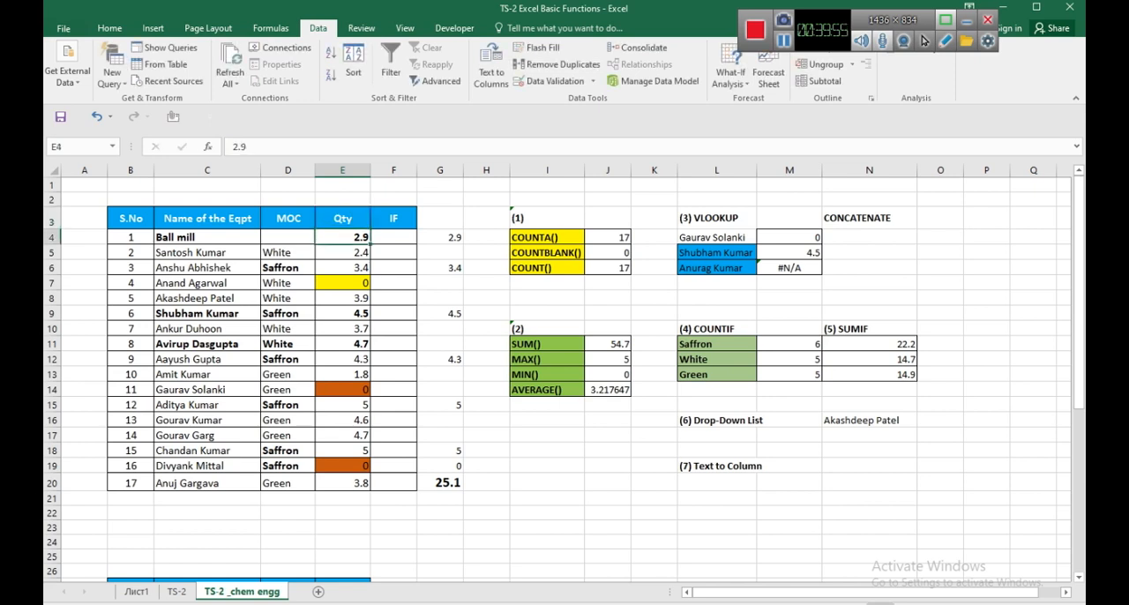
key("Return")
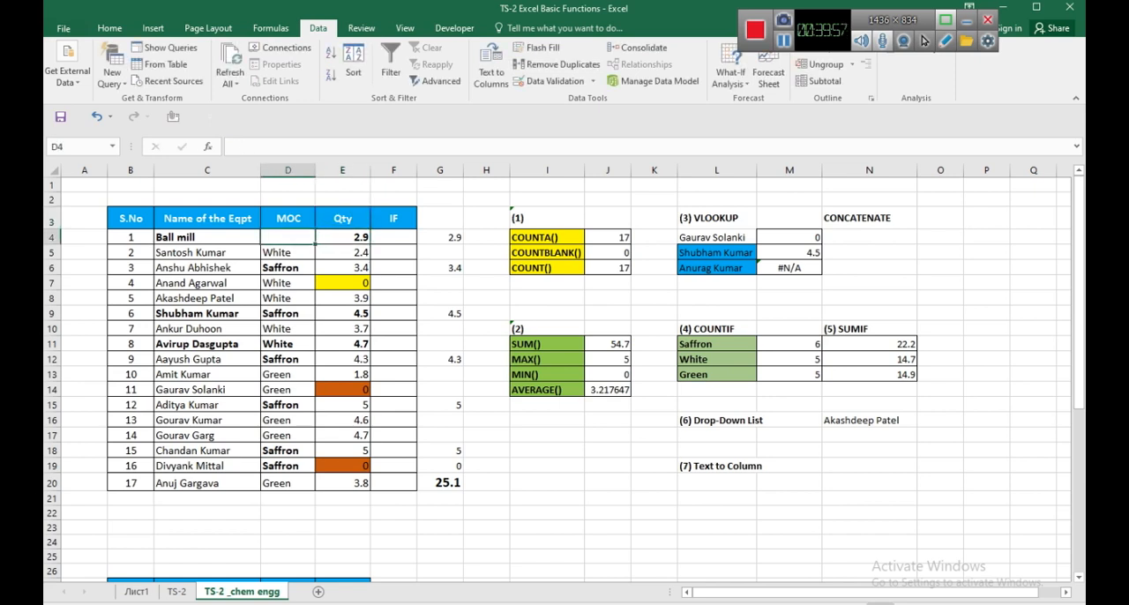
Clear the remaining name, house and score entries in C5:E20 of the copied table.
left_click_drag(194, 253, 374, 496)
key("Delete")
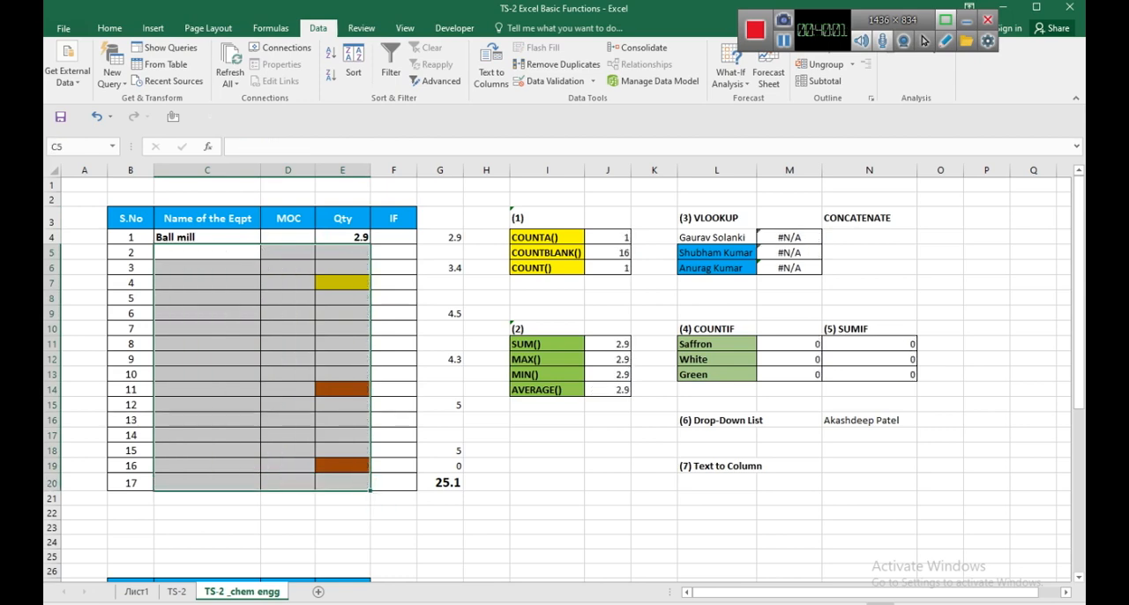
key("Left")
key("Right")
Switch to the Google Meet call, briefly pin a student from the participants list, and return to the Excel workbook.
key("alt+Tab")
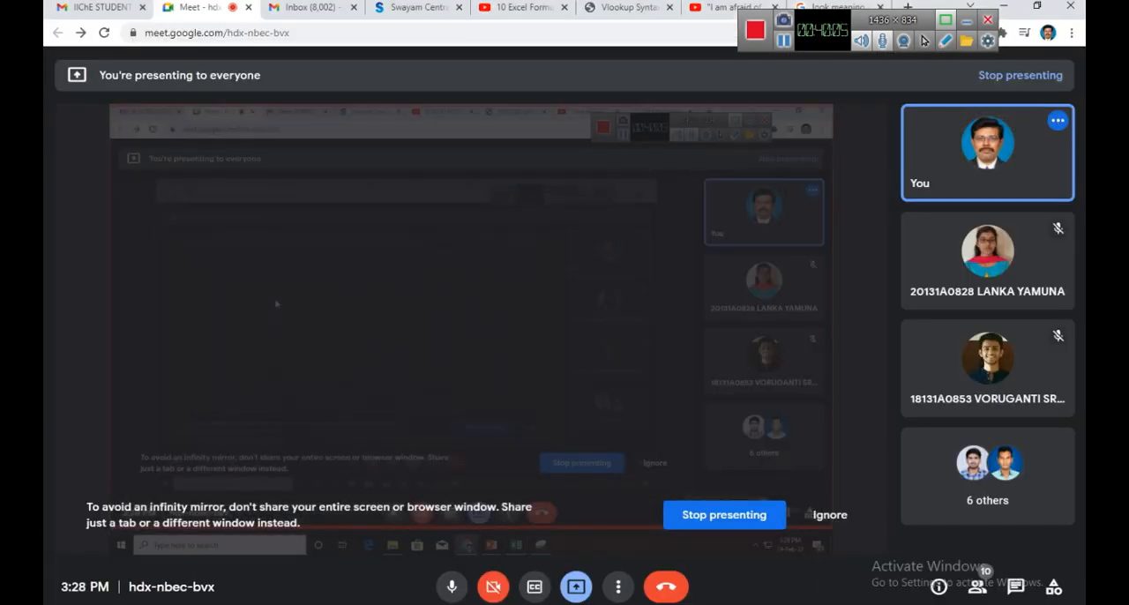
left_click(977, 586)
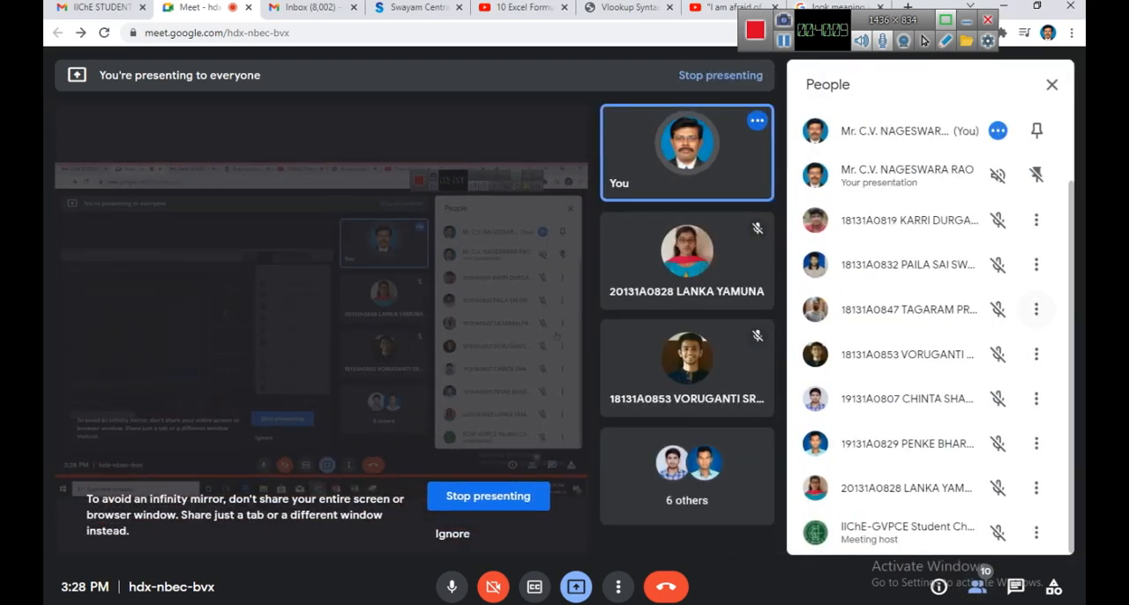
left_click(1036, 308)
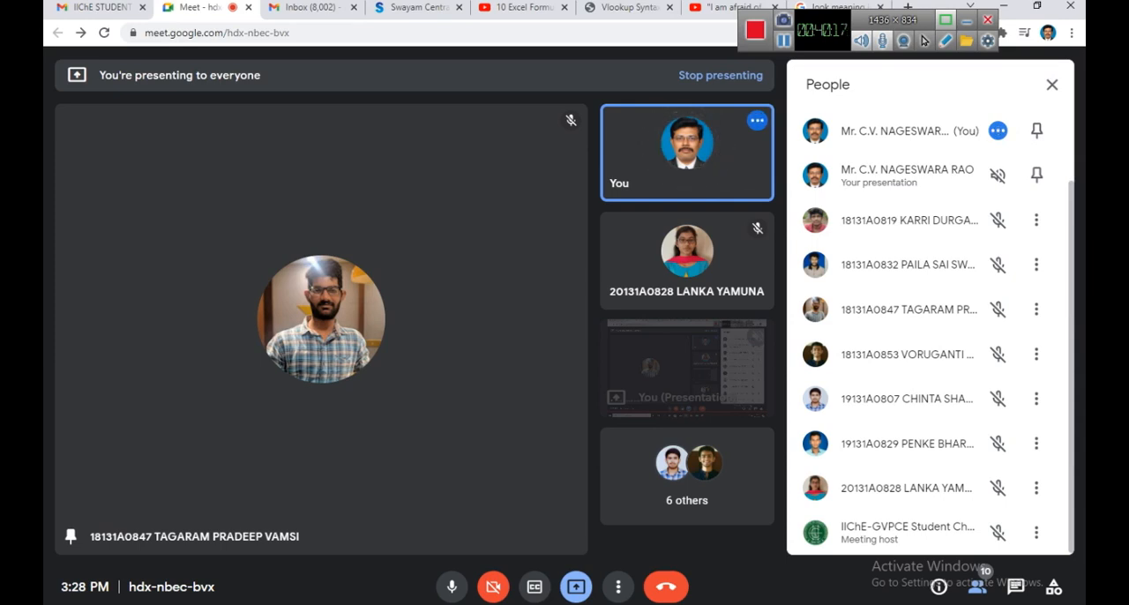
left_click(1051, 84)
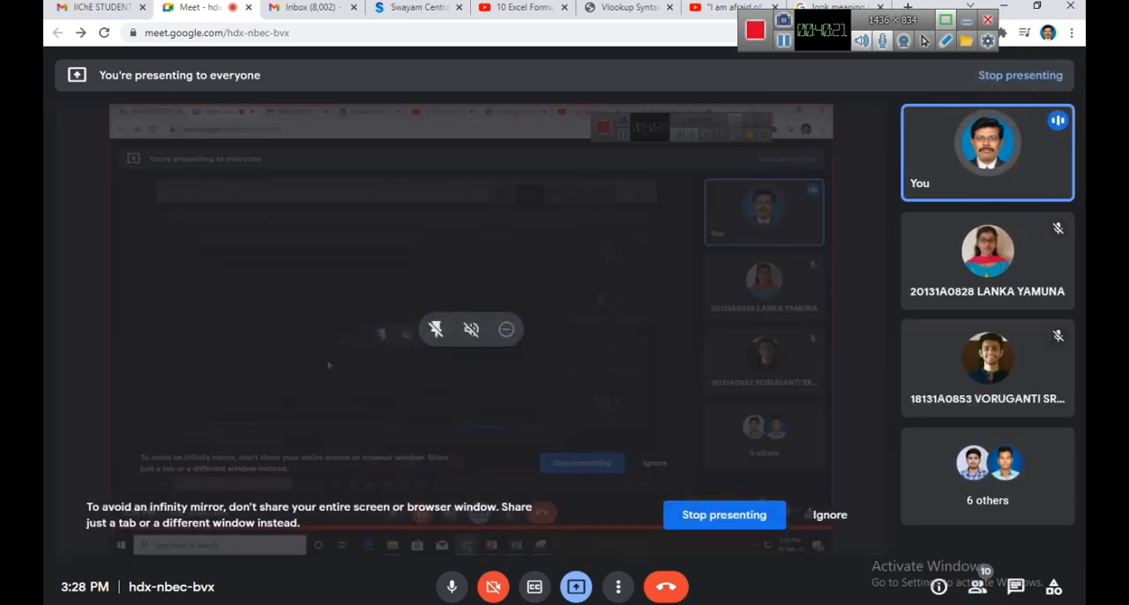
left_click(617, 603)
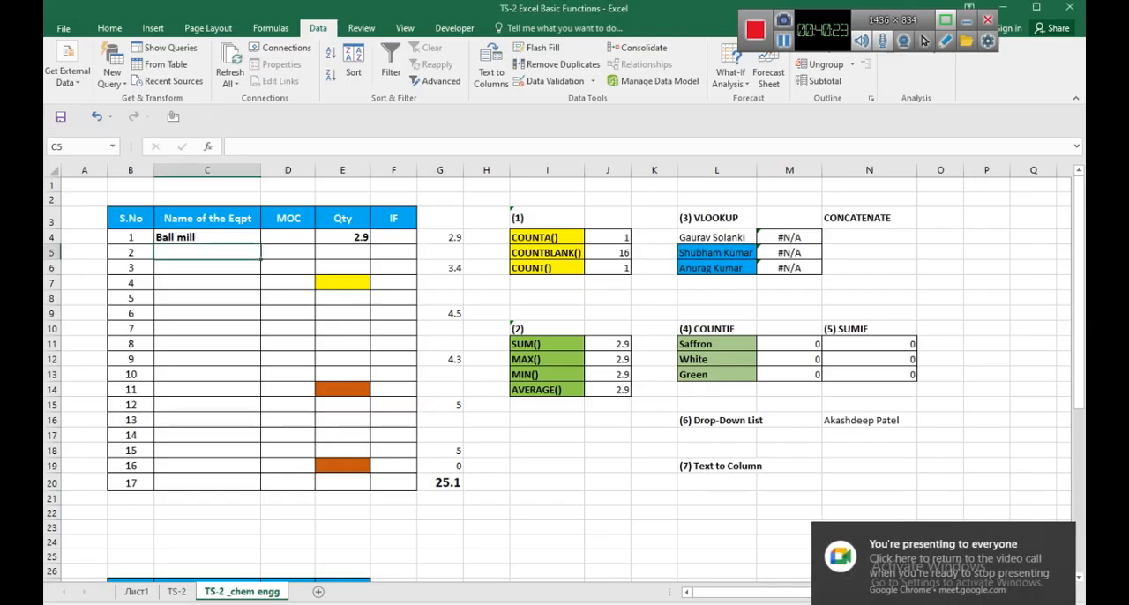
Enter the note "MOC - Material of Construction" below the table in C23.
left_click(287, 238)
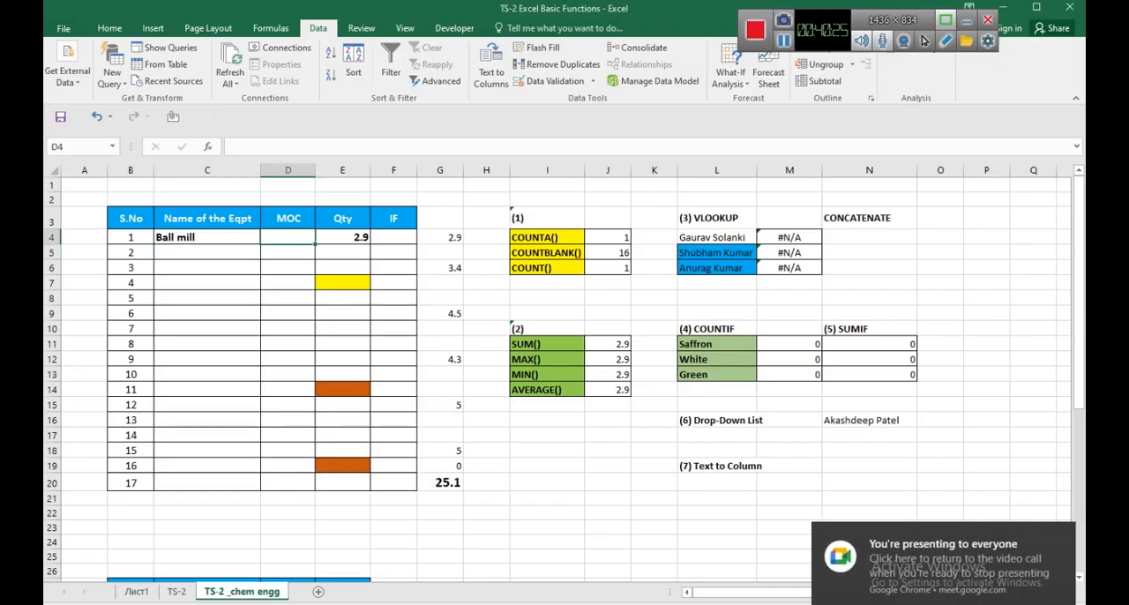
left_click(207, 527)
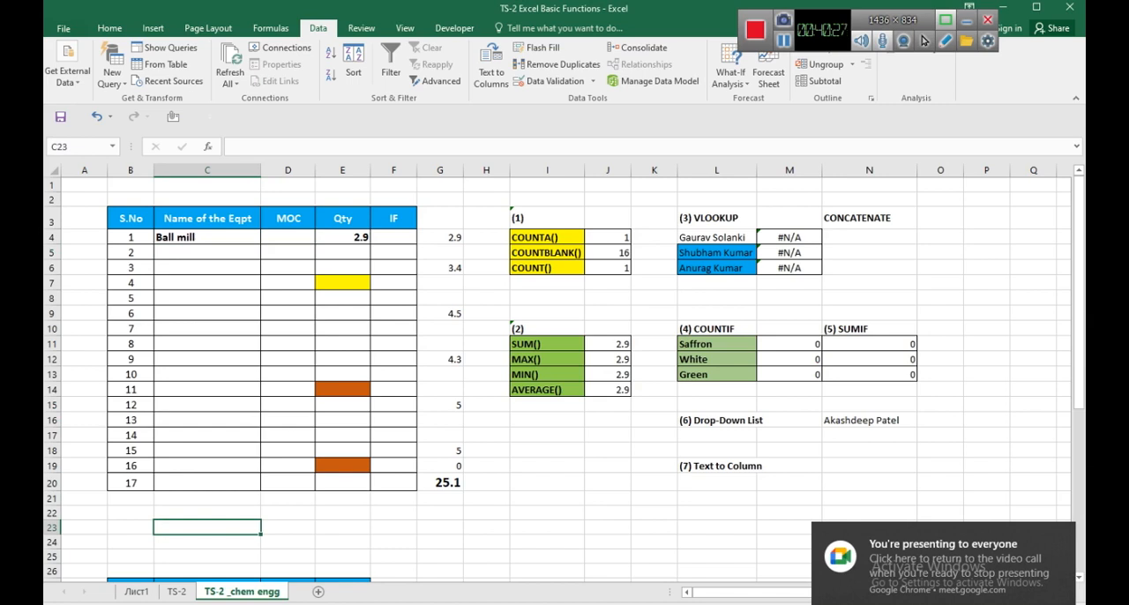
type("MOC - Ma")
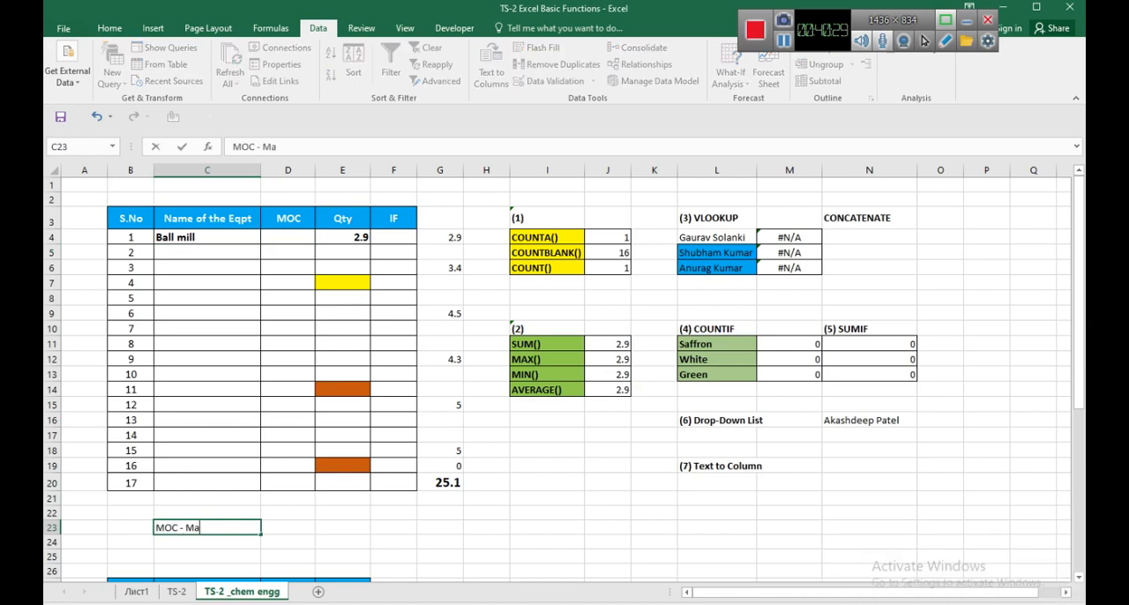
type("terial of Constru ct")
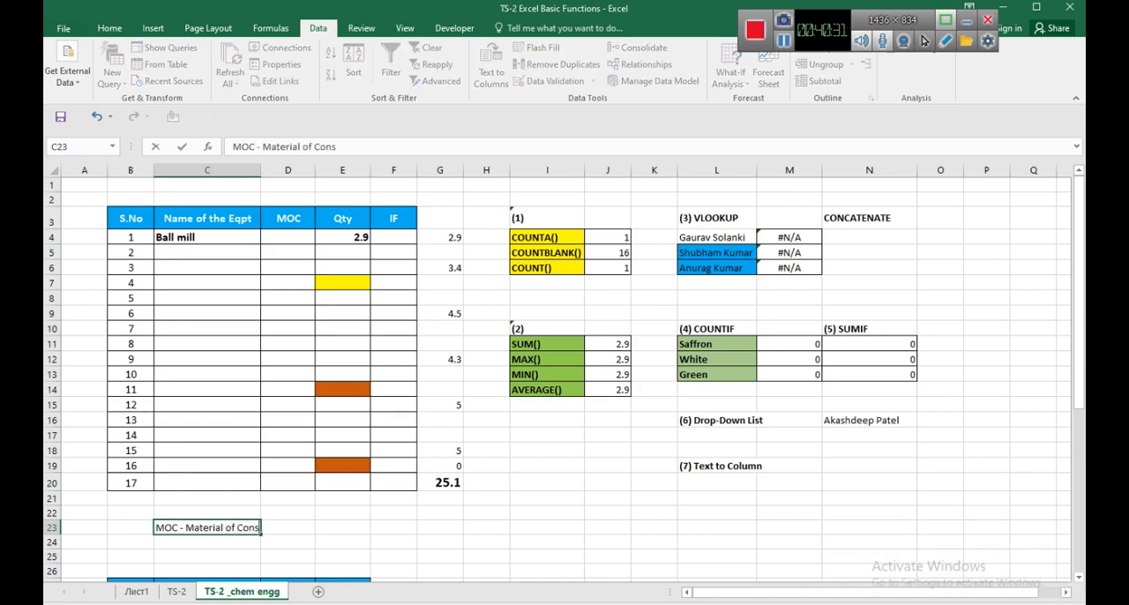
key("BackSpace")
key("BackSpace")
key("BackSpace")
type("ction")
key("Return")
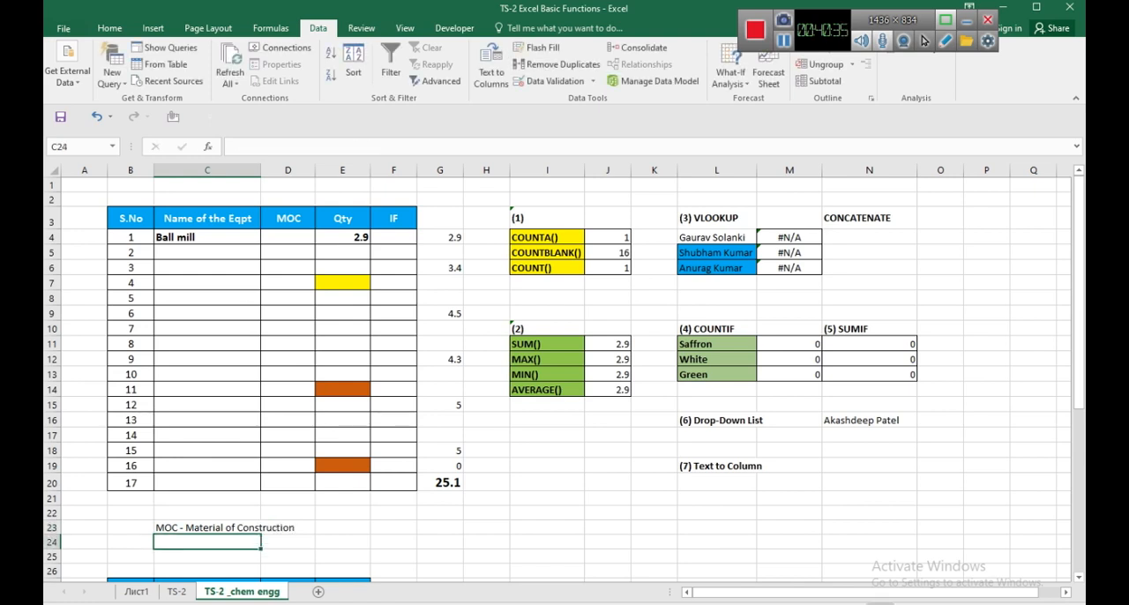
Enter the second meaning, "MOC - Management of Change", in C24.
type("MOC - Man")
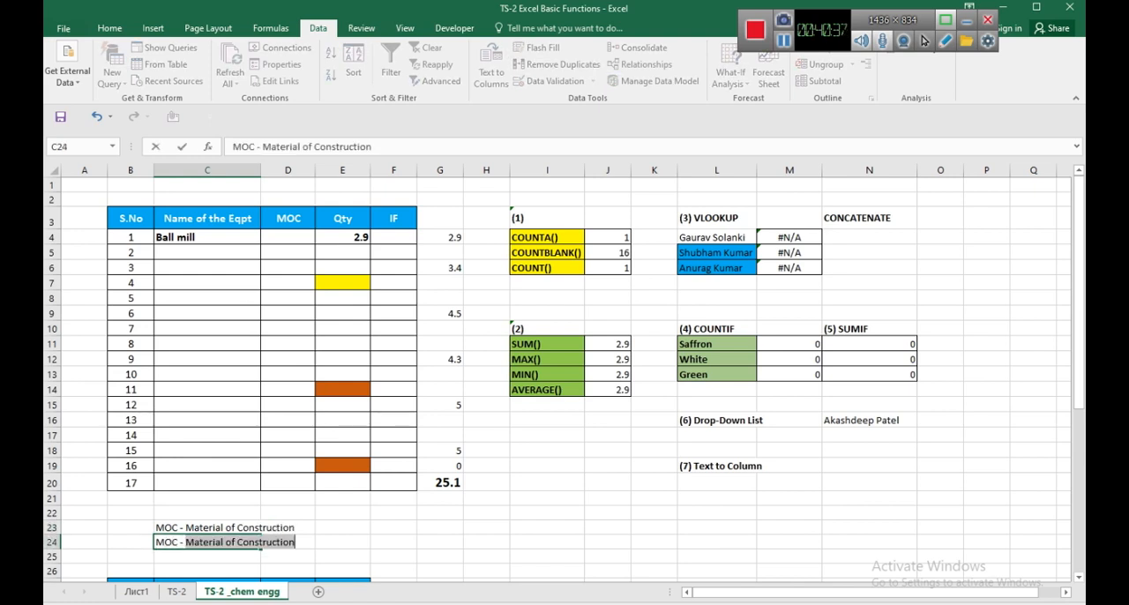
type("agement of Change")
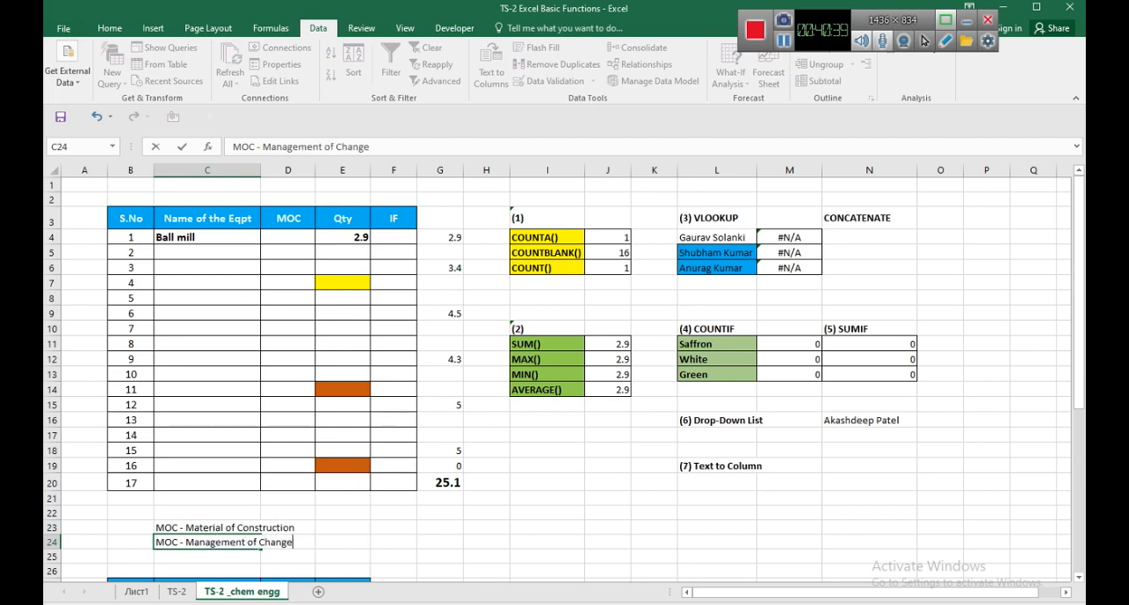
key("Return")
left_click(207, 527)
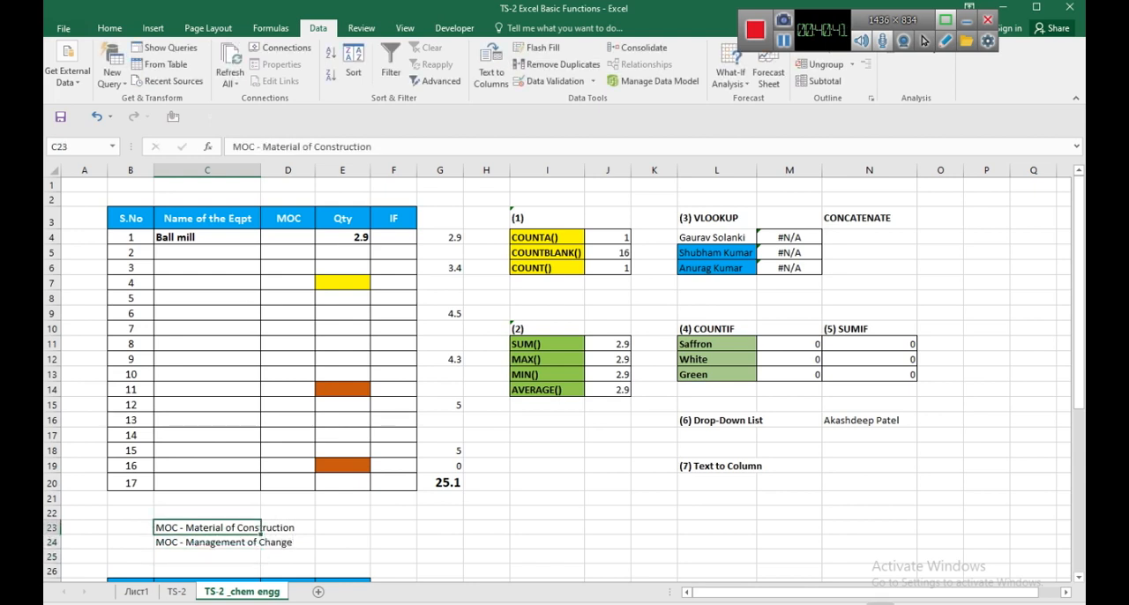
Enter "SS" as the MOC of the ball mill in D4.
left_click(287, 238)
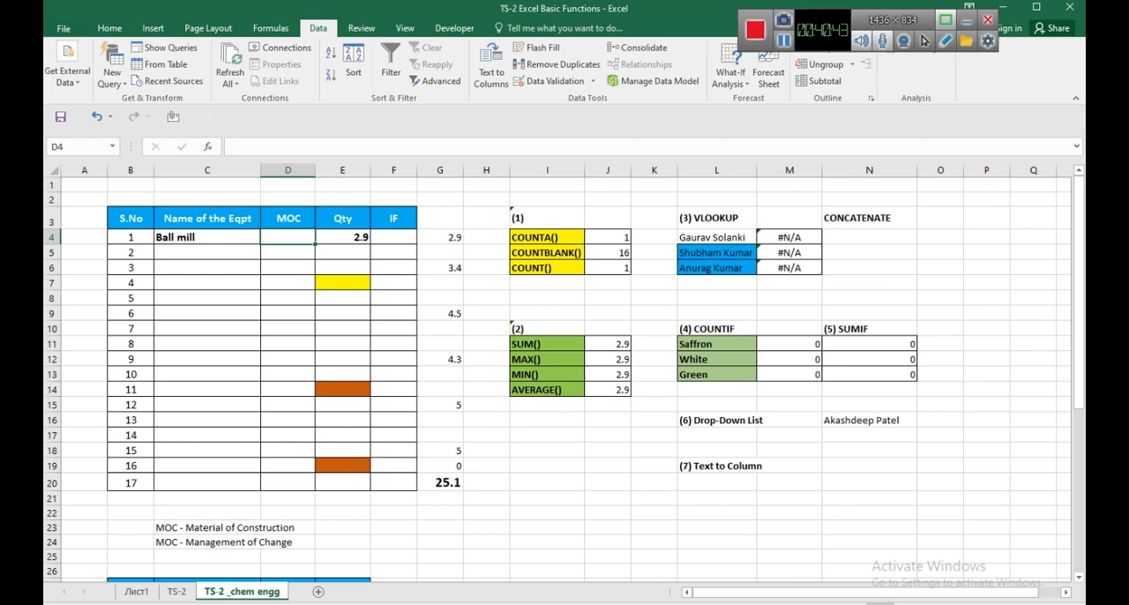
type("SS")
key("Return")
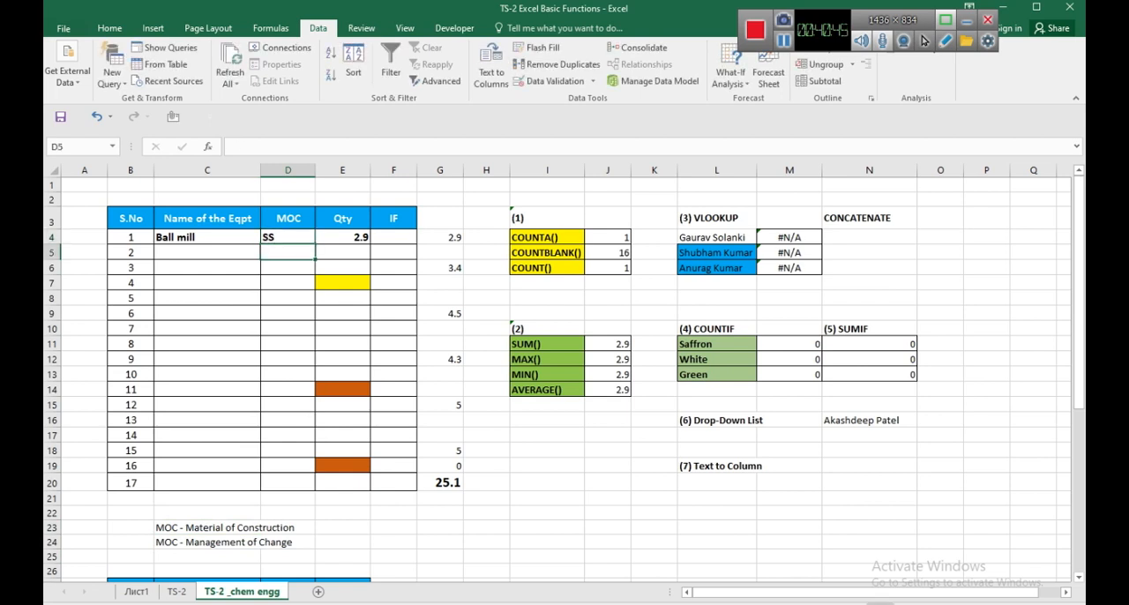
Fill row 5 of the equipment table with "Distillation Column" and MOC "SS".
key("Left")
type("Distillatio")
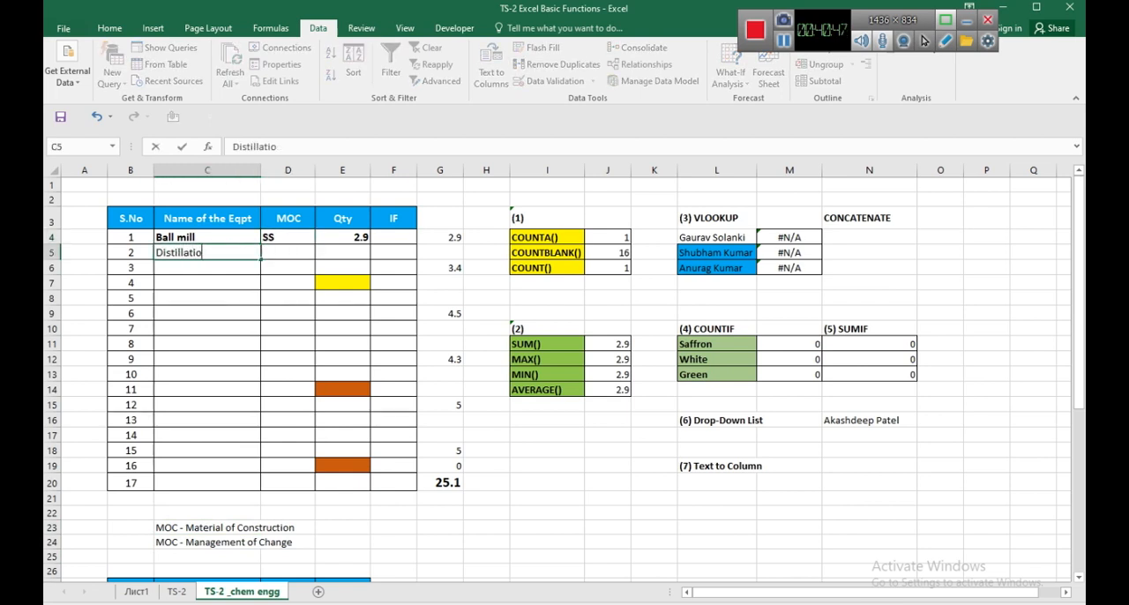
type("n Column")
key("Return")
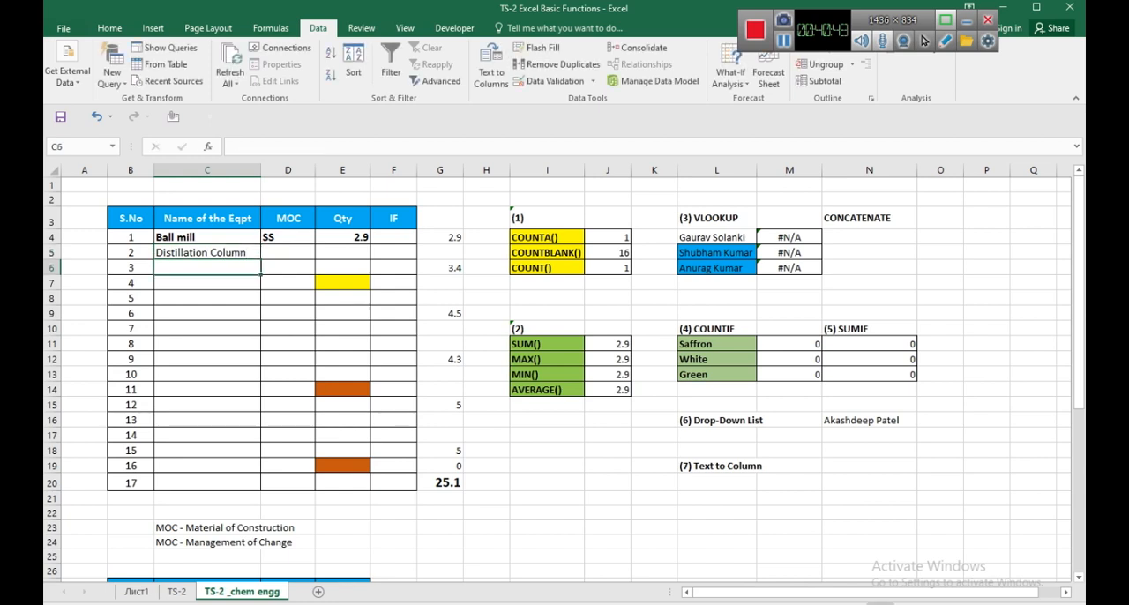
key("Up")
key("Right")
type("SS")
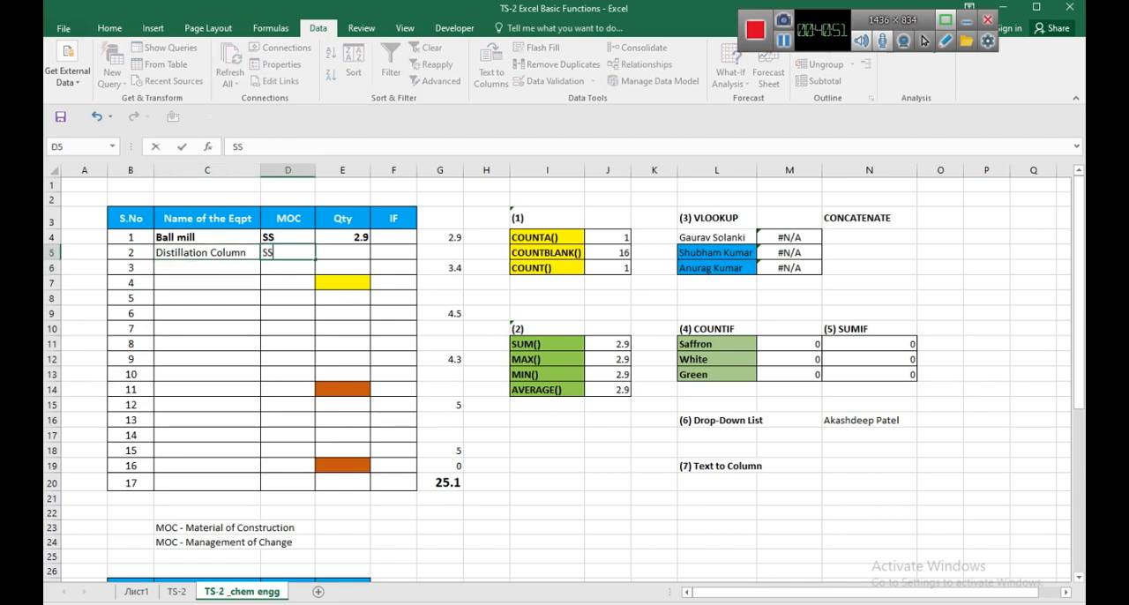
key("Return")
Fill row 6 of the equipment table with another "Distillation Column" and MOC "PP".
key("Left")
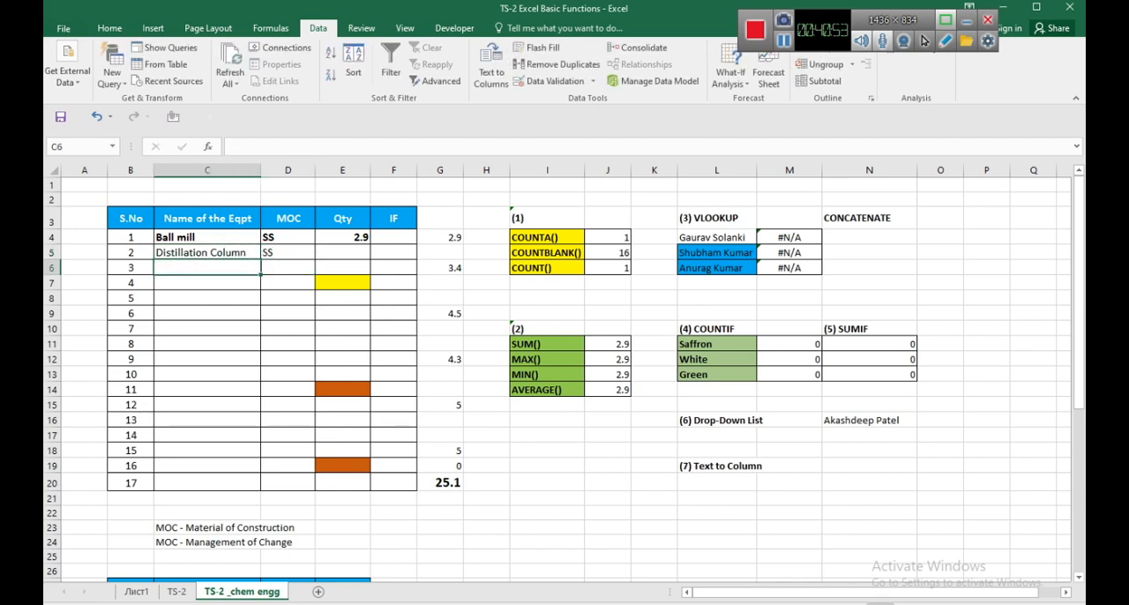
type("Distillation ")
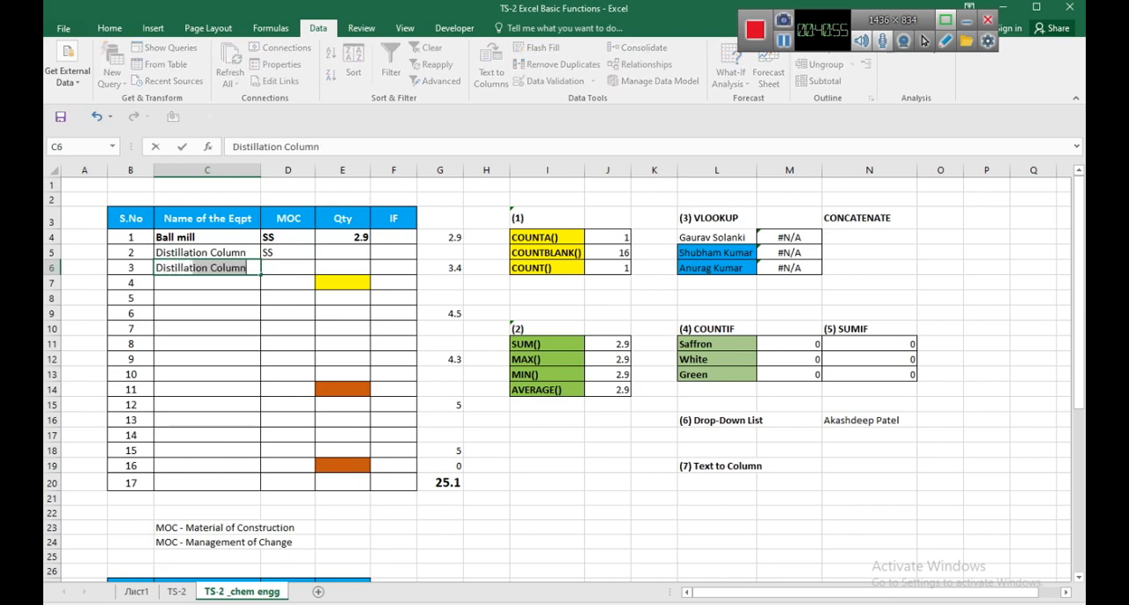
type("Column")
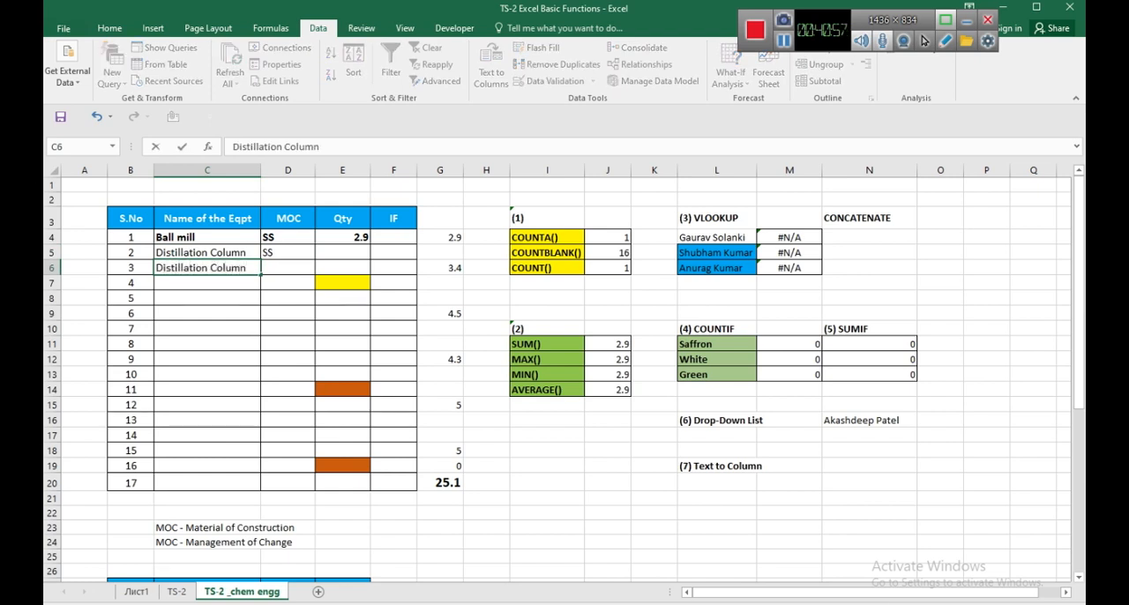
key("Tab")
type("PP")
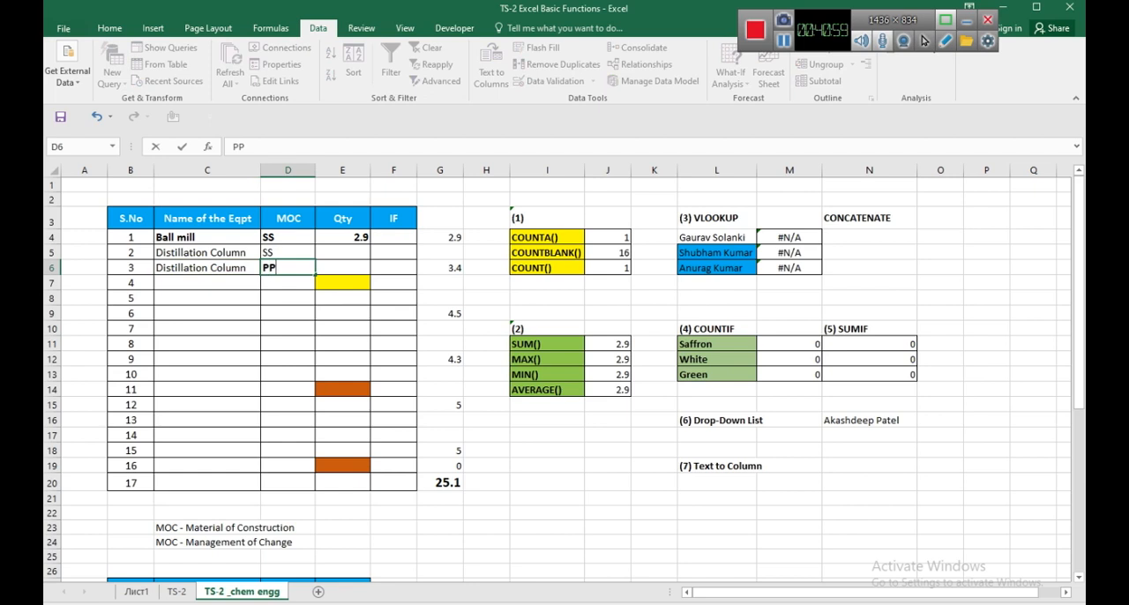
key("Return")
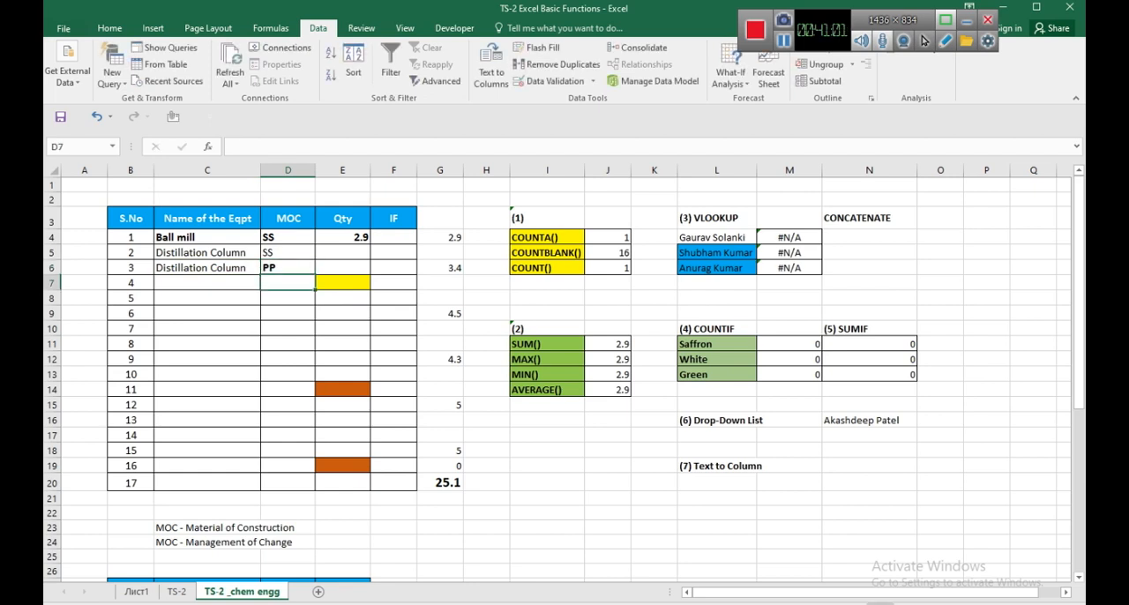
Fill row 7 of the equipment table with "Pipe" and MOC "MS".
key("Left")
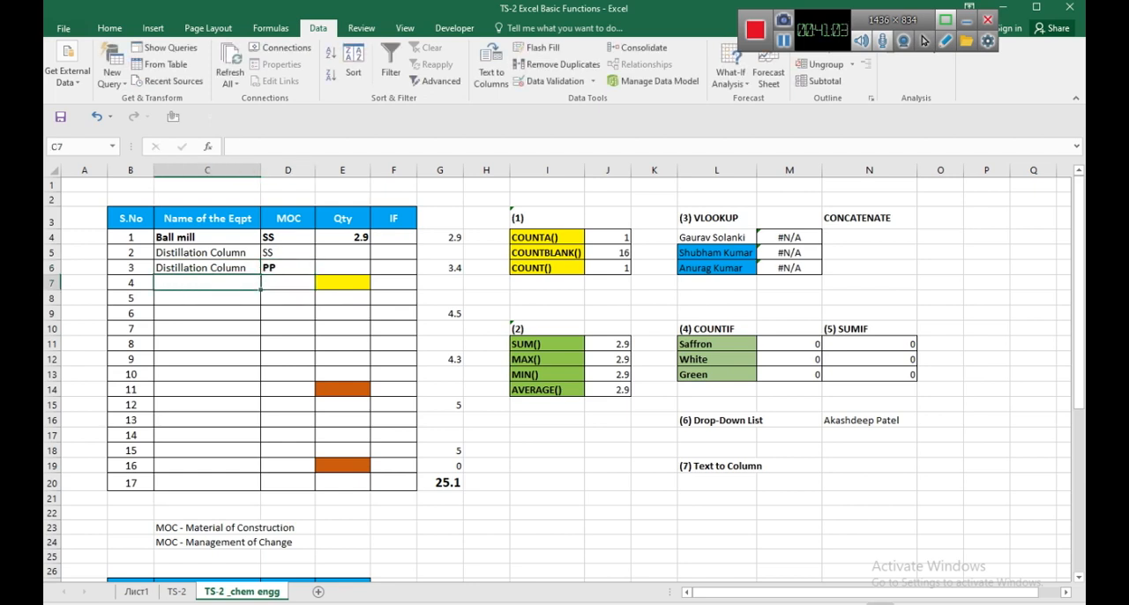
type("P")
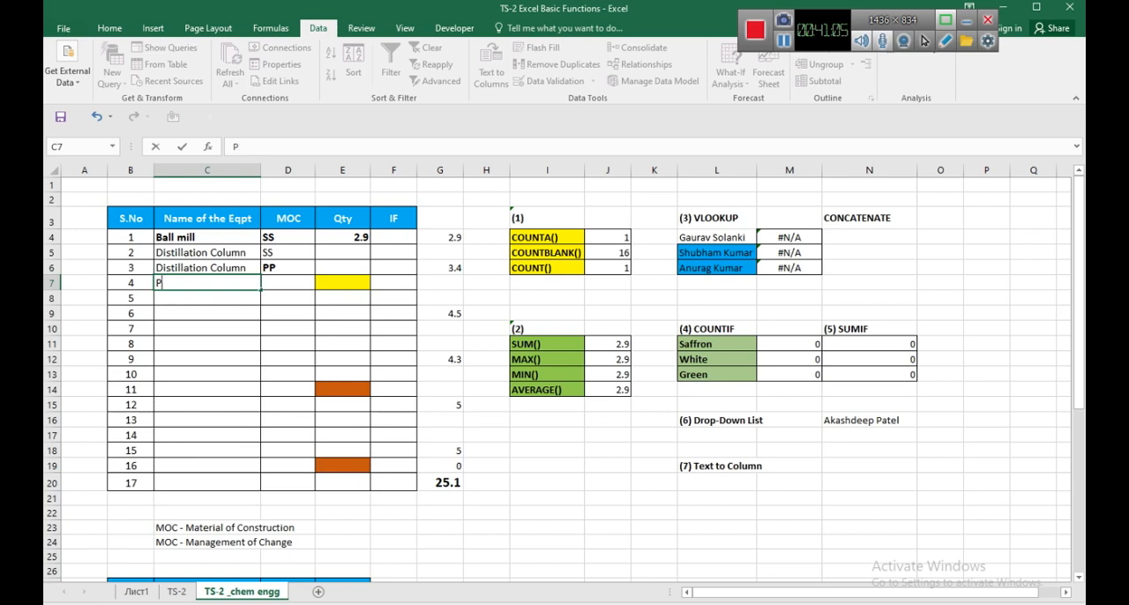
type("ipe")
key("Tab")
type("MS")
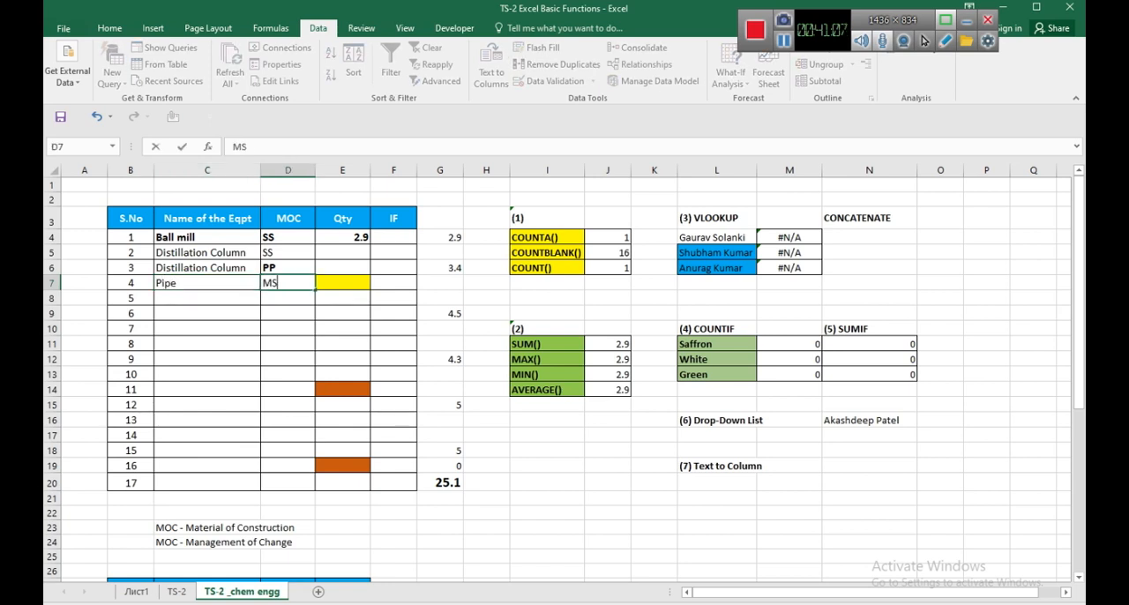
key("Return")
Enter "Pipe" as the fifth equipment name in C8.
key("Left")
type("Pipe")
key("Return")
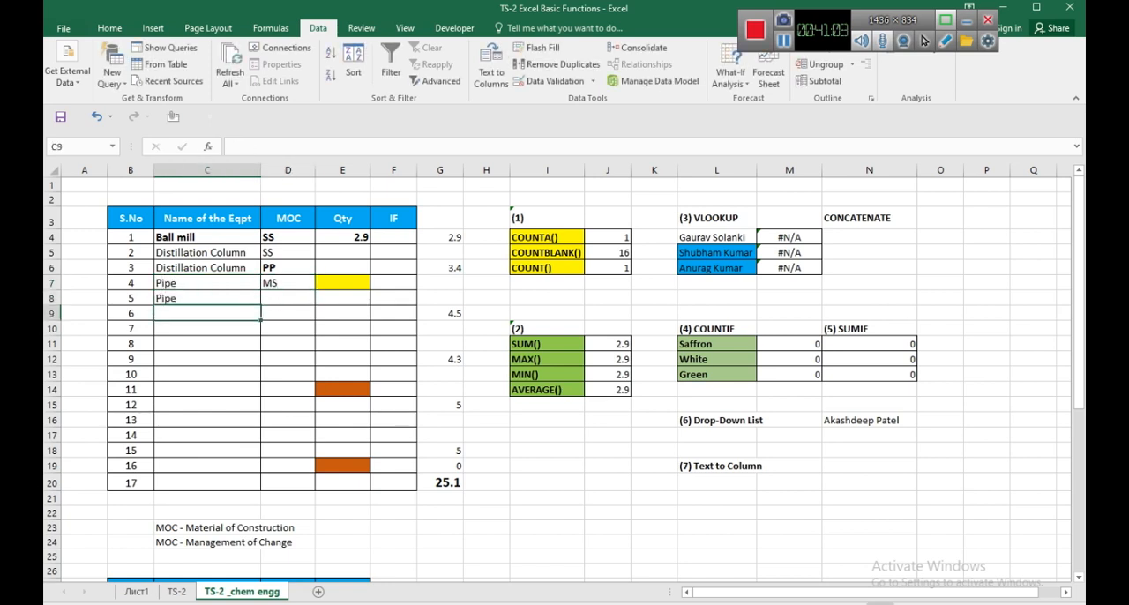
Enter "GI" as the MOC of the pipe in row 8.
key("Up")
key("Right")
type("GIU")
key("Return")
key("Up")
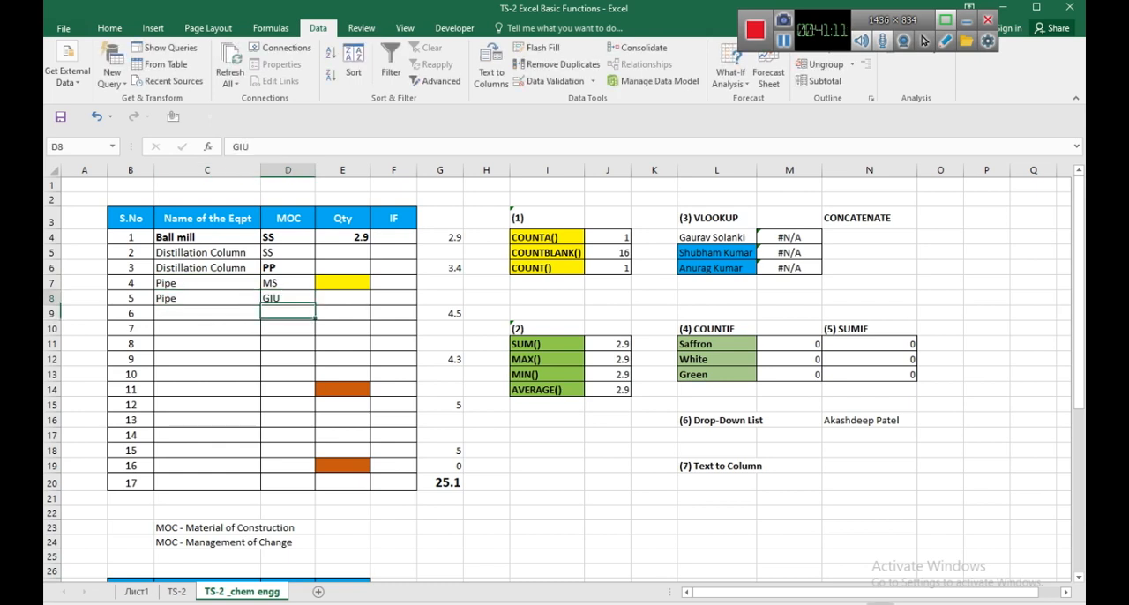
key("F2")
key("BackSpace")
key("Return")
Fill row 9 of the equipment table with "Pipe" and MOC "SS".
key("Left")
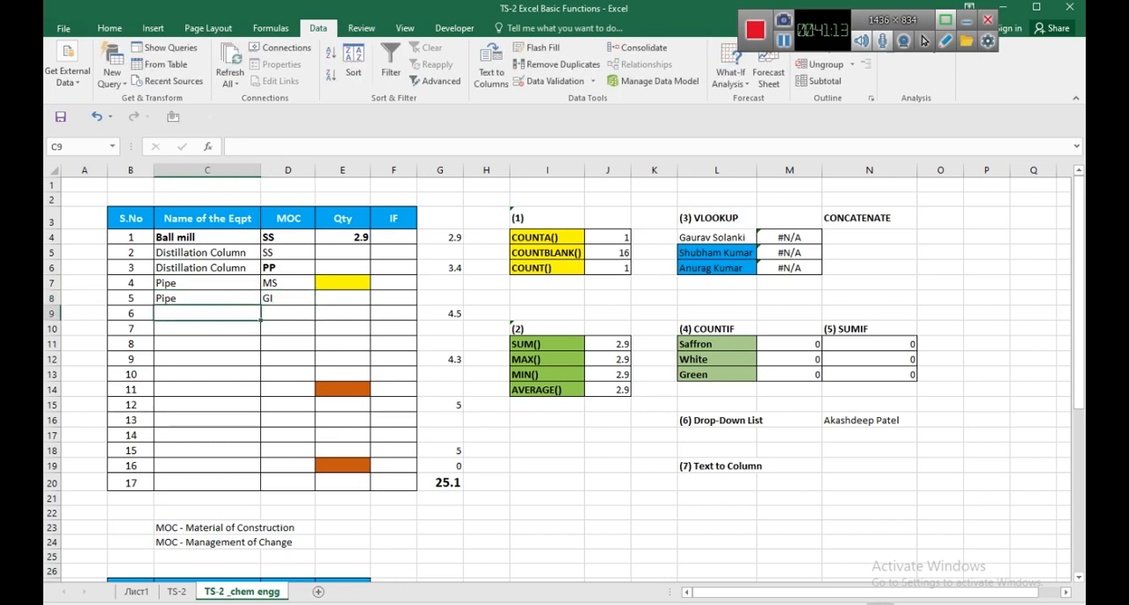
type("Pipe")
key("Right")
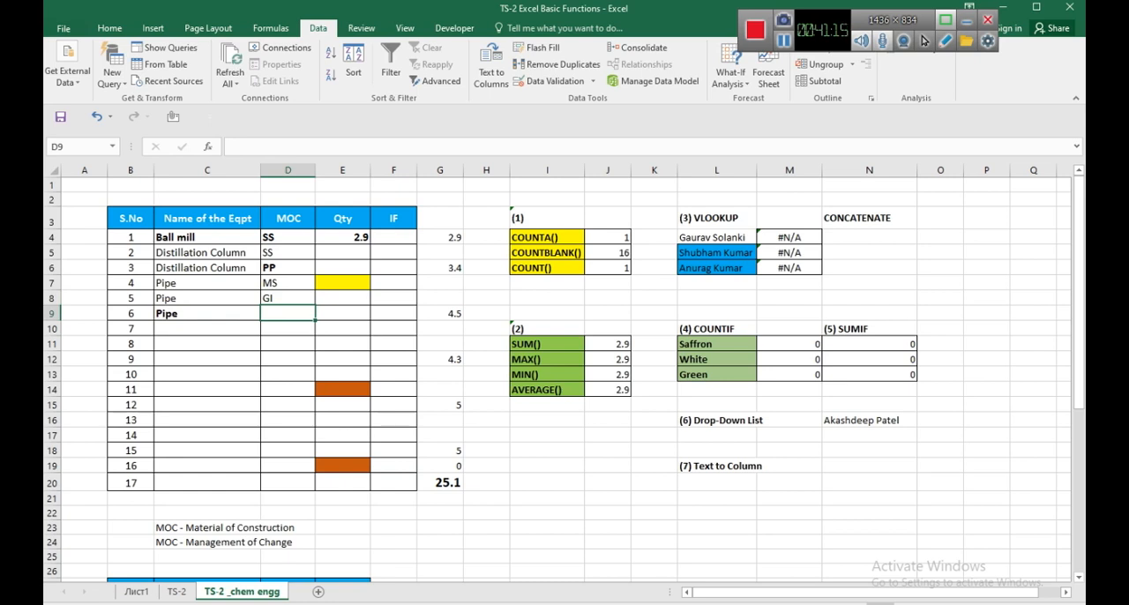
type("SS")
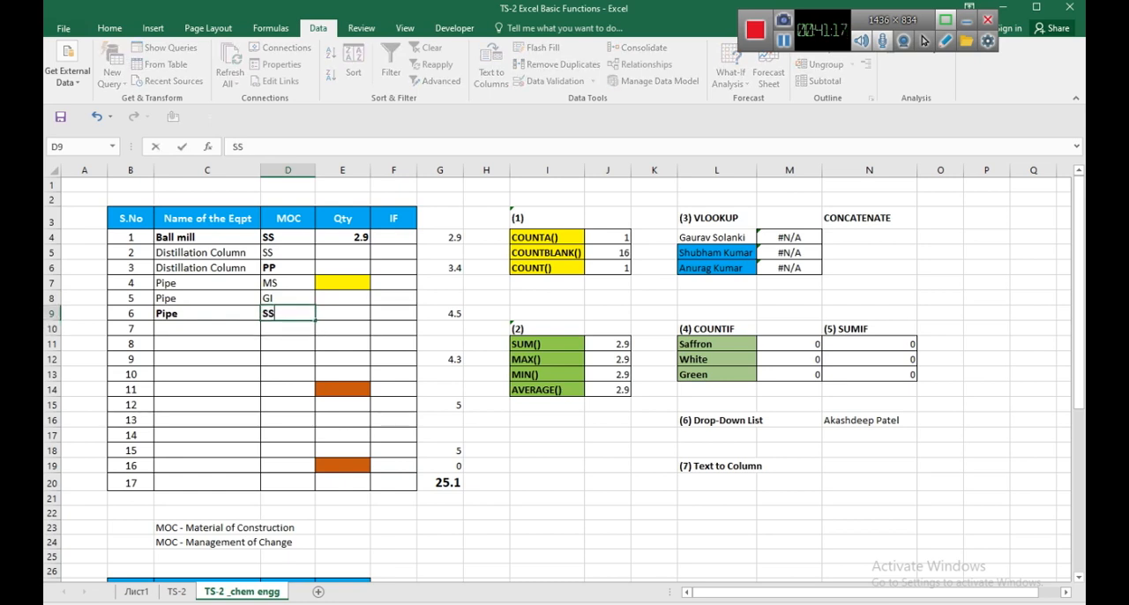
key("Return")
Fill row 10 of the equipment table with "Valve" and MOC "SS".
key("Left")
type("Pipe")
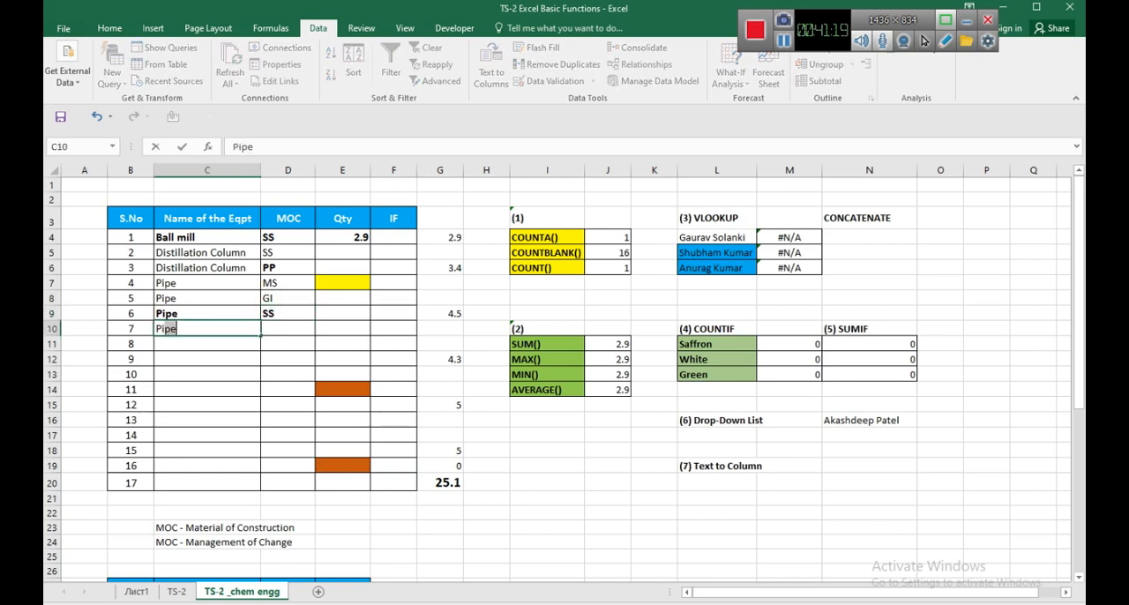
key("BackSpace")
key("BackSpace")
key("BackSpace")
key("BackSpace")
type("Valve")
key("Right")
type("SS")
key("Return")
Fill row 11 of the equipment table with "Valve" and MOC "MS".
key("Left")
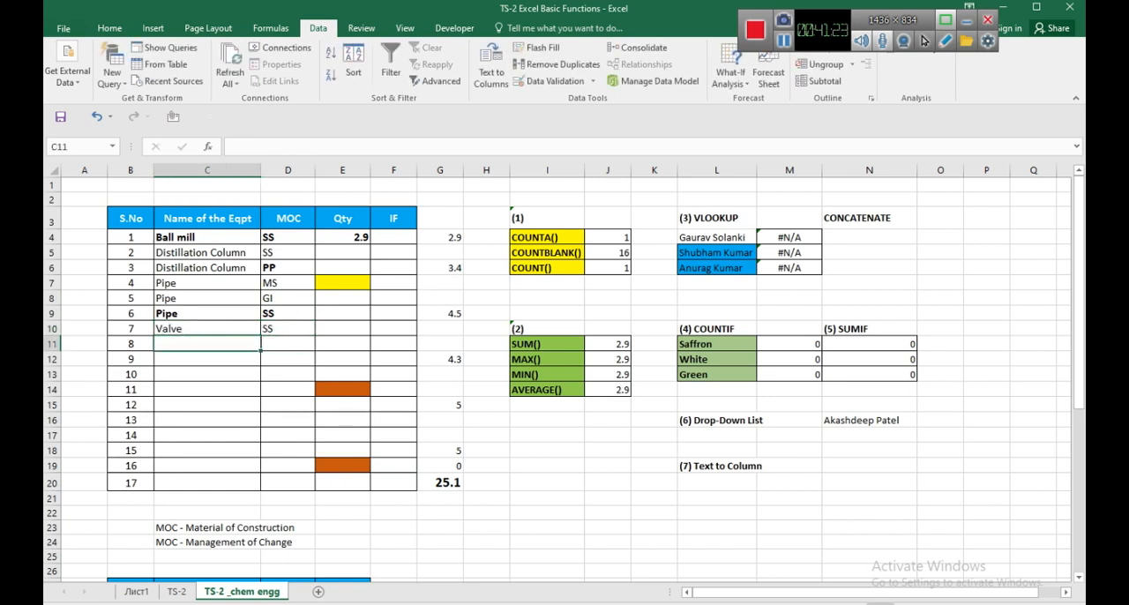
type("Valve")
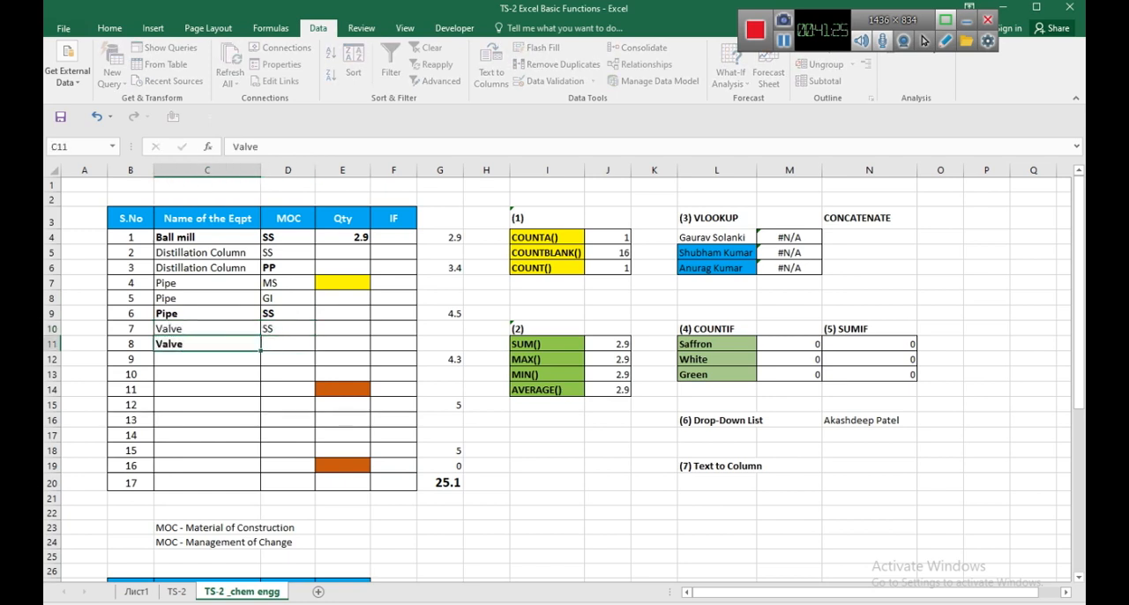
key("Right")
type("MS")
key("Return")
Enter "Valve" as the ninth equipment name in C12.
key("Left")
type("Valve")
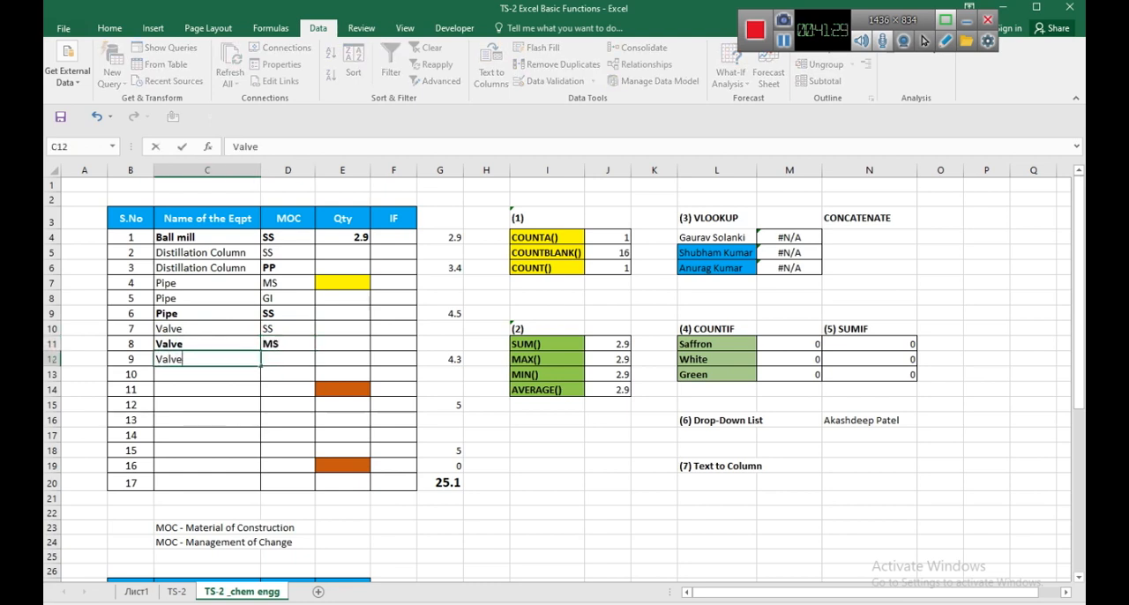
key("Return")
Add the size to the first pipe entry in C7 so it reads "Pipe 1"".
key("Up")
key("Up")
key("Up")
key("Up")
key("Up")
key("Up")
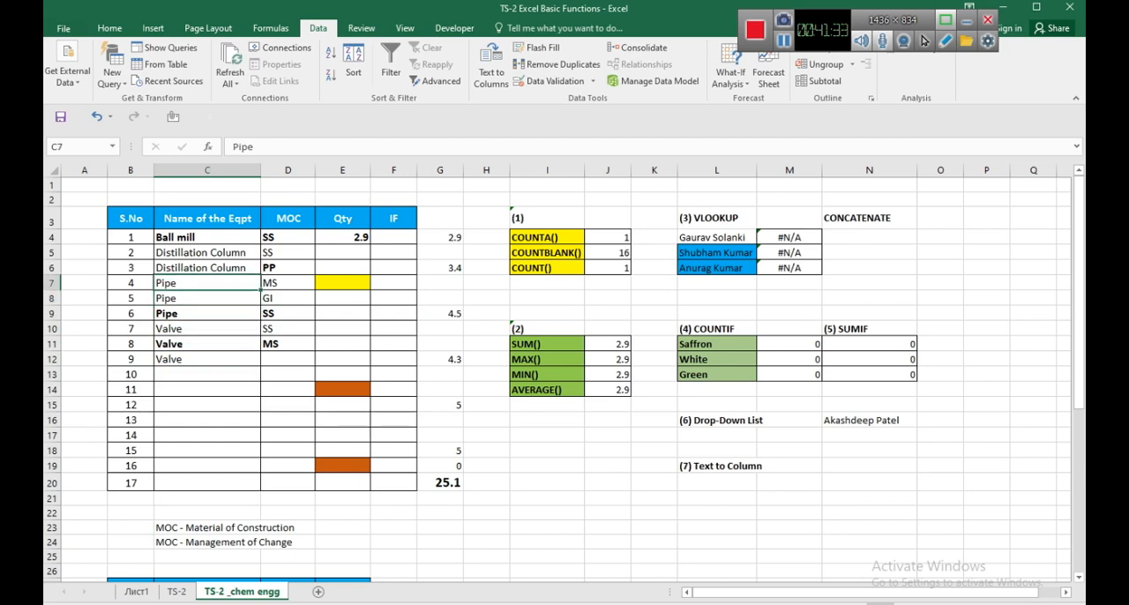
key("Up")
key("Up")
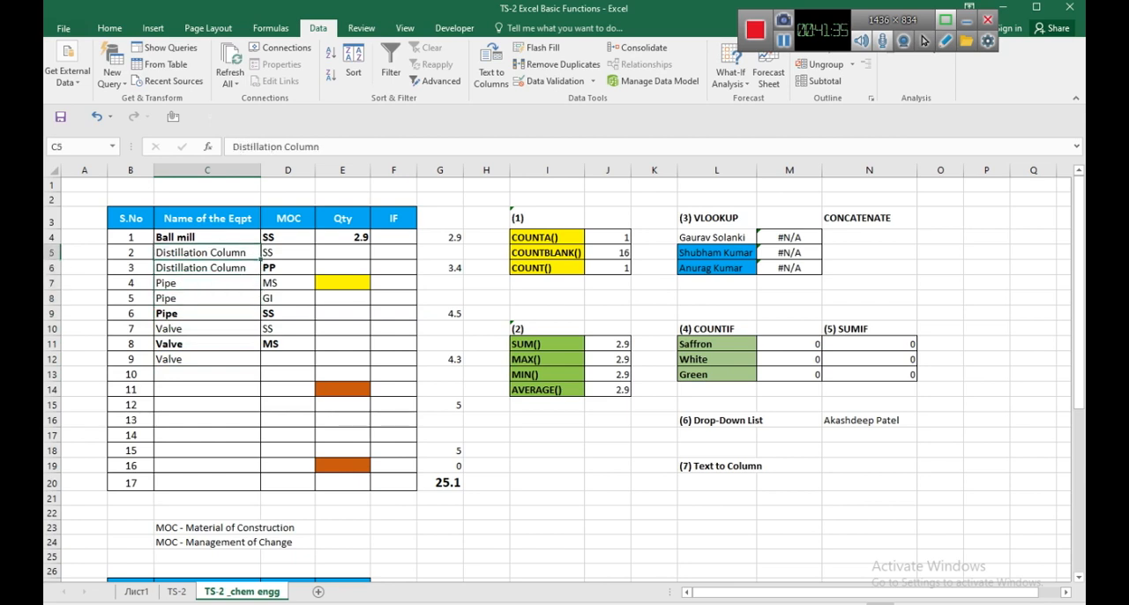
key("Down")
key("Down")
key("F2")
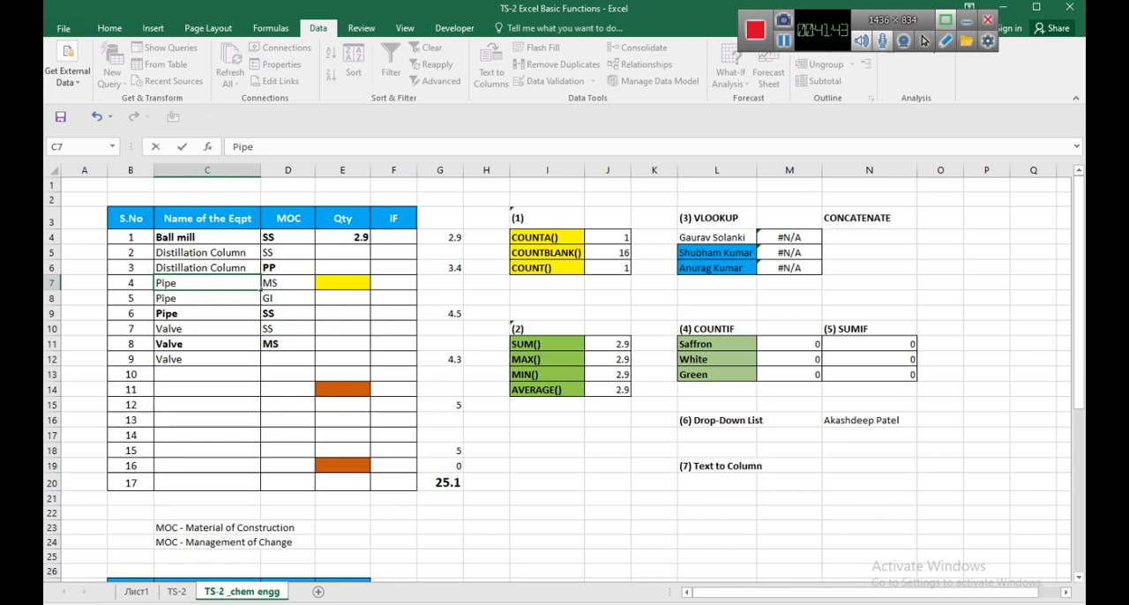
type("1")
key("Return")
Extend the pipe names in C8 and C9 with sizes, making them "Pipe 2"" and "Pipe 3"".
key("F2")
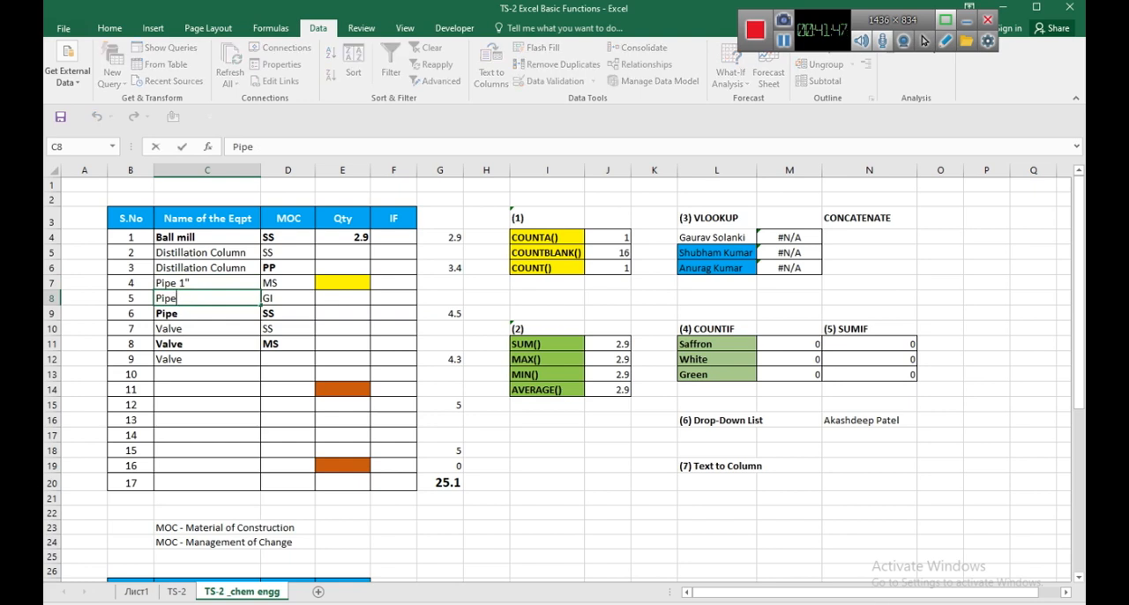
type("2\"")
key("Return")
key("F2")
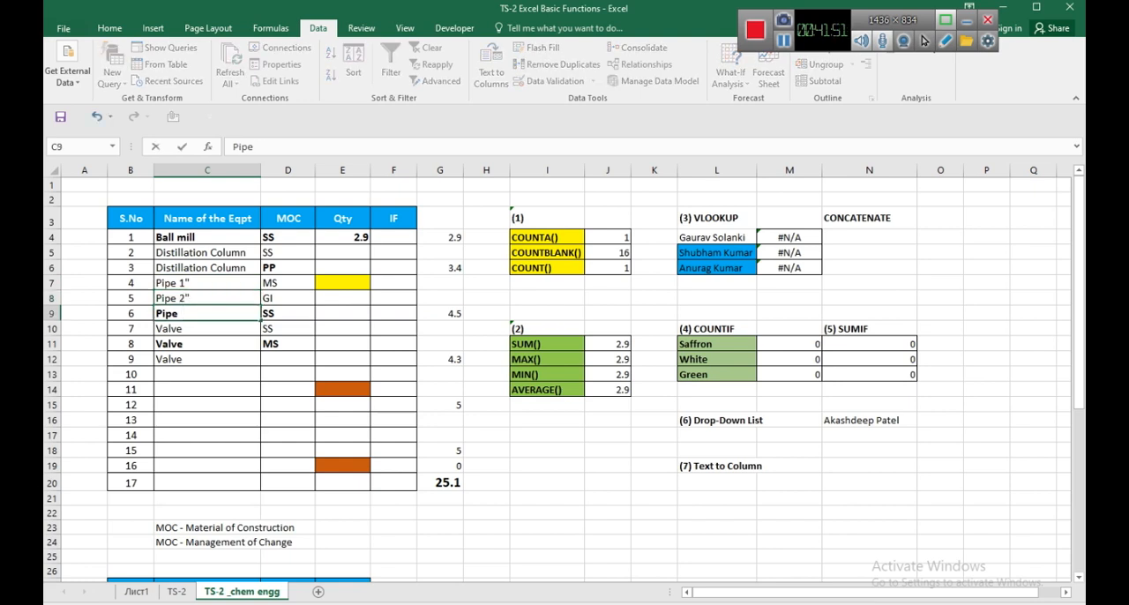
type("3\"")
key("Return")
Extend the three valve names in C10 to C12 to "Valve Ball", "Valve plug" and "Valve Globe".
key("F2")
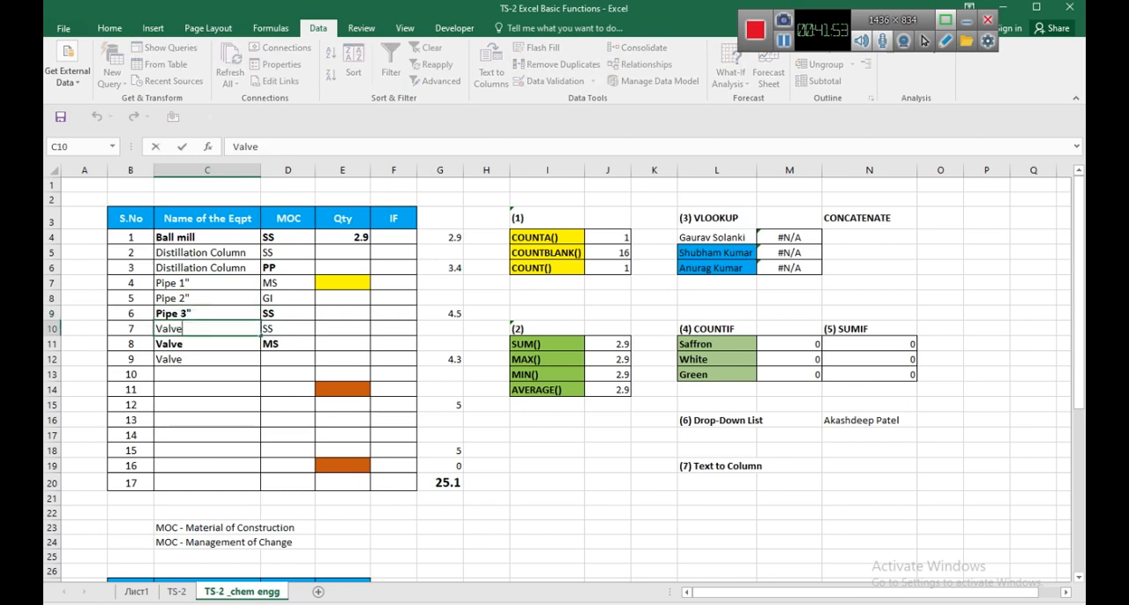
type("Ball")
key("Return")
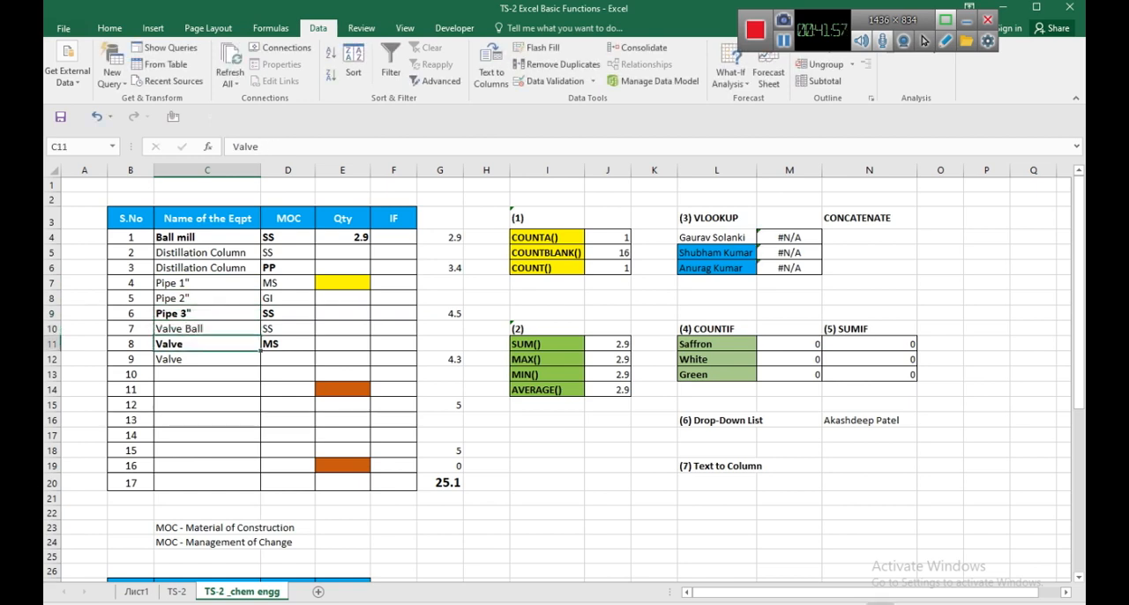
key("F2")
type("plug")
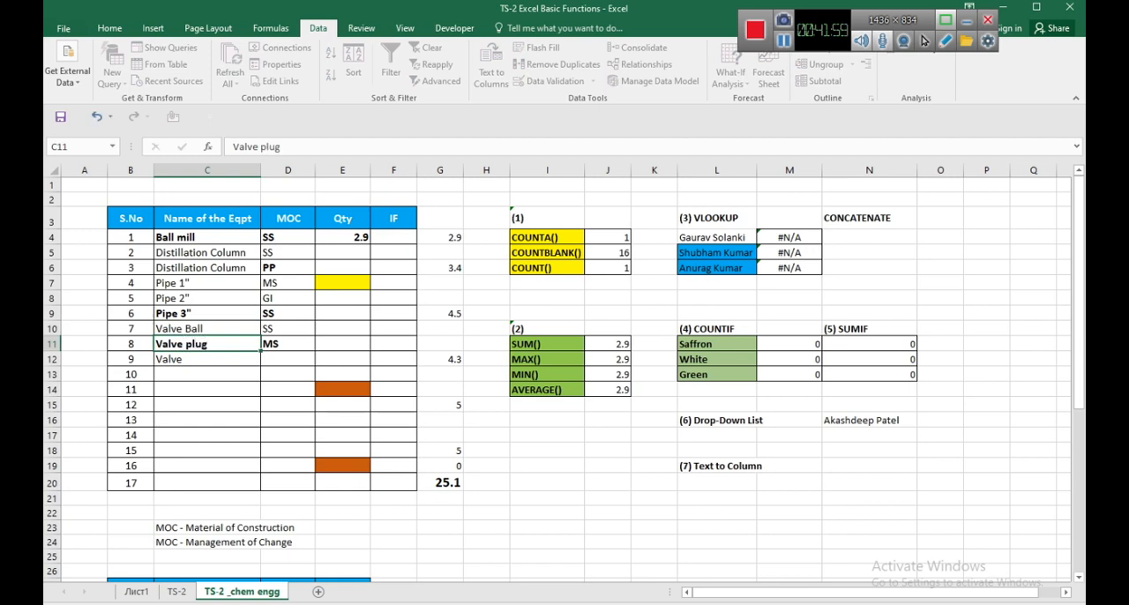
key("Return")
key("F2")
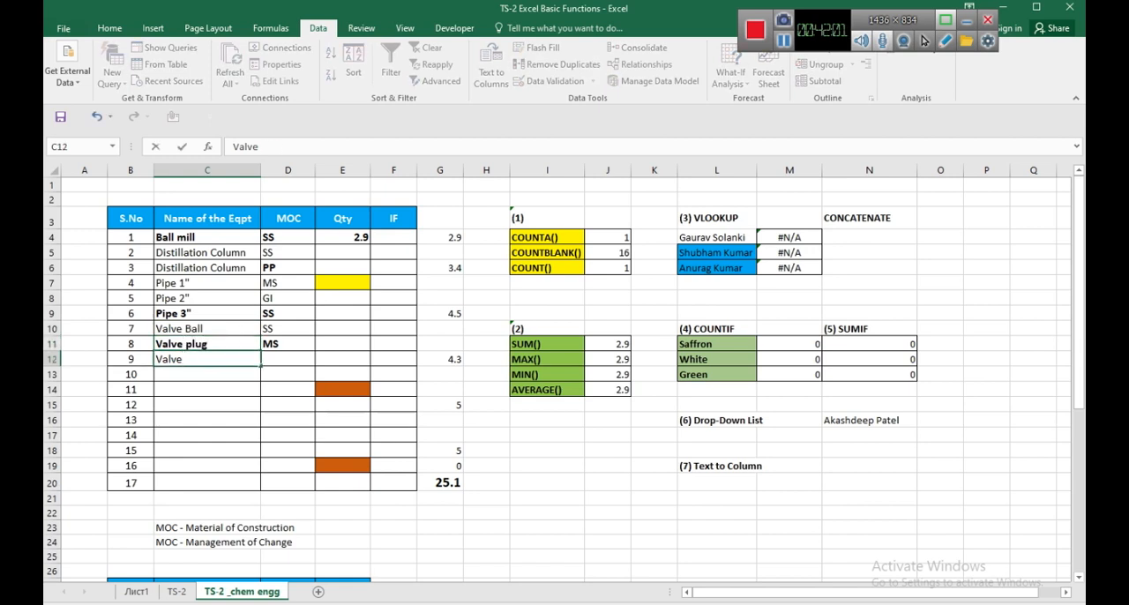
type("Globe")
key("Return")
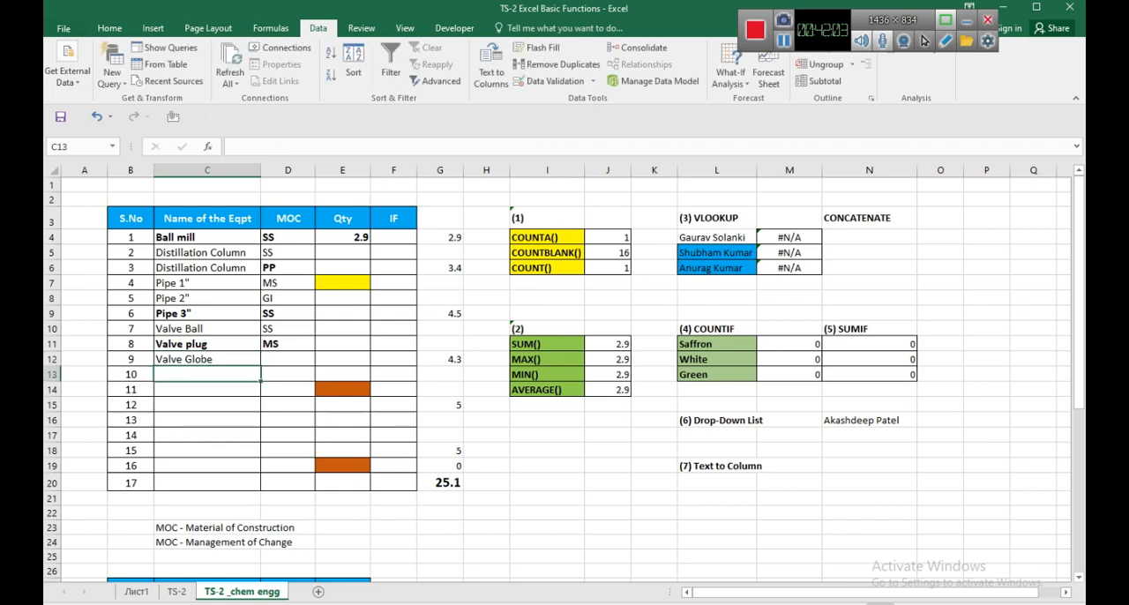
Enter "SS" as the MOC of the globe valve in row 12.
key("Up")
key("Right")
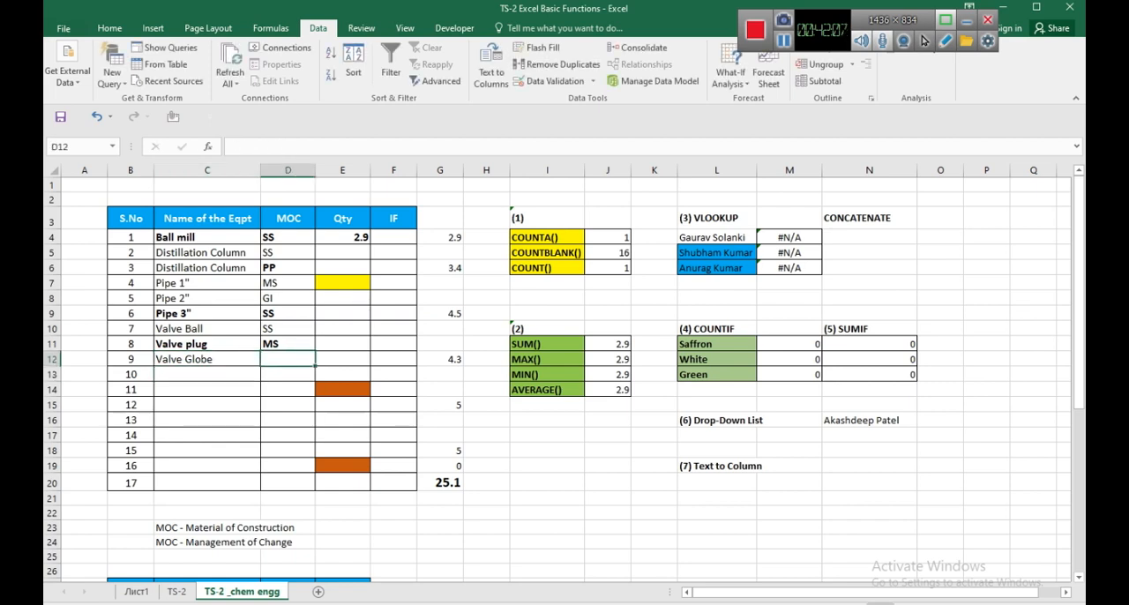
type("SS")
key("Return")
Fill row 13 of the equipment table with "Bend 90" and MOC "SS".
key("Left")
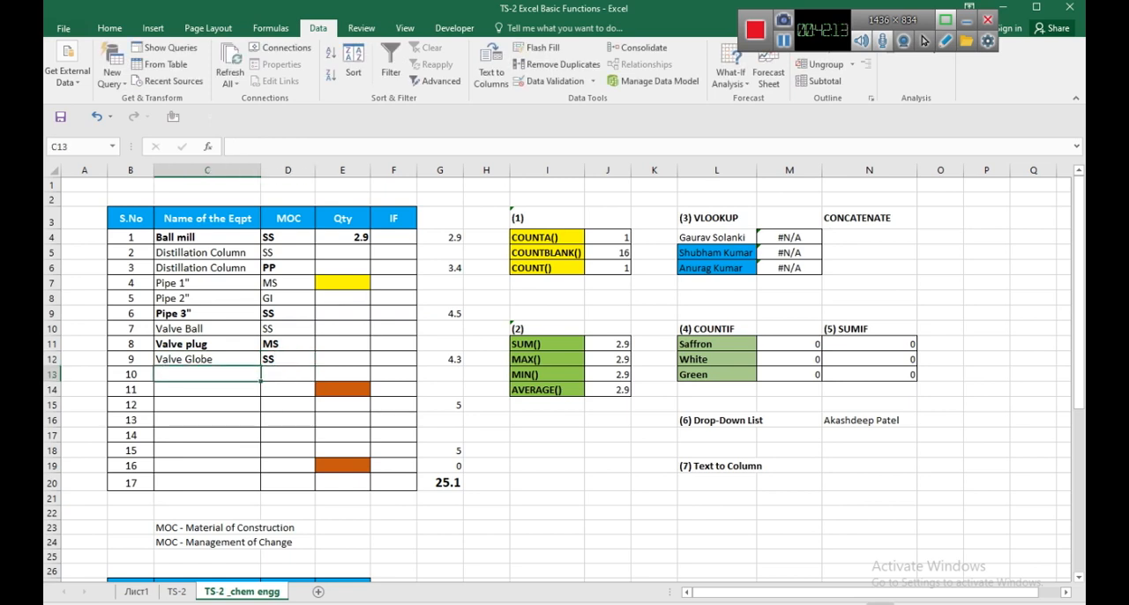
type("Filt")
key("BackSpace")
key("BackSpace")
key("BackSpace")
key("BackSpace")
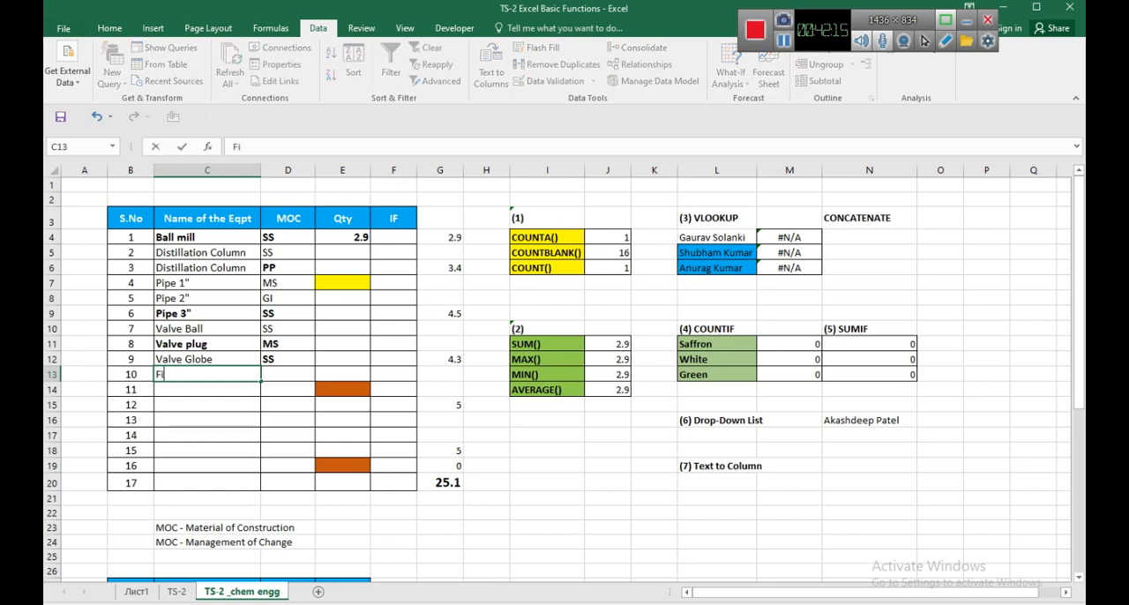
type("Bend 90o")
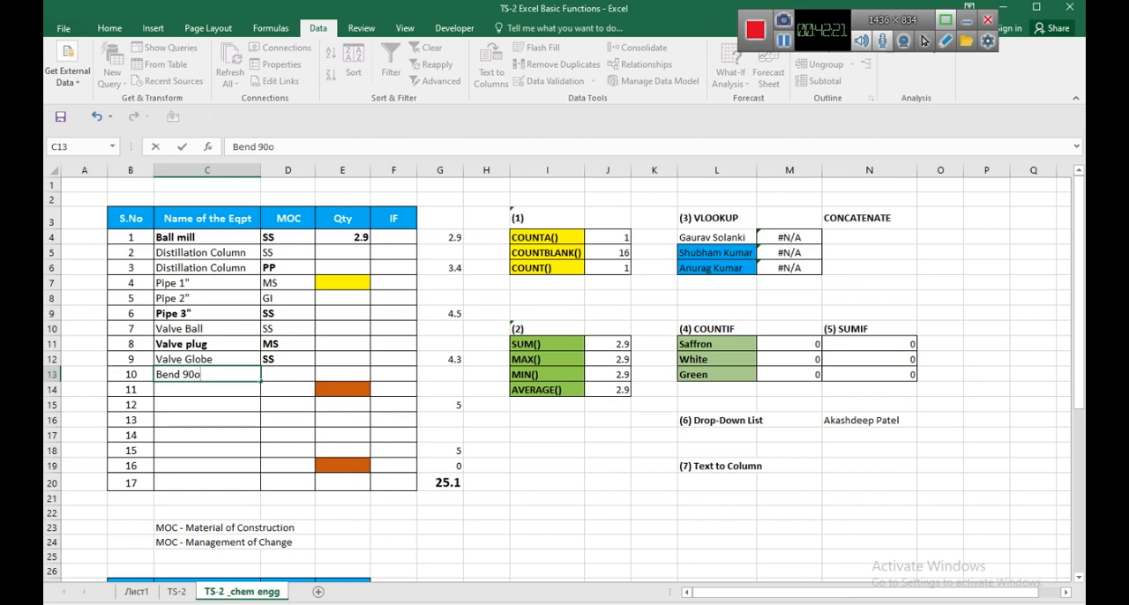
key("Tab")
key("shift+Tab")
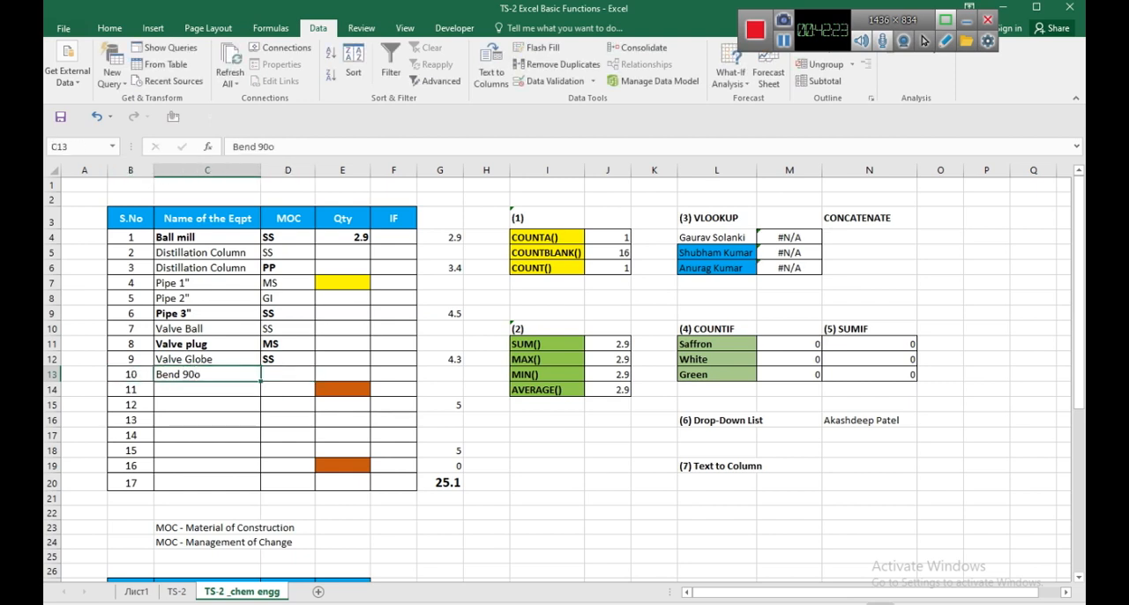
key("F2")
key("BackSpace")
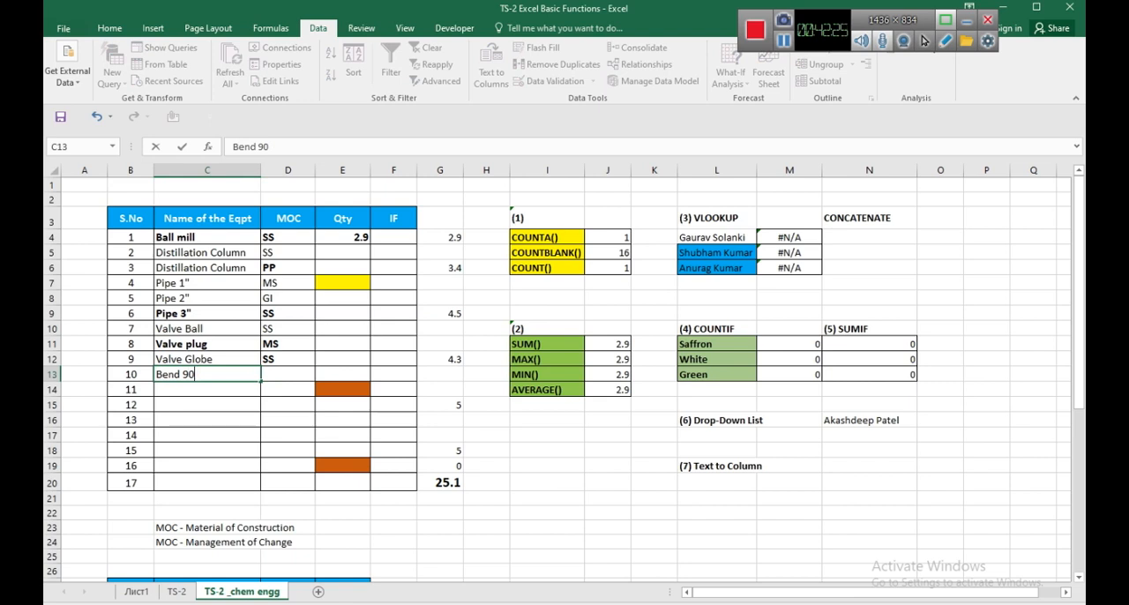
key("Tab")
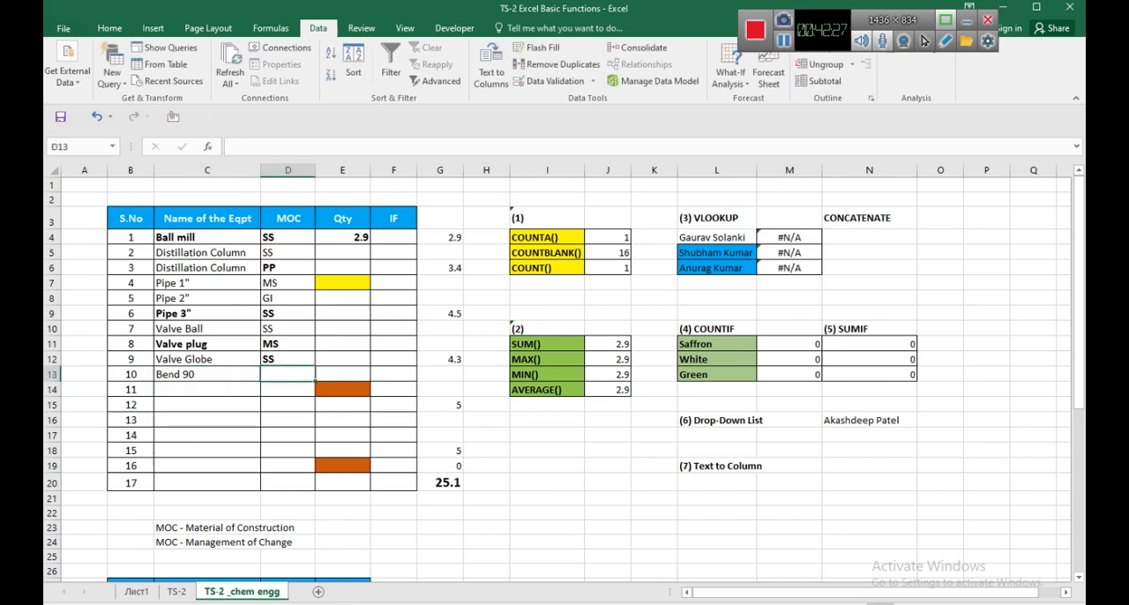
type("SS")
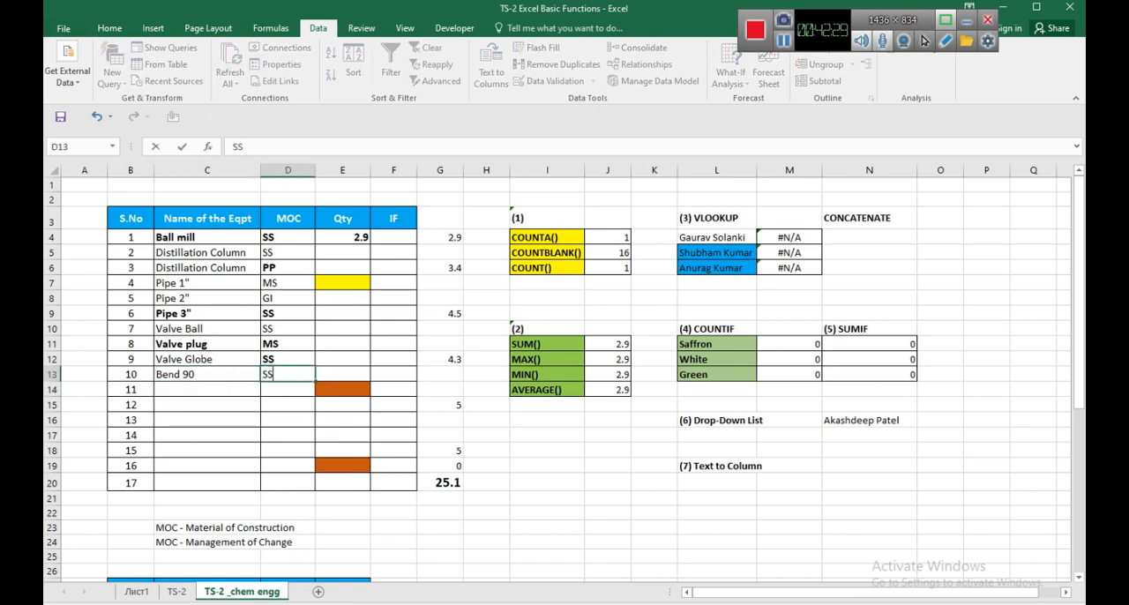
key("Return")
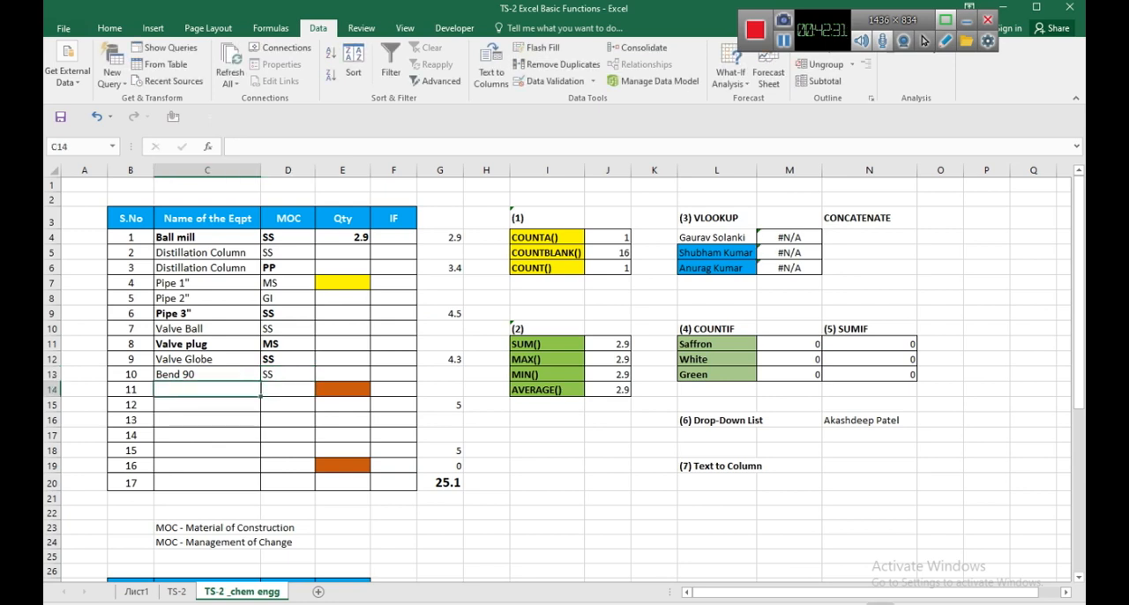
Fill row 14 of the equipment table with "45 deg Bend" and MOC "MS".
type("45 d")
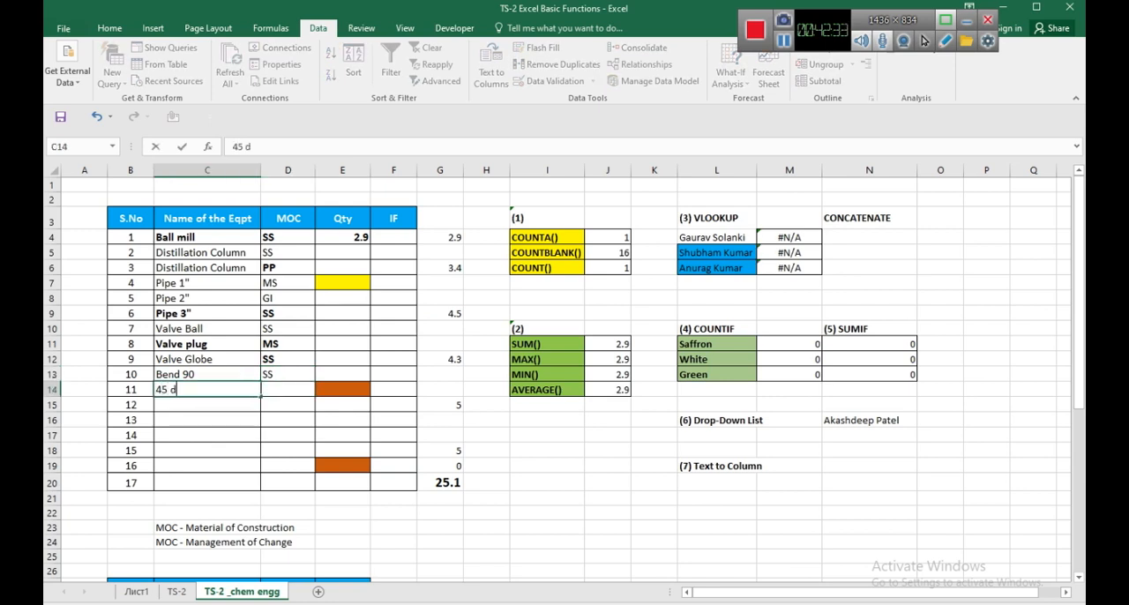
type("eg Bend")
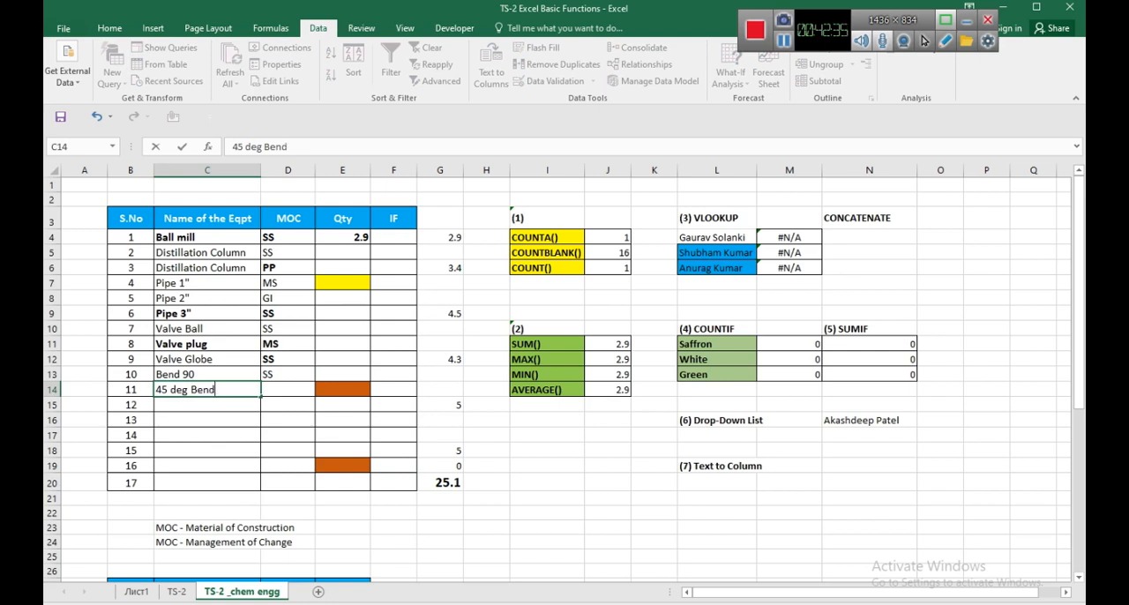
key("Tab")
type("MS")
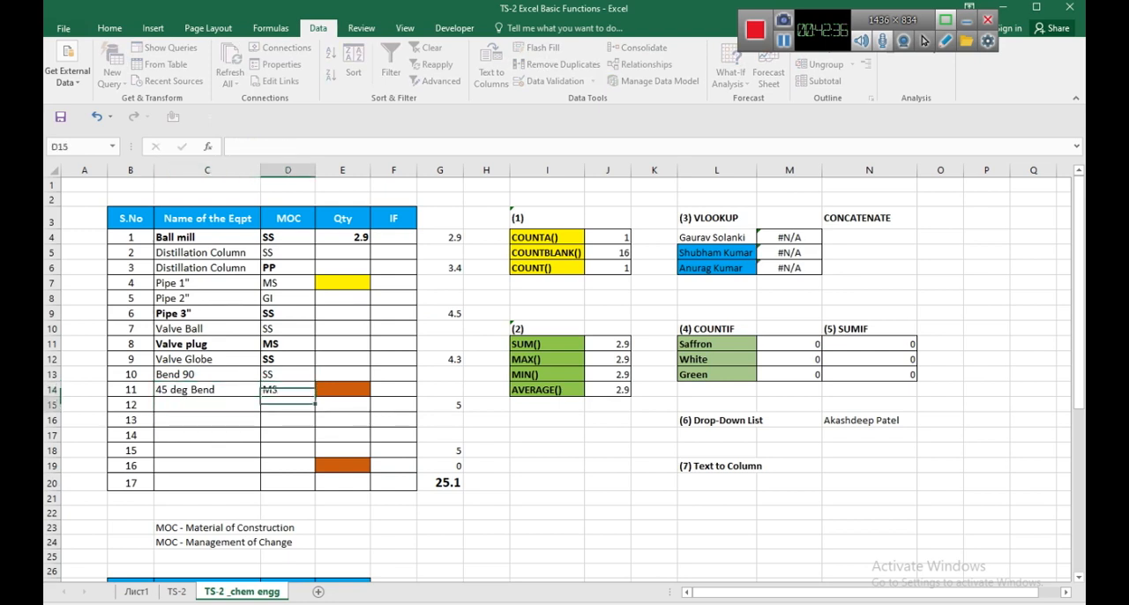
key("Return")
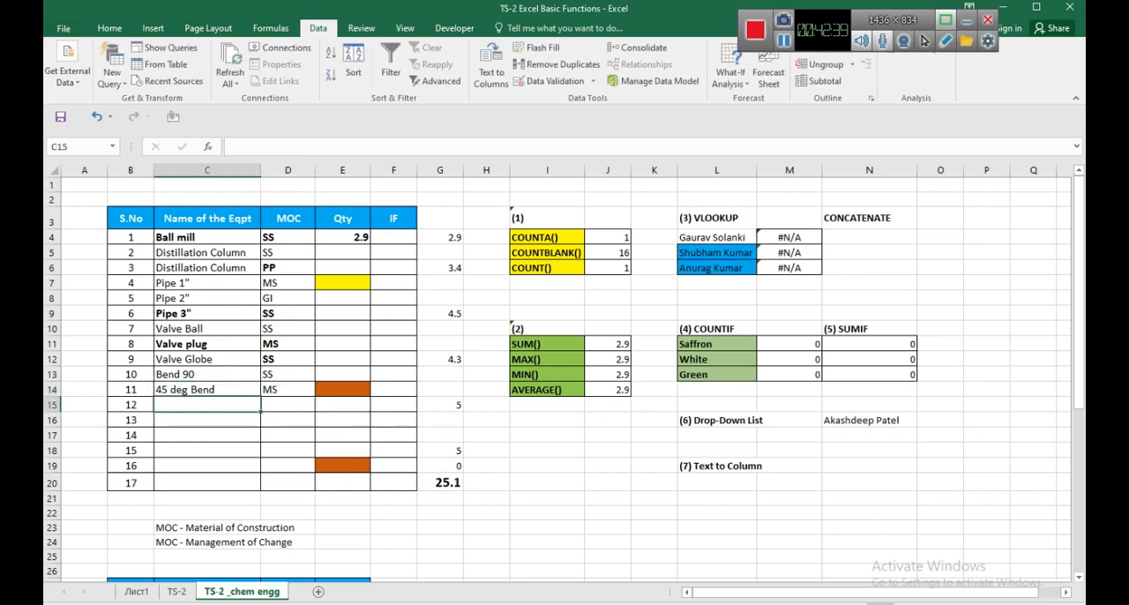
Fill row 15 of the equipment table with "30 deg Bend" and MOC "SS".
type("30 deg")
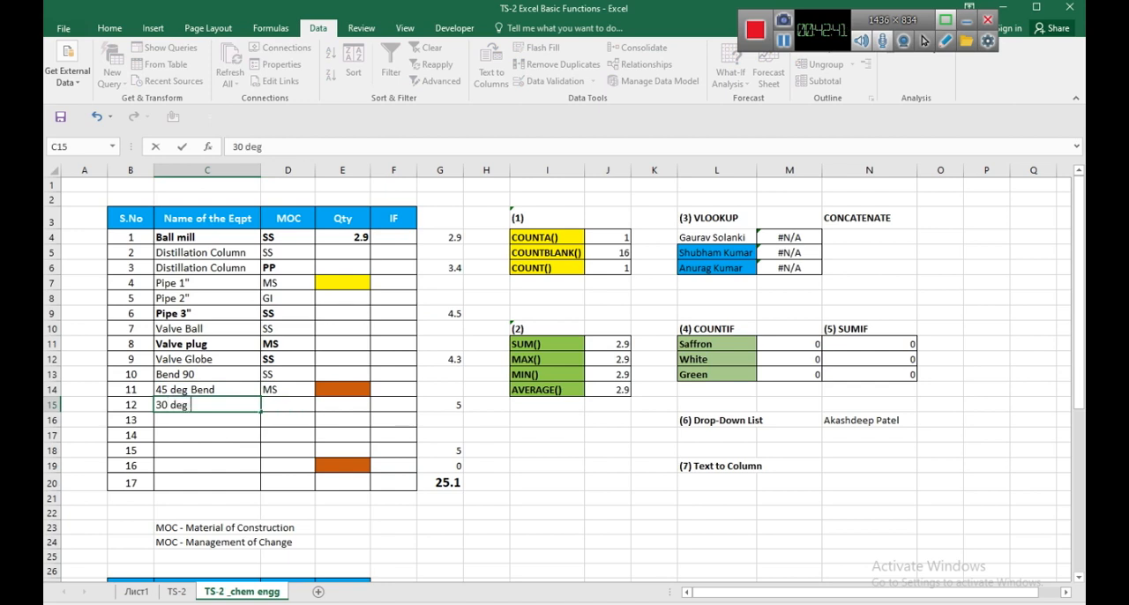
type(" Bend")
key("Tab")
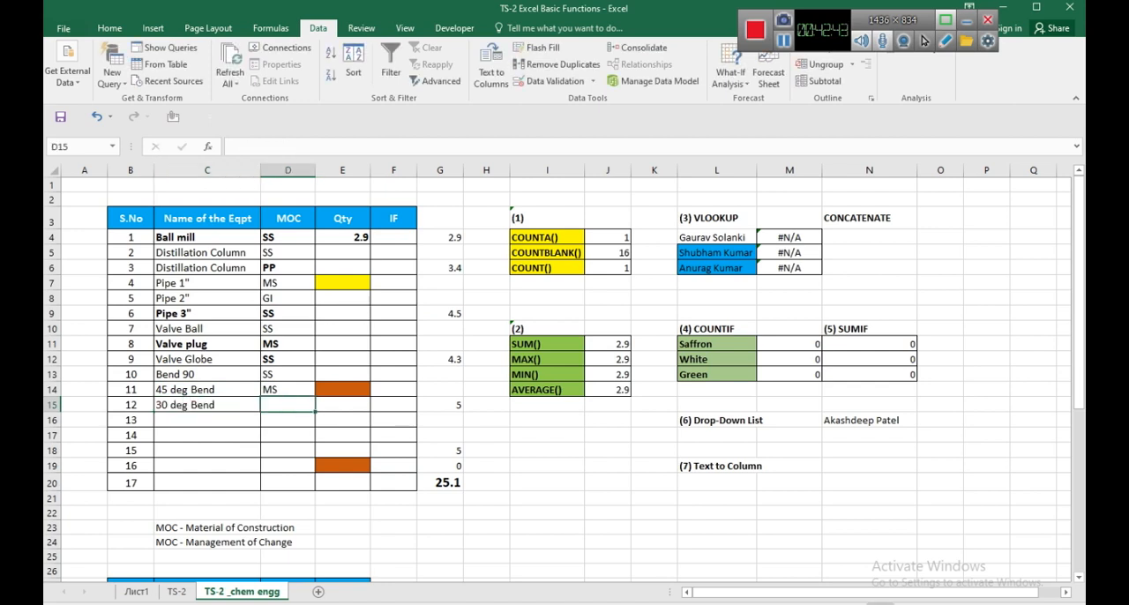
type("SS")
key("Return")
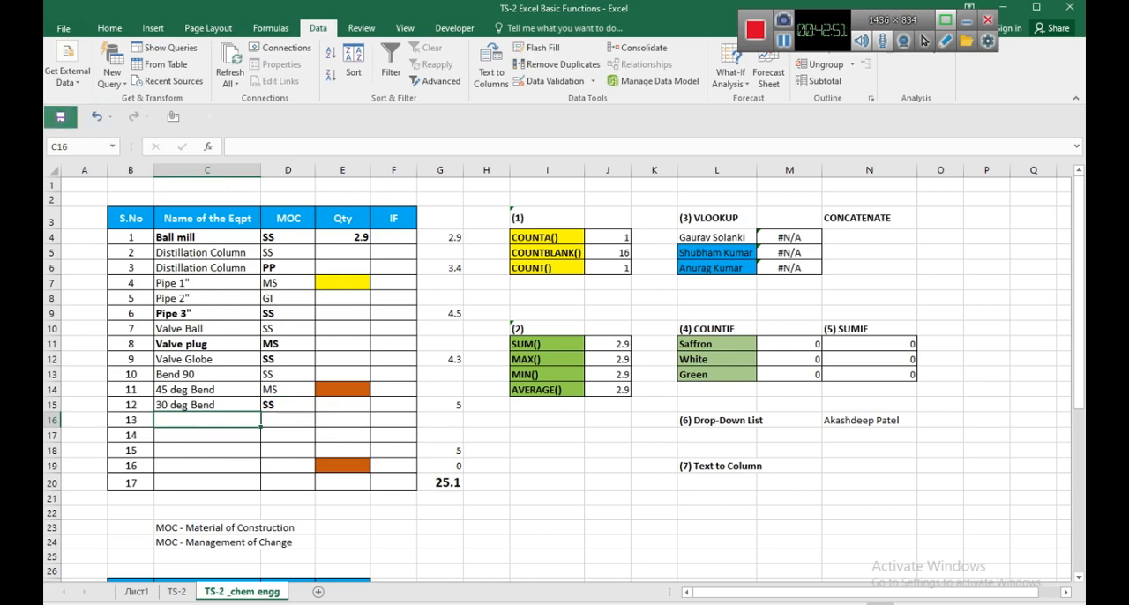
Switch to the Google Meet call in Chrome and show the list of participants.
left_click(559, 604)
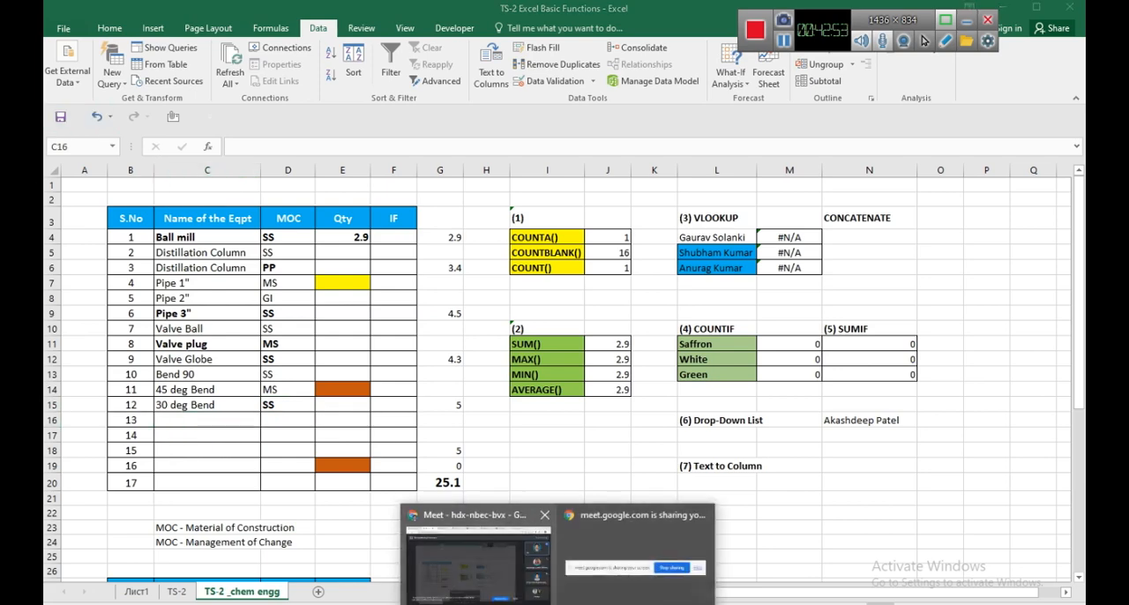
left_click(493, 554)
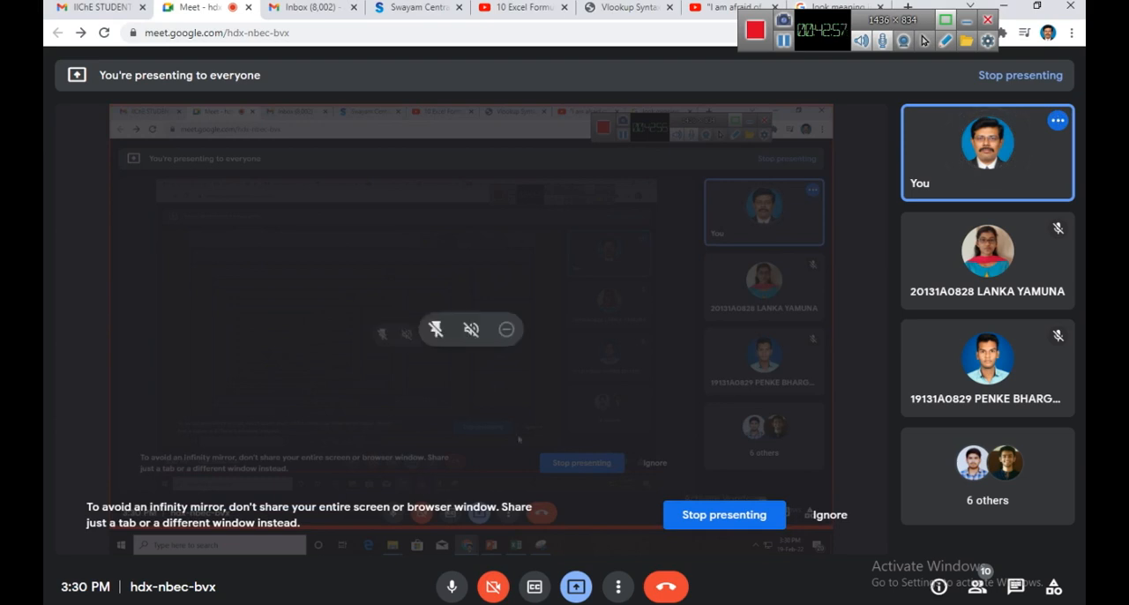
left_click(977, 586)
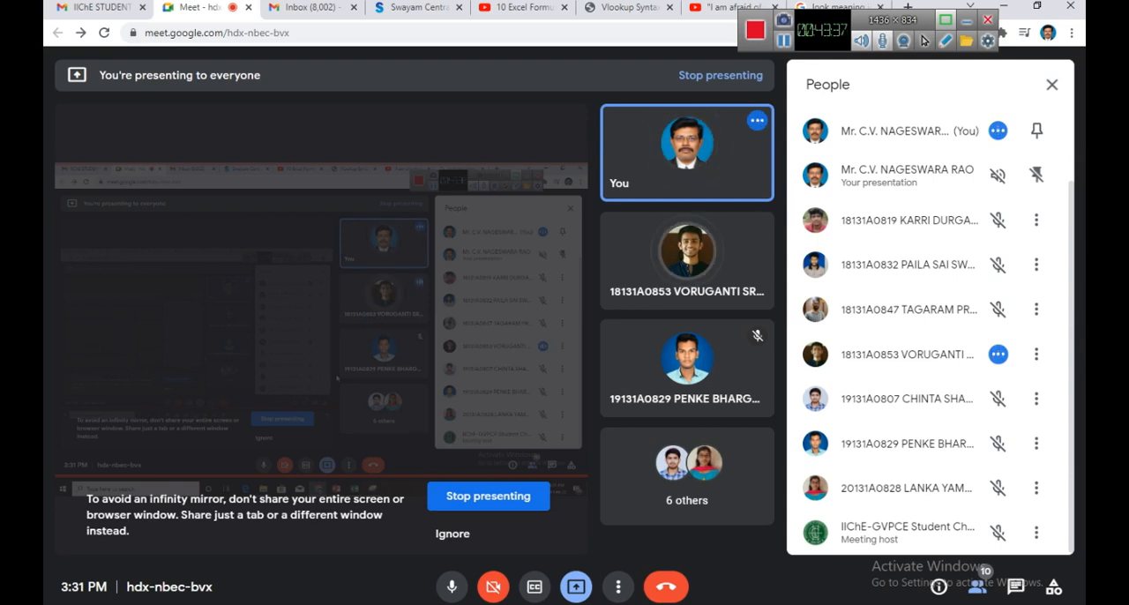
Return to the Excel workbook and select the filled equipment rows B4:D15.
key("alt+Tab")
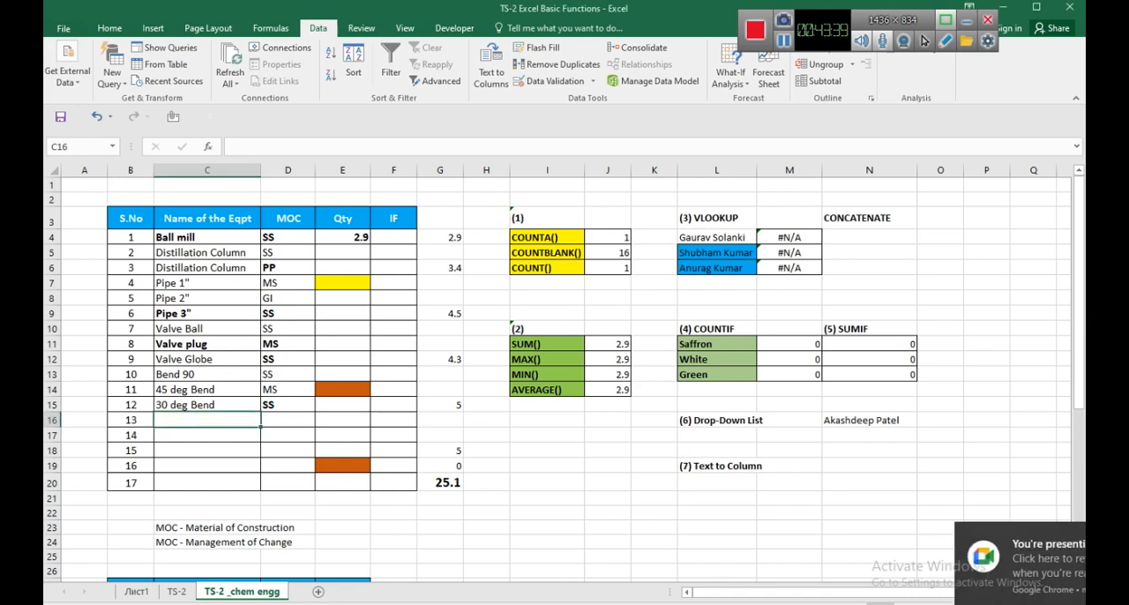
left_click_drag(207, 237, 284, 405)
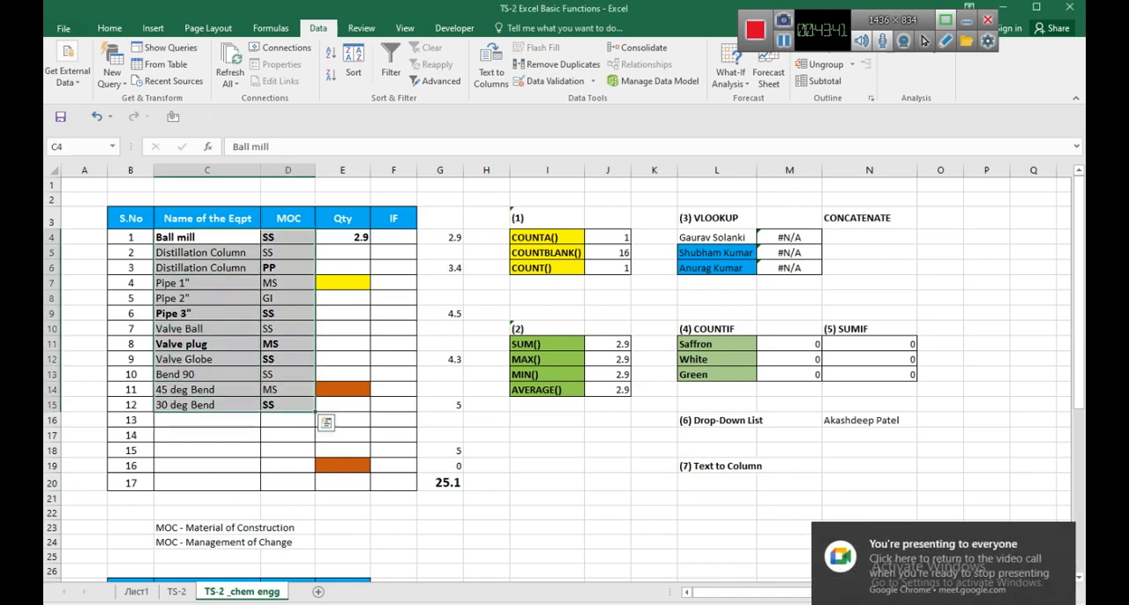
left_click_drag(131, 237, 288, 404)
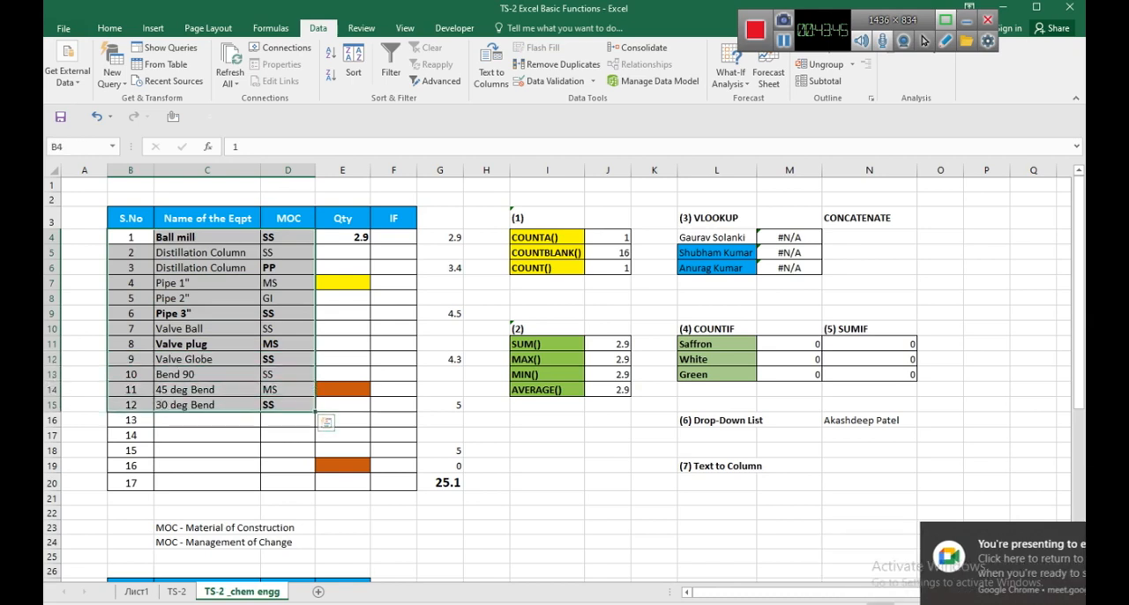
Rename the two distillation columns in C5 and C6 as "Distillation Column Tray" and "Distillation Column Packed", and widen column C to fit.
left_click(207, 252)
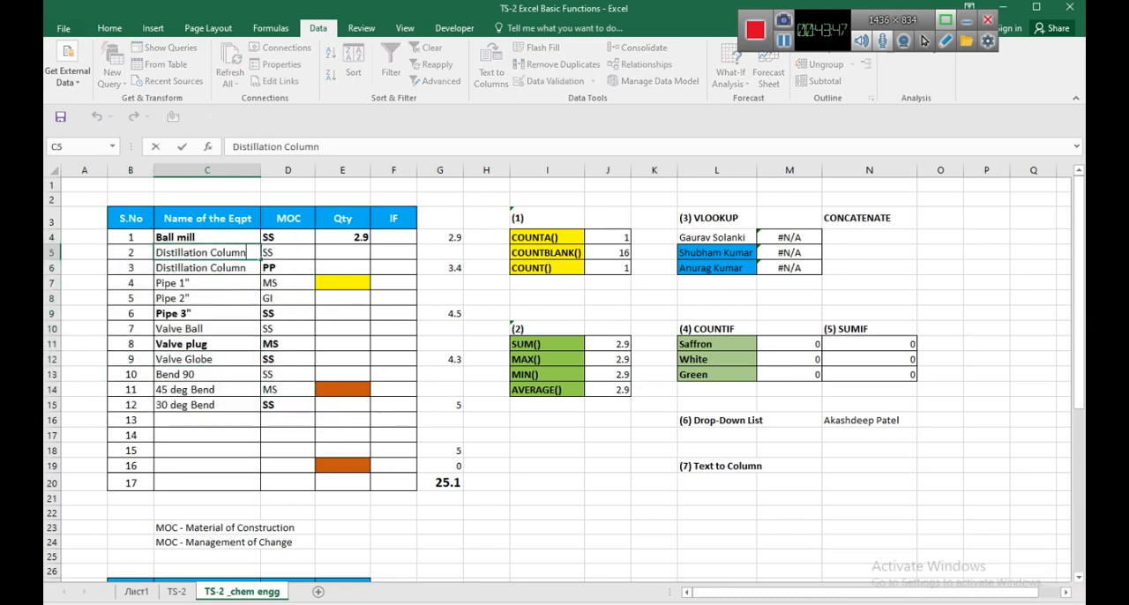
type("Tray")
key("Return")
type("Packed")
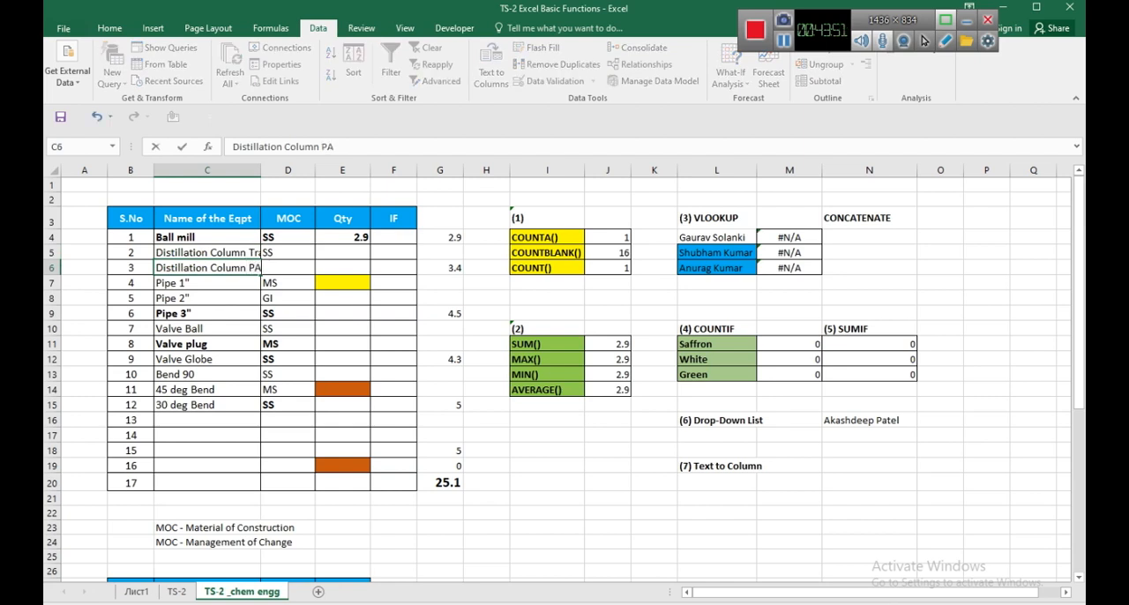
key("Return")
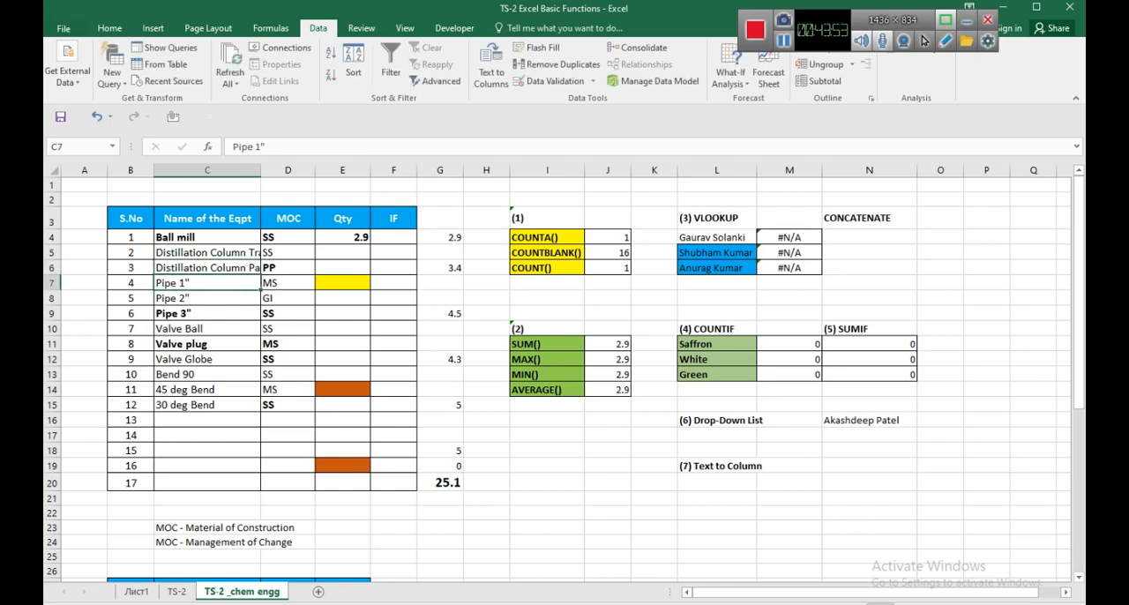
left_click_drag(261, 170, 290, 171)
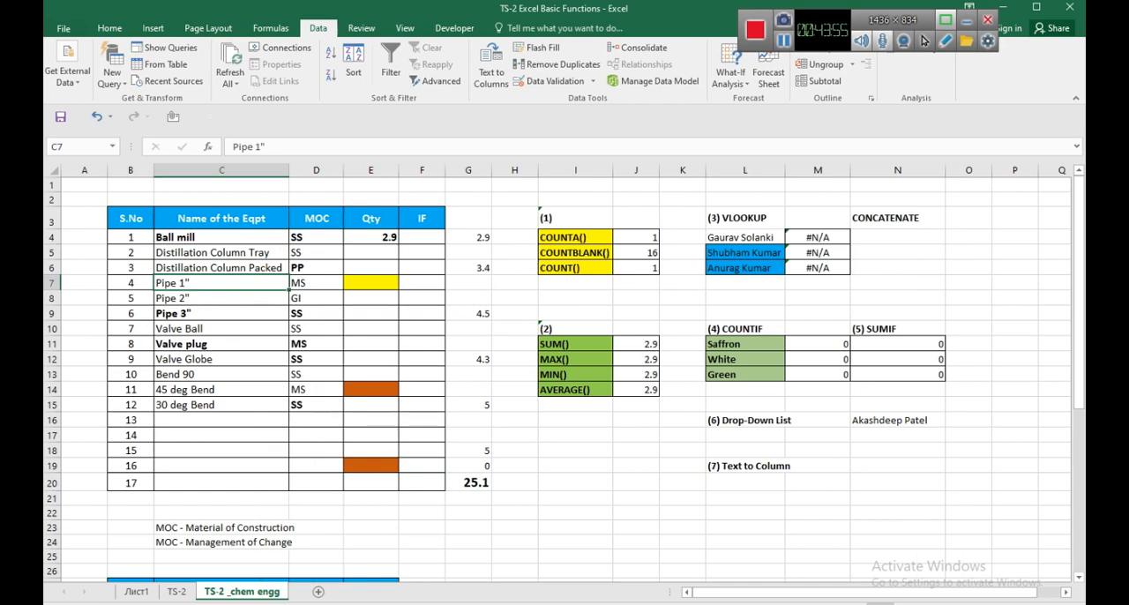
Review the equipment names and MOC entries in C4:D15 and the ball mill's quantity.
left_click_drag(221, 237, 317, 390)
left_click(316, 405)
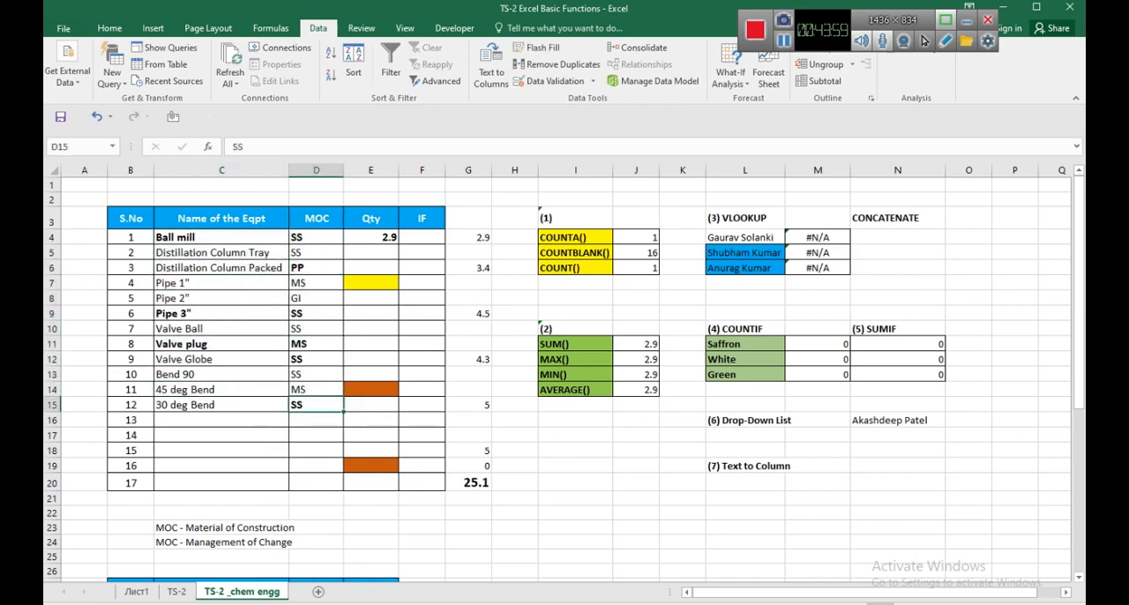
left_click_drag(317, 405, 231, 237)
left_click(231, 237)
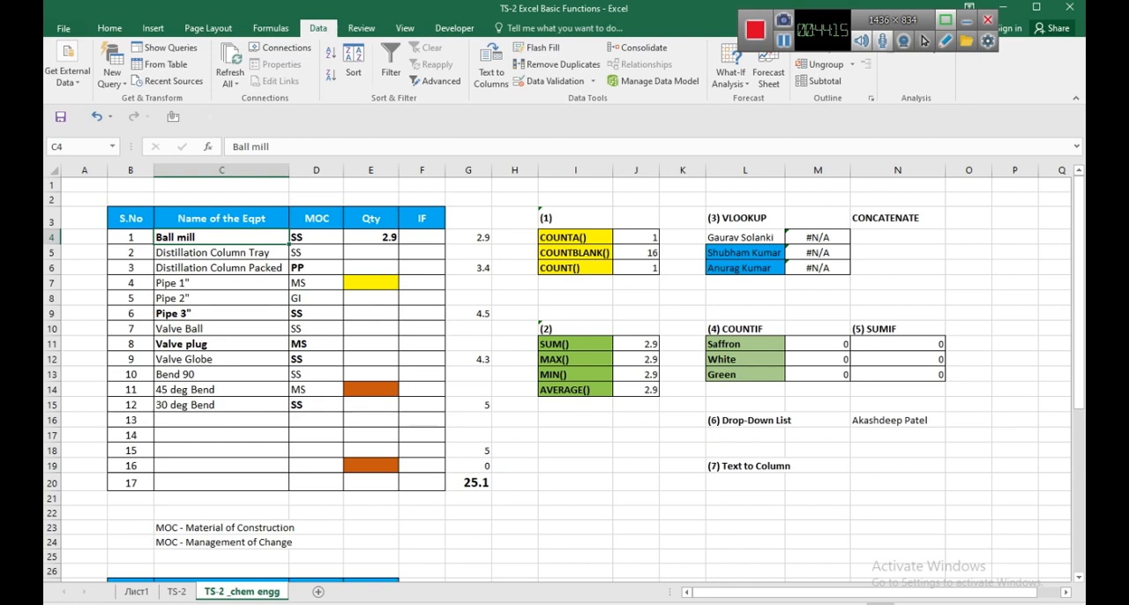
left_click_drag(212, 253, 216, 268)
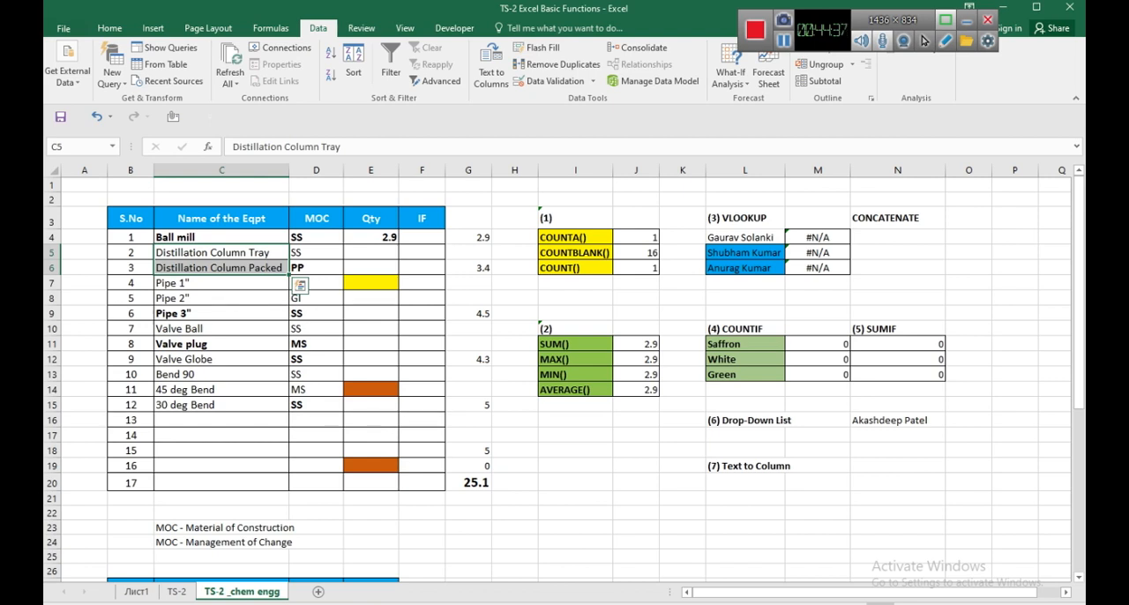
left_click(370, 237)
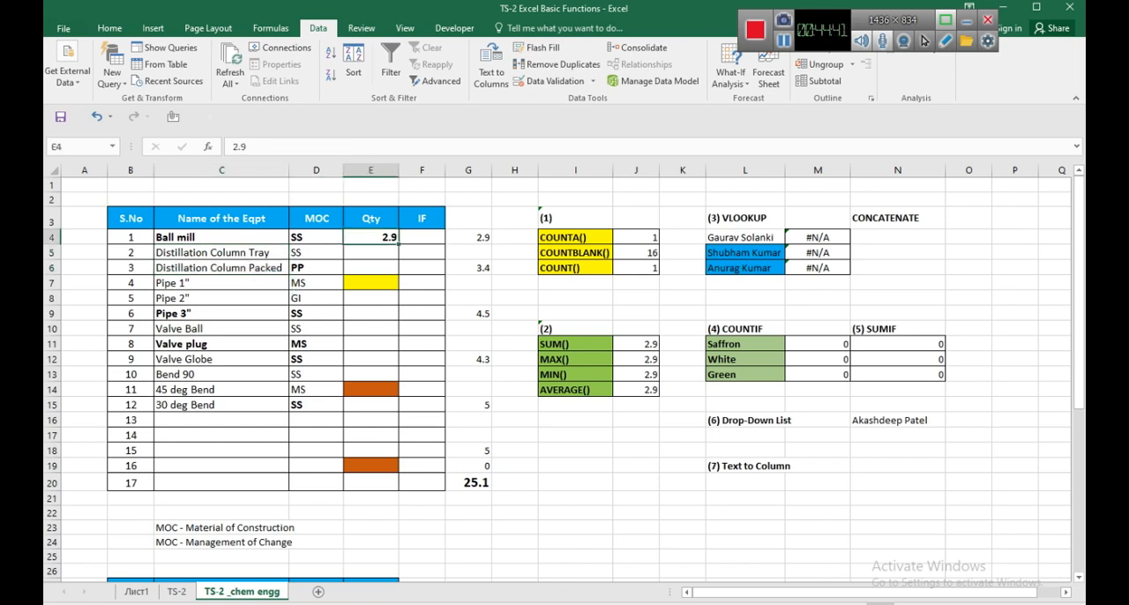
left_click(222, 237)
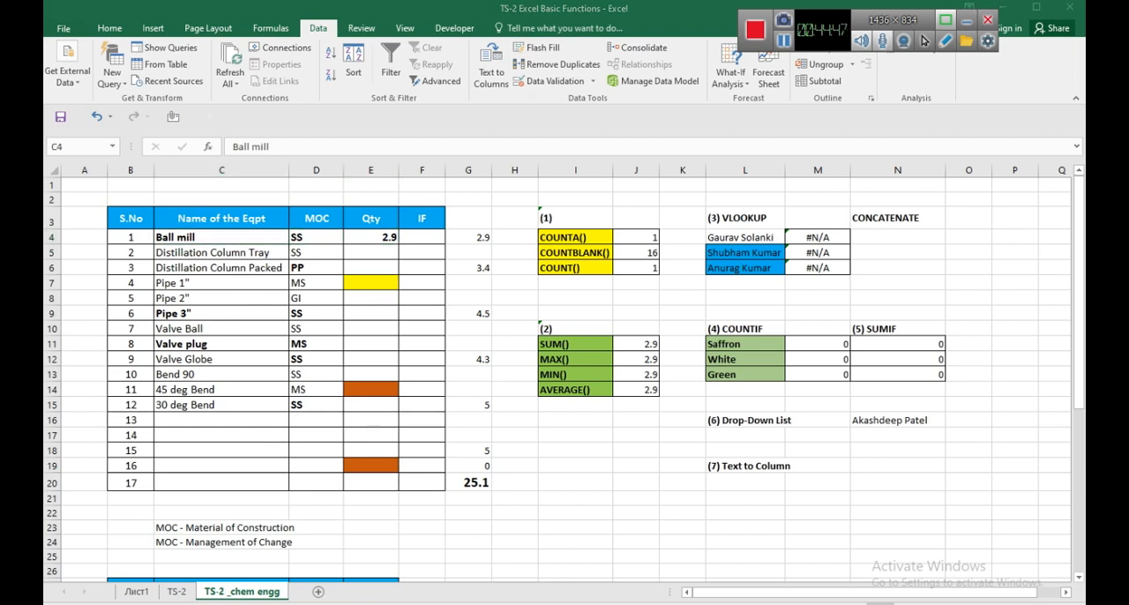
Switch to the Google Meet call, check who is in the participant list, and close the list.
mouse_move(558, 604)
left_click(472, 543)
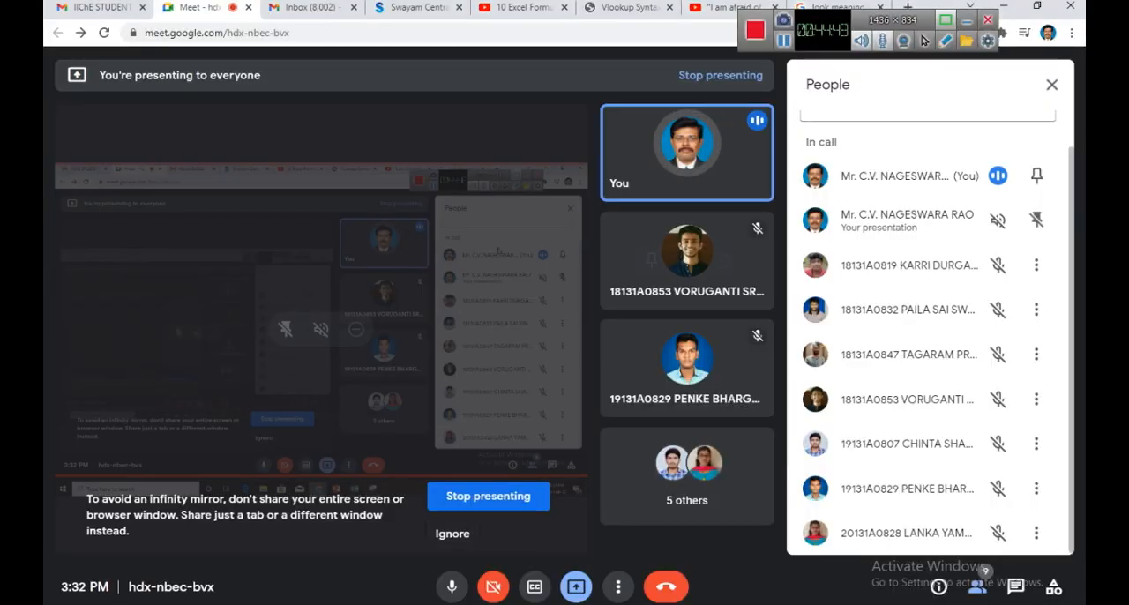
left_click(1051, 85)
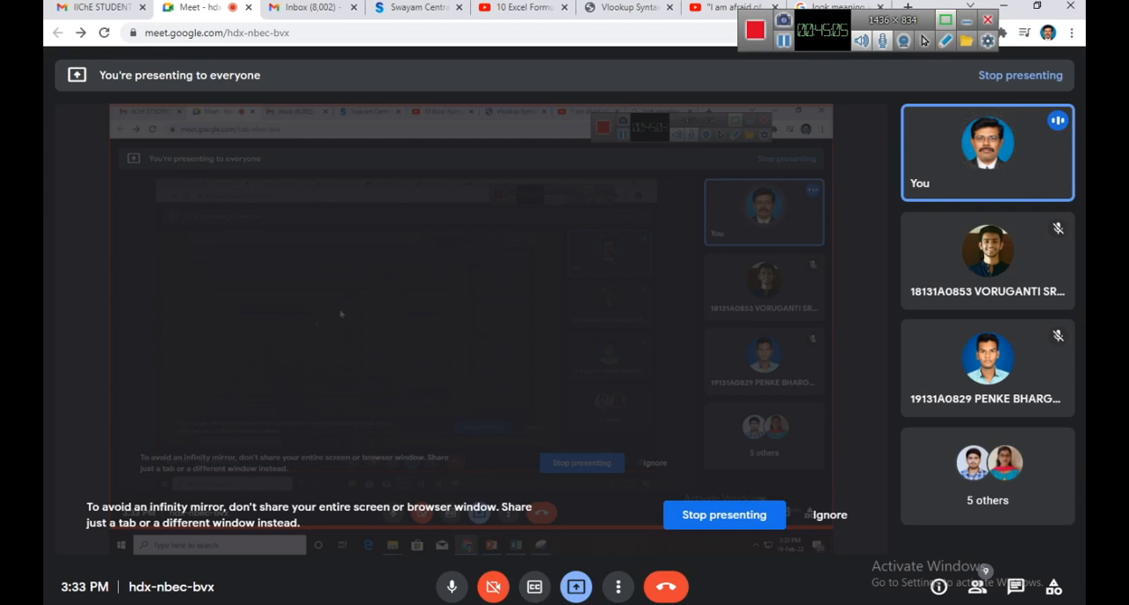
left_click(976, 586)
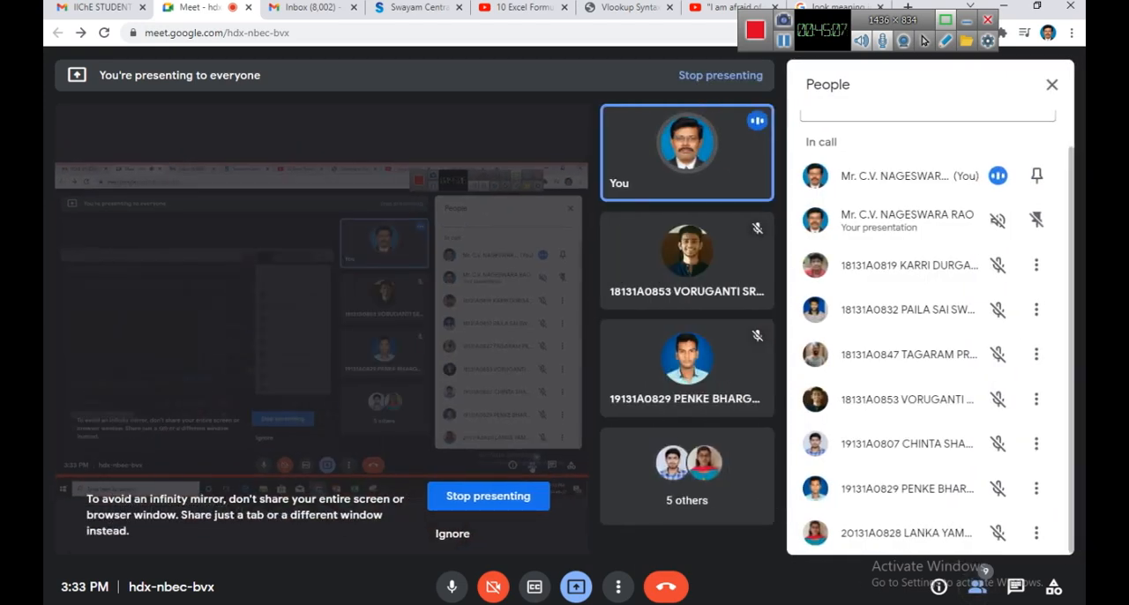
scroll(931, 353, "up", 1)
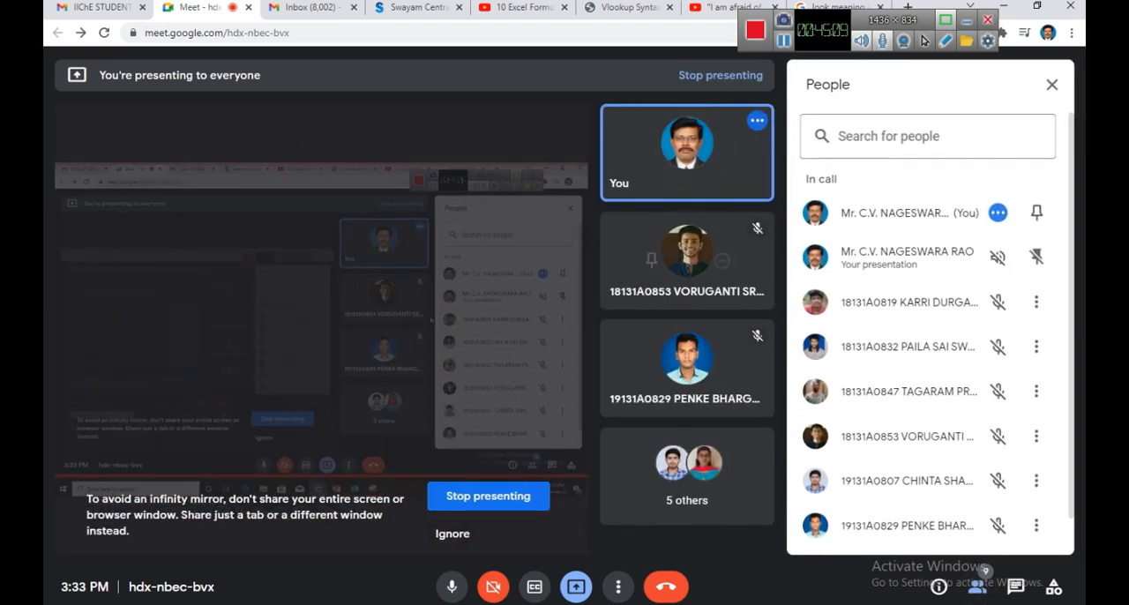
left_click(1051, 84)
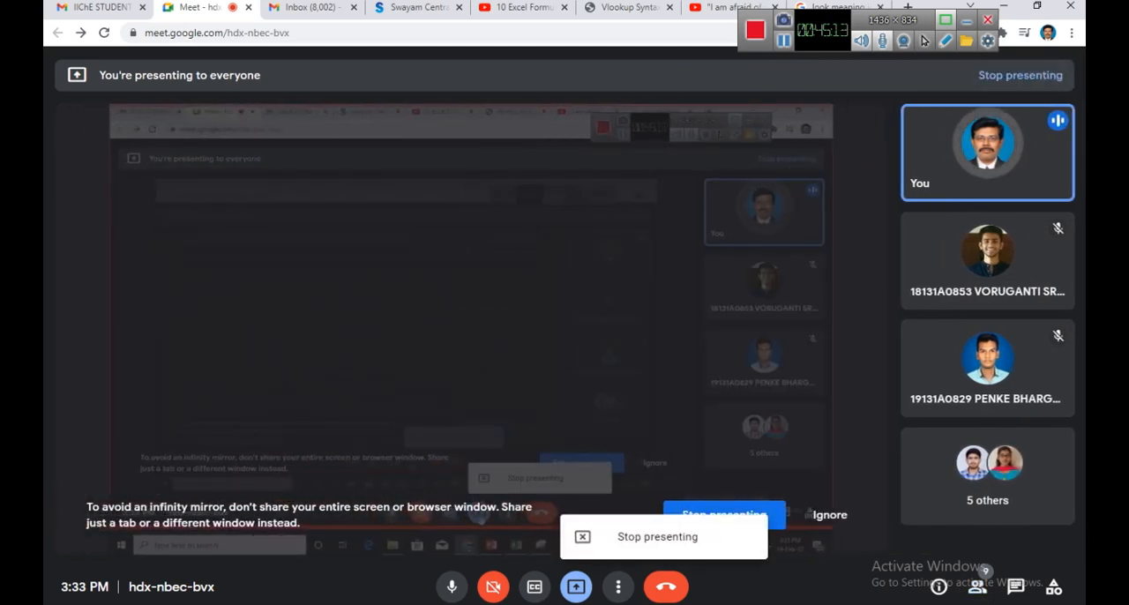
Stop presenting the screen, return to the meeting page and open the participant list.
left_click(657, 537)
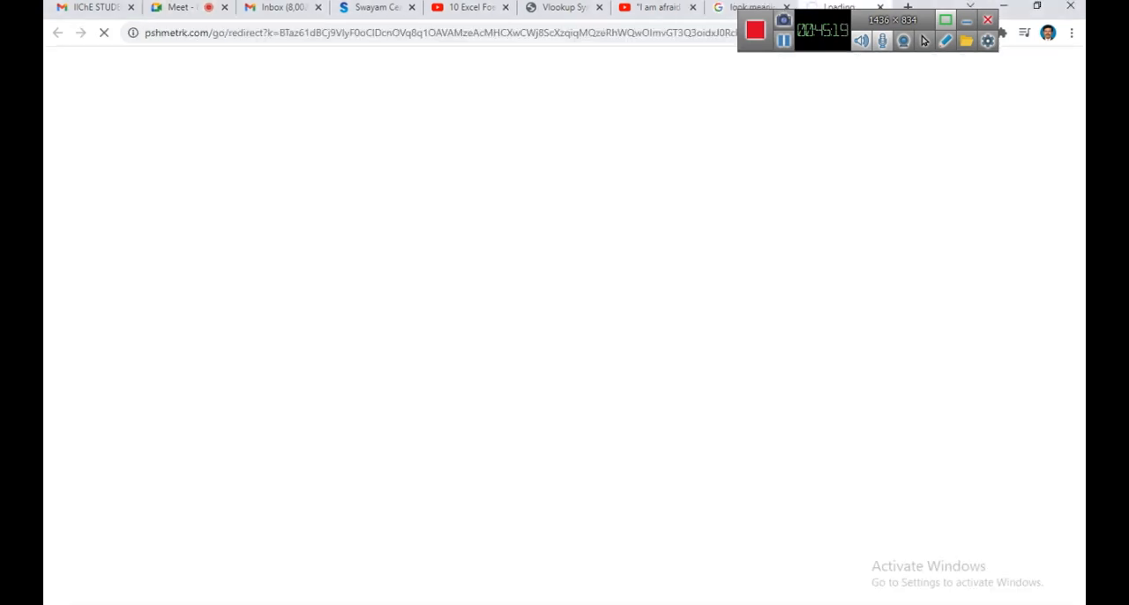
left_click(182, 8)
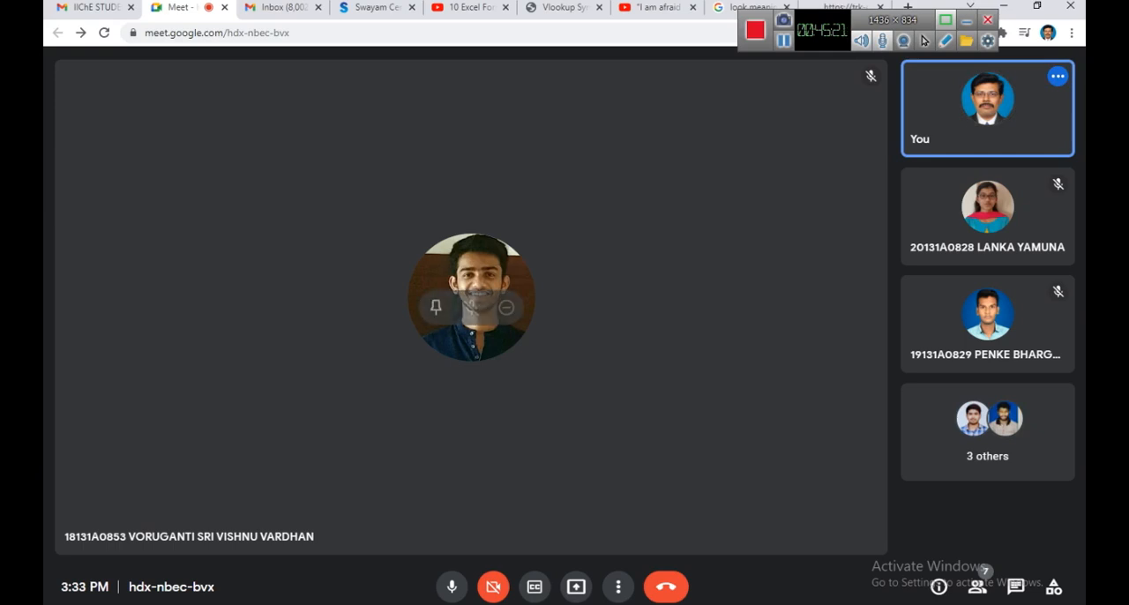
left_click(977, 586)
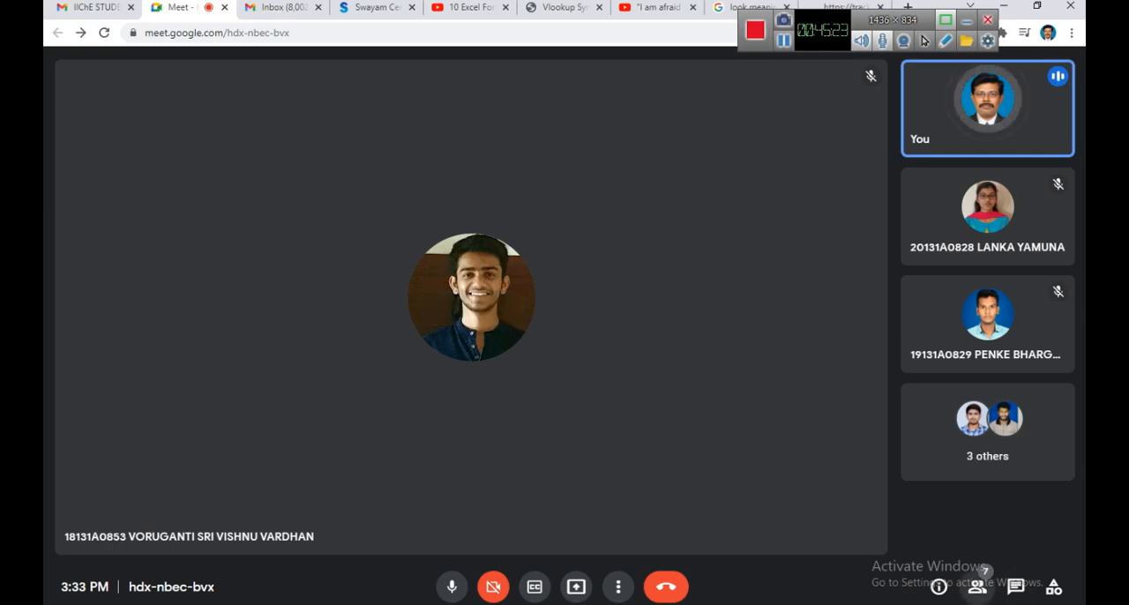